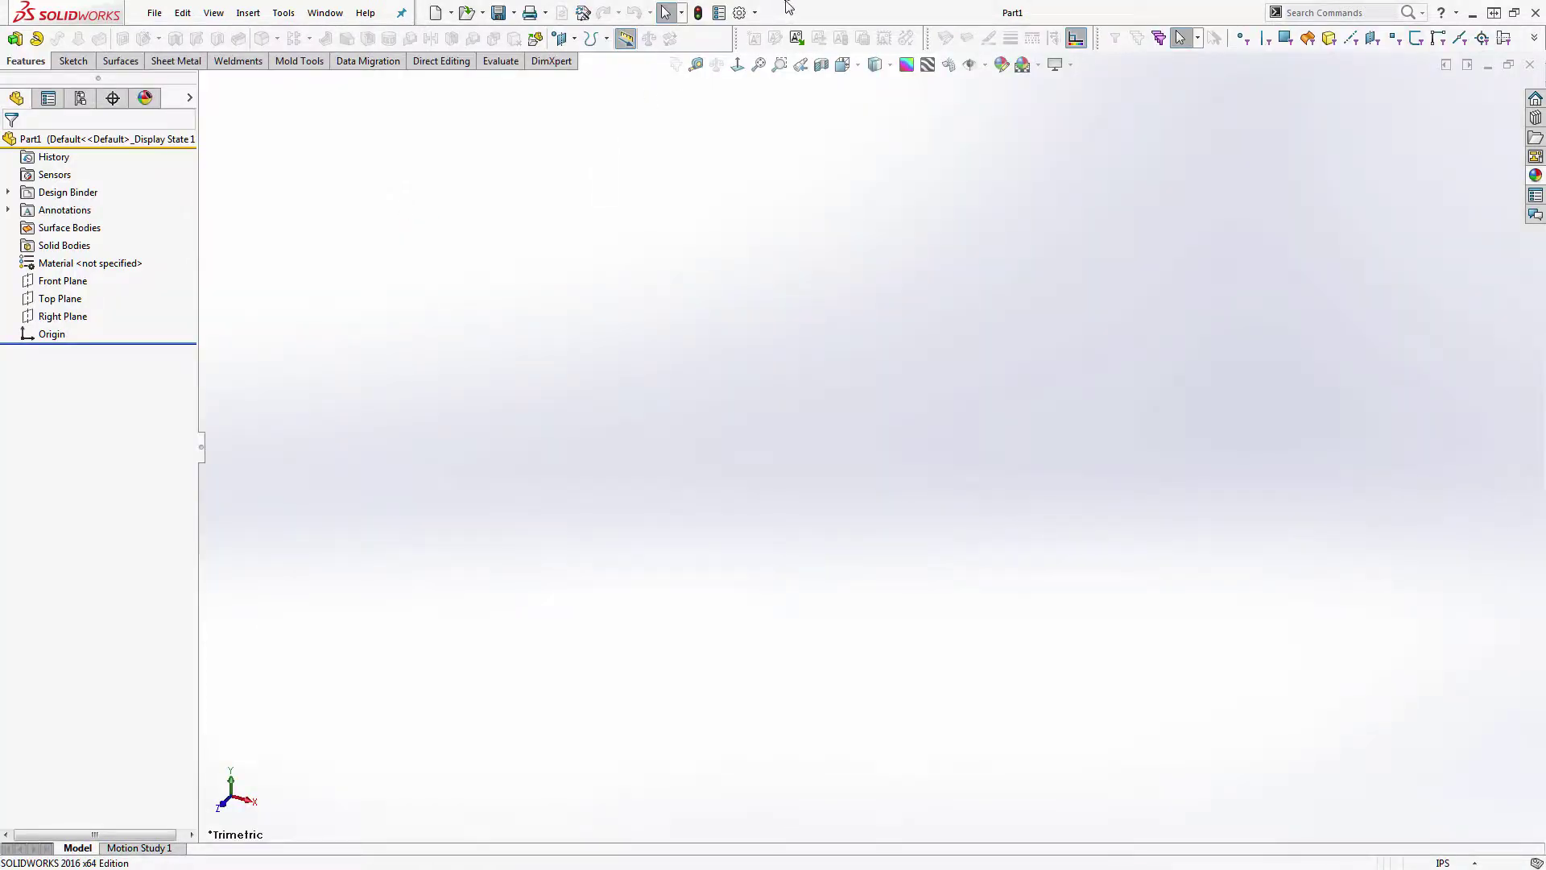
- In the document's unit settings, set the fraction denominator for length to 64 and accept the change
{"action": "left_click", "coordinate": [740, 13]}
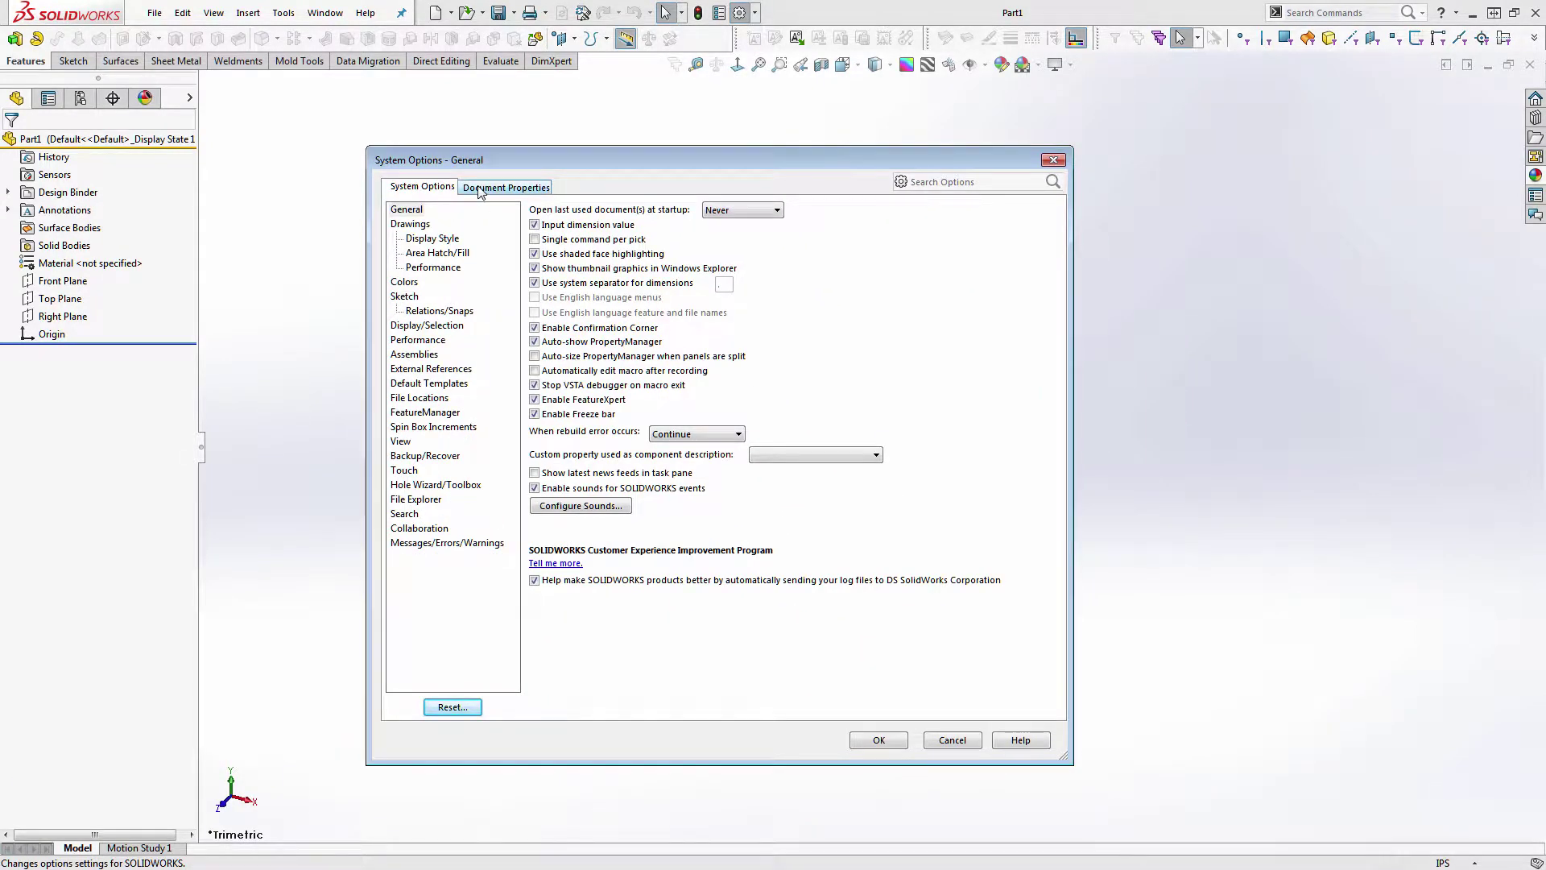
{"action": "left_click", "coordinate": [480, 190]}
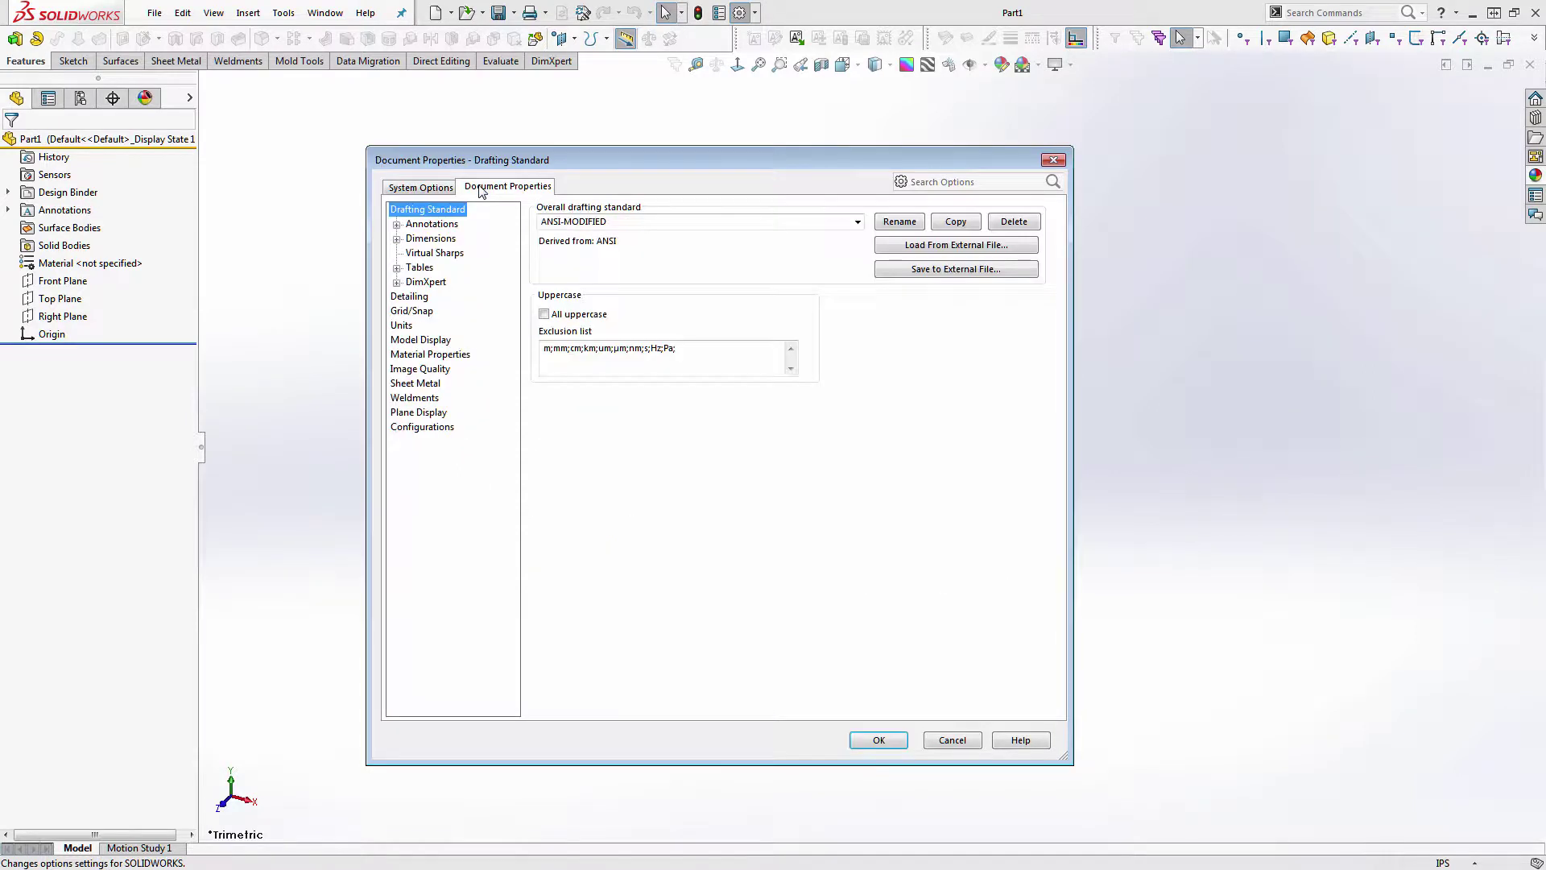
{"action": "left_click", "coordinate": [425, 240]}
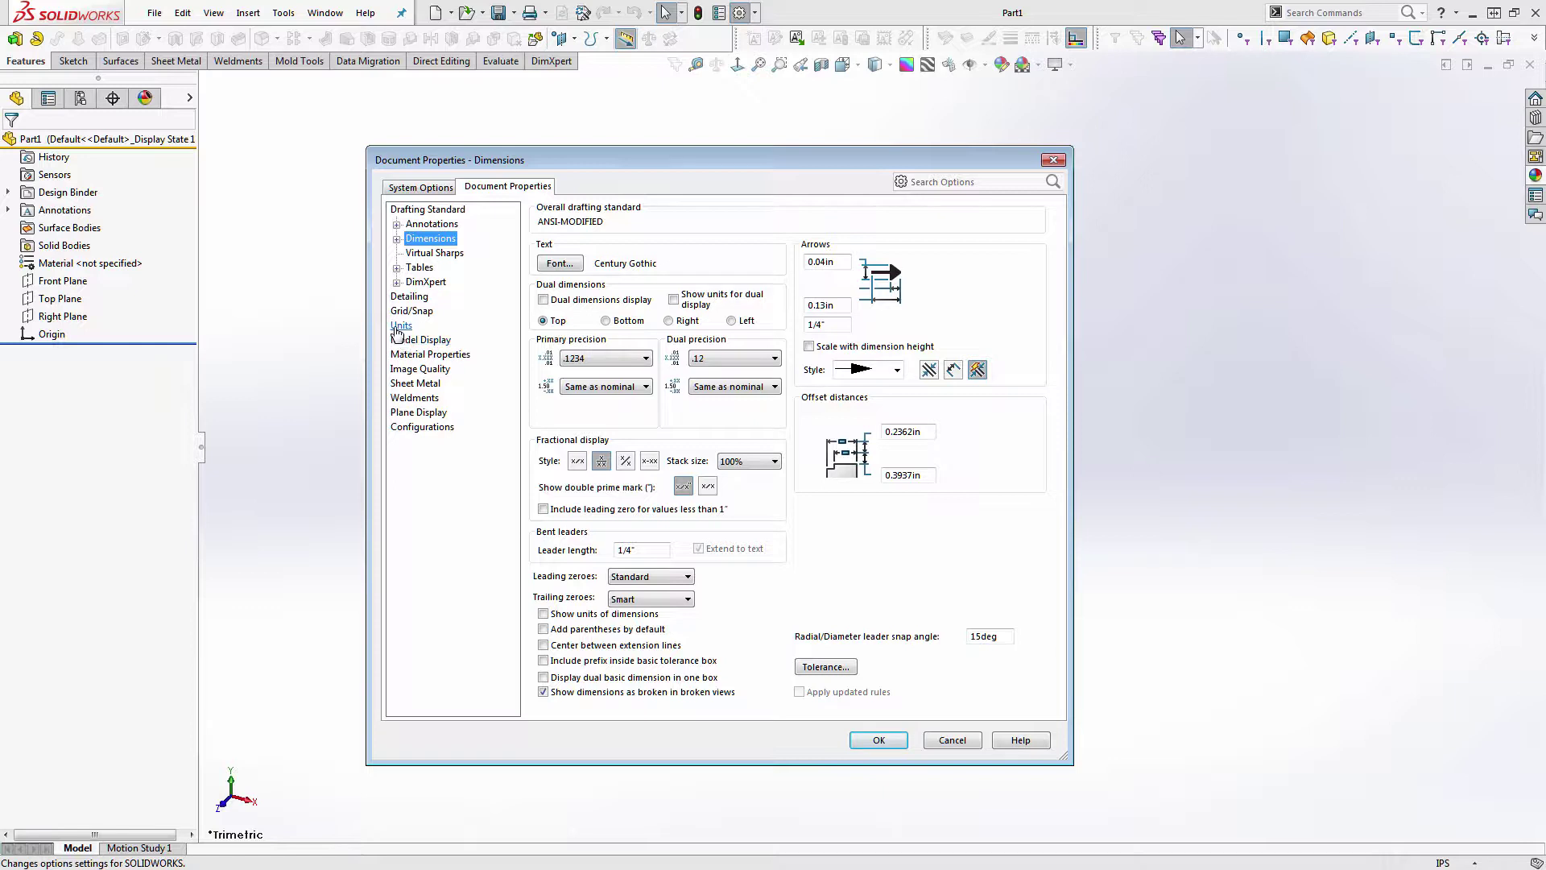
{"action": "left_click", "coordinate": [401, 325]}
{"action": "left_click", "coordinate": [852, 344]}
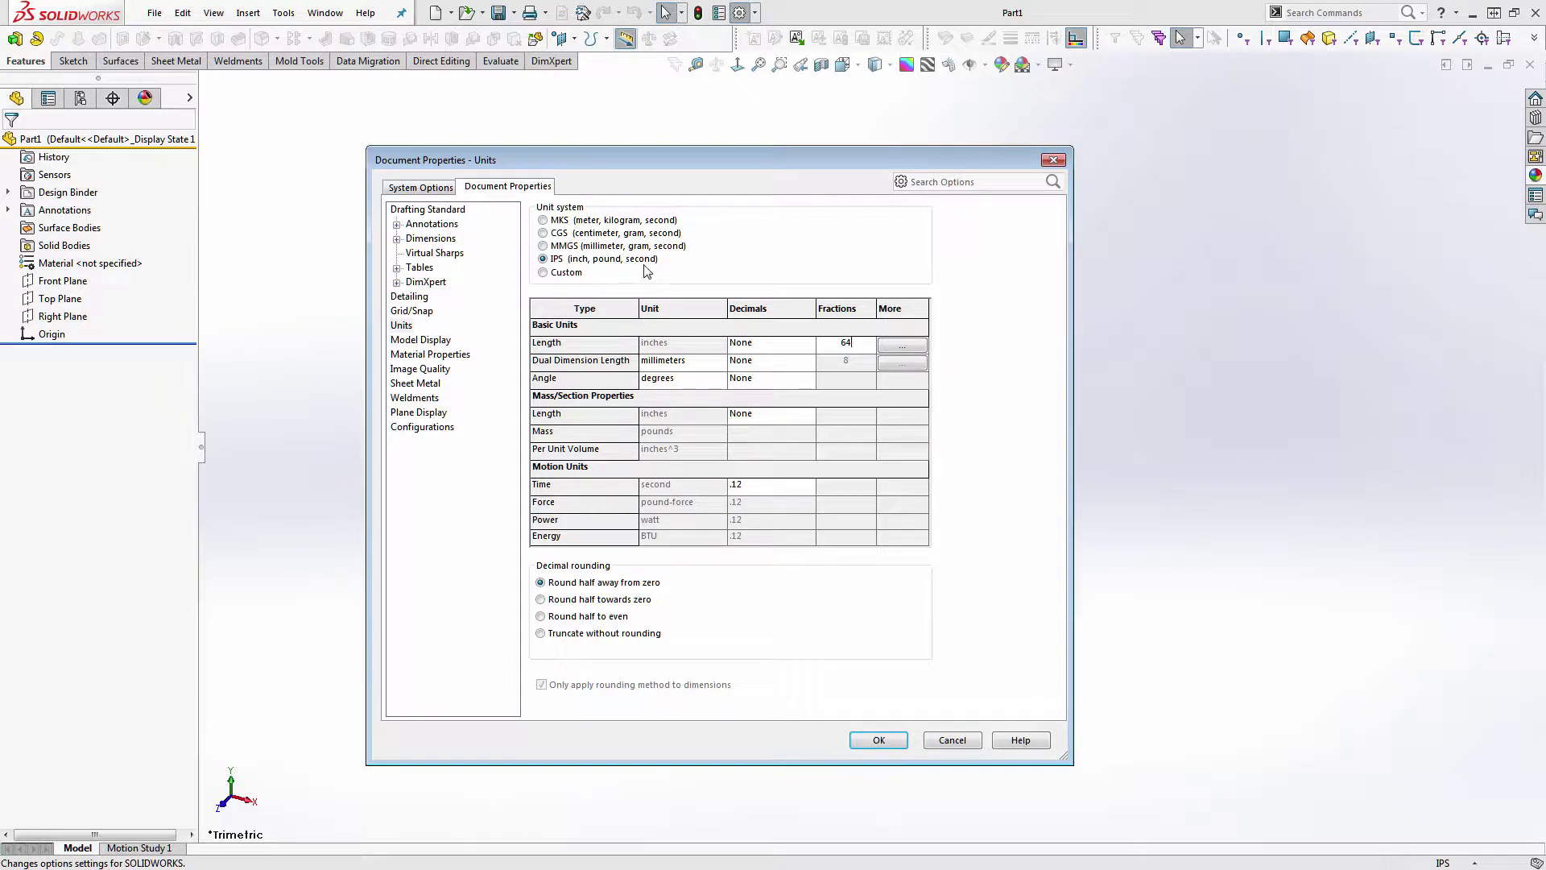
{"action": "left_click", "coordinate": [433, 187]}
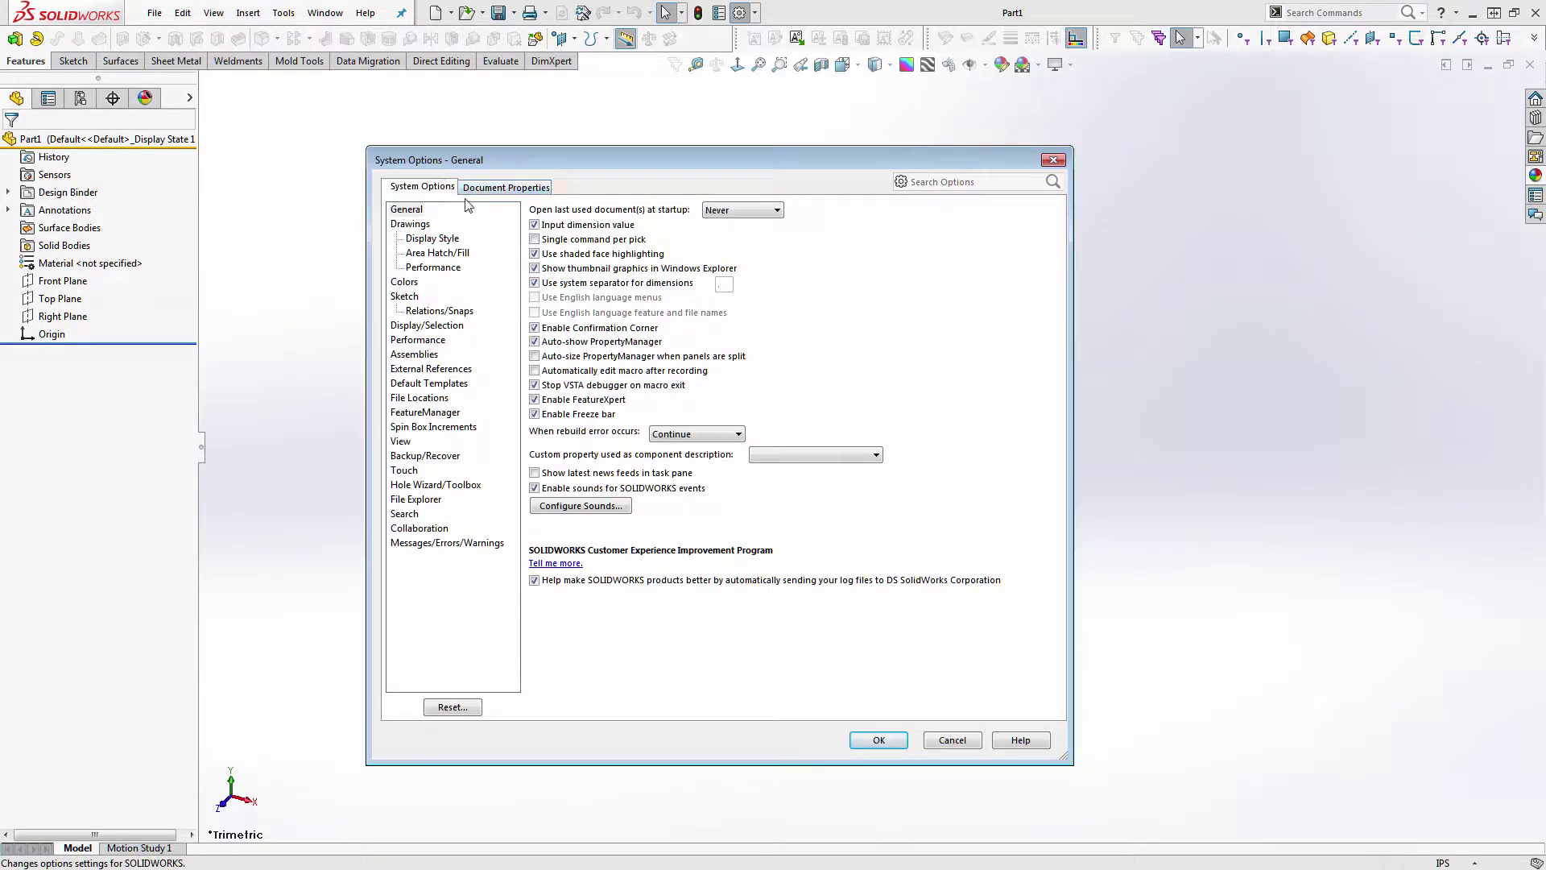
{"action": "left_click", "coordinate": [525, 187]}
{"action": "left_click", "coordinate": [419, 211]}
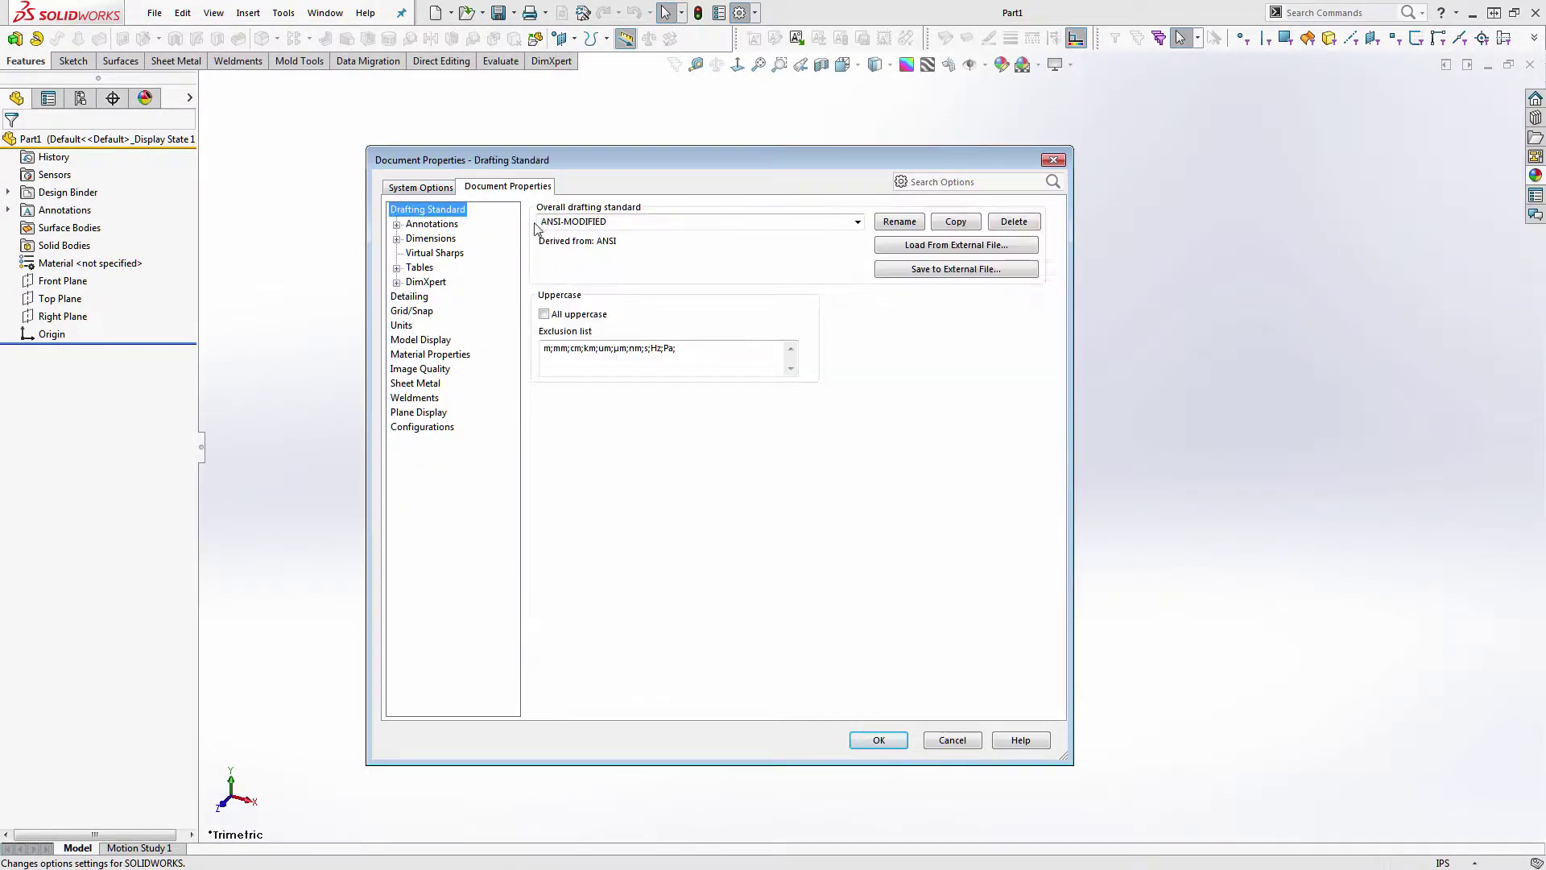
{"action": "left_click", "coordinate": [410, 326]}
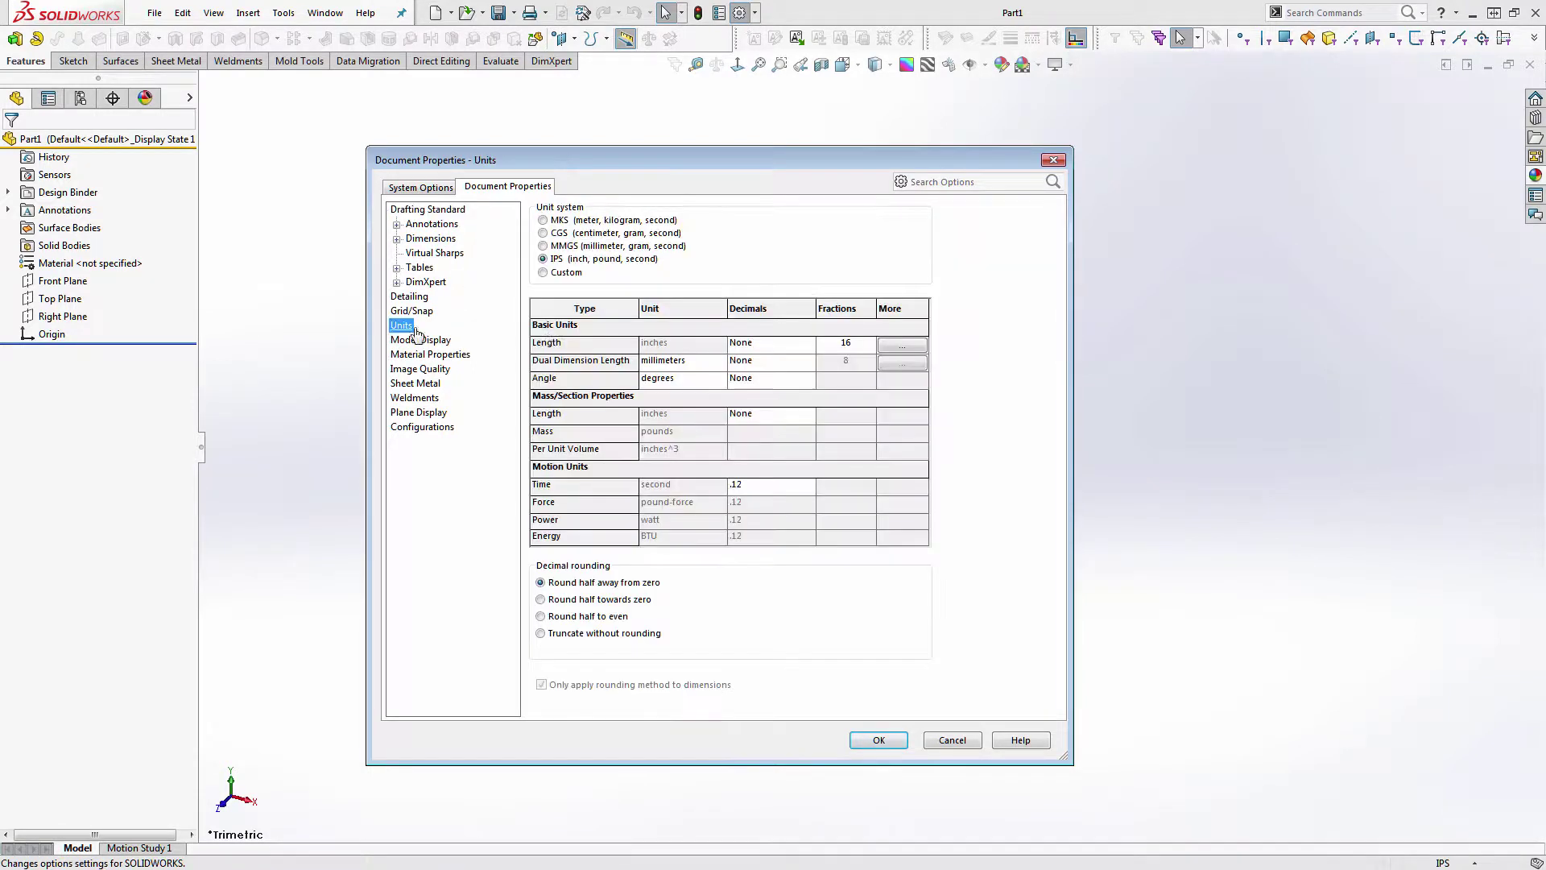
{"action": "left_click", "coordinate": [786, 351]}
{"action": "left_click", "coordinate": [836, 344]}
{"action": "left_click", "coordinate": [871, 740]}
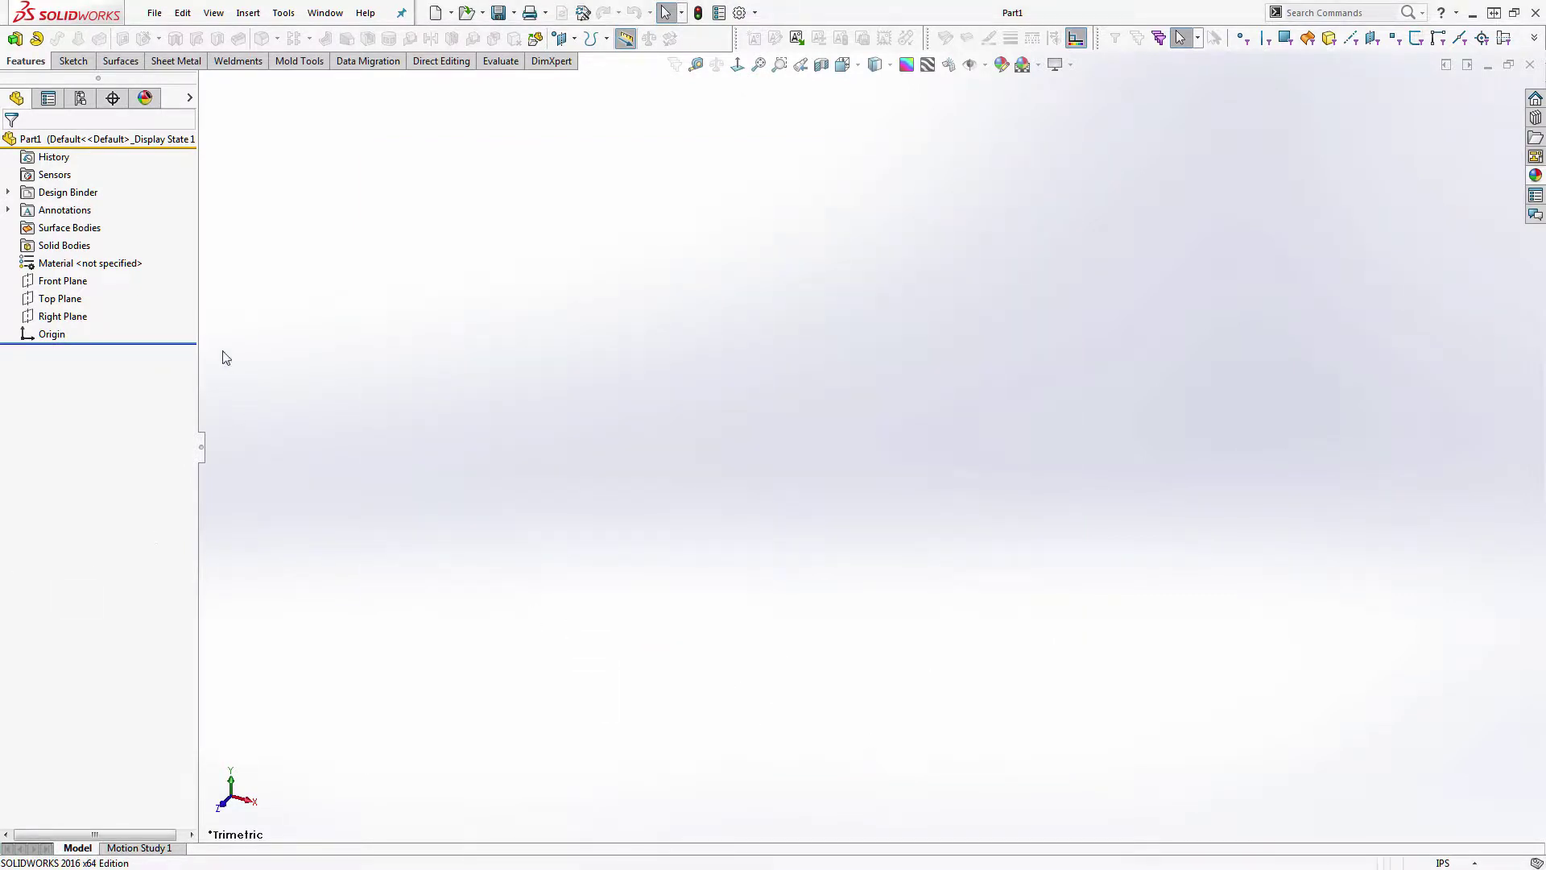
- Sketch a center rectangle about 9.56 by 3.42 inches on the Top Plane, centered on the origin
{"action": "left_click", "coordinate": [58, 299]}
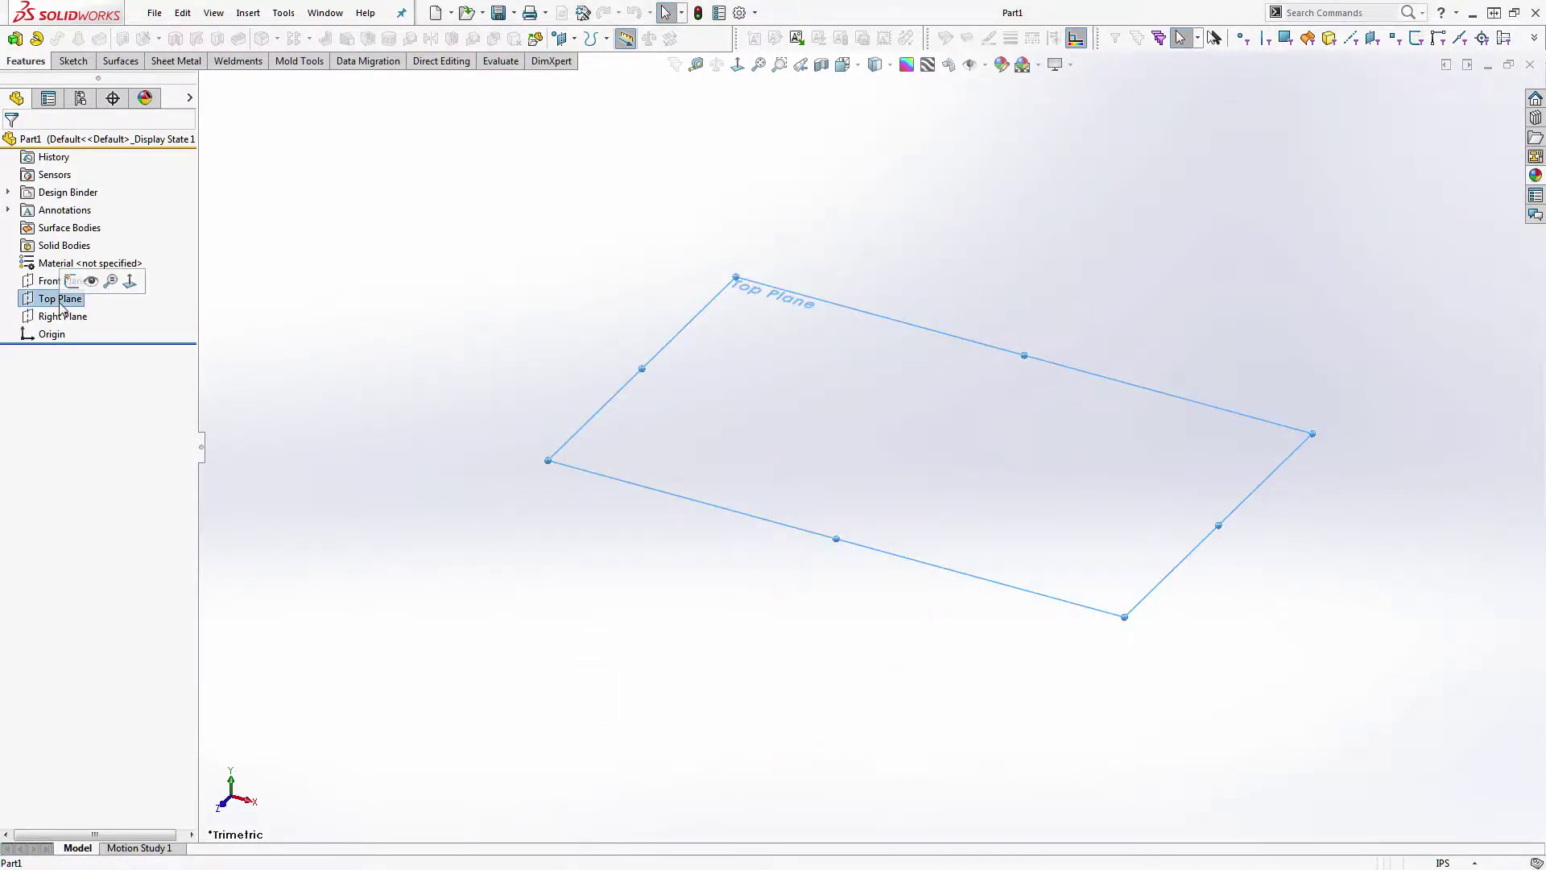
{"action": "left_click", "coordinate": [71, 280]}
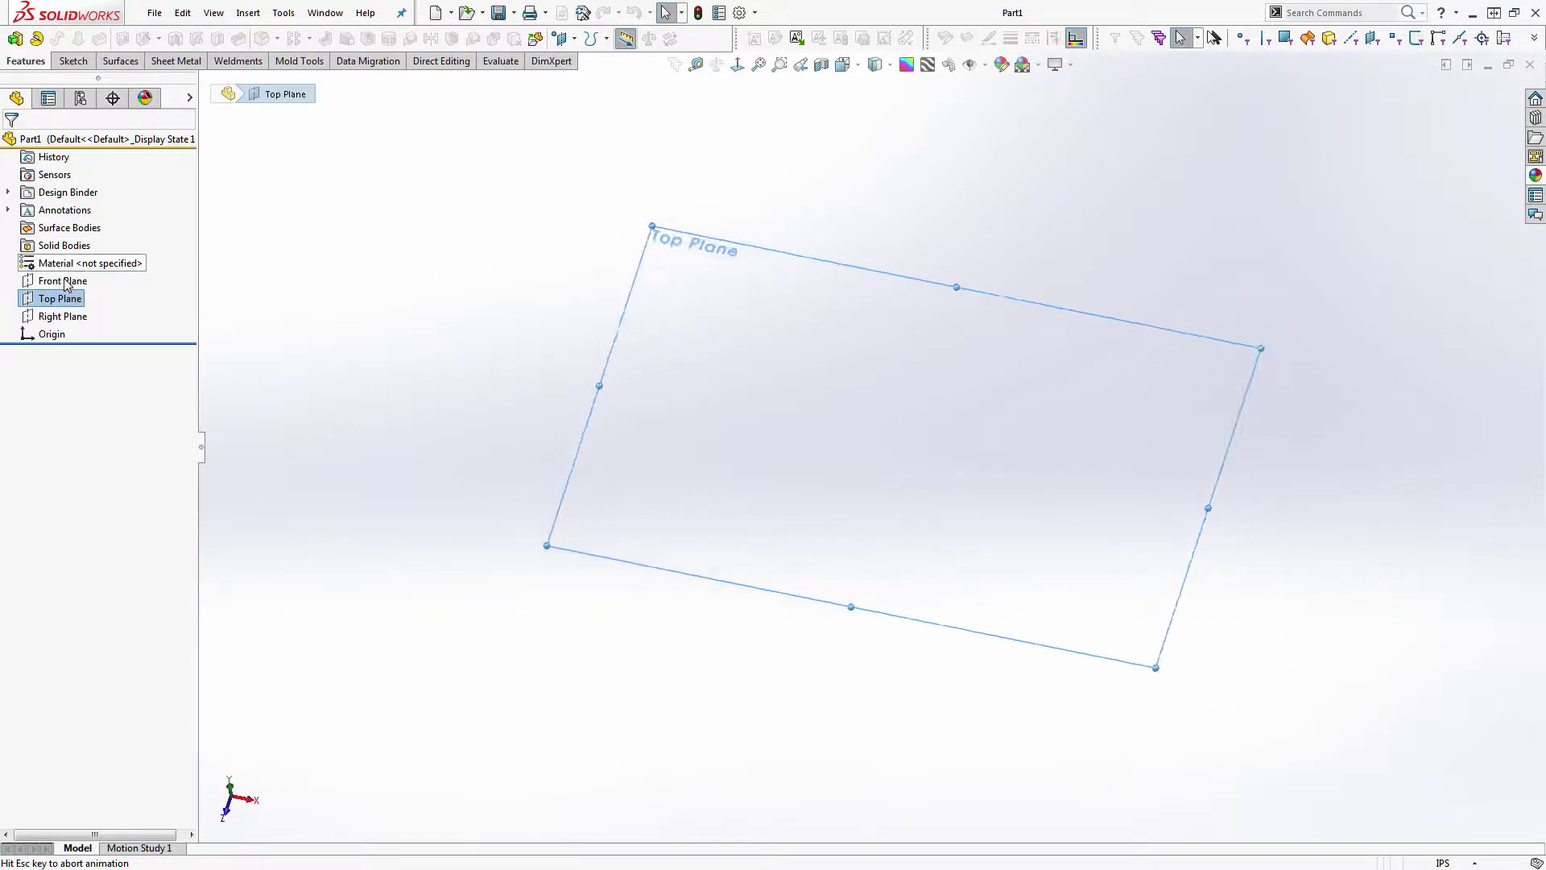
{"action": "left_click", "coordinate": [419, 278]}
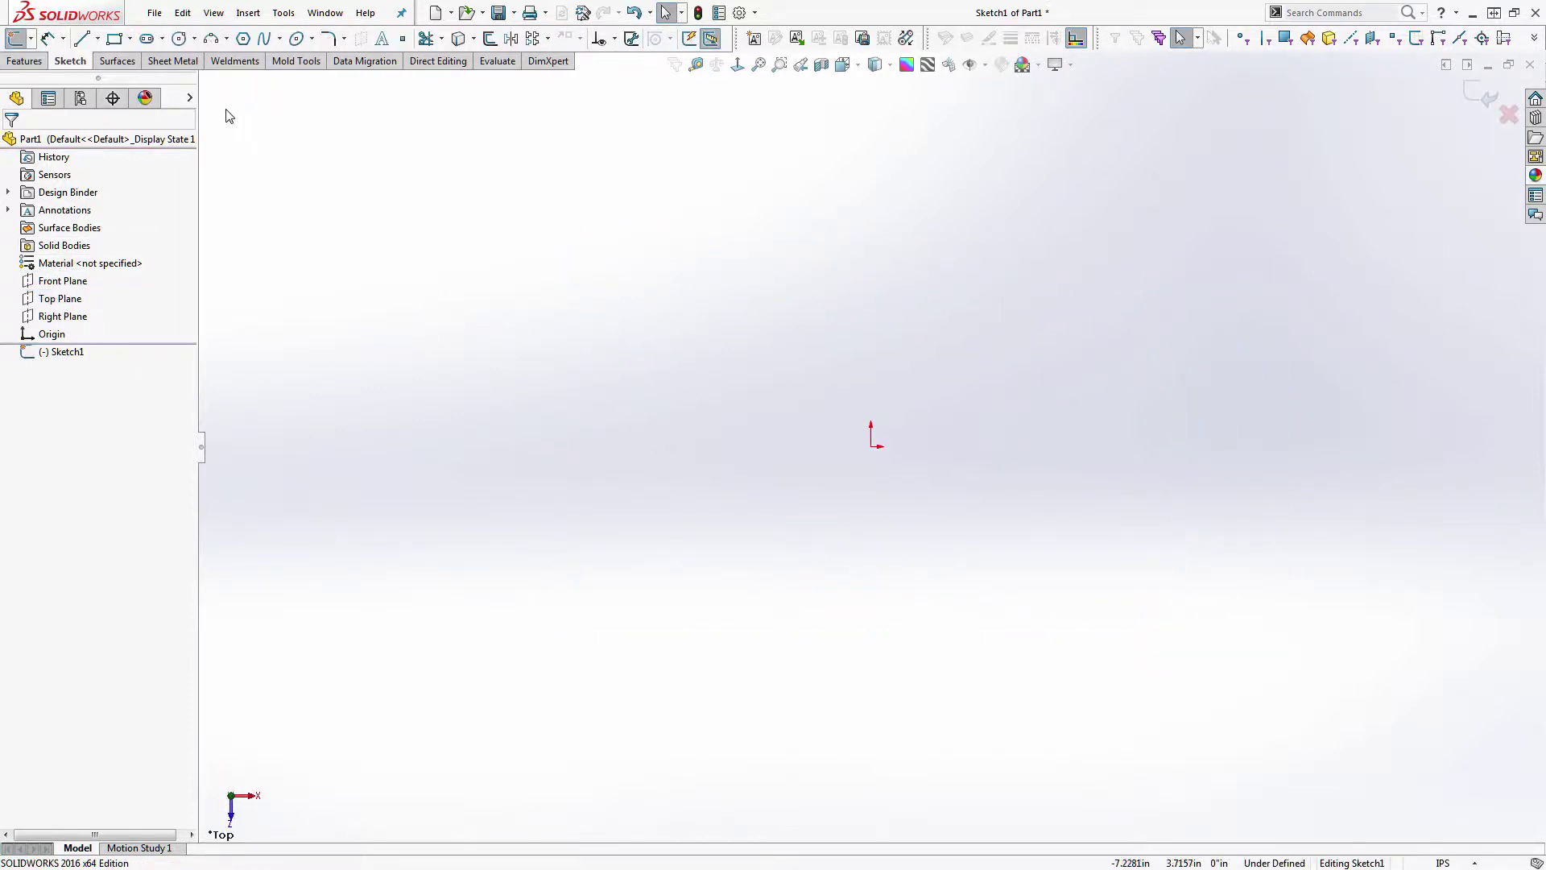
{"action": "left_click", "coordinate": [131, 39]}
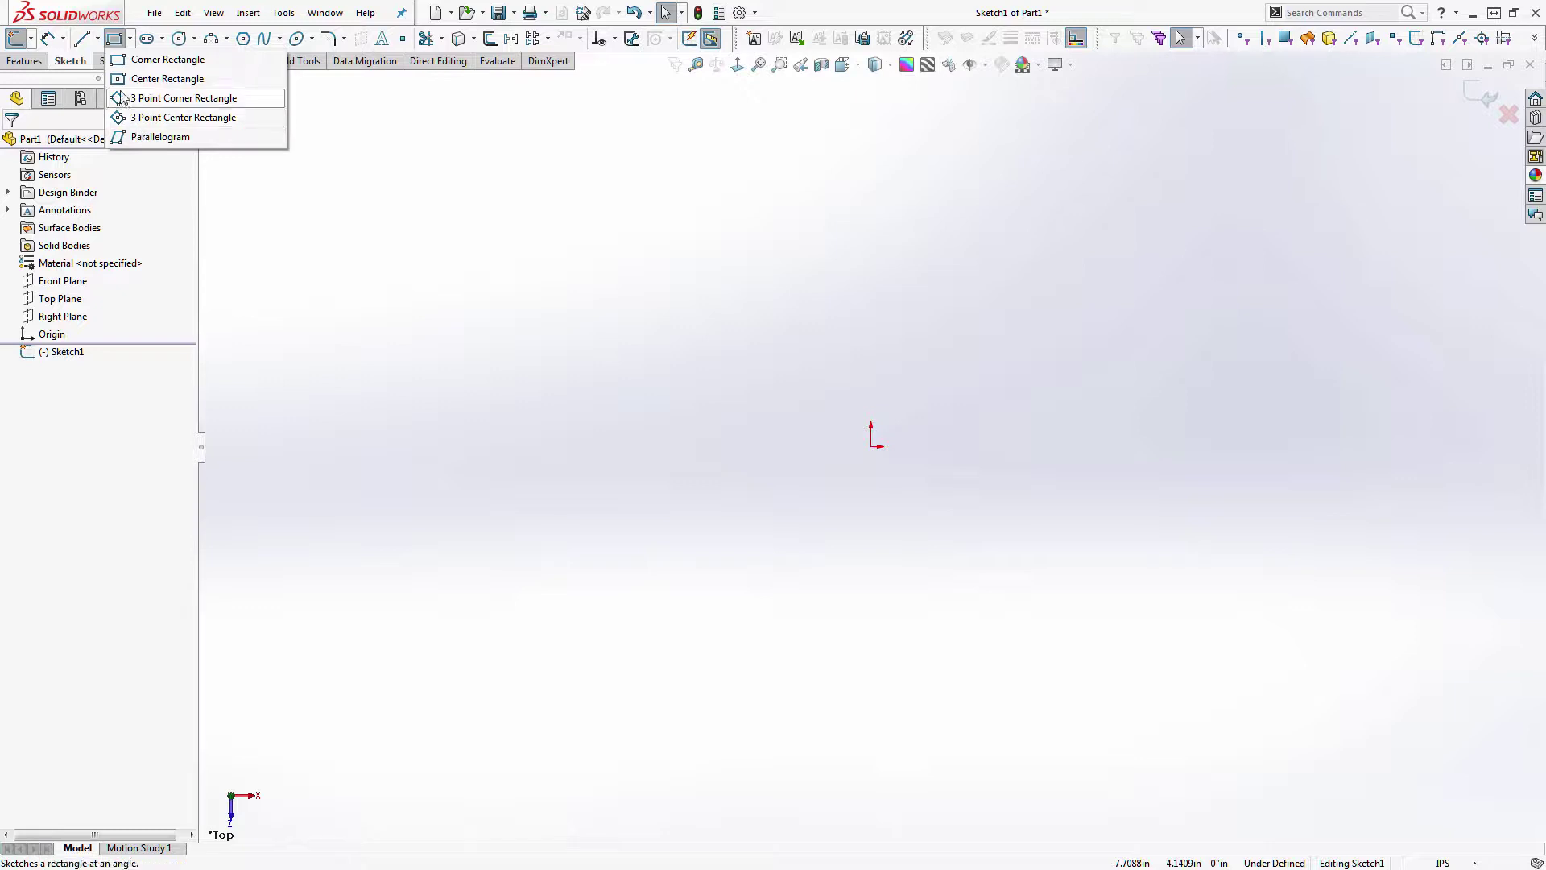
{"action": "left_click", "coordinate": [116, 79]}
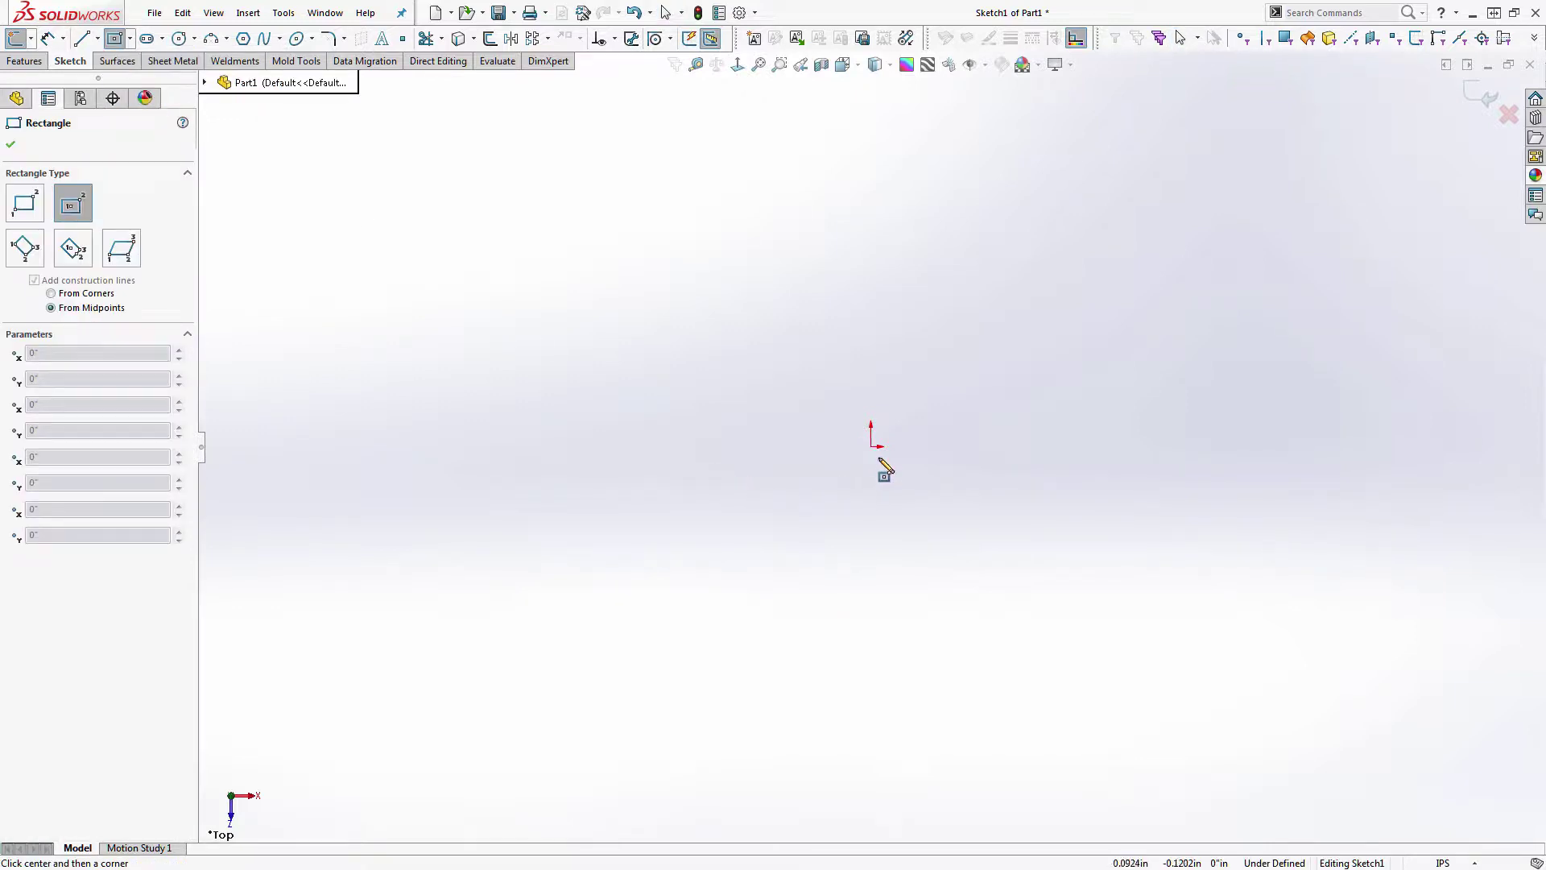
{"action": "left_click", "coordinate": [870, 447]}
{"action": "left_click", "coordinate": [455, 298]}
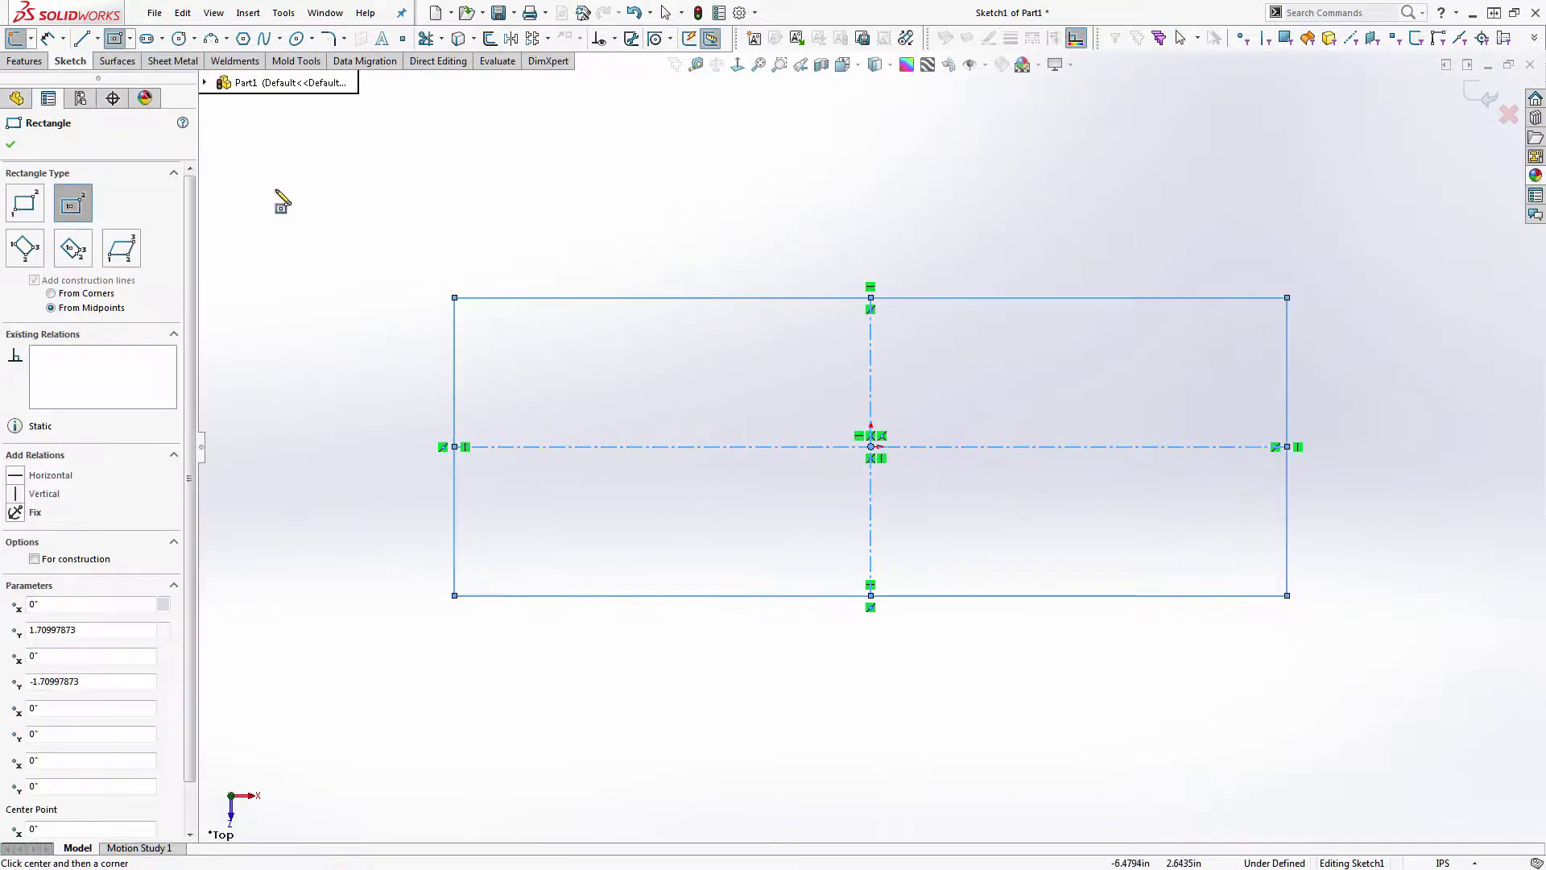
- Dimension the distance between the rectangle's two vertical sides and set it to 12 feet
{"action": "left_click", "coordinate": [49, 38]}
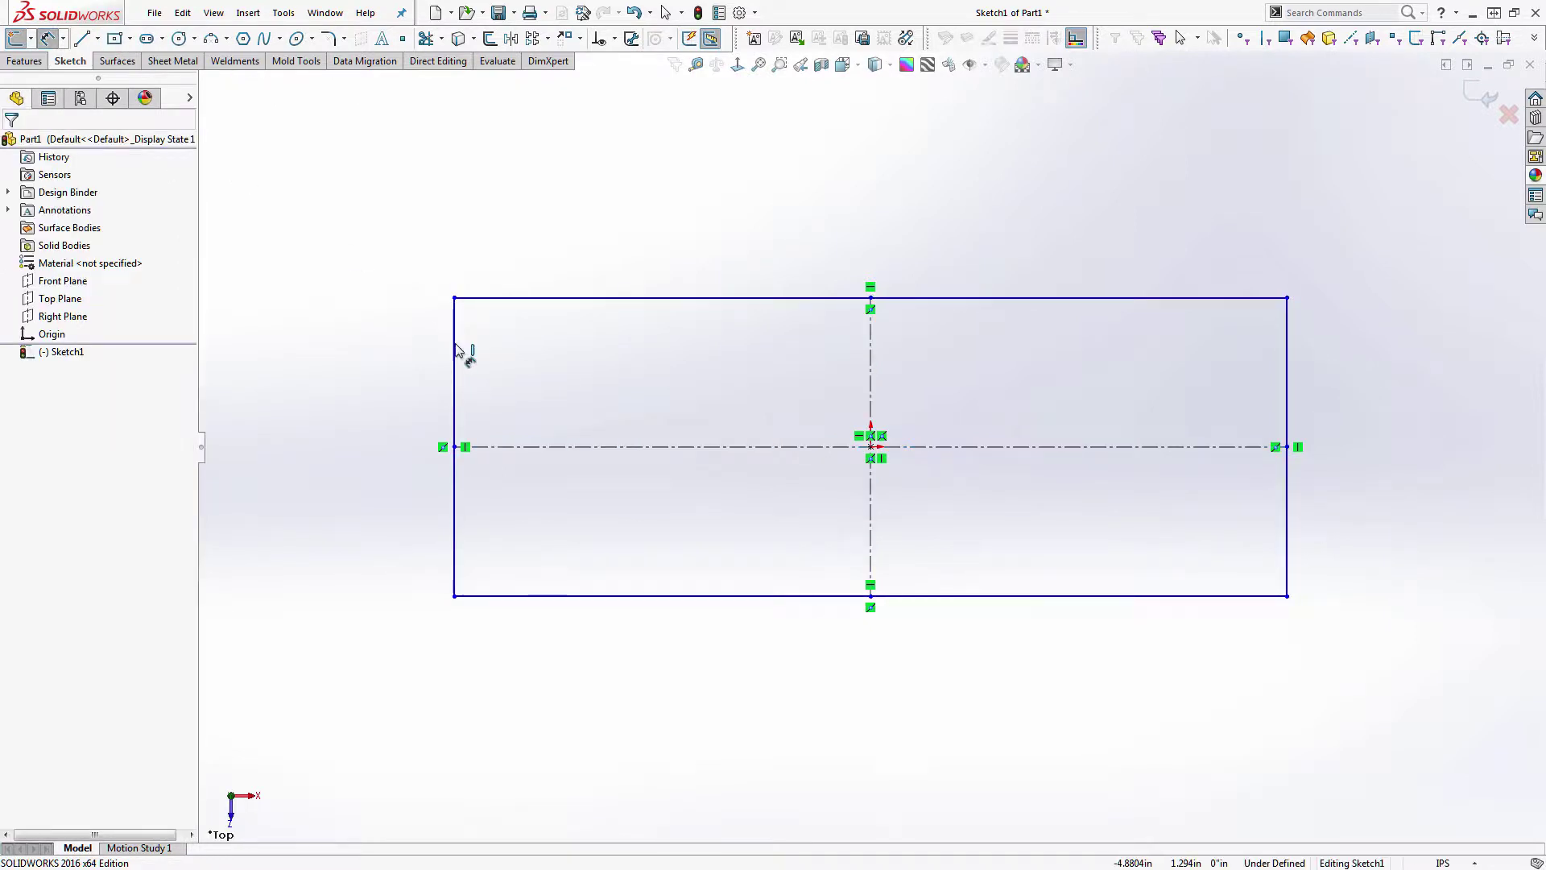
{"action": "left_click", "coordinate": [456, 344]}
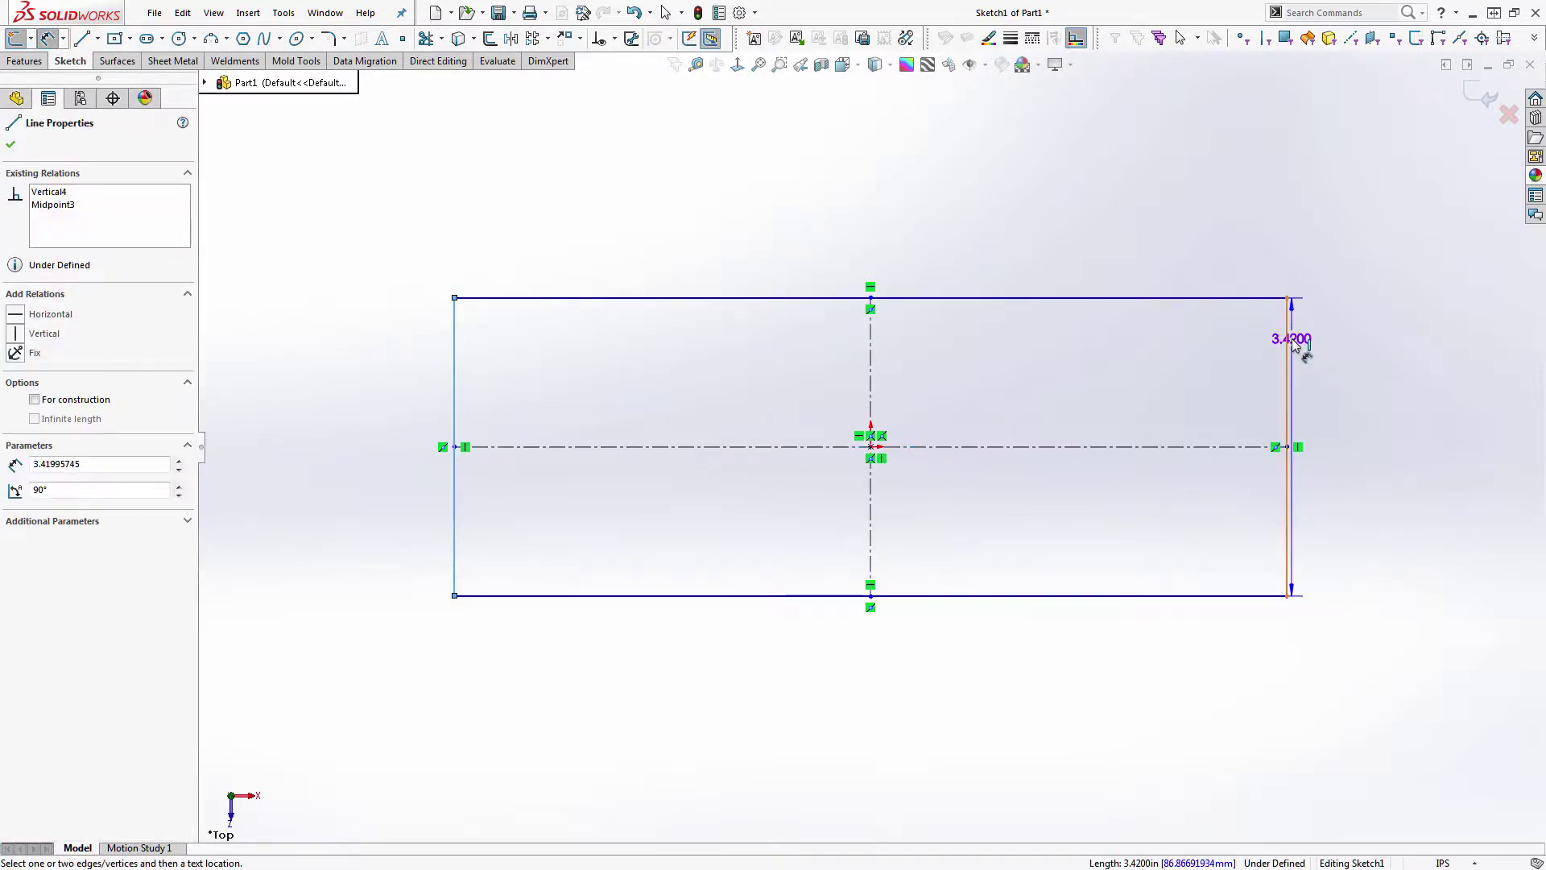
{"action": "left_click", "coordinate": [1286, 348]}
{"action": "left_click", "coordinate": [875, 263]}
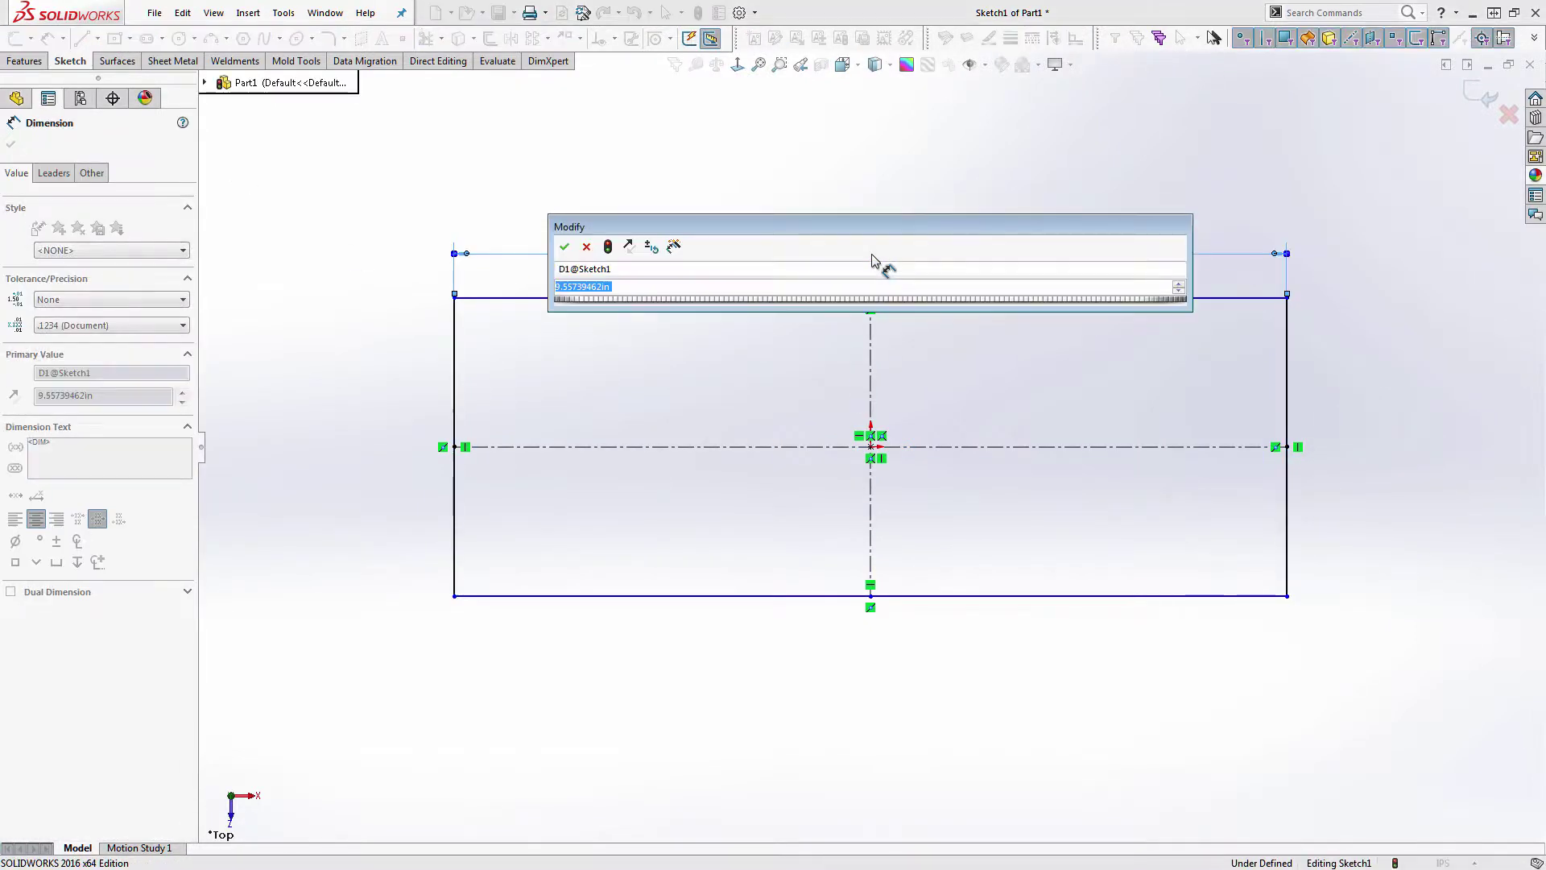
{"action": "type", "text": "12"}
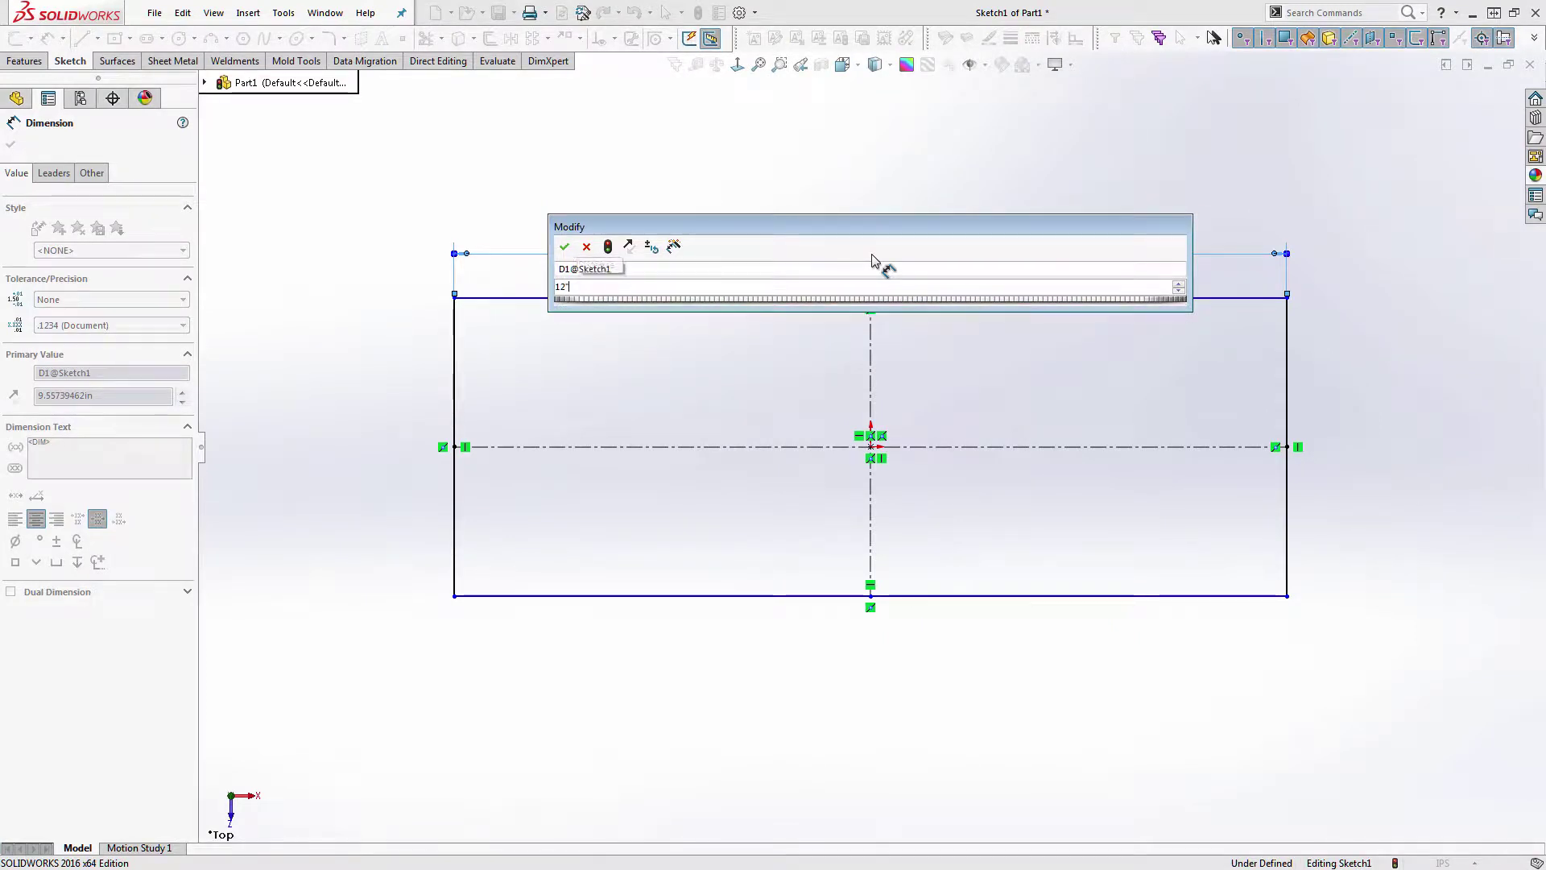
{"action": "key", "text": "Return"}
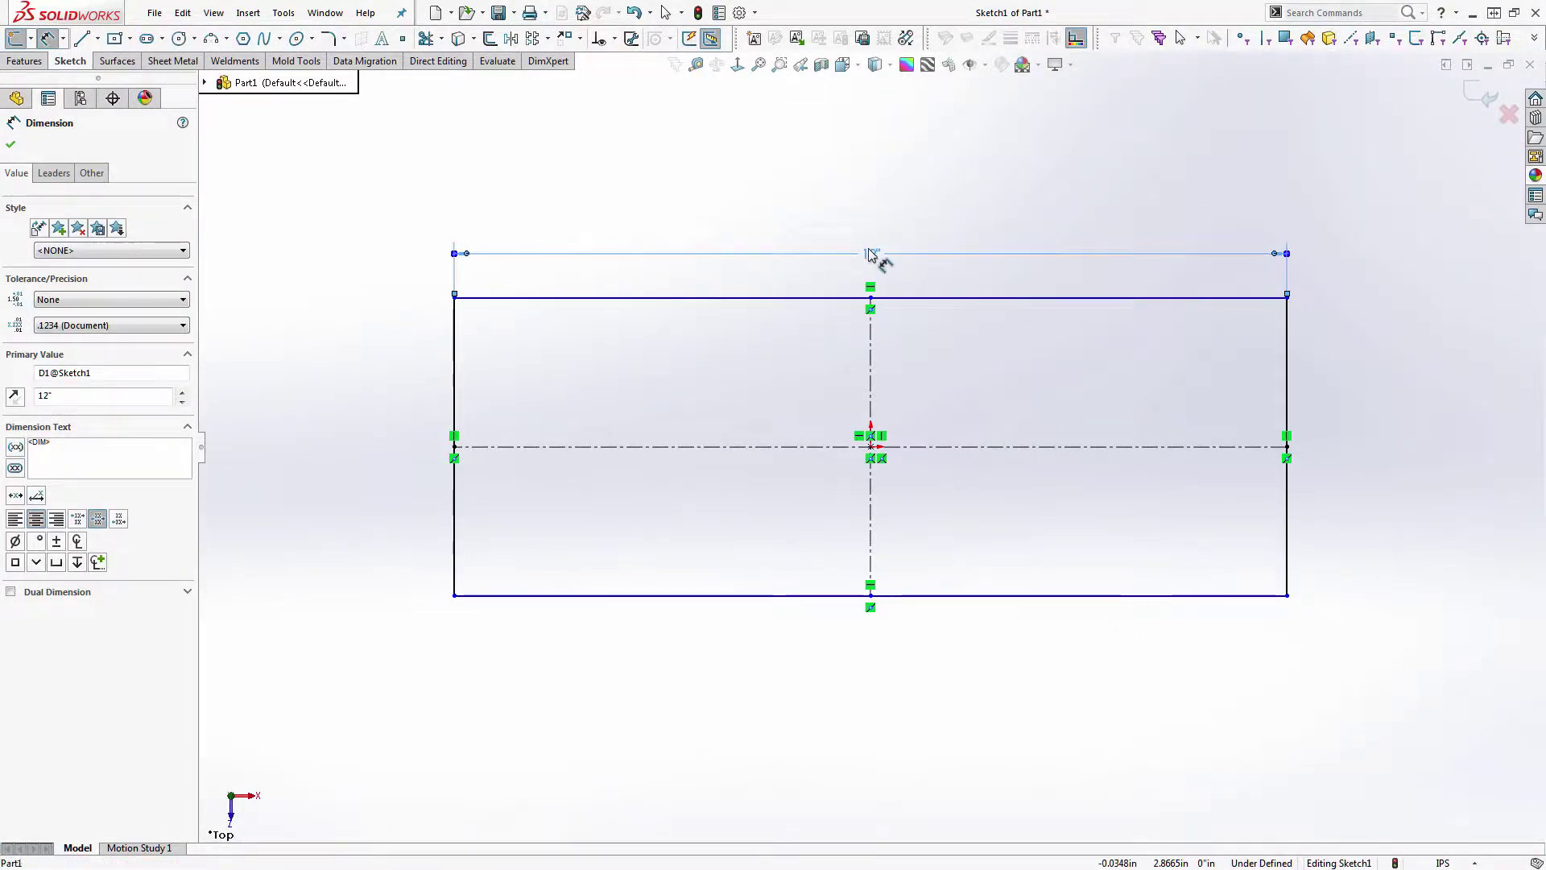
{"action": "key", "text": "Escape"}
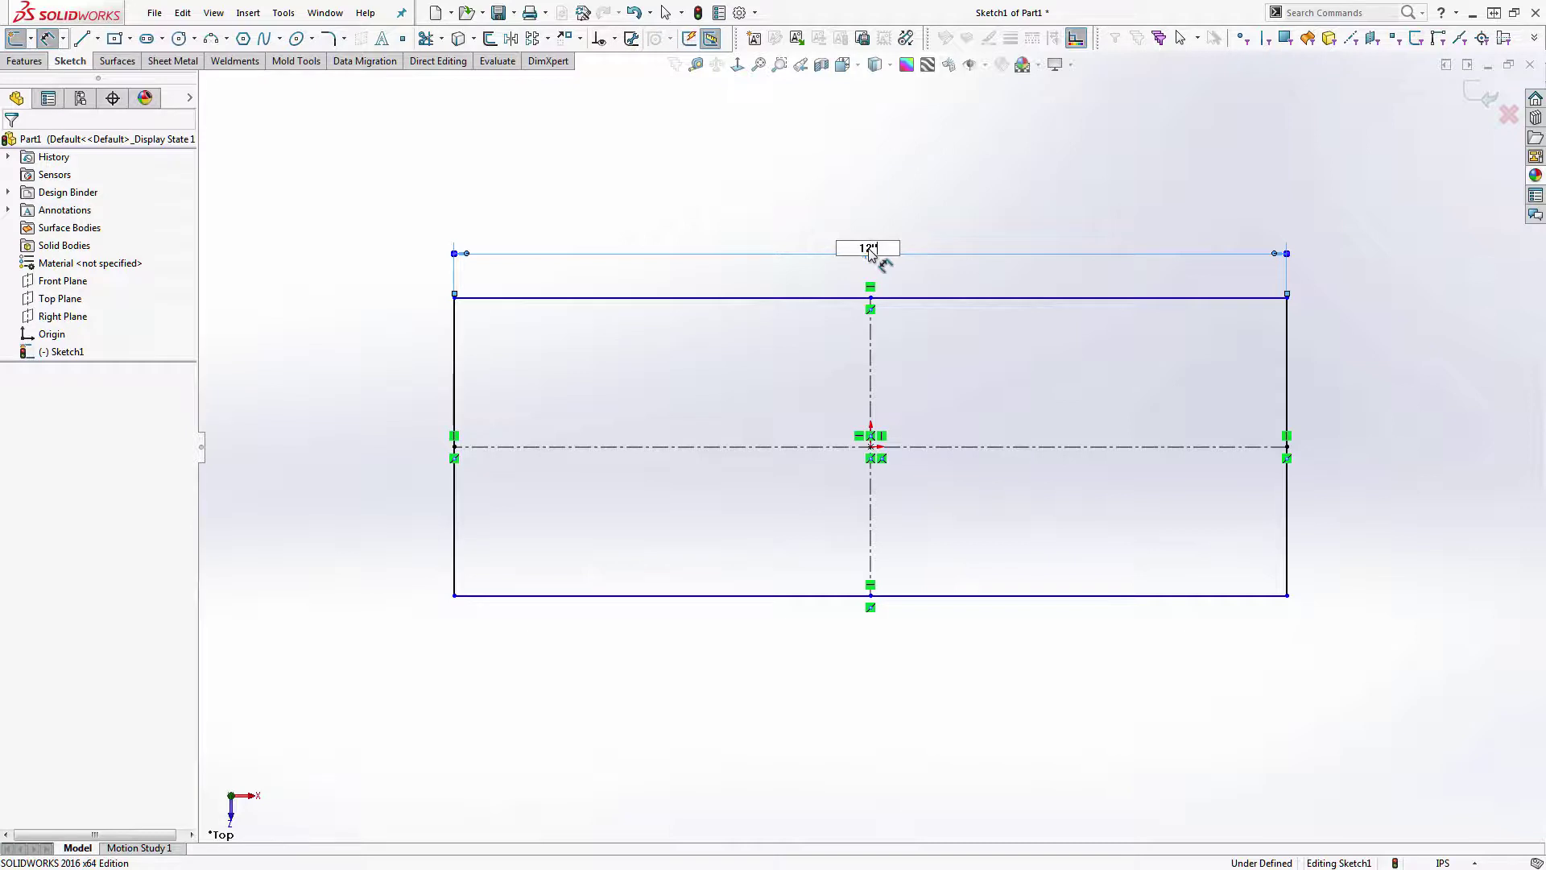
{"action": "key", "text": "Return"}
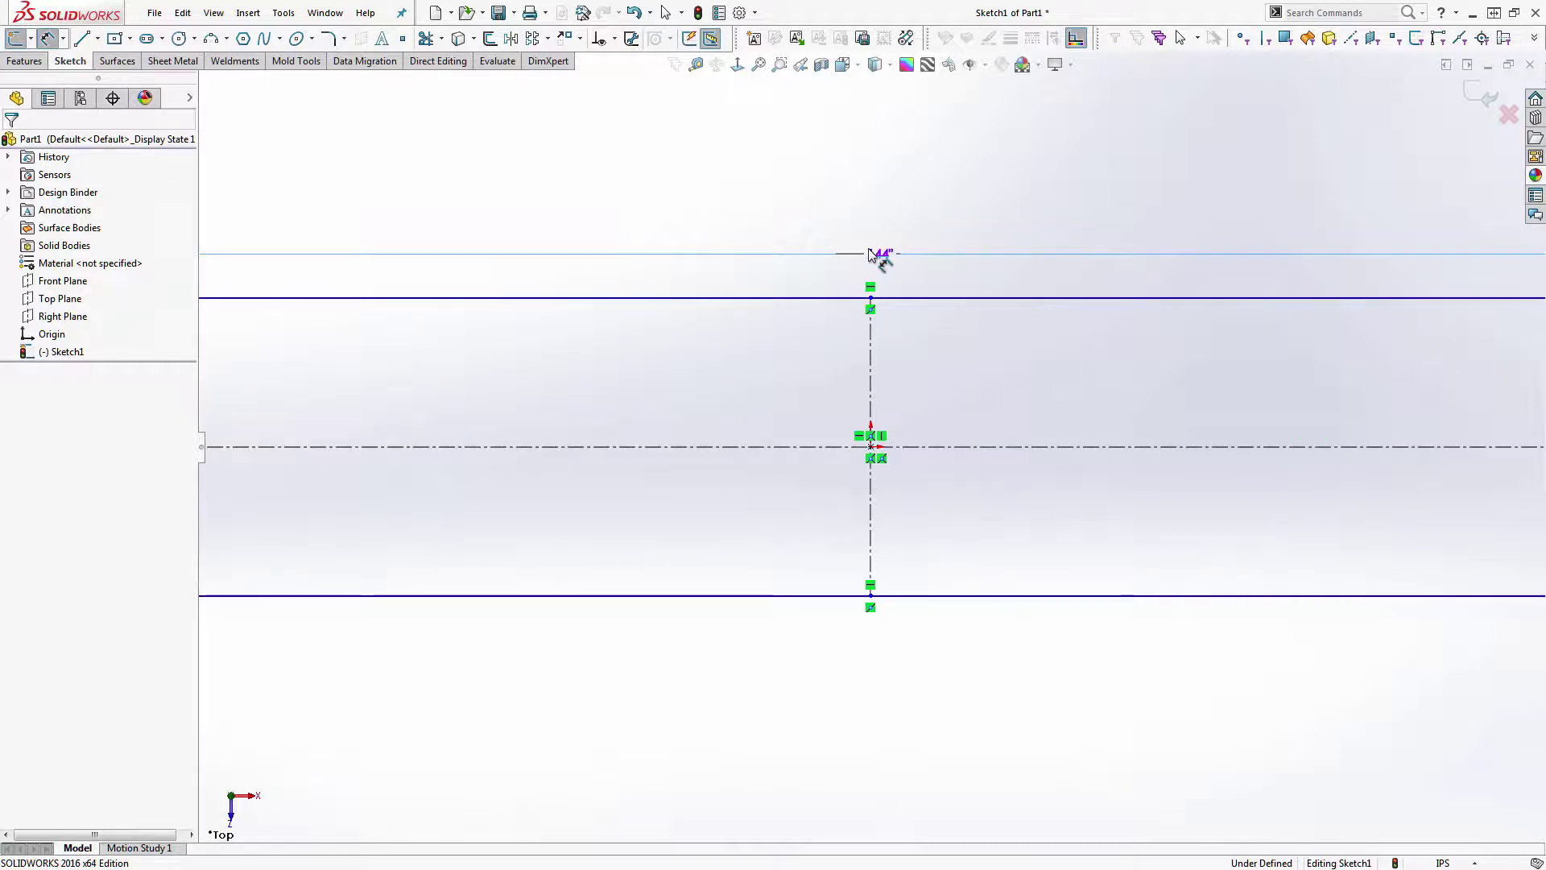
{"action": "key", "text": "f"}
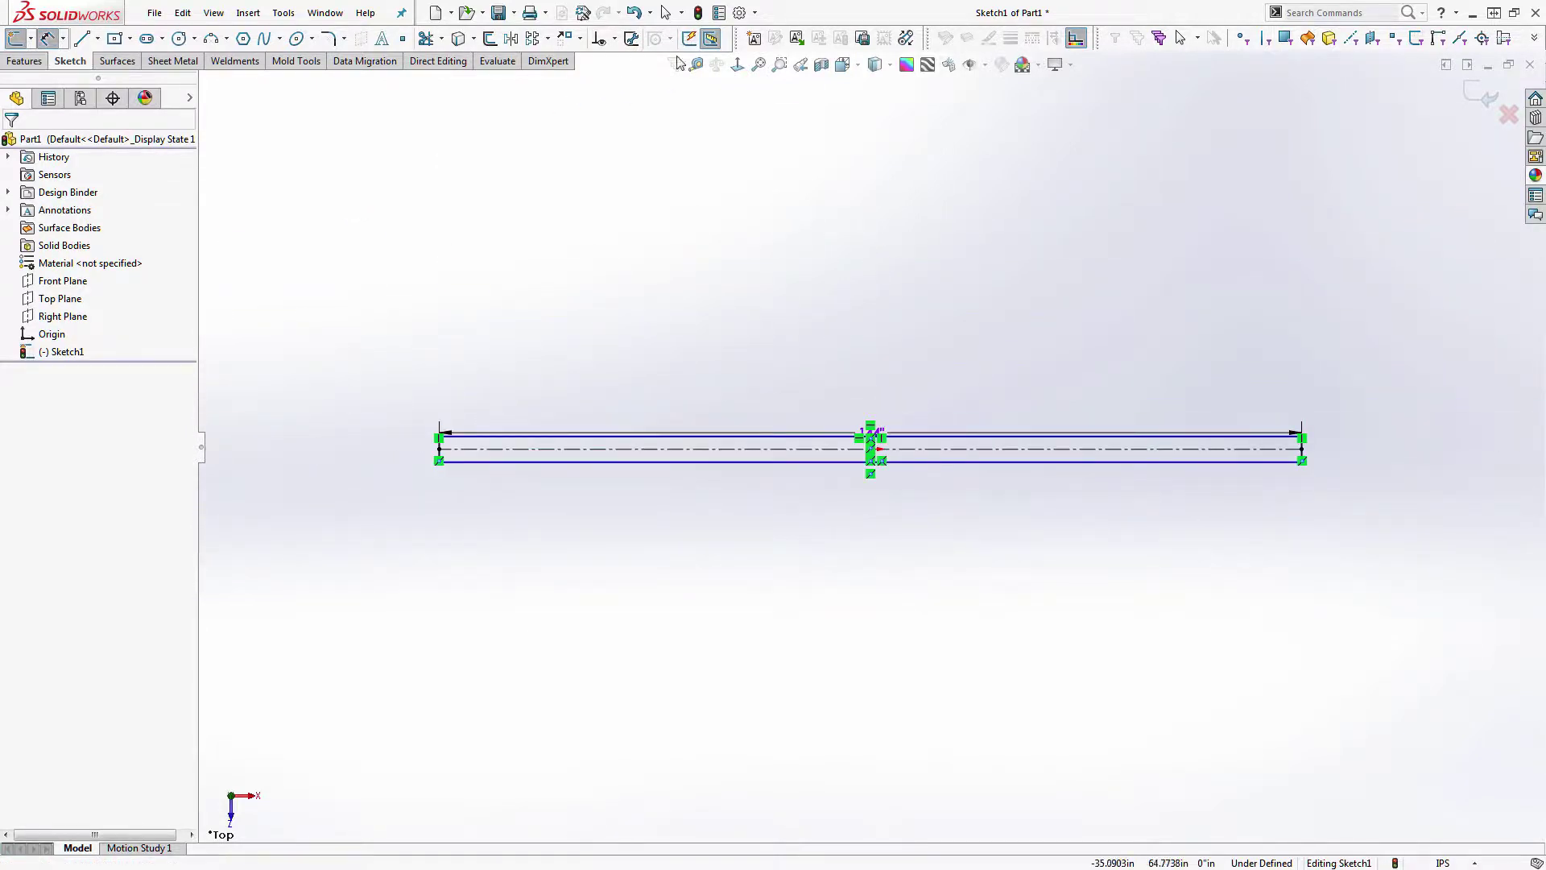
- Change the document's unit system to Custom with feet & inches as the length unit, and accept it
{"action": "left_click", "coordinate": [741, 13]}
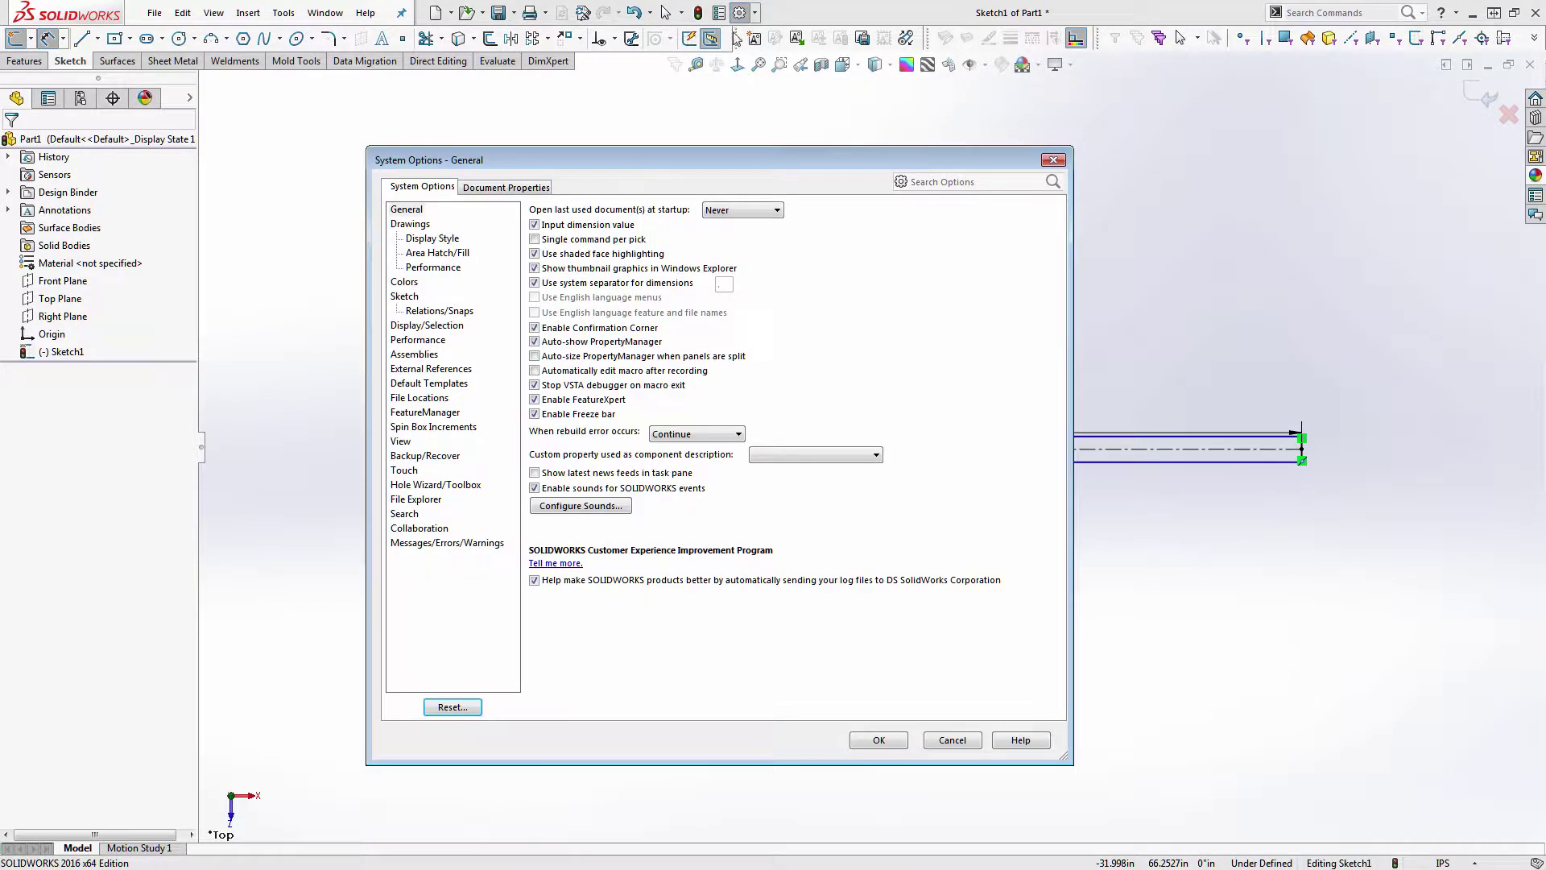
{"action": "left_click", "coordinate": [509, 186]}
{"action": "left_click", "coordinate": [401, 325]}
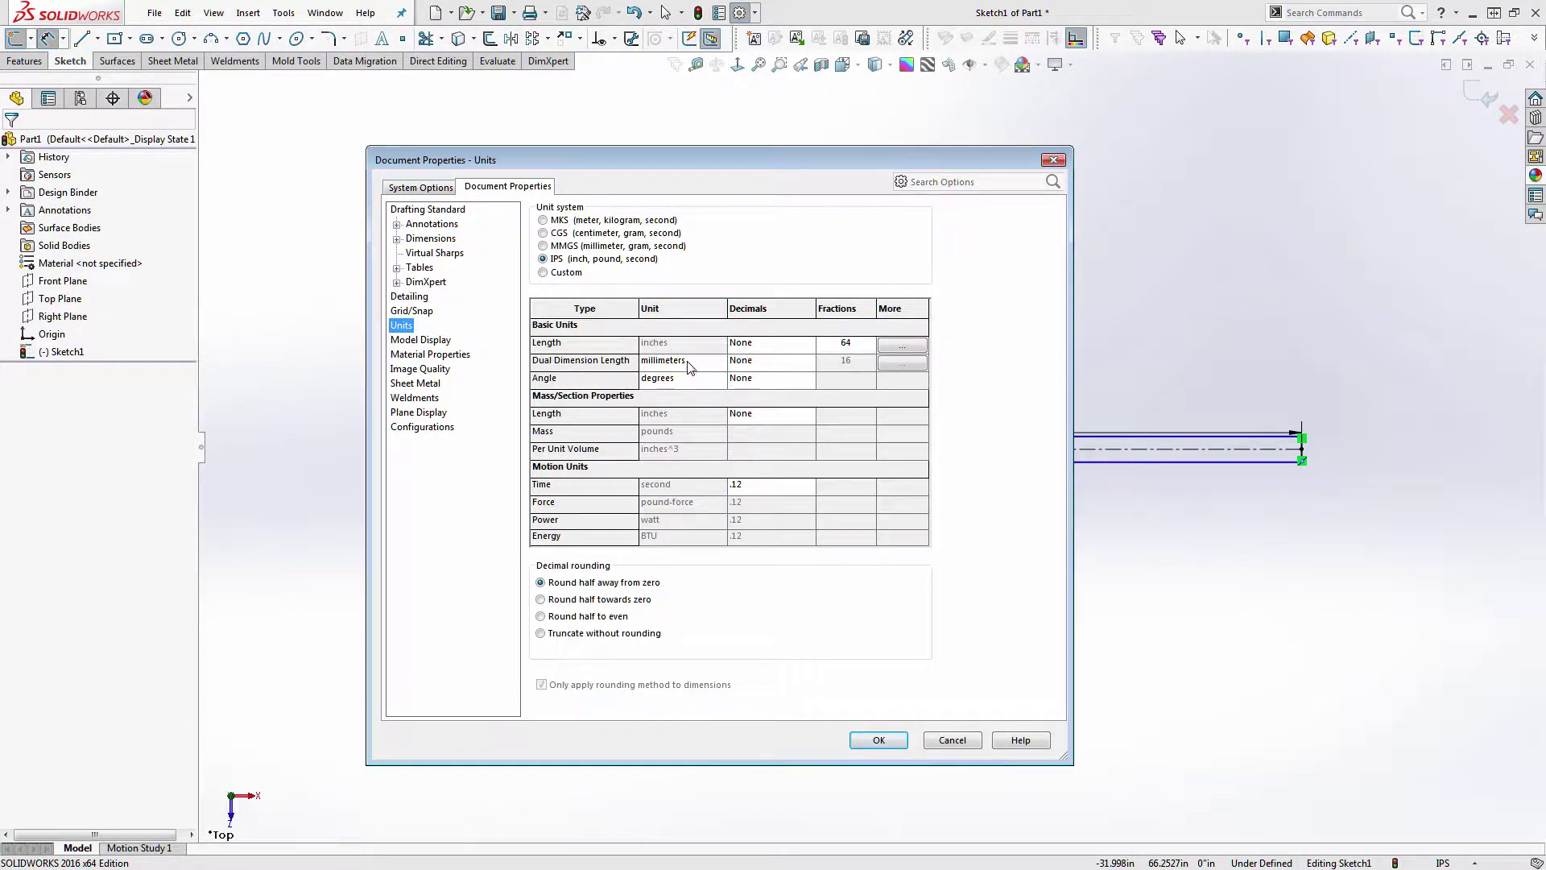
{"action": "left_click", "coordinate": [564, 274]}
{"action": "left_click", "coordinate": [709, 348]}
{"action": "left_click", "coordinate": [709, 348]}
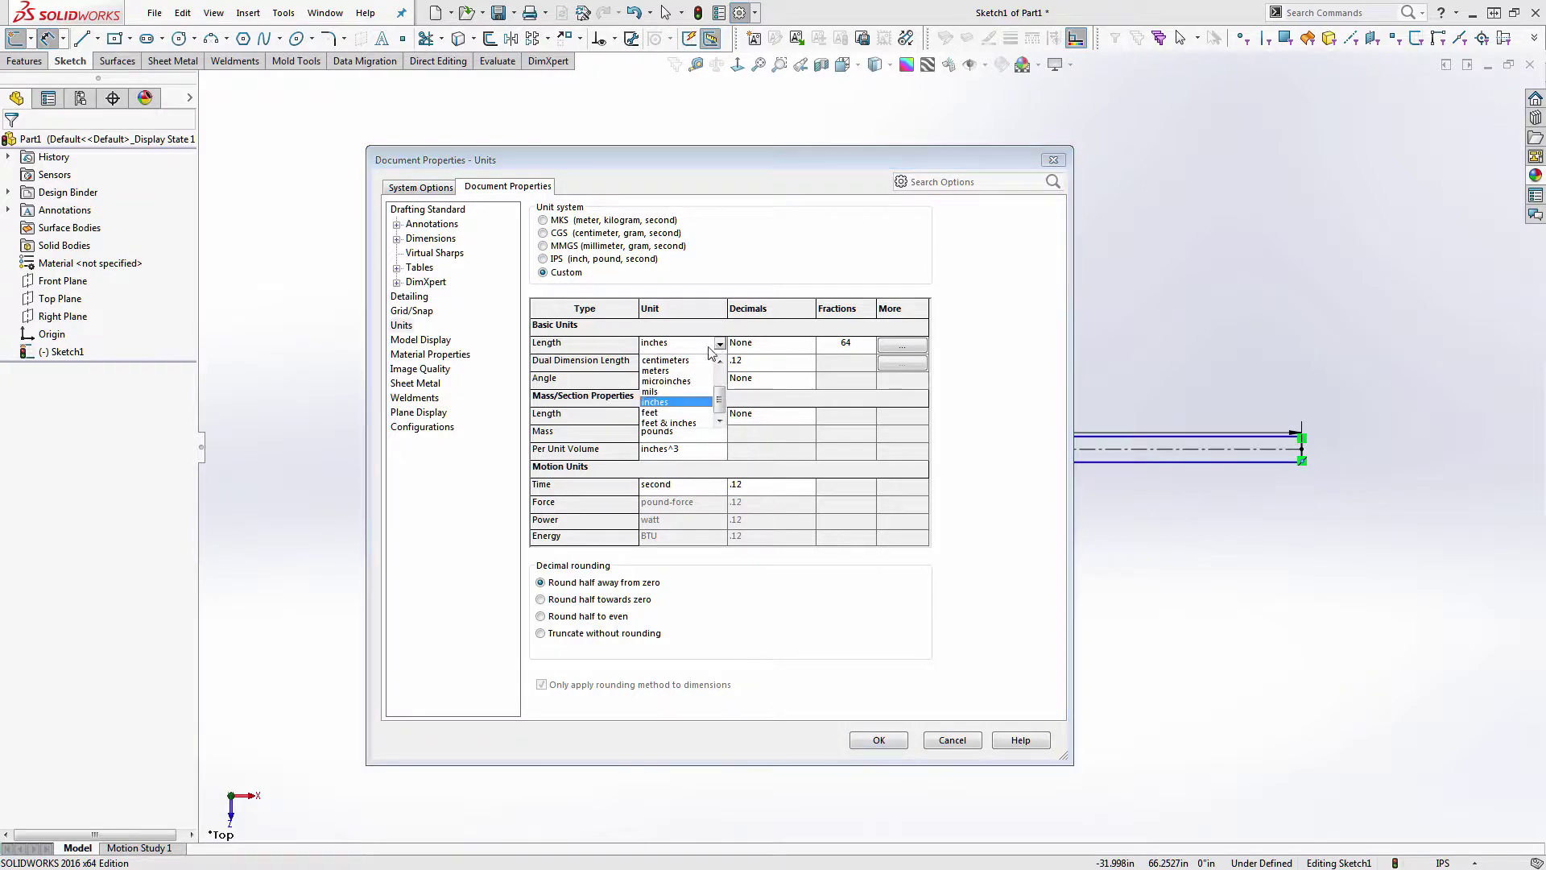
{"action": "left_click", "coordinate": [691, 424]}
{"action": "left_click", "coordinate": [923, 349]}
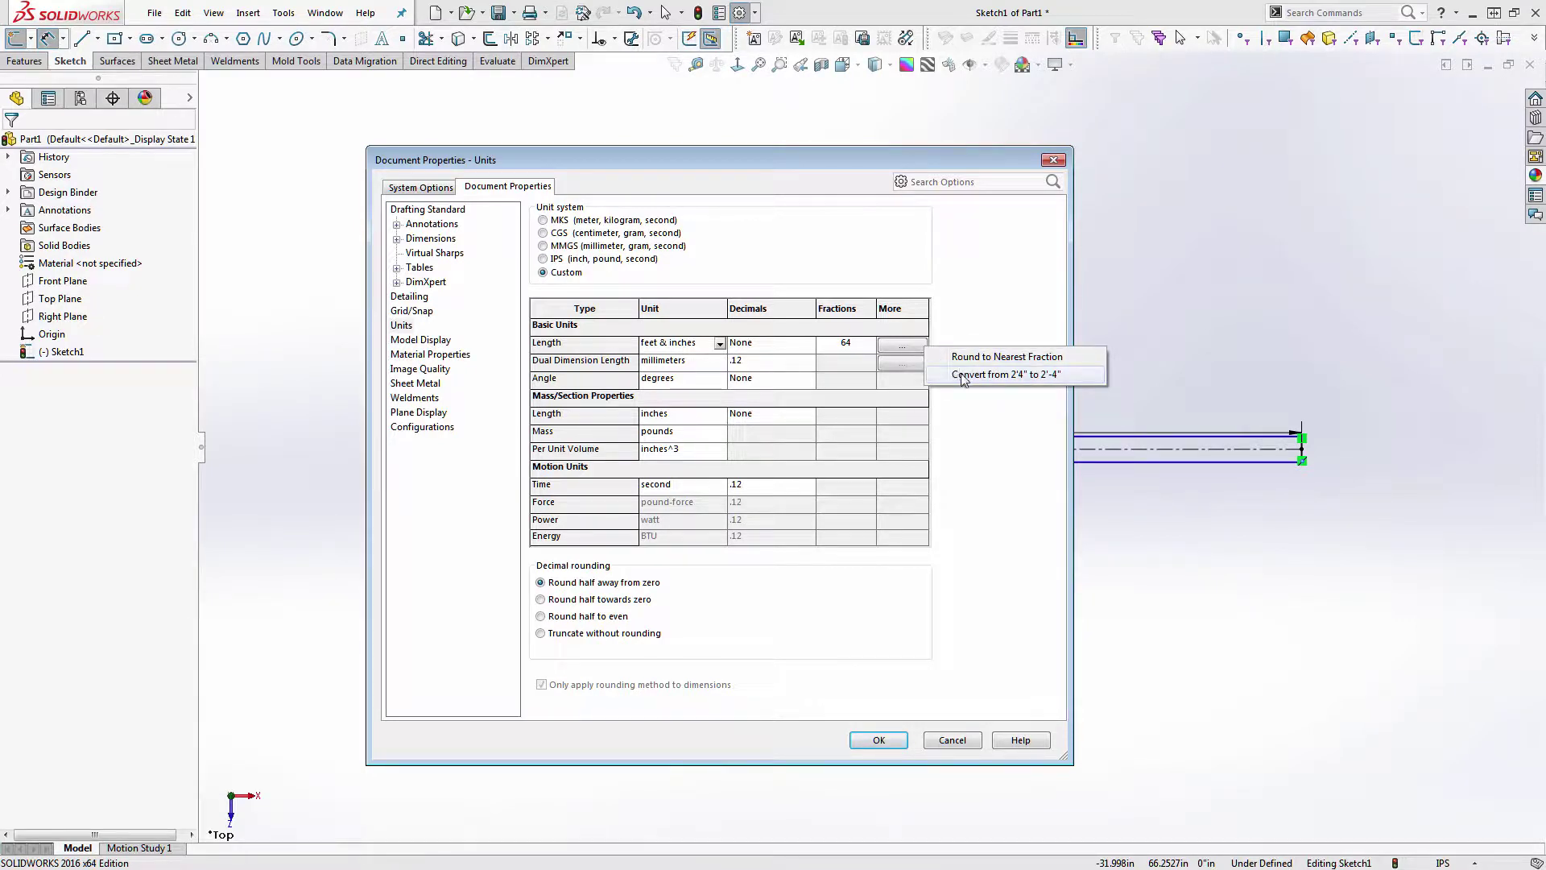
{"action": "left_click", "coordinate": [877, 742]}
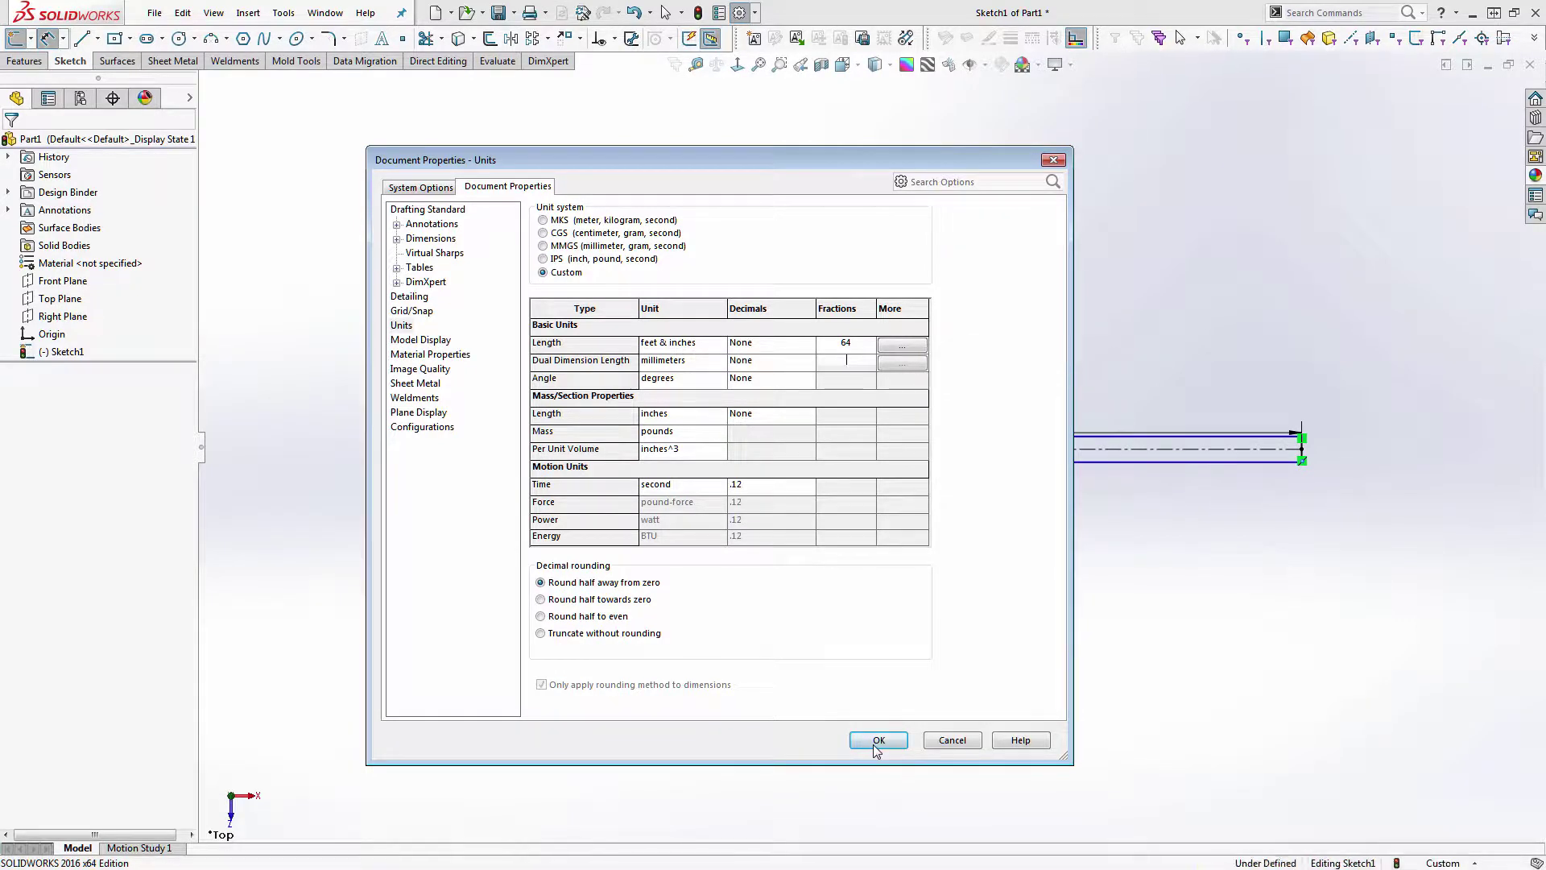
{"action": "left_click", "coordinate": [877, 742]}
- Move the rectangle's length dimension farther from its edge, and dimension the distance between the two long sides as 3 feet
{"action": "scroll", "coordinate": [878, 637], "scroll_direction": "down", "scroll_amount": 2}
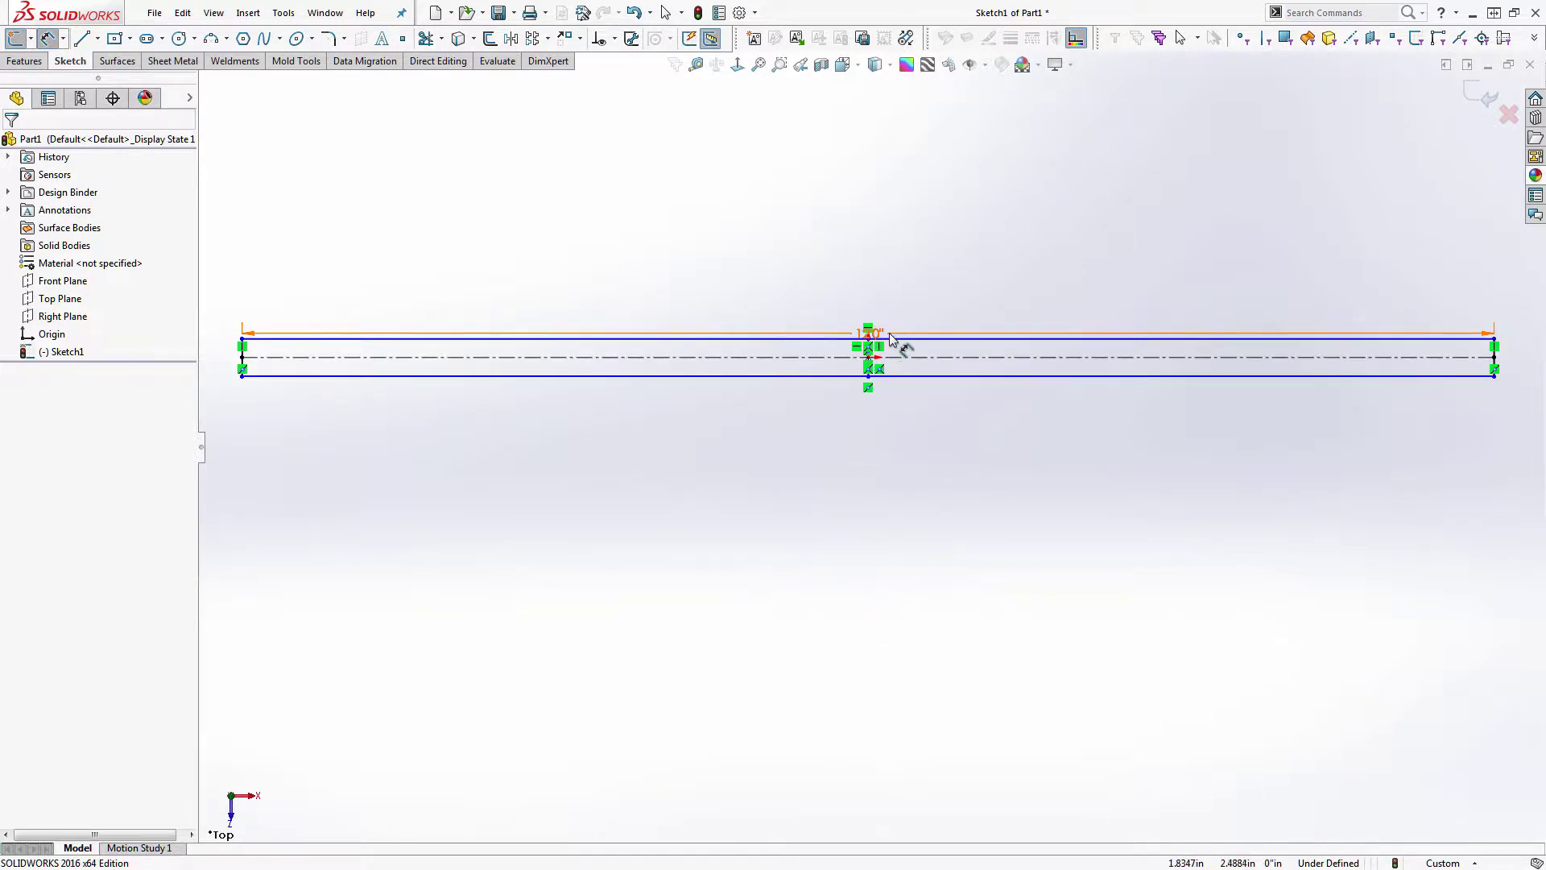
{"action": "left_click_drag", "start_coordinate": [886, 336], "coordinate": [892, 297]}
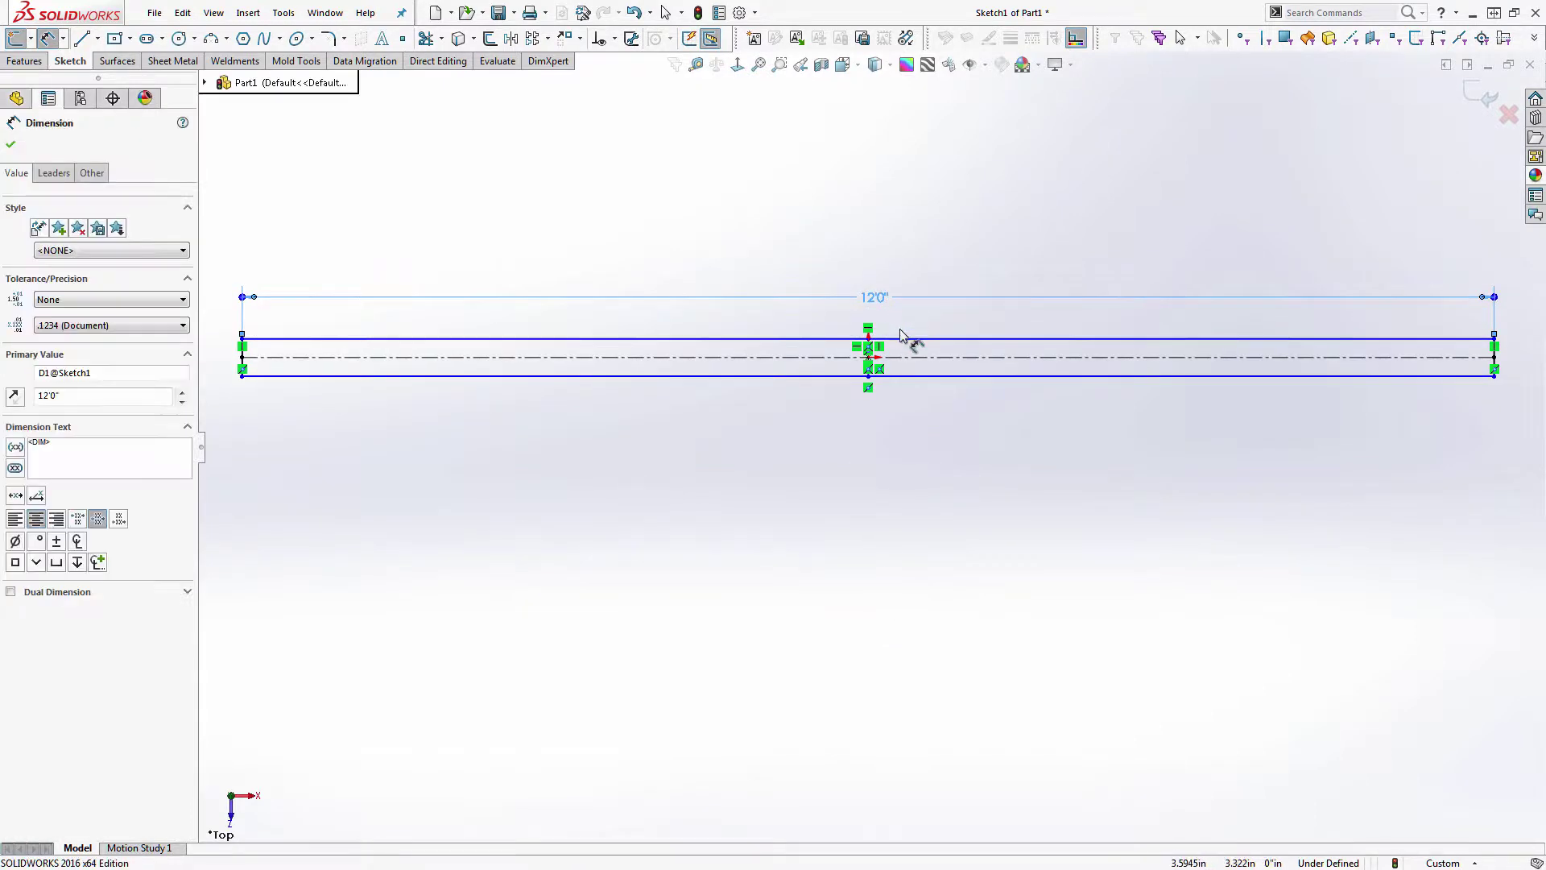
{"action": "left_click", "coordinate": [1487, 341]}
{"action": "left_click", "coordinate": [1490, 375]}
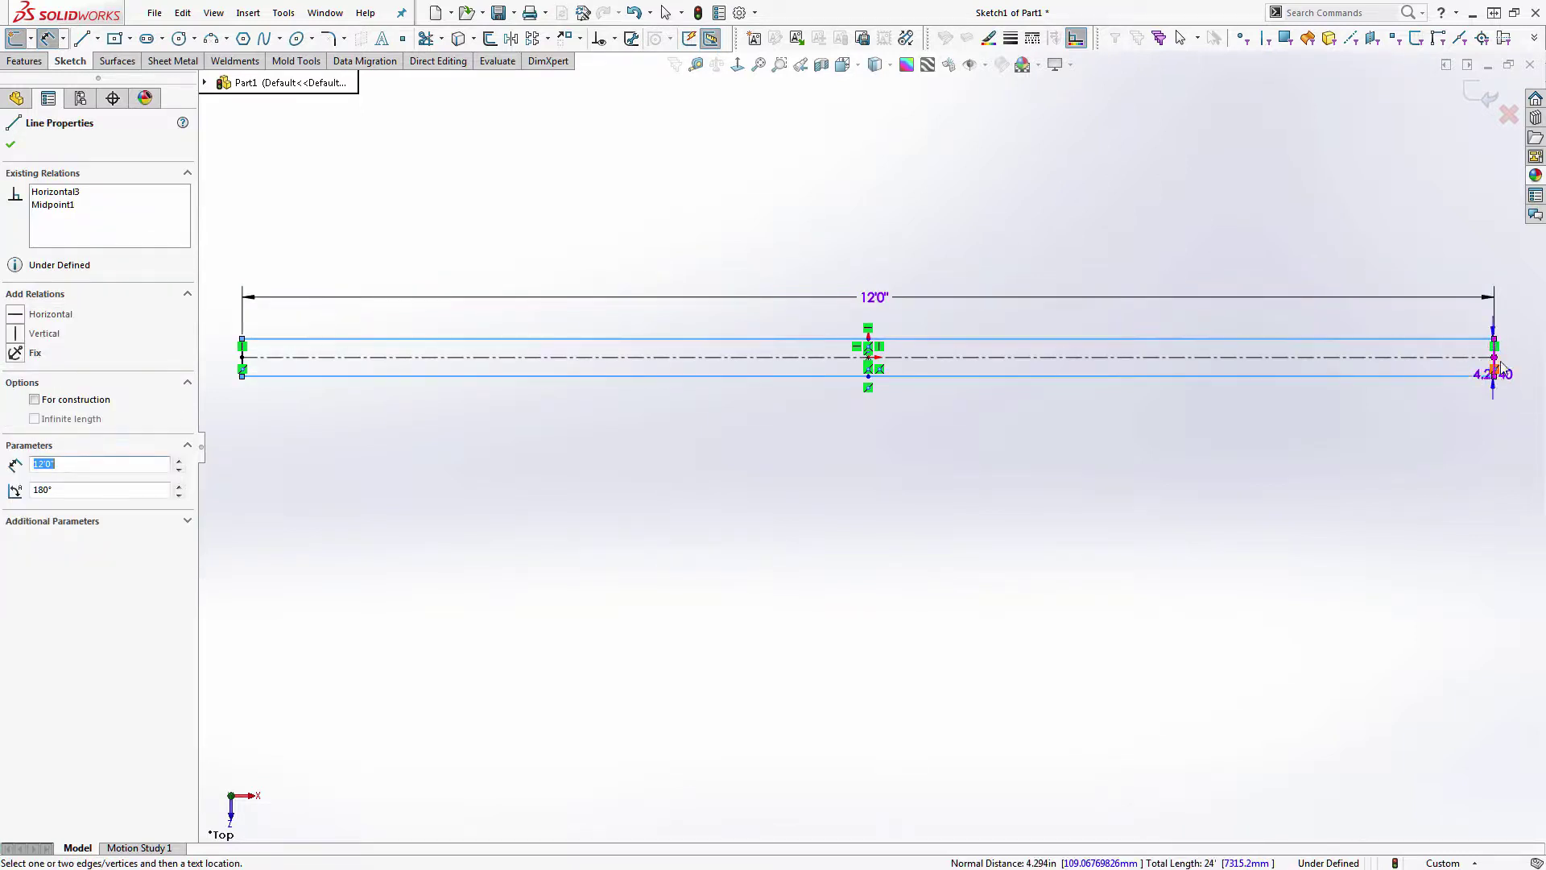
{"action": "left_click", "coordinate": [1527, 360]}
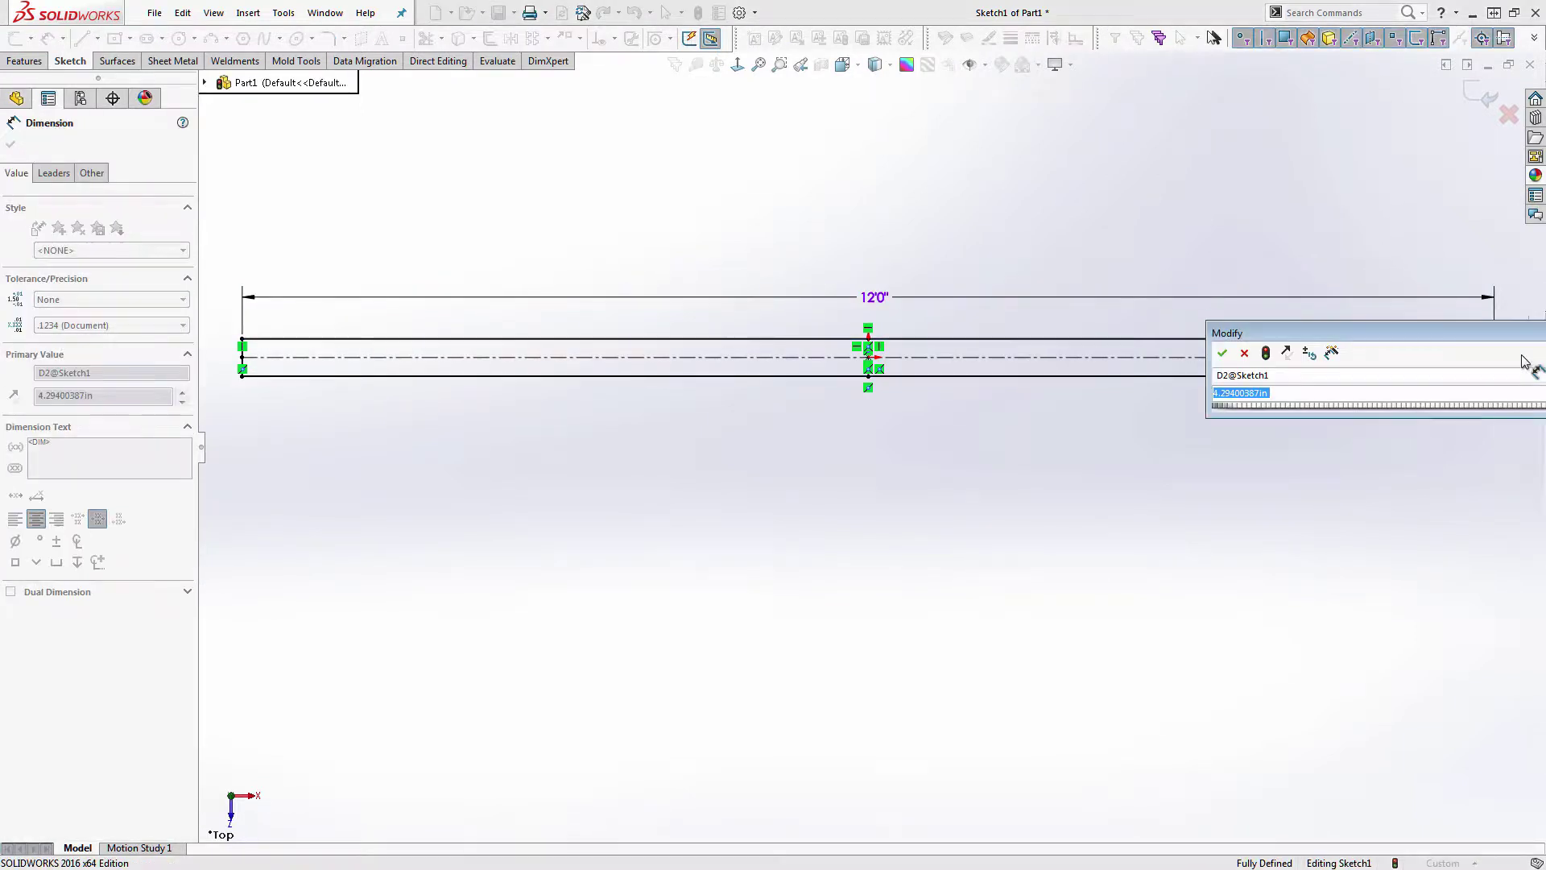
{"action": "type", "text": "3'"}
{"action": "key", "text": "Return"}
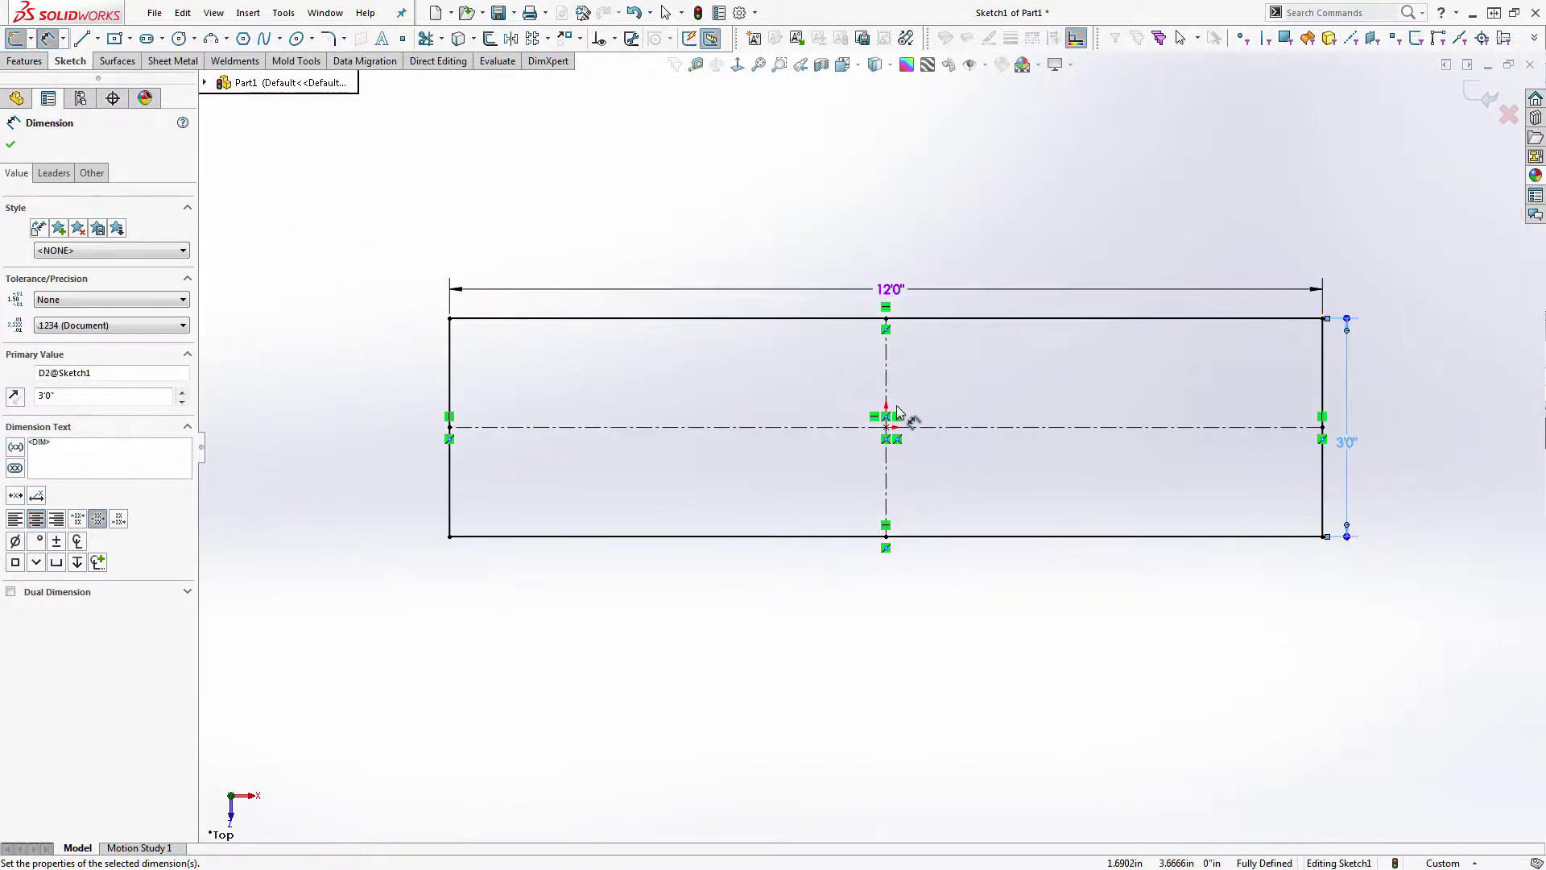
- Exit the rectangle sketch, keeping its geometry and dimensions
{"action": "scroll", "coordinate": [710, 433], "scroll_direction": "up", "scroll_amount": 2}
{"action": "scroll", "coordinate": [915, 433], "scroll_direction": "down", "scroll_amount": 2}
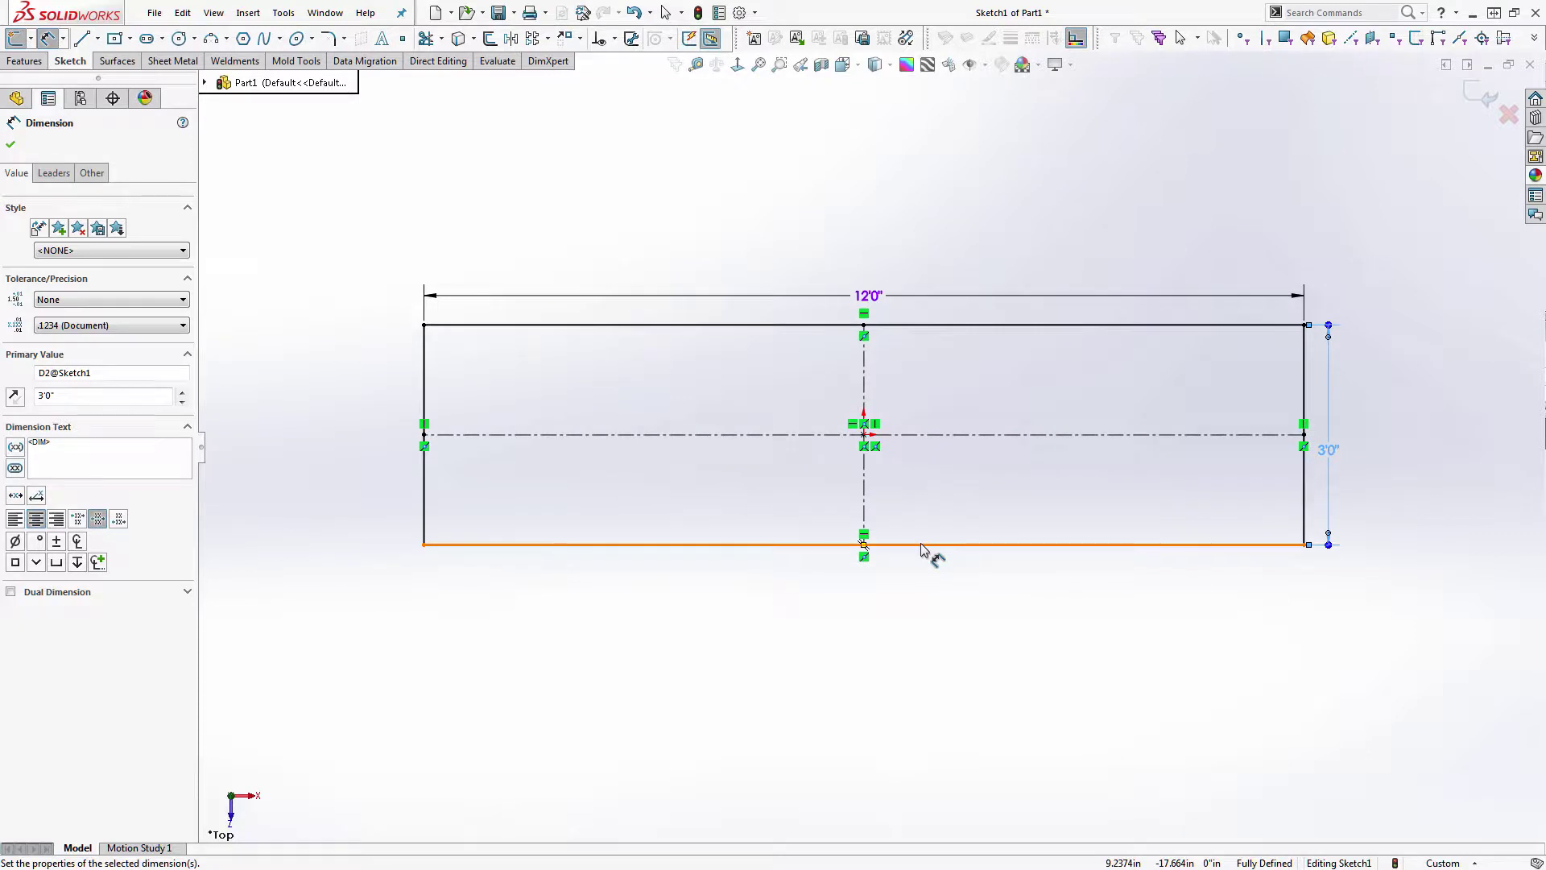
{"action": "mouse_move", "coordinate": [908, 528]}
{"action": "middle_mouse_down"}
{"action": "mouse_move", "coordinate": [822, 293]}
{"action": "mouse_move", "coordinate": [888, 275]}
{"action": "middle_mouse_up"}
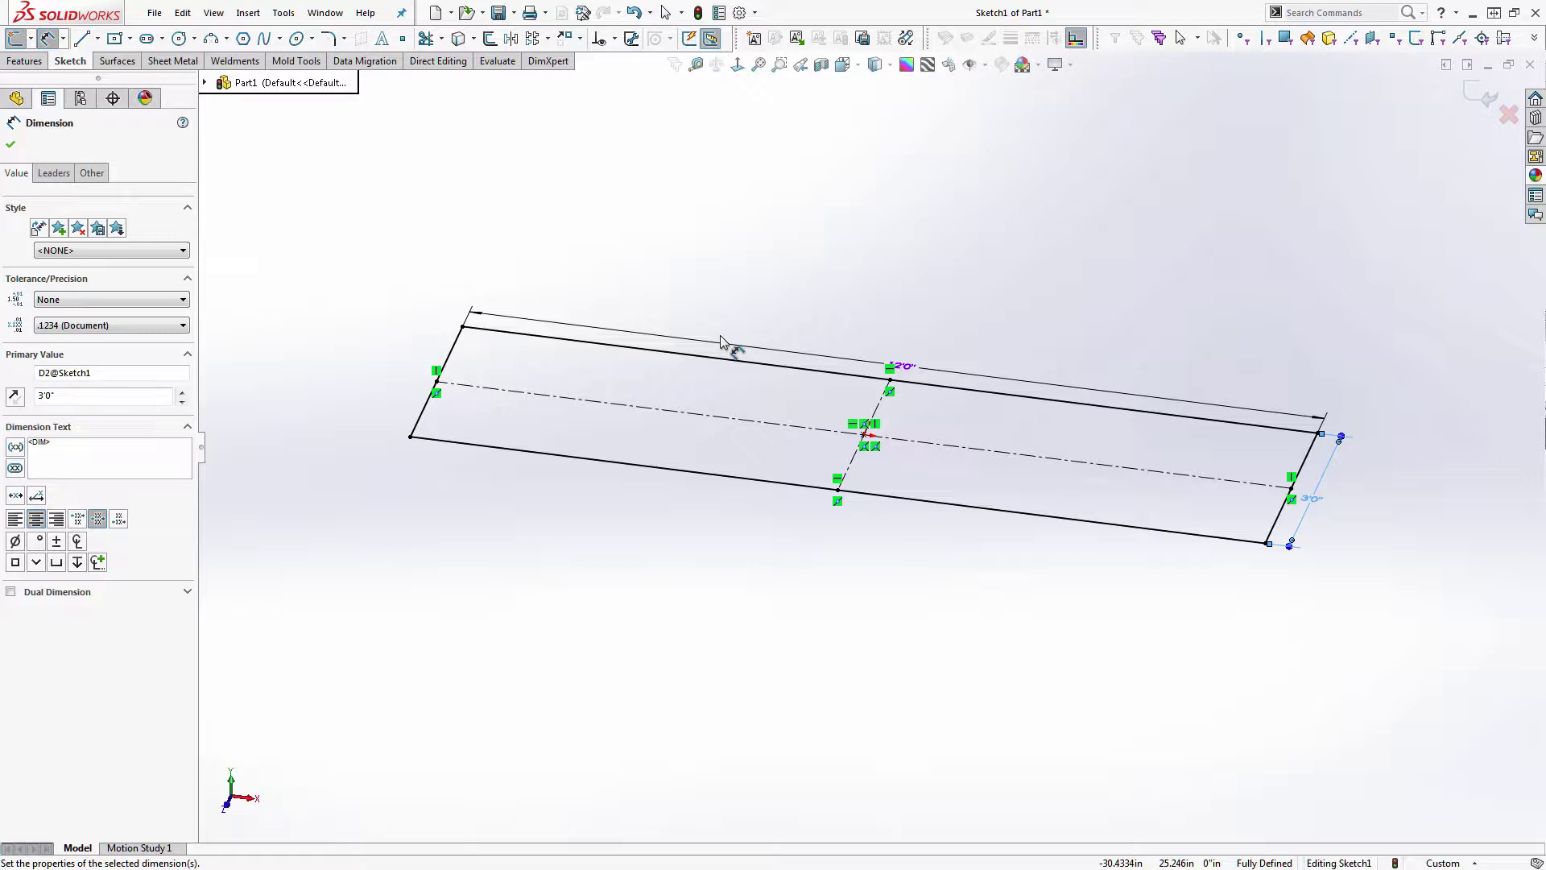
{"action": "left_click", "coordinate": [1486, 100]}
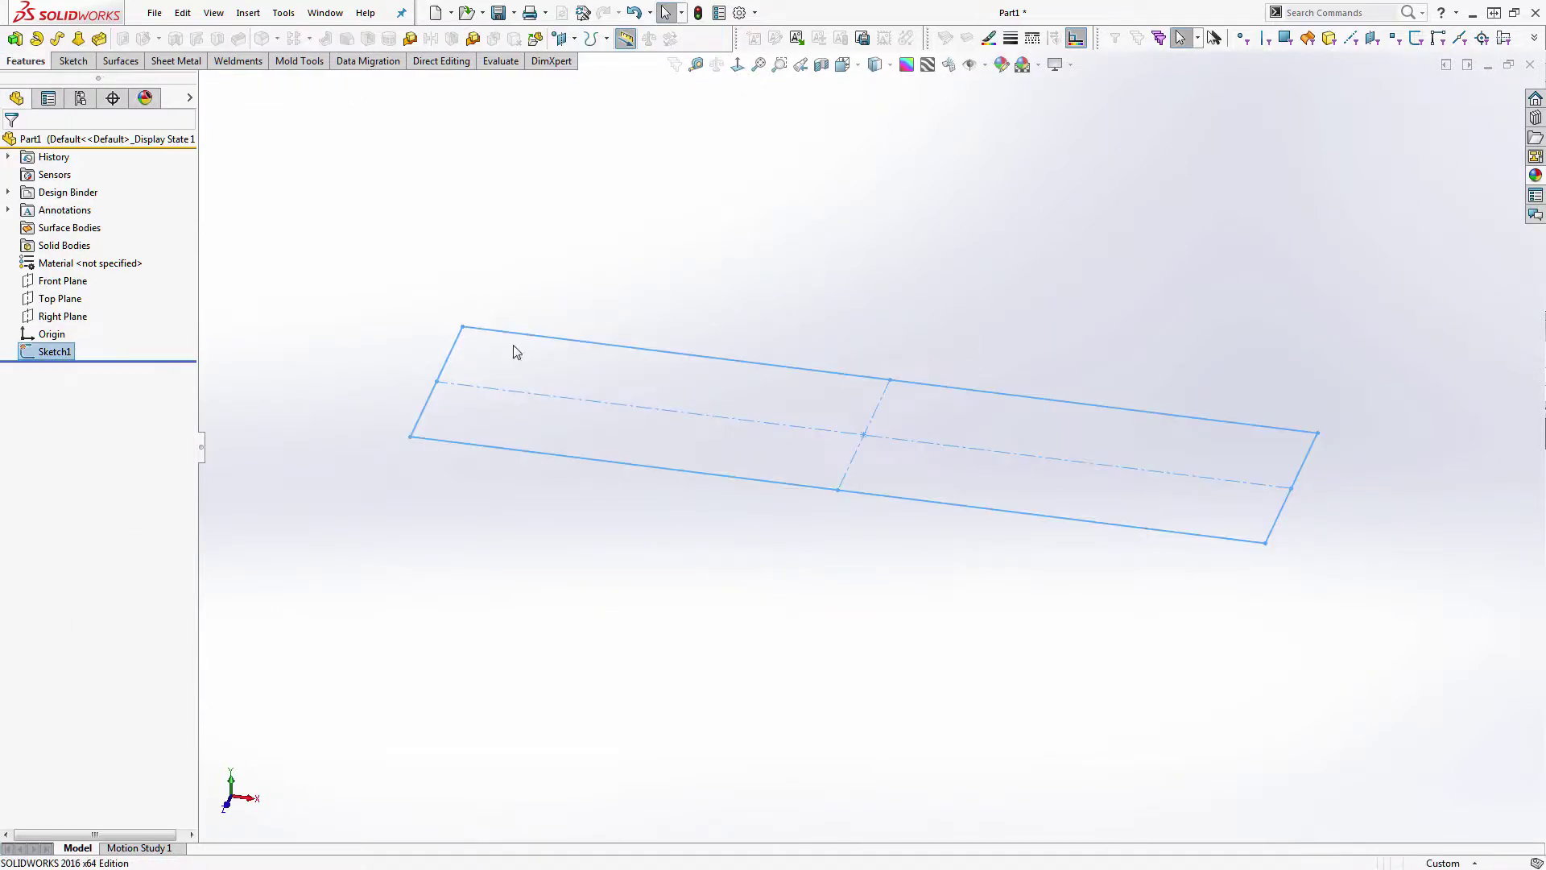
- Rename the rectangle sketch as Master Sketch
{"action": "left_click", "coordinate": [57, 352]}
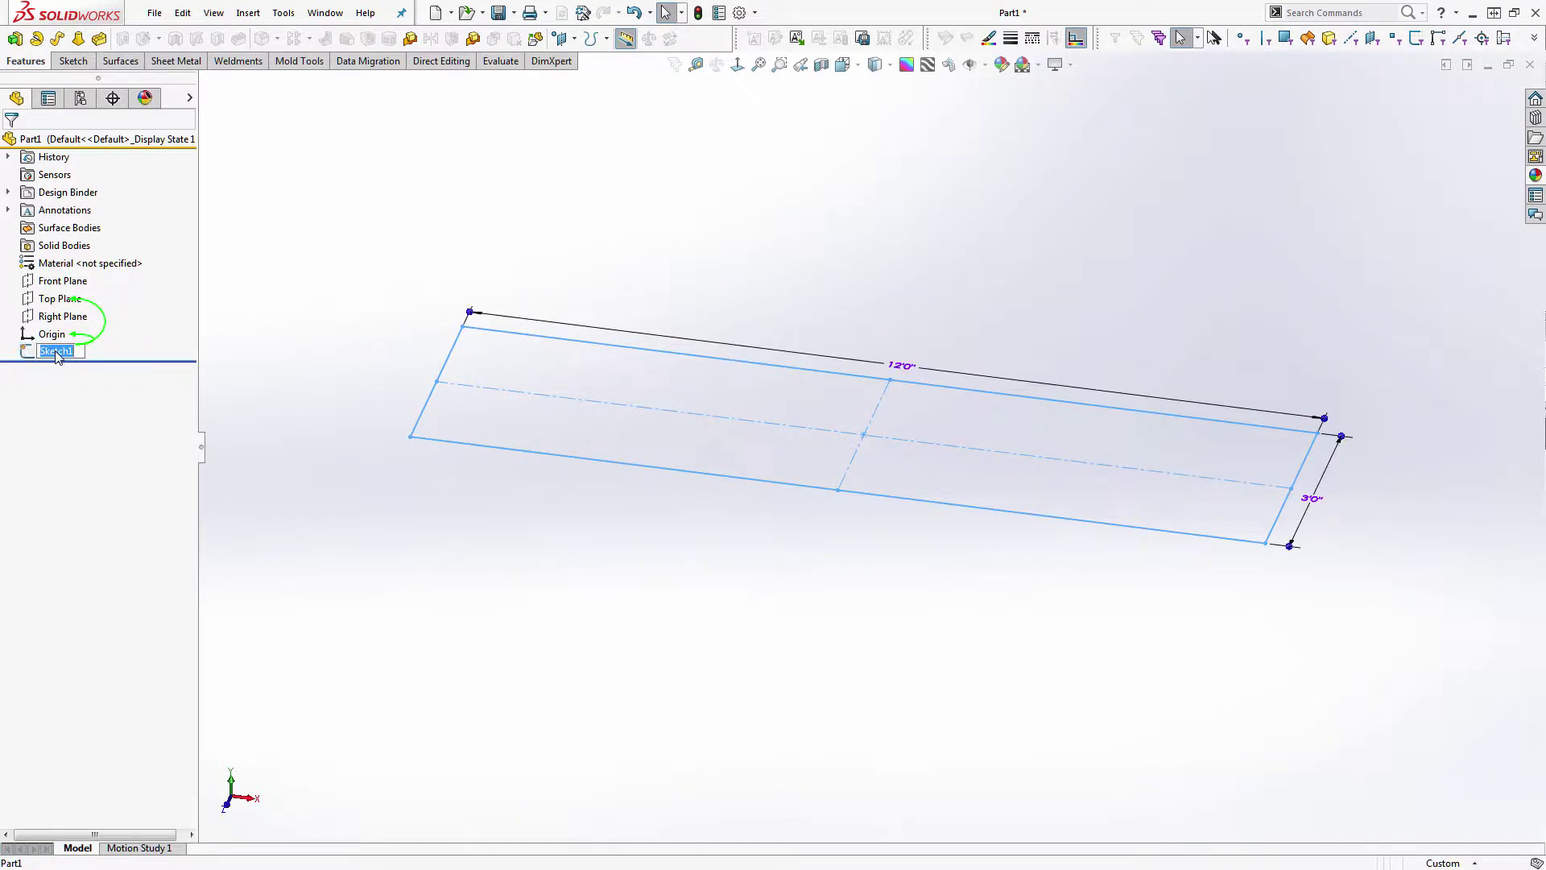
{"action": "type", "text": "Marzer K"}
{"action": "key", "text": "BackSpace"}
{"action": "type", "text": "Sketch"}
{"action": "key", "text": "Return"}
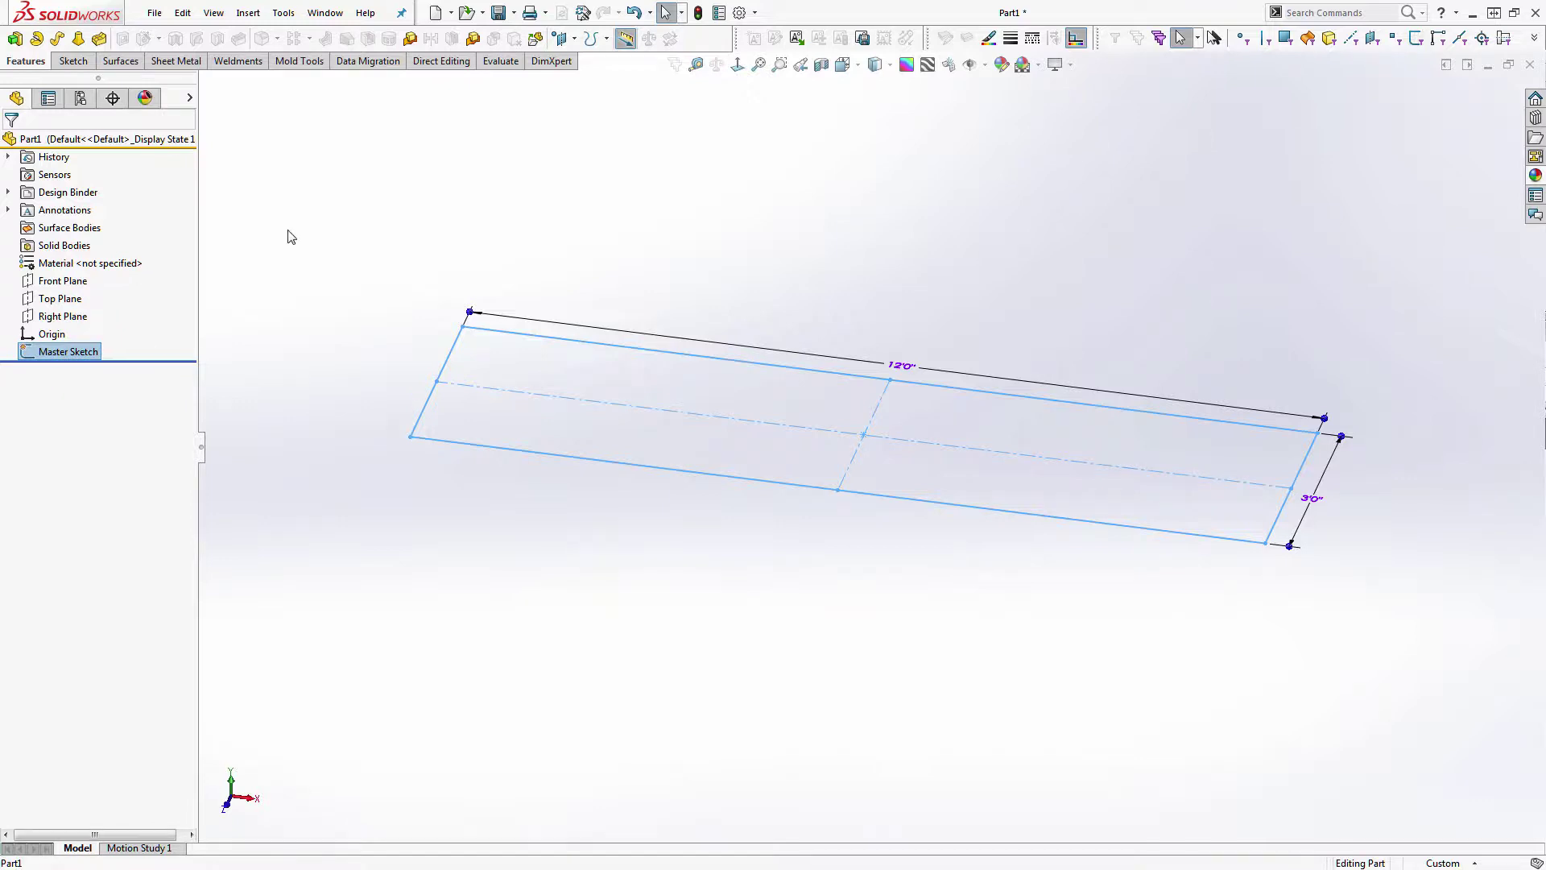
{"action": "left_click", "coordinate": [448, 211]}
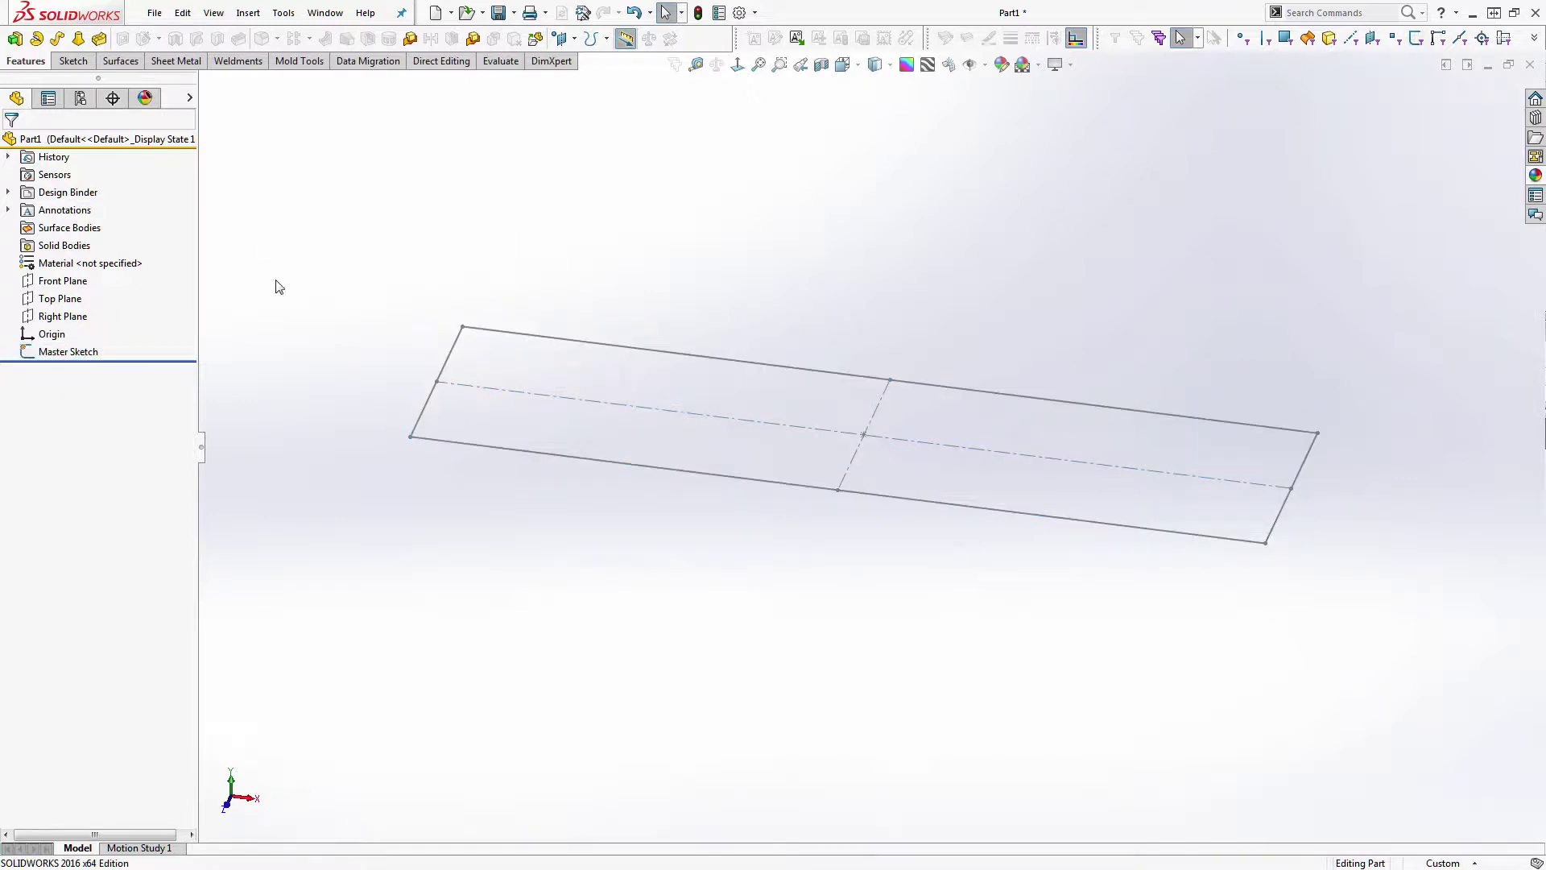
- Create a second sketch on the Top Plane by converting the four outer edges of the Master Sketch rectangle, and exit it
{"action": "left_click", "coordinate": [71, 302]}
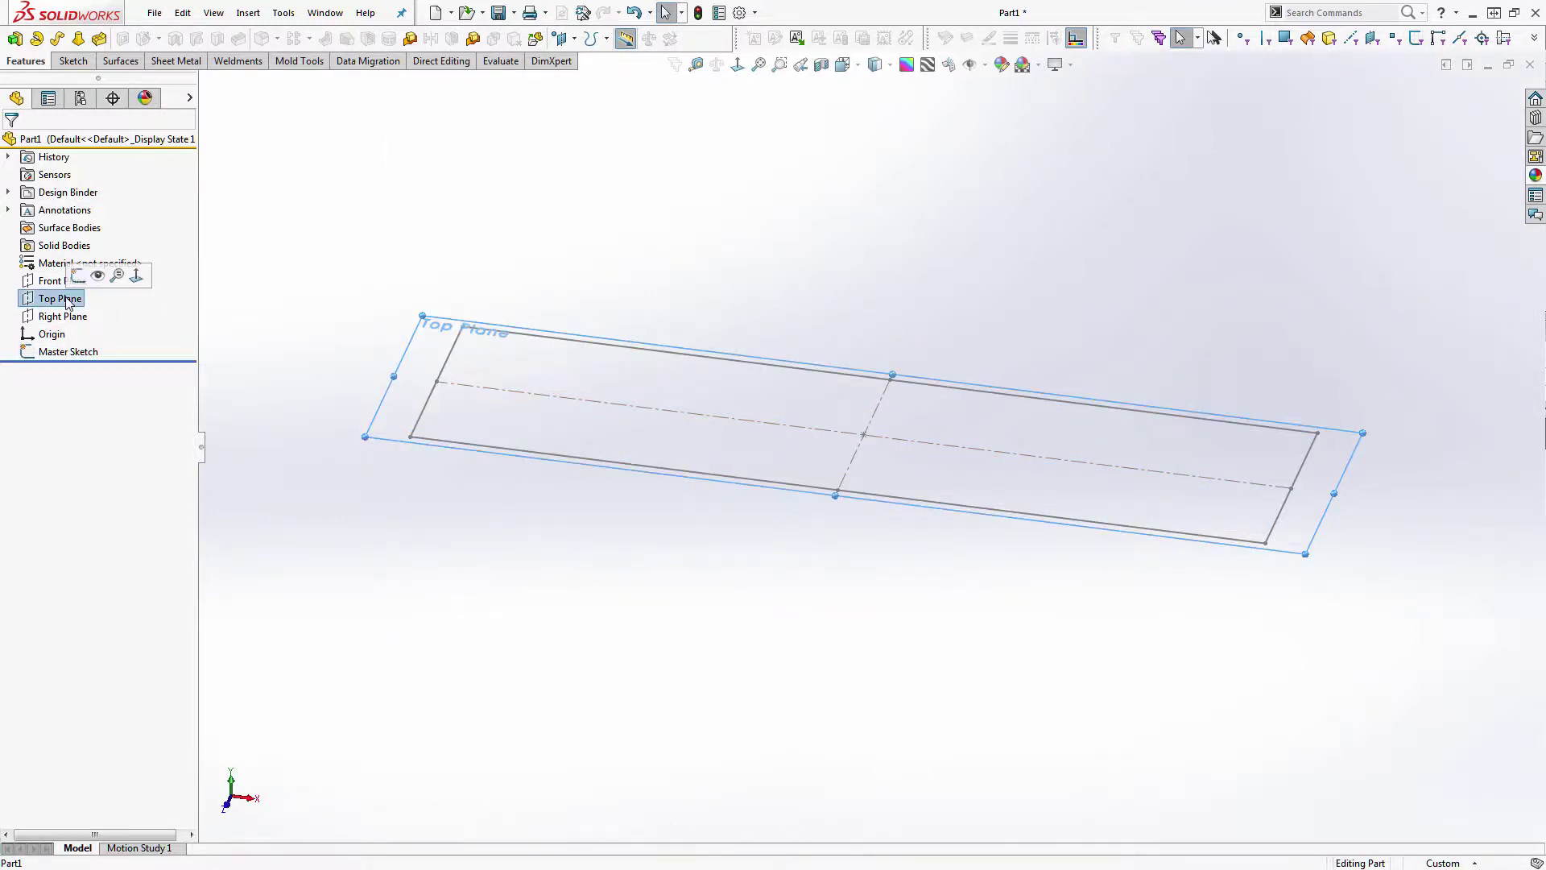
{"action": "left_click", "coordinate": [78, 275]}
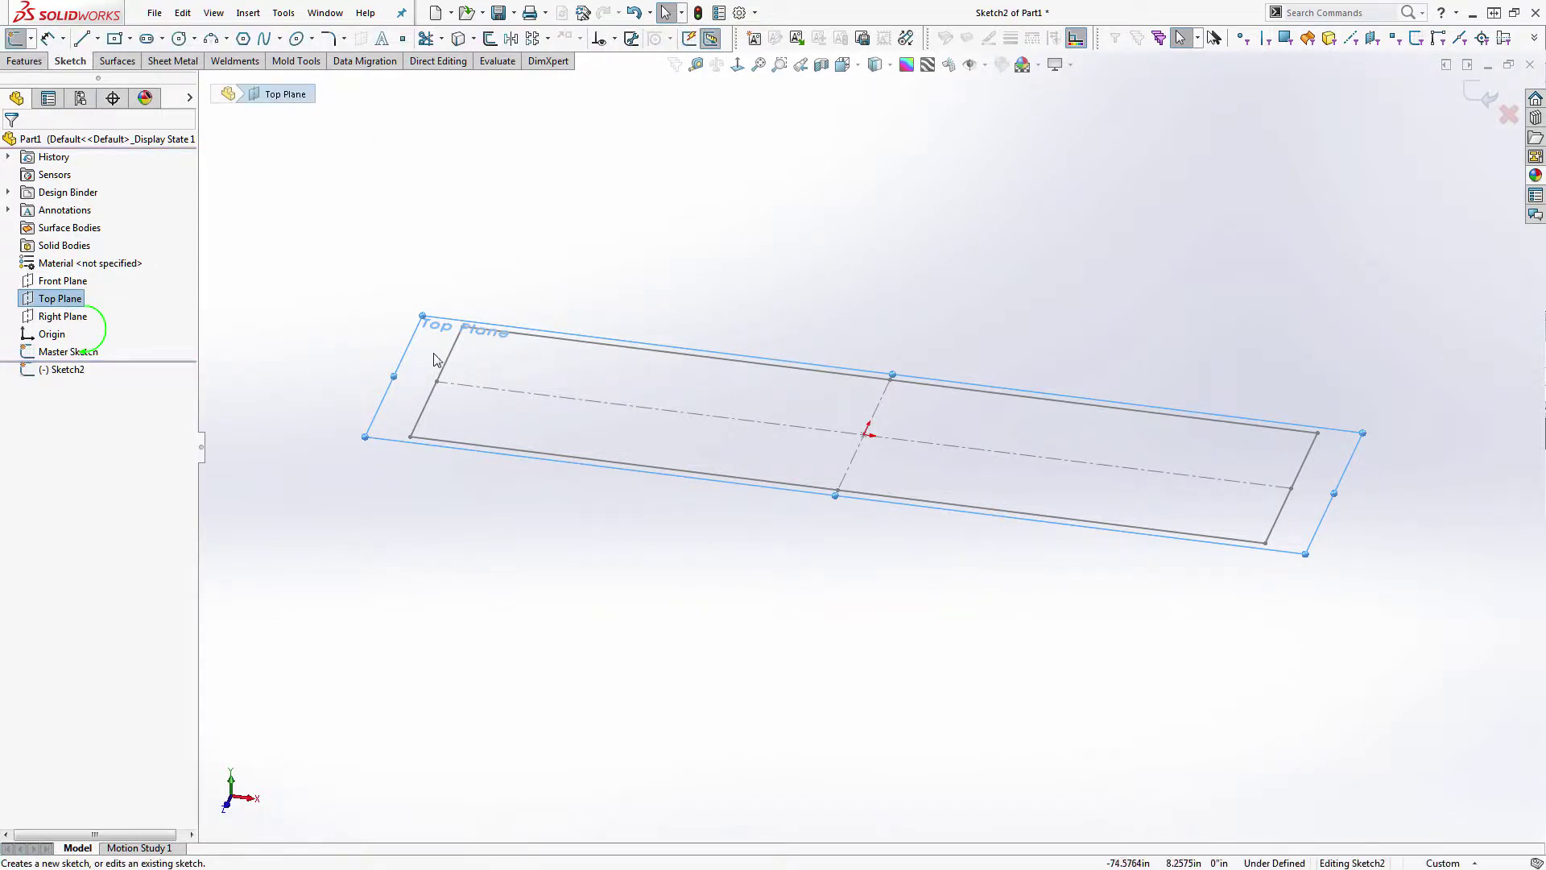
{"action": "right_click", "coordinate": [448, 360]}
{"action": "left_click", "coordinate": [506, 421]}
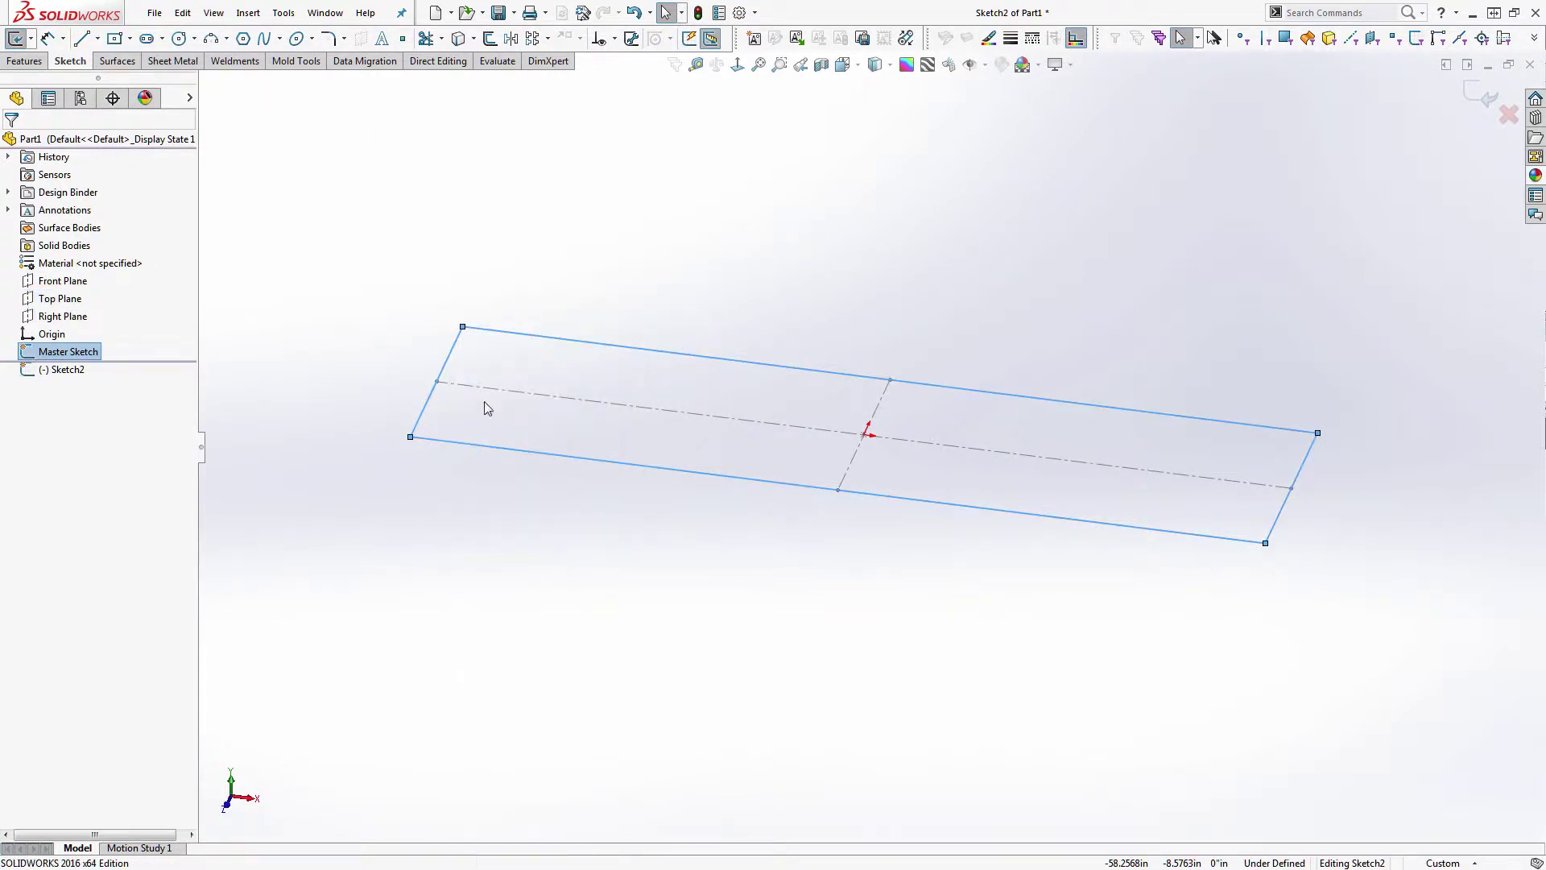
{"action": "left_click", "coordinate": [458, 40]}
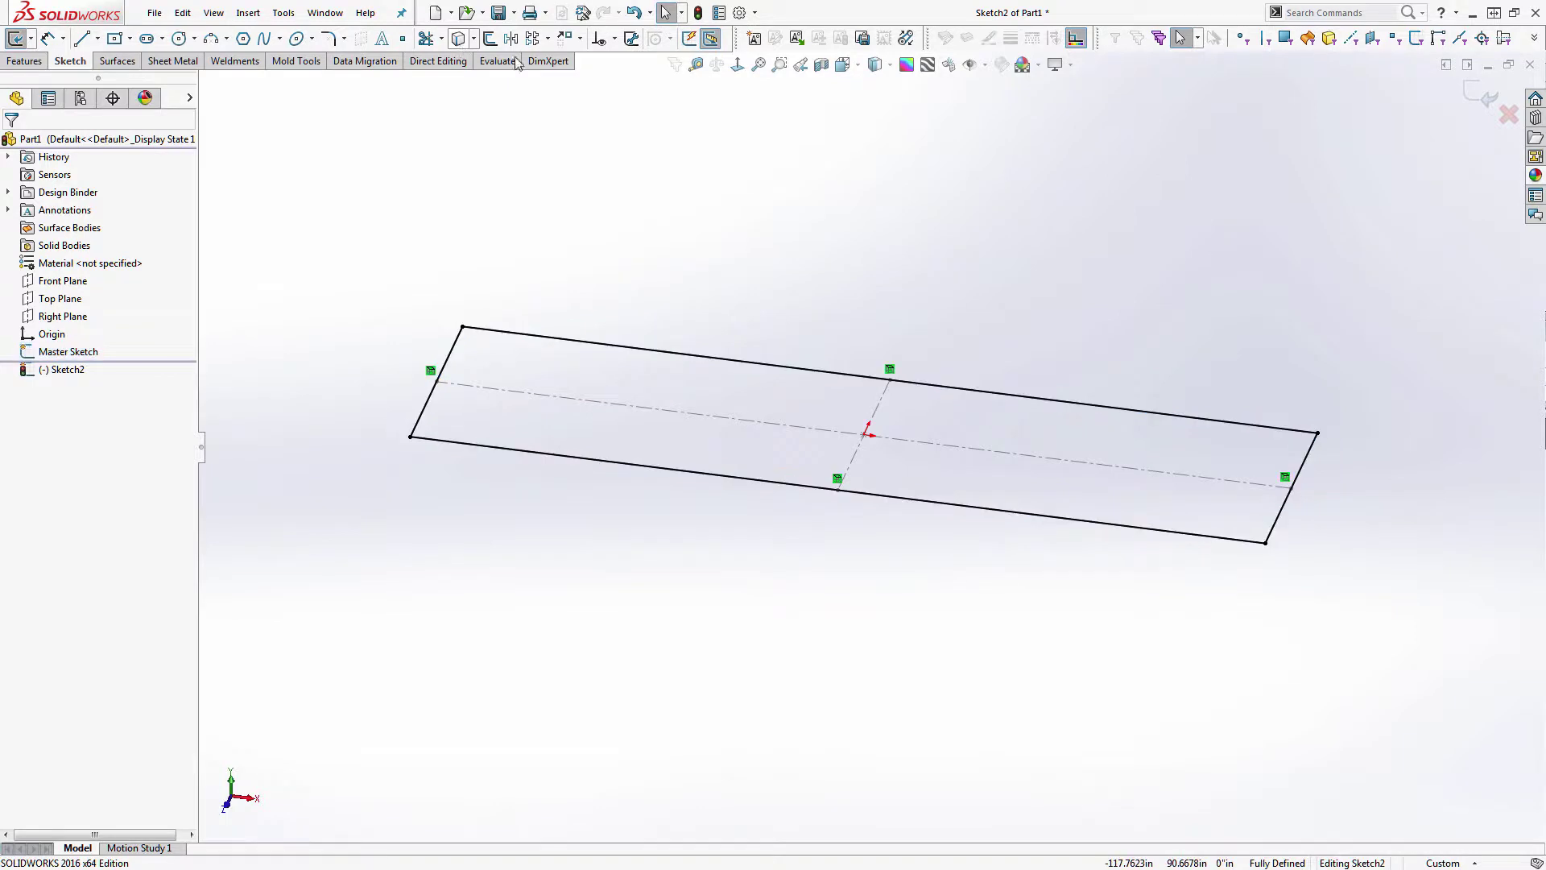
{"action": "left_click", "coordinate": [1480, 92]}
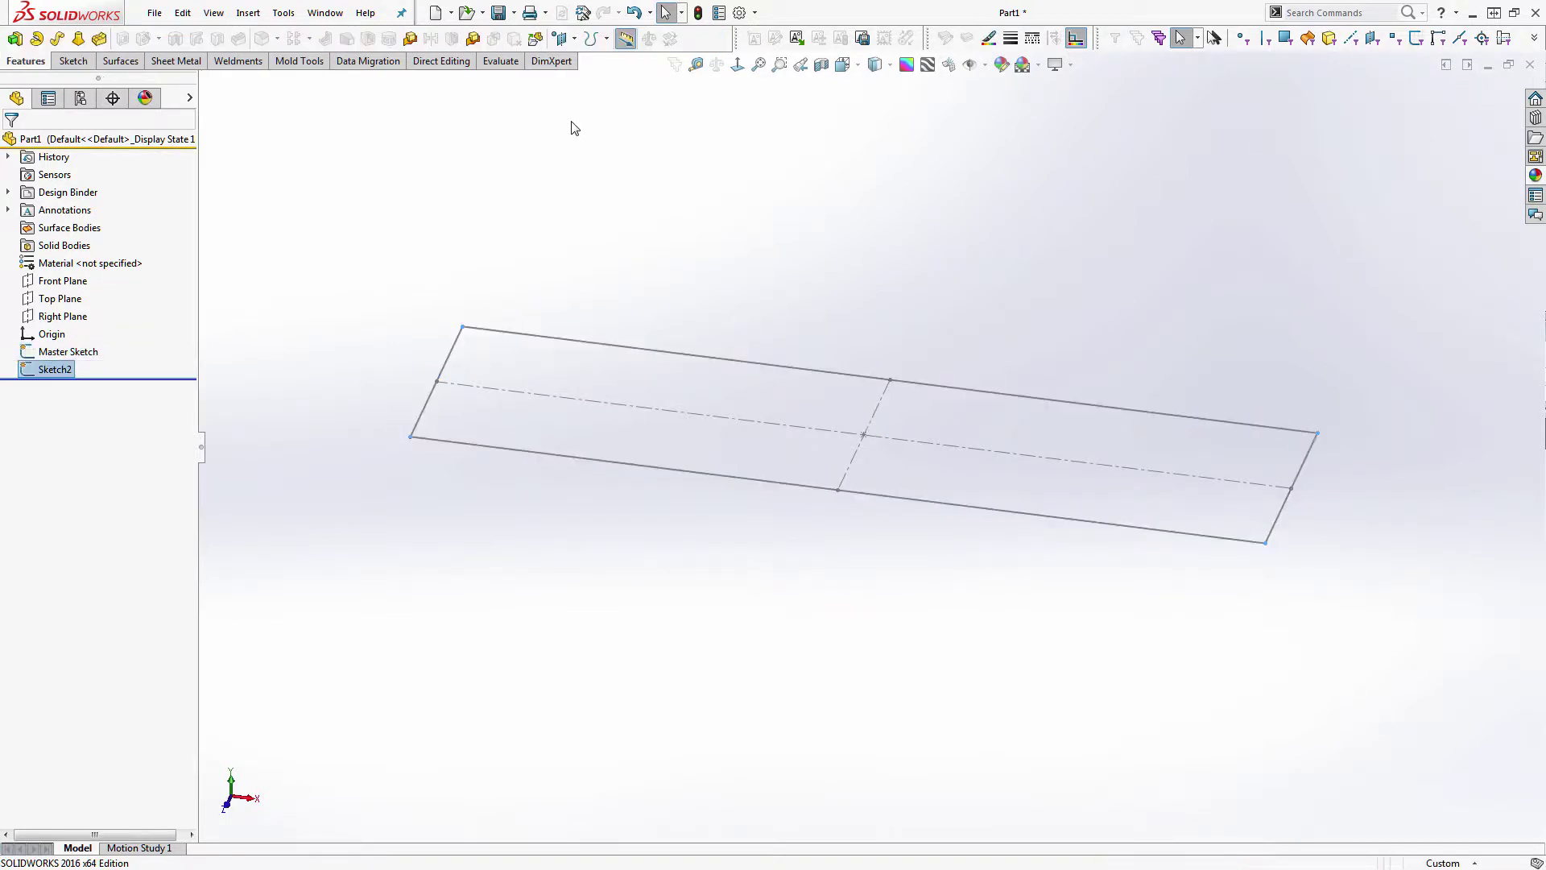
- Start a weldment structural member using the Common Stud Sizes standard, Green Studs - Configured type and 2X6 size
{"action": "left_click", "coordinate": [235, 60]}
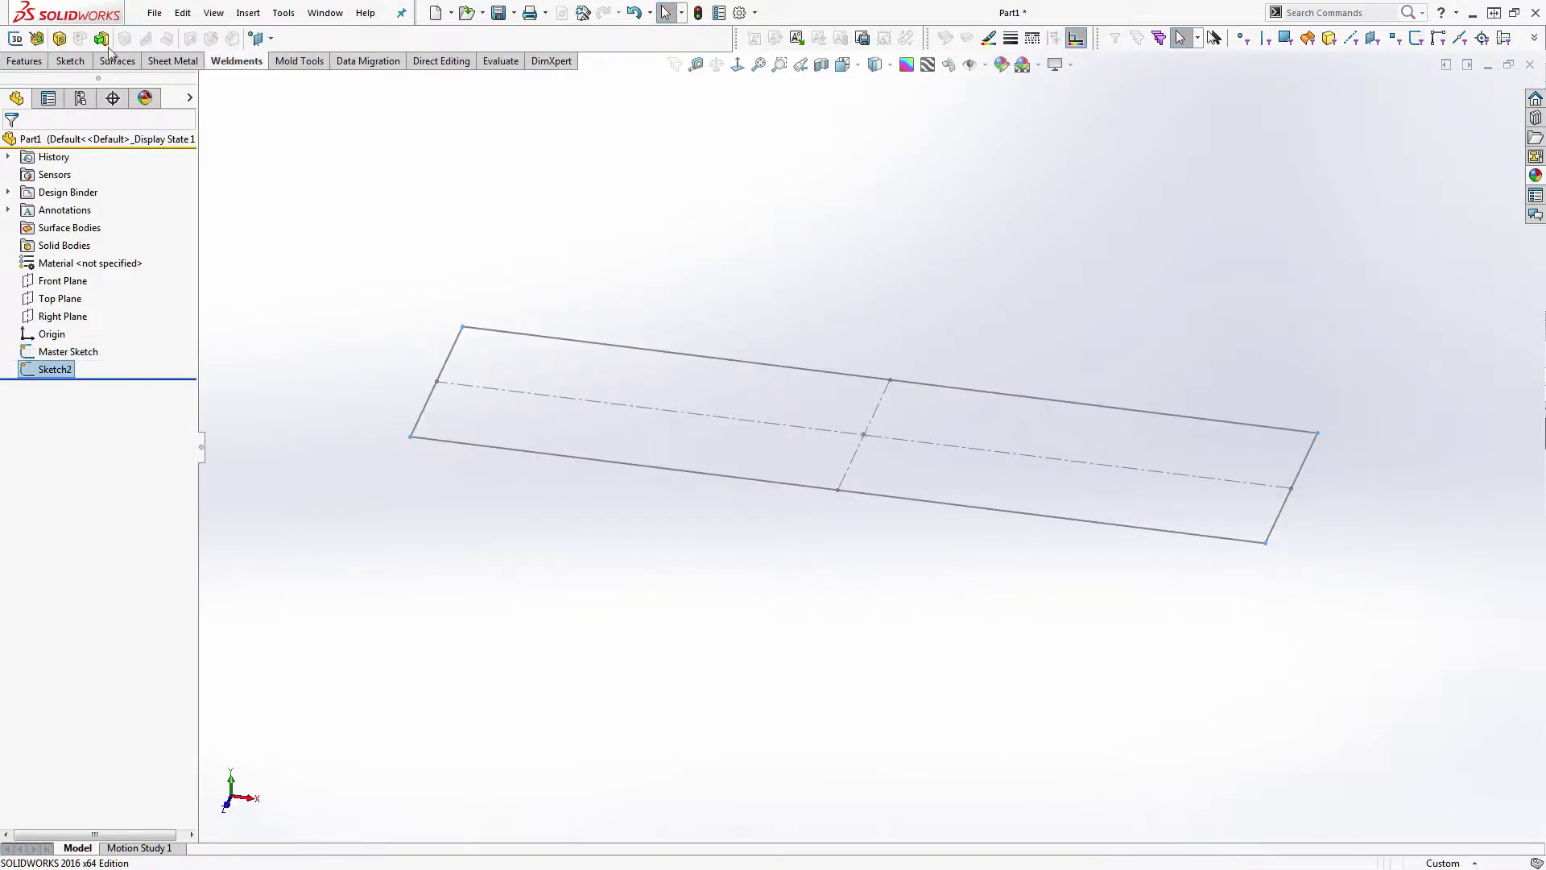
{"action": "left_click", "coordinate": [59, 39]}
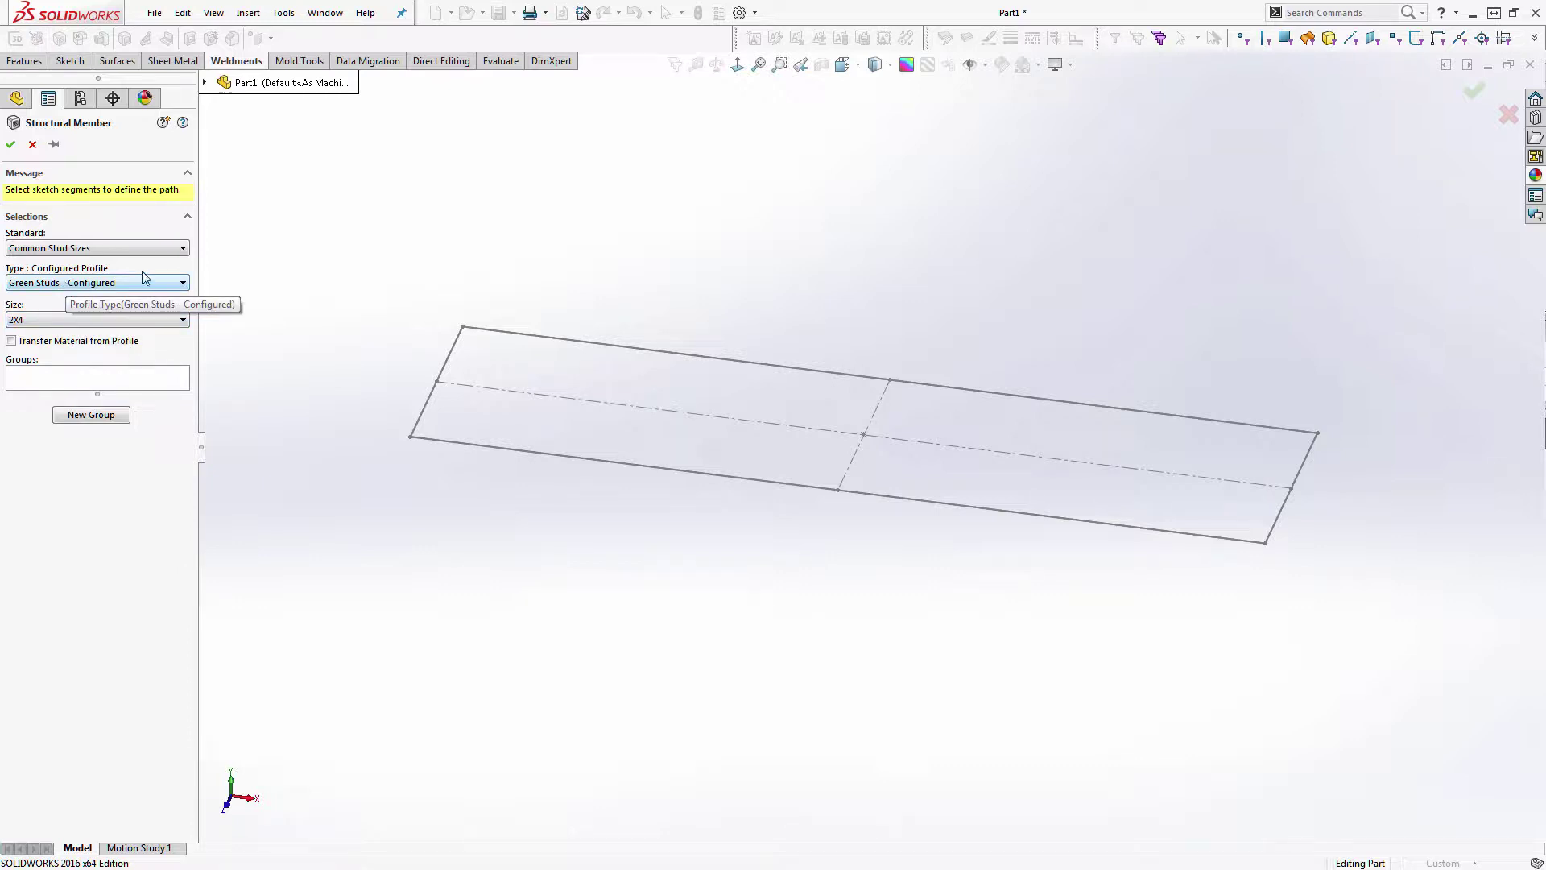
{"action": "left_click", "coordinate": [107, 320]}
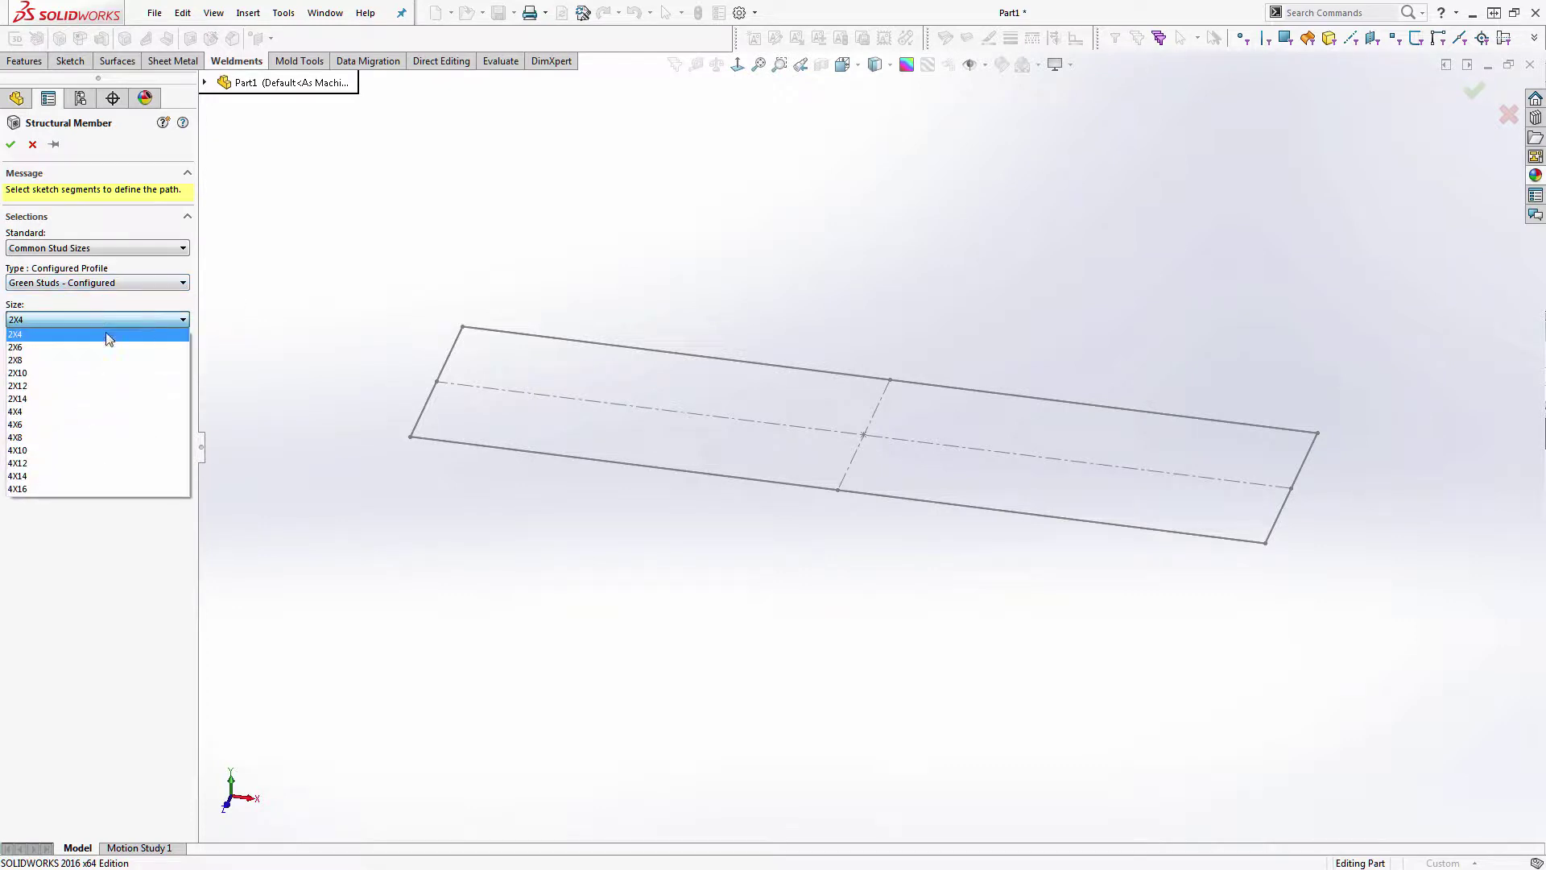
{"action": "left_click", "coordinate": [42, 346]}
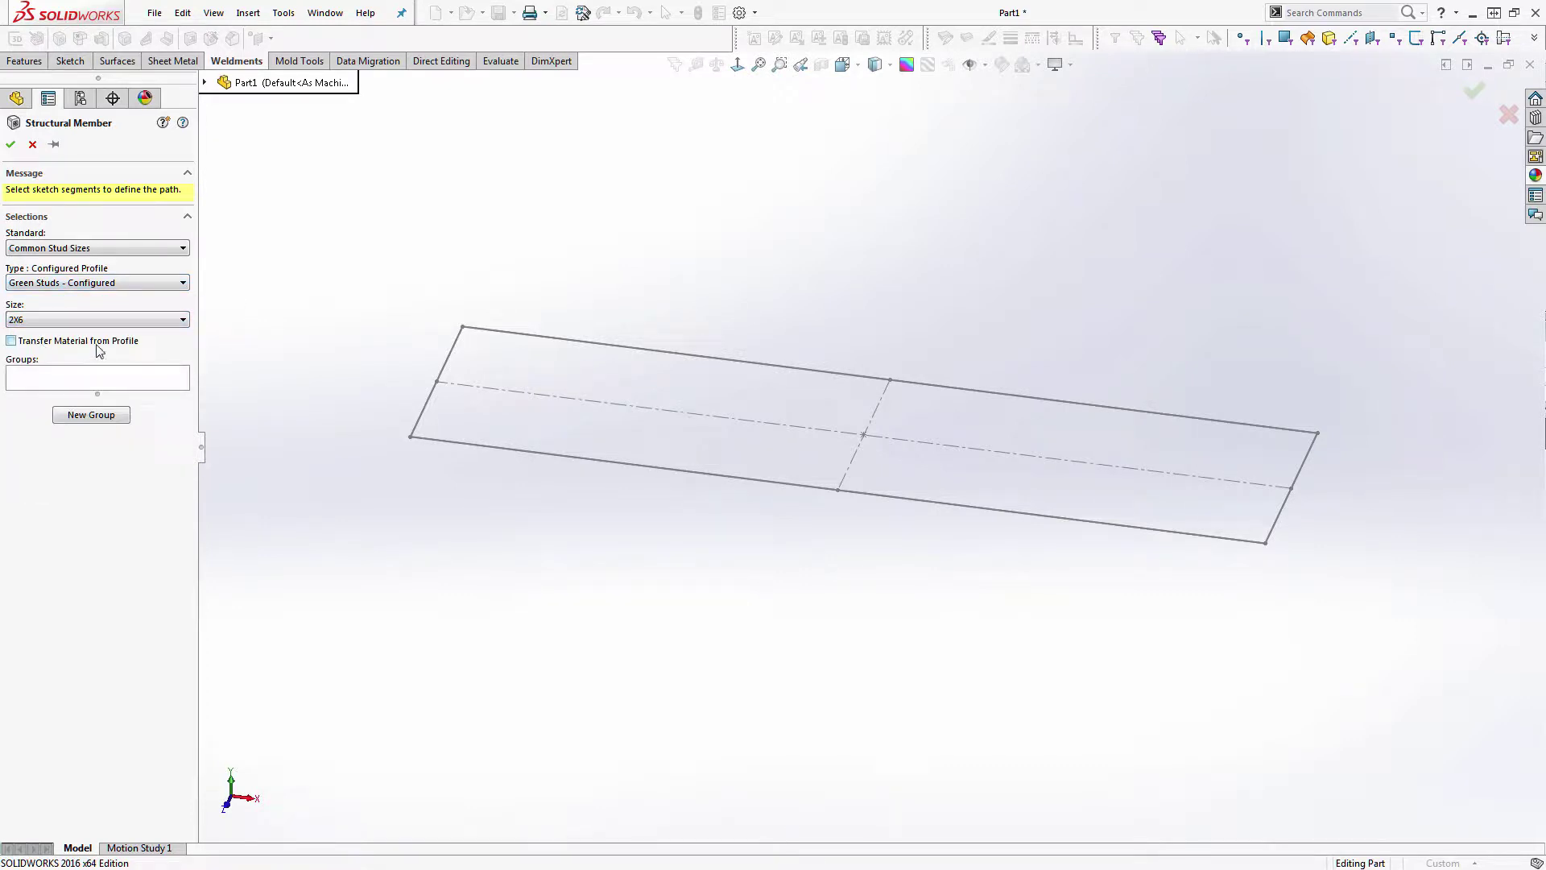
{"action": "left_click", "coordinate": [459, 344]}
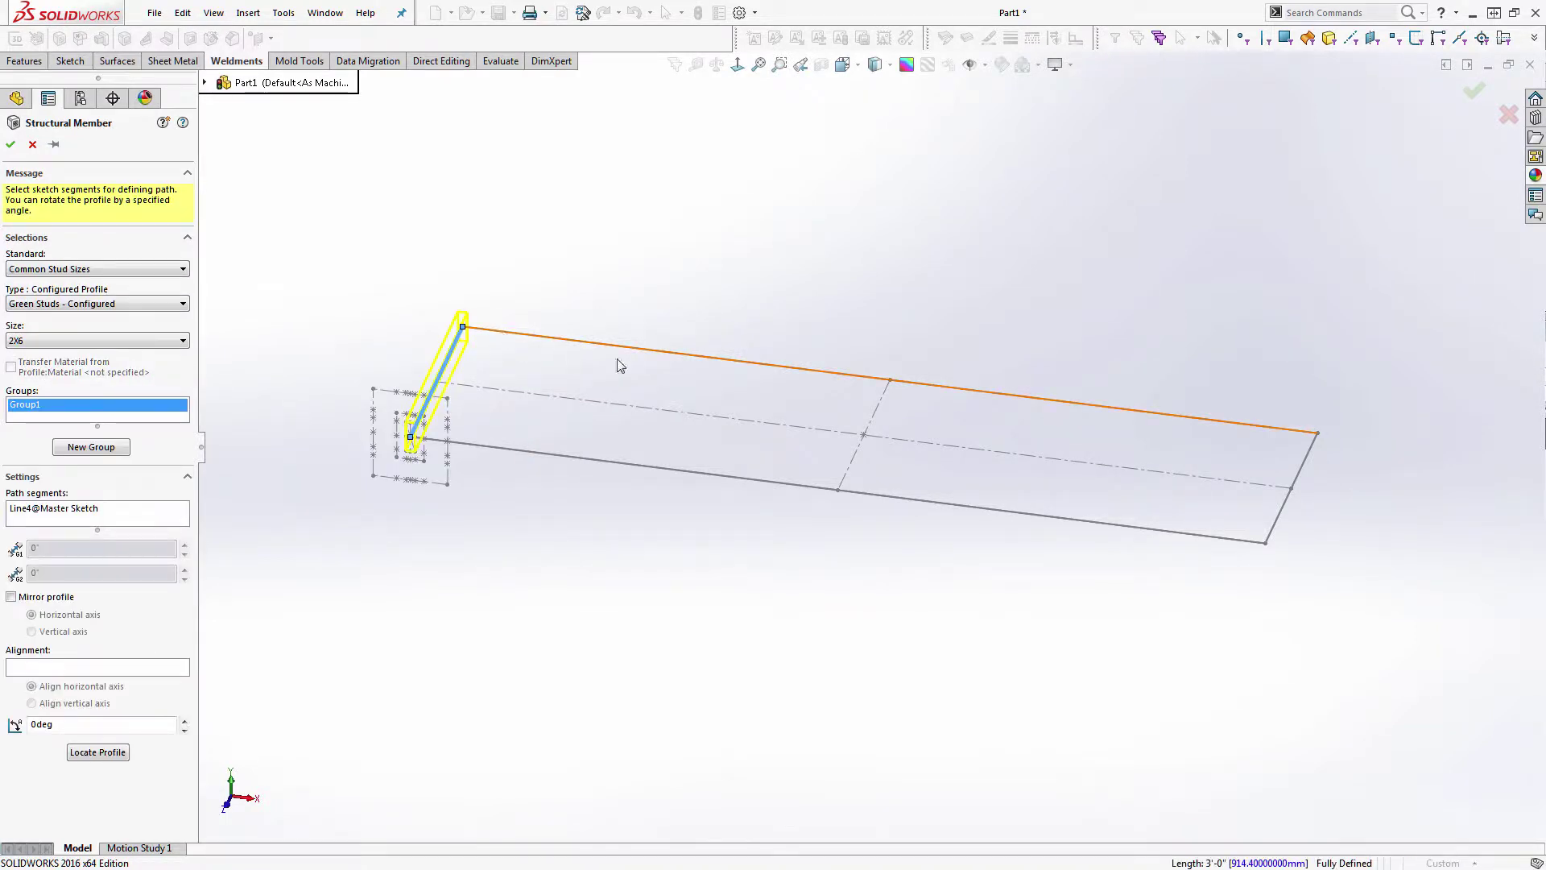
{"action": "left_click", "coordinate": [1305, 463]}
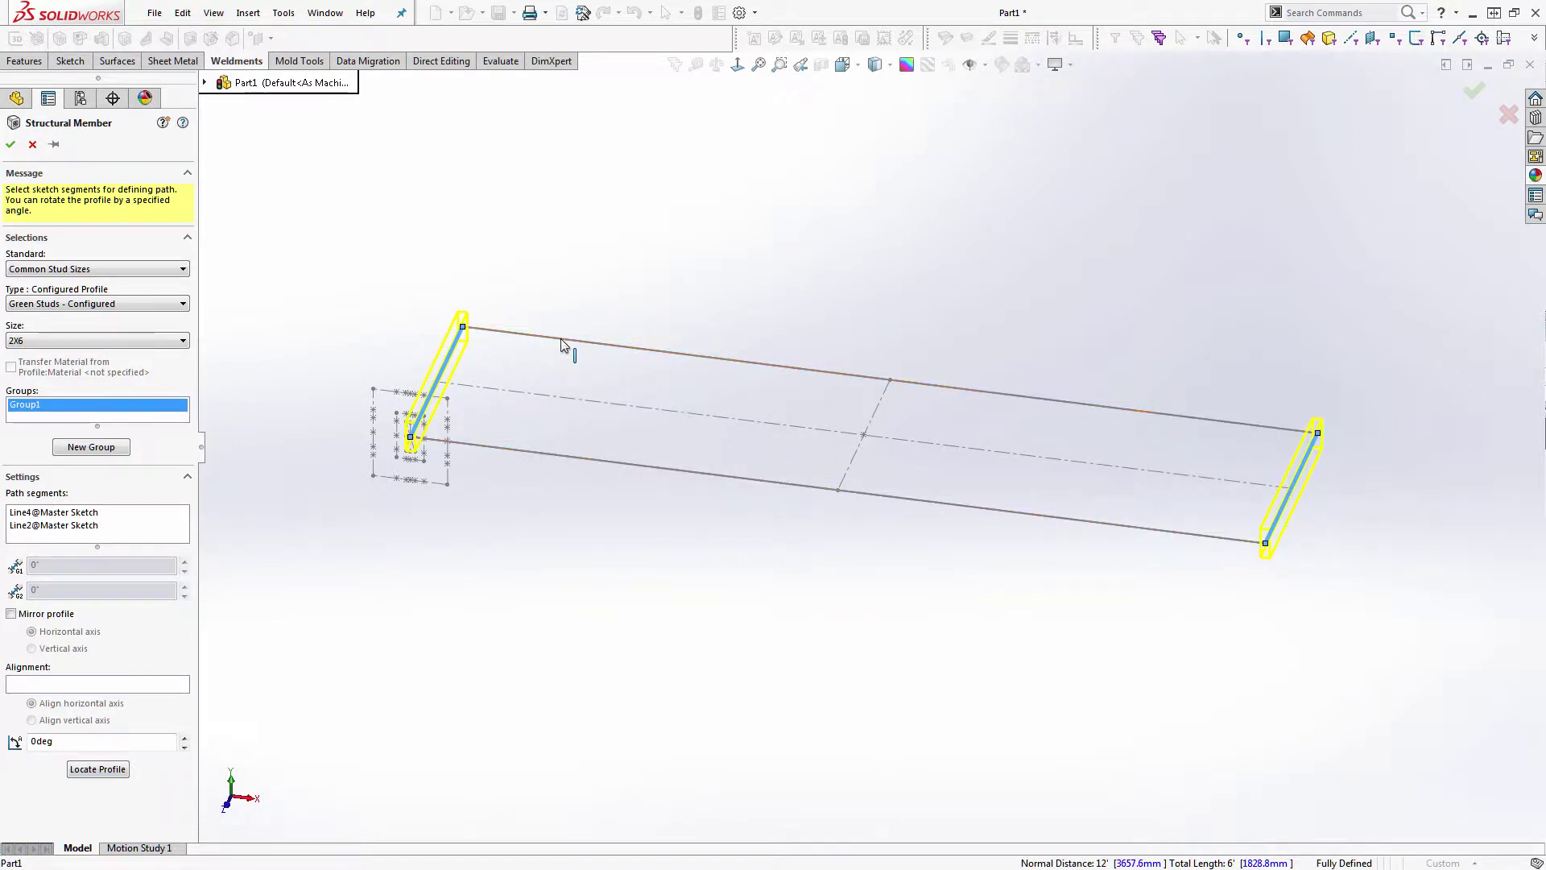
{"action": "left_click", "coordinate": [148, 534]}
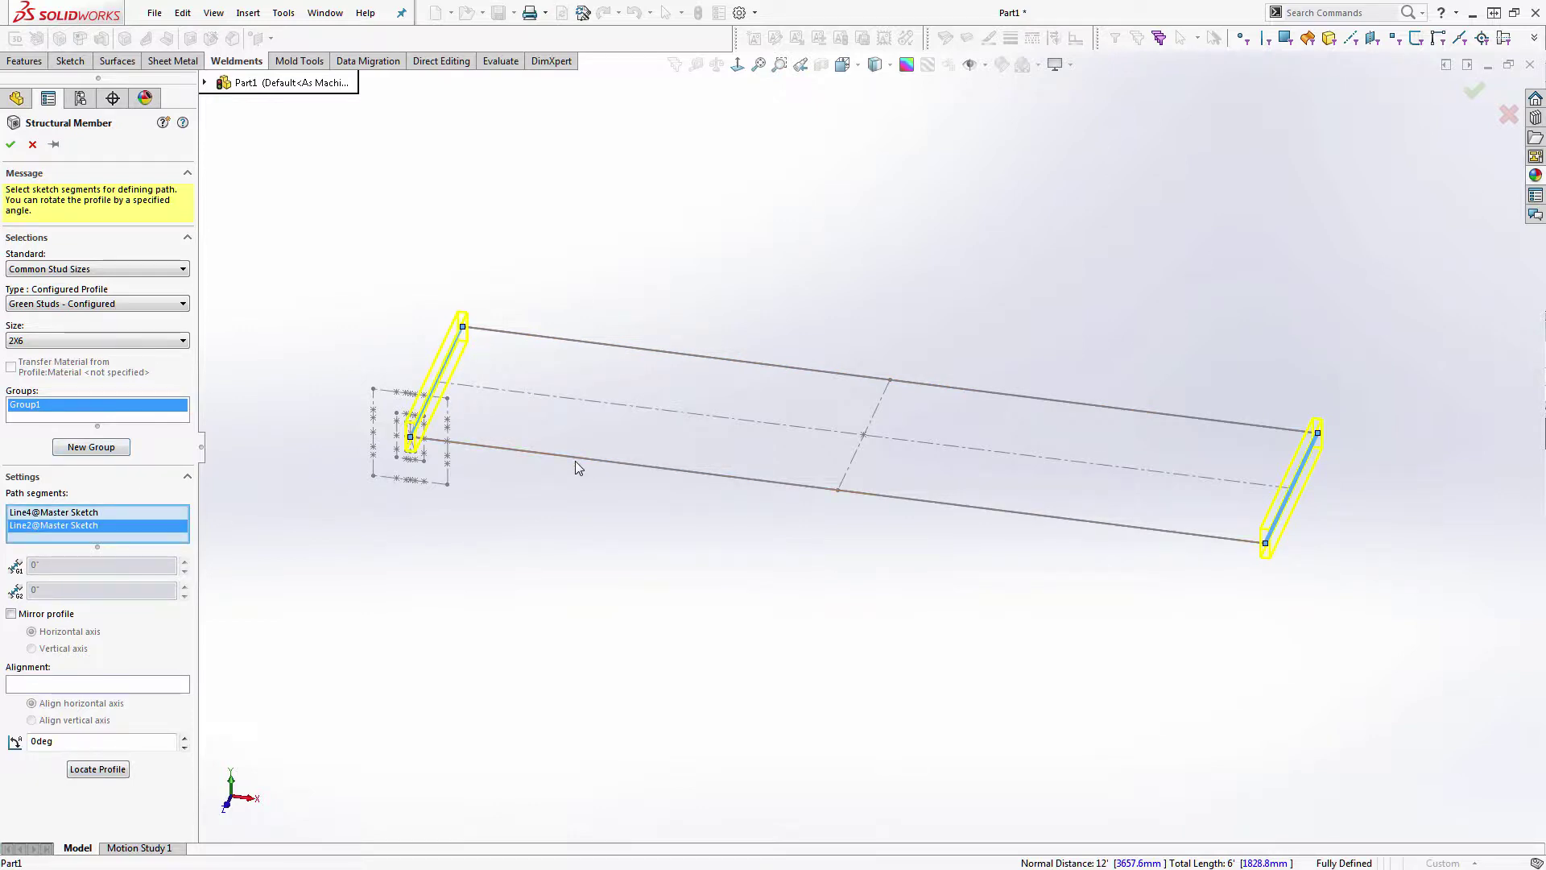
{"action": "right_click", "coordinate": [464, 449]}
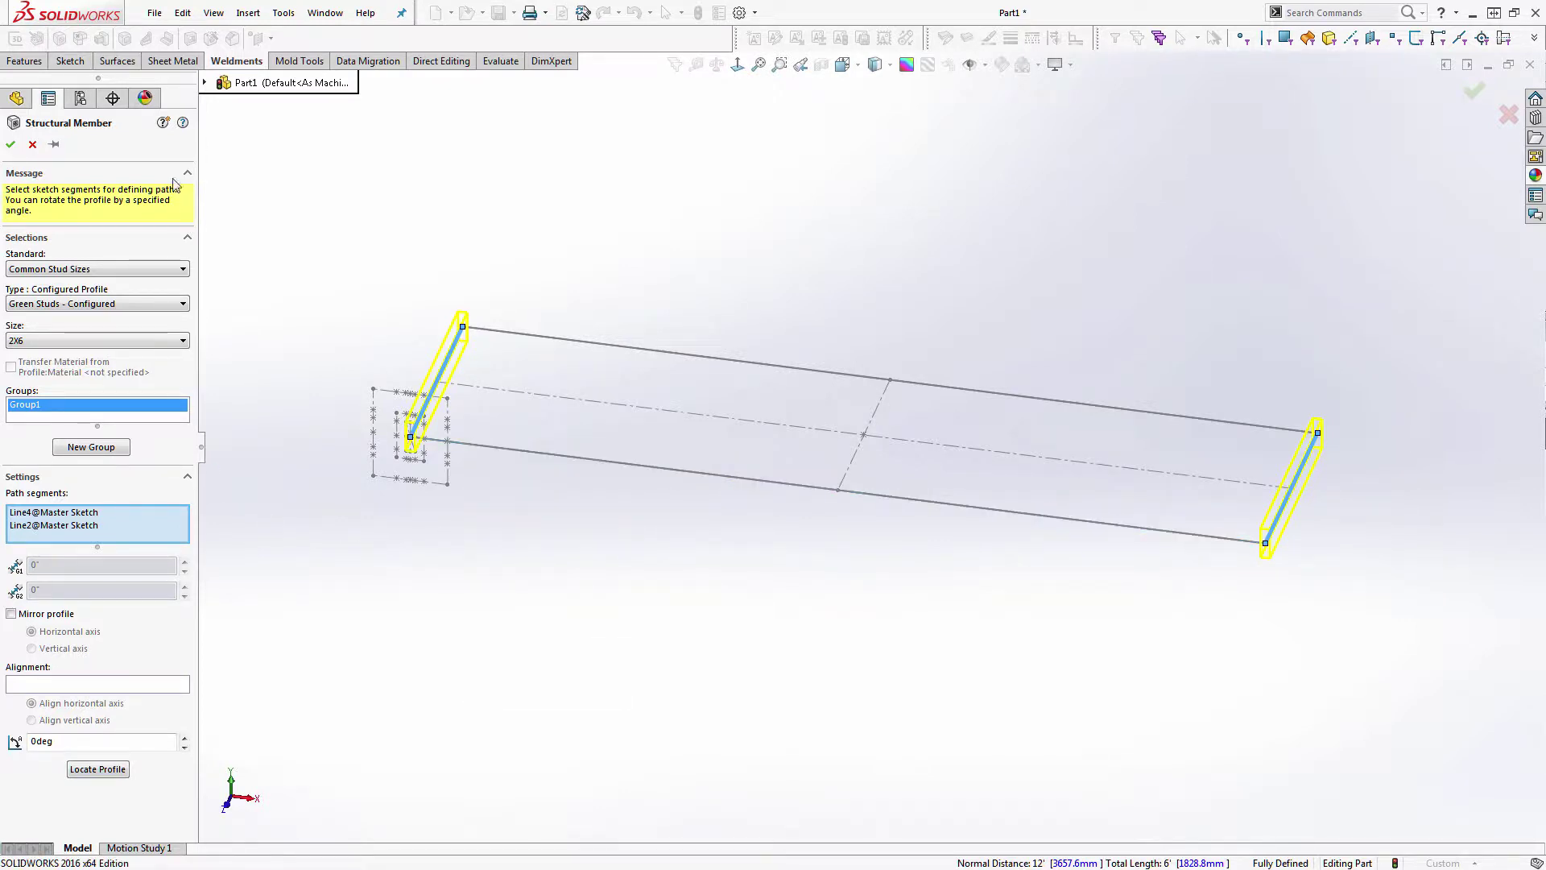
{"action": "right_click", "coordinate": [115, 524]}
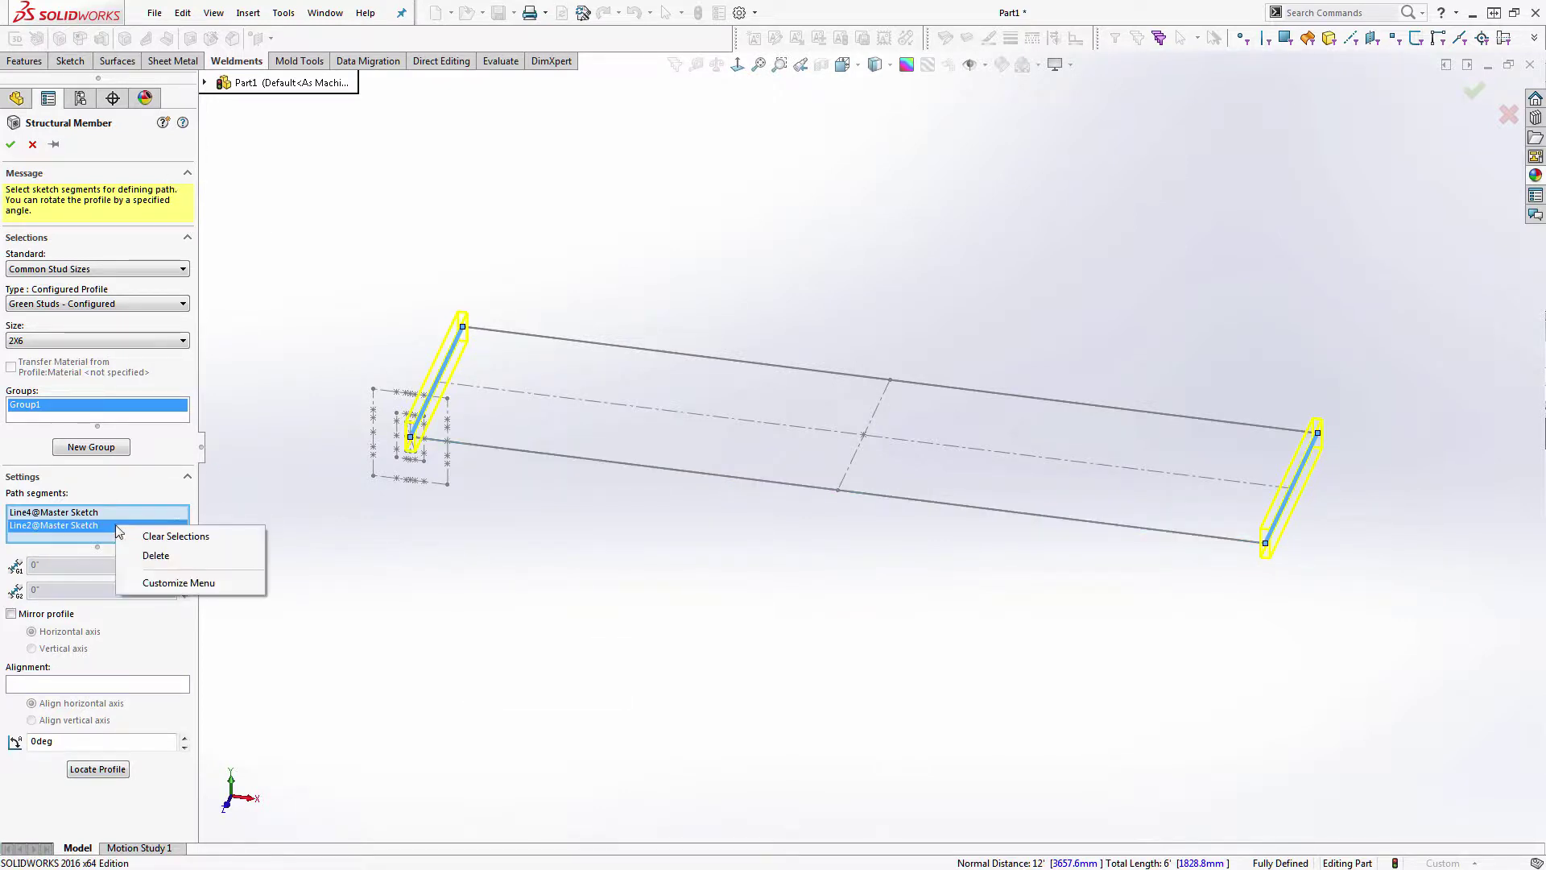
{"action": "left_click", "coordinate": [190, 533]}
- Hide the Master Sketch so that only the converted rectangle sketch can be picked for the structural member
{"action": "left_click", "coordinate": [204, 83]}
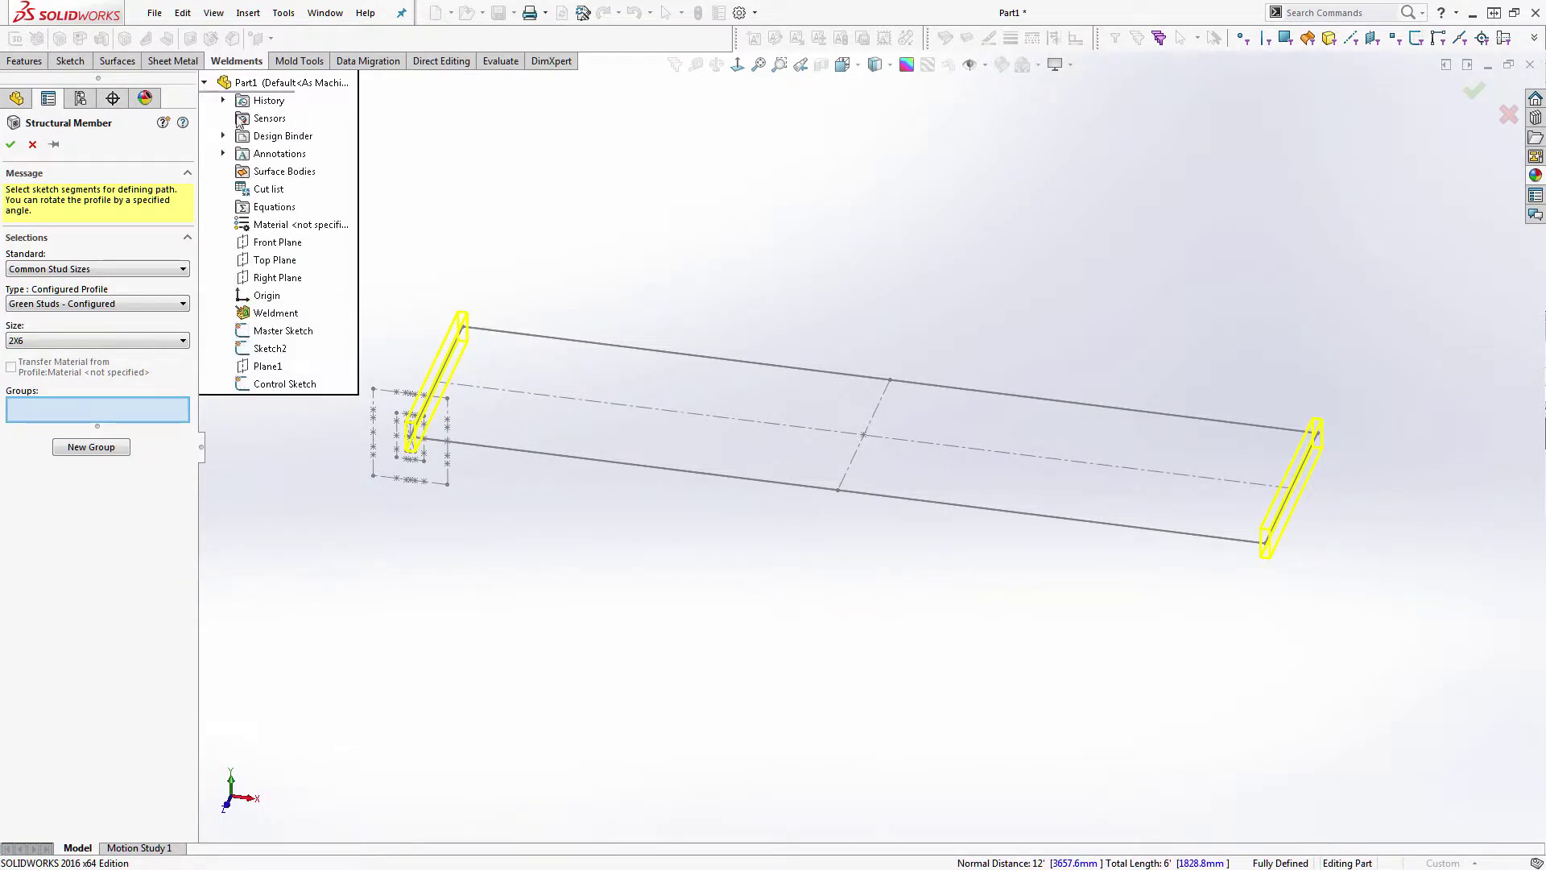
{"action": "right_click", "coordinate": [283, 331]}
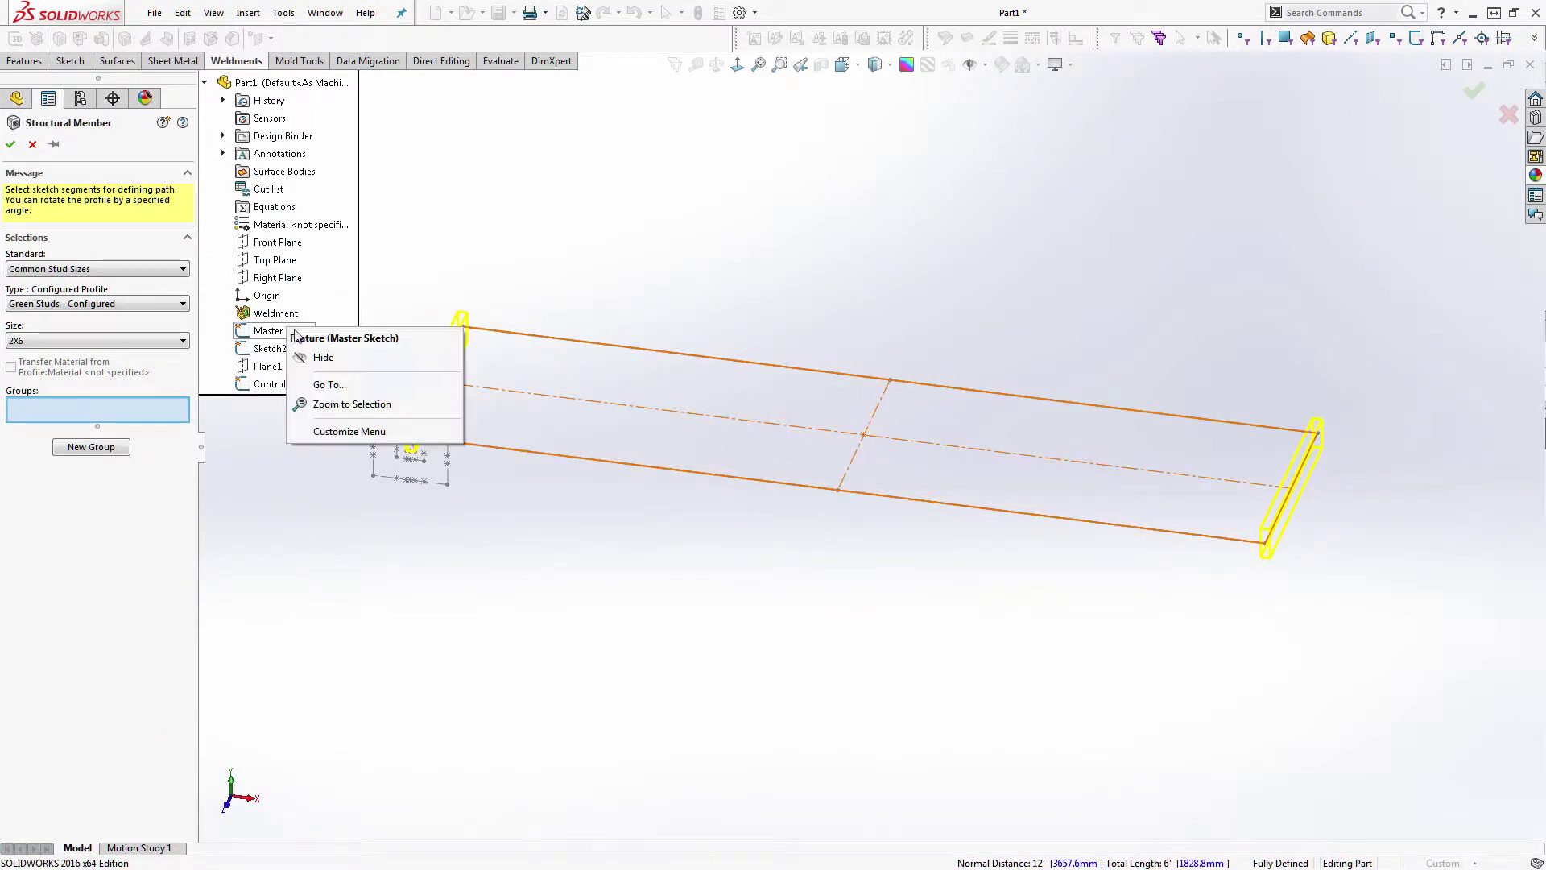
{"action": "left_click", "coordinate": [321, 357]}
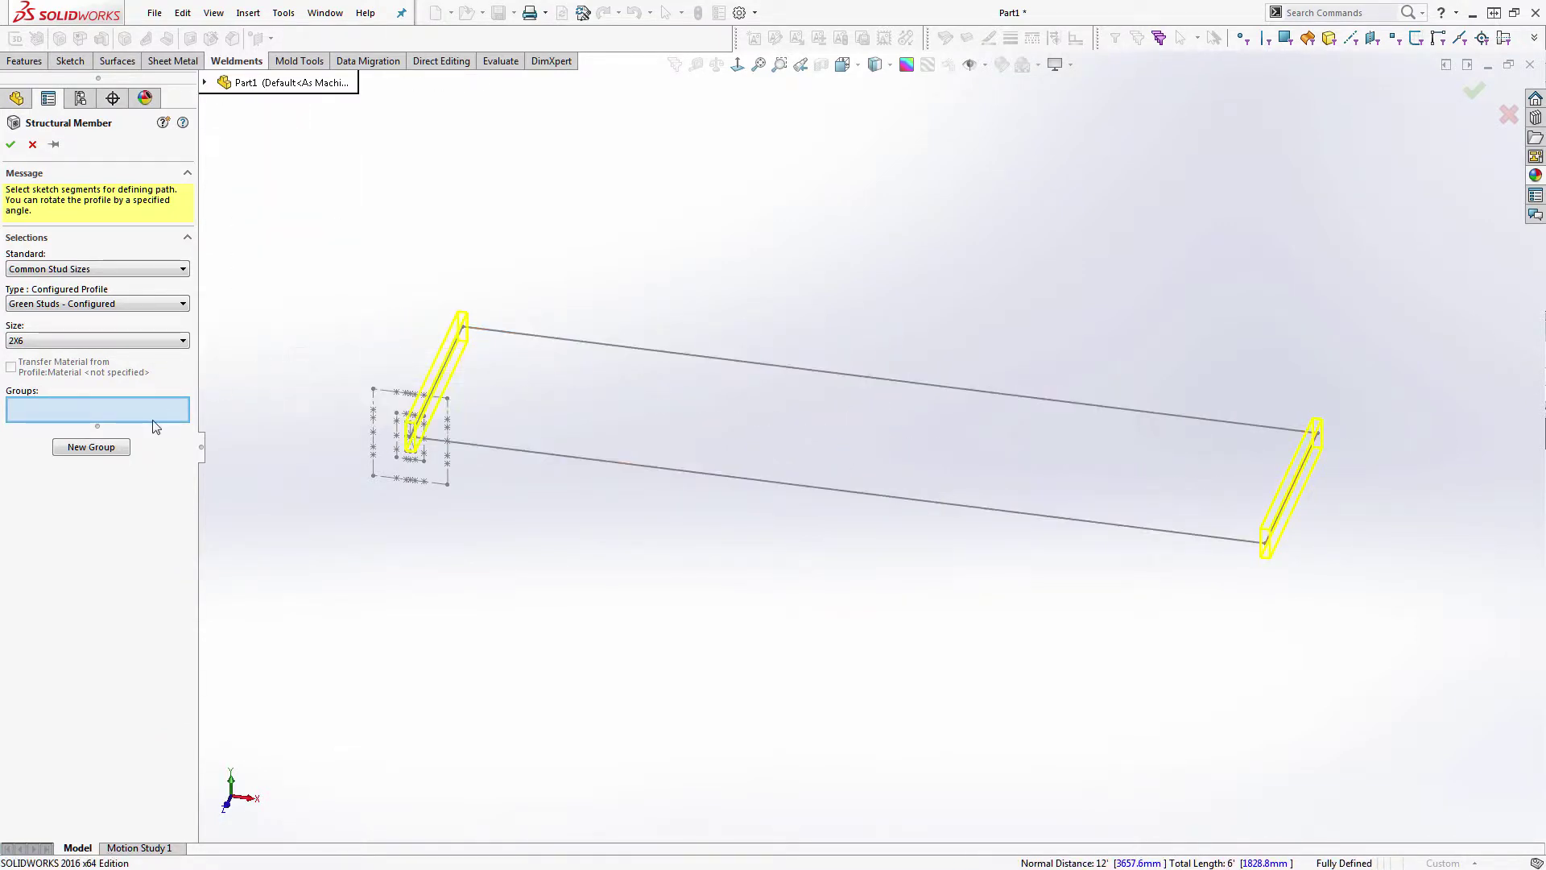
{"action": "left_click", "coordinate": [530, 338]}
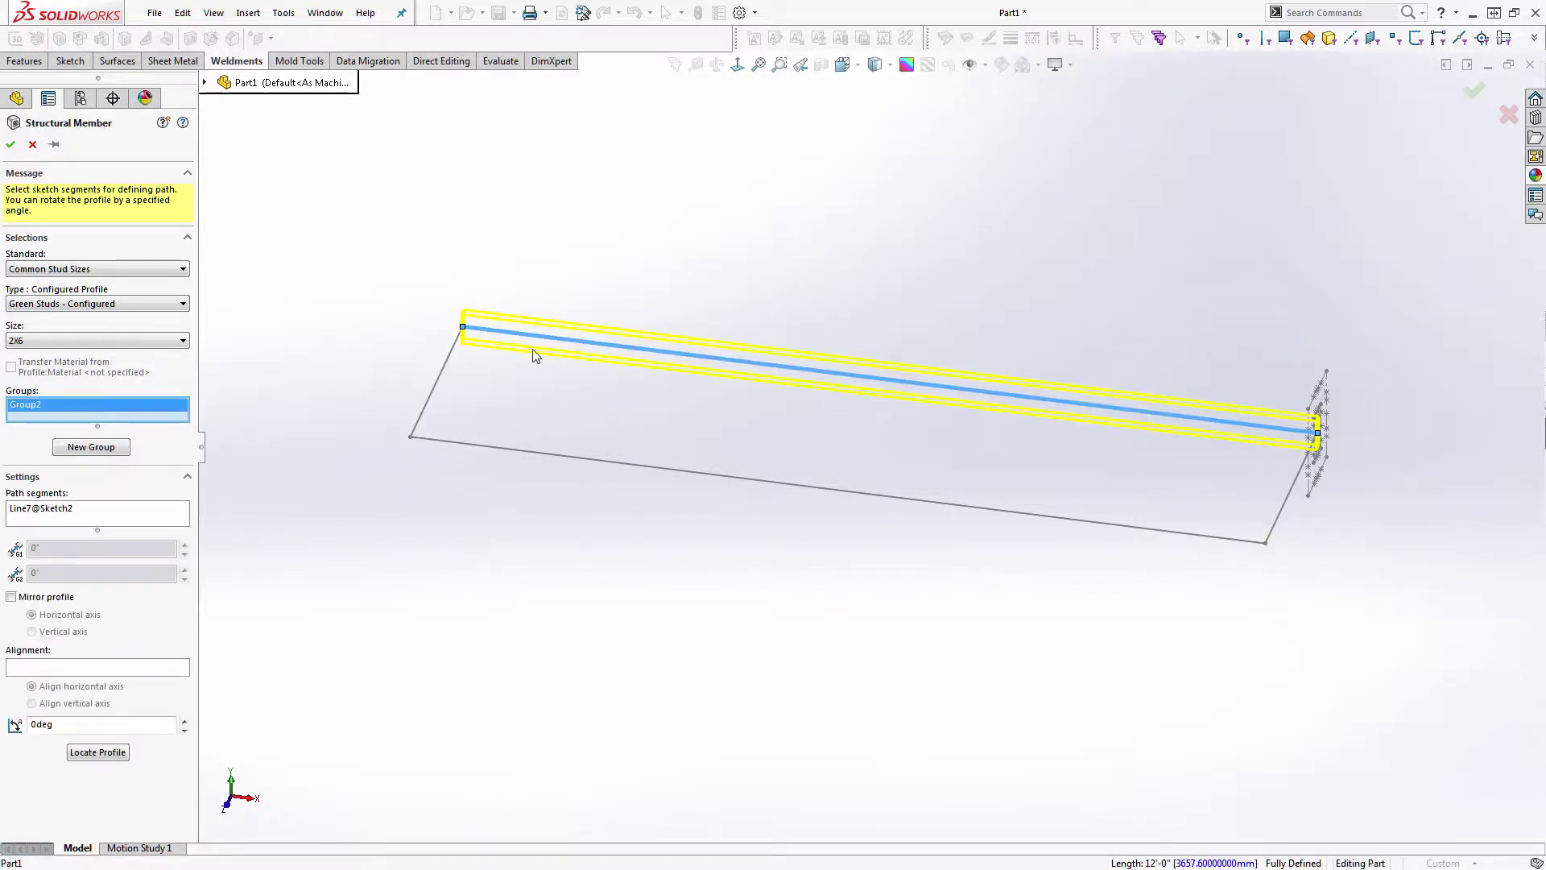
{"action": "left_click", "coordinate": [462, 442]}
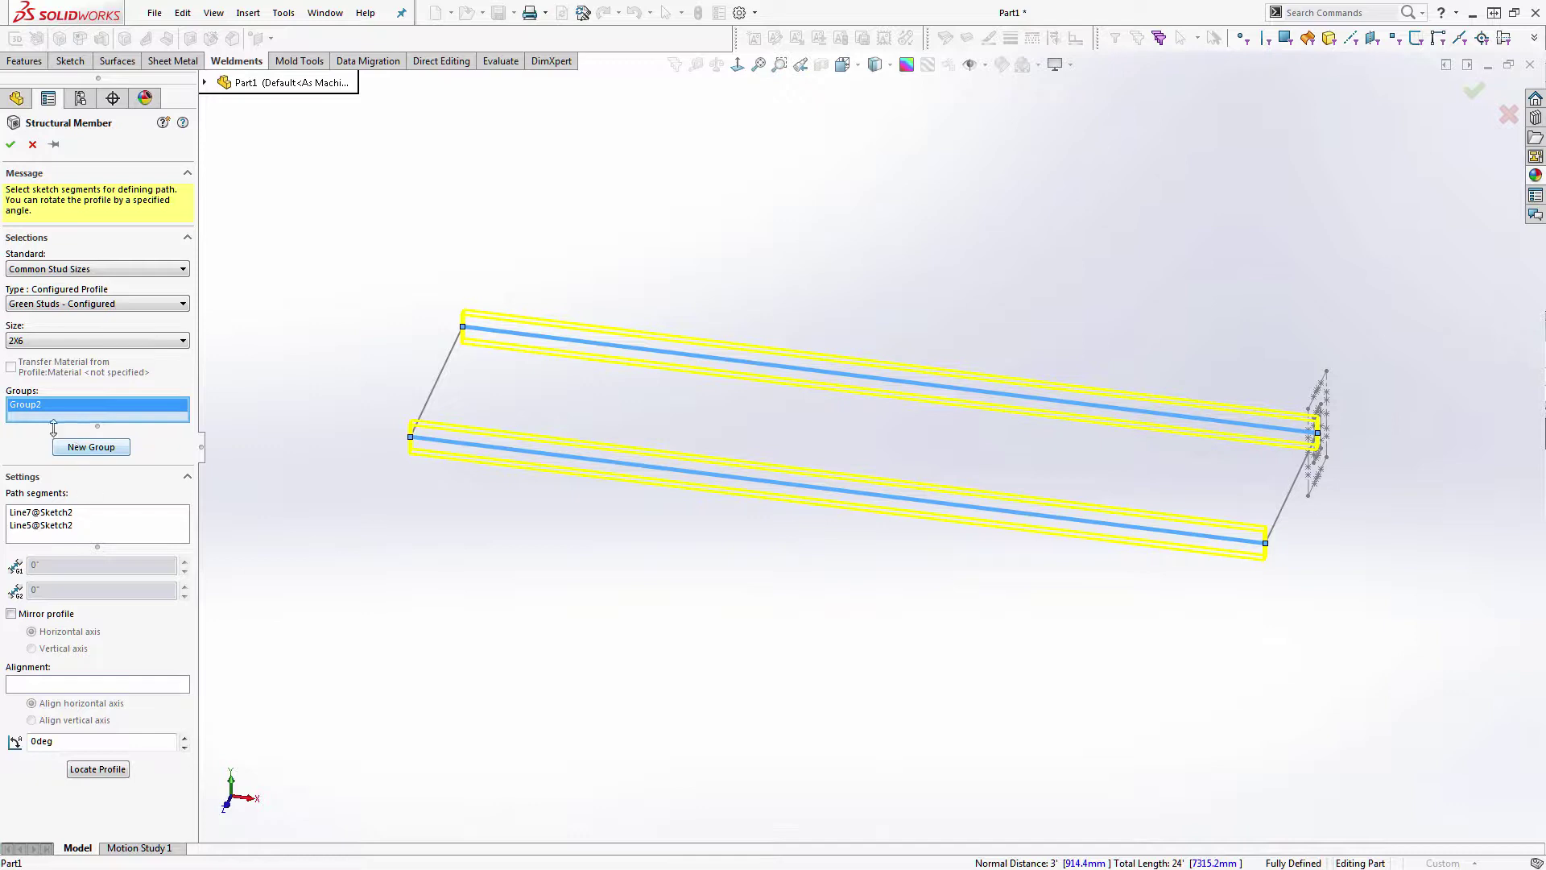
{"action": "left_click", "coordinate": [95, 513]}
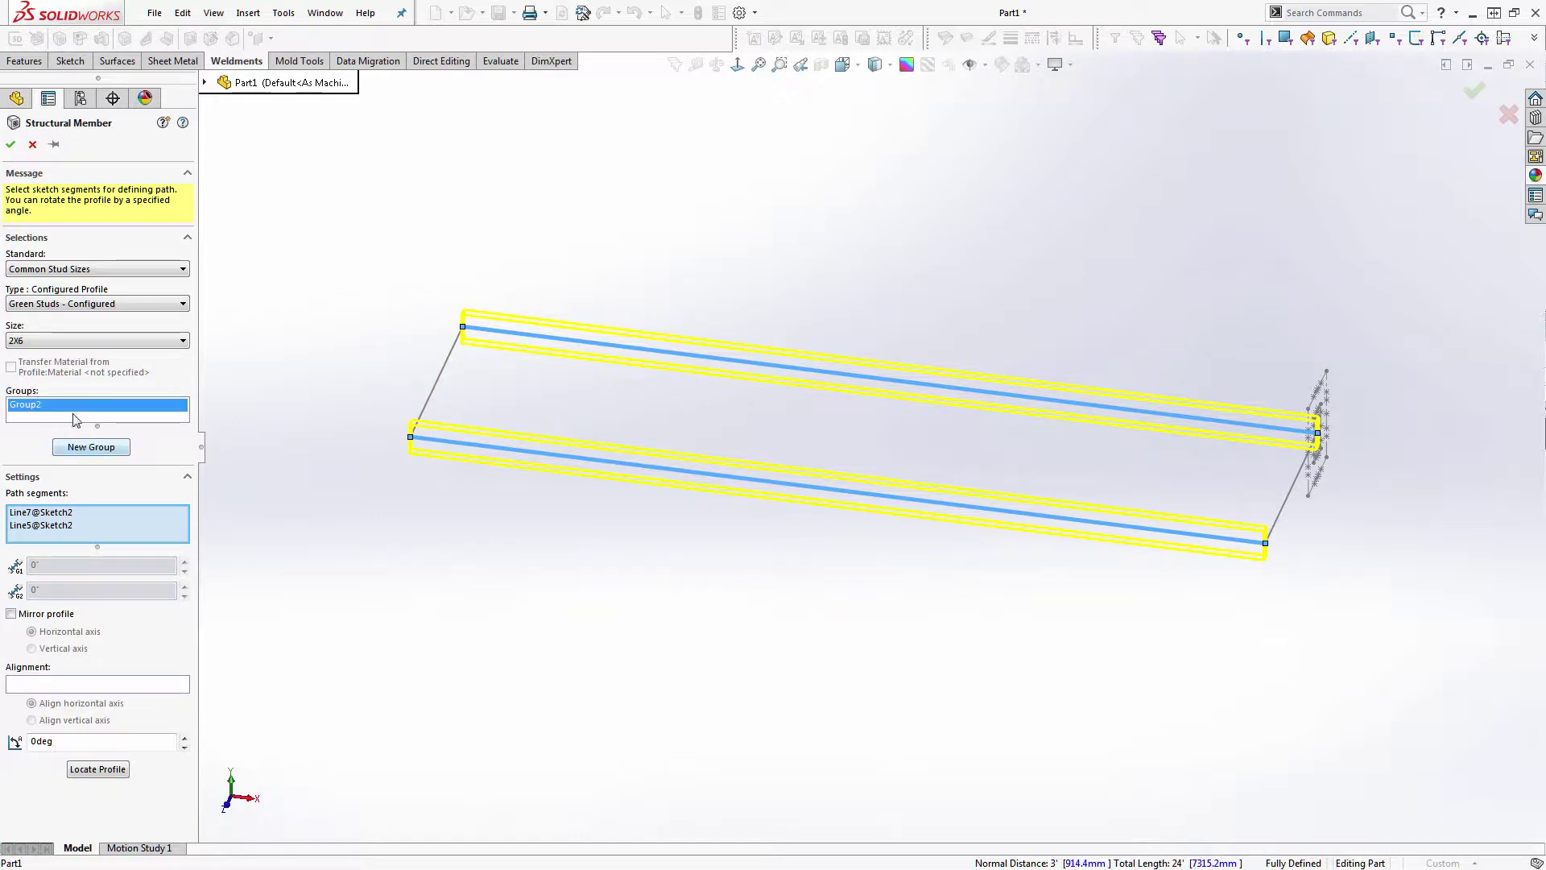
{"action": "right_click", "coordinate": [93, 527]}
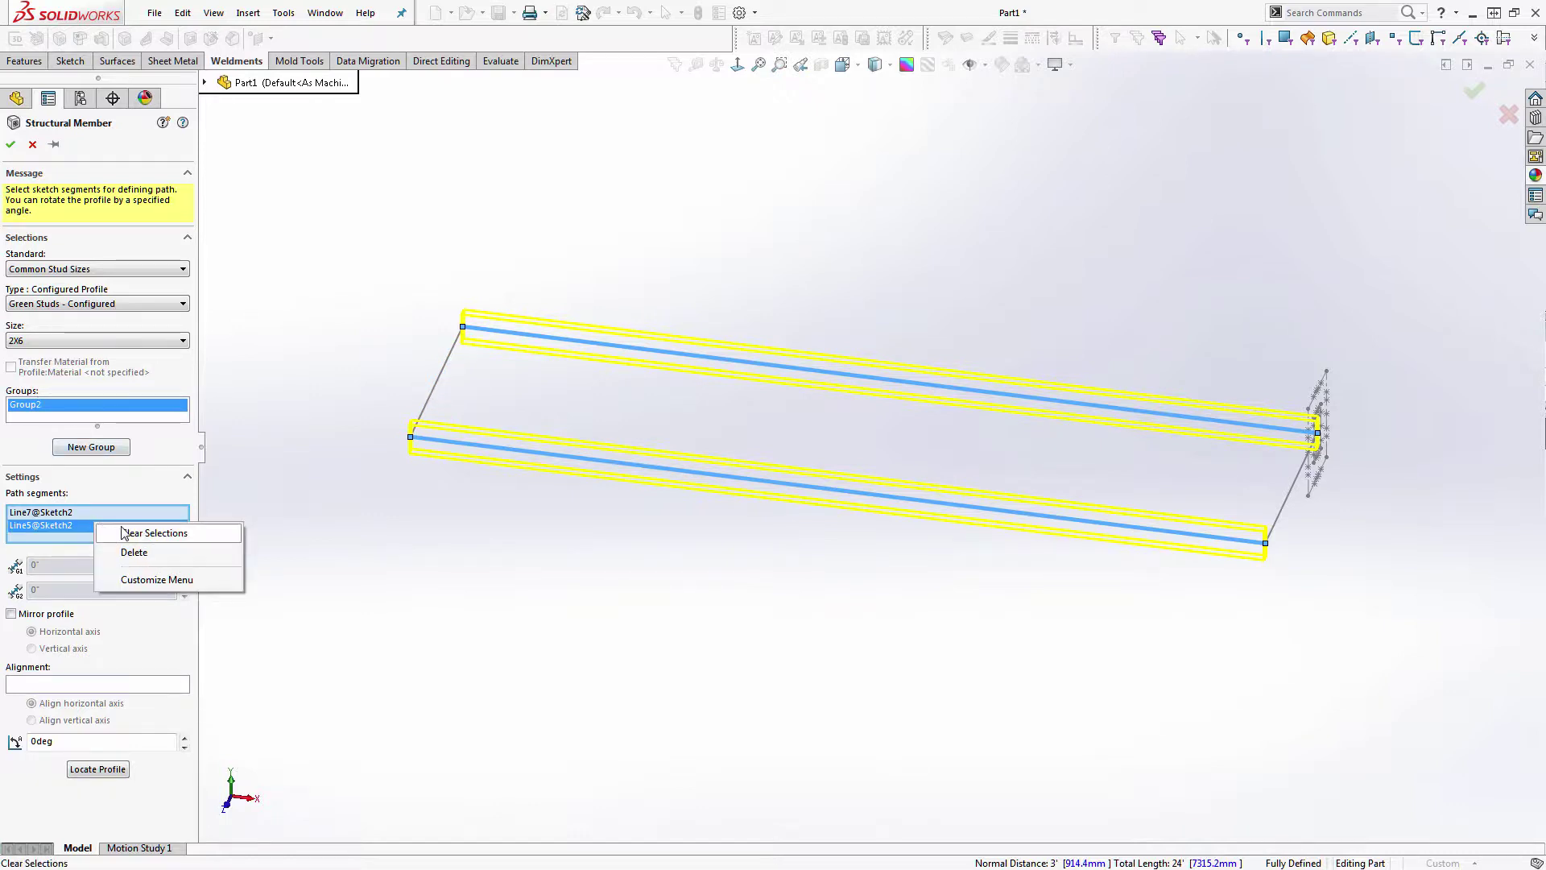
{"action": "left_click", "coordinate": [138, 533]}
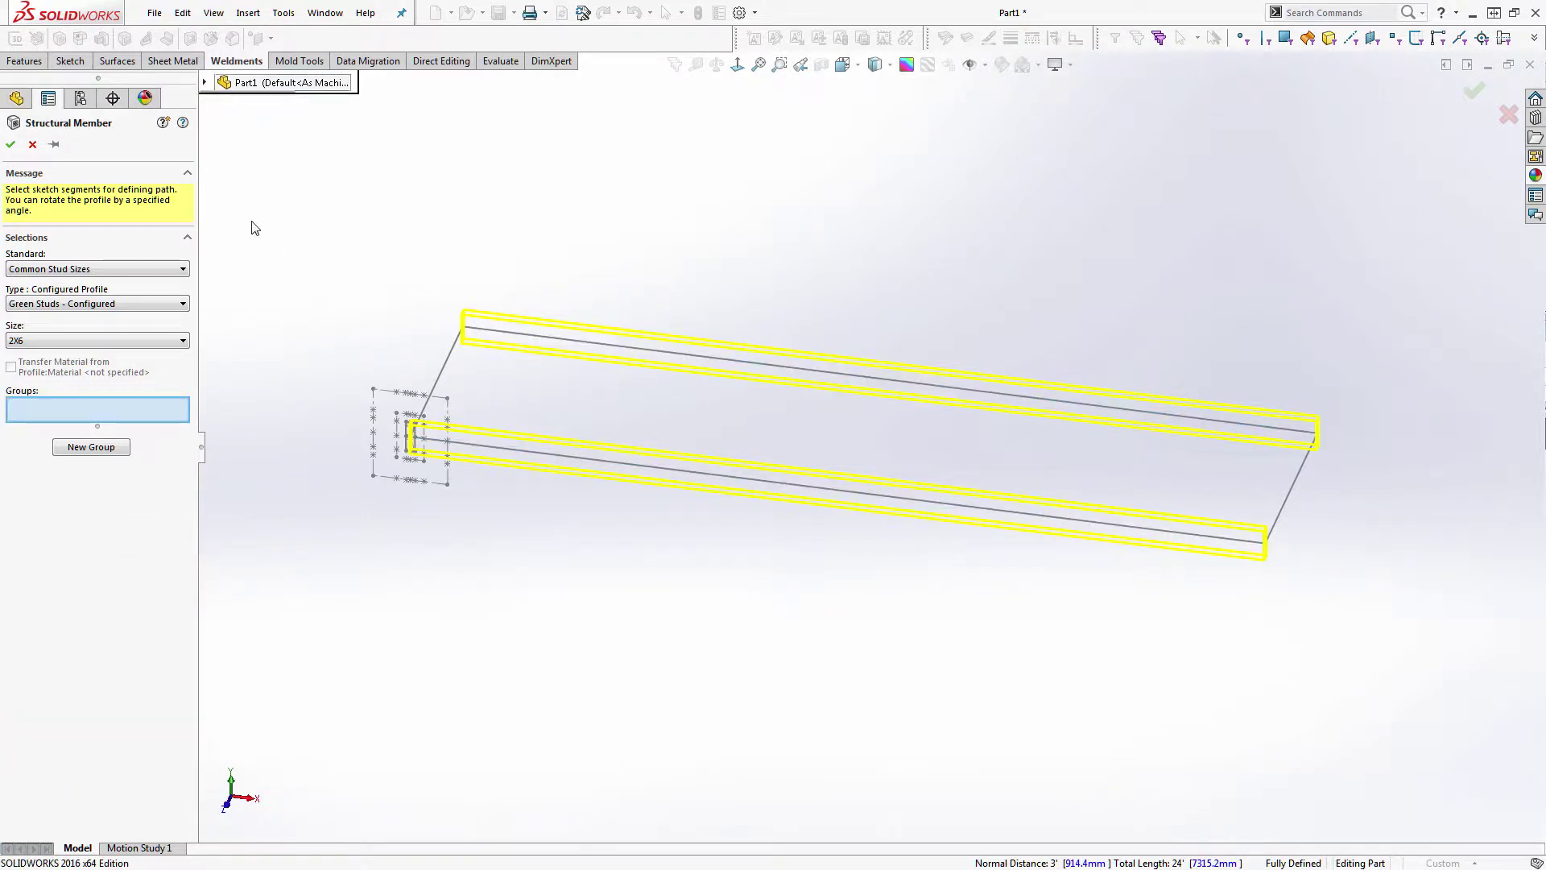
- Use the whole of Sketch2 as one structural member group, so studs follow all four rectangle sides
{"action": "left_click", "coordinate": [204, 82]}
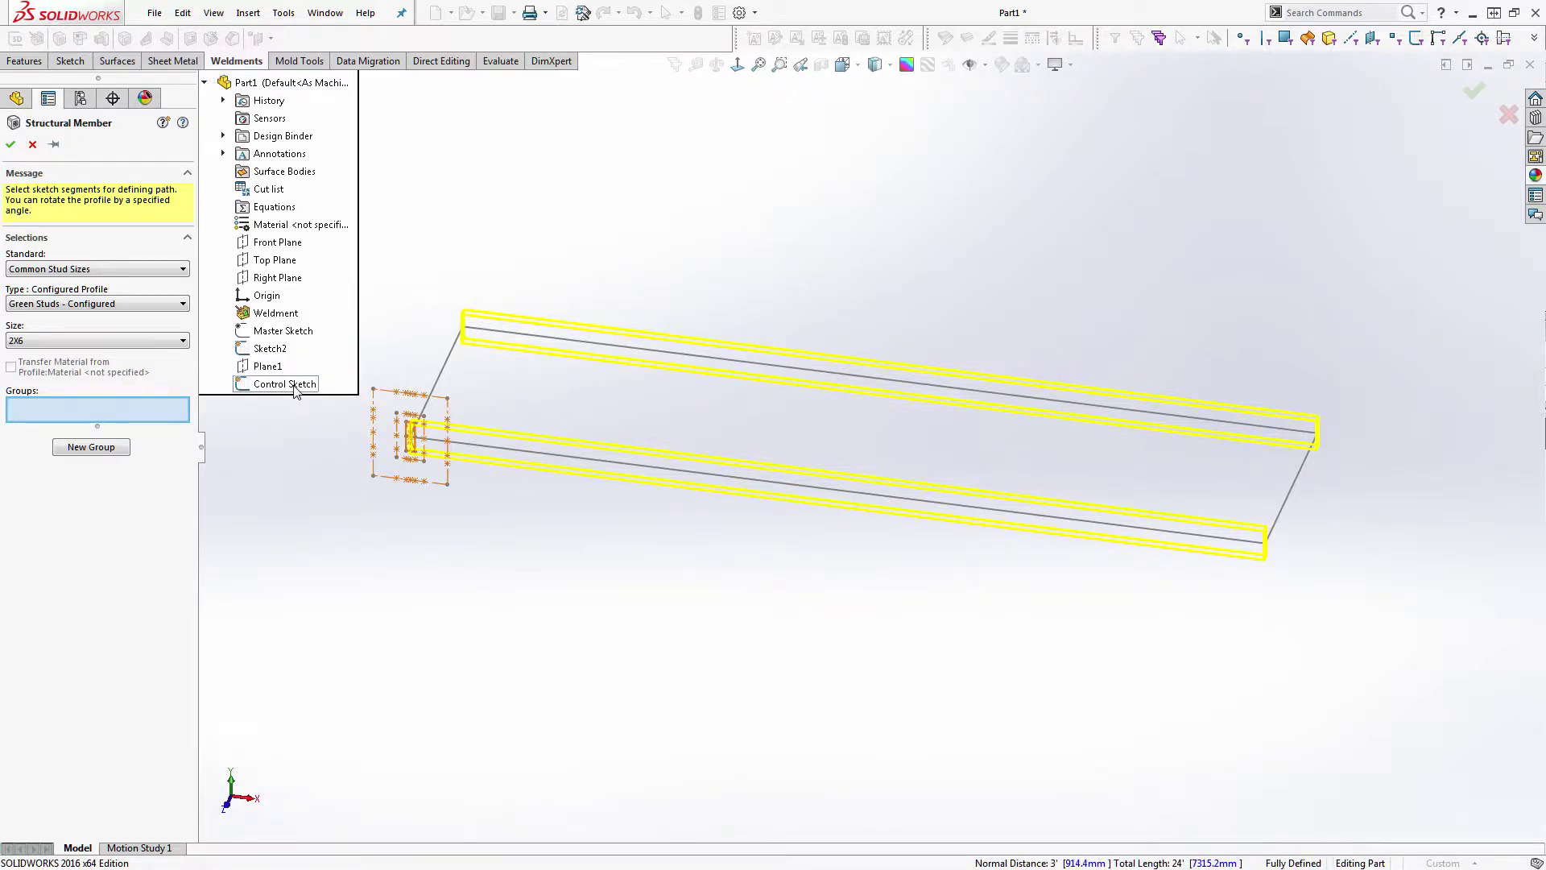
{"action": "left_click", "coordinate": [277, 351]}
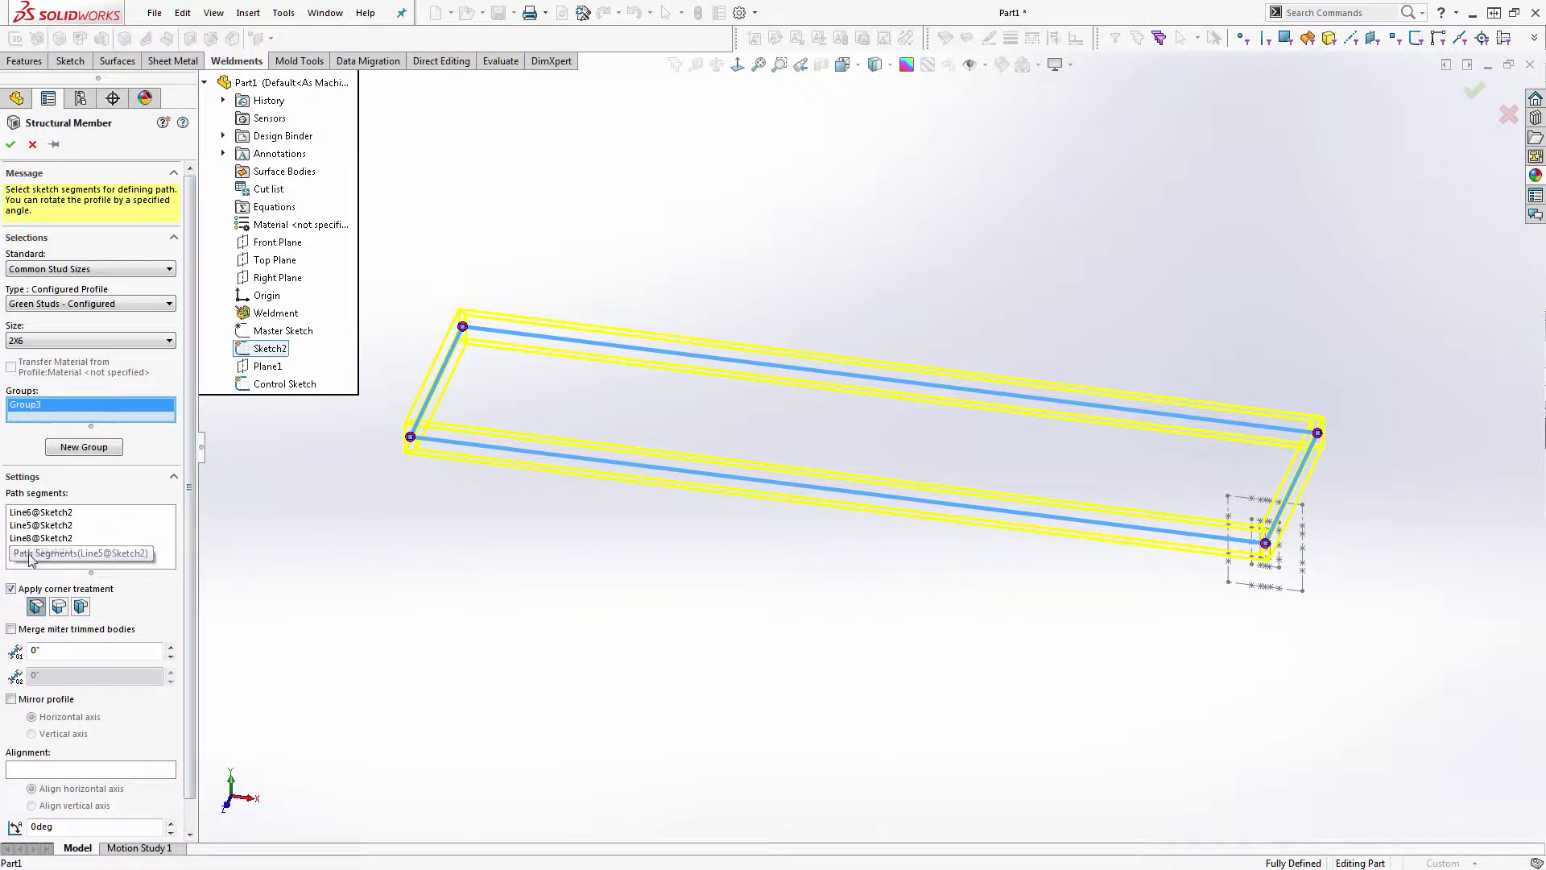
{"action": "middle_click_drag", "start_coordinate": [594, 515], "coordinate": [587, 614]}
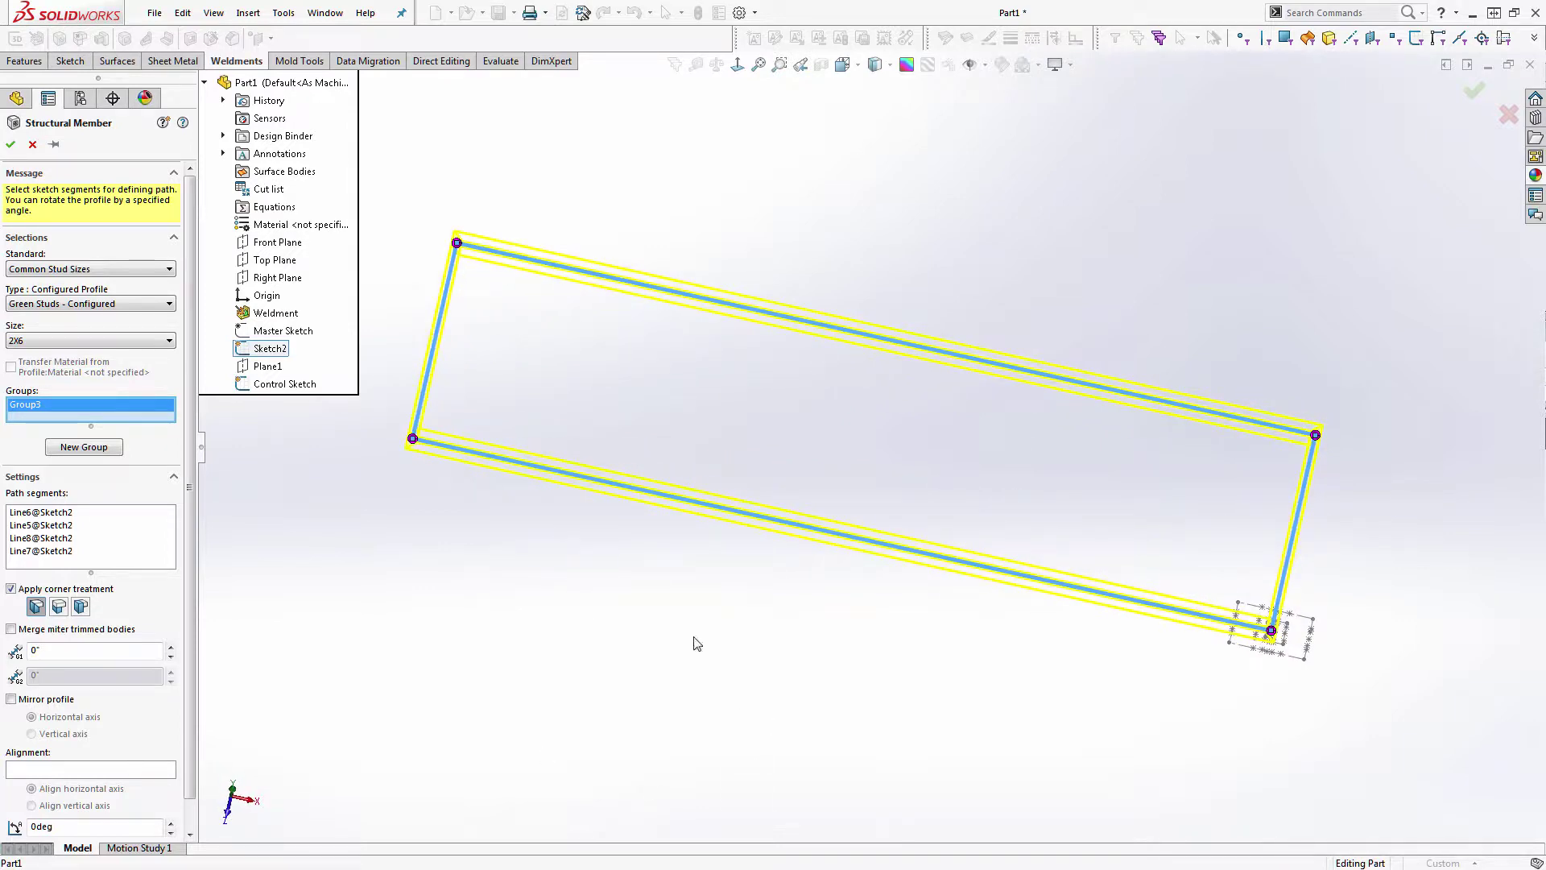
{"action": "middle_click_drag", "start_coordinate": [708, 662], "coordinate": [493, 497]}
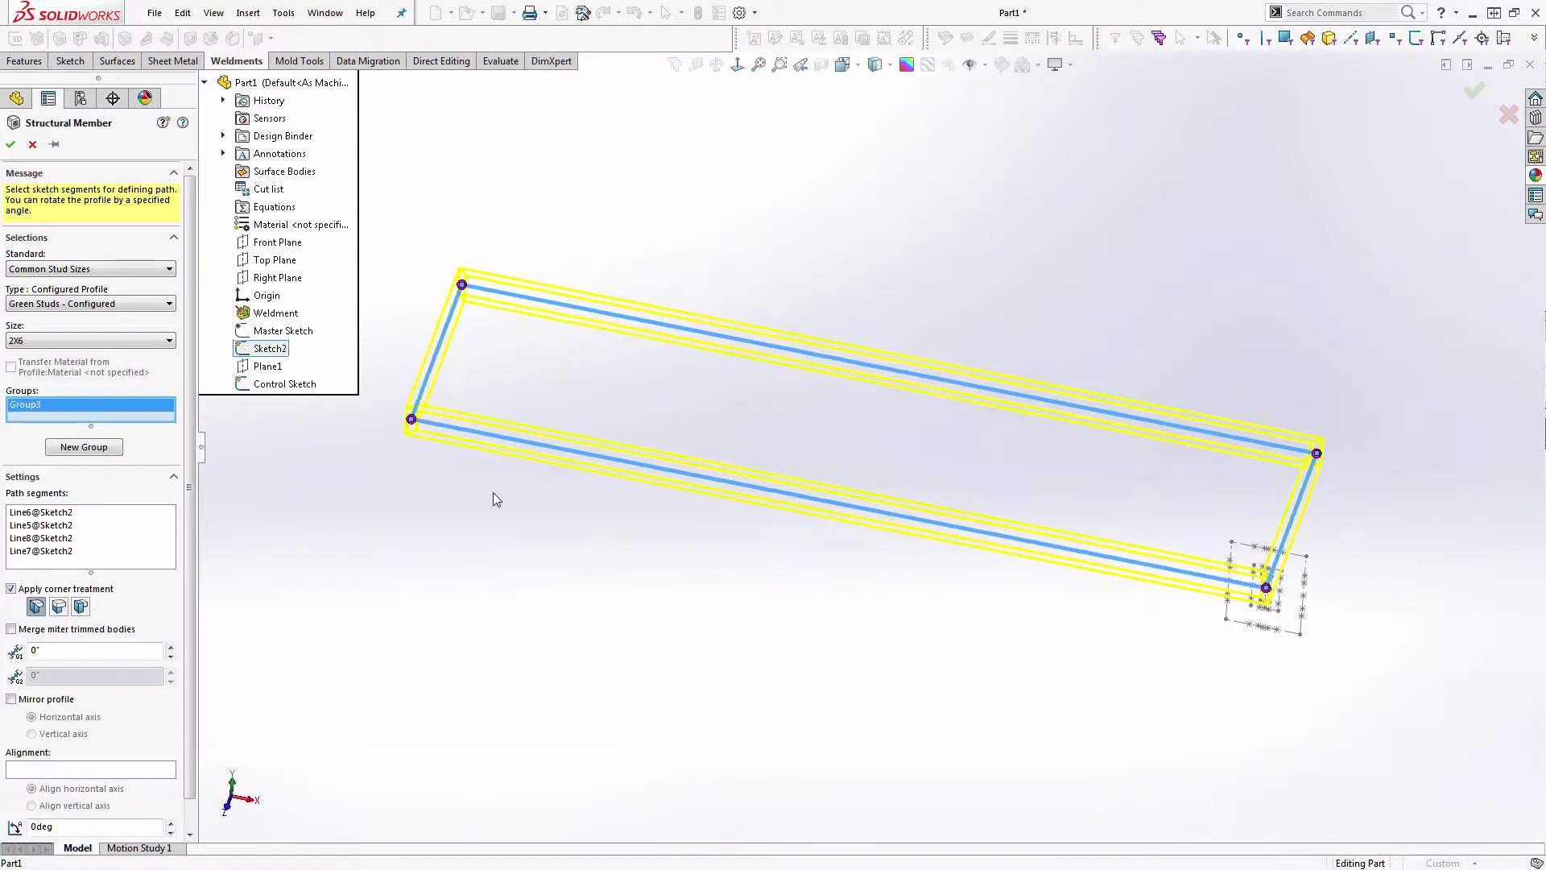
- Set the group's corner treatment to End Butt1 and inspect the joints at both ends of the left short side
{"action": "left_click", "coordinate": [58, 606]}
{"action": "scroll", "coordinate": [471, 303], "scroll_direction": "down", "scroll_amount": 5}
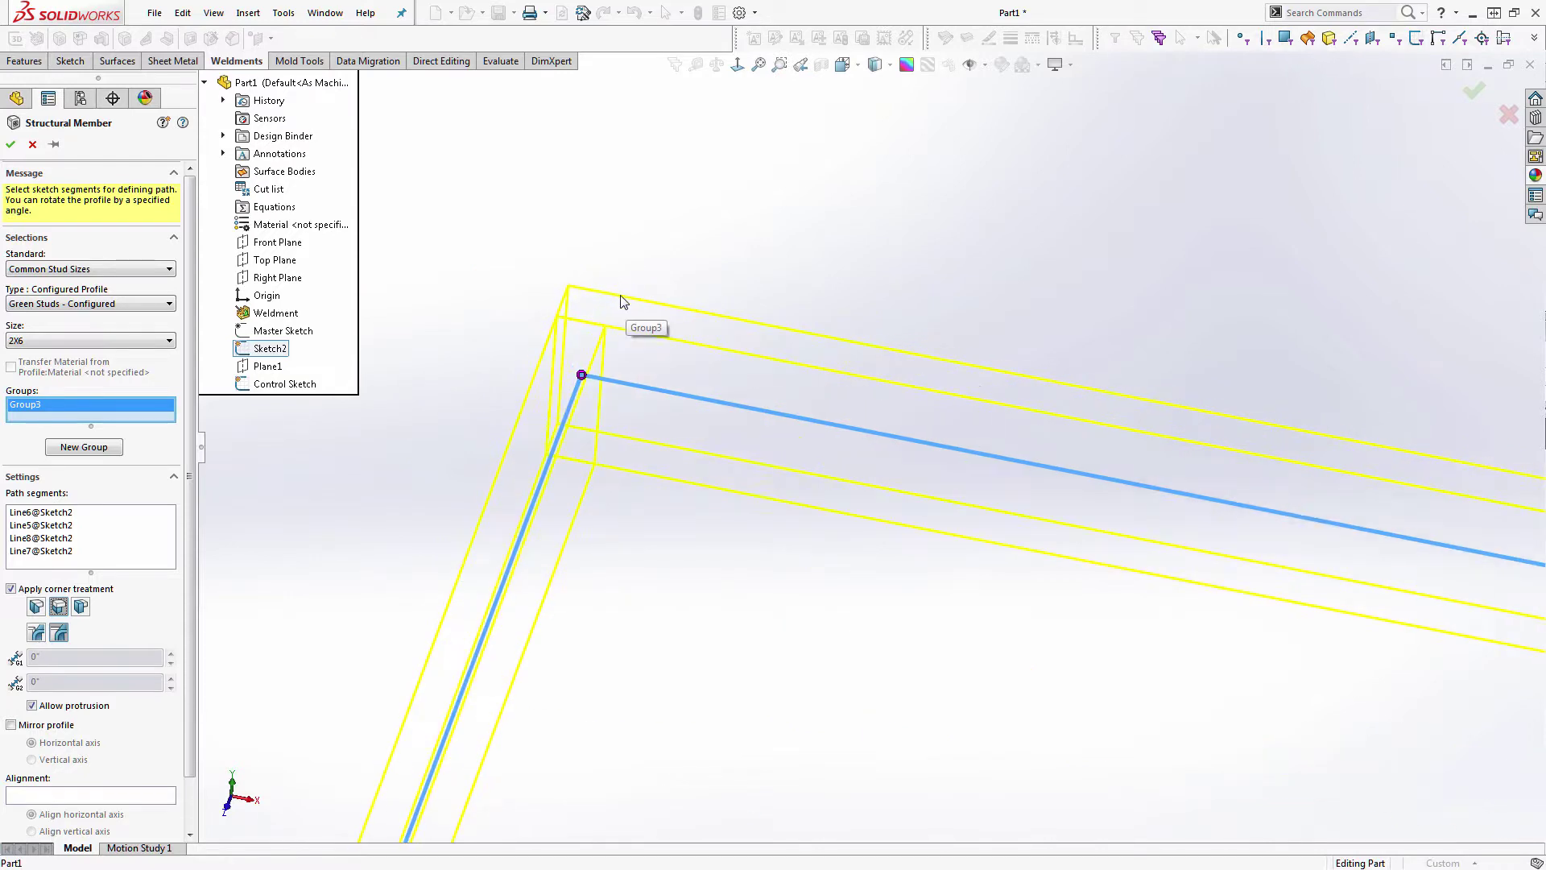
{"action": "scroll", "coordinate": [787, 690], "scroll_direction": "up", "scroll_amount": 5}
{"action": "scroll", "coordinate": [677, 682], "scroll_direction": "down", "scroll_amount": 5}
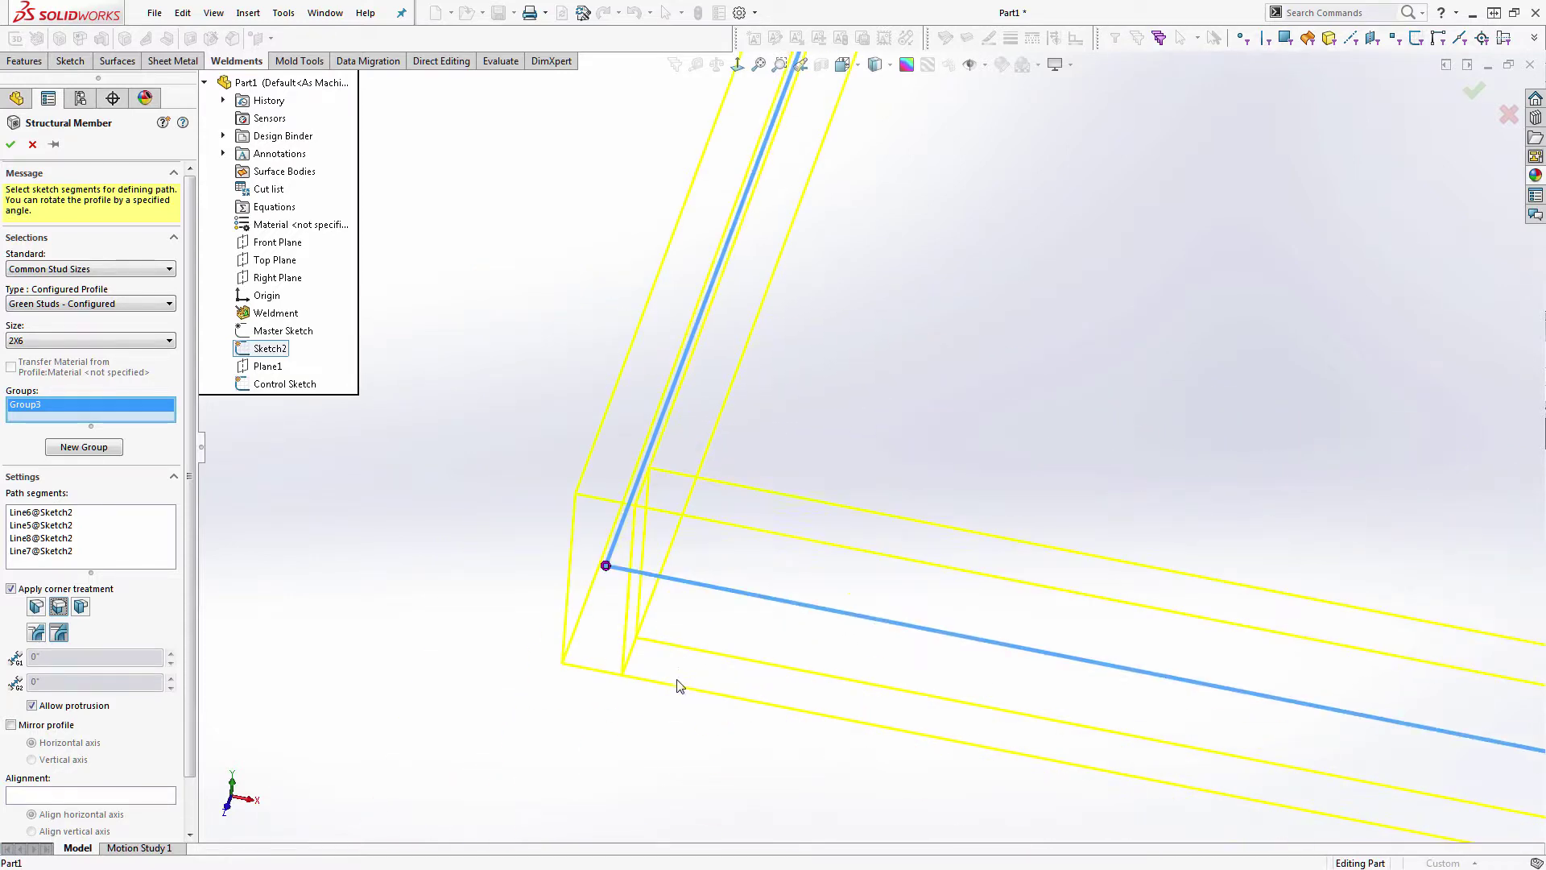
- Set the corner treatment of the front-left frame corner to End Butt2, overriding the group's setting
{"action": "left_click", "coordinate": [605, 567]}
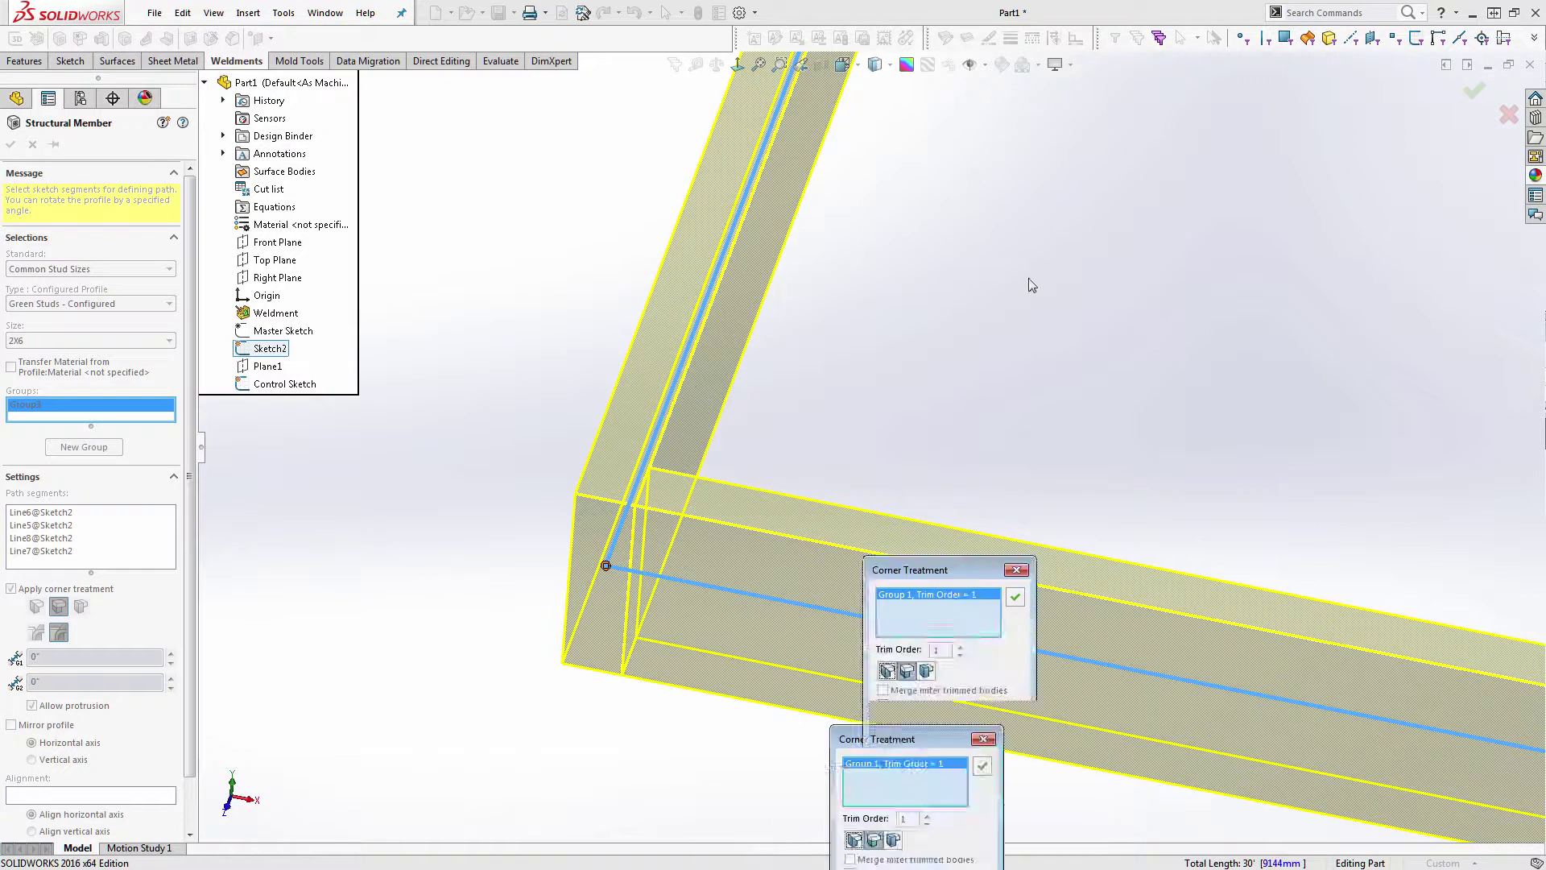
{"action": "left_click", "coordinate": [986, 301]}
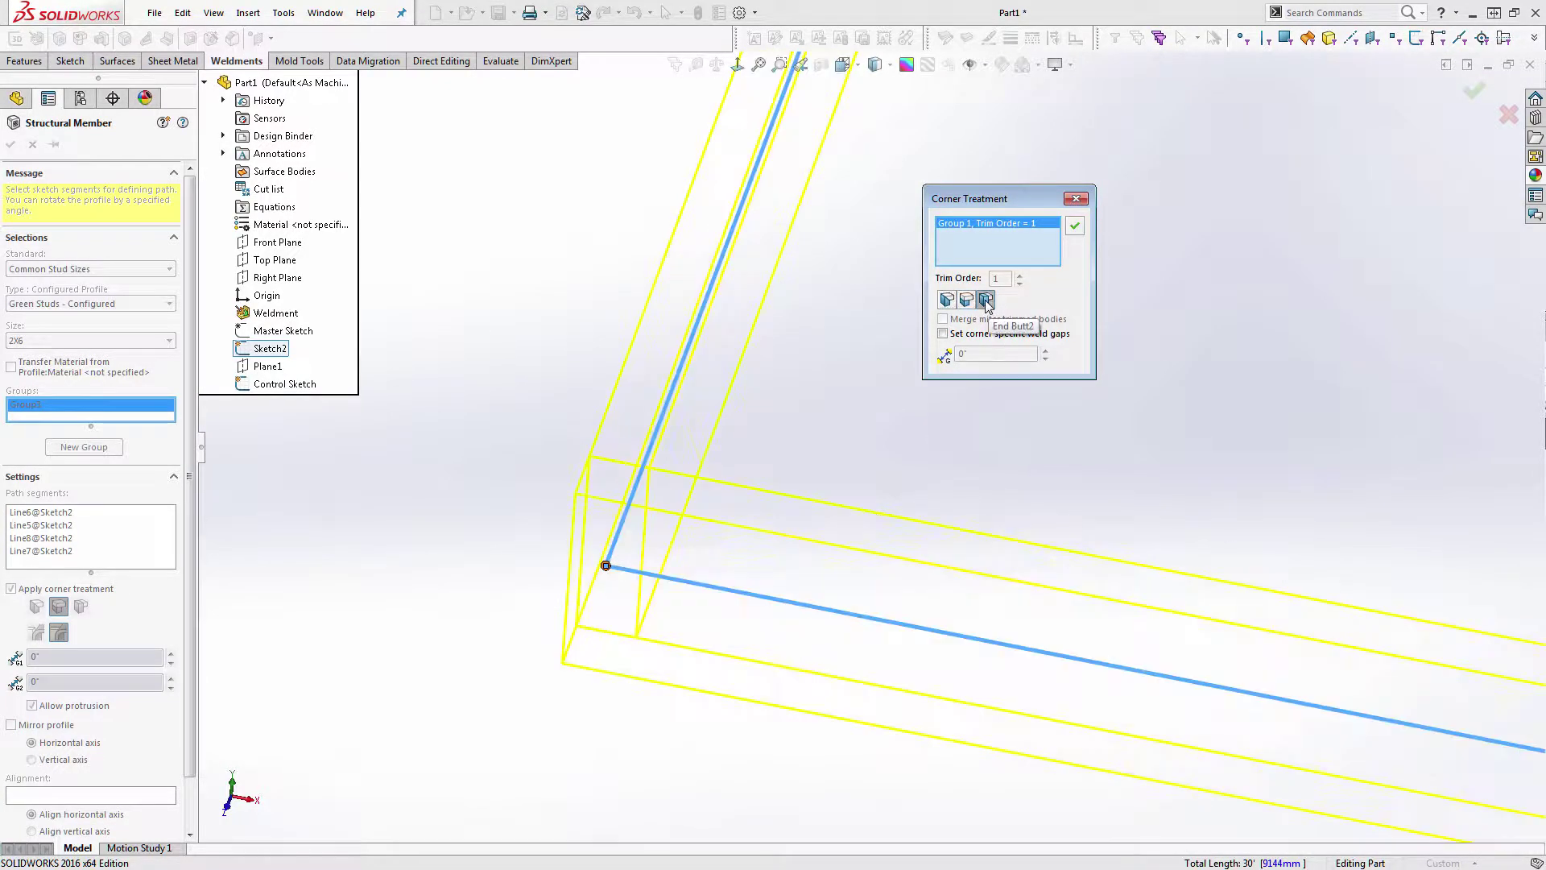
{"action": "left_click", "coordinate": [966, 299]}
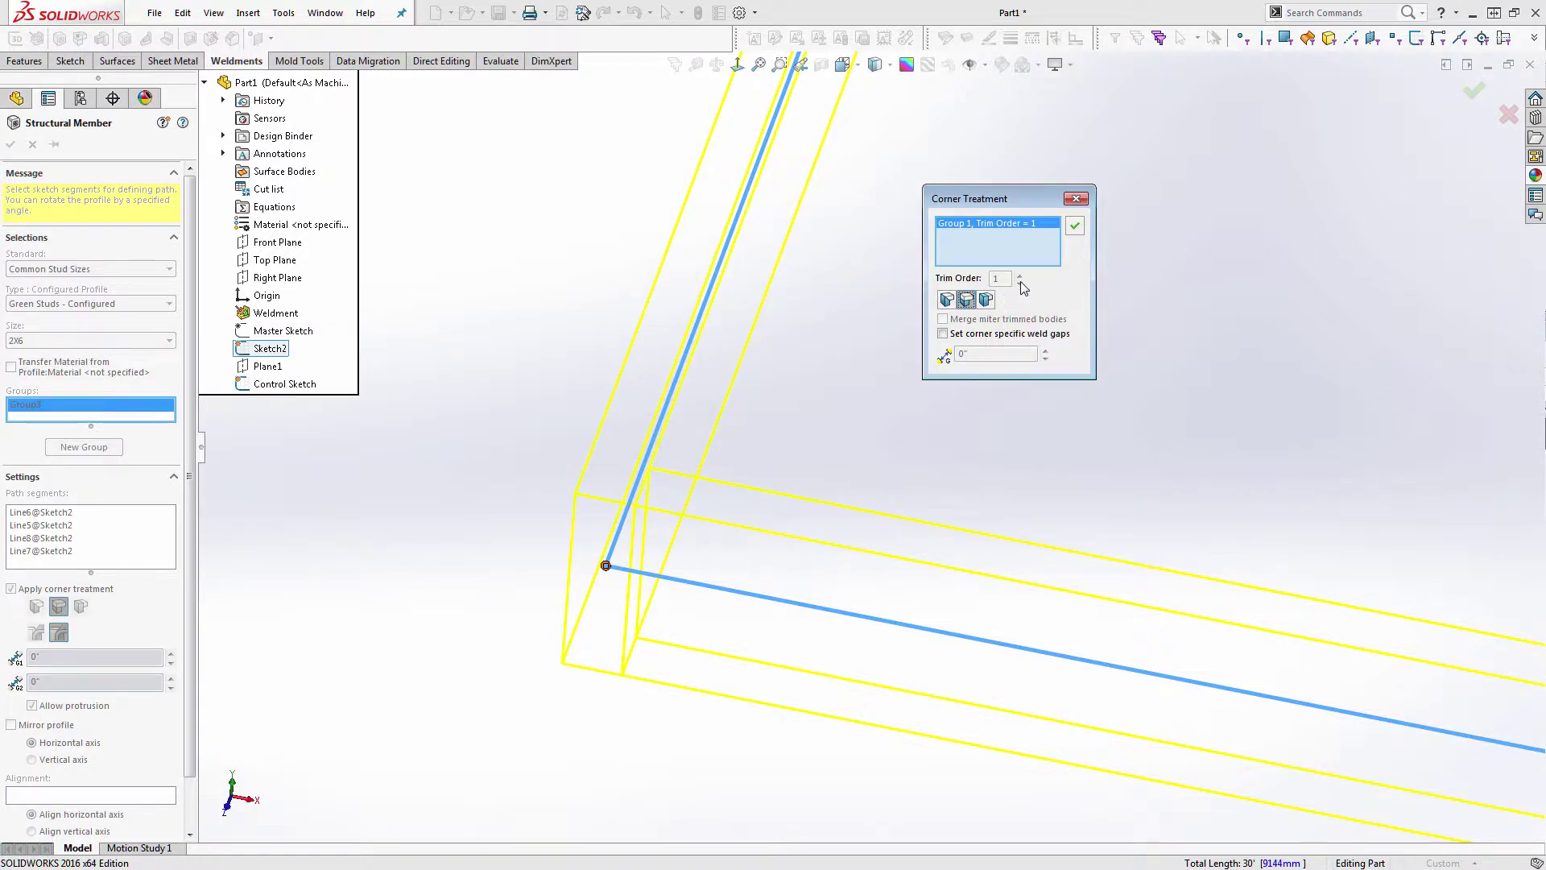
{"action": "left_click", "coordinate": [986, 299]}
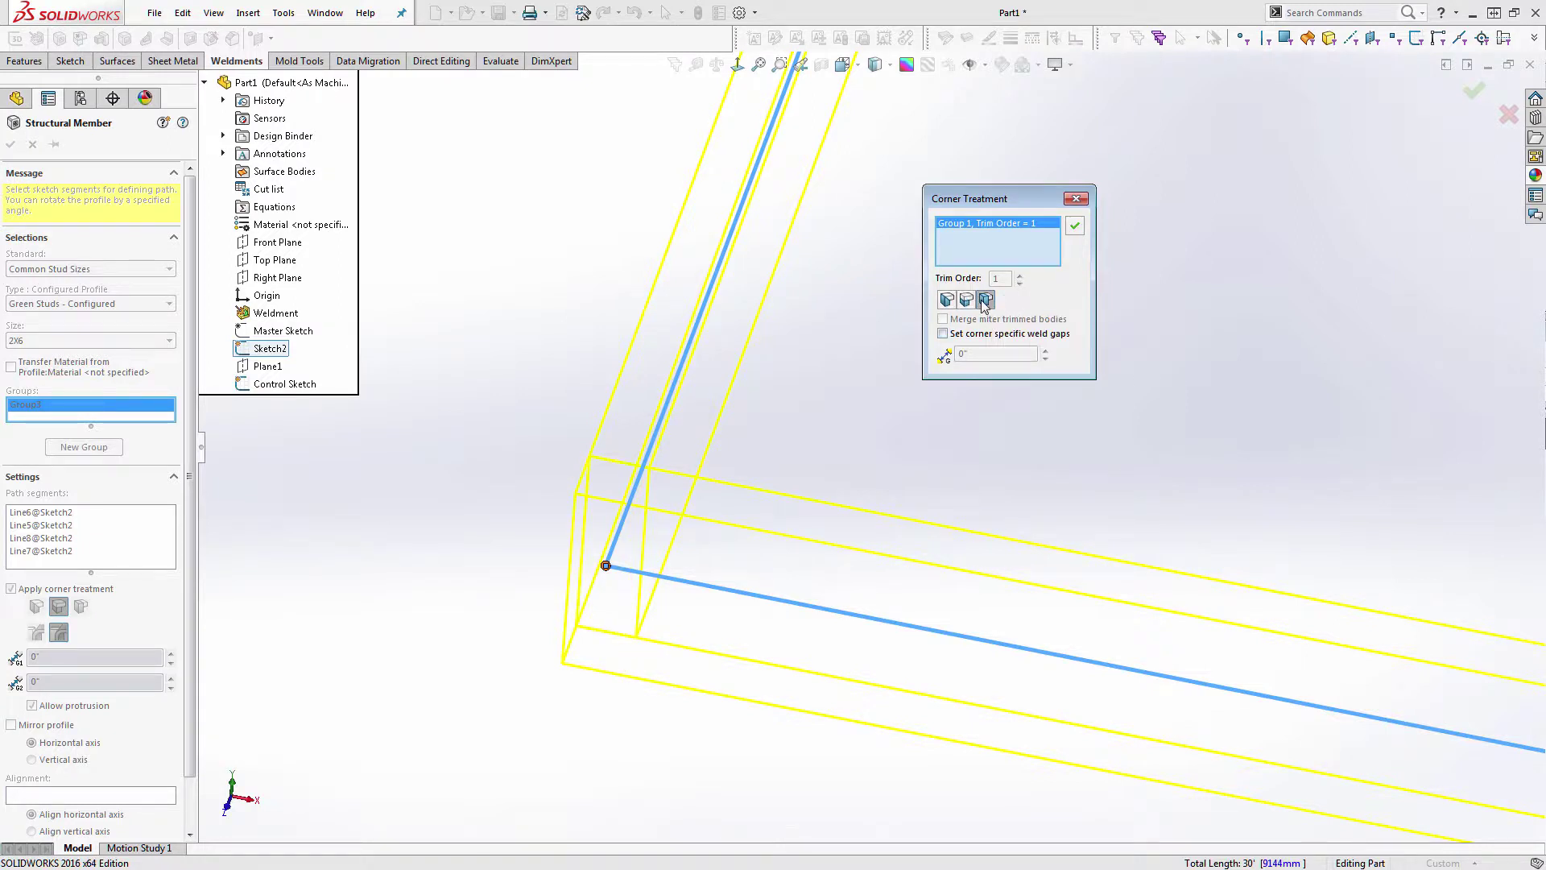
{"action": "left_click", "coordinate": [1076, 227]}
{"action": "scroll", "coordinate": [967, 386], "scroll_direction": "up", "scroll_amount": 5}
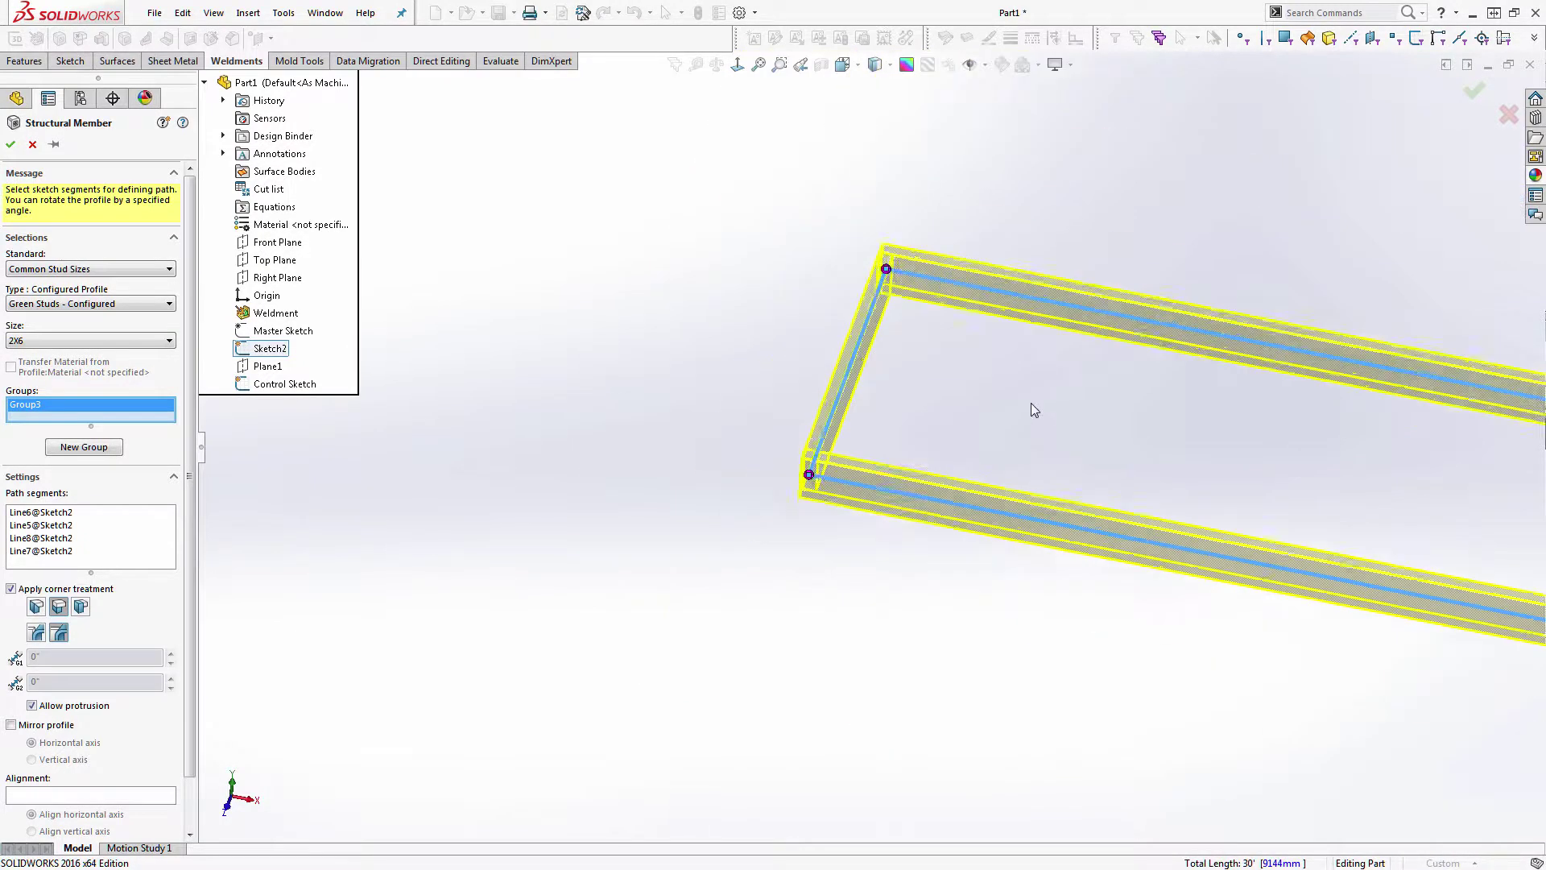
- Set the corner treatment of the diagonally opposite back-right frame corner to End Butt2
{"action": "scroll", "coordinate": [1203, 469], "scroll_direction": "up", "scroll_amount": 3}
{"action": "scroll", "coordinate": [1135, 455], "scroll_direction": "down", "scroll_amount": 10}
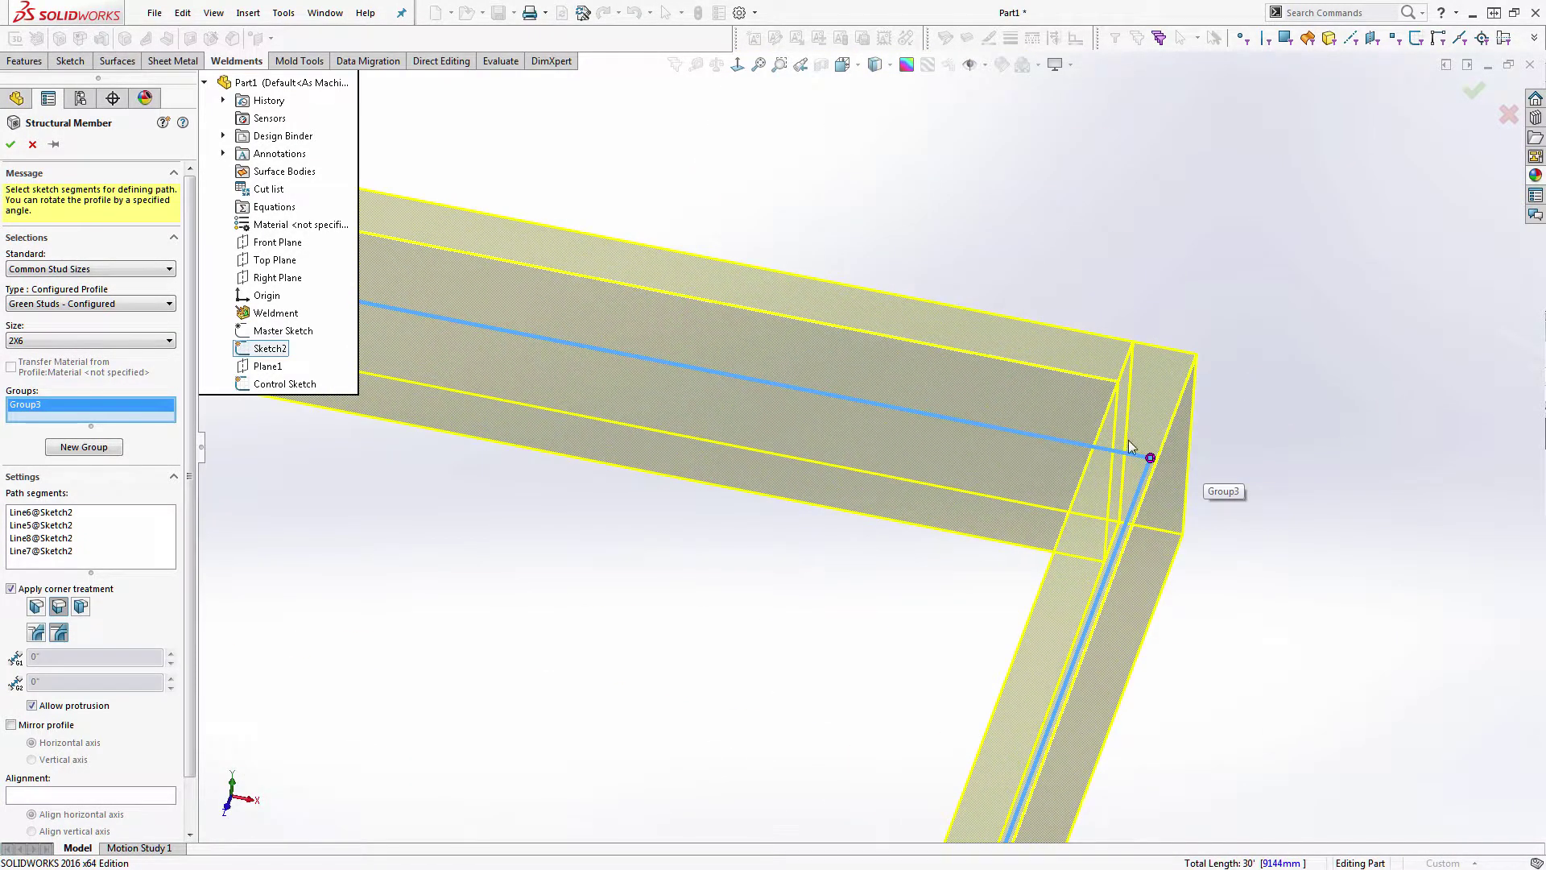
{"action": "left_click", "coordinate": [1150, 458]}
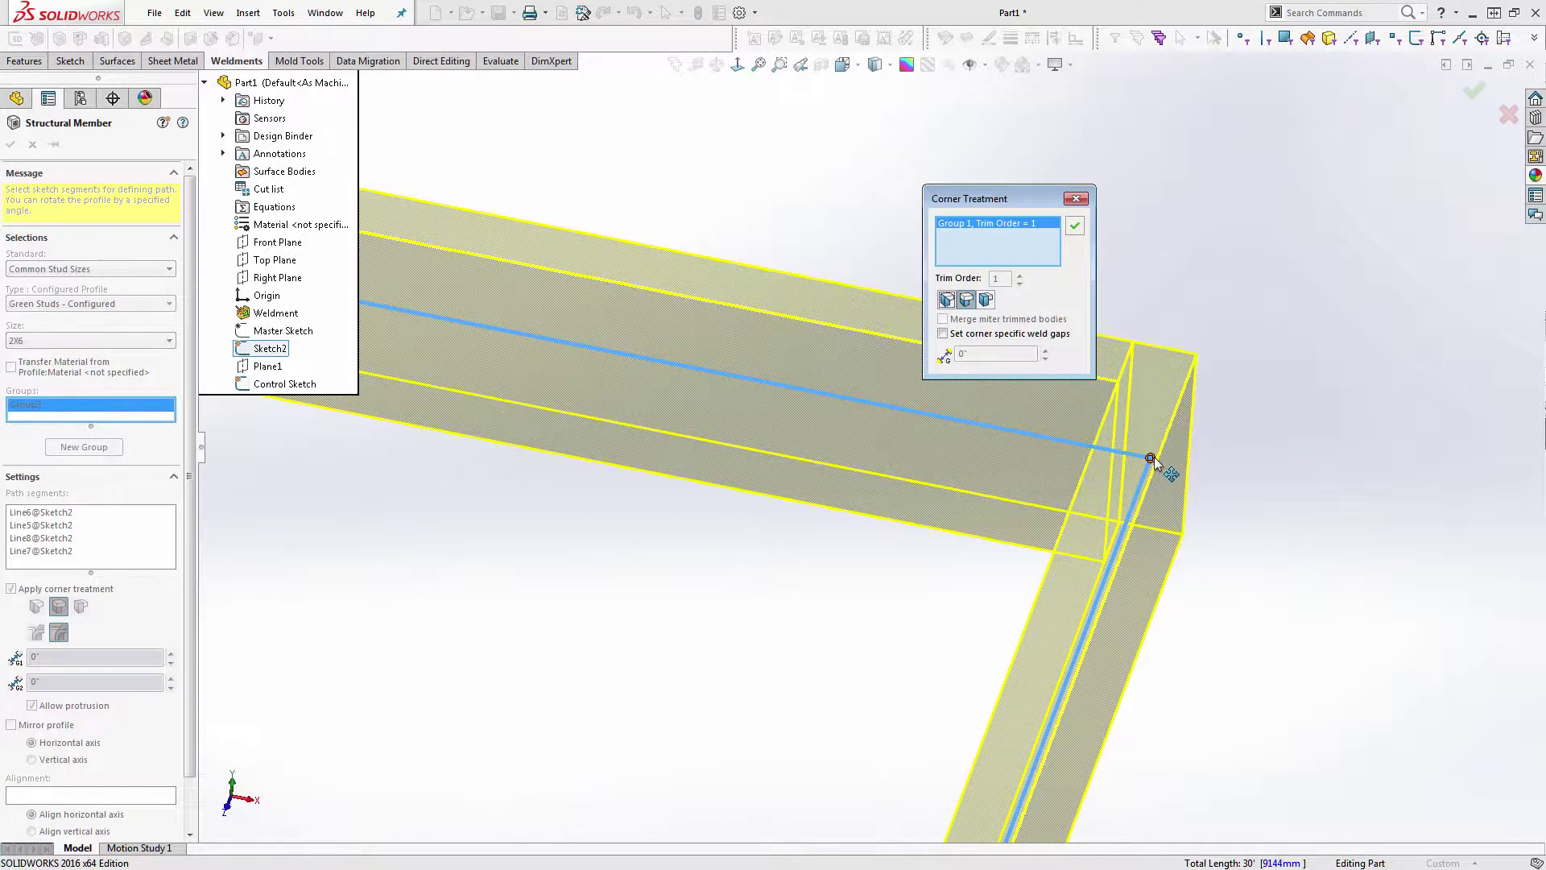
{"action": "left_click", "coordinate": [986, 300]}
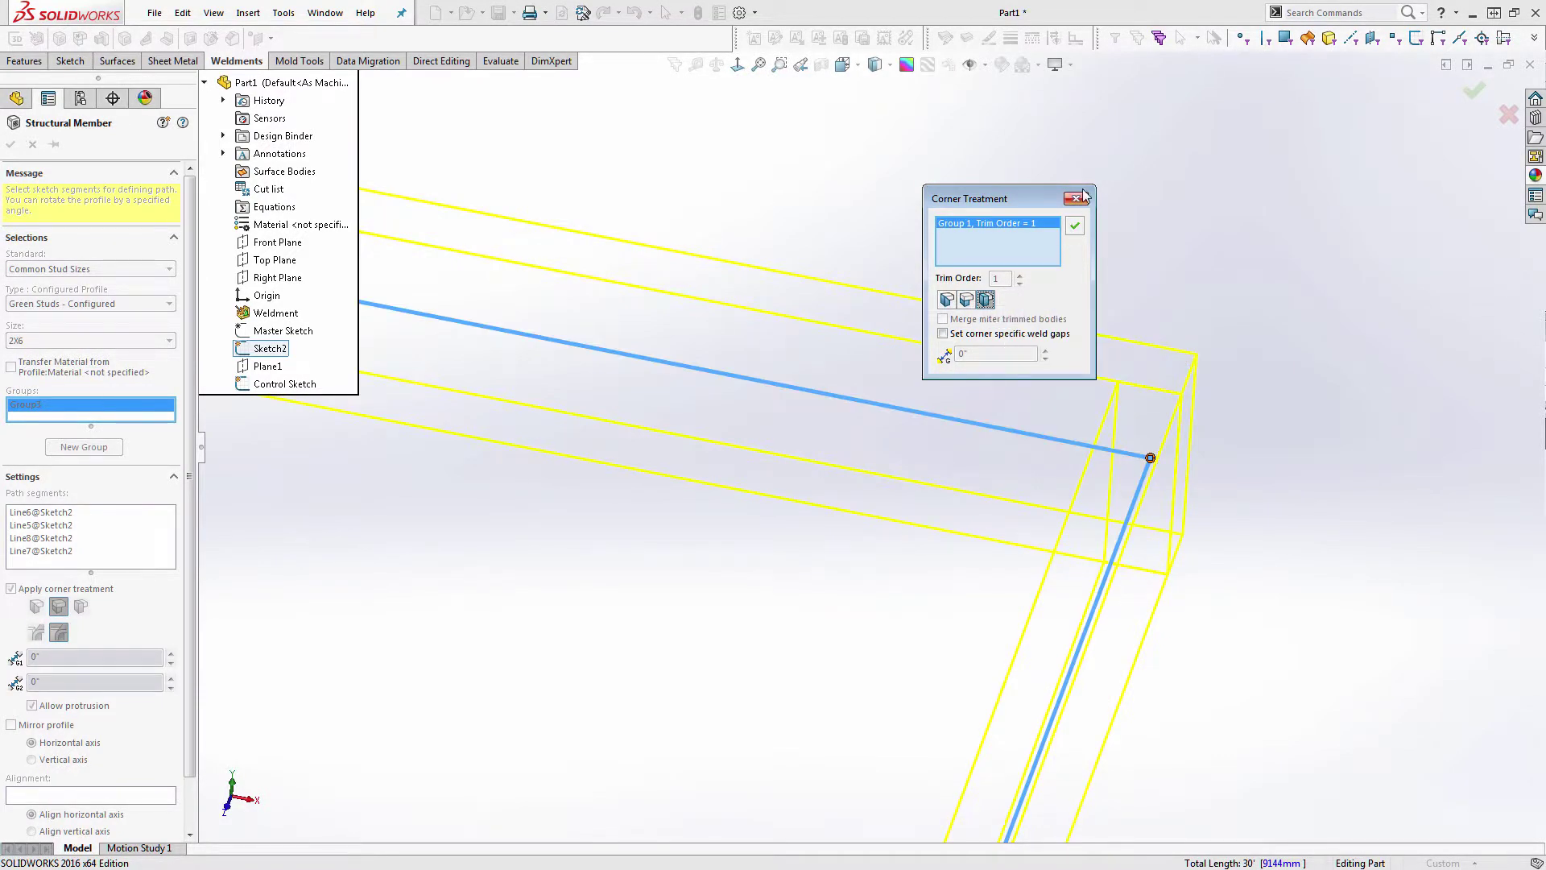
{"action": "left_click", "coordinate": [1076, 227]}
- Relocate the stud profile so its lower outer corner lies on the sketch path, and accept the structural member
{"action": "scroll", "coordinate": [969, 593], "scroll_direction": "up", "scroll_amount": 8}
{"action": "scroll", "coordinate": [846, 630], "scroll_direction": "down", "scroll_amount": 5}
{"action": "scroll", "coordinate": [872, 461], "scroll_direction": "down", "scroll_amount": 4}
{"action": "middle_click_drag", "start_coordinate": [789, 558], "coordinate": [838, 493]}
{"action": "scroll", "coordinate": [825, 494], "scroll_direction": "up", "scroll_amount": 12}
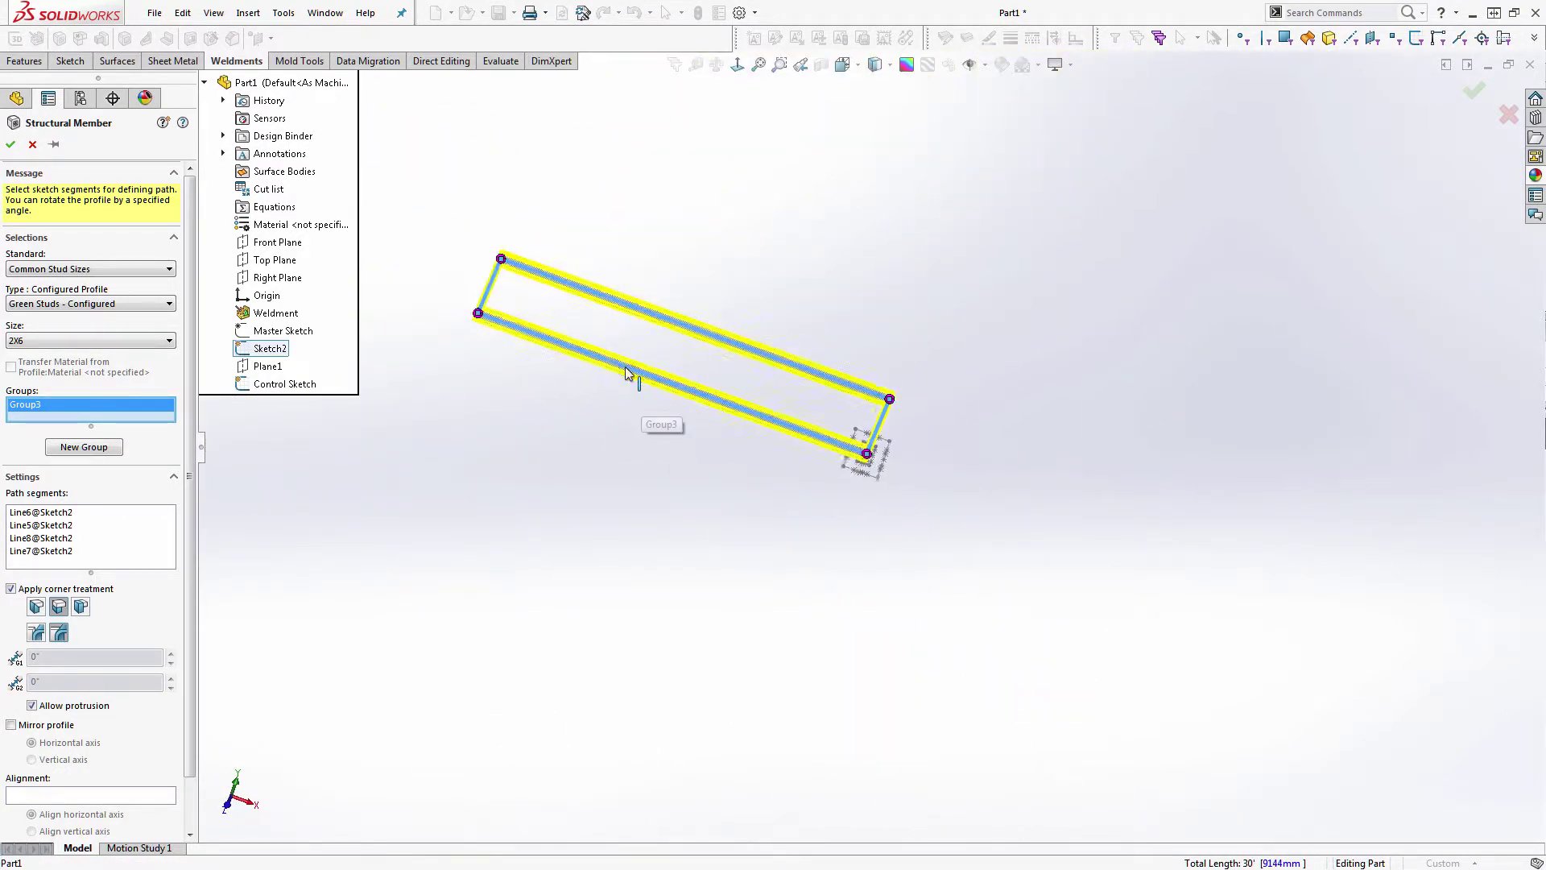
{"action": "scroll", "coordinate": [592, 328], "scroll_direction": "down", "scroll_amount": 8}
{"action": "middle_click_drag", "start_coordinate": [771, 456], "coordinate": [729, 367]}
{"action": "scroll", "coordinate": [64, 737], "scroll_direction": "down", "scroll_amount": 1}
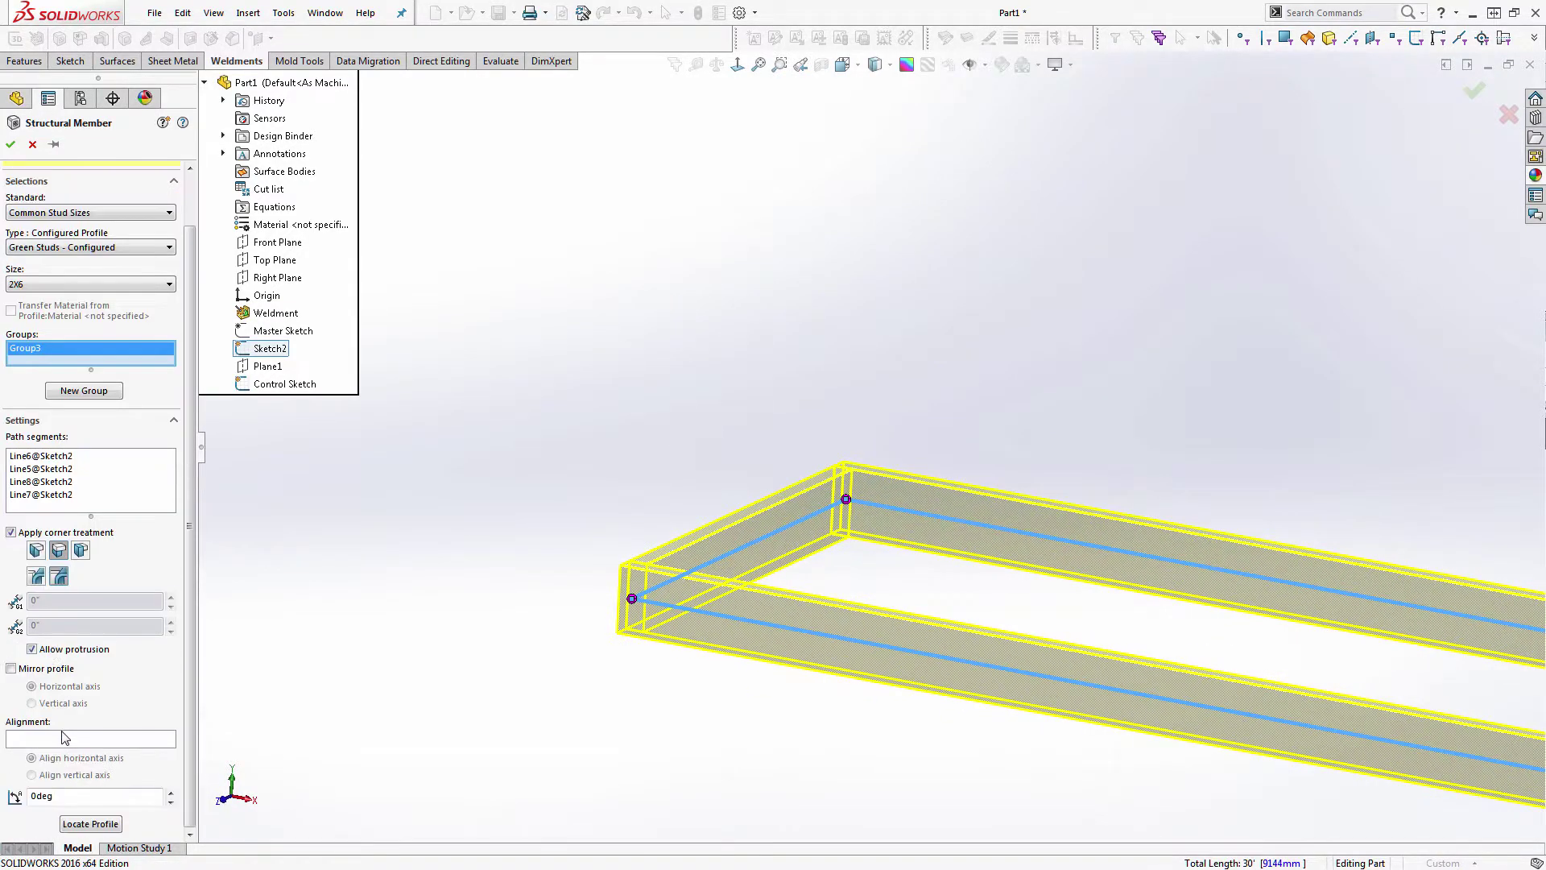
{"action": "left_click", "coordinate": [90, 824]}
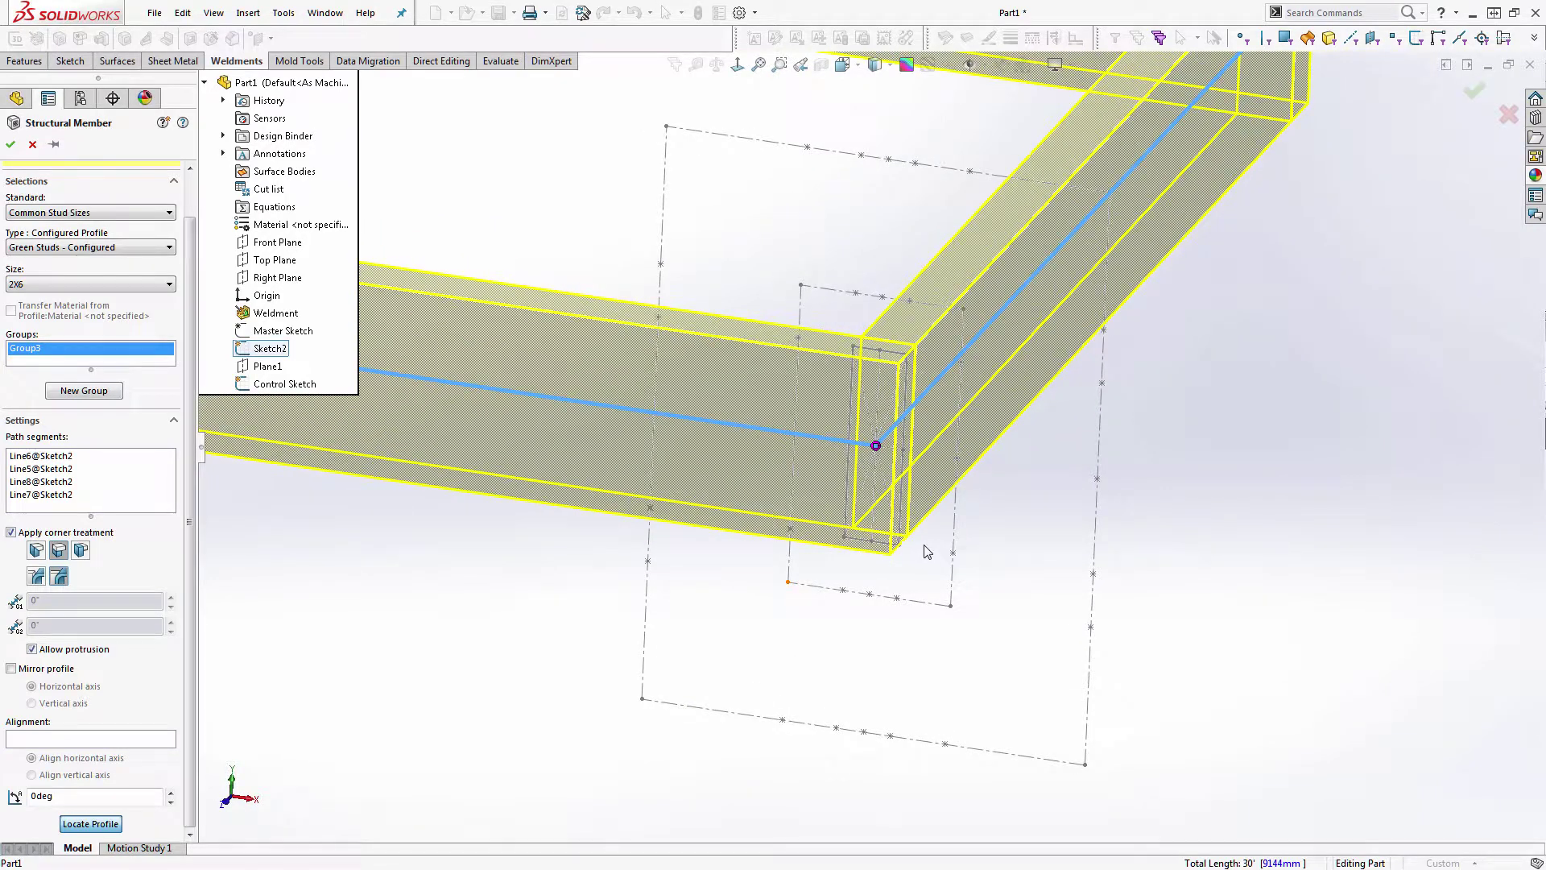
{"action": "left_click", "coordinate": [899, 543]}
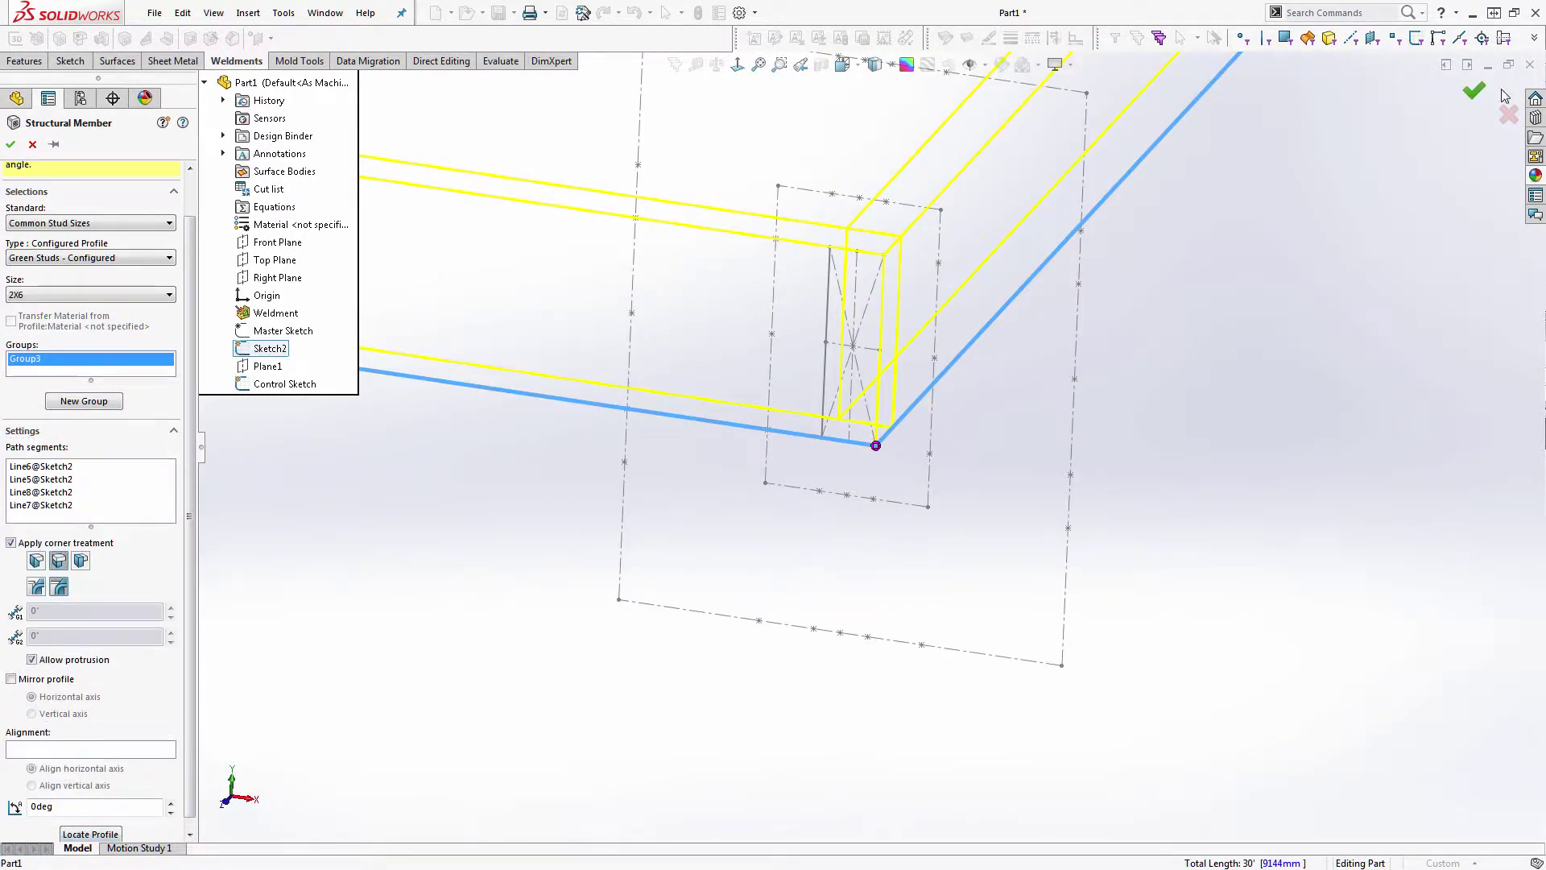
{"action": "left_click", "coordinate": [1474, 97]}
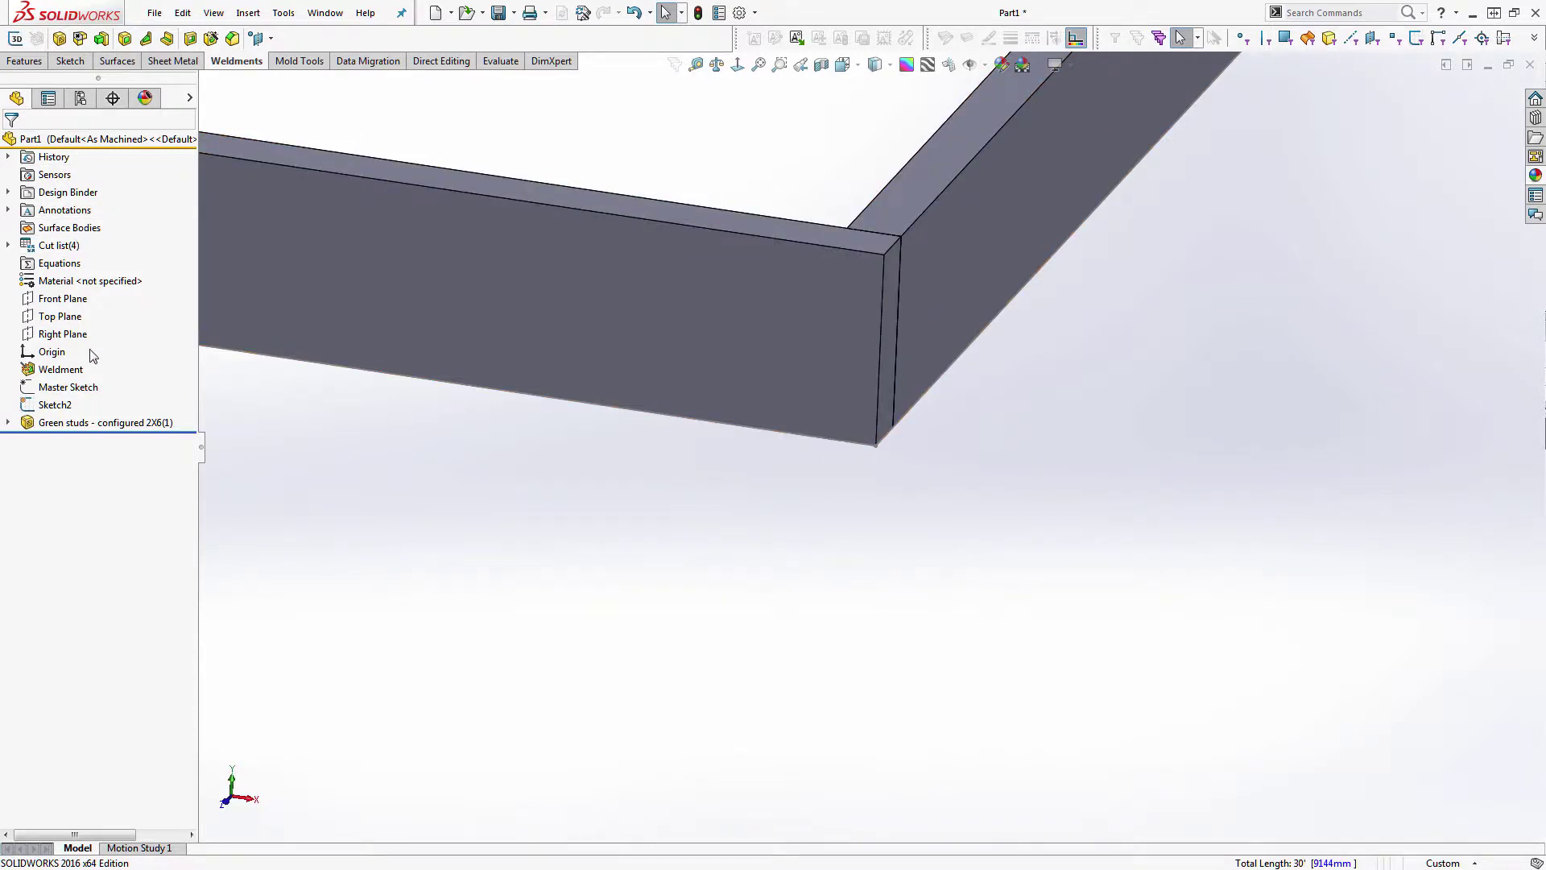
- Assign the Pine material from the Woods category of SOLIDWORKS Materials to the part
{"action": "right_click", "coordinate": [113, 285]}
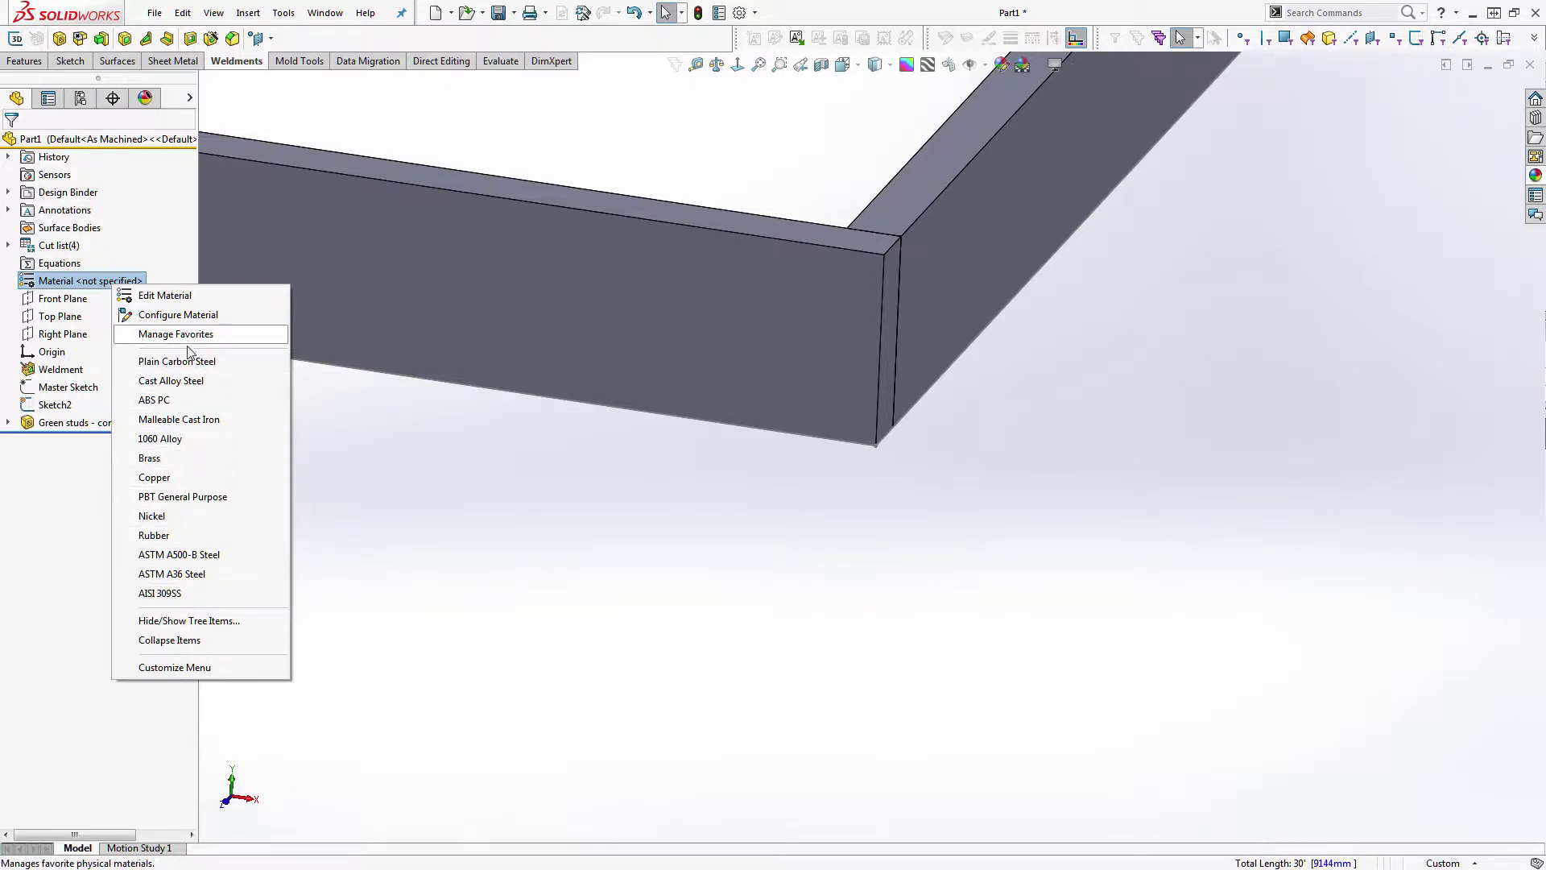
{"action": "left_click", "coordinate": [177, 297]}
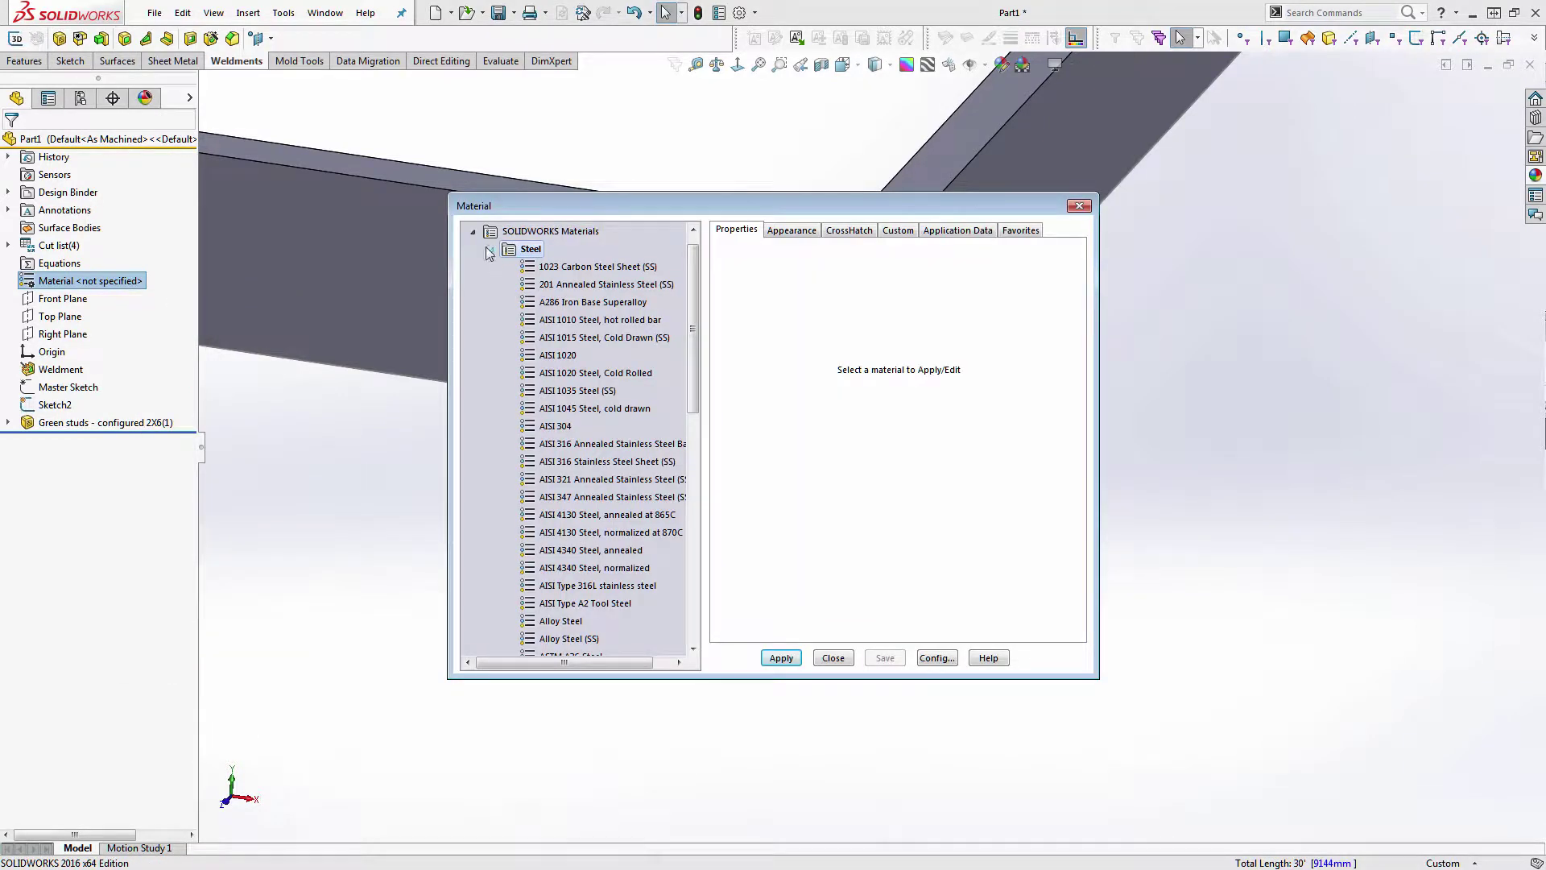
{"action": "left_click", "coordinate": [491, 251]}
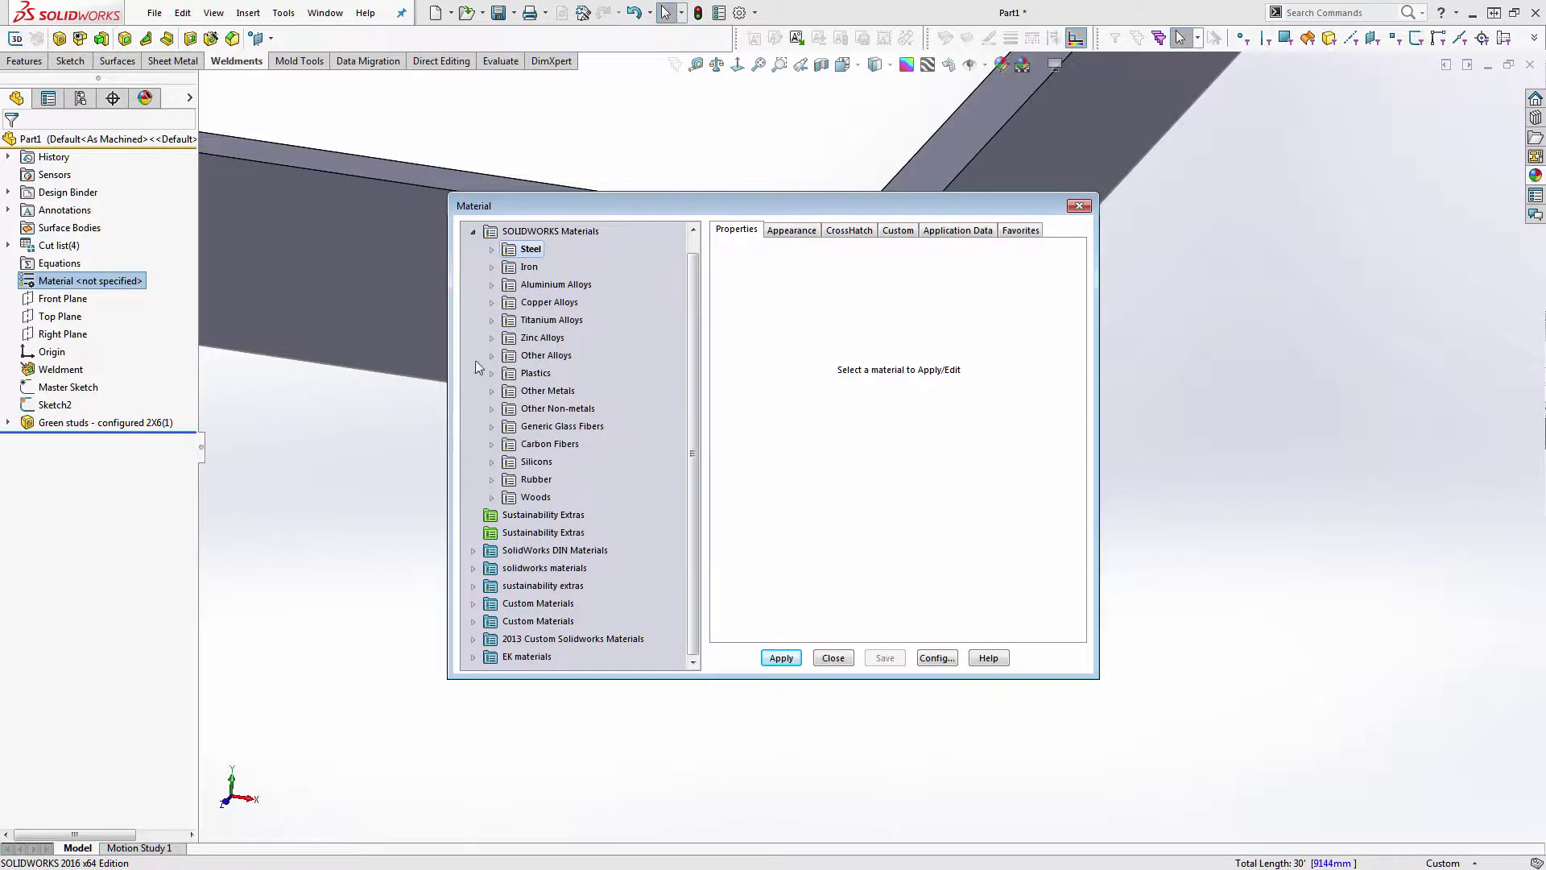
{"action": "left_click", "coordinate": [492, 497]}
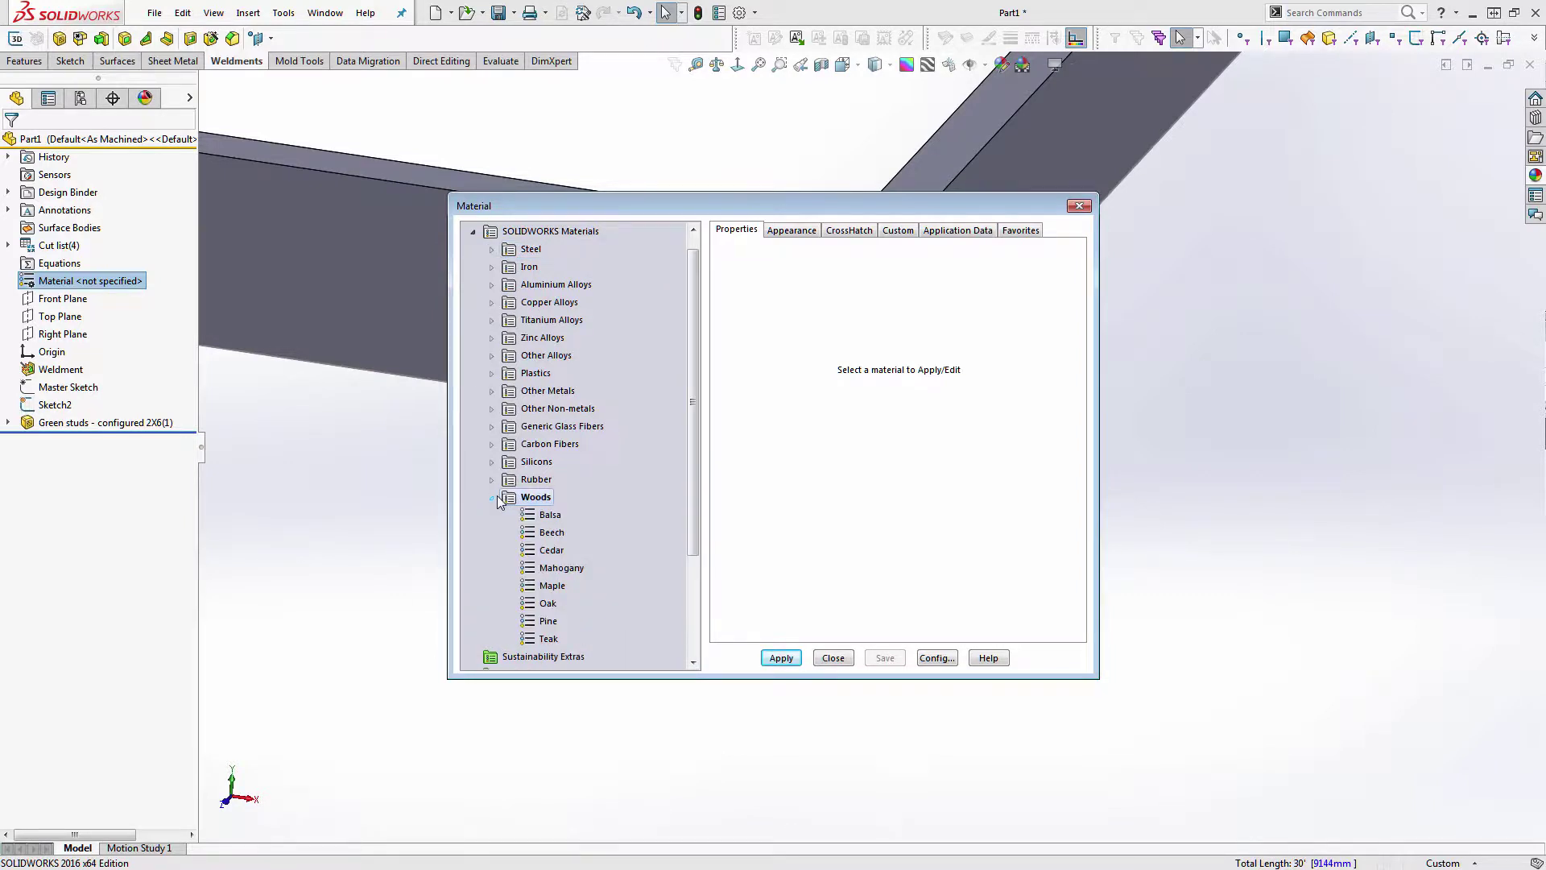
{"action": "left_click", "coordinate": [529, 623]}
{"action": "left_click", "coordinate": [781, 658]}
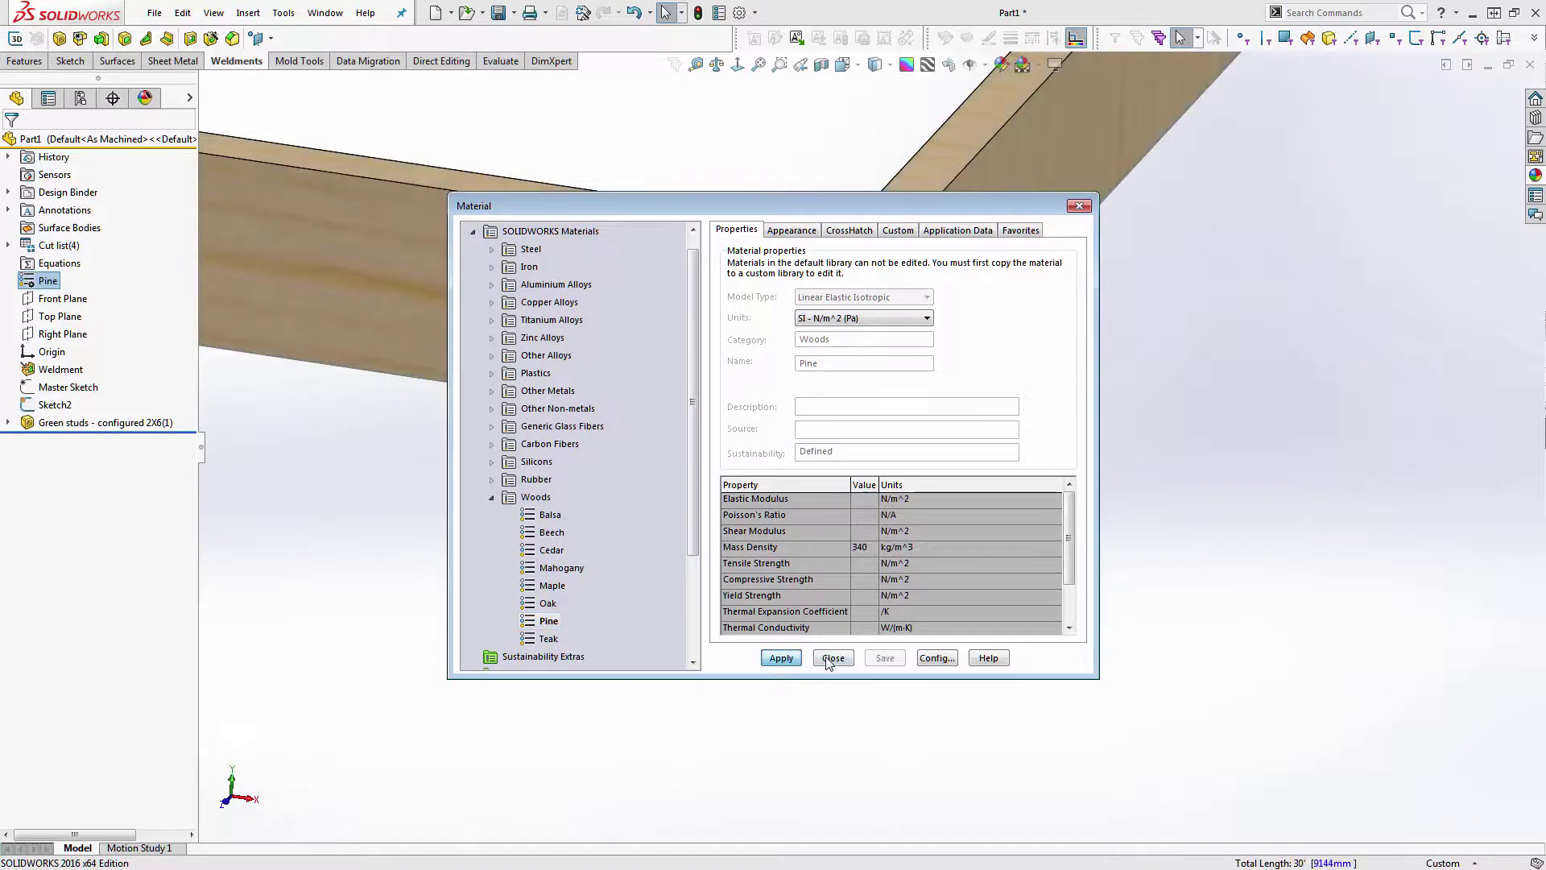
{"action": "left_click", "coordinate": [829, 664]}
- Hide Sketch2, the converted rectangle under the stud frame
{"action": "scroll", "coordinate": [901, 577], "scroll_direction": "up", "scroll_amount": 10}
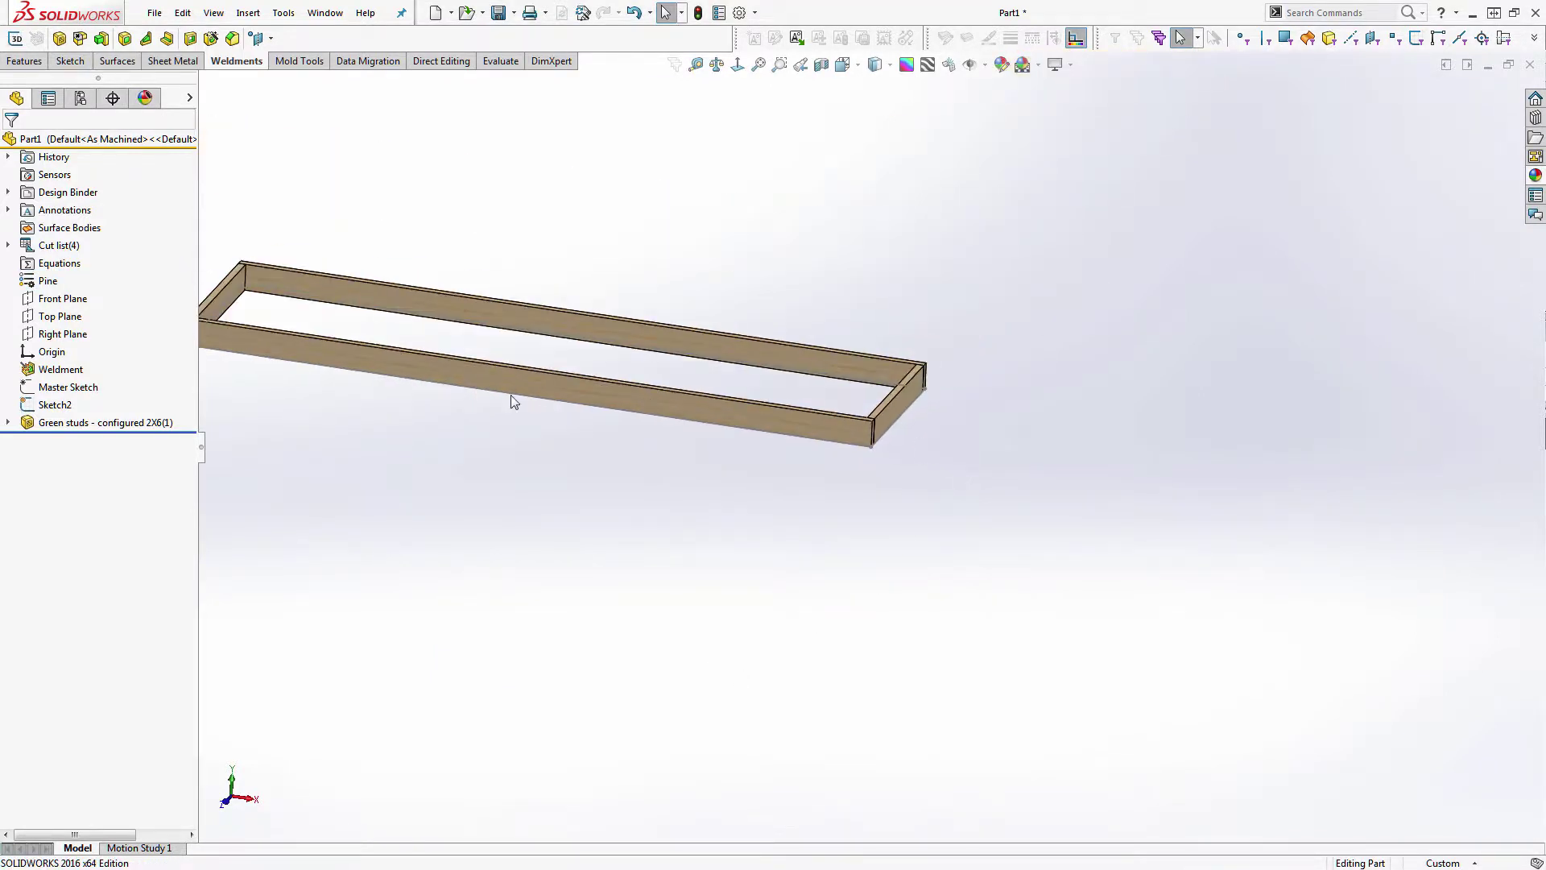
{"action": "scroll", "coordinate": [213, 379], "scroll_direction": "down", "scroll_amount": 3}
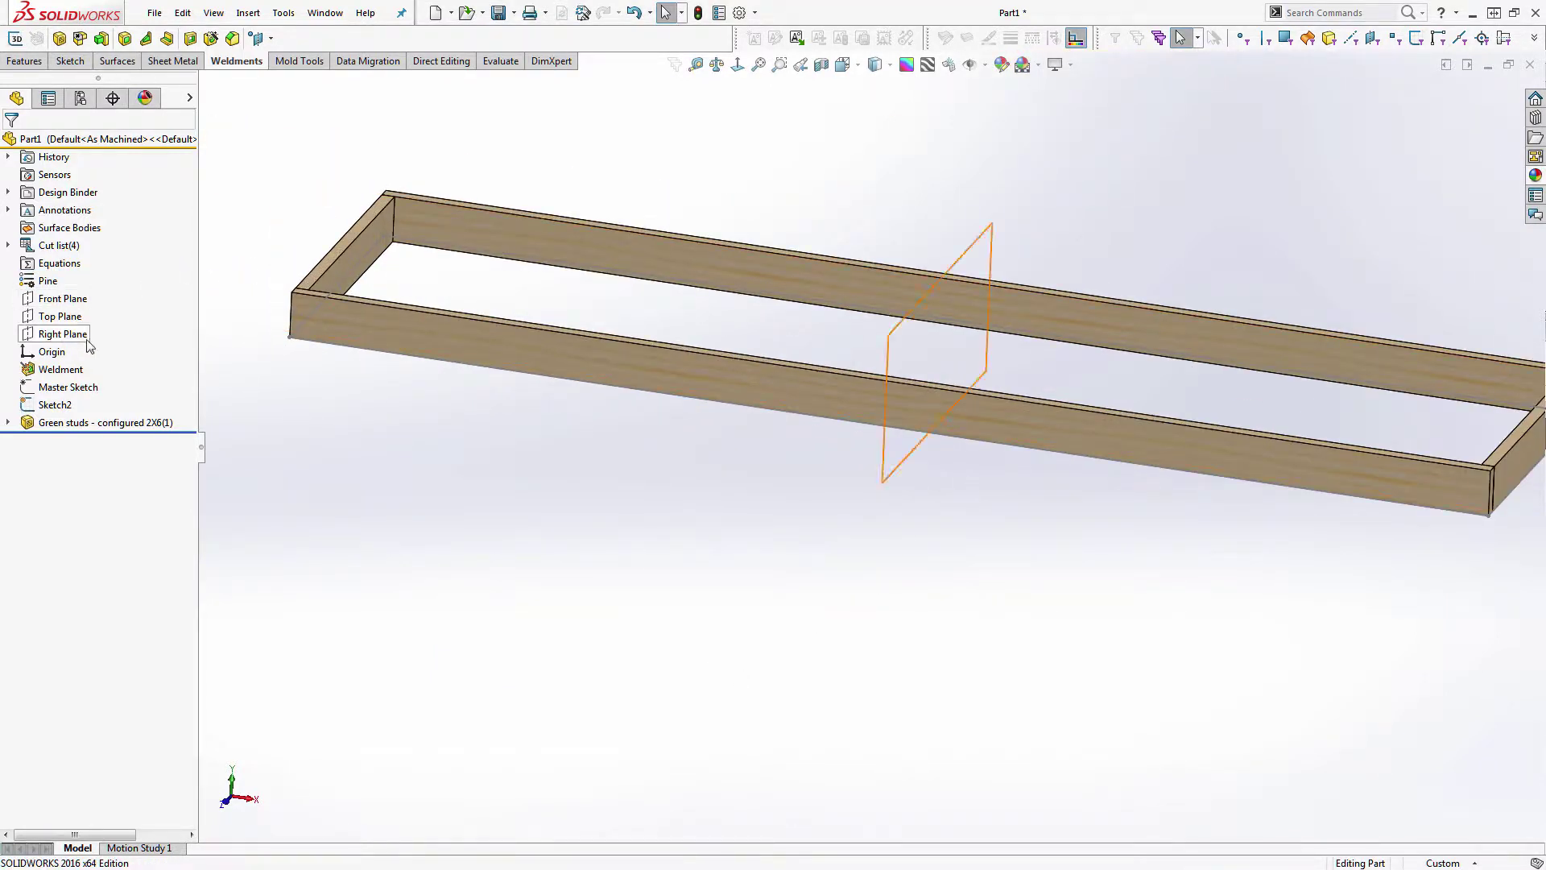
{"action": "left_click", "coordinate": [55, 405]}
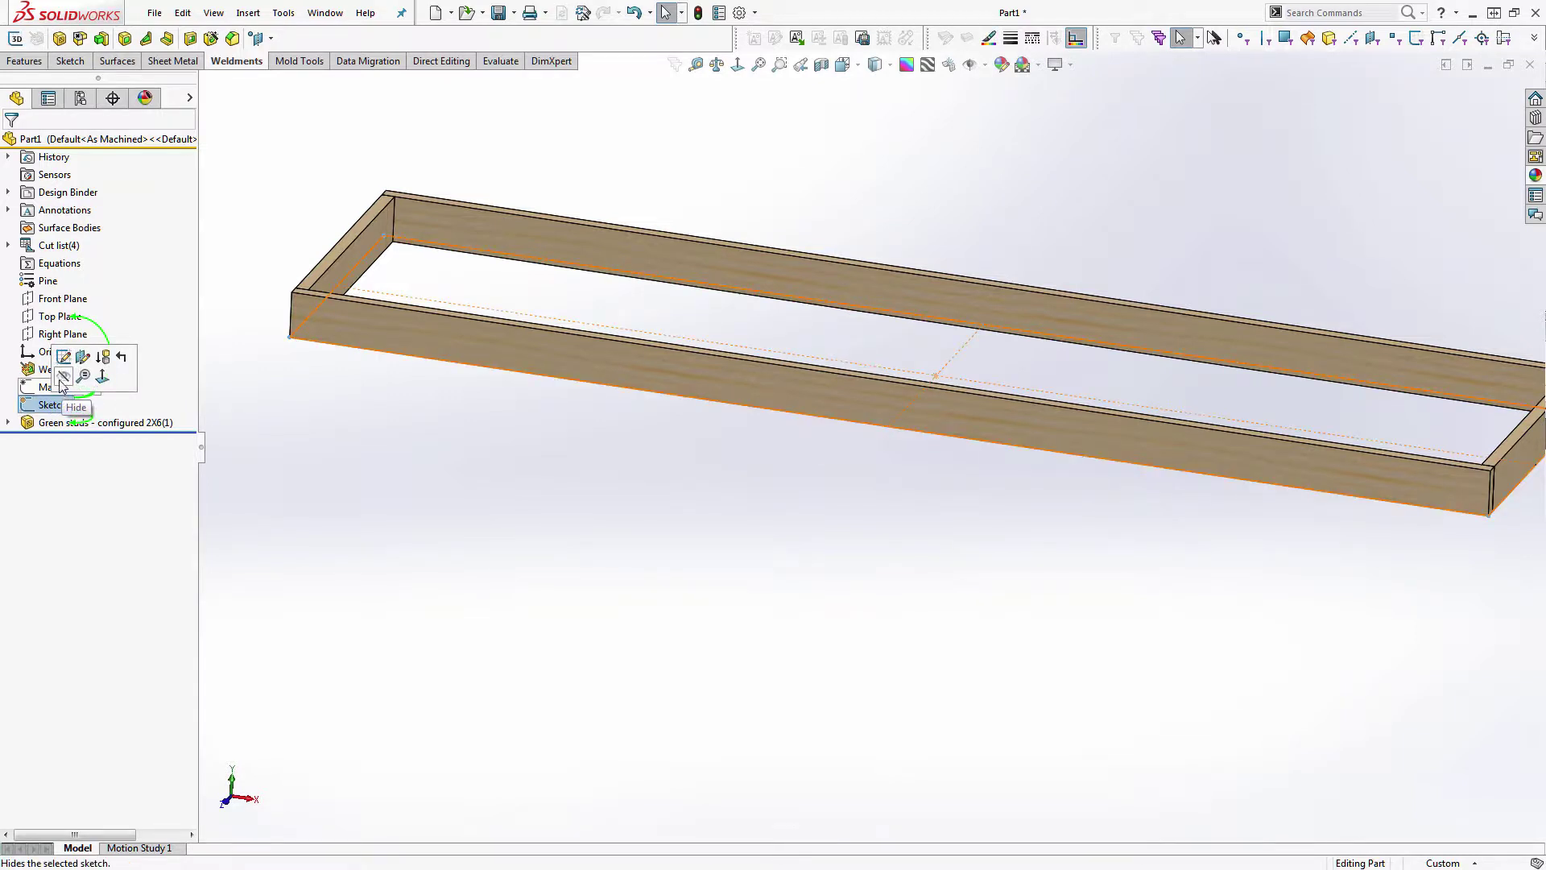
{"action": "left_click", "coordinate": [63, 377]}
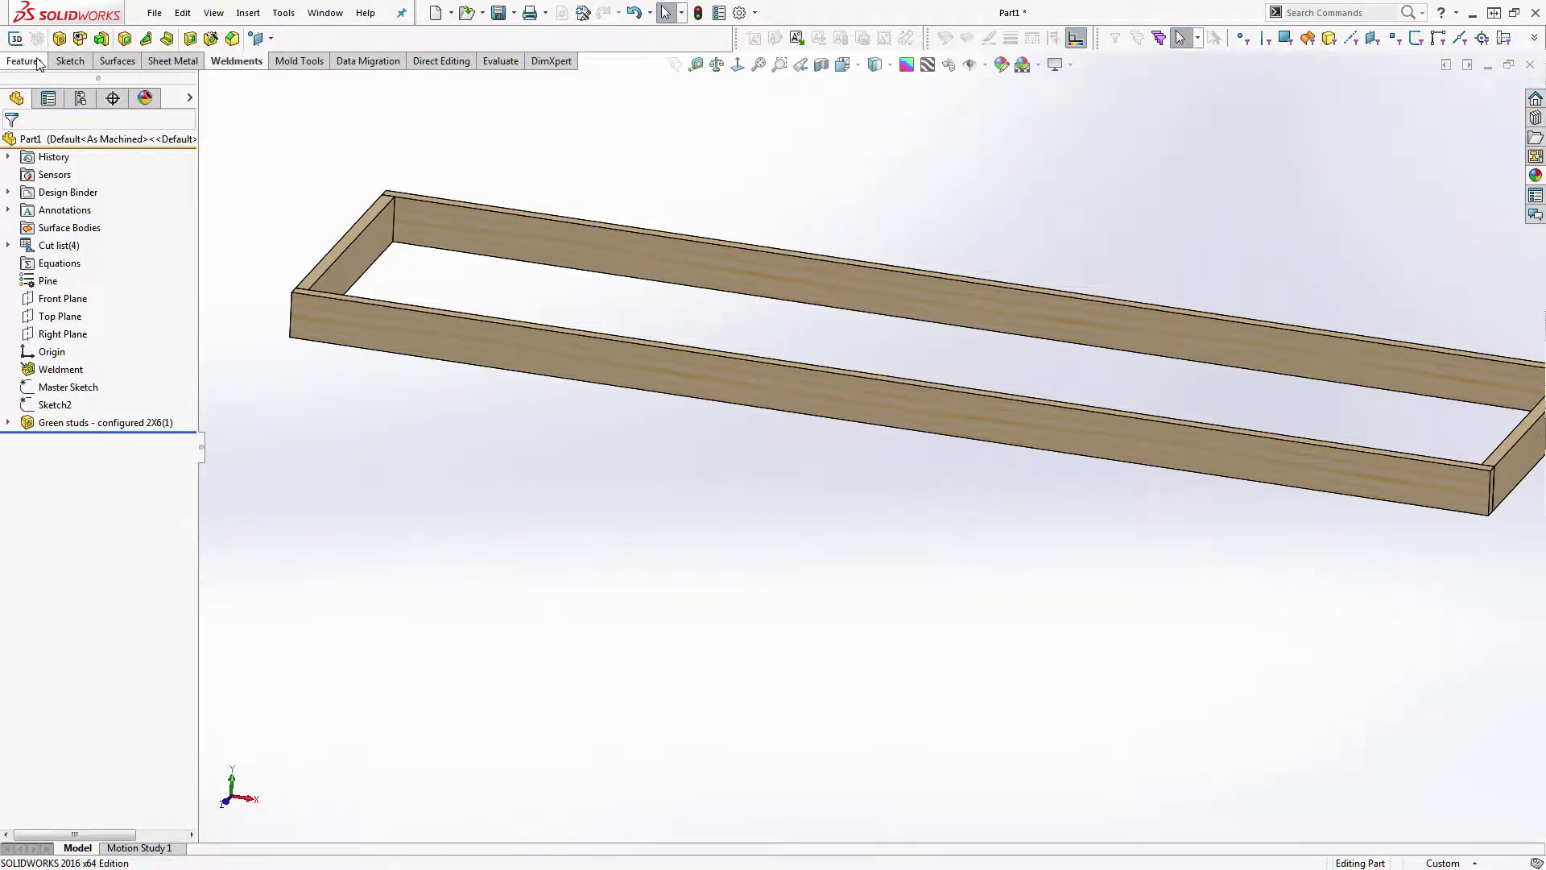
- Set up a linear pattern of the four stud bodies with the Top Plane as Direction 1 and 5 instances
{"action": "left_click", "coordinate": [24, 61]}
{"action": "left_click", "coordinate": [294, 37]}
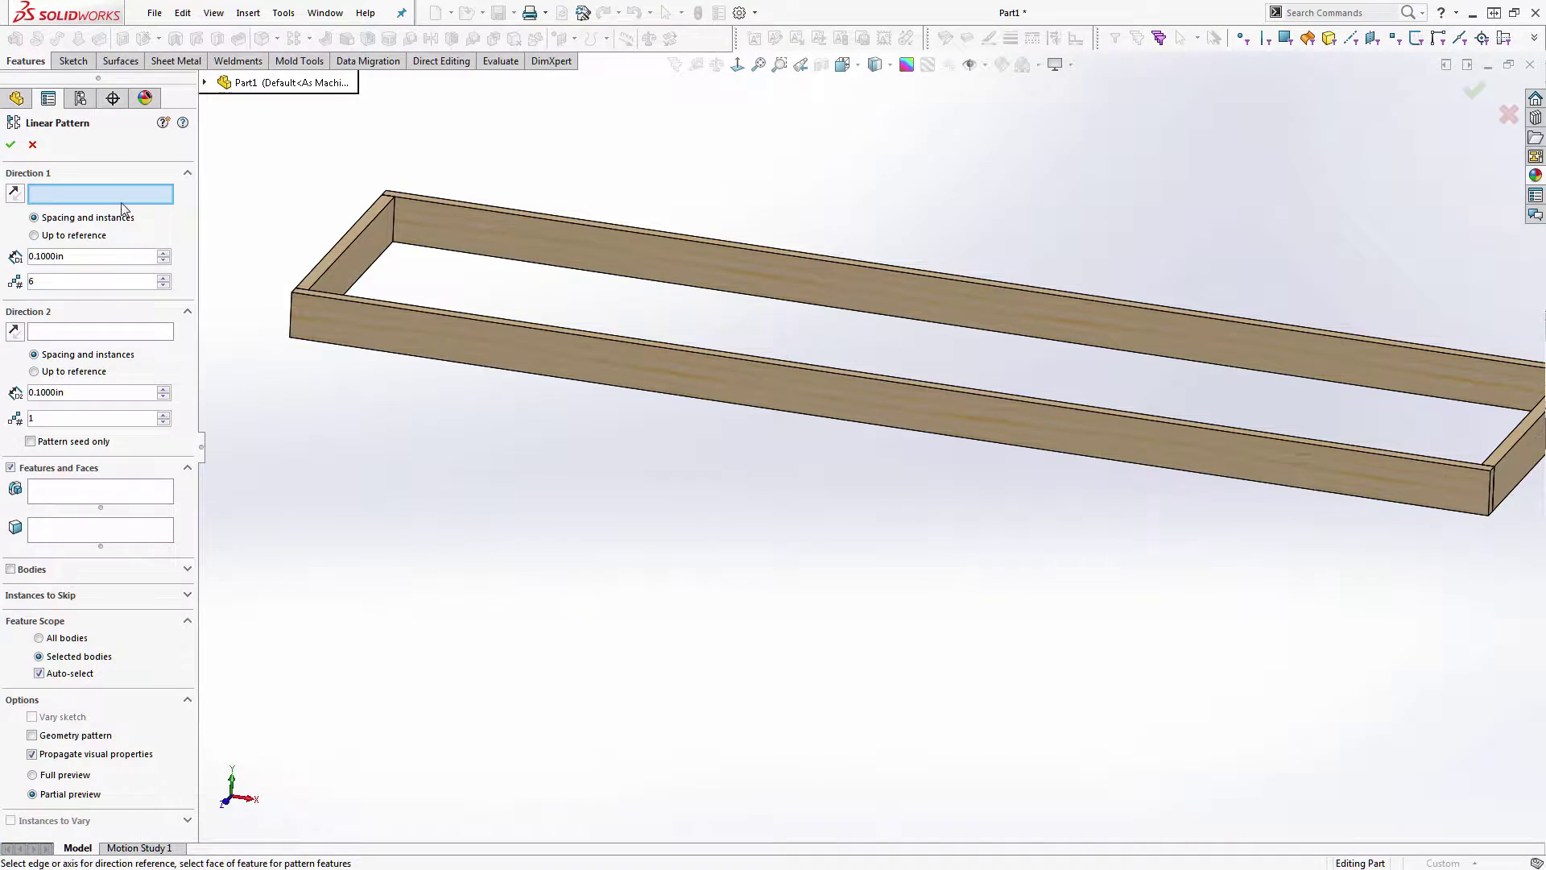
{"action": "left_click", "coordinate": [291, 312]}
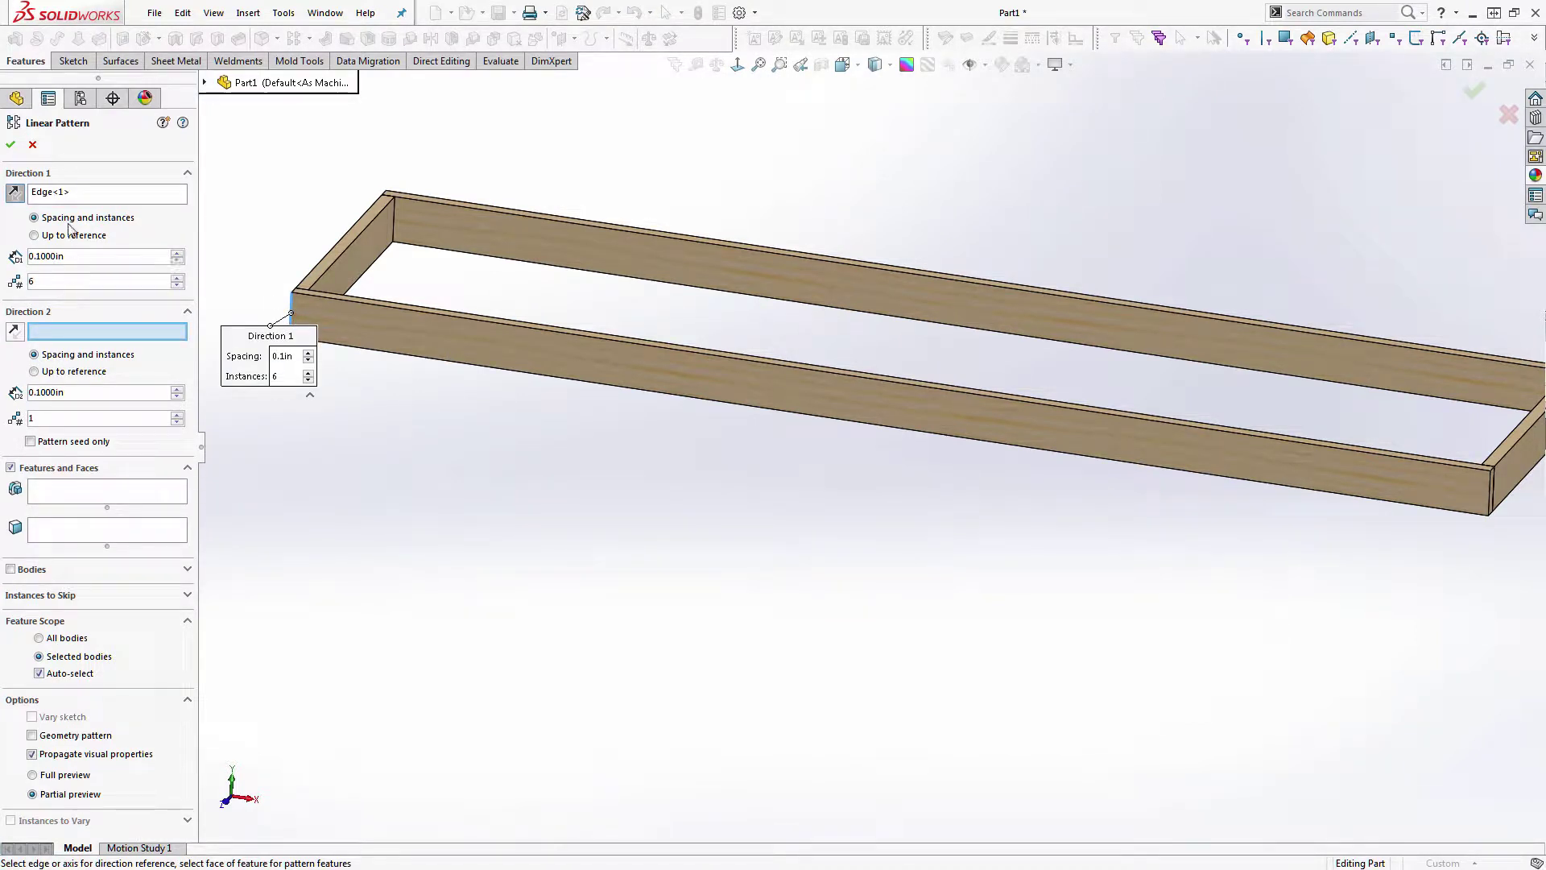
{"action": "left_click", "coordinate": [85, 192]}
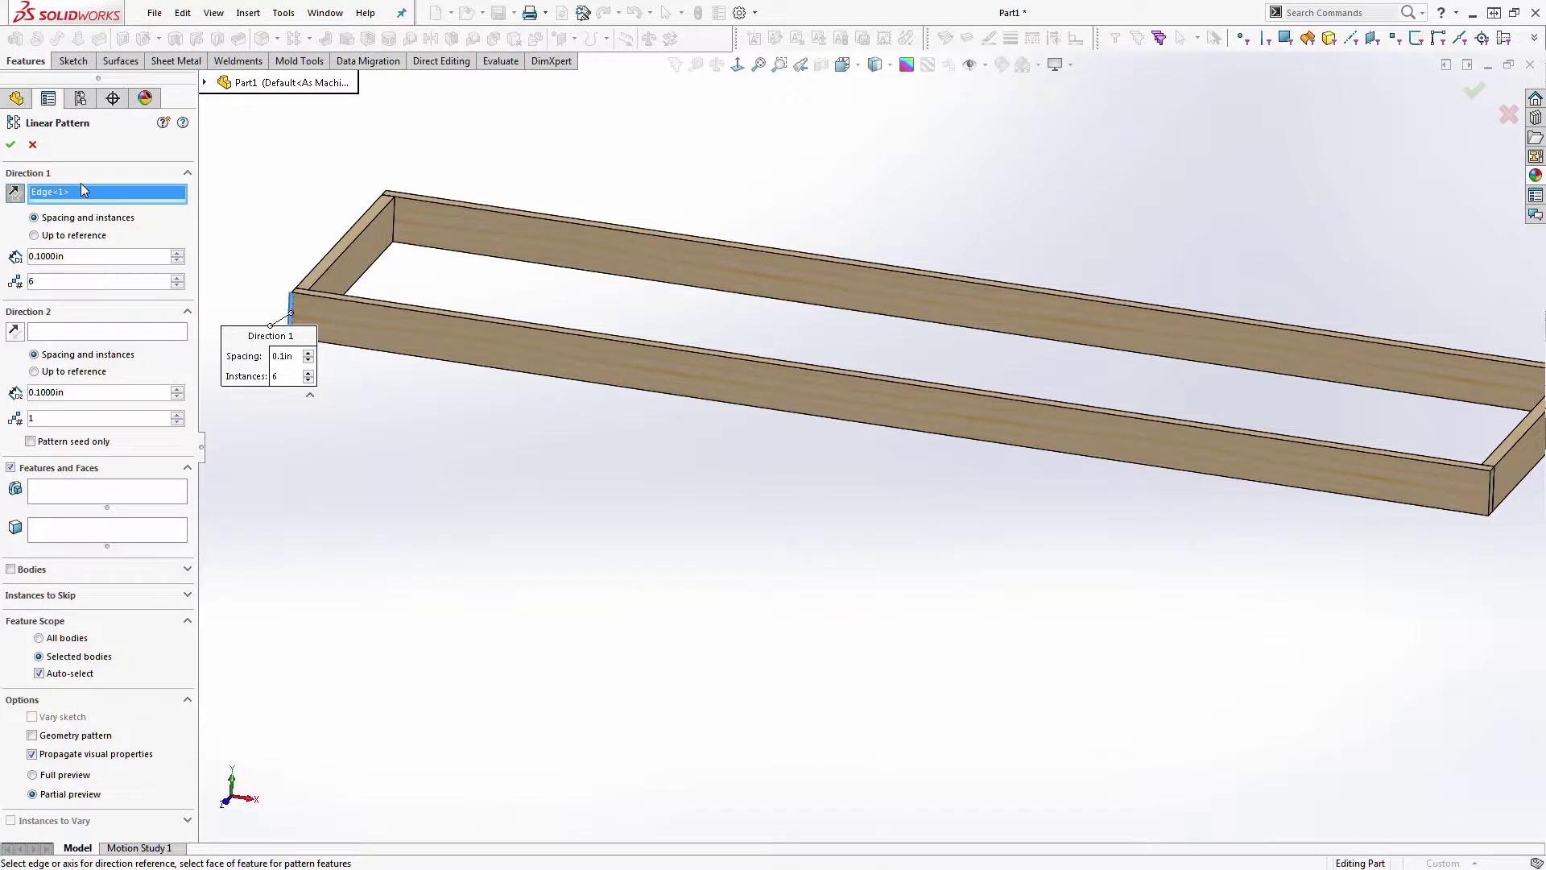
{"action": "left_click", "coordinate": [205, 83]}
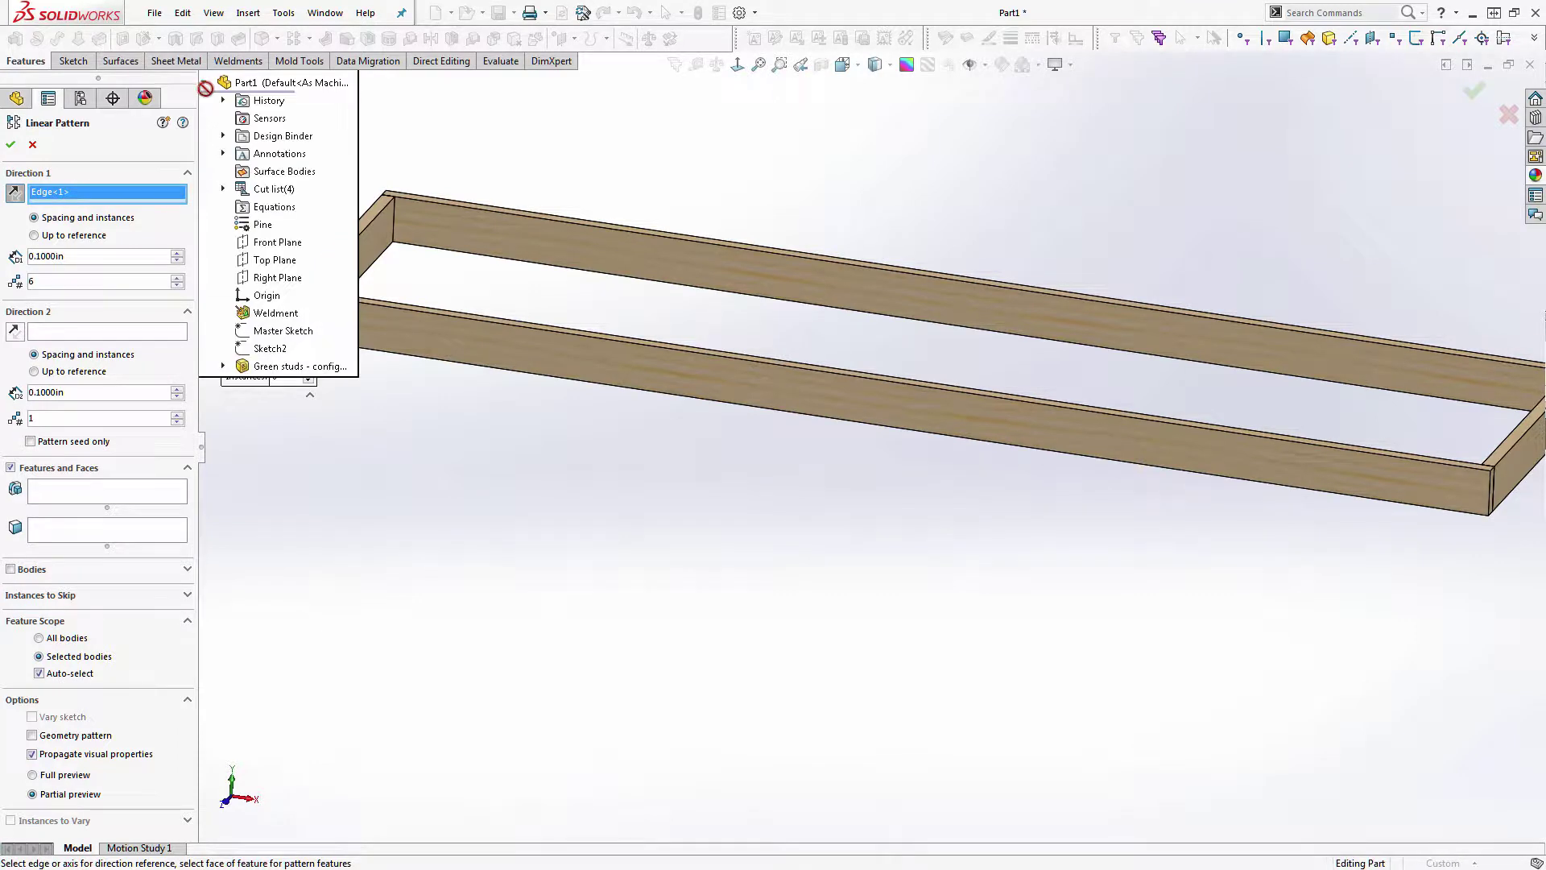
{"action": "left_click", "coordinate": [288, 260]}
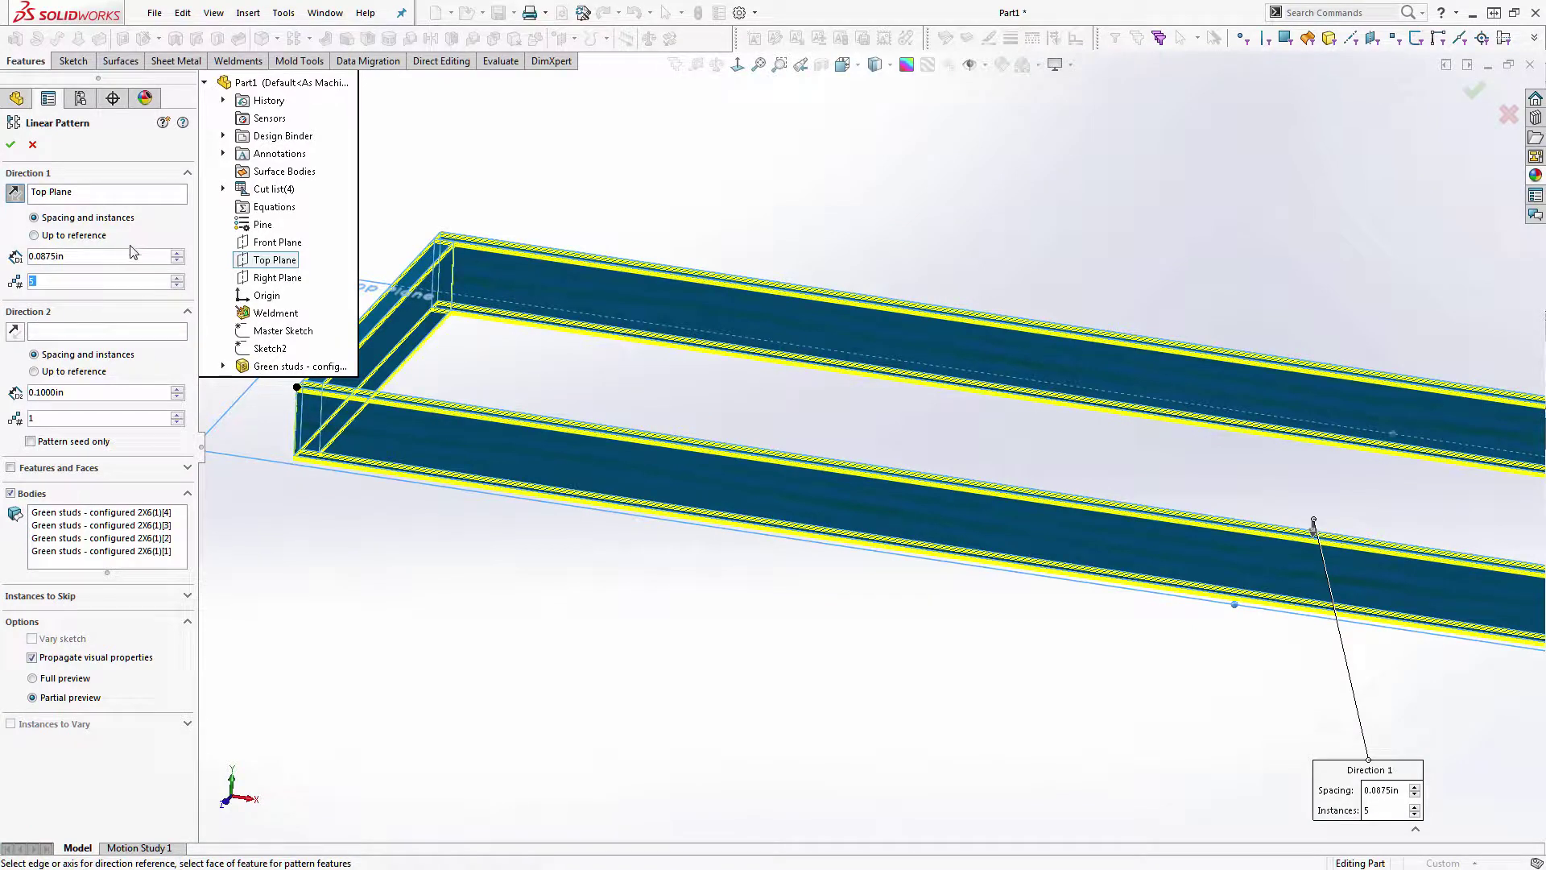
- Set the pattern spacing to 5.5 in, reverse its direction so the courses stack upward, and accept the pattern
{"action": "left_click", "coordinate": [102, 256]}
{"action": "type", "text": "5.05"}
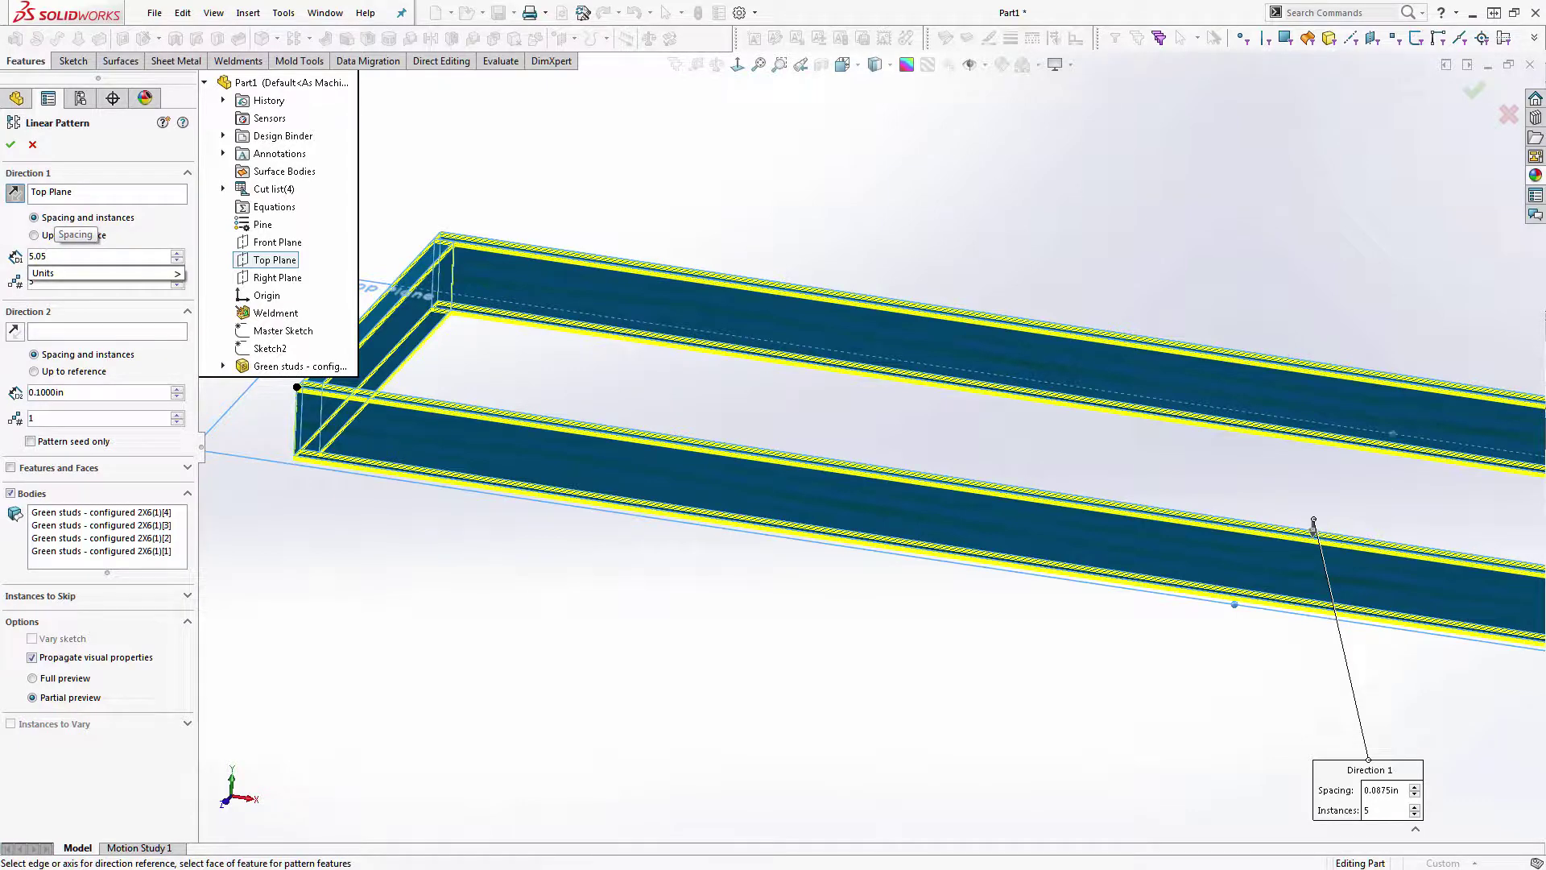
{"action": "key", "text": "BackSpace"}
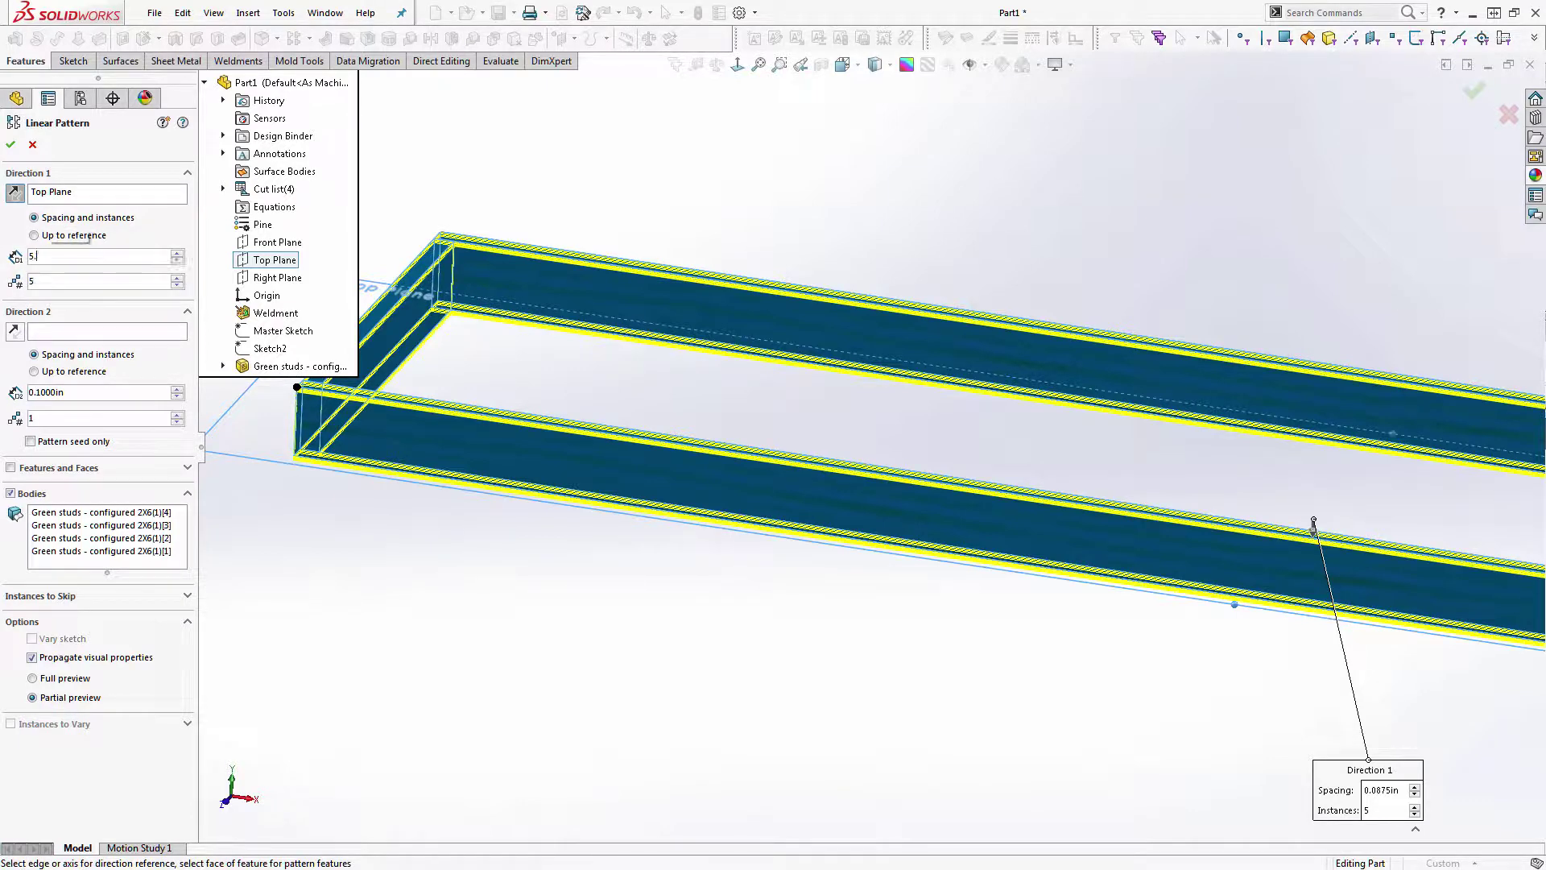
{"action": "type", "text": "5"}
{"action": "key", "text": "Return"}
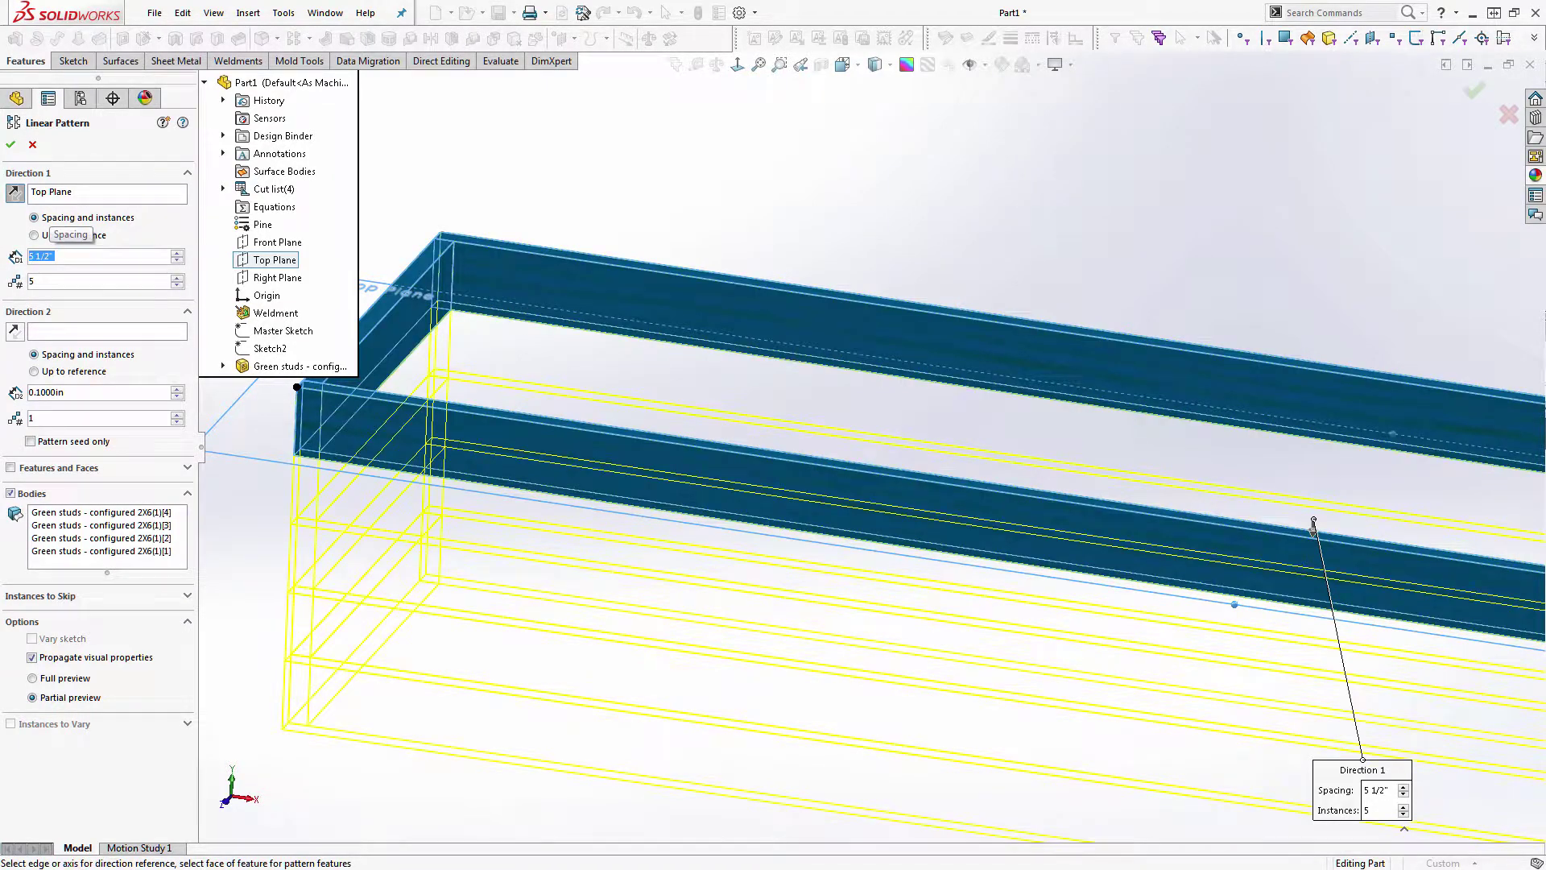
{"action": "left_click", "coordinate": [14, 195]}
{"action": "left_click", "coordinate": [11, 144]}
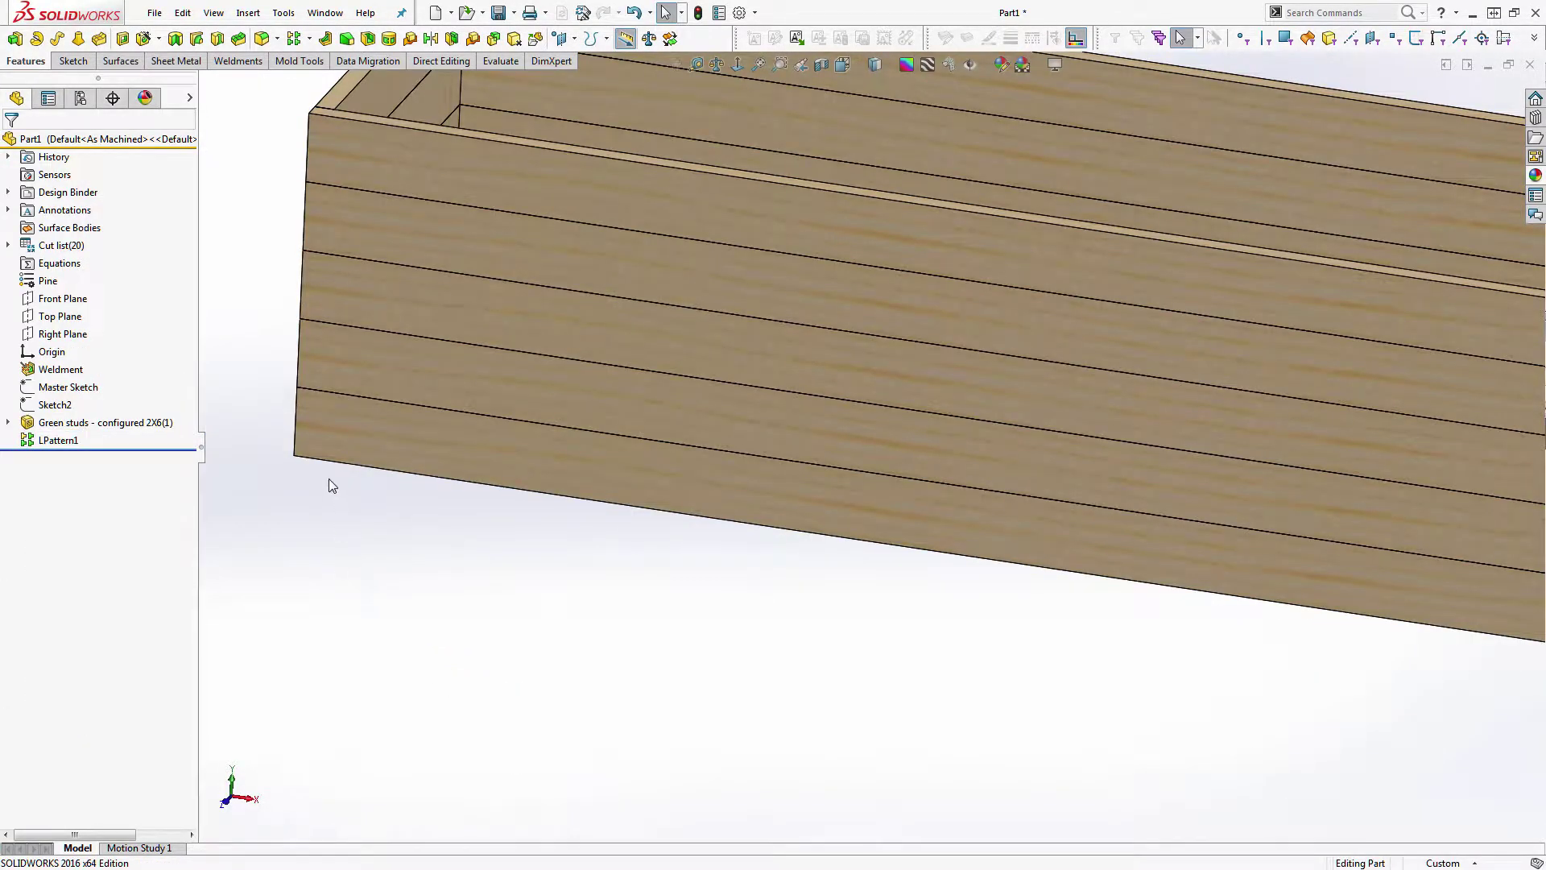
{"action": "scroll", "coordinate": [330, 480], "scroll_direction": "up", "scroll_amount": 7}
{"action": "scroll", "coordinate": [1366, 421], "scroll_direction": "down", "scroll_amount": 4}
{"action": "mouse_move", "coordinate": [857, 529]}
{"action": "middle_mouse_down"}
{"action": "mouse_move", "coordinate": [832, 504]}
{"action": "mouse_move", "coordinate": [860, 522]}
{"action": "middle_mouse_up"}
{"action": "scroll", "coordinate": [935, 486], "scroll_direction": "up", "scroll_amount": 5}
{"action": "scroll", "coordinate": [341, 379], "scroll_direction": "down", "scroll_amount": 5}
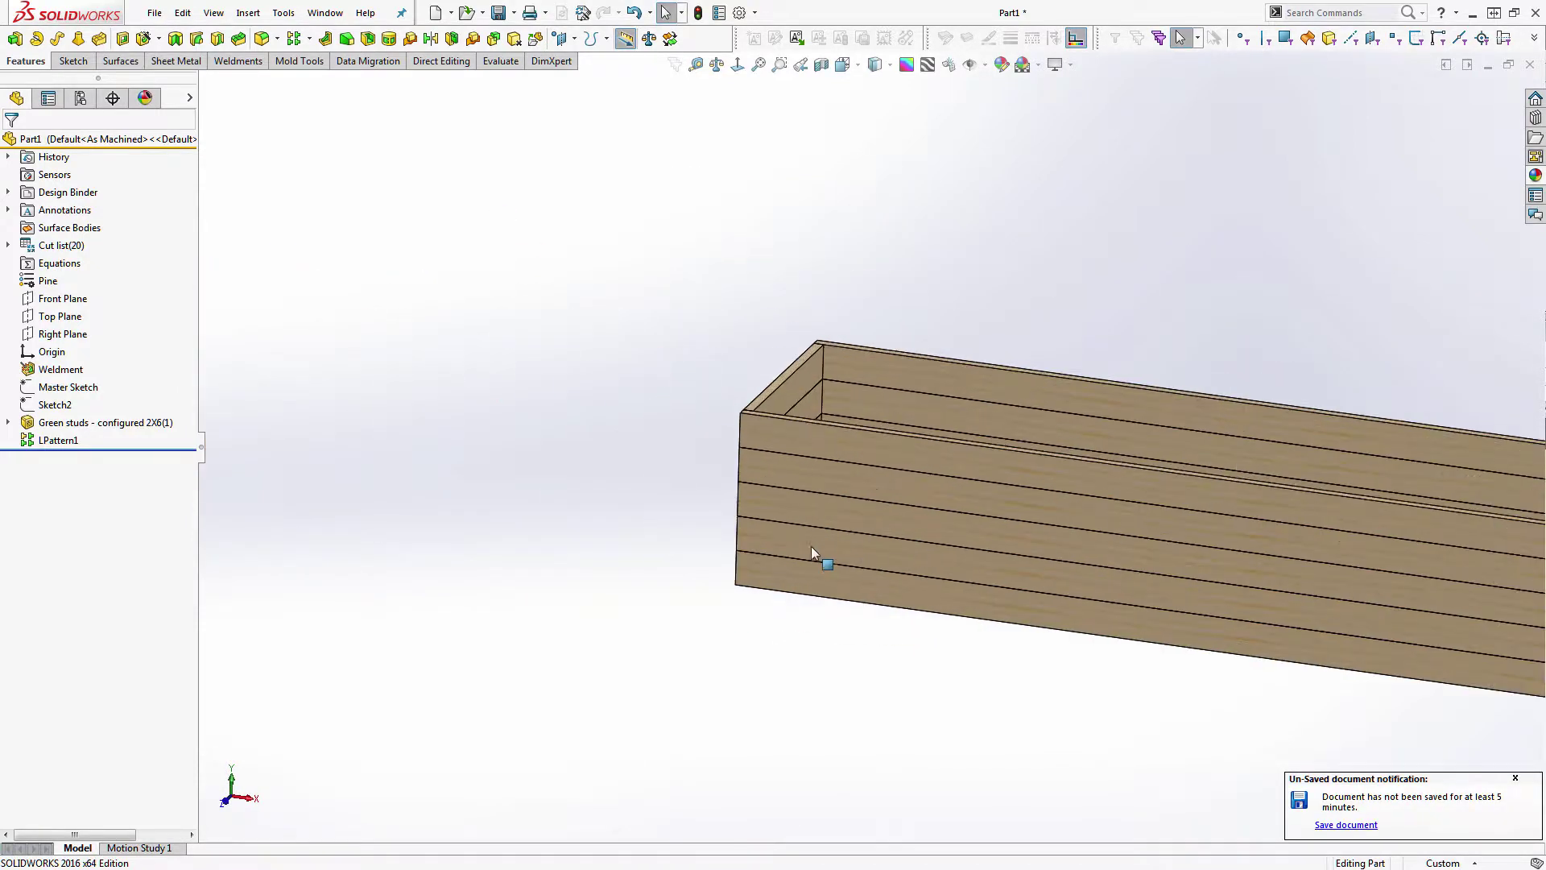
- Link the linear pattern's spacing by equation to the stud profile's "Depth@Control Sketch" dimension and accept the change
{"action": "left_click", "coordinate": [8, 422]}
{"action": "left_click", "coordinate": [46, 545]}
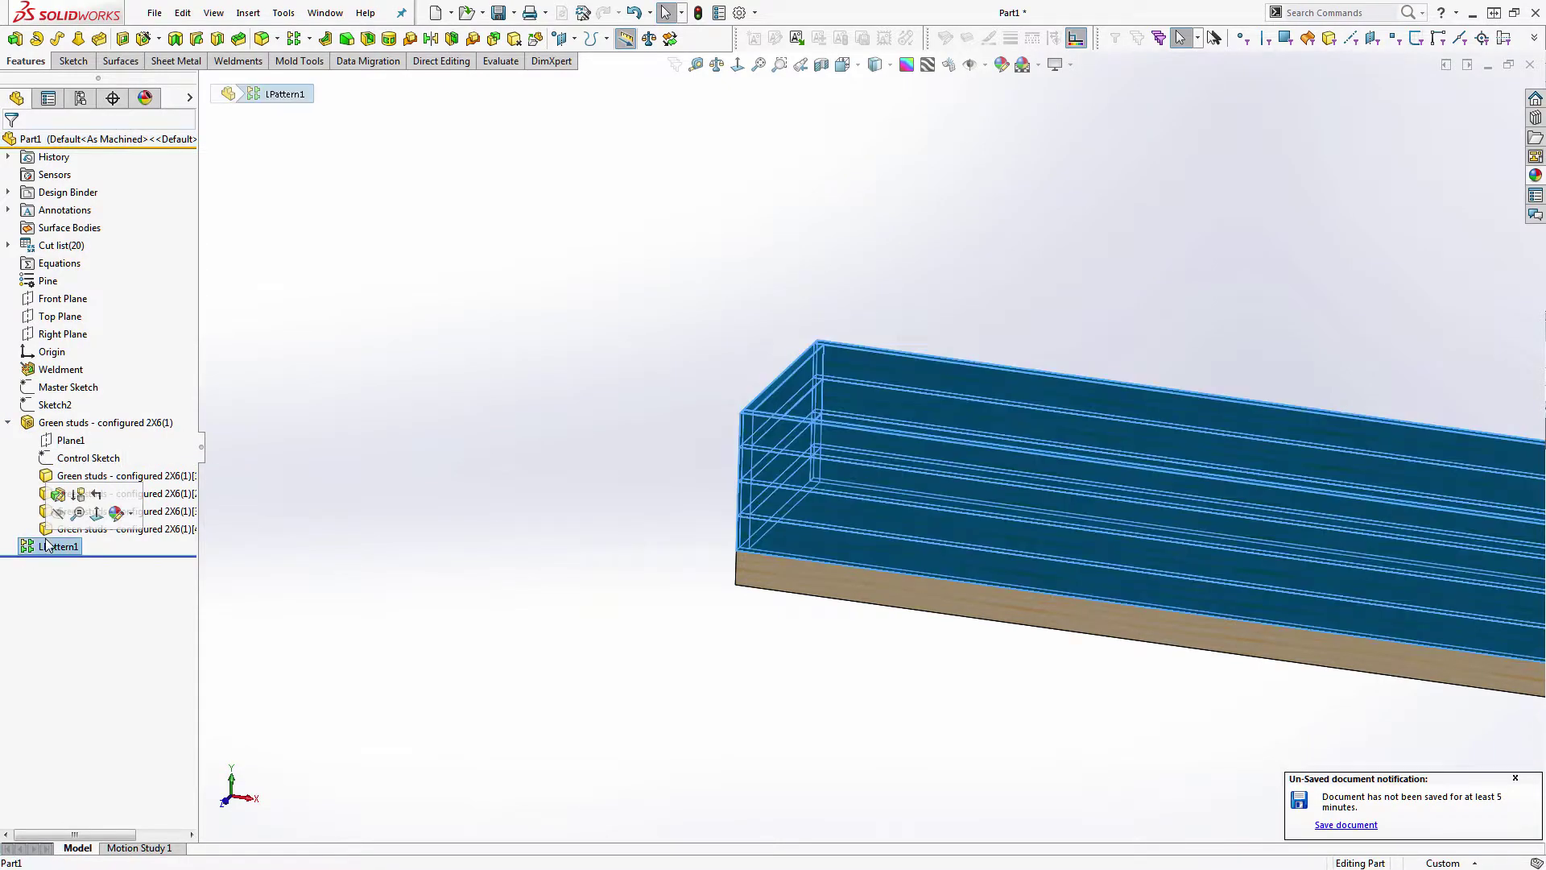
{"action": "scroll", "coordinate": [810, 476], "scroll_direction": "up", "scroll_amount": 3}
{"action": "scroll", "coordinate": [1244, 514], "scroll_direction": "down", "scroll_amount": 6}
{"action": "middle_click_drag", "start_coordinate": [1245, 514], "coordinate": [1337, 503]}
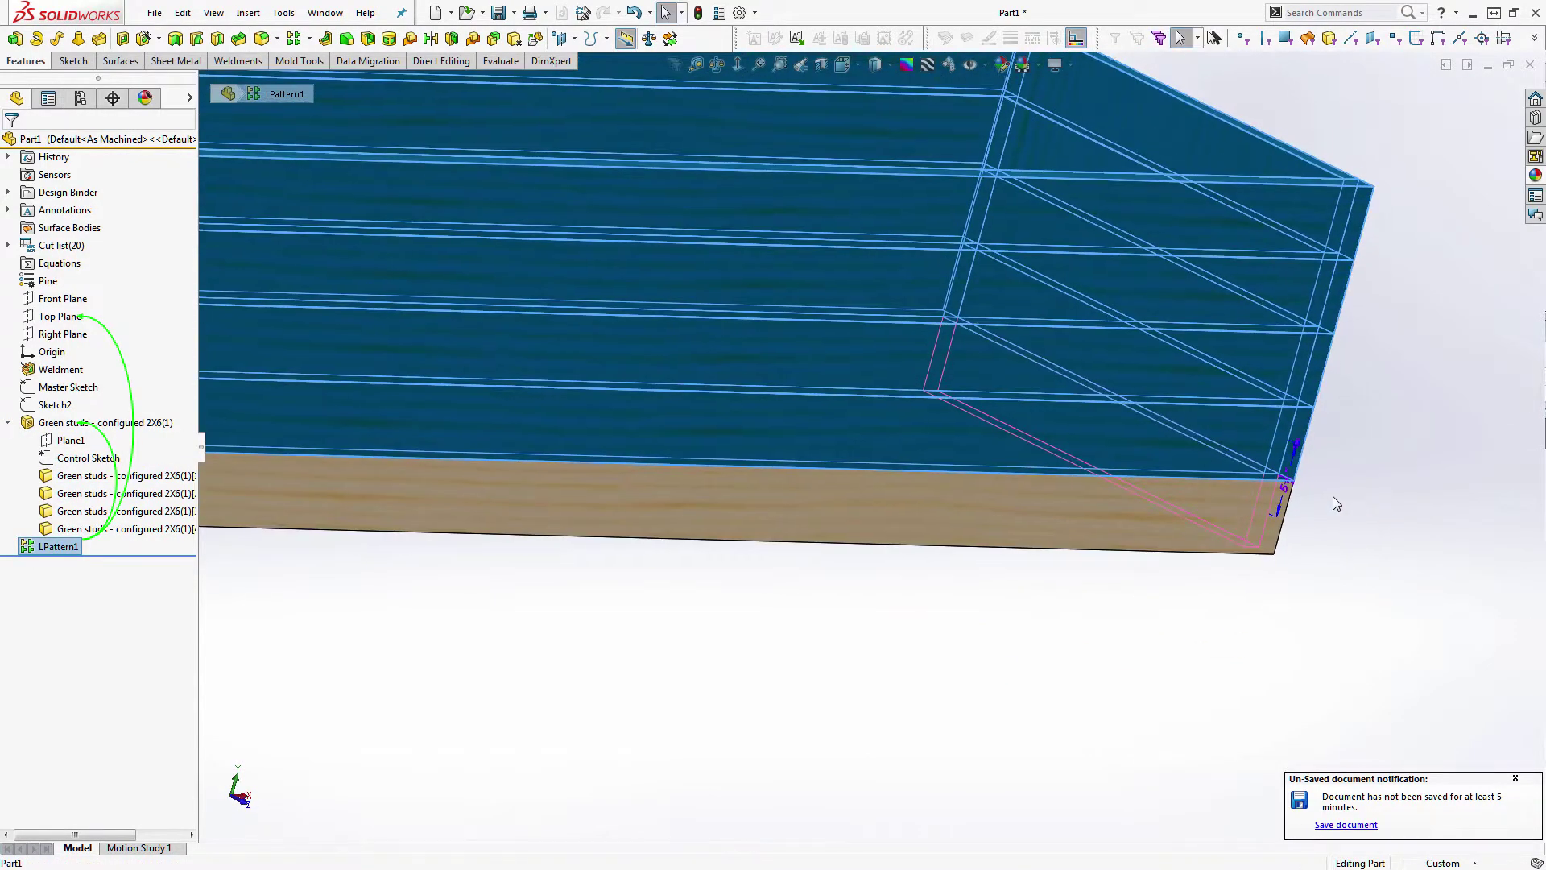
{"action": "double_click", "coordinate": [1288, 483]}
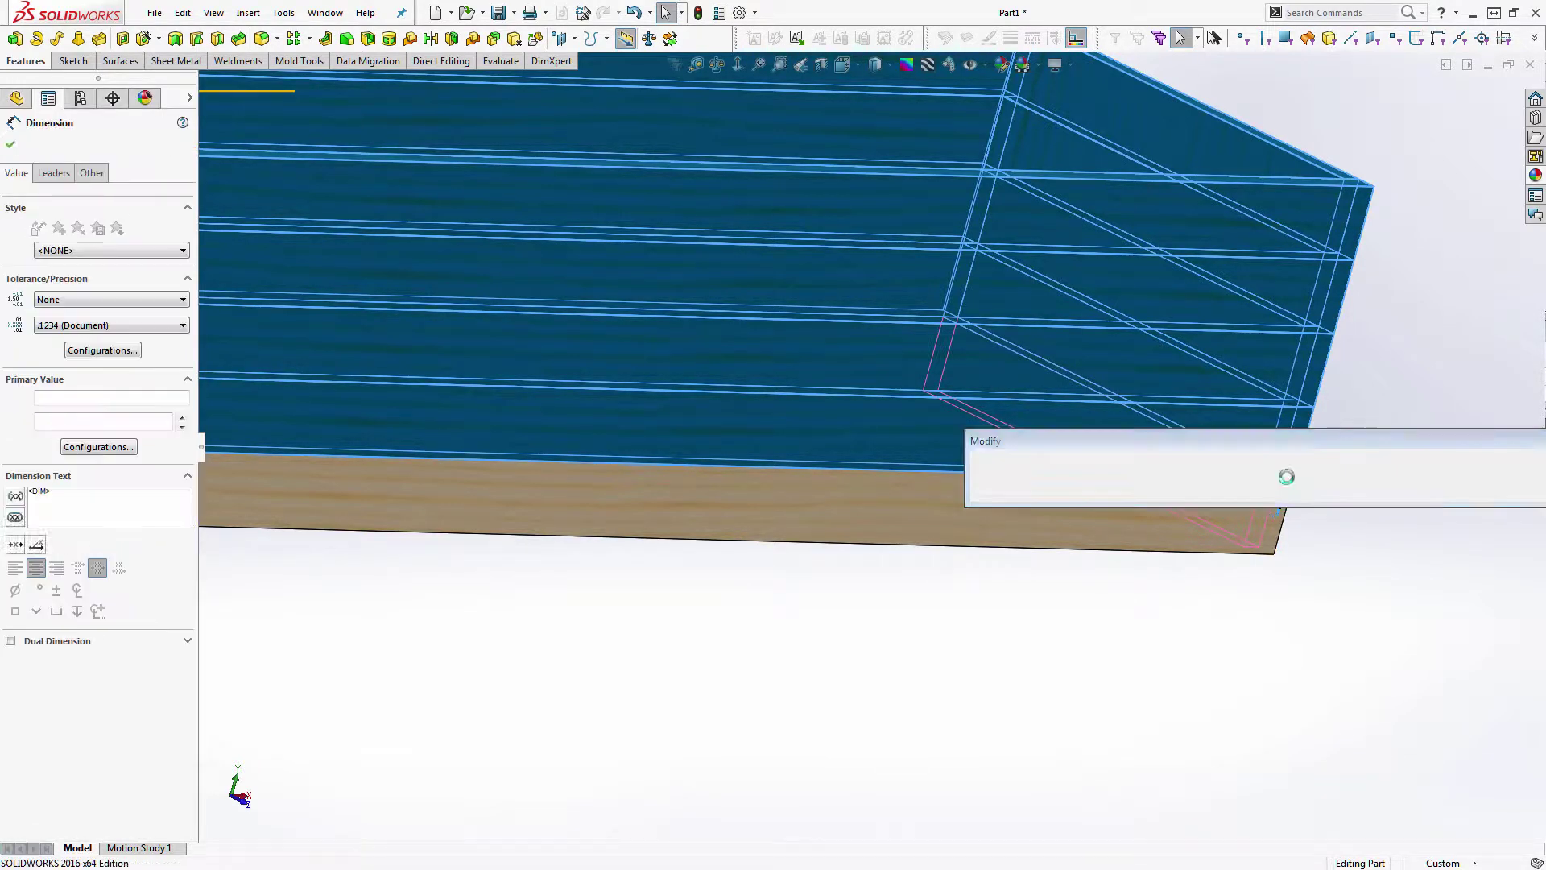
{"action": "type", "text": "="}
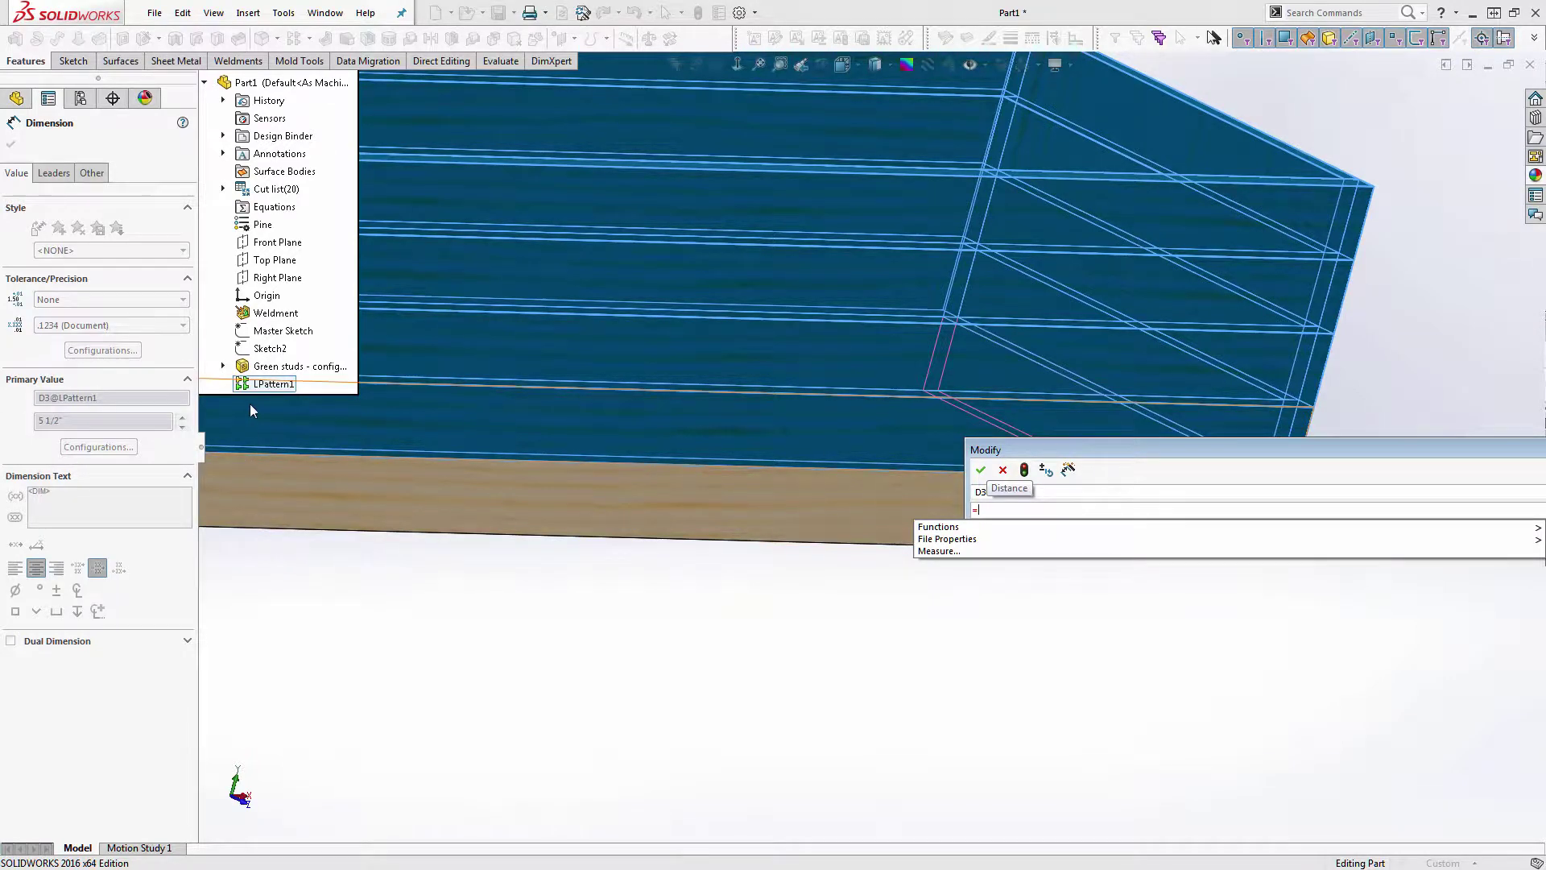
{"action": "left_click", "coordinate": [225, 366]}
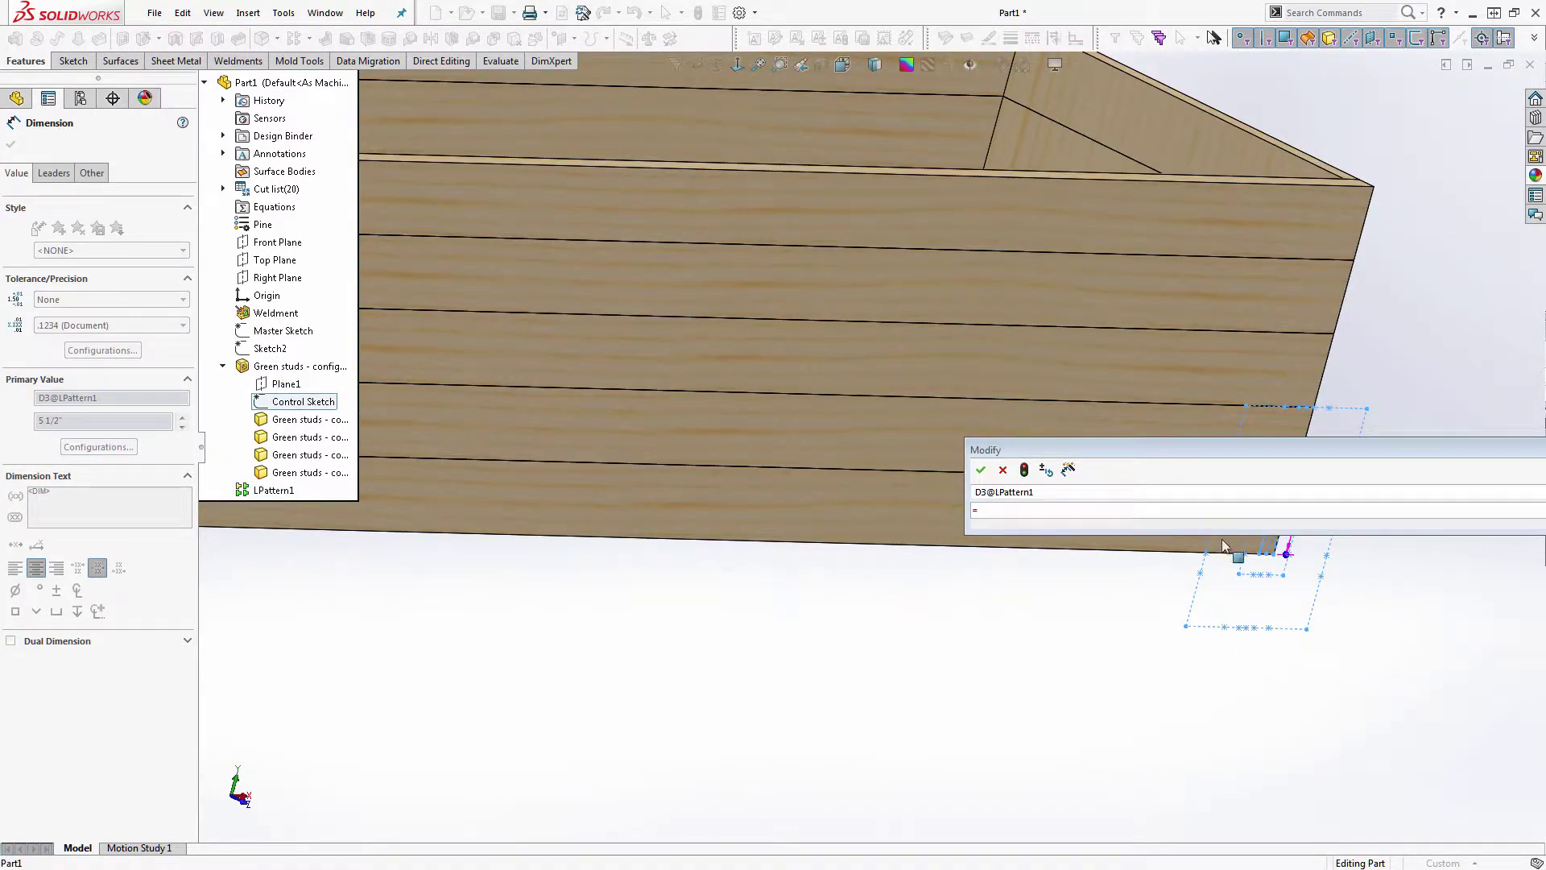
{"action": "left_click_drag", "start_coordinate": [1214, 456], "coordinate": [868, 640]}
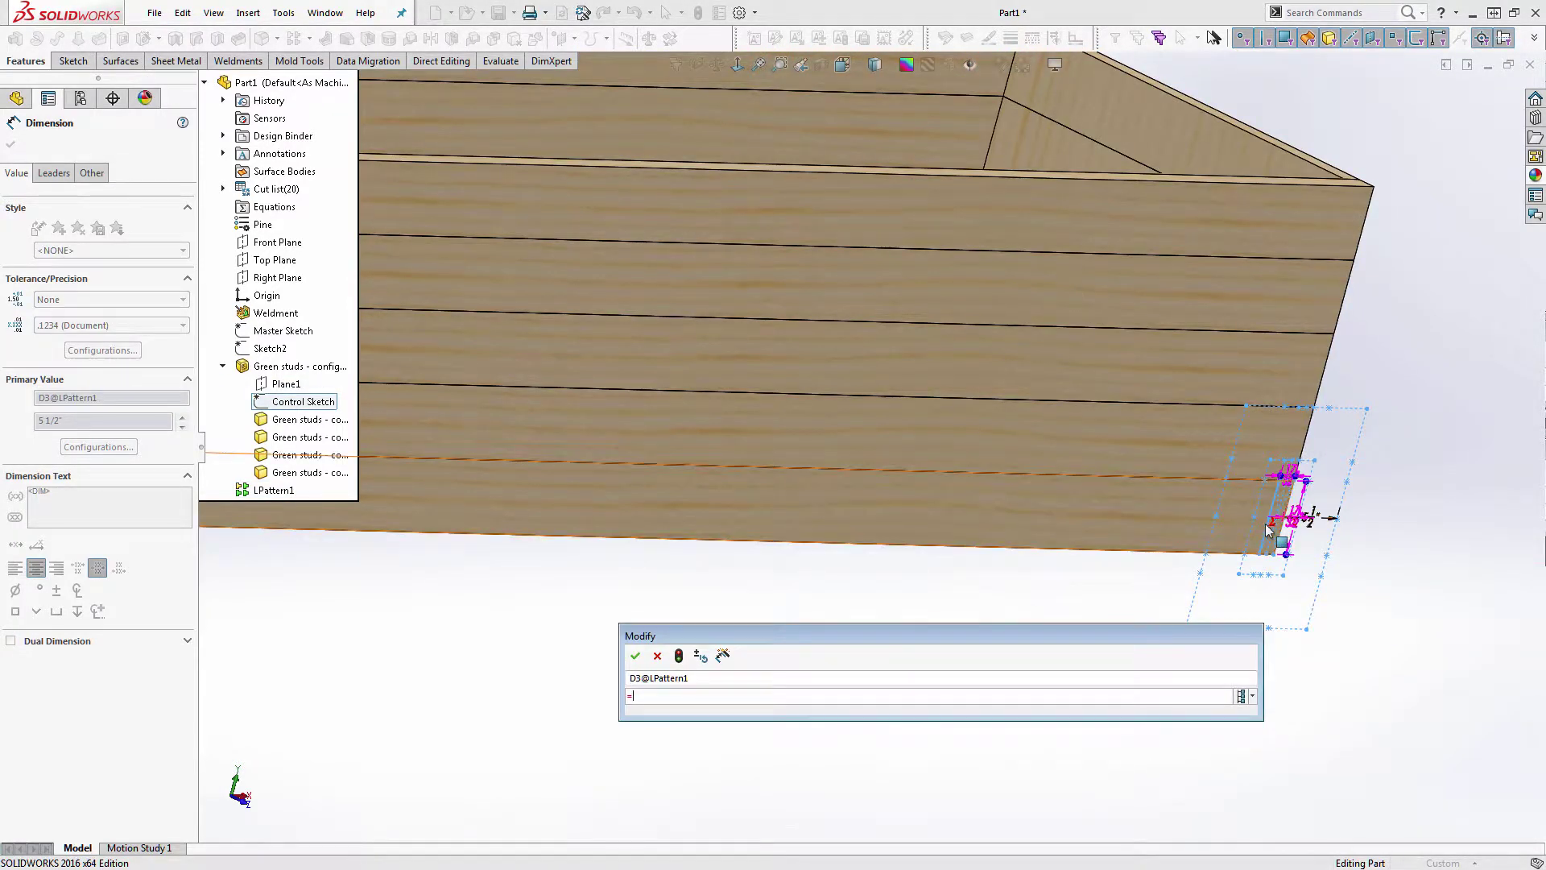
{"action": "scroll", "coordinate": [1298, 528], "scroll_direction": "down", "scroll_amount": 3}
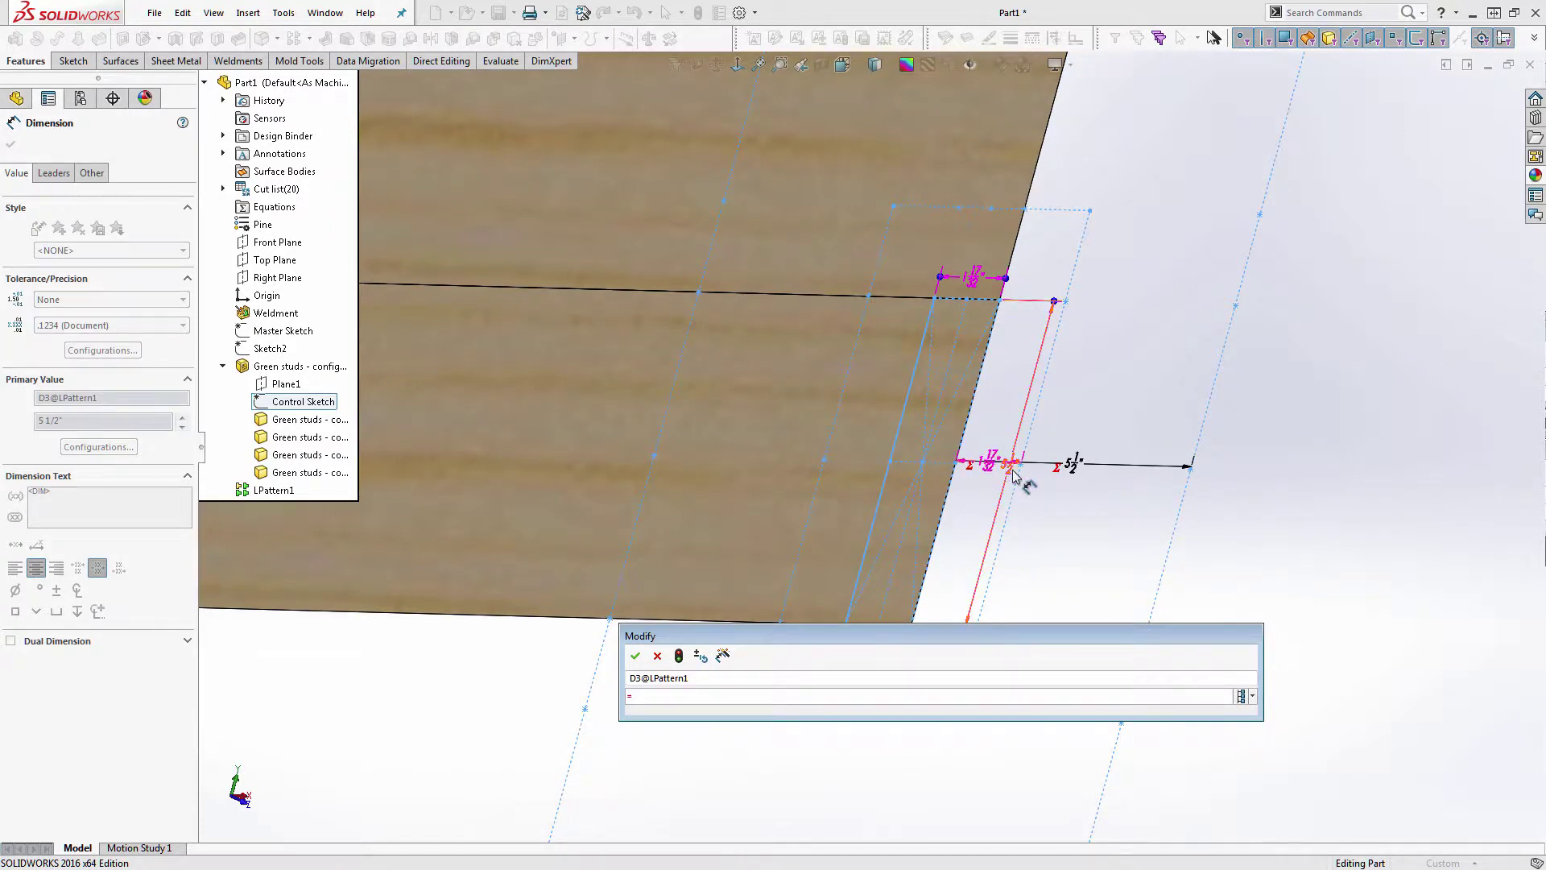
{"action": "left_click", "coordinate": [1013, 474]}
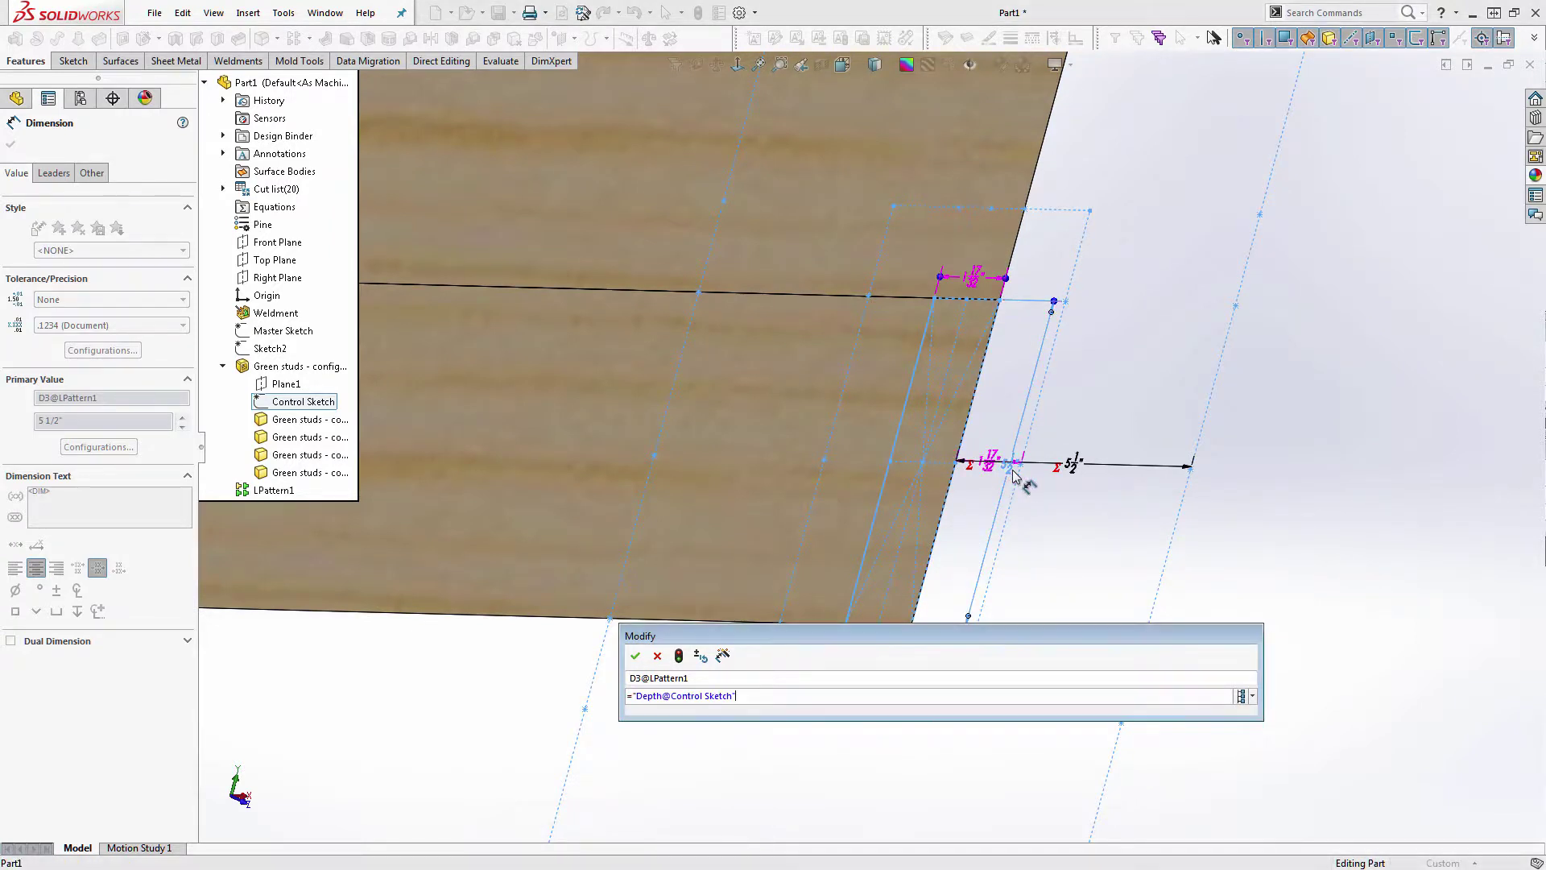
{"action": "left_click", "coordinate": [635, 655]}
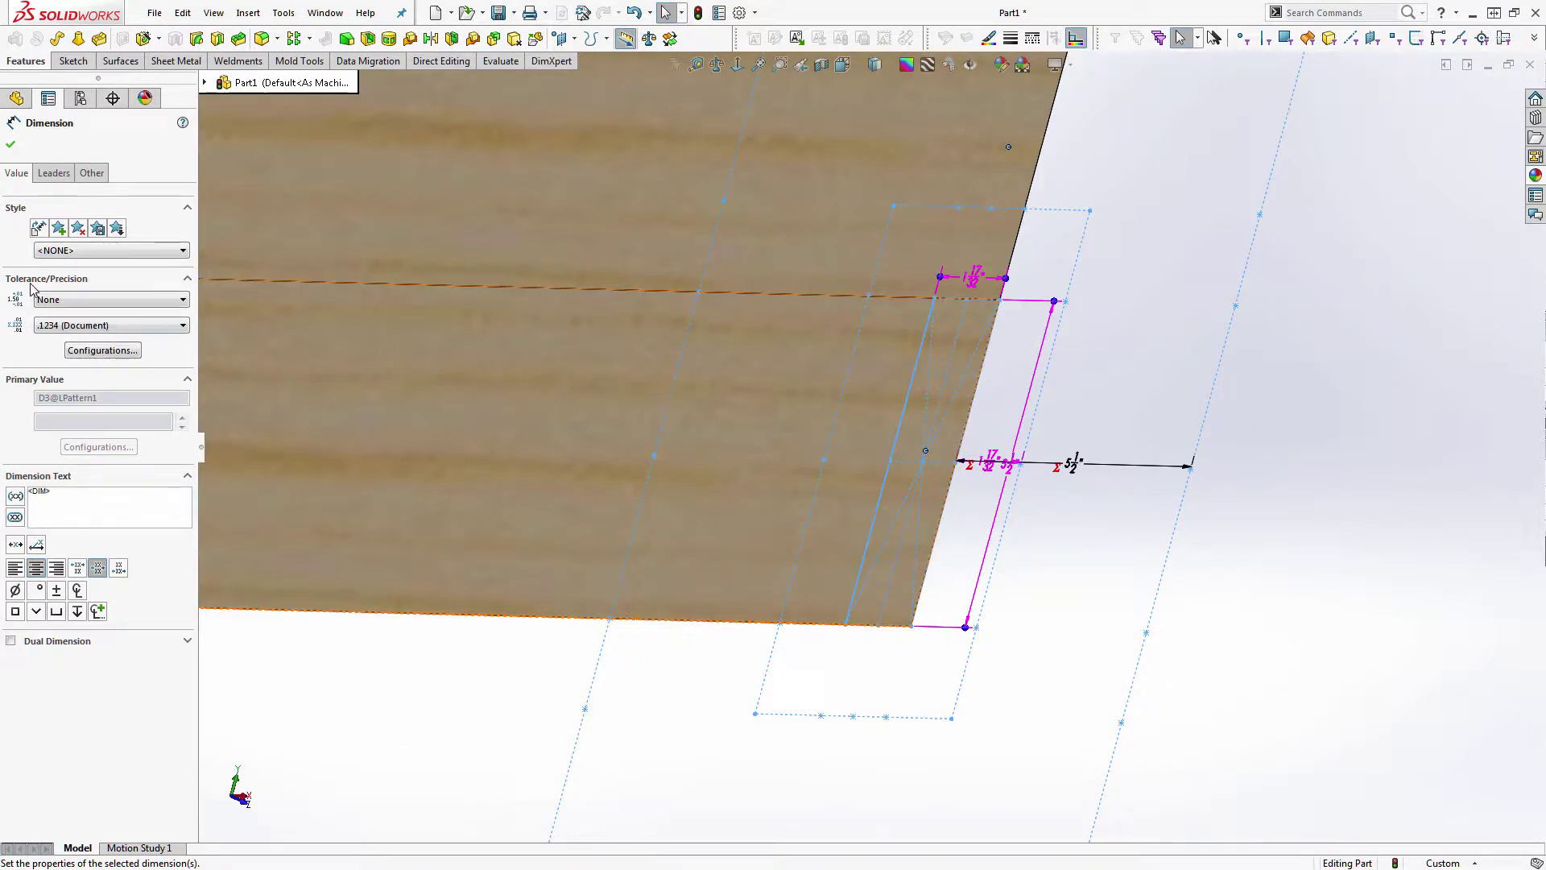
{"action": "left_click", "coordinate": [11, 146]}
- Examine the stacked box as a whole and the joints at its inside corner
{"action": "scroll", "coordinate": [915, 524], "scroll_direction": "up", "scroll_amount": 6}
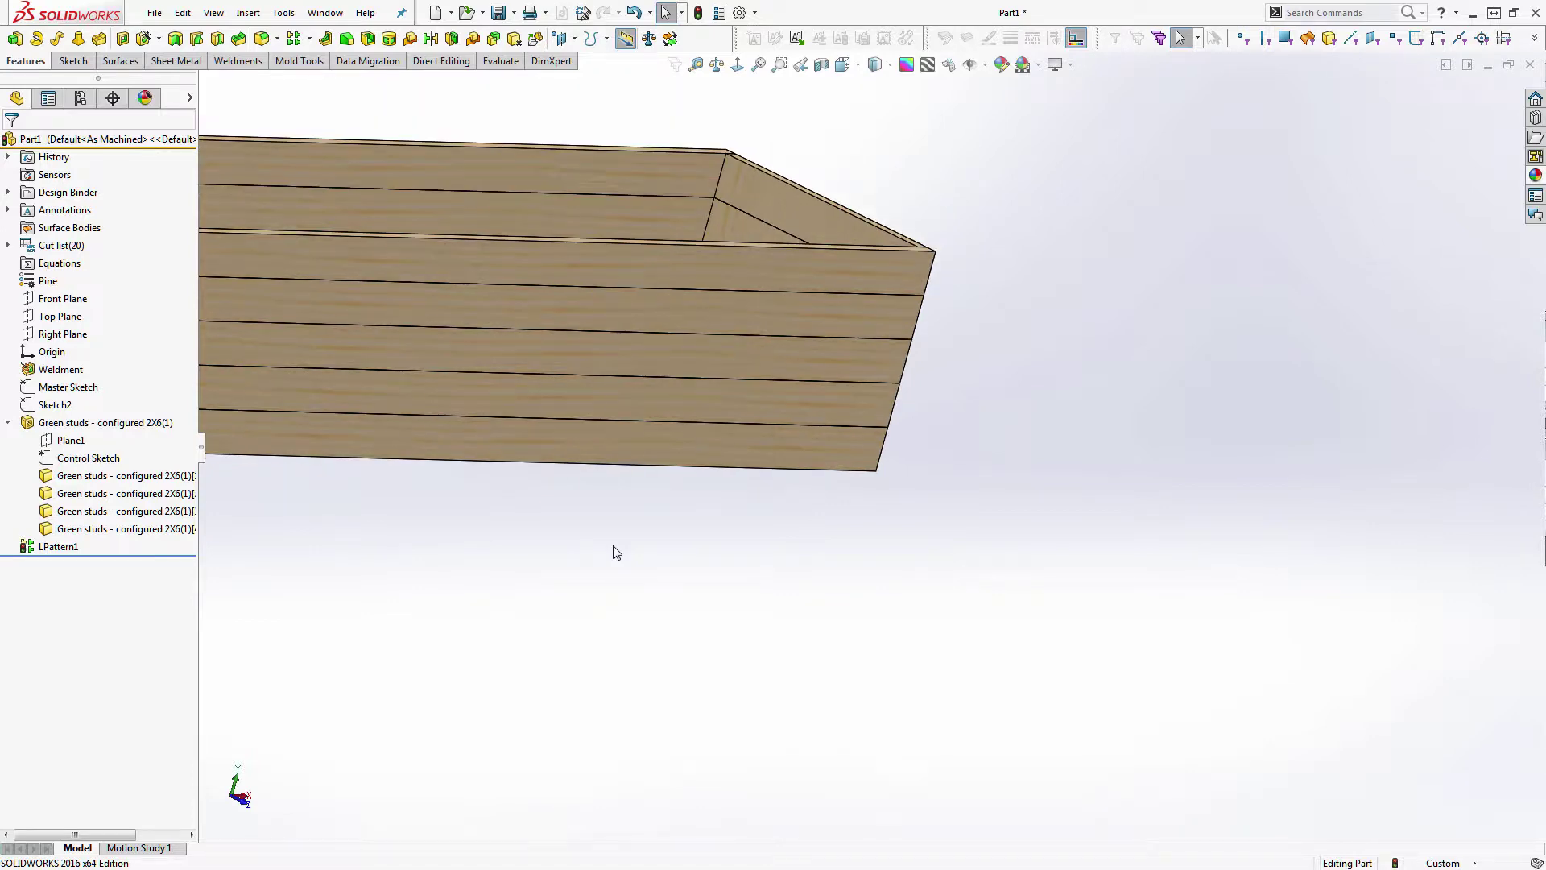
{"action": "middle_click_drag", "start_coordinate": [614, 553], "coordinate": [520, 613]}
{"action": "right_click", "coordinate": [341, 587]}
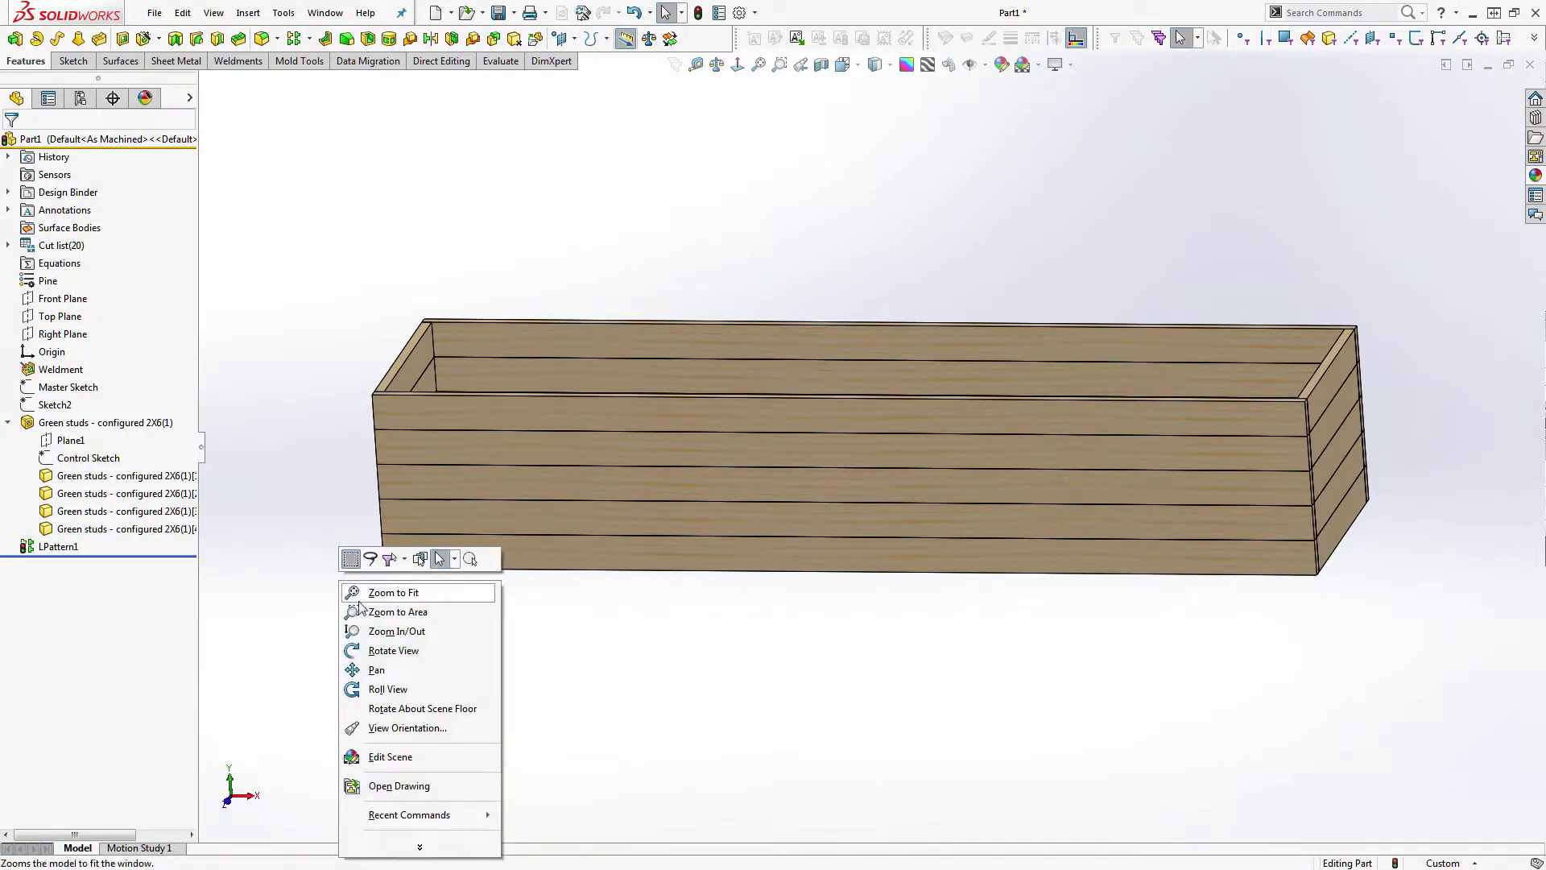
{"action": "left_click", "coordinate": [245, 446]}
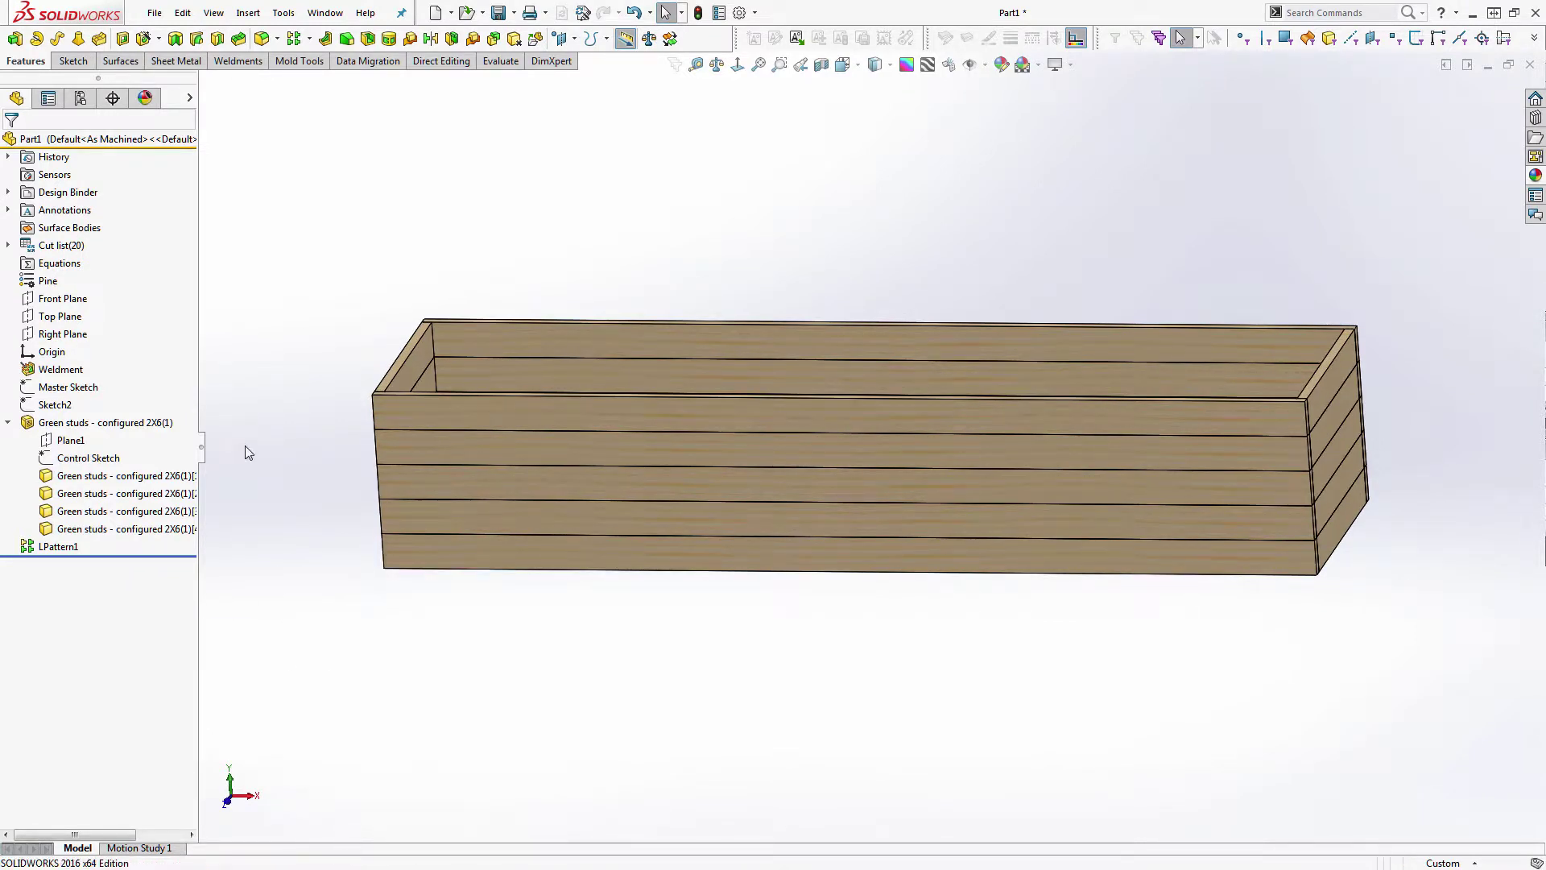
{"action": "middle_click_drag", "start_coordinate": [891, 493], "coordinate": [834, 539]}
{"action": "scroll", "coordinate": [628, 332], "scroll_direction": "down", "scroll_amount": 5}
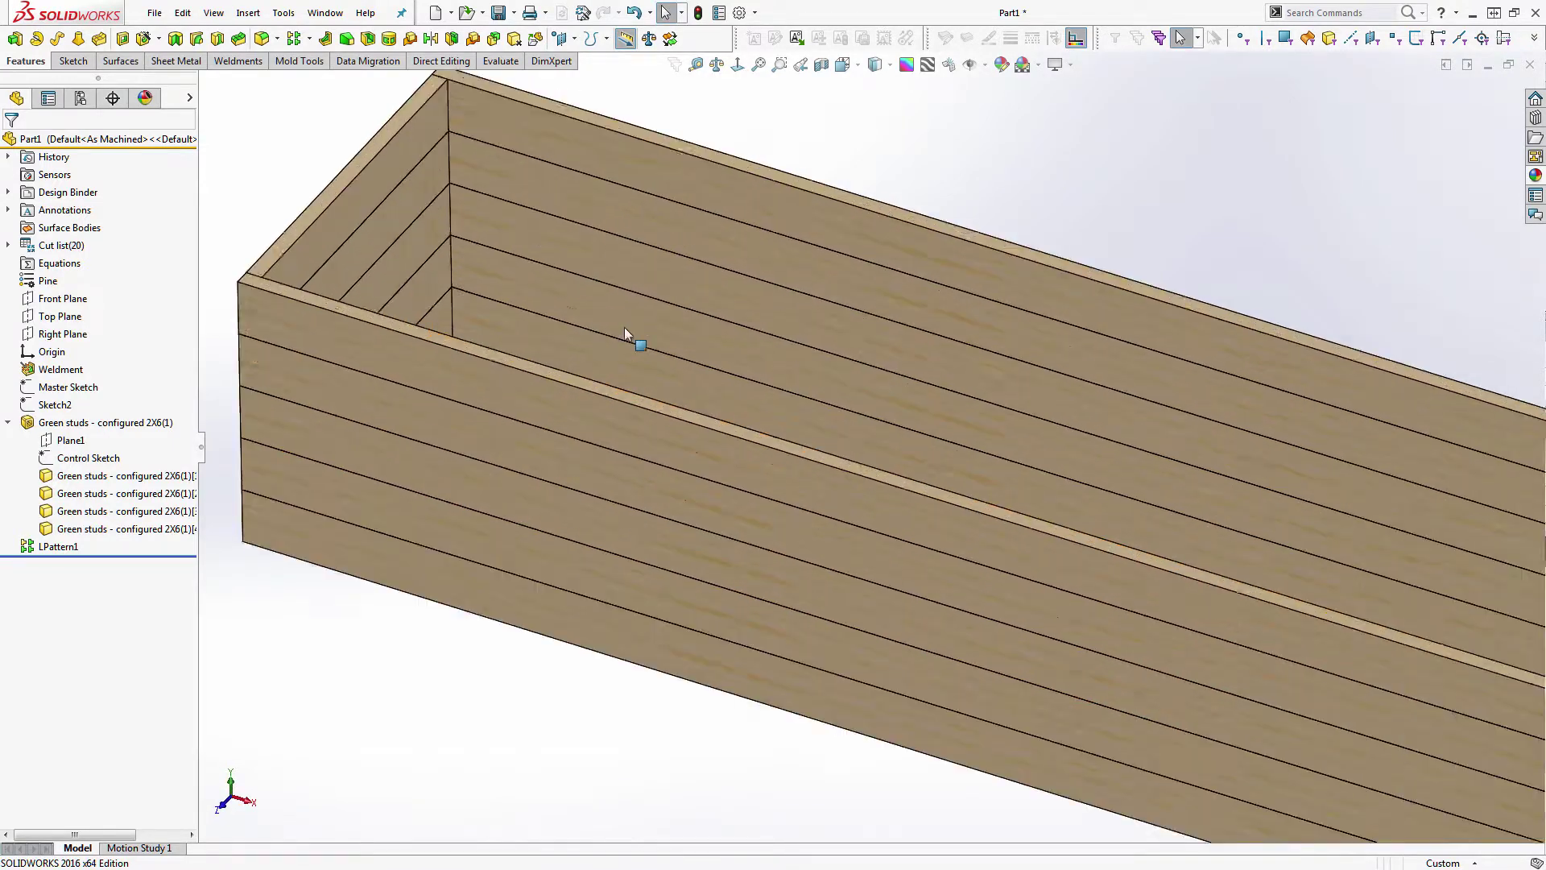
{"action": "scroll", "coordinate": [593, 293], "scroll_direction": "up", "scroll_amount": 5}
{"action": "scroll", "coordinate": [733, 288], "scroll_direction": "down", "scroll_amount": 3}
{"action": "scroll", "coordinate": [733, 289], "scroll_direction": "down", "scroll_amount": 2}
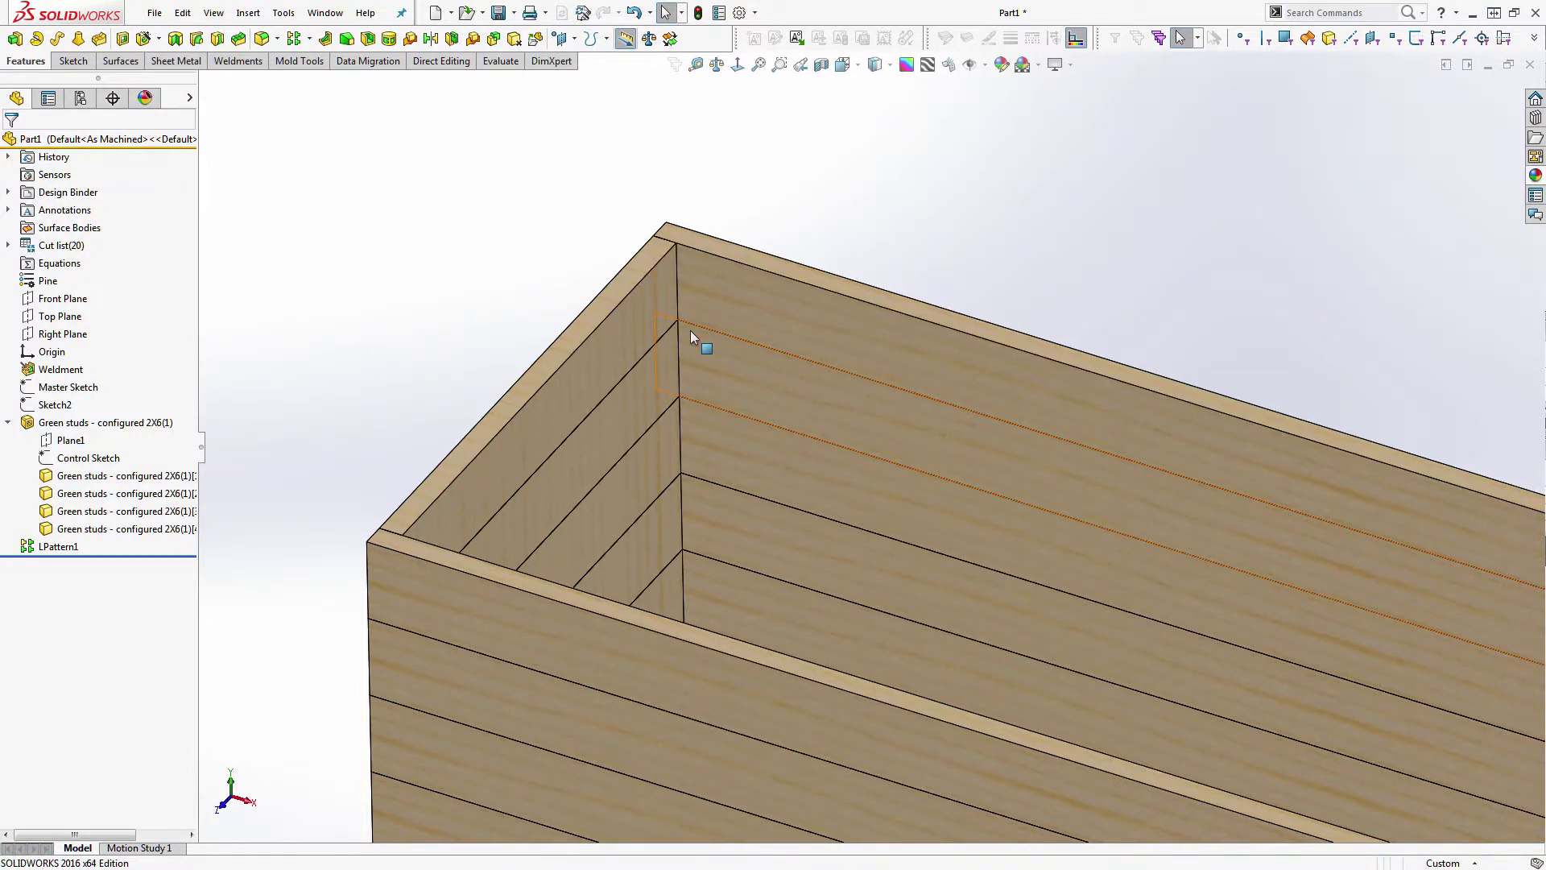
- Start a sketch on the inner face of the lowest long back stud and draw a vertical line up the inside corner from bottom to top
{"action": "middle_click_drag", "start_coordinate": [718, 615], "coordinate": [729, 647]}
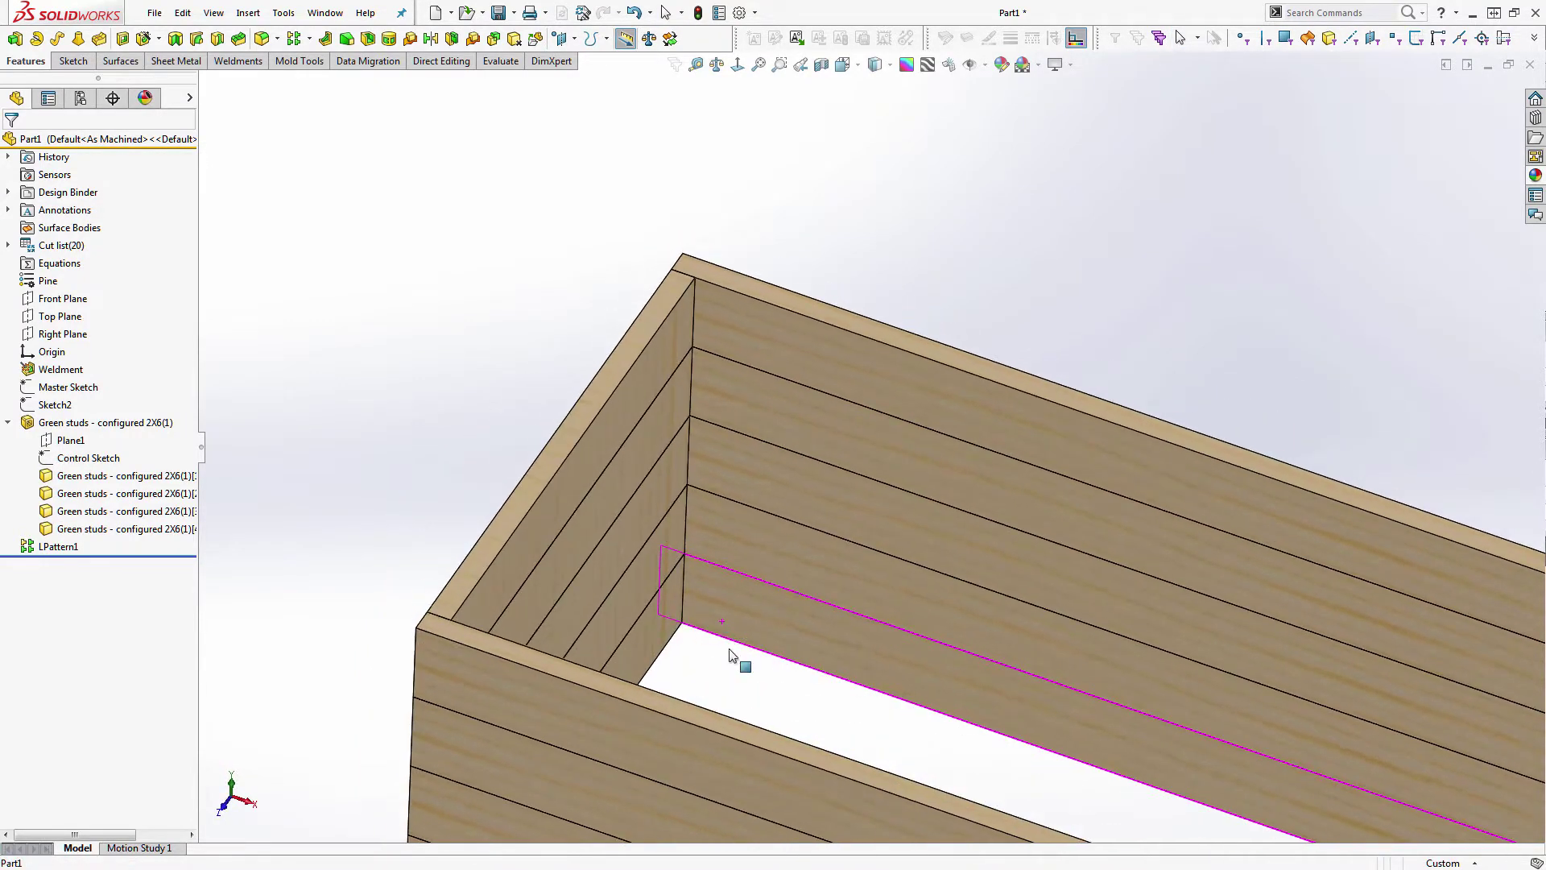
{"action": "left_click", "coordinate": [700, 602]}
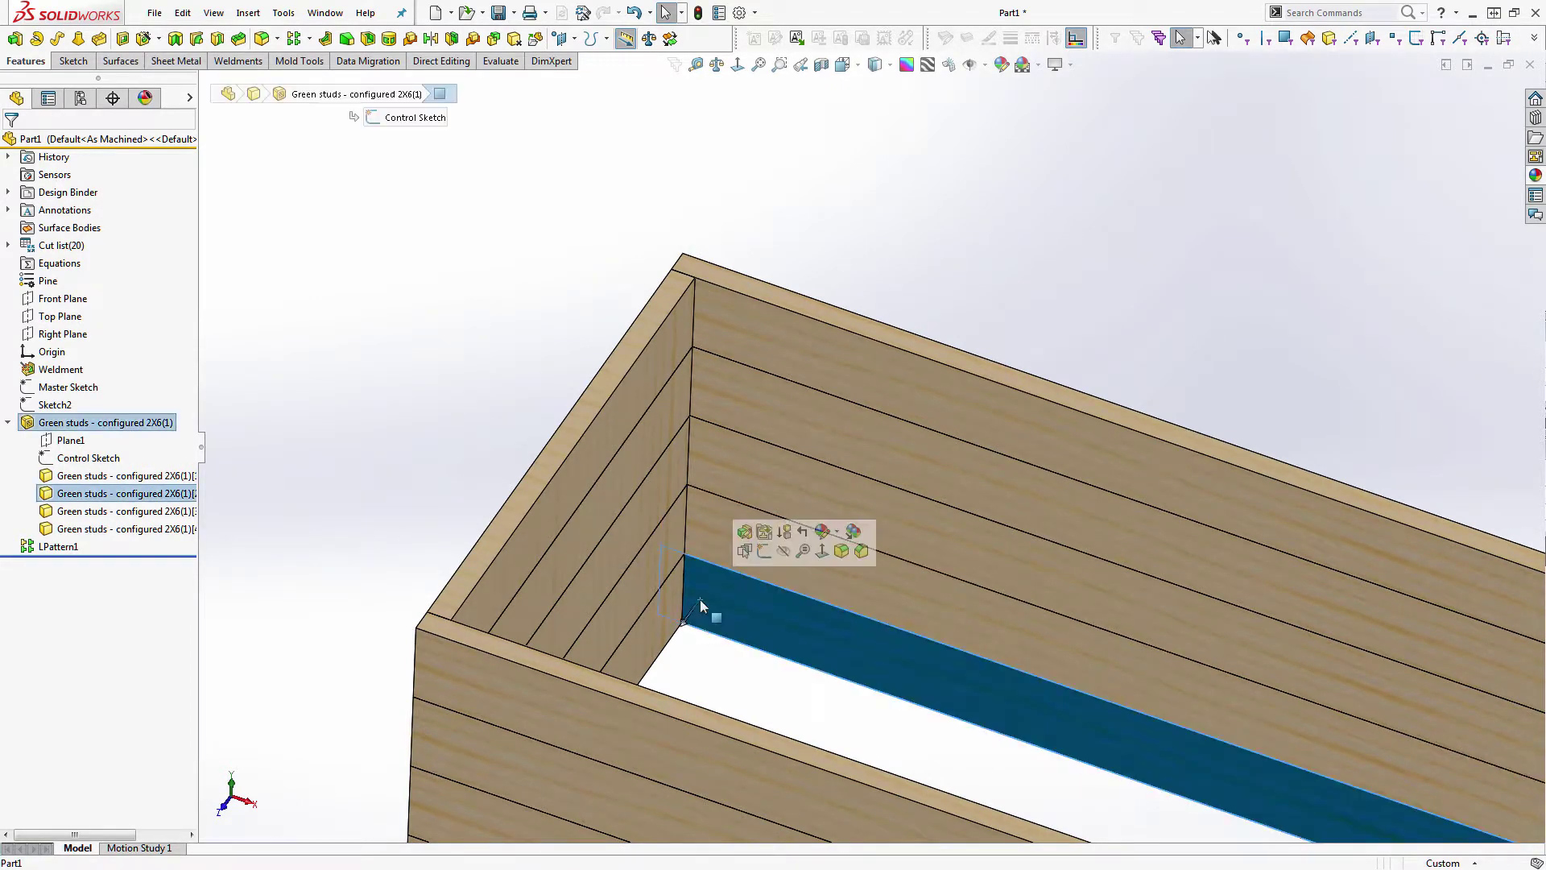
{"action": "left_click", "coordinate": [764, 551]}
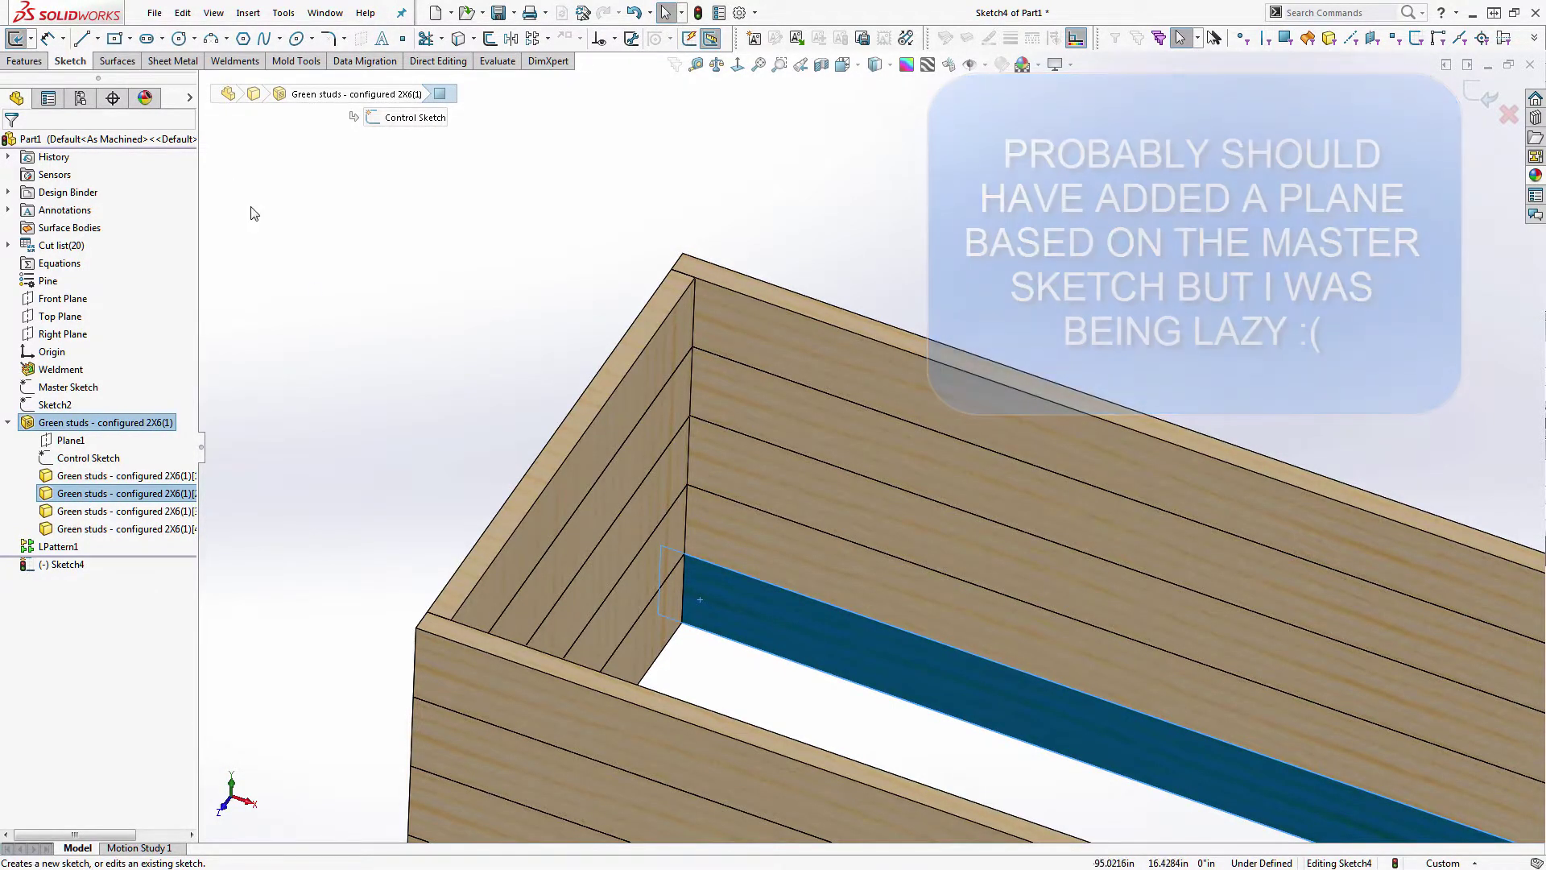
{"action": "left_click", "coordinate": [81, 39]}
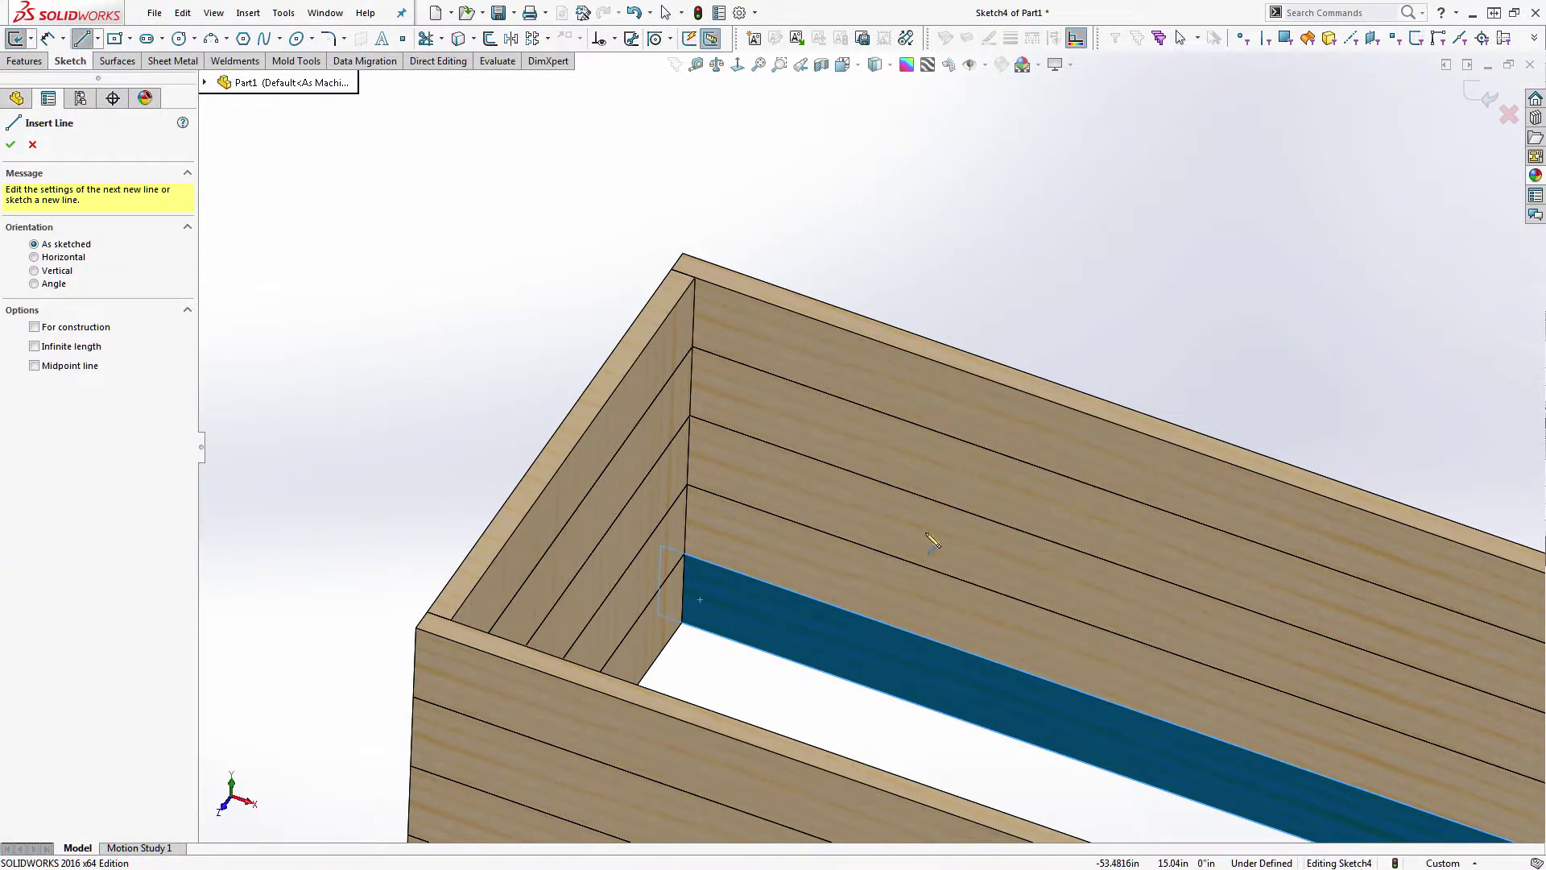
{"action": "left_click", "coordinate": [682, 622]}
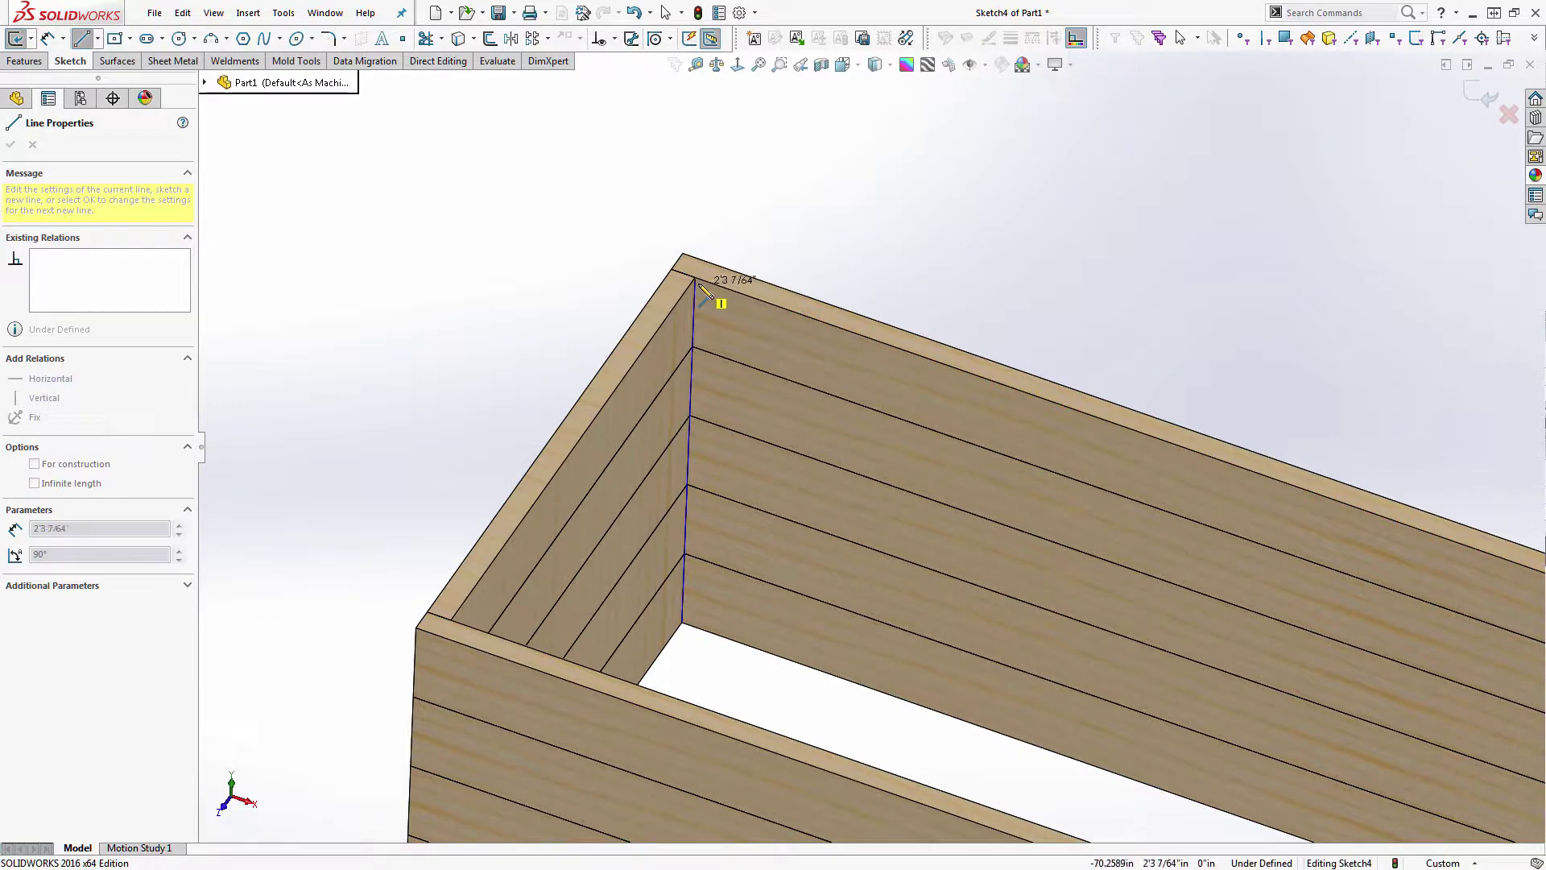
{"action": "left_click", "coordinate": [695, 279]}
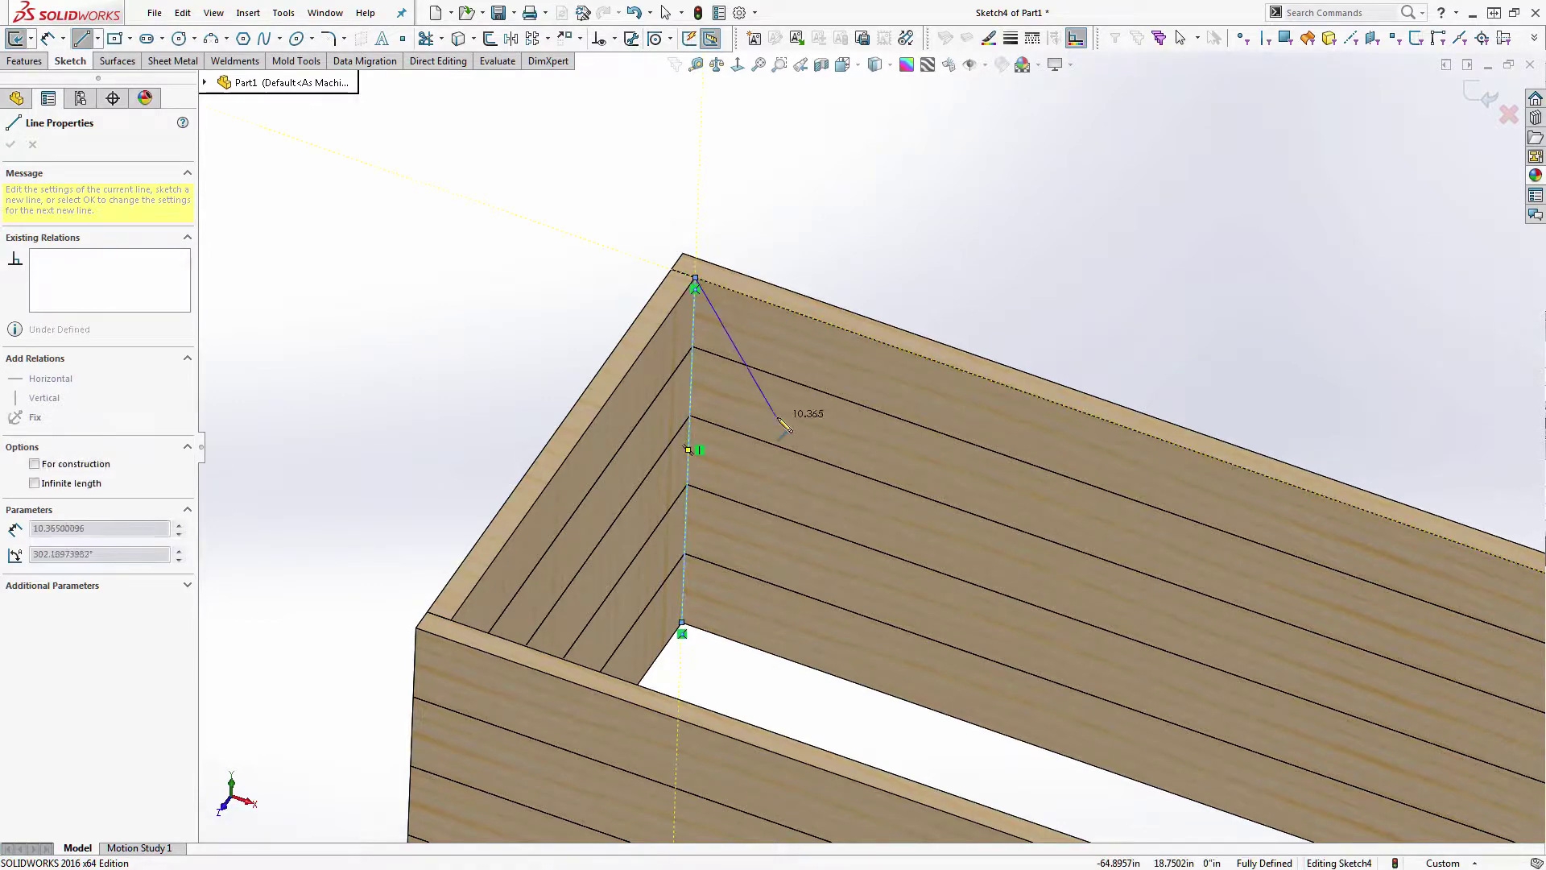
{"action": "right_click", "coordinate": [802, 262]}
{"action": "left_click", "coordinate": [817, 269]}
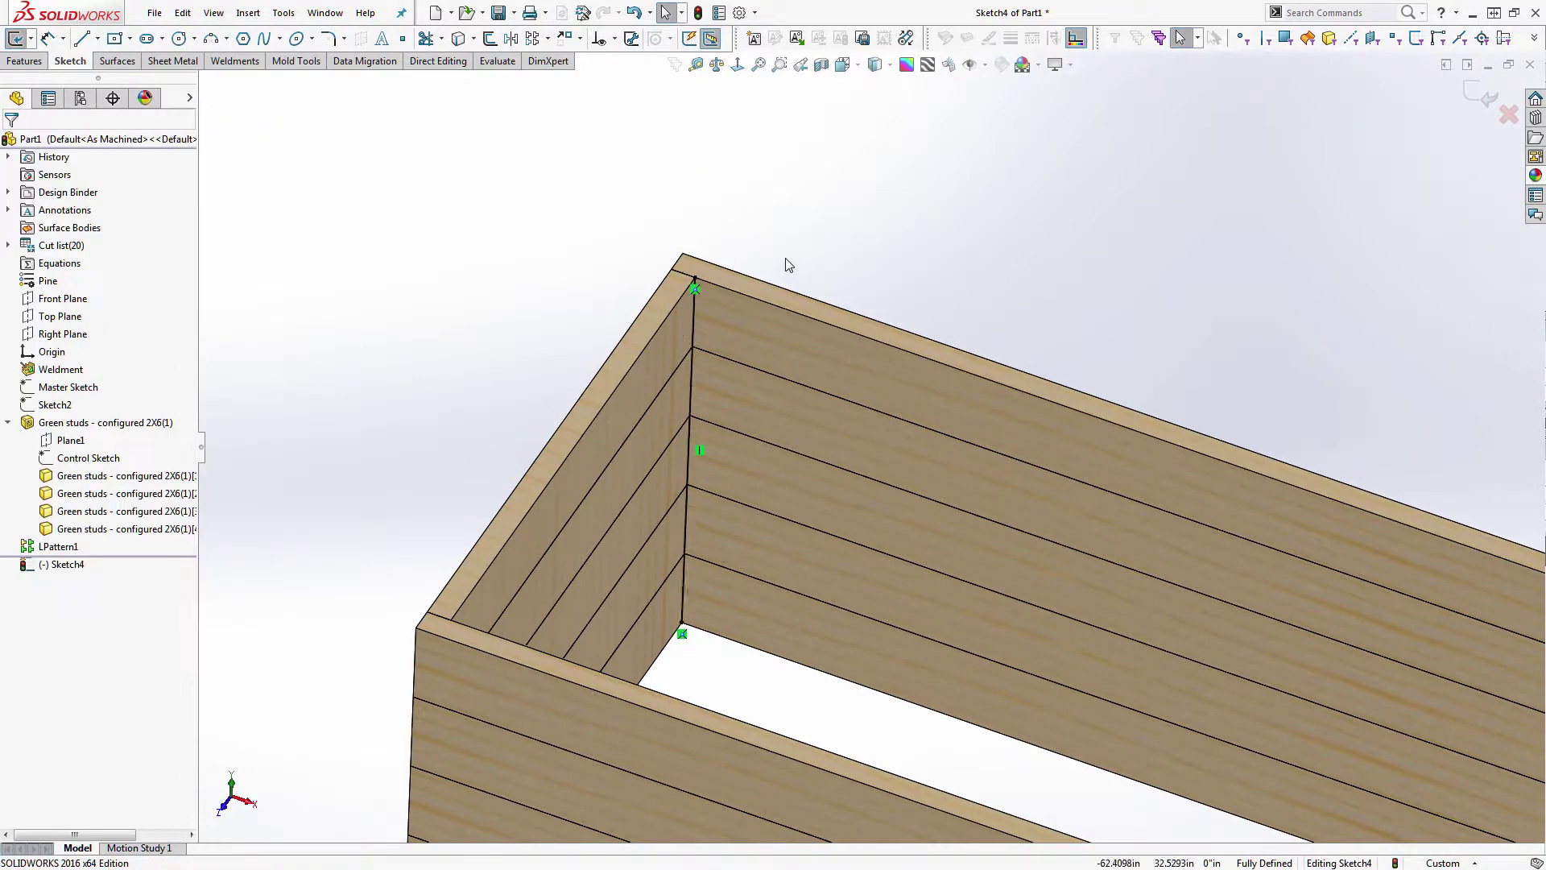
{"action": "scroll", "coordinate": [879, 451], "scroll_direction": "up", "scroll_amount": 3}
{"action": "scroll", "coordinate": [1165, 575], "scroll_direction": "up", "scroll_amount": 4}
{"action": "mouse_move", "coordinate": [1124, 547]}
{"action": "middle_mouse_down"}
{"action": "mouse_move", "coordinate": [961, 480]}
{"action": "mouse_move", "coordinate": [1242, 539]}
{"action": "mouse_move", "coordinate": [1288, 532]}
{"action": "middle_mouse_up"}
{"action": "scroll", "coordinate": [1280, 577], "scroll_direction": "down", "scroll_amount": 5}
{"action": "scroll", "coordinate": [1135, 505], "scroll_direction": "up", "scroll_amount": 5}
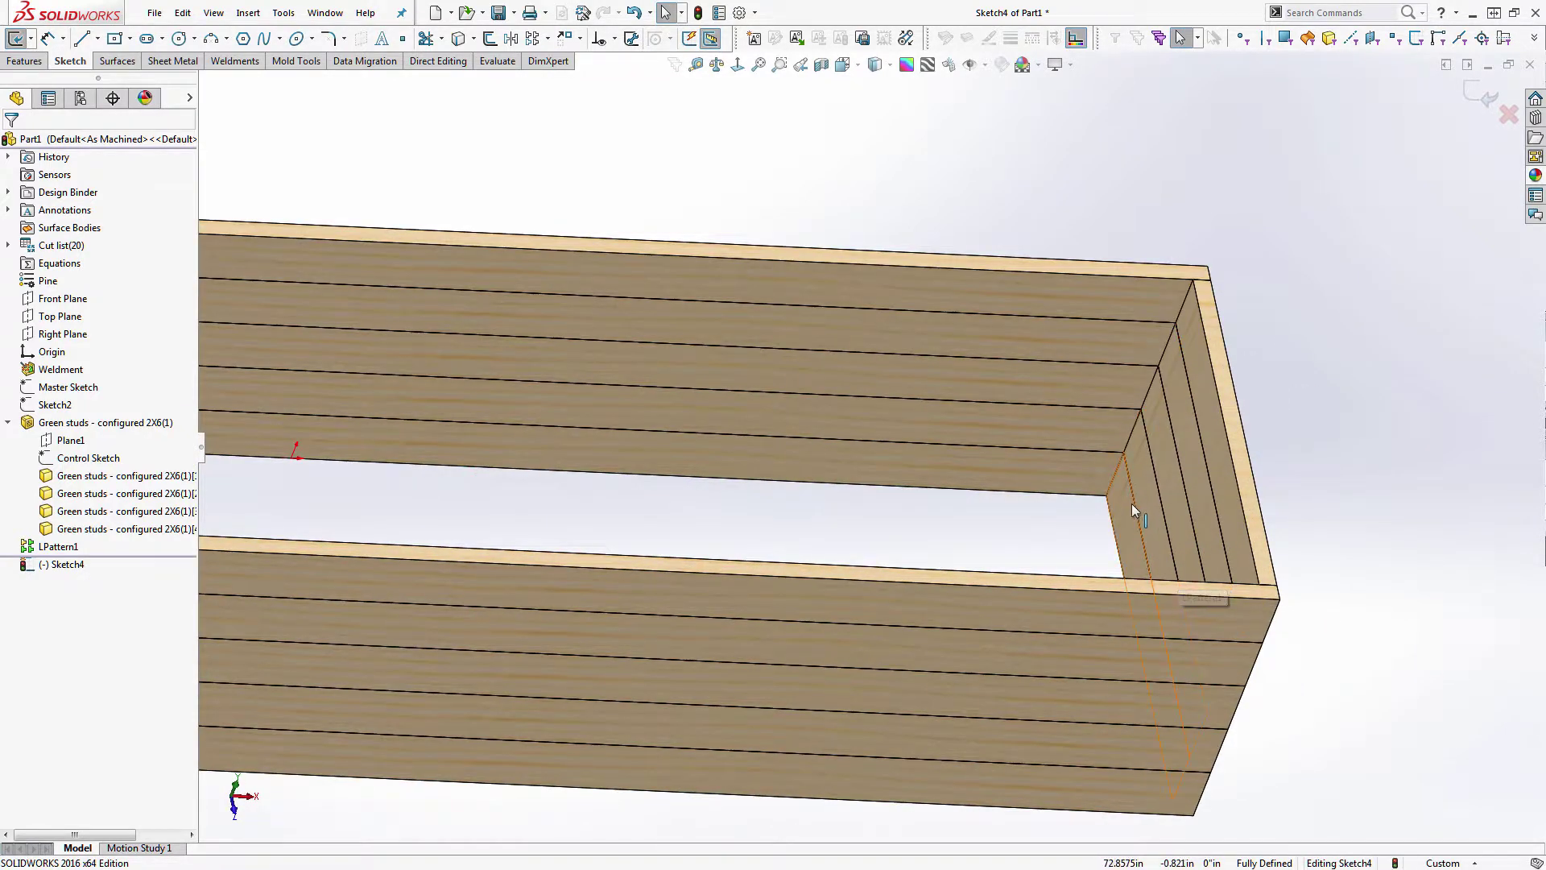
{"action": "middle_click_drag", "start_coordinate": [532, 412], "coordinate": [483, 405]}
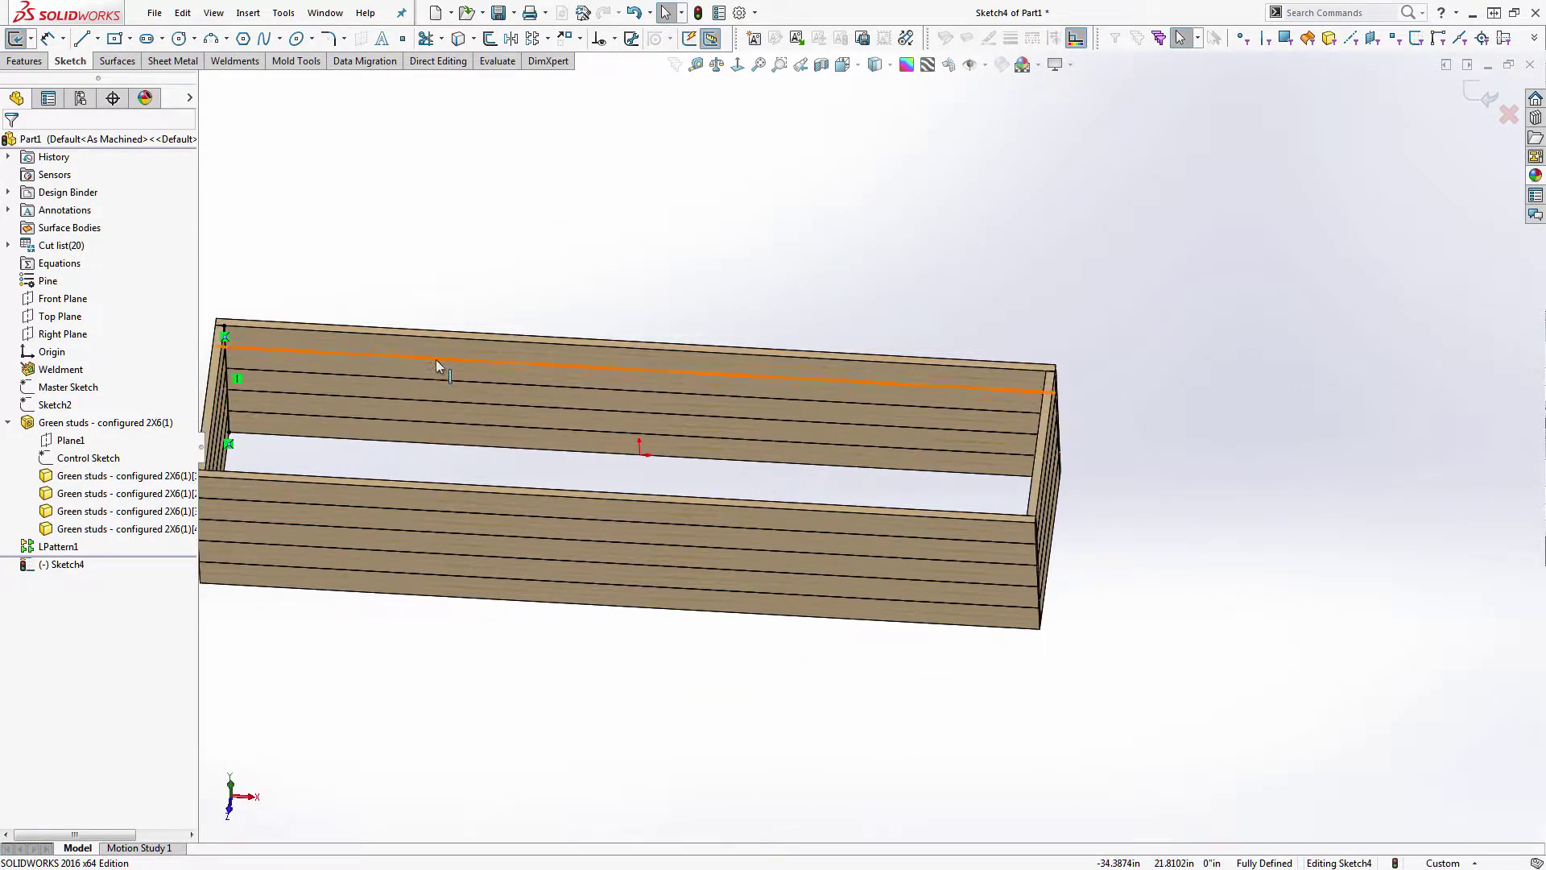
{"action": "scroll", "coordinate": [427, 373], "scroll_direction": "down", "scroll_amount": 4}
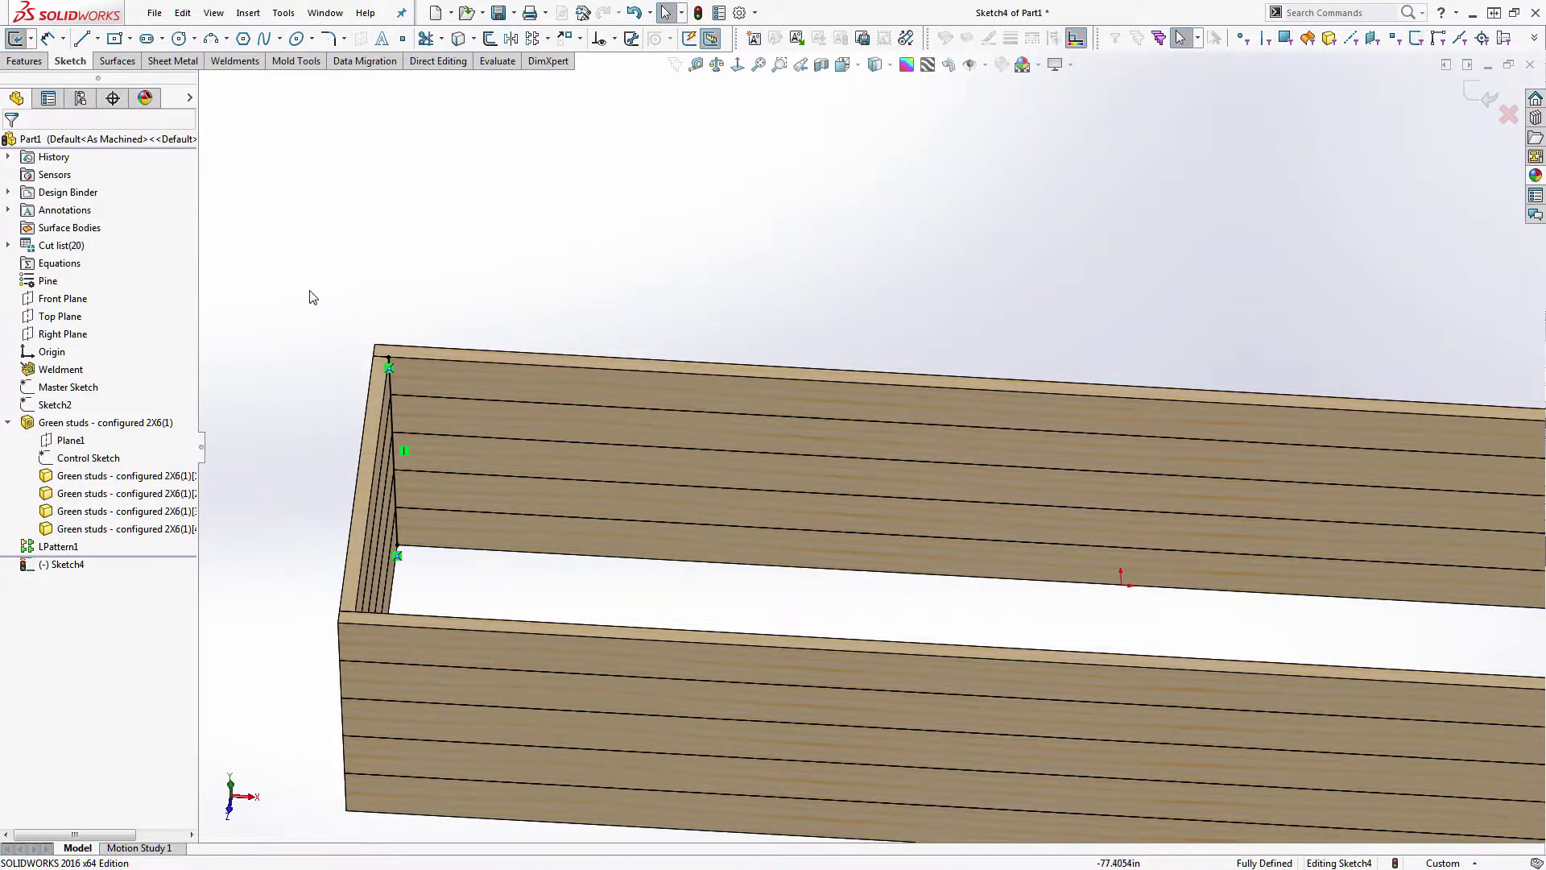
{"action": "left_click", "coordinate": [96, 40]}
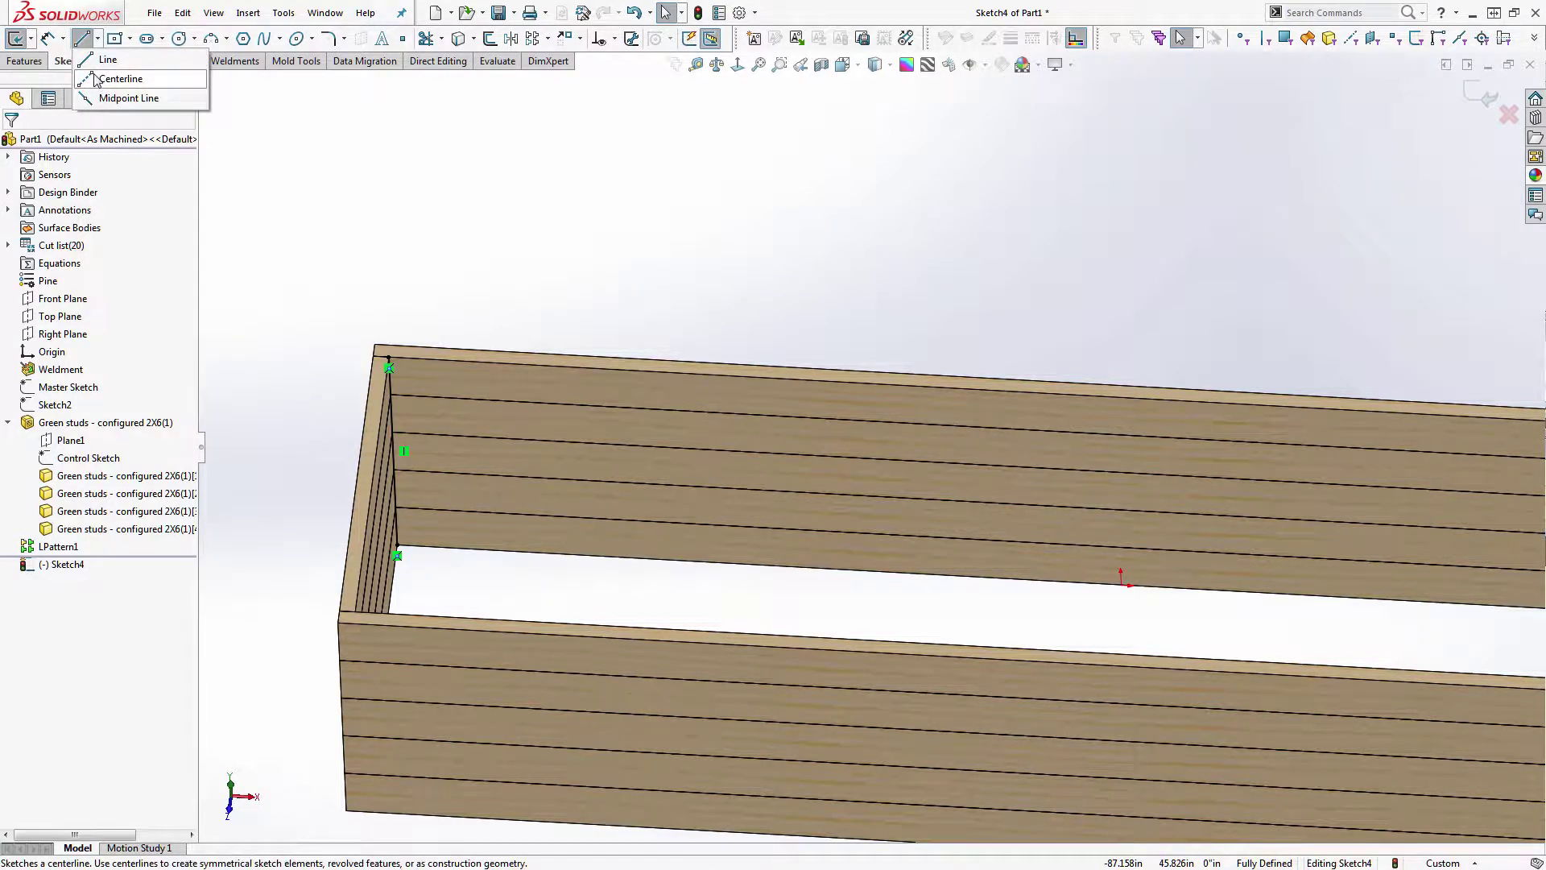
{"action": "left_click", "coordinate": [95, 79]}
{"action": "scroll", "coordinate": [797, 352], "scroll_direction": "up", "scroll_amount": 4}
{"action": "middle_click_drag", "start_coordinate": [1043, 523], "coordinate": [1236, 498]}
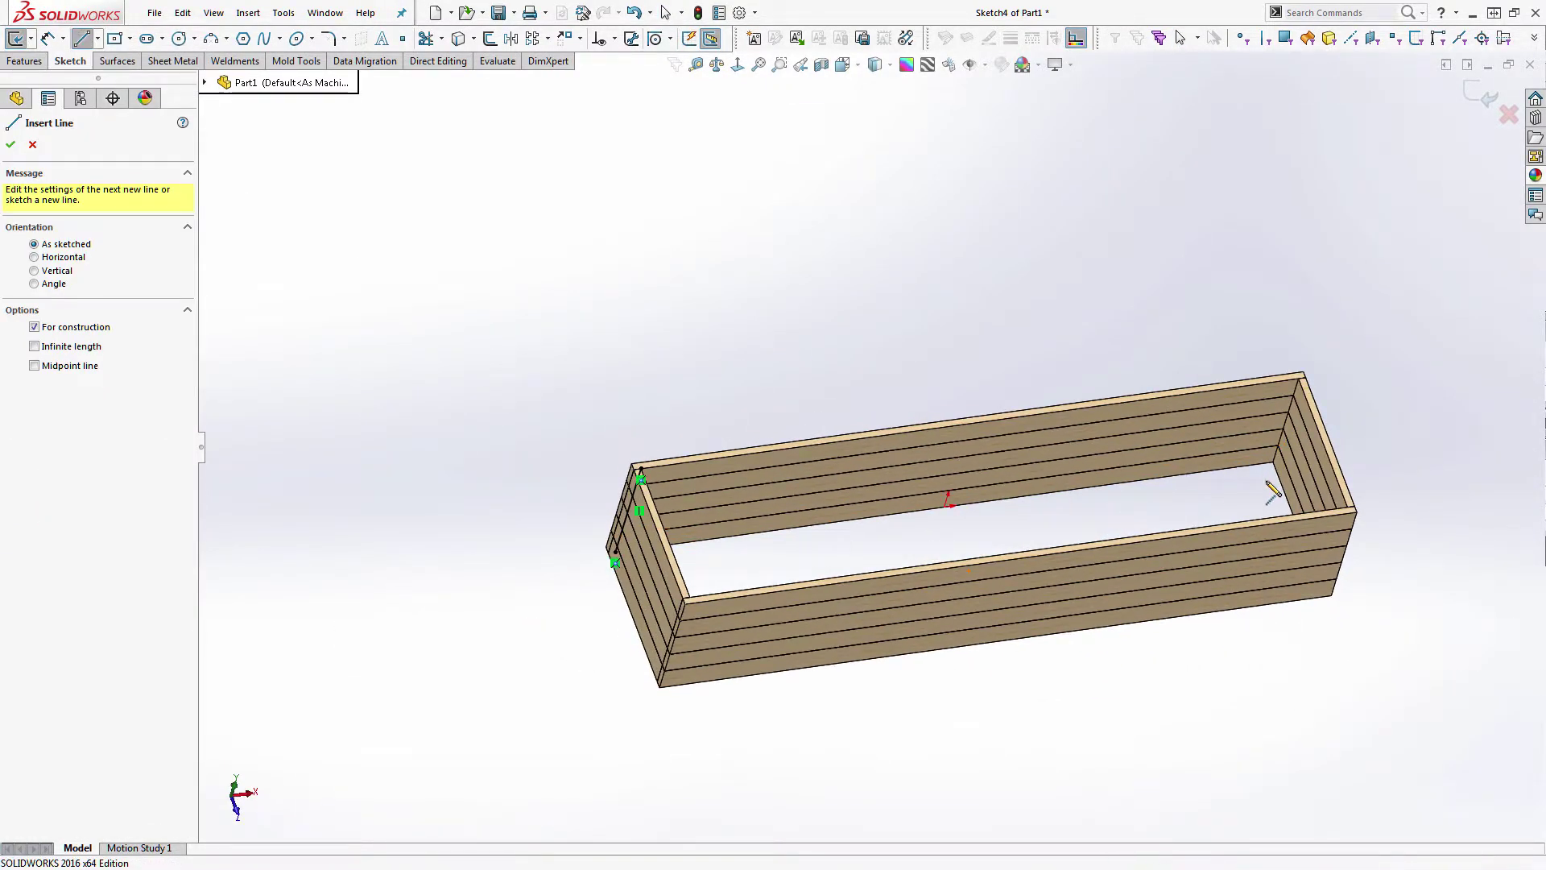
{"action": "scroll", "coordinate": [1268, 483], "scroll_direction": "down", "scroll_amount": 5}
{"action": "scroll", "coordinate": [1037, 437], "scroll_direction": "down", "scroll_amount": 4}
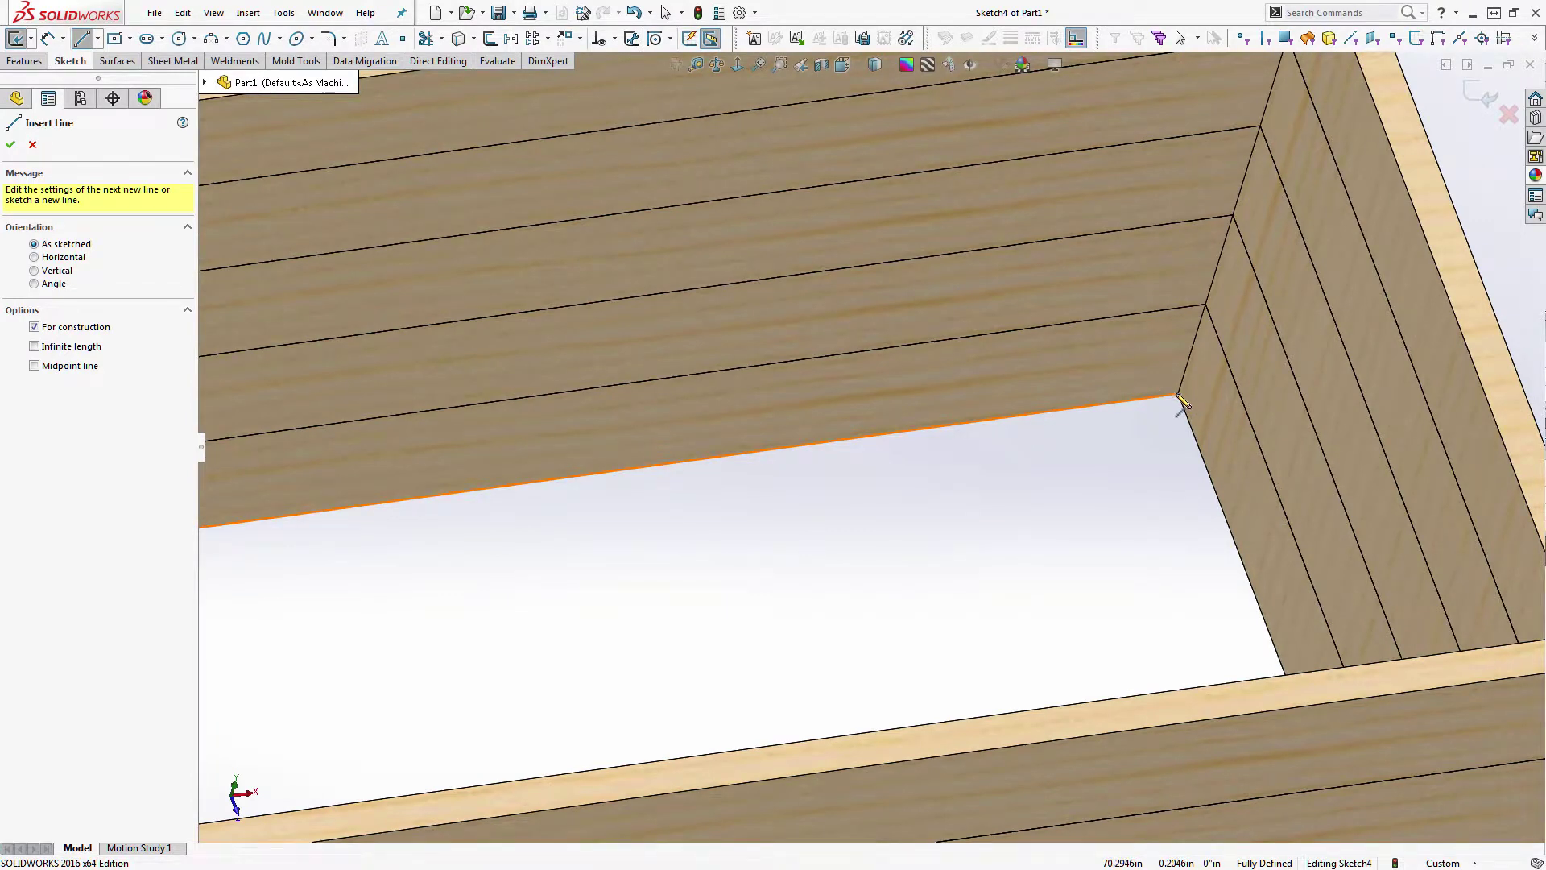
{"action": "left_click", "coordinate": [1176, 395]}
{"action": "scroll", "coordinate": [1180, 399], "scroll_direction": "up", "scroll_amount": 2}
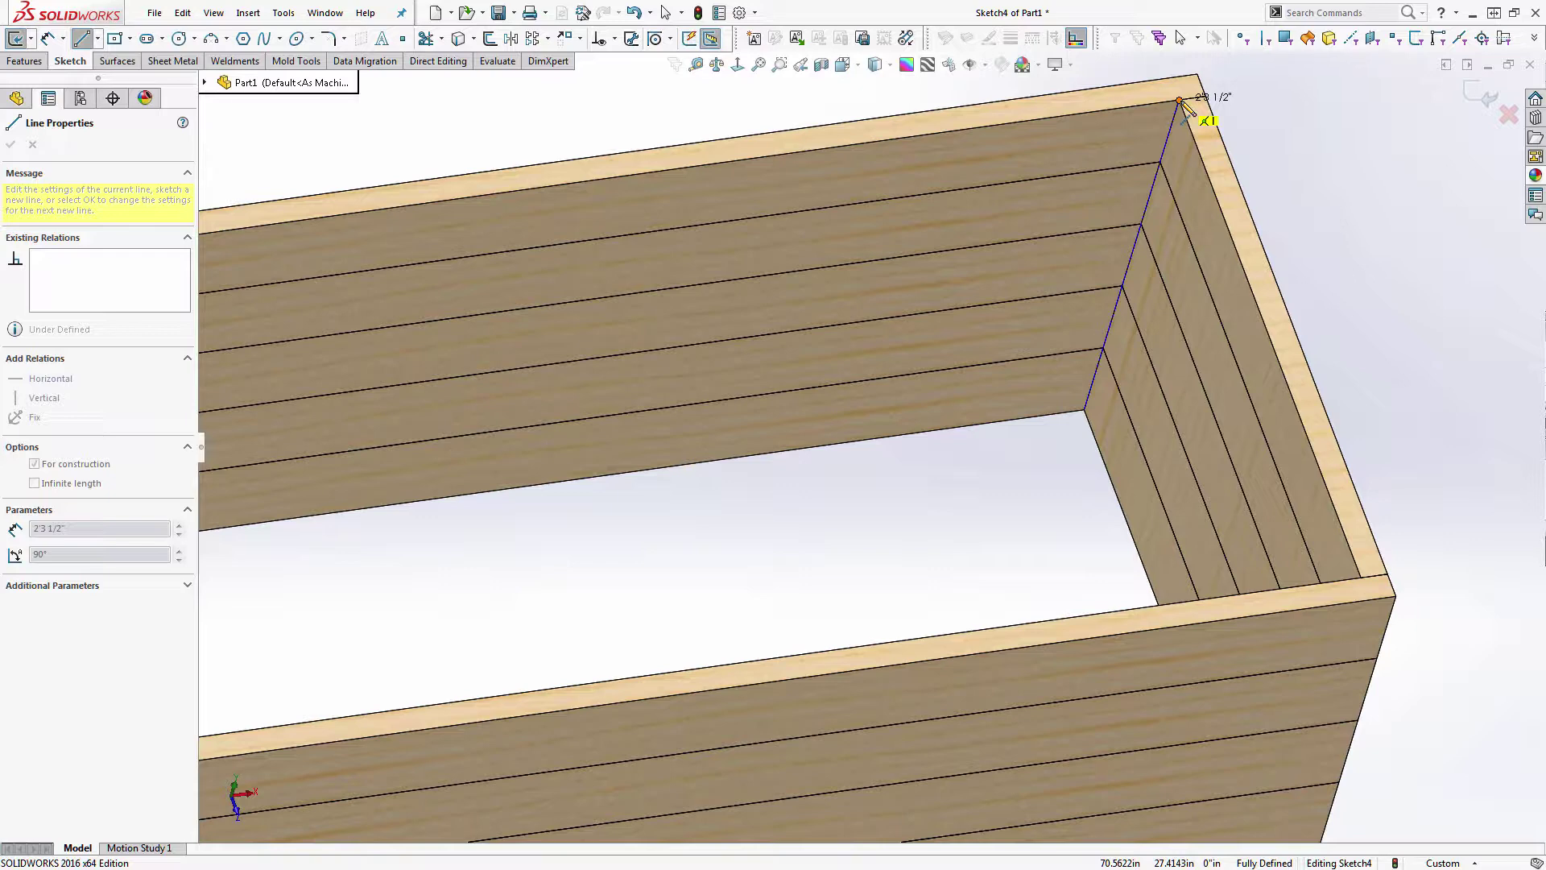
{"action": "key", "text": "Escape"}
{"action": "key", "text": "Escape"}
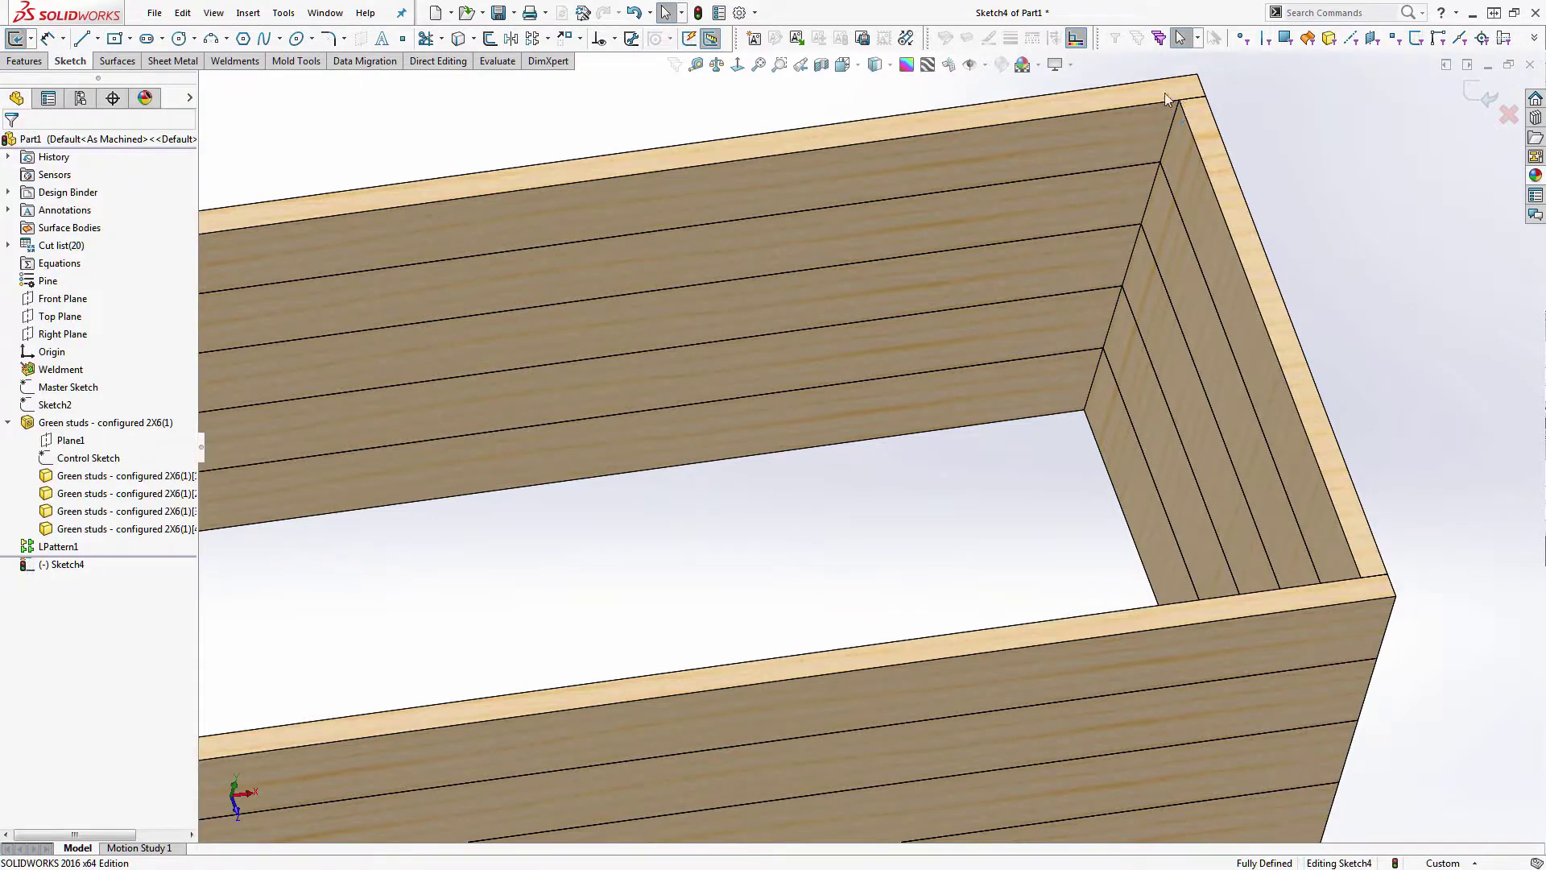
- Draw a vertical line up the back wall's opposite inside corner, from its bottom edge to its top edge
{"action": "left_click", "coordinate": [81, 37]}
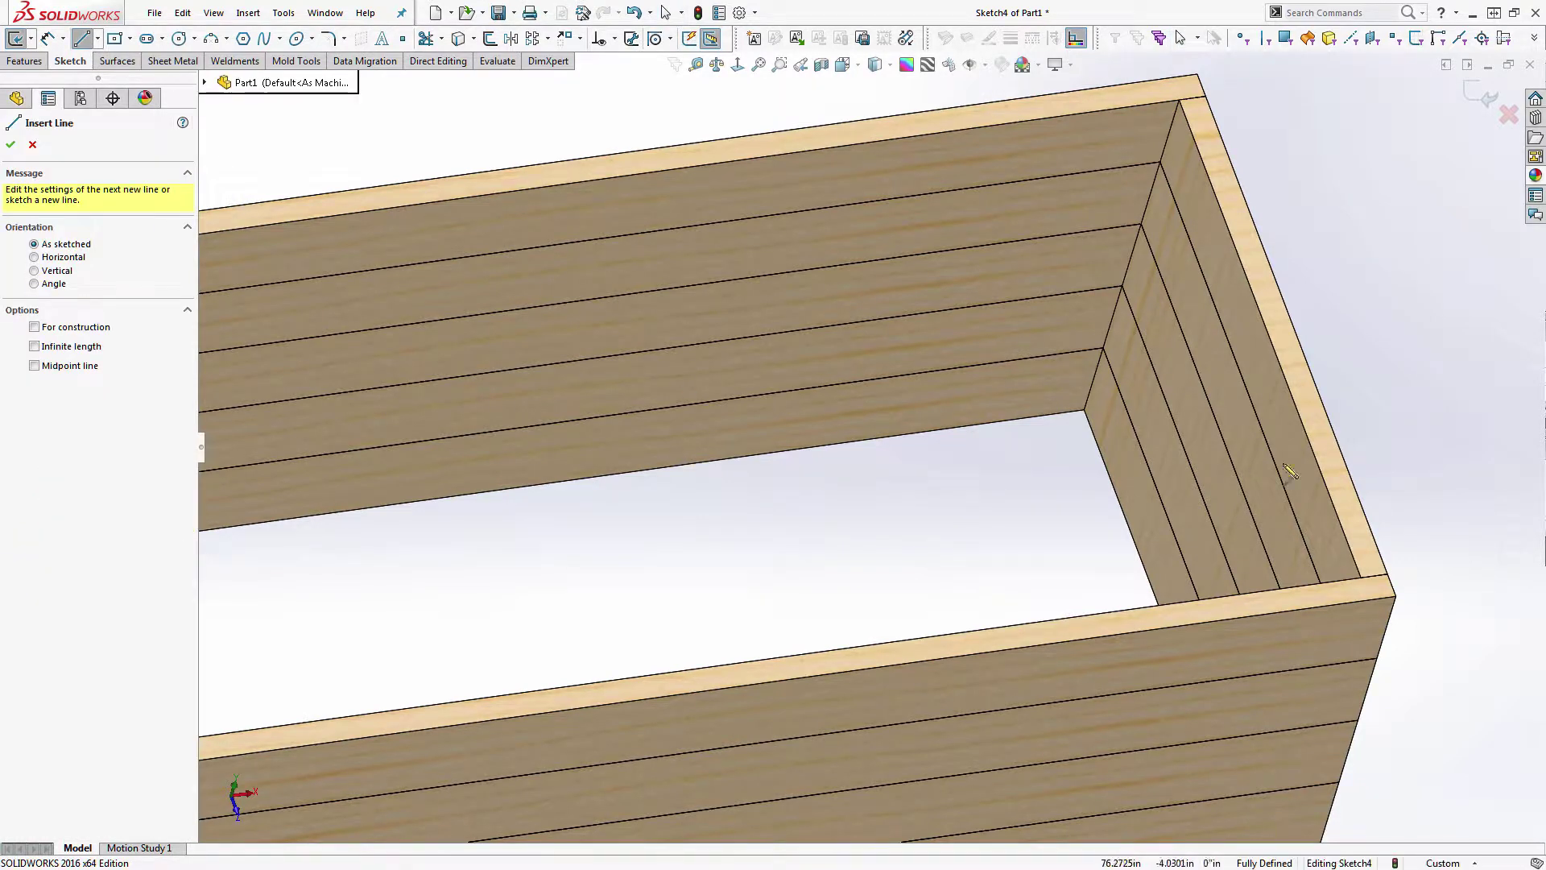
{"action": "left_click", "coordinate": [1086, 410]}
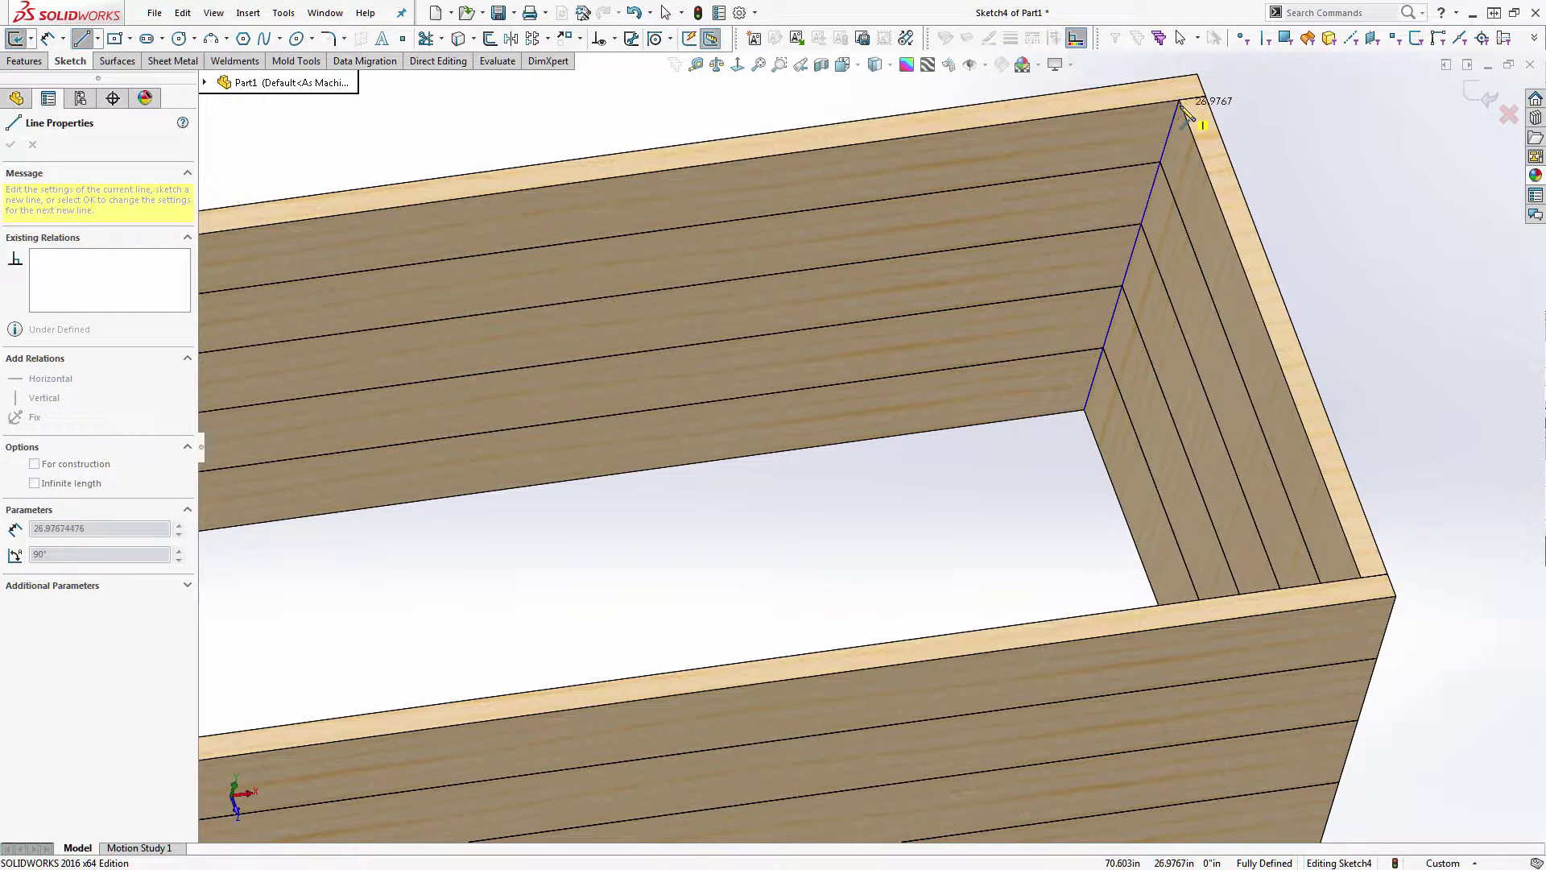
{"action": "left_click", "coordinate": [1179, 103]}
{"action": "left_click", "coordinate": [905, 594]}
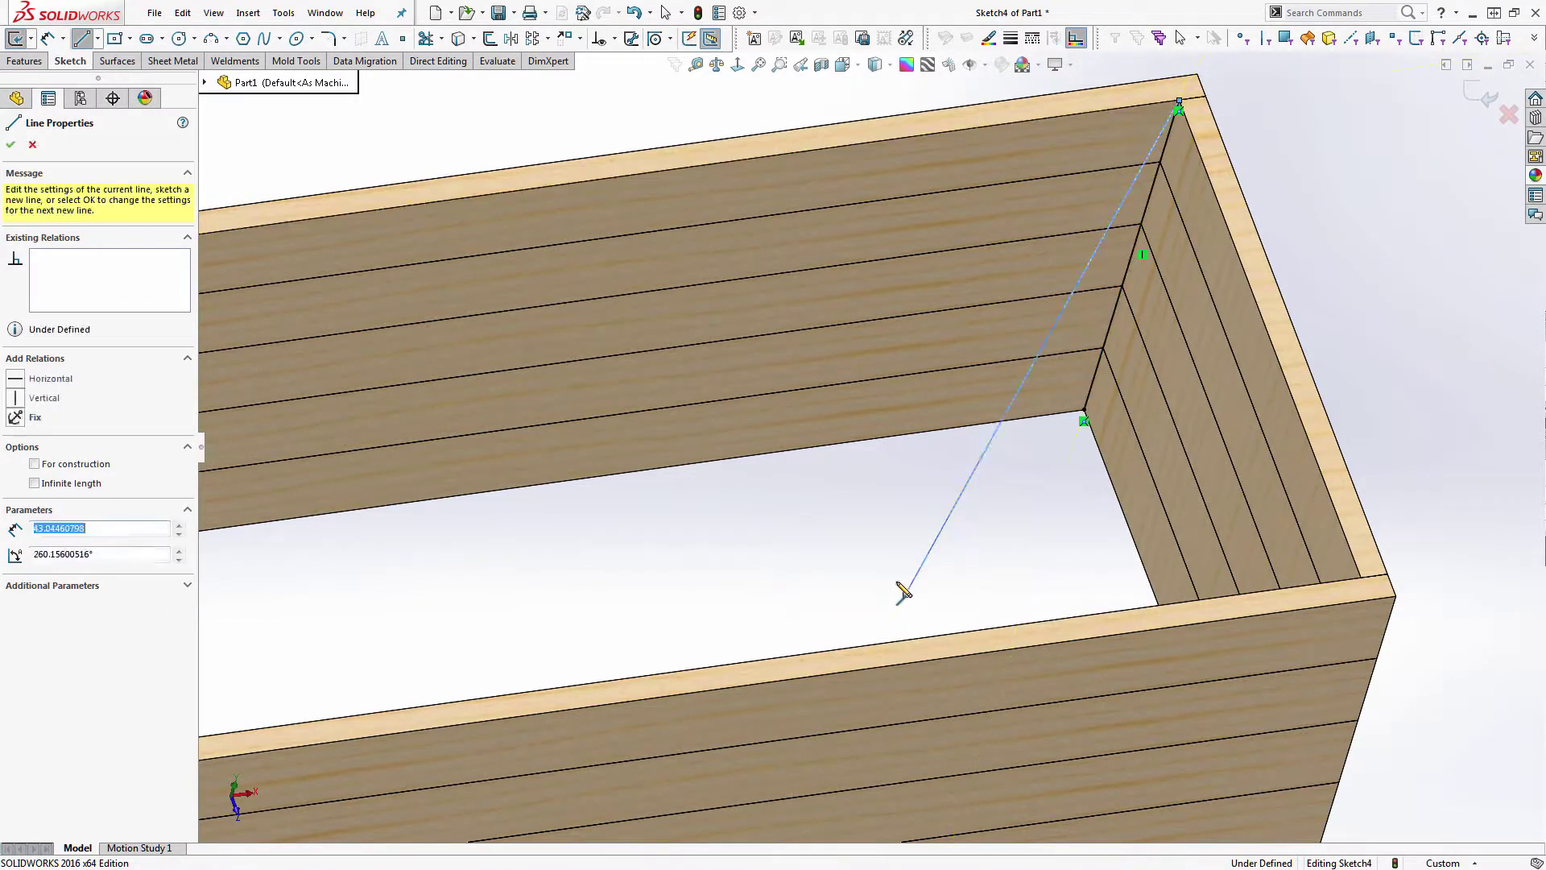
{"action": "double_click", "coordinate": [913, 529]}
- Draw a vertical line from the back wall's bottom edge to its top edge, about 16 in from the right inside corner
{"action": "left_click", "coordinate": [812, 446]}
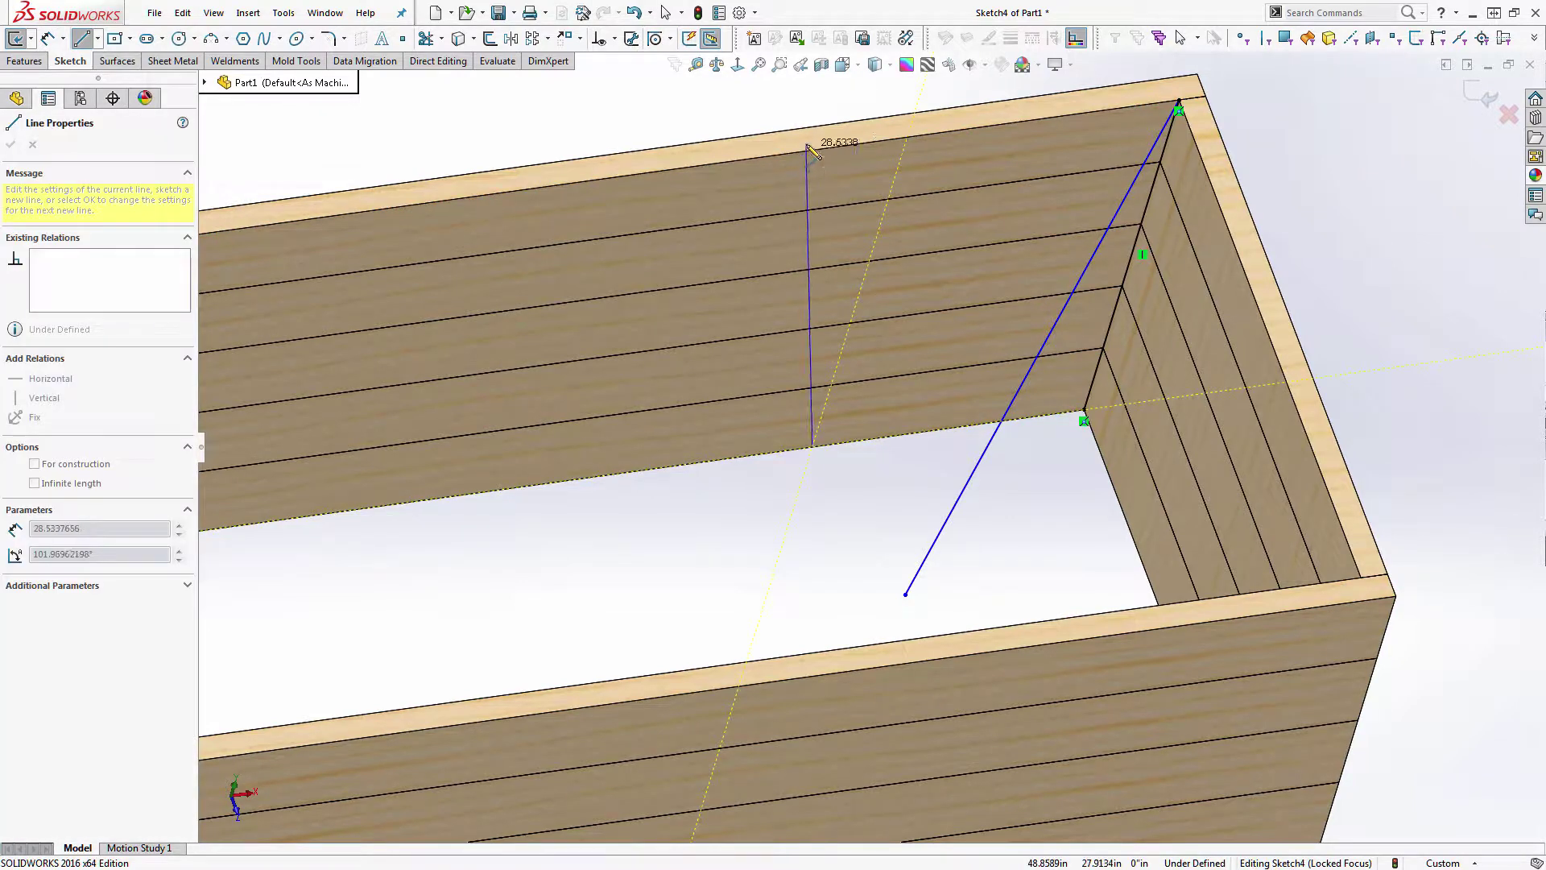
{"action": "left_click", "coordinate": [907, 138]}
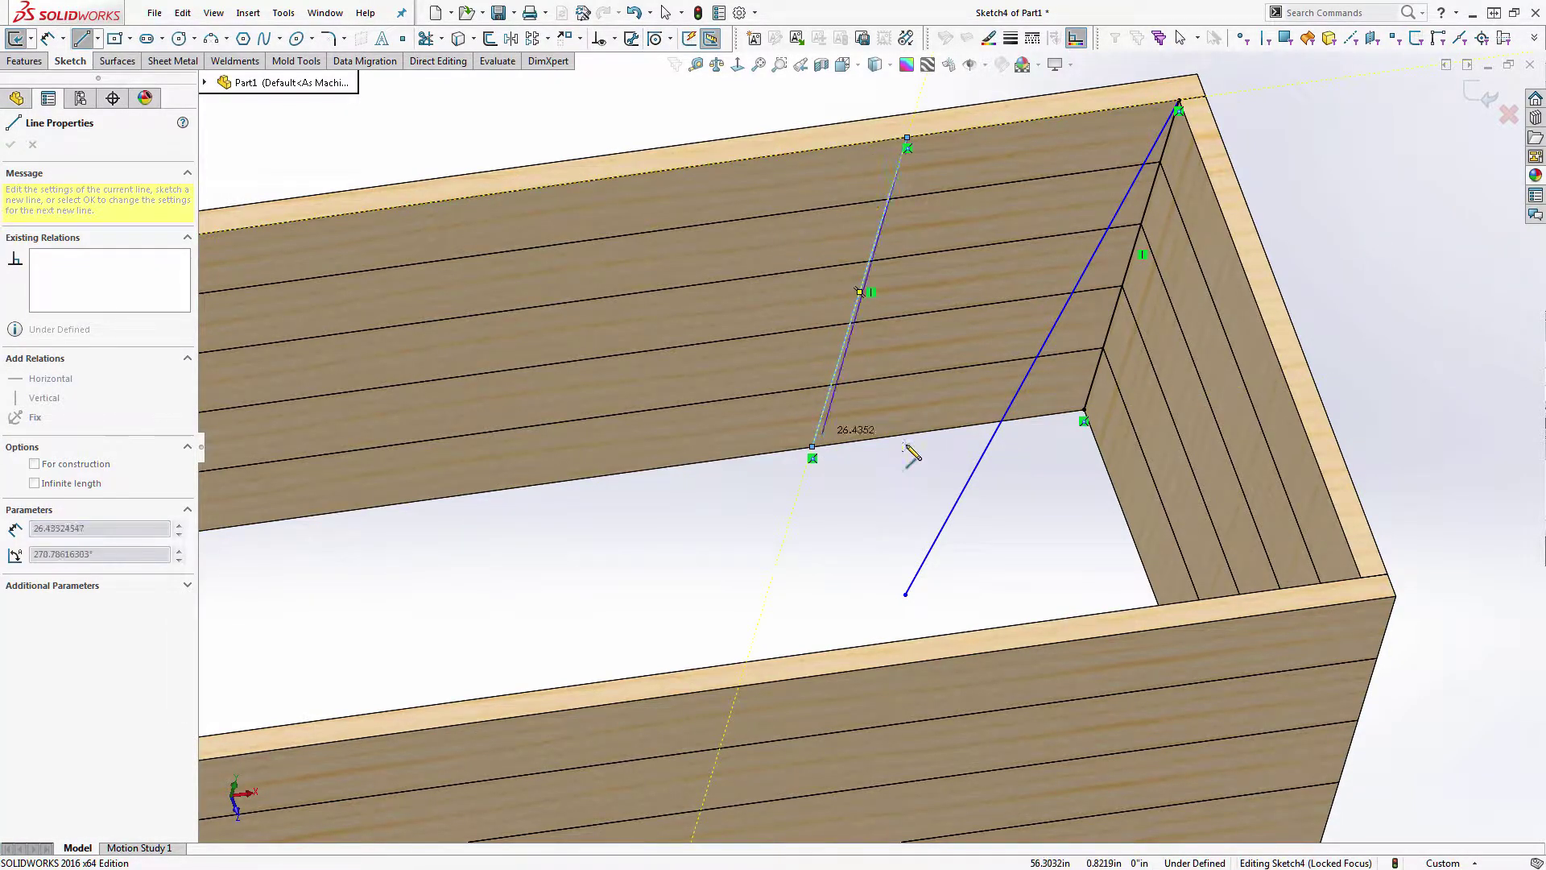
{"action": "double_click", "coordinate": [903, 494]}
{"action": "scroll", "coordinate": [839, 482], "scroll_direction": "down", "scroll_amount": 4}
{"action": "scroll", "coordinate": [601, 473], "scroll_direction": "down", "scroll_amount": 4}
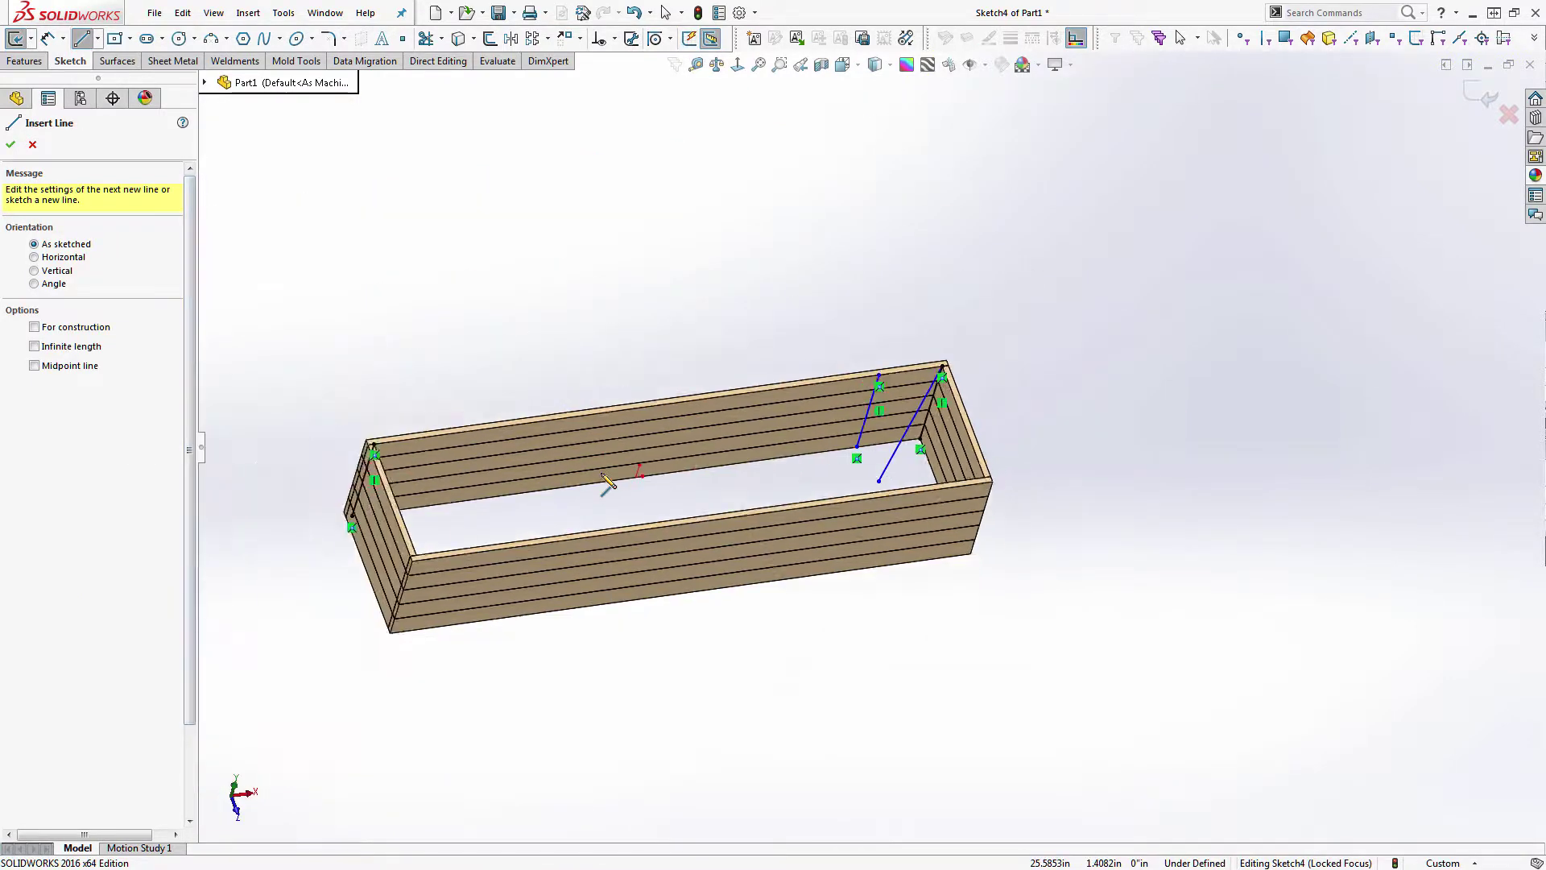
- Draw two more full-height vertical lines on the back wall, one about 25 in from the left inside corner and one near the middle
{"action": "scroll", "coordinate": [534, 523], "scroll_direction": "down", "scroll_amount": 4}
{"action": "left_click", "coordinate": [508, 511]}
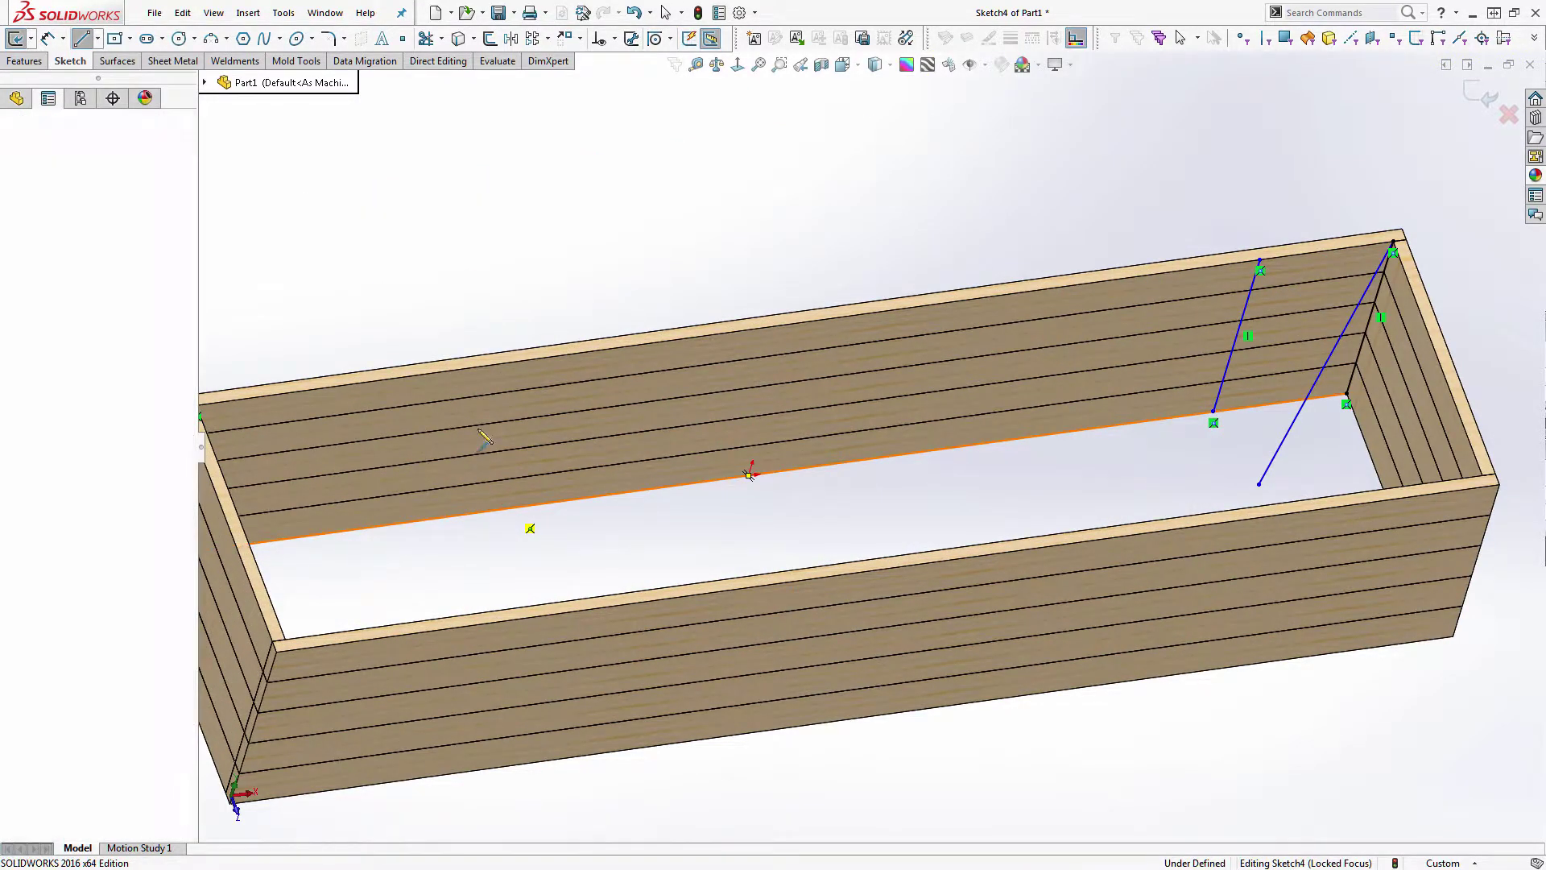
{"action": "left_click", "coordinate": [554, 358]}
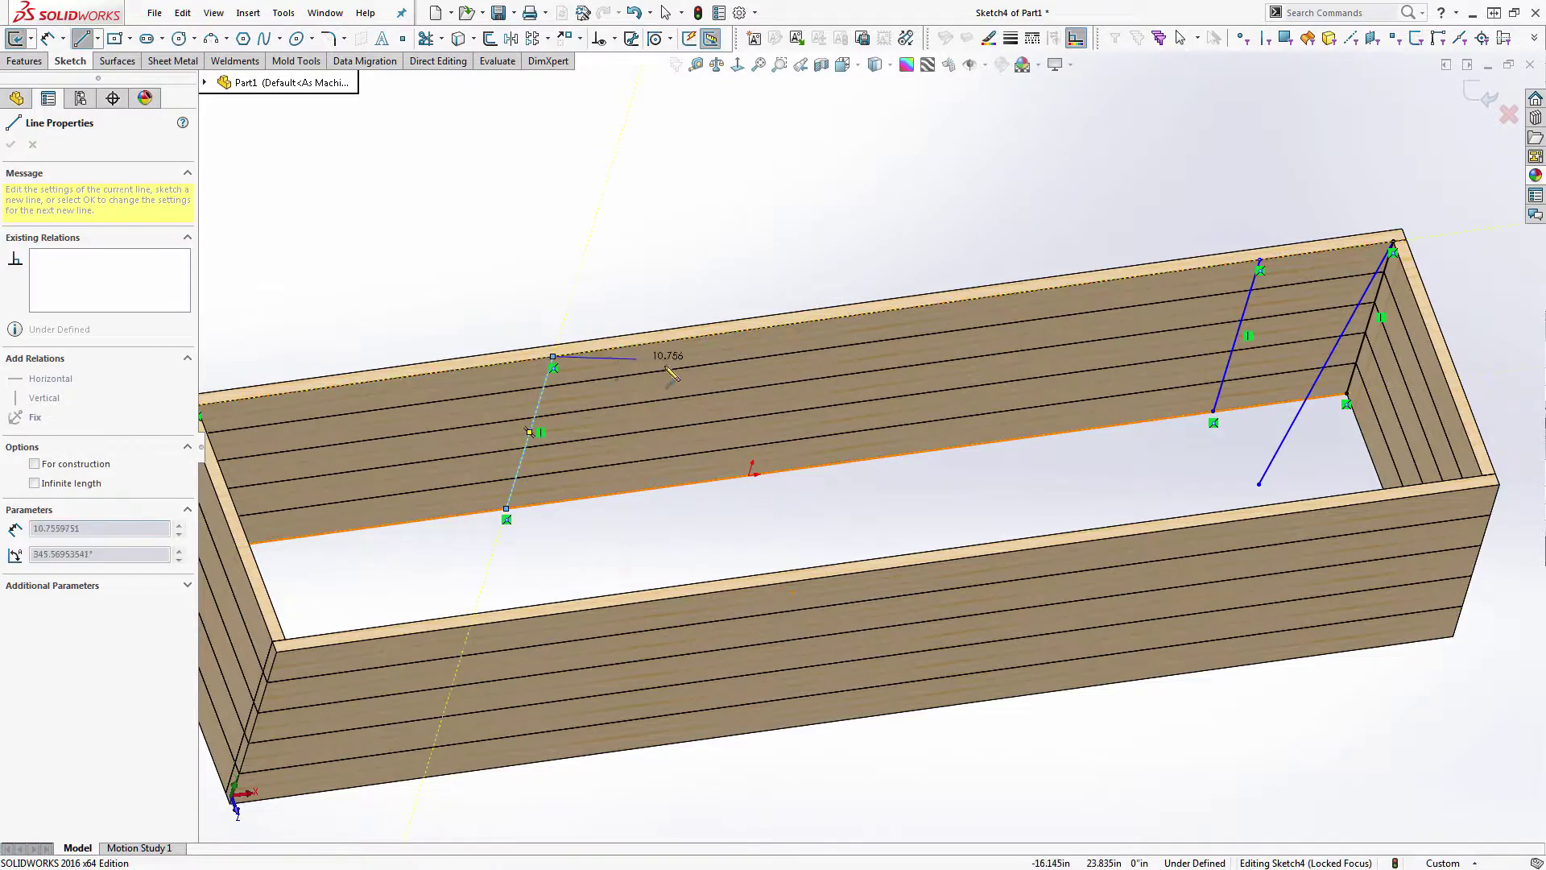
{"action": "key", "text": "Escape"}
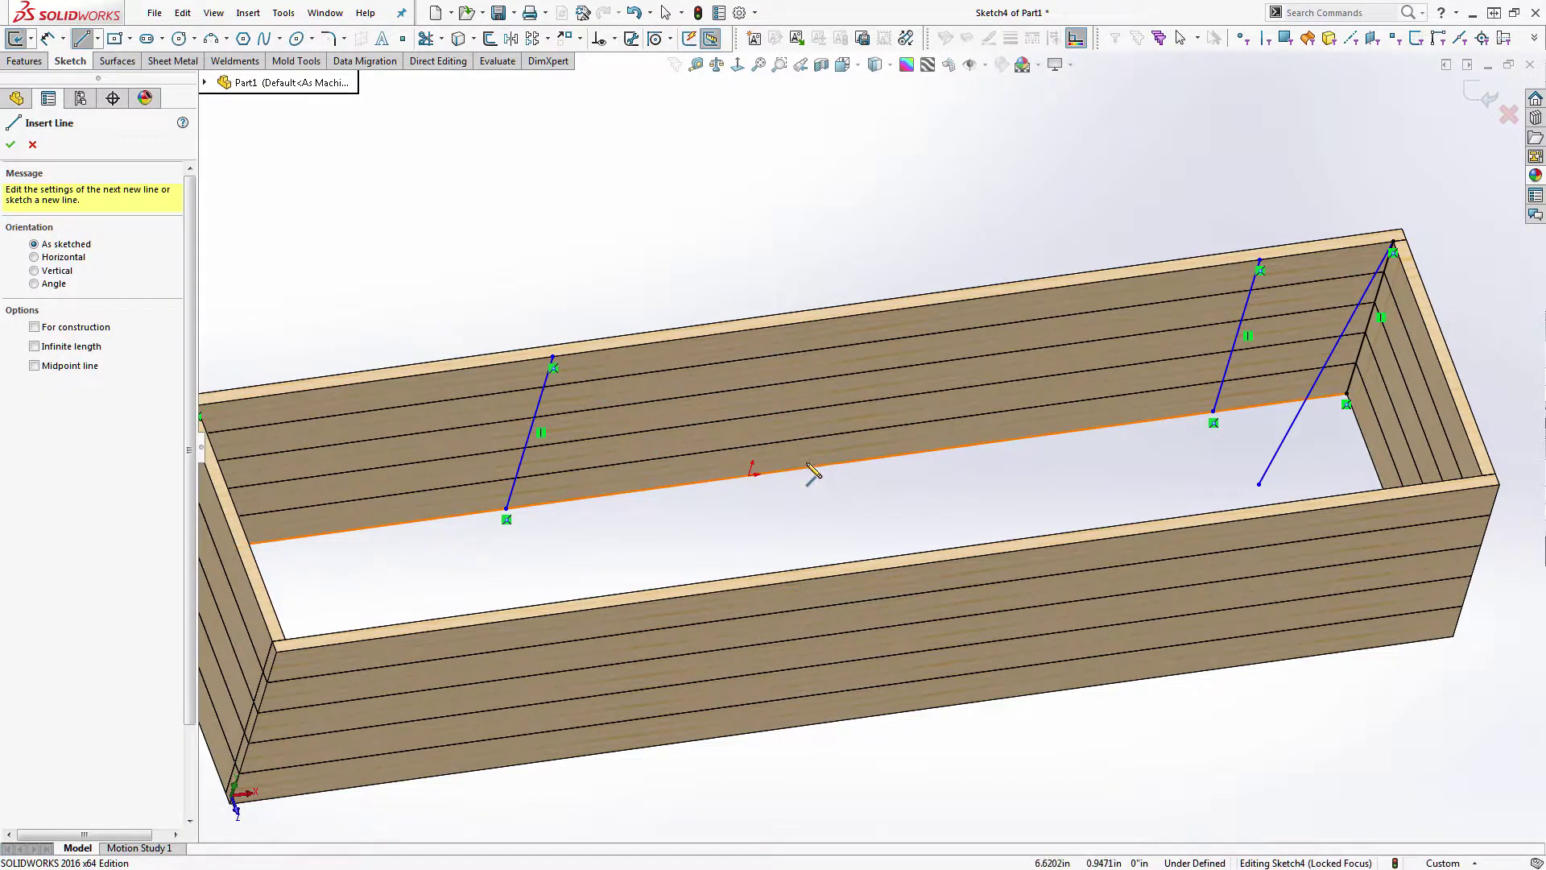
{"action": "left_click_drag", "start_coordinate": [808, 467], "coordinate": [855, 316]}
{"action": "key", "text": "Escape"}
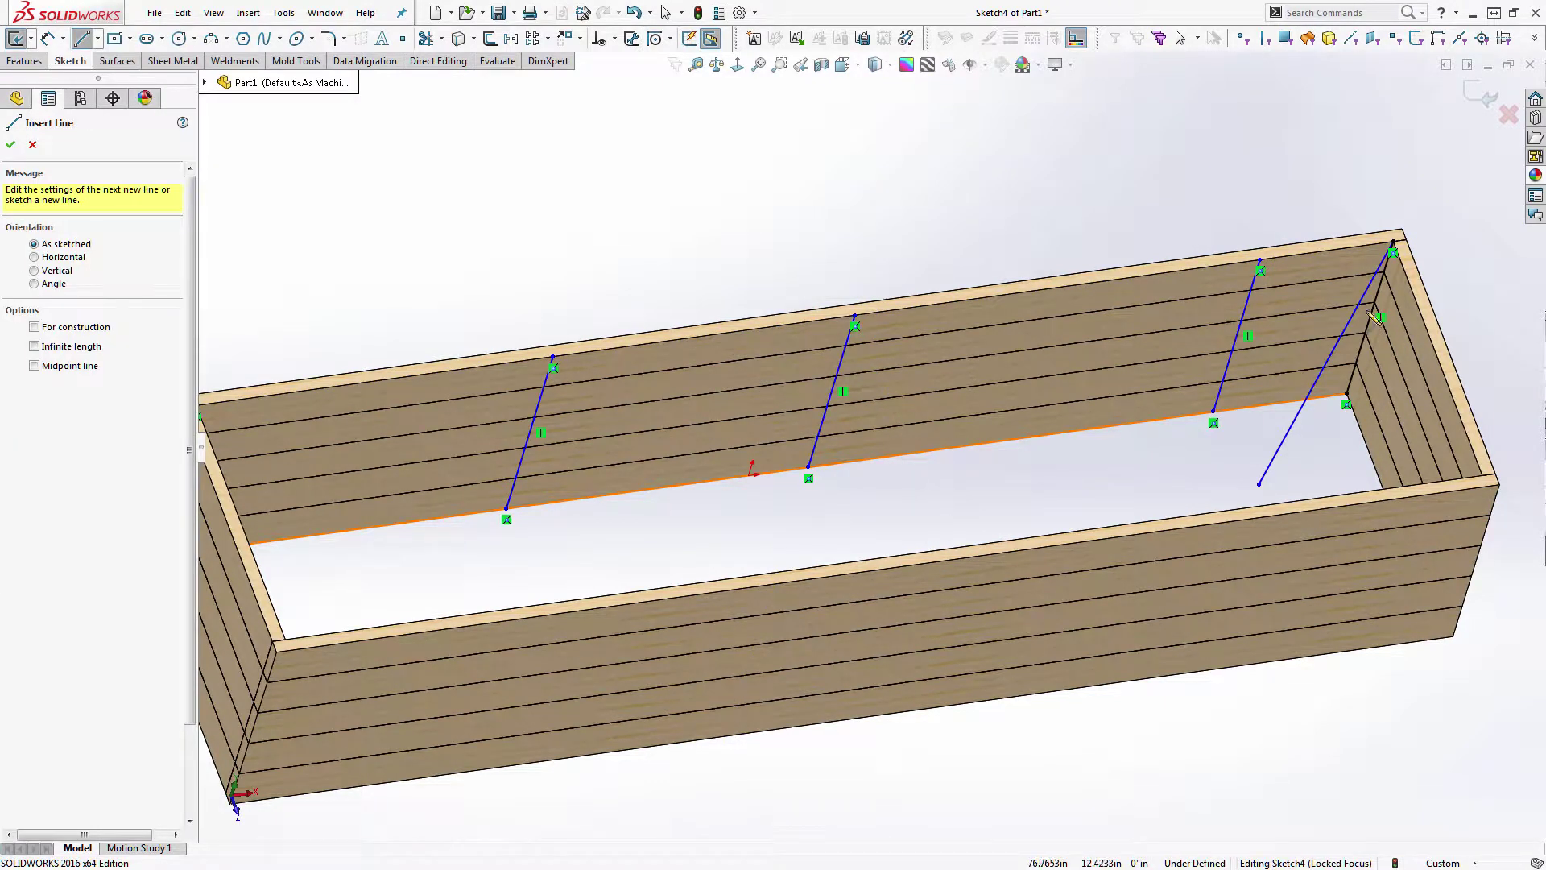
- Delete the stray diagonal line that starts at the top of the back wall's right inside corner
{"action": "key", "text": "Escape"}
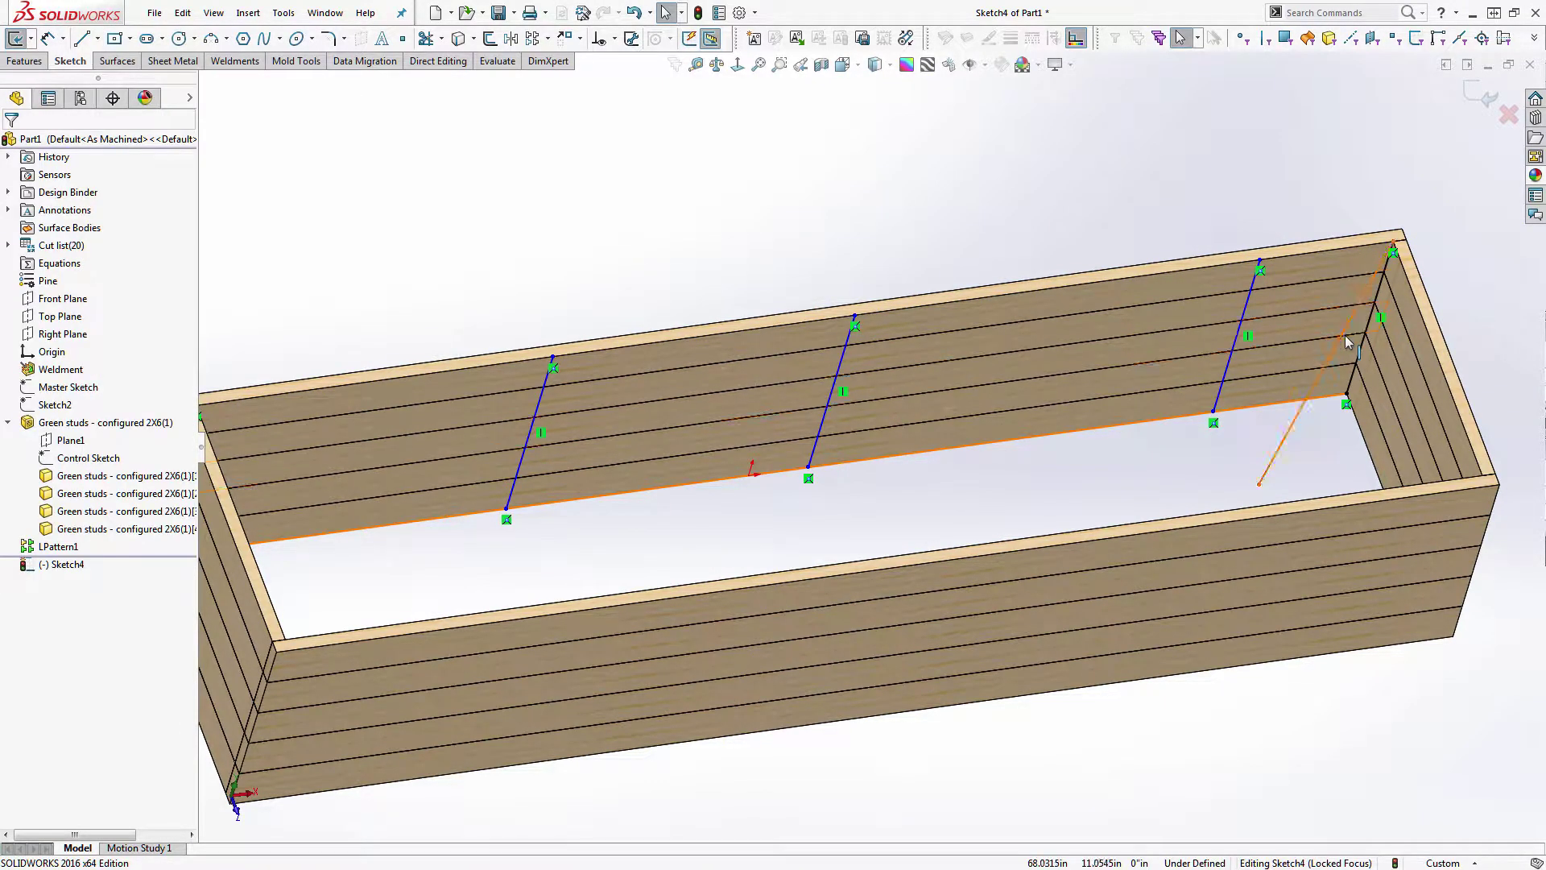
{"action": "left_click", "coordinate": [1342, 335]}
{"action": "key", "text": "Delete"}
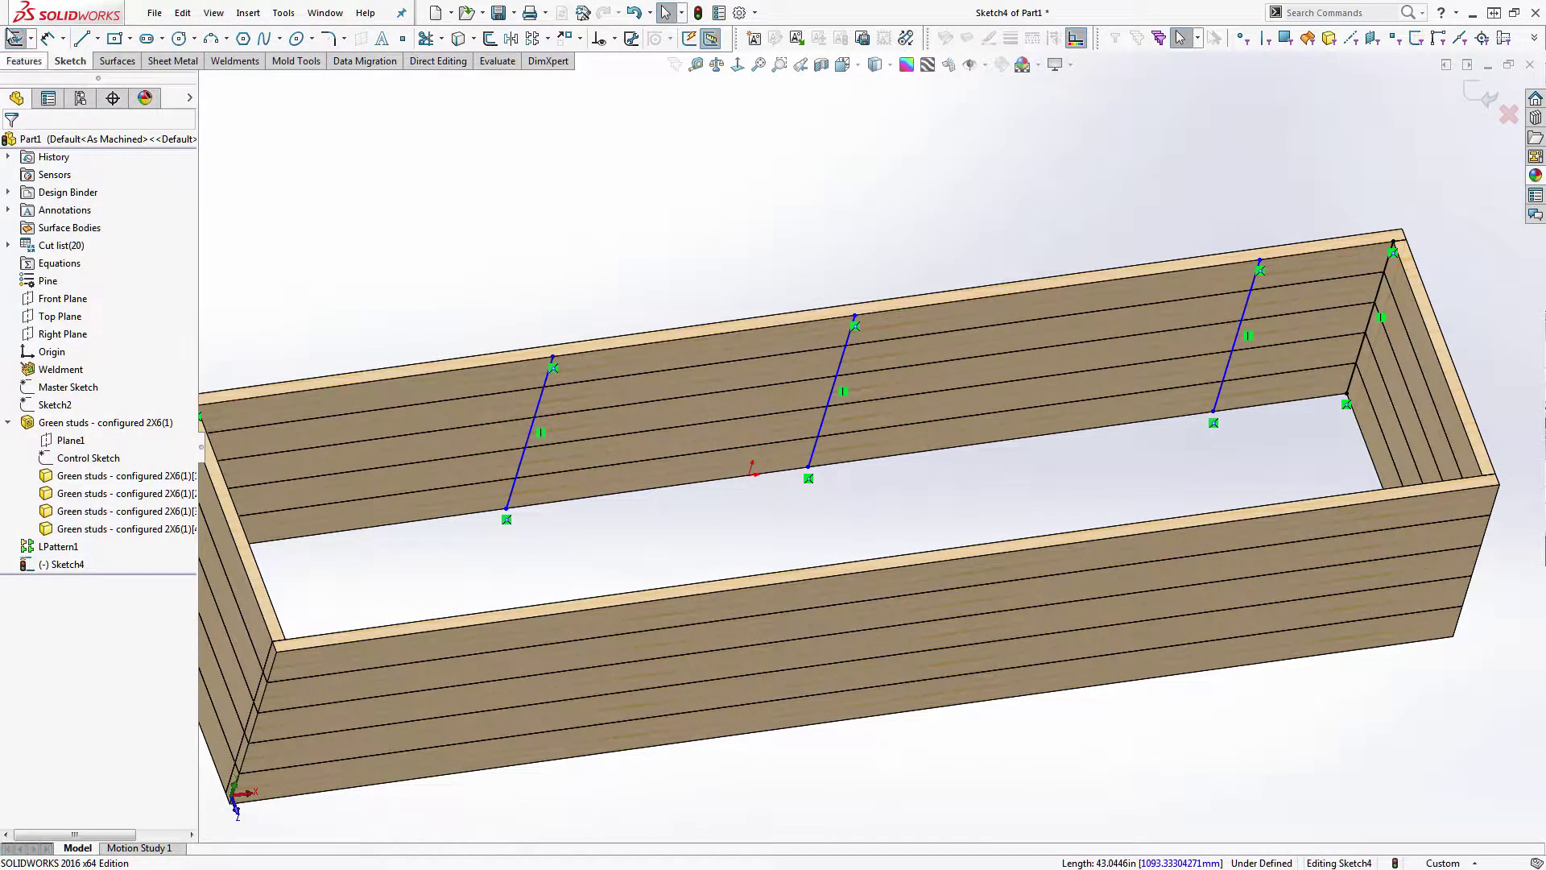
- Draw a chain of four centerlines along the back wall's top edge, joining the upper ends of all five vertical lines
{"action": "left_click", "coordinate": [98, 38]}
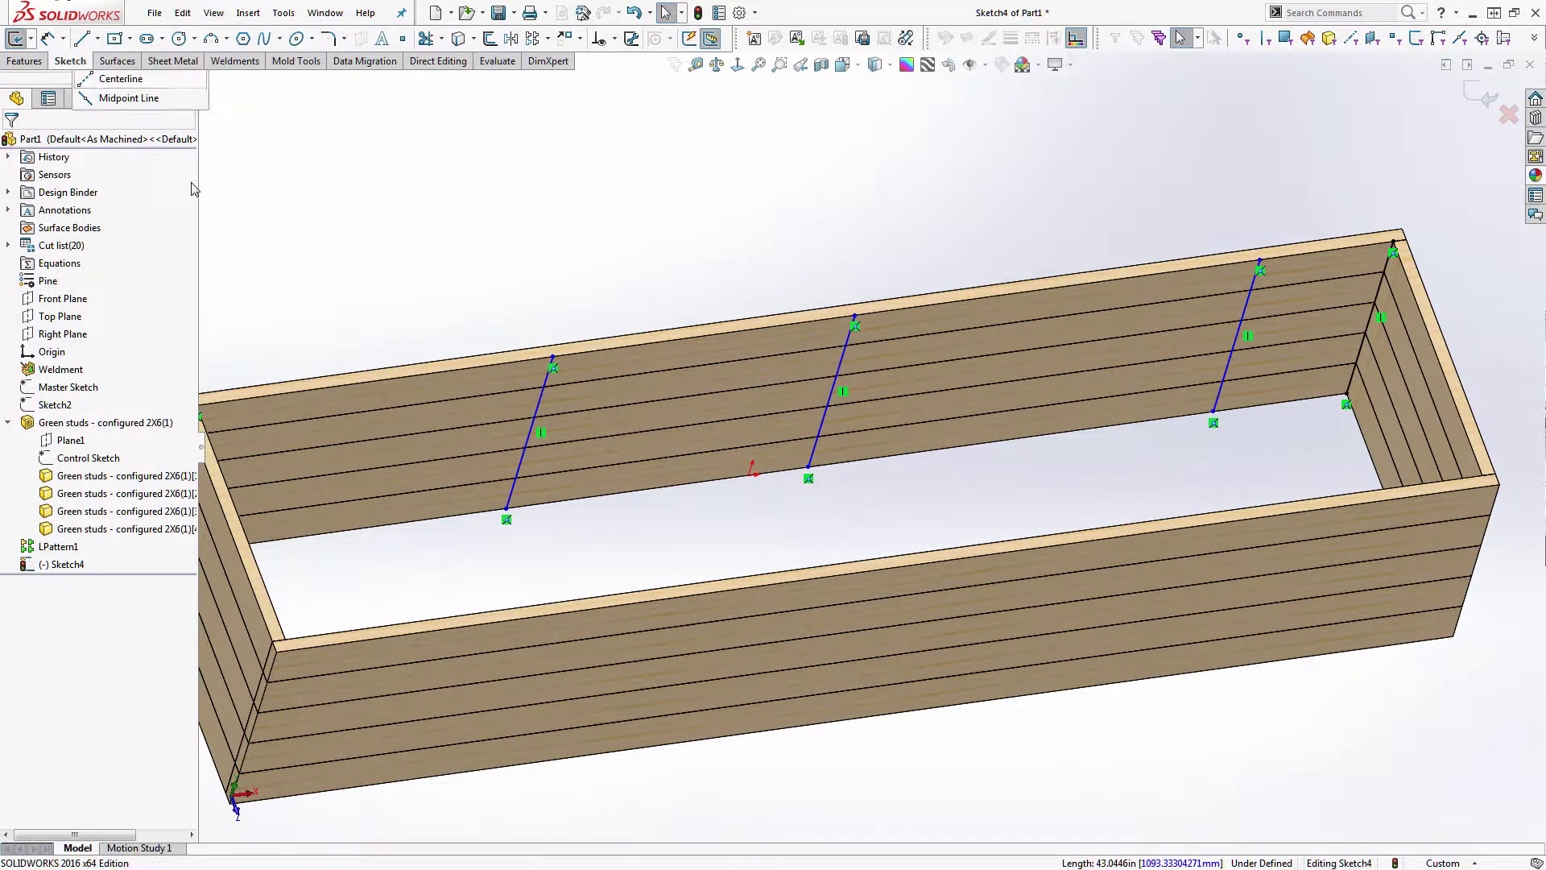
{"action": "left_click", "coordinate": [129, 77]}
{"action": "scroll", "coordinate": [424, 304], "scroll_direction": "up", "scroll_amount": 3}
{"action": "scroll", "coordinate": [428, 314], "scroll_direction": "down", "scroll_amount": 3}
{"action": "left_click", "coordinate": [443, 483]}
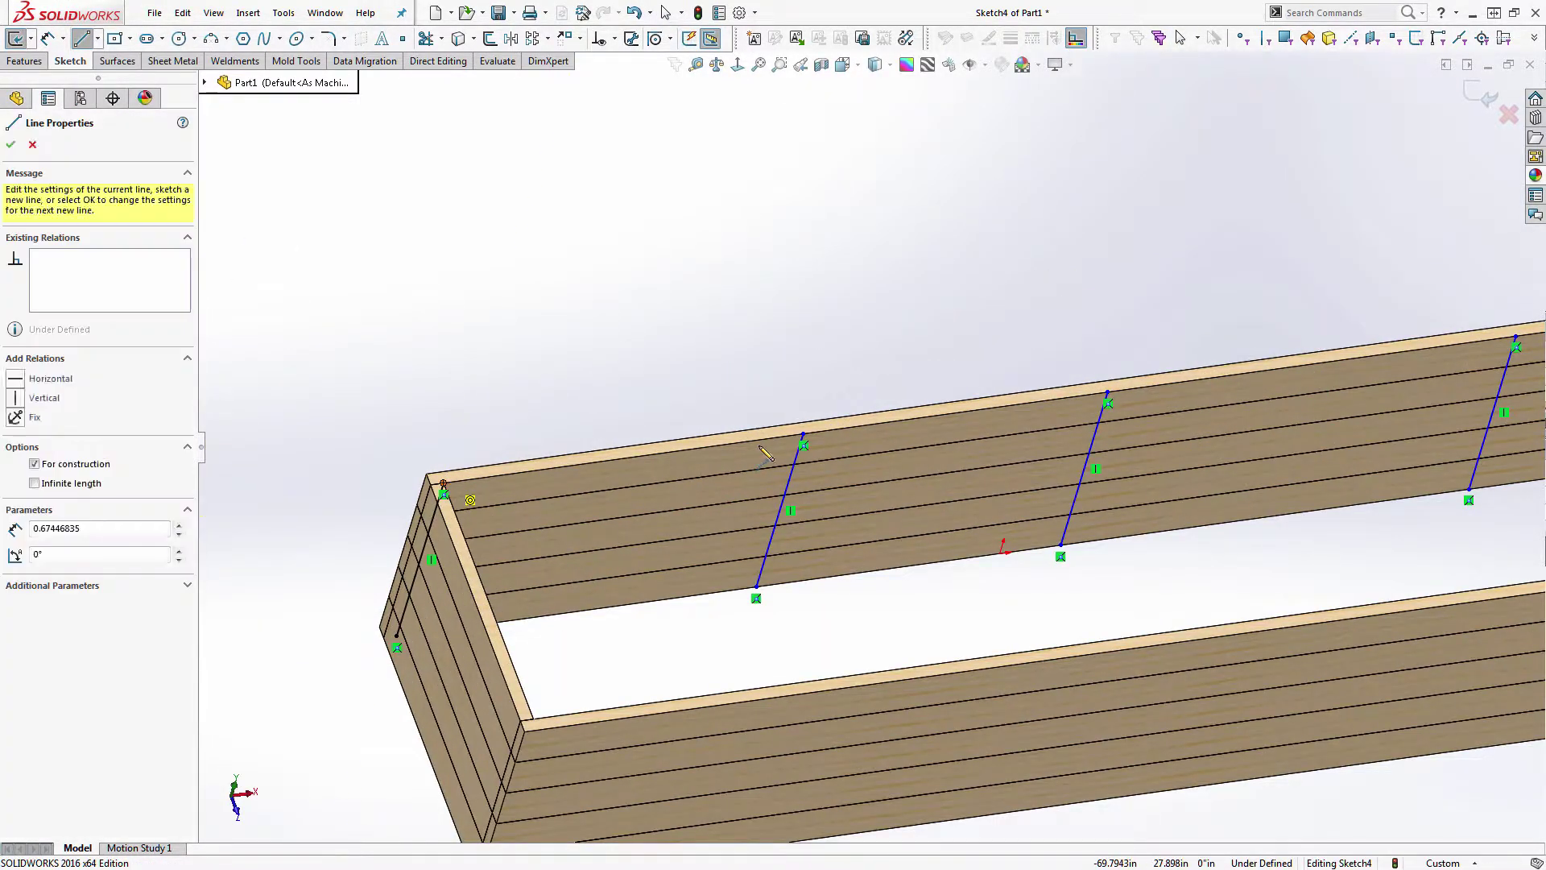
{"action": "left_click", "coordinate": [804, 435]}
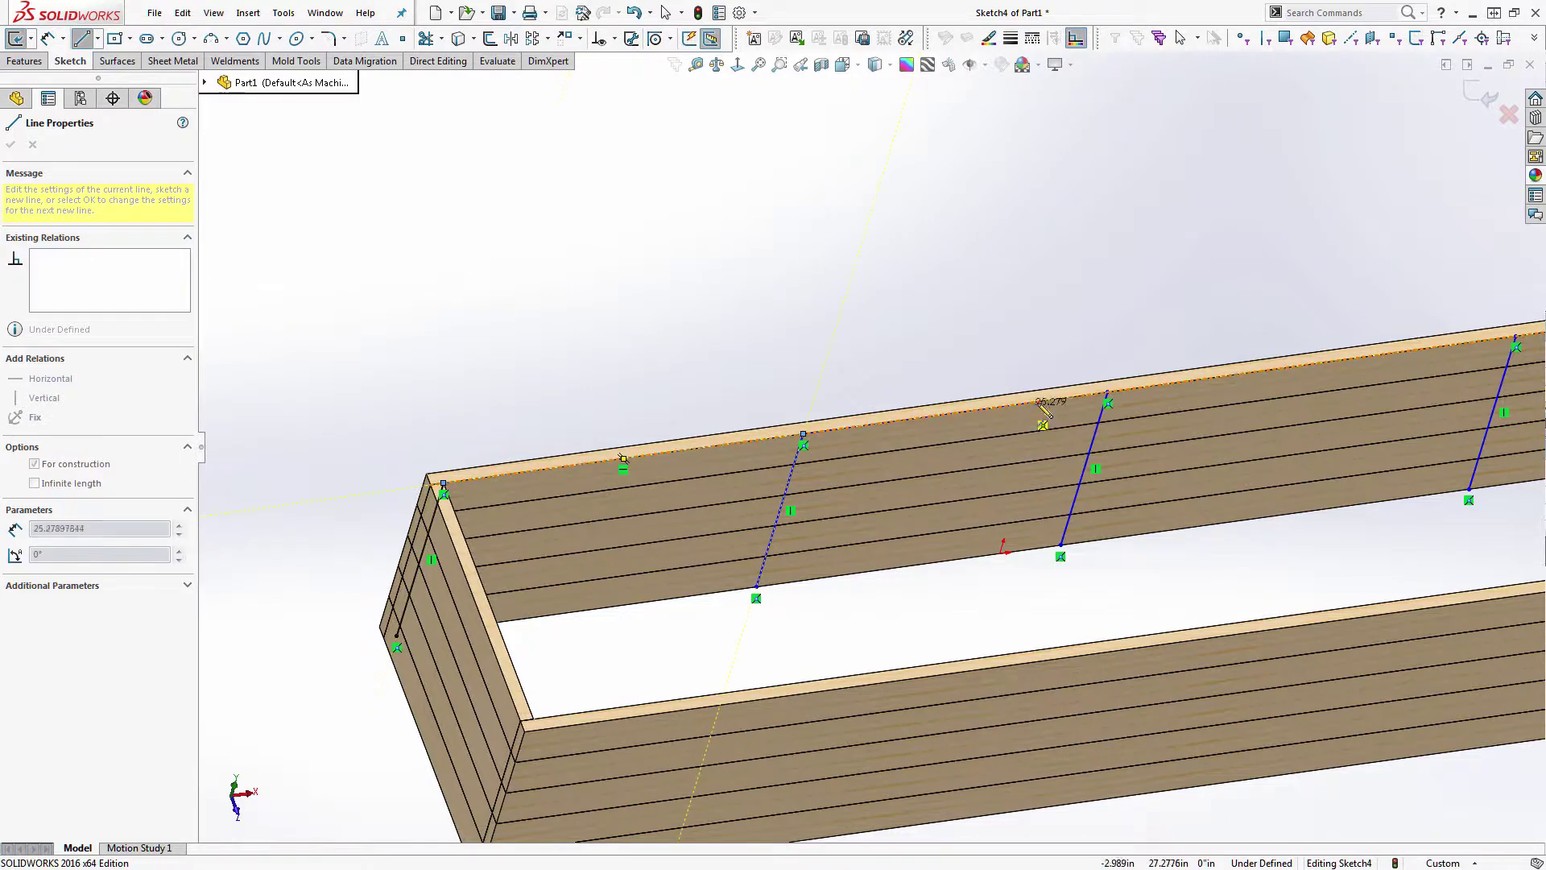
{"action": "scroll", "coordinate": [1038, 388], "scroll_direction": "up", "scroll_amount": 3}
{"action": "scroll", "coordinate": [1474, 395], "scroll_direction": "down", "scroll_amount": 3}
{"action": "left_click", "coordinate": [1224, 372]}
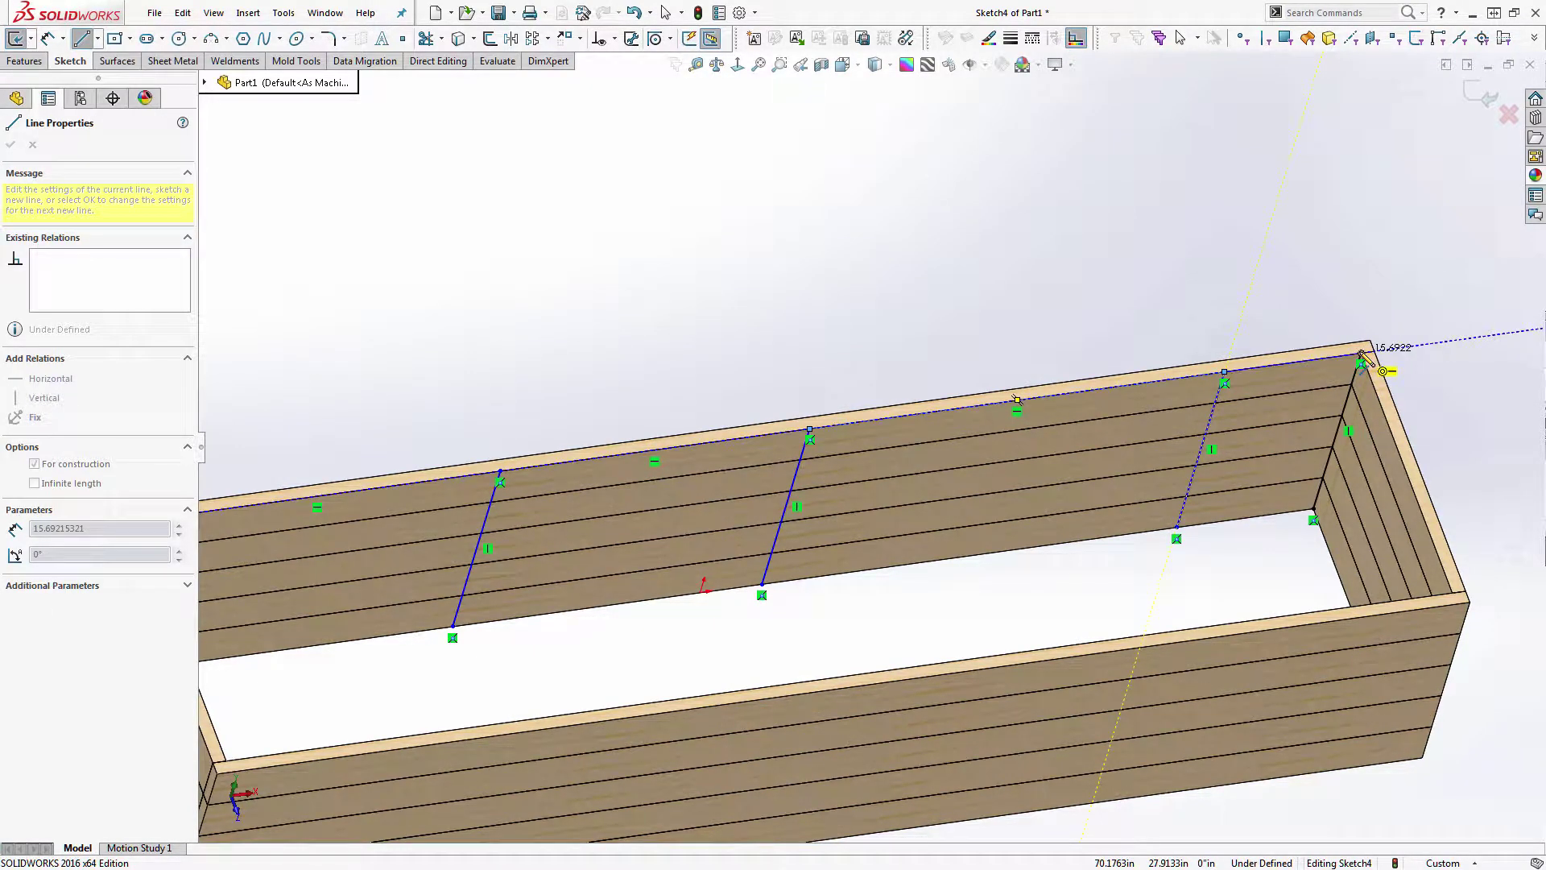
{"action": "right_click", "coordinate": [1365, 274]}
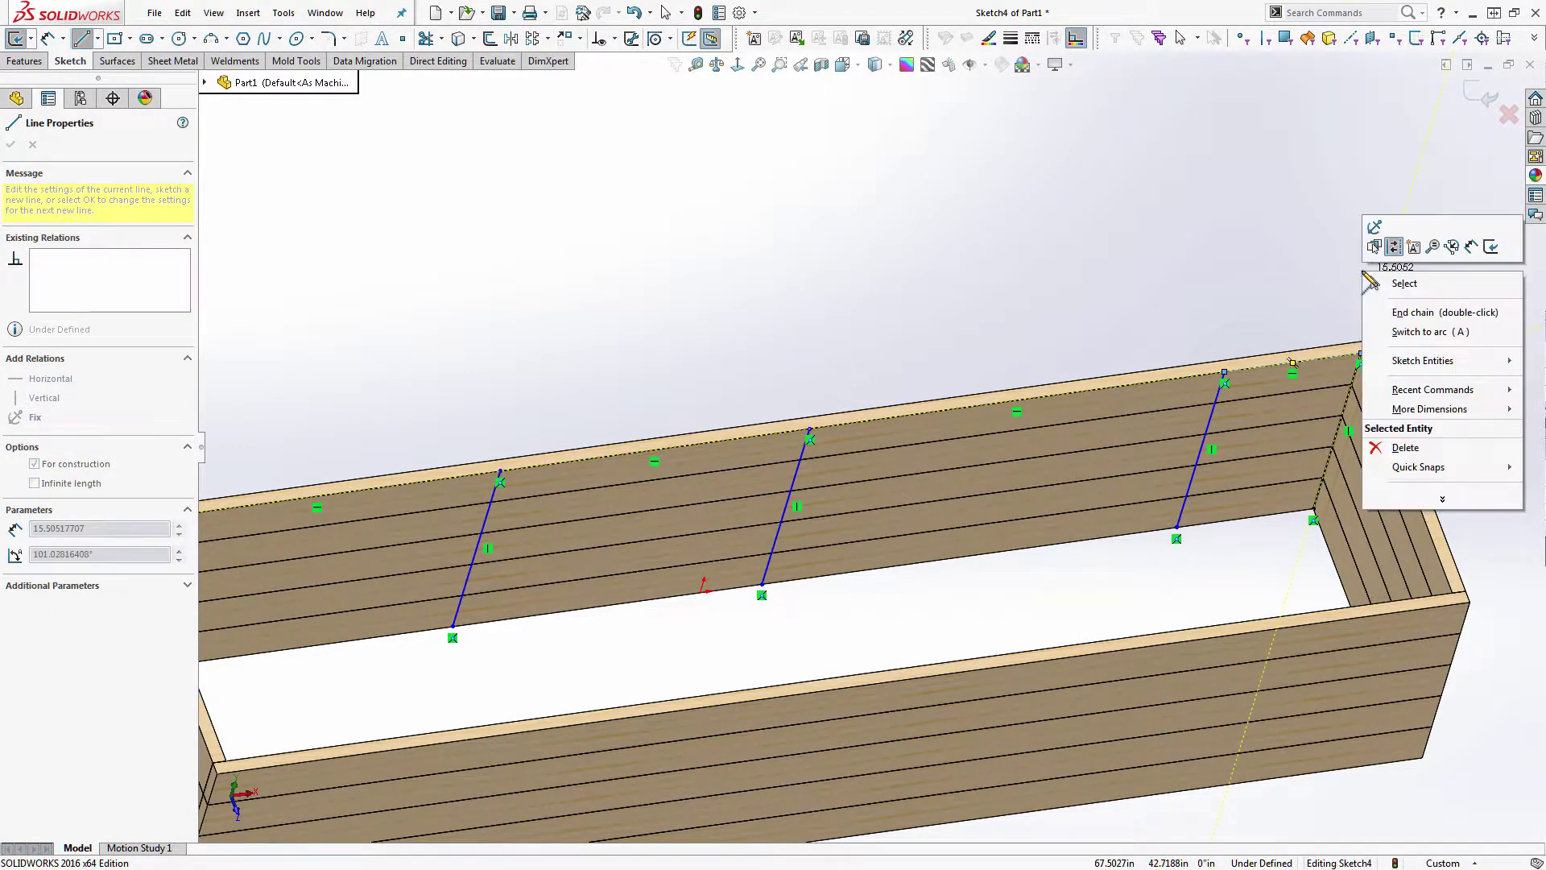
{"action": "left_click", "coordinate": [1405, 283]}
- Make the four centerlines equal in length to space the vertical lines evenly, and exit the sketch
{"action": "key", "text": "f"}
{"action": "middle_click_drag", "start_coordinate": [251, 455], "coordinate": [263, 317]}
{"action": "mouse_move", "coordinate": [264, 309]}
{"action": "left_mouse_down"}
{"action": "mouse_move", "coordinate": [466, 425]}
{"action": "mouse_move", "coordinate": [1351, 447]}
{"action": "left_mouse_up"}
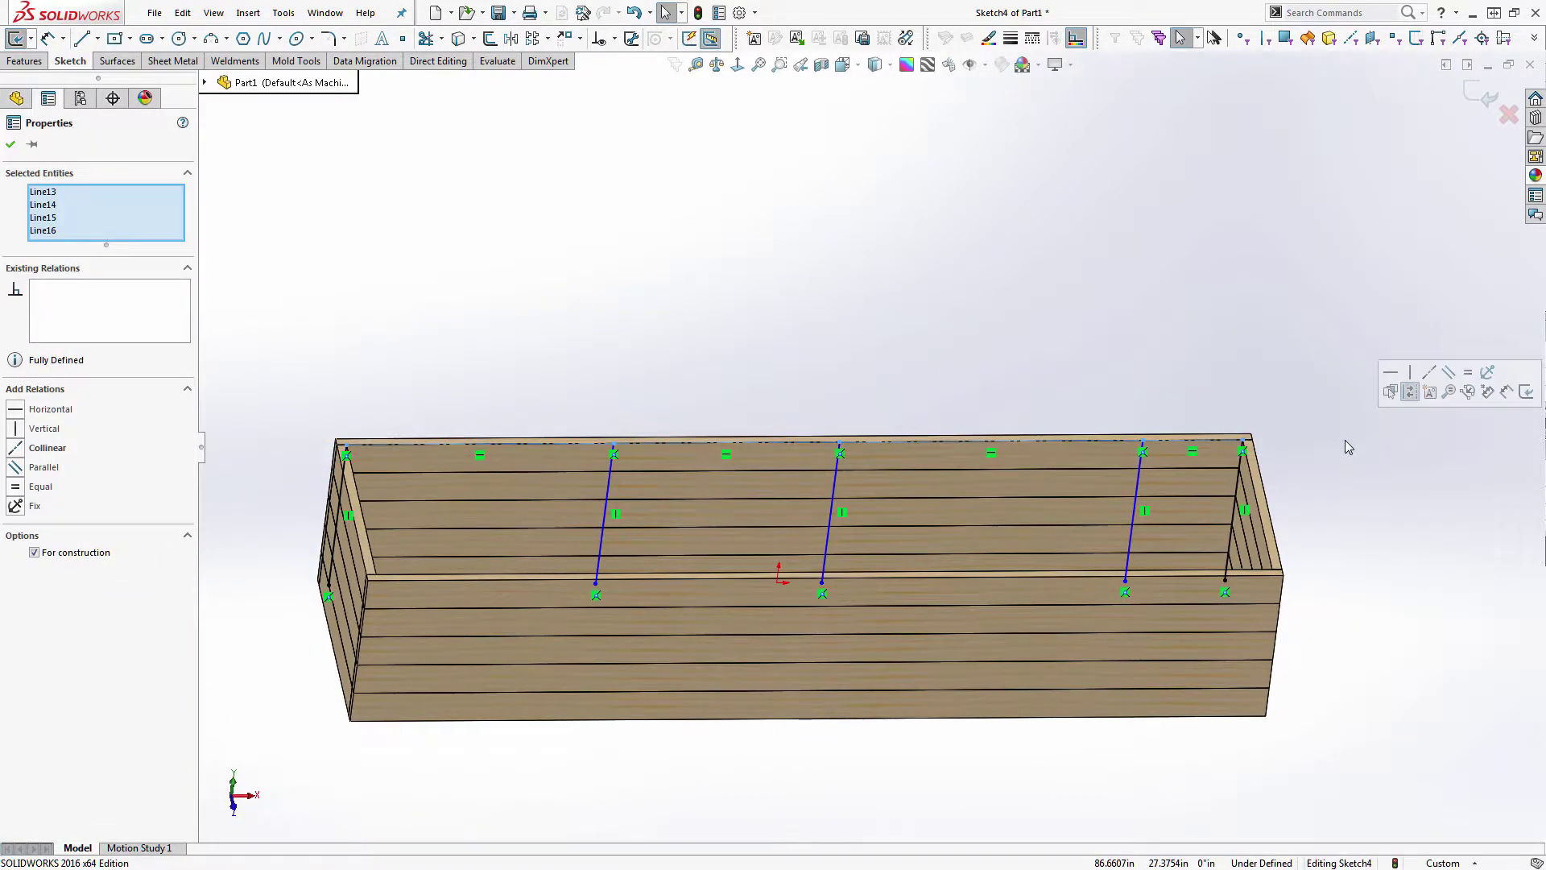
{"action": "left_click", "coordinate": [15, 486]}
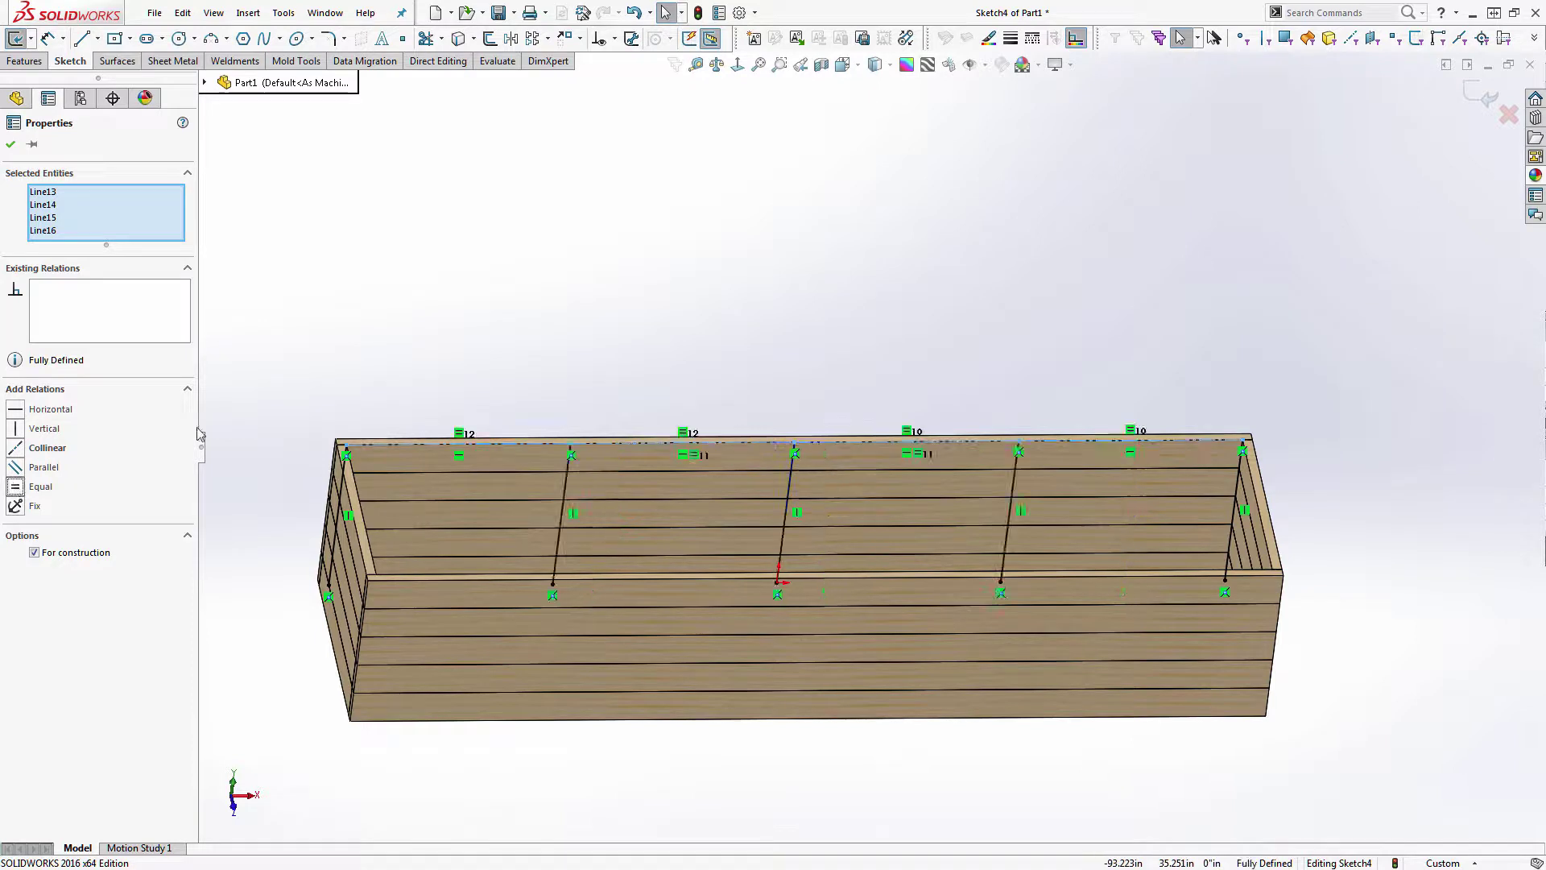
{"action": "left_click", "coordinate": [1491, 99]}
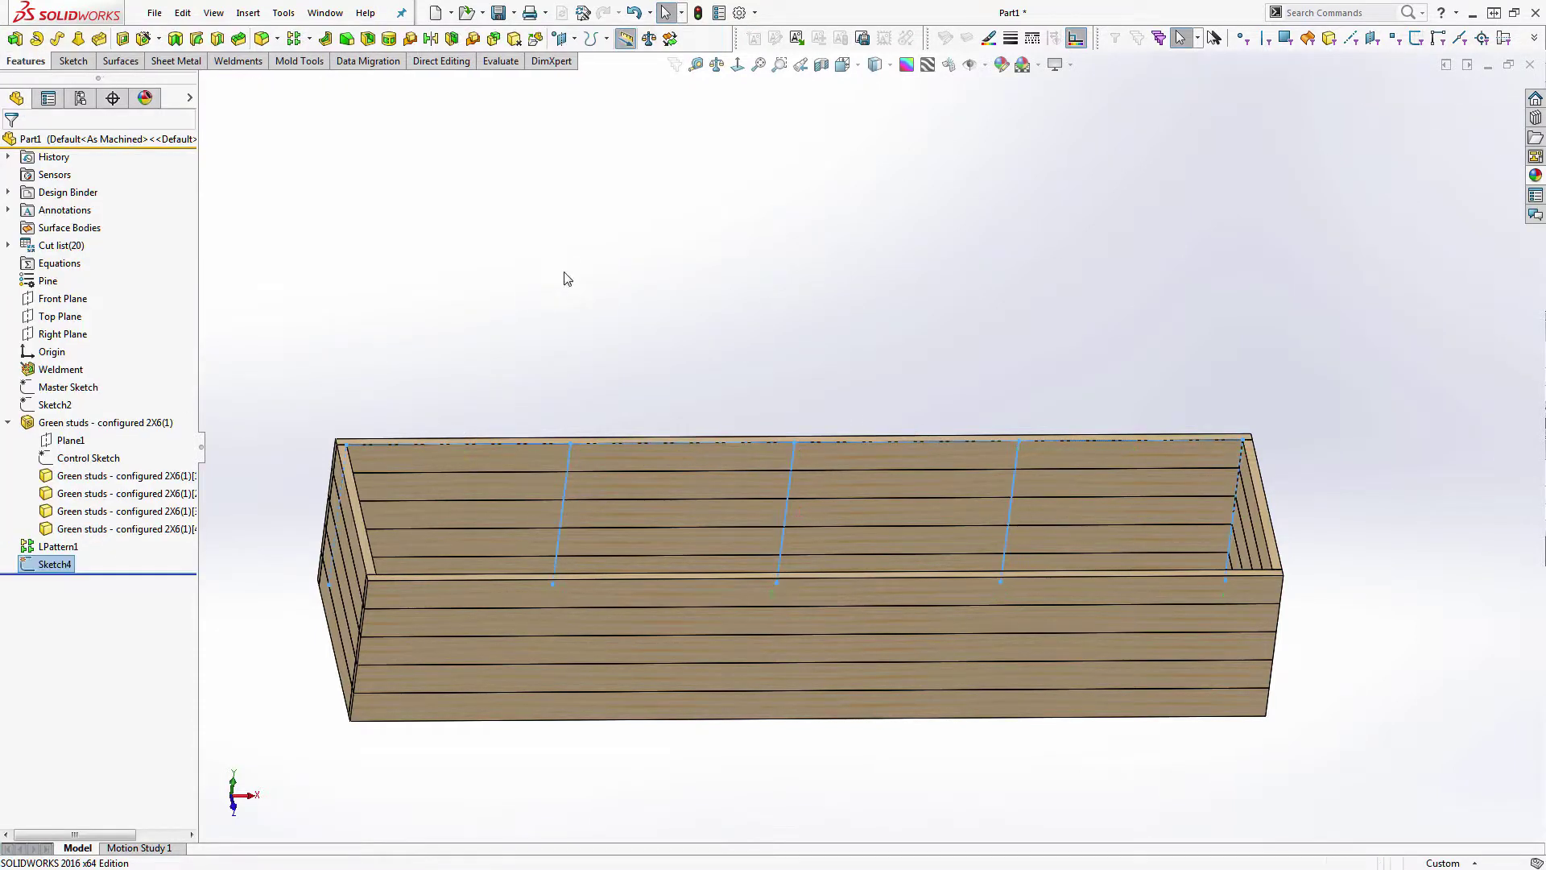
- Start a structural member using Common Stud Sizes, Green Studs - Configured, and set its size to 2X4
{"action": "left_click", "coordinate": [234, 64]}
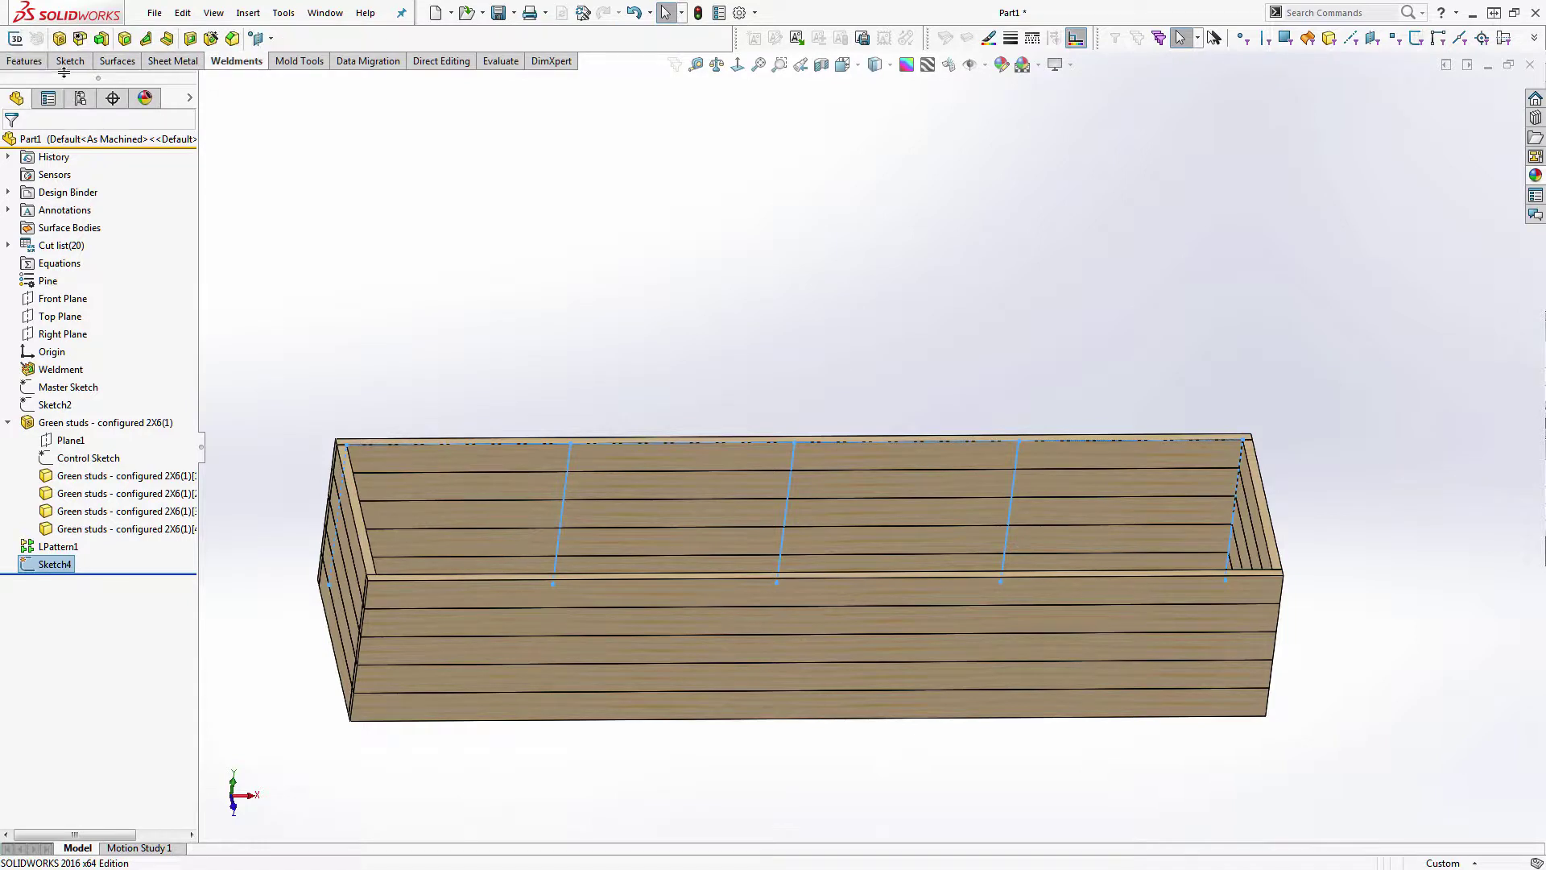
{"action": "left_click", "coordinate": [61, 38]}
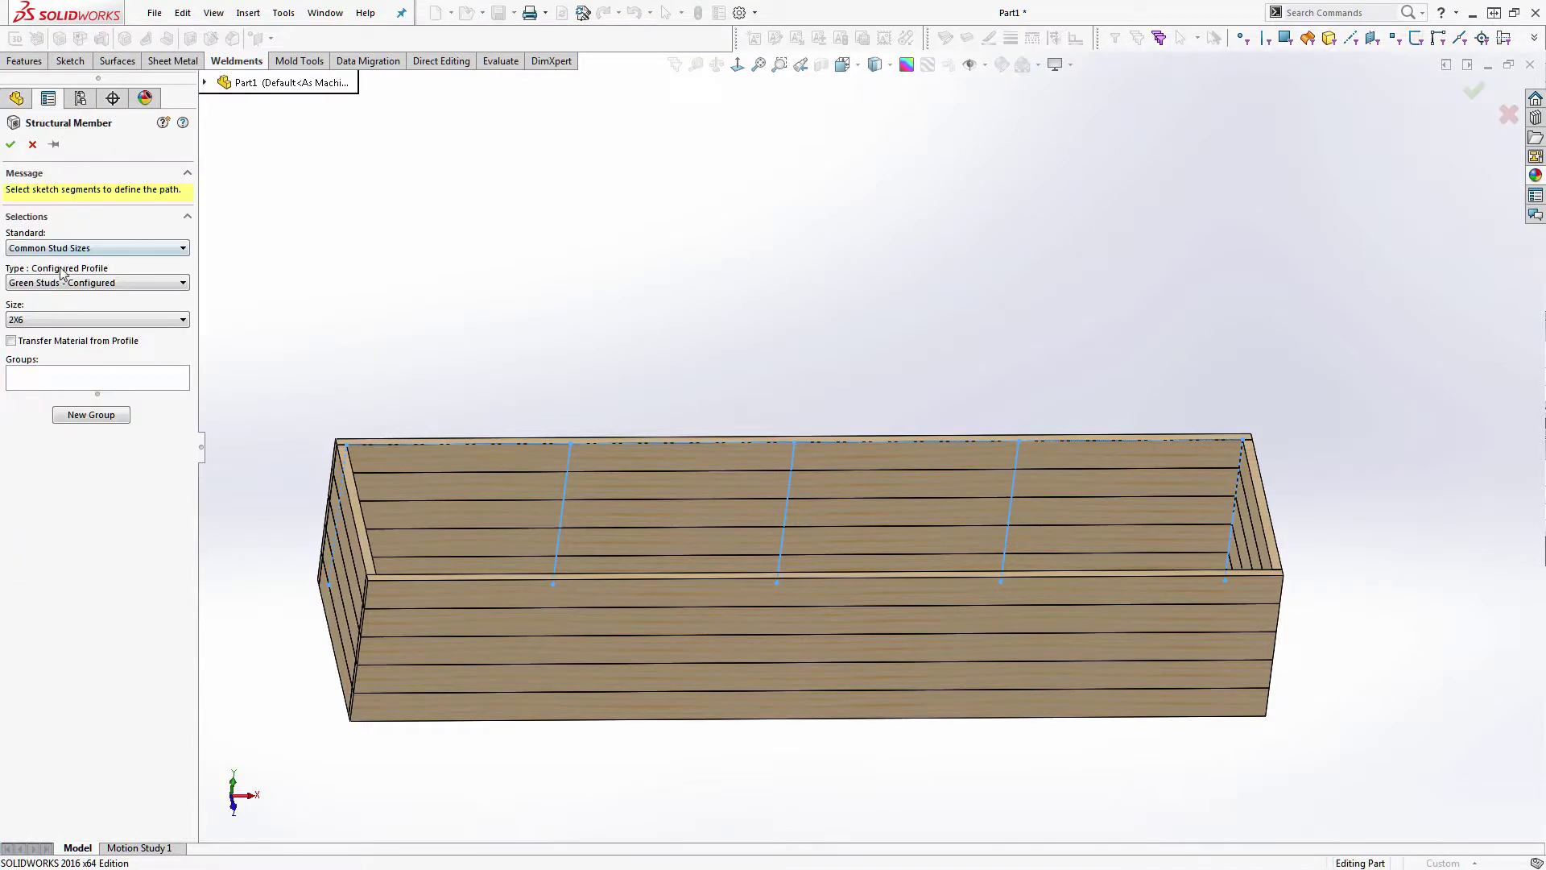
{"action": "left_click", "coordinate": [44, 320]}
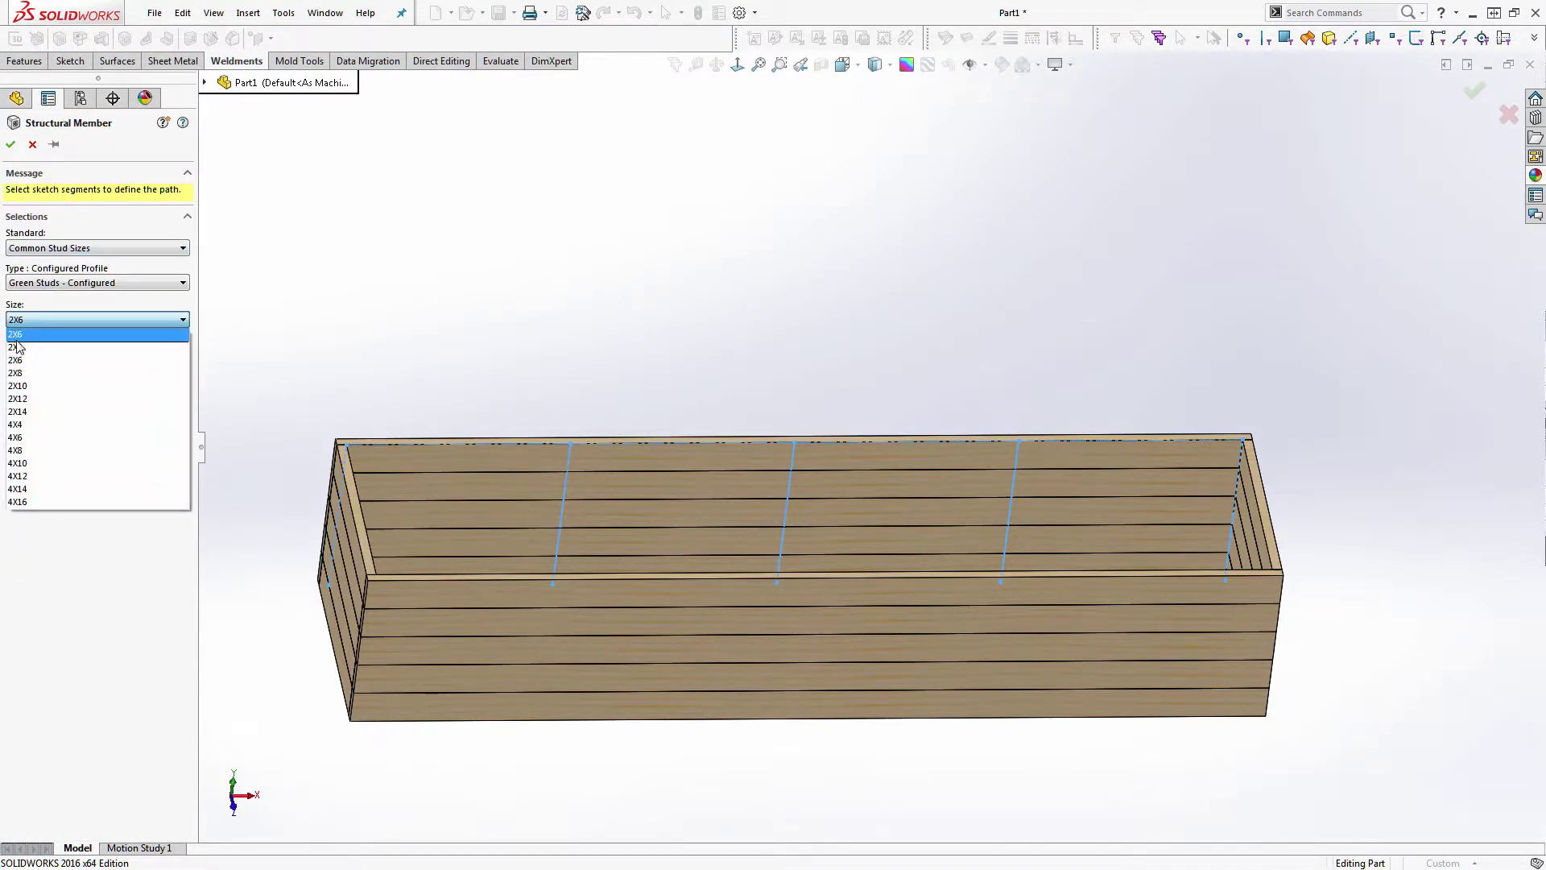
{"action": "left_click", "coordinate": [19, 334]}
{"action": "middle_click_drag", "start_coordinate": [616, 451], "coordinate": [631, 483]}
{"action": "scroll", "coordinate": [612, 451], "scroll_direction": "down", "scroll_amount": 5}
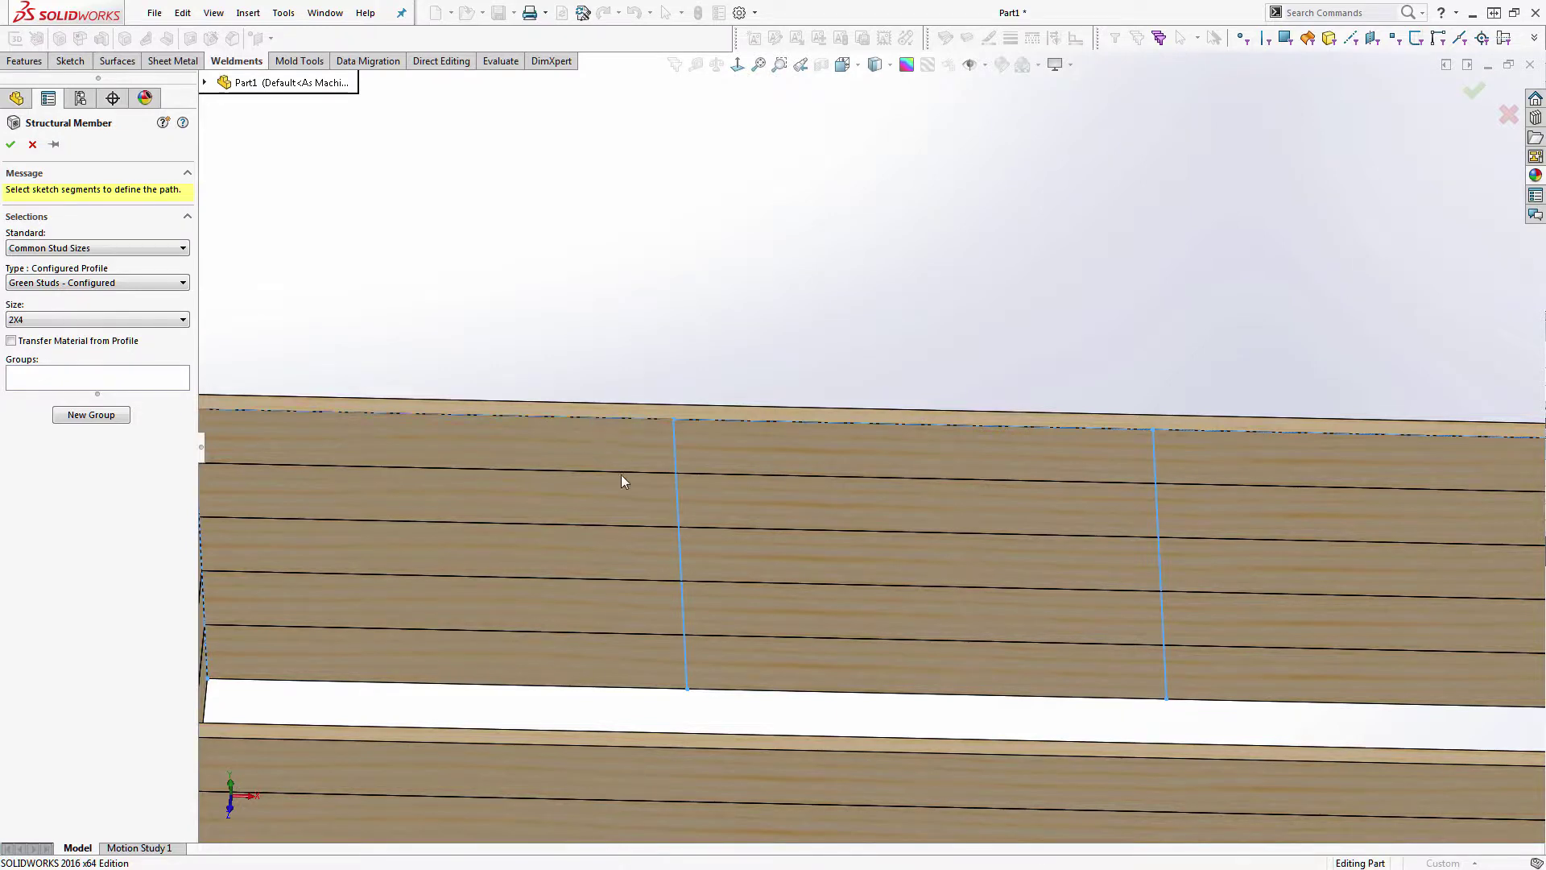
{"action": "scroll", "coordinate": [635, 486], "scroll_direction": "up", "scroll_amount": 2}
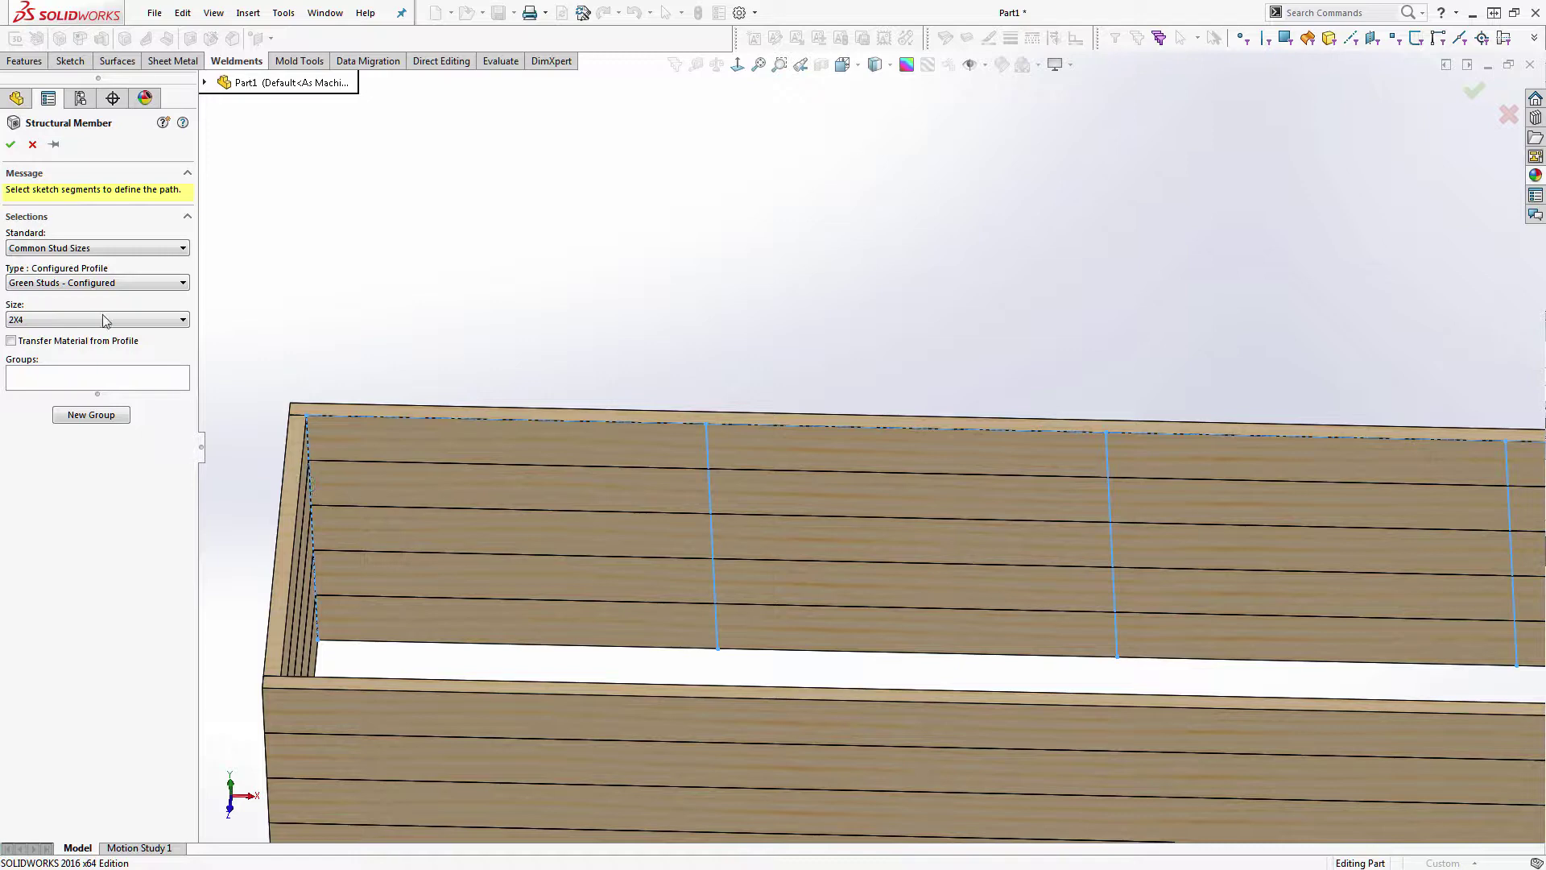
- Select all five vertical lines on the back wall as path segments of a single structural member group
{"action": "left_click", "coordinate": [50, 384]}
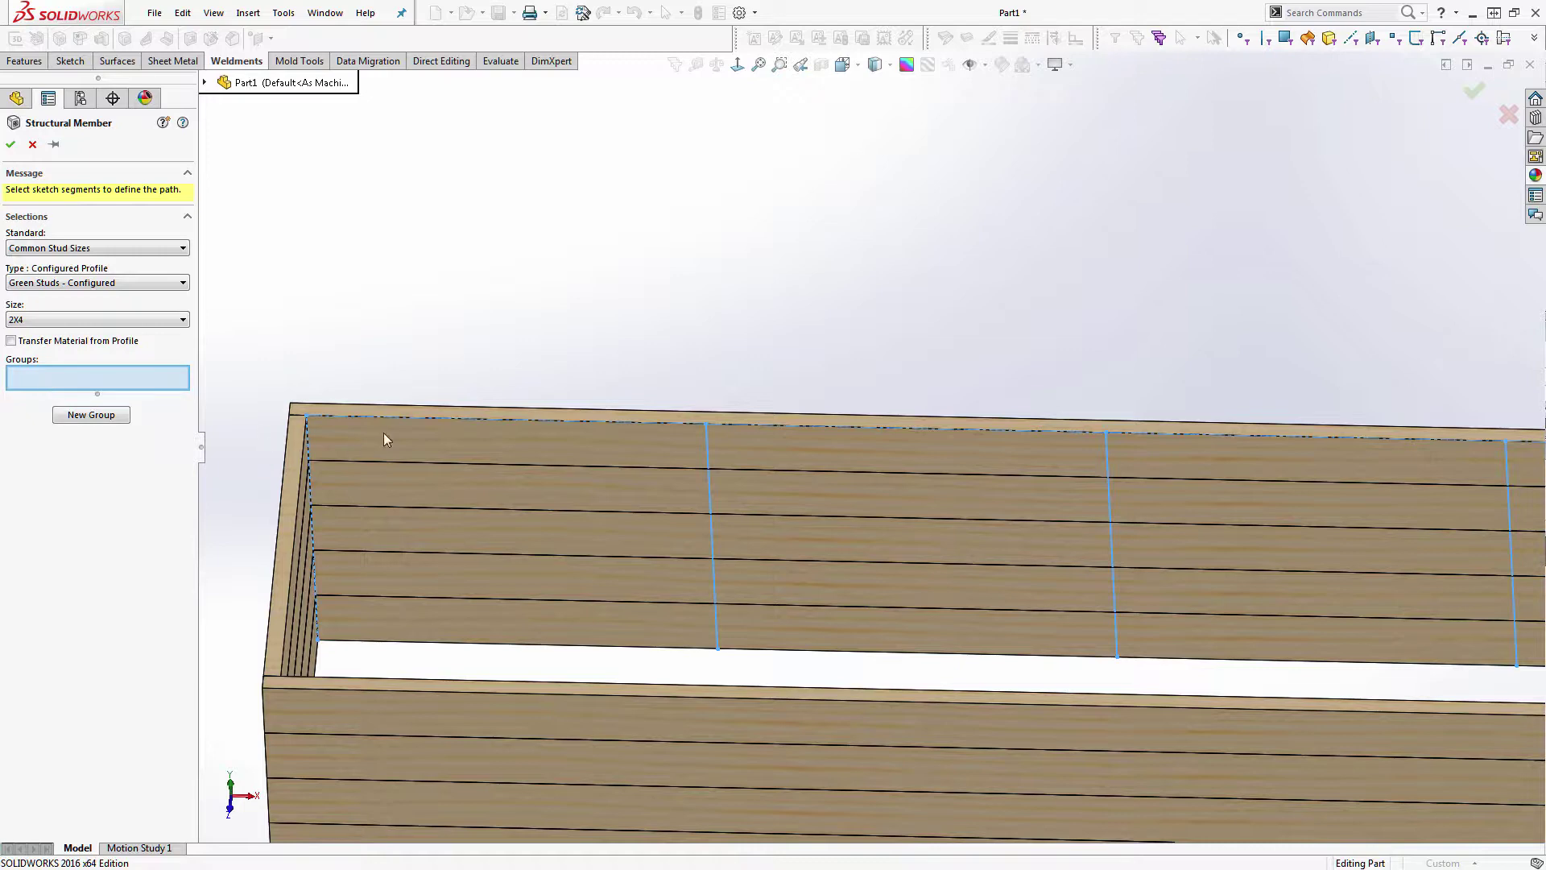
{"action": "left_click", "coordinate": [311, 440]}
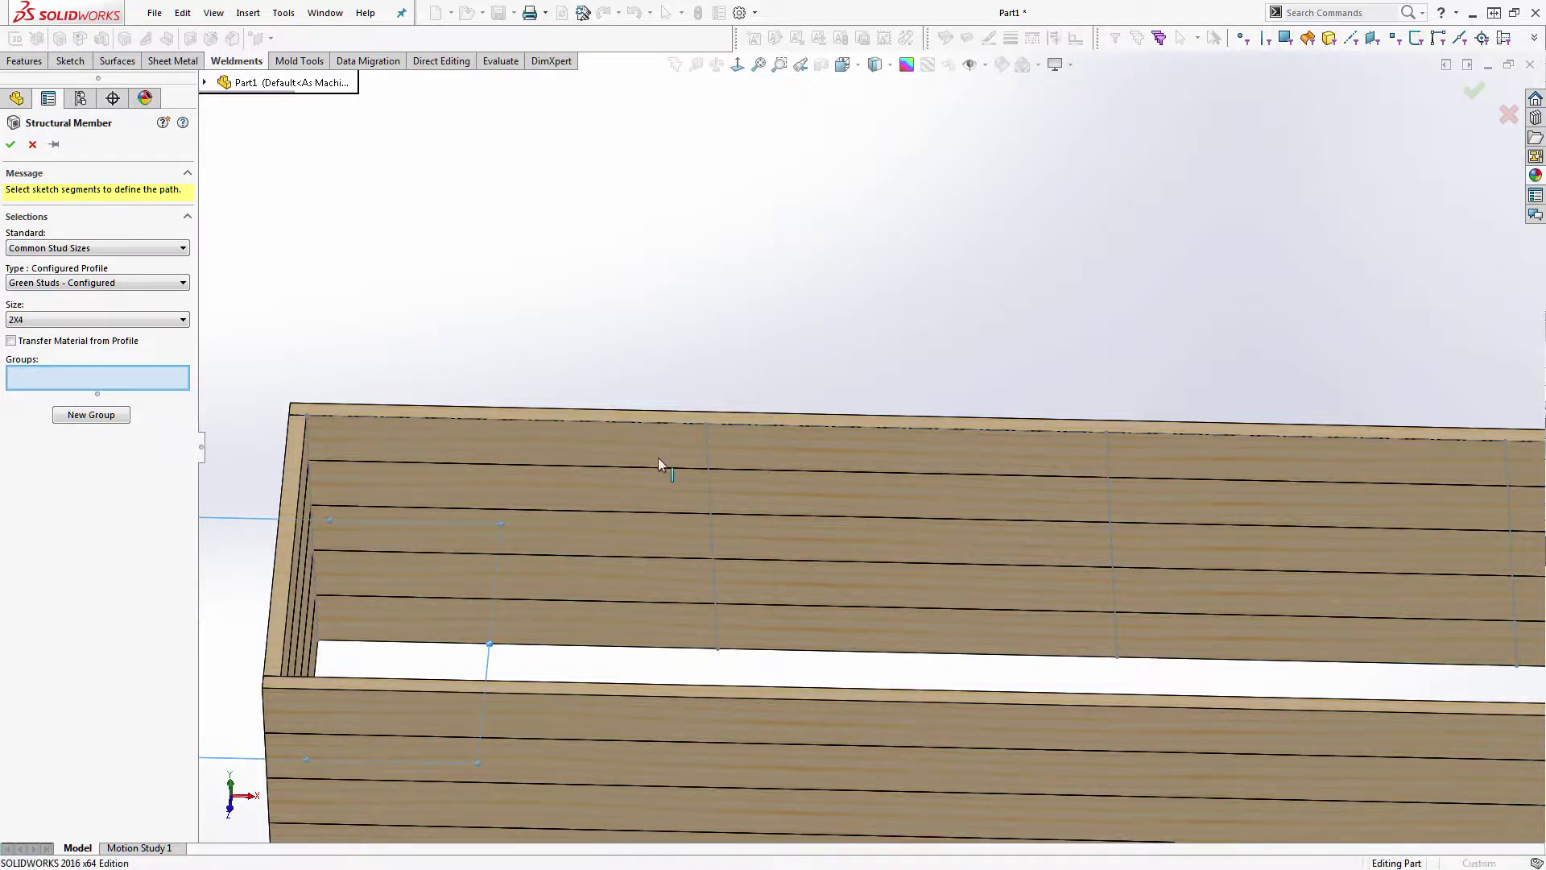
{"action": "left_click", "coordinate": [707, 451]}
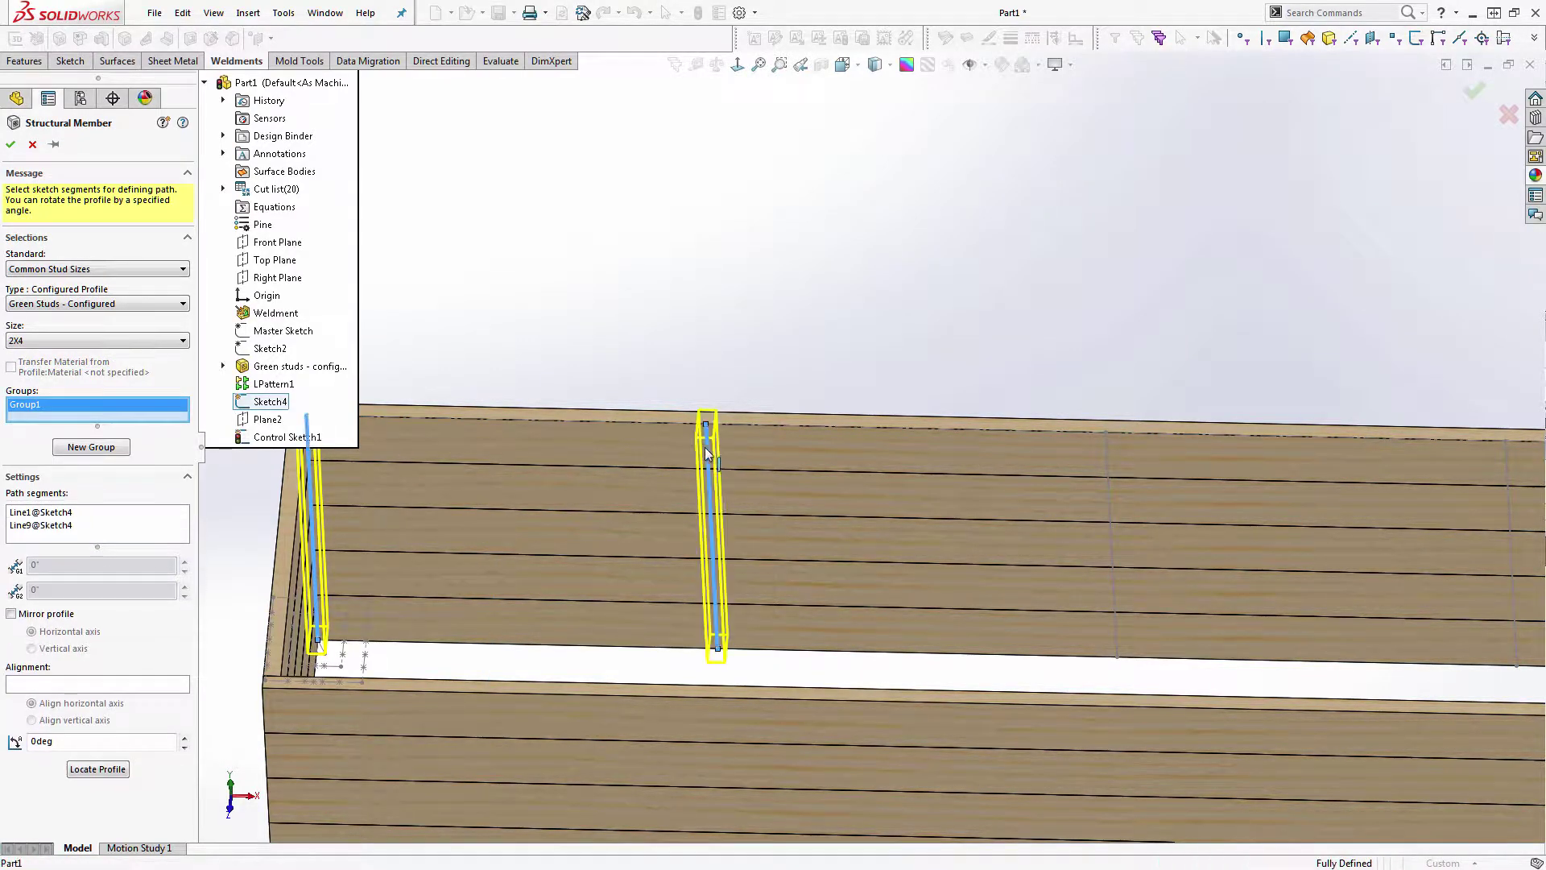
{"action": "left_click", "coordinate": [1111, 459]}
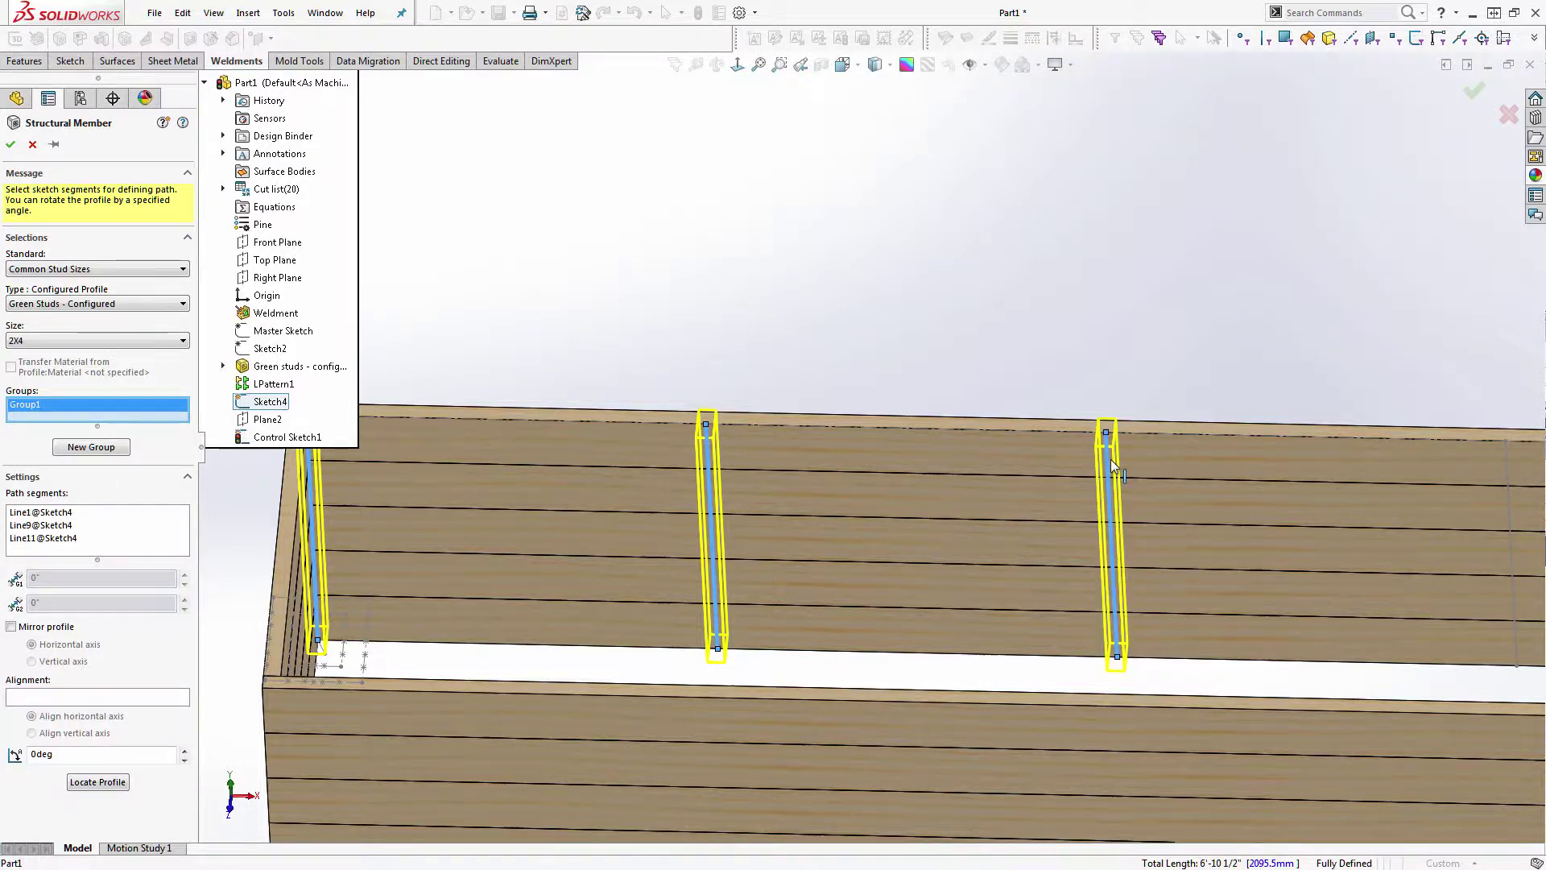
{"action": "scroll", "coordinate": [1127, 483], "scroll_direction": "up", "scroll_amount": 3}
{"action": "scroll", "coordinate": [1208, 467], "scroll_direction": "down", "scroll_amount": 3}
{"action": "left_click", "coordinate": [1245, 416]}
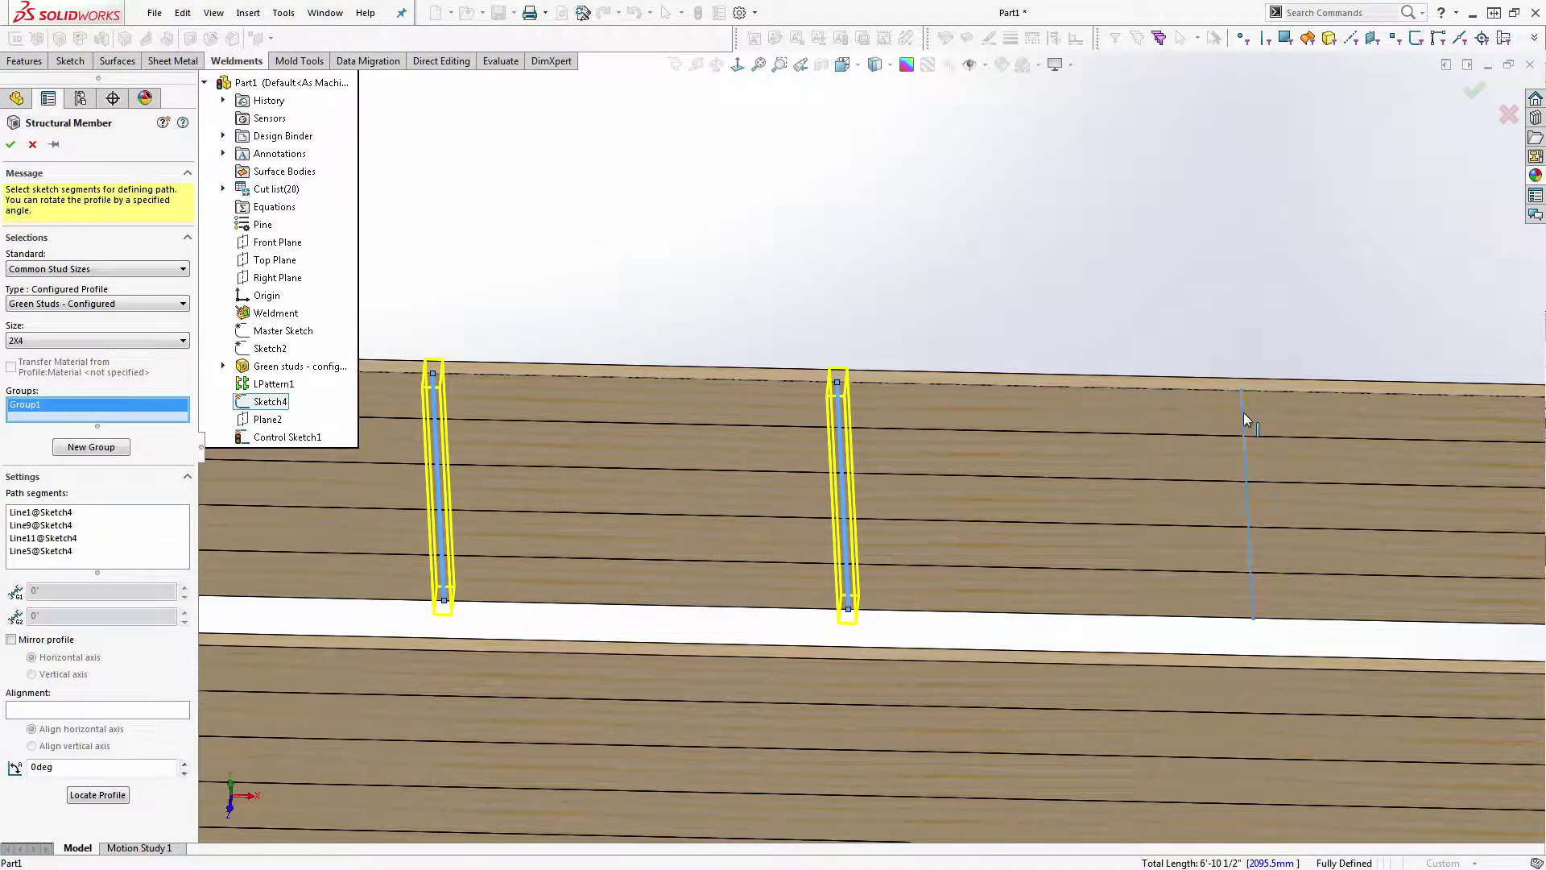
{"action": "scroll", "coordinate": [1220, 462], "scroll_direction": "up", "scroll_amount": 3}
{"action": "scroll", "coordinate": [1336, 422], "scroll_direction": "down", "scroll_amount": 3}
{"action": "left_click", "coordinate": [1335, 424]}
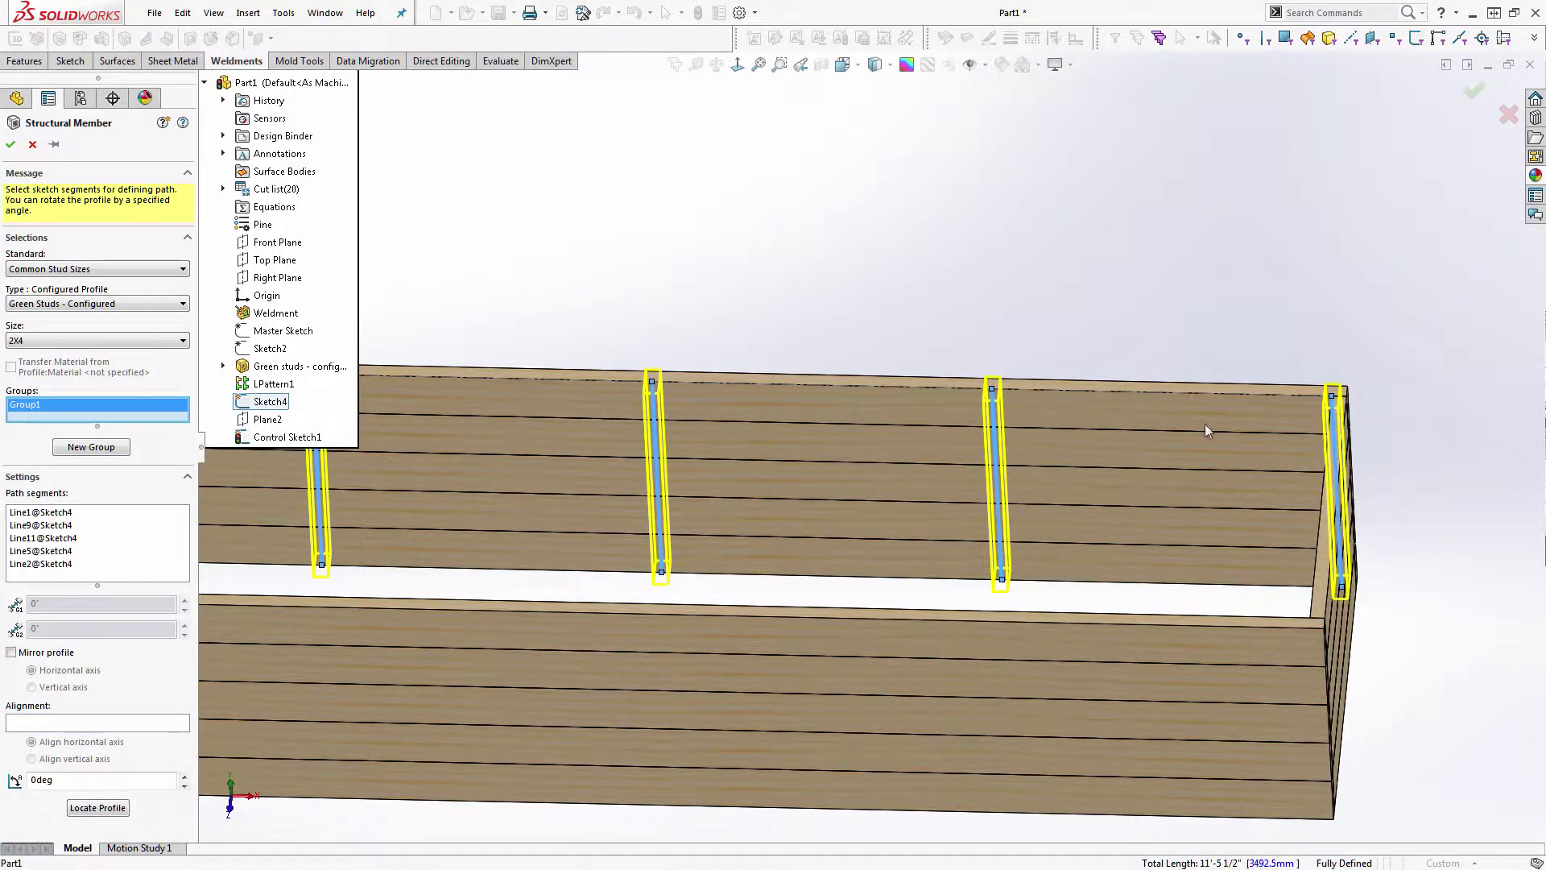
- Rotate the 2X4 profile 90 degrees, locate it by the midpoint of its wide back side against the wall, and accept the member
{"action": "left_click", "coordinate": [68, 723]}
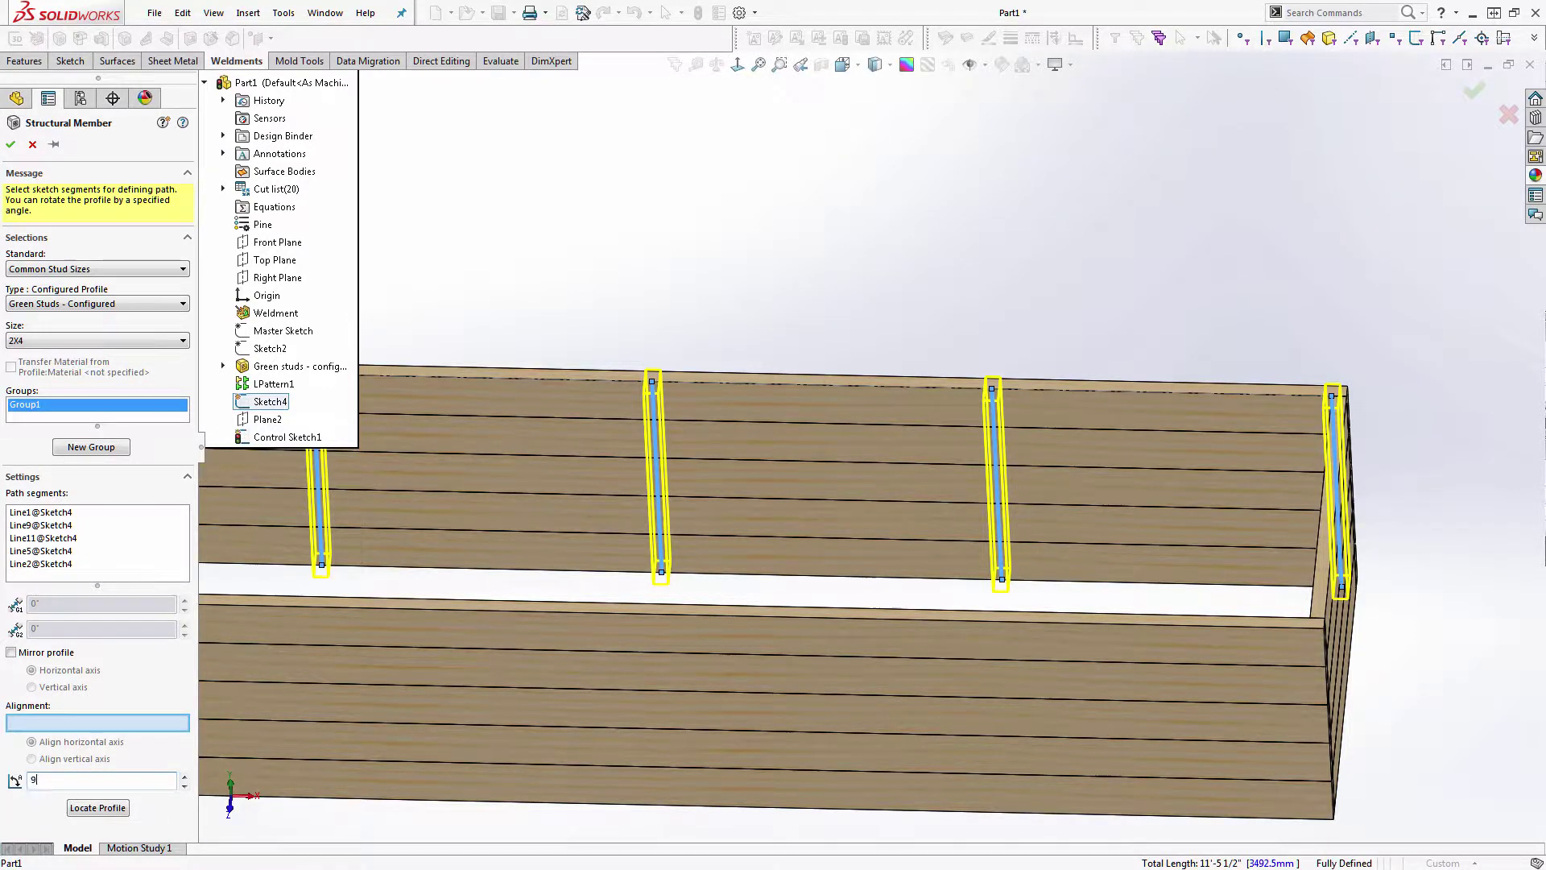
{"action": "type", "text": "90deg"}
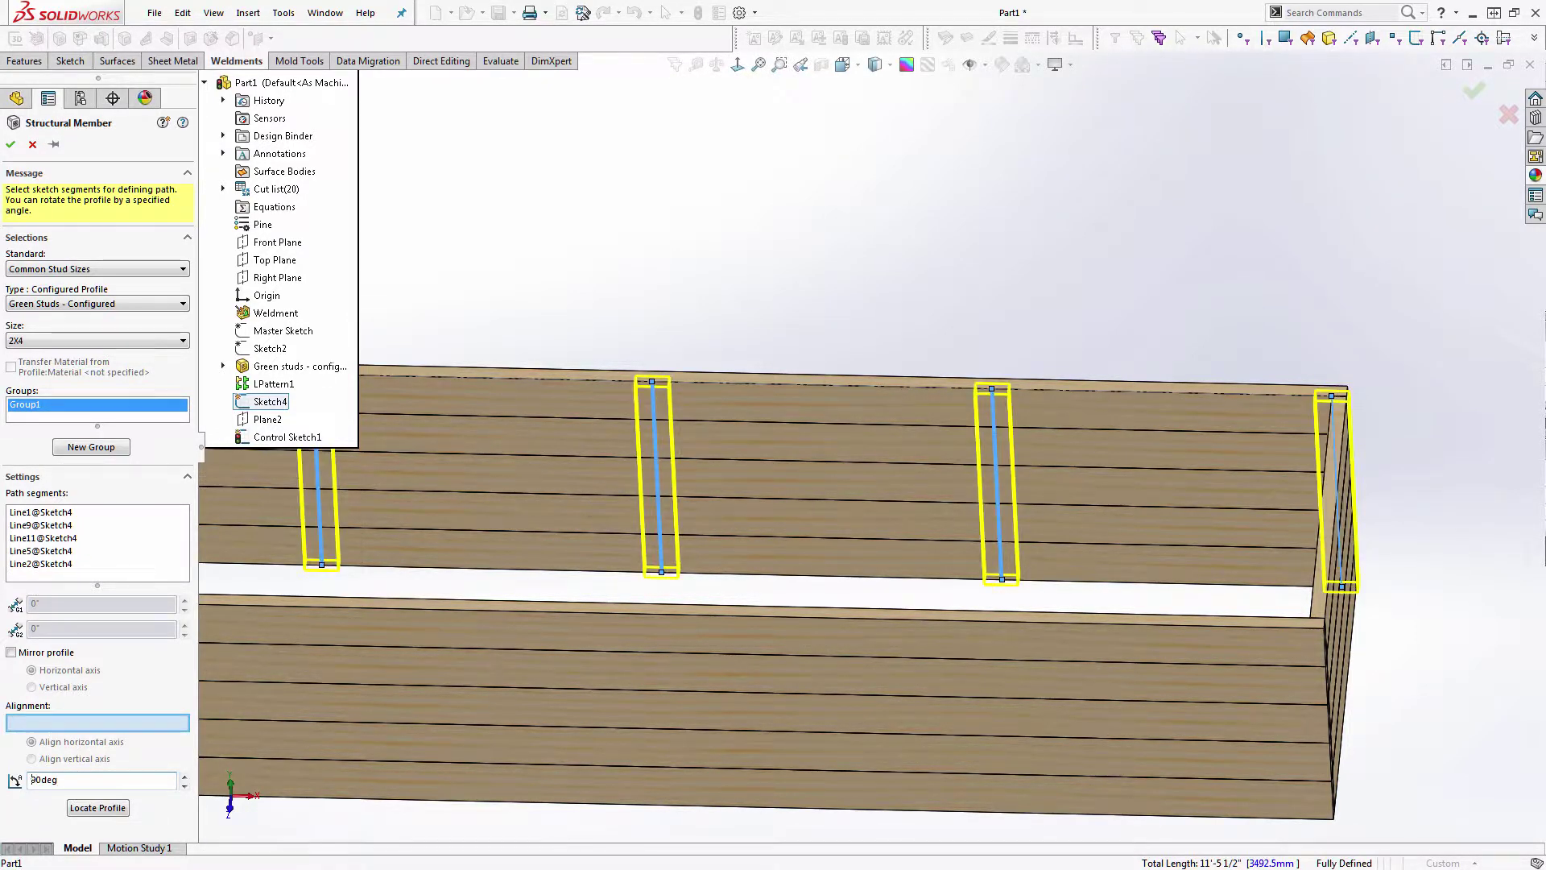
{"action": "left_click", "coordinate": [87, 809]}
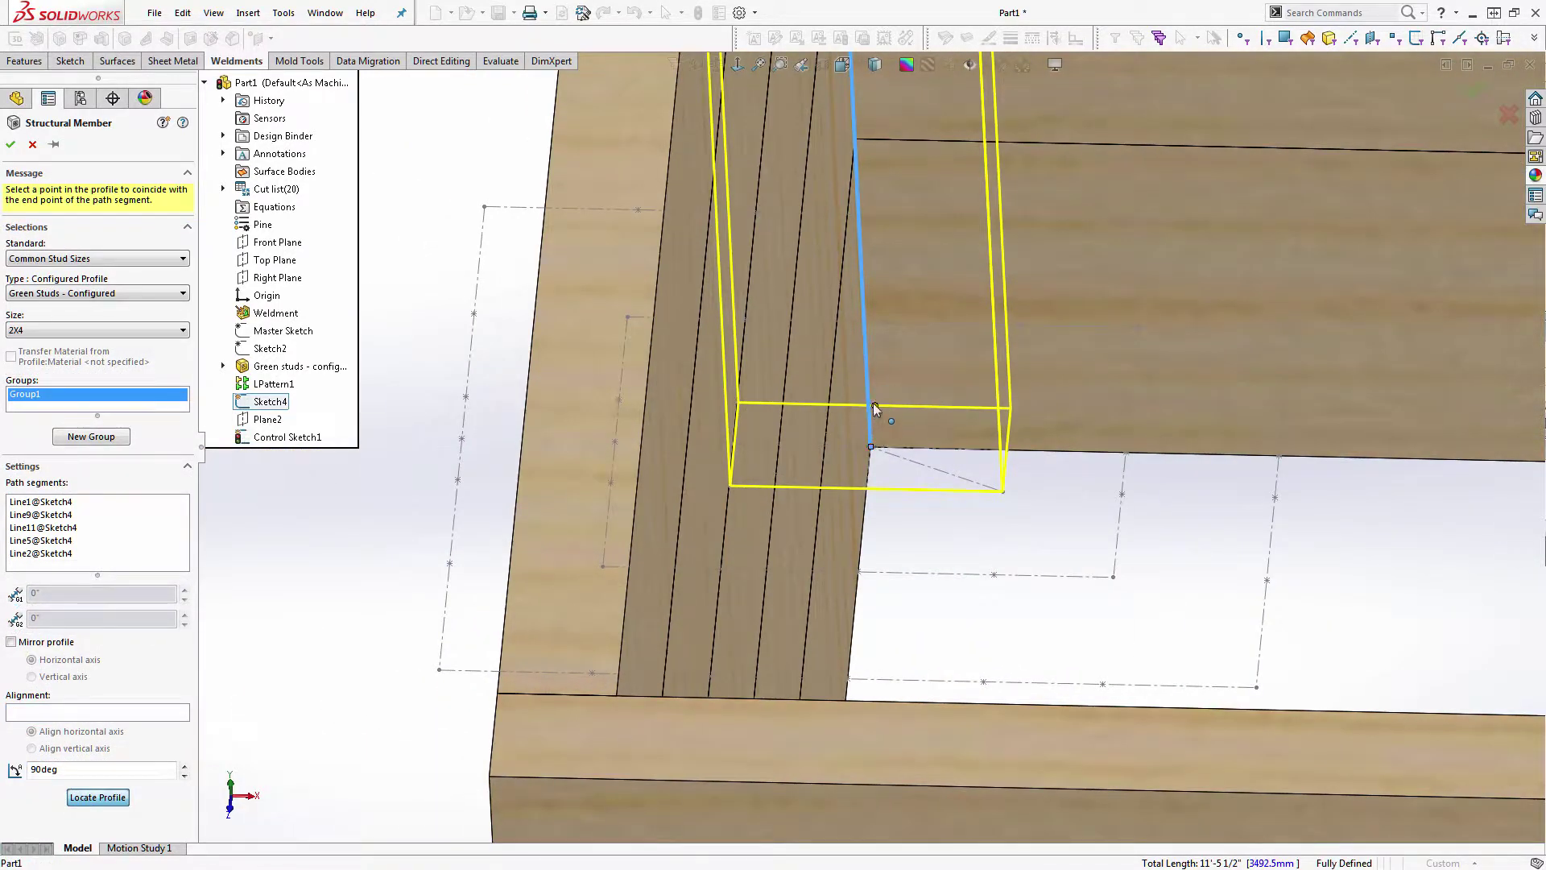
{"action": "left_click", "coordinate": [874, 405]}
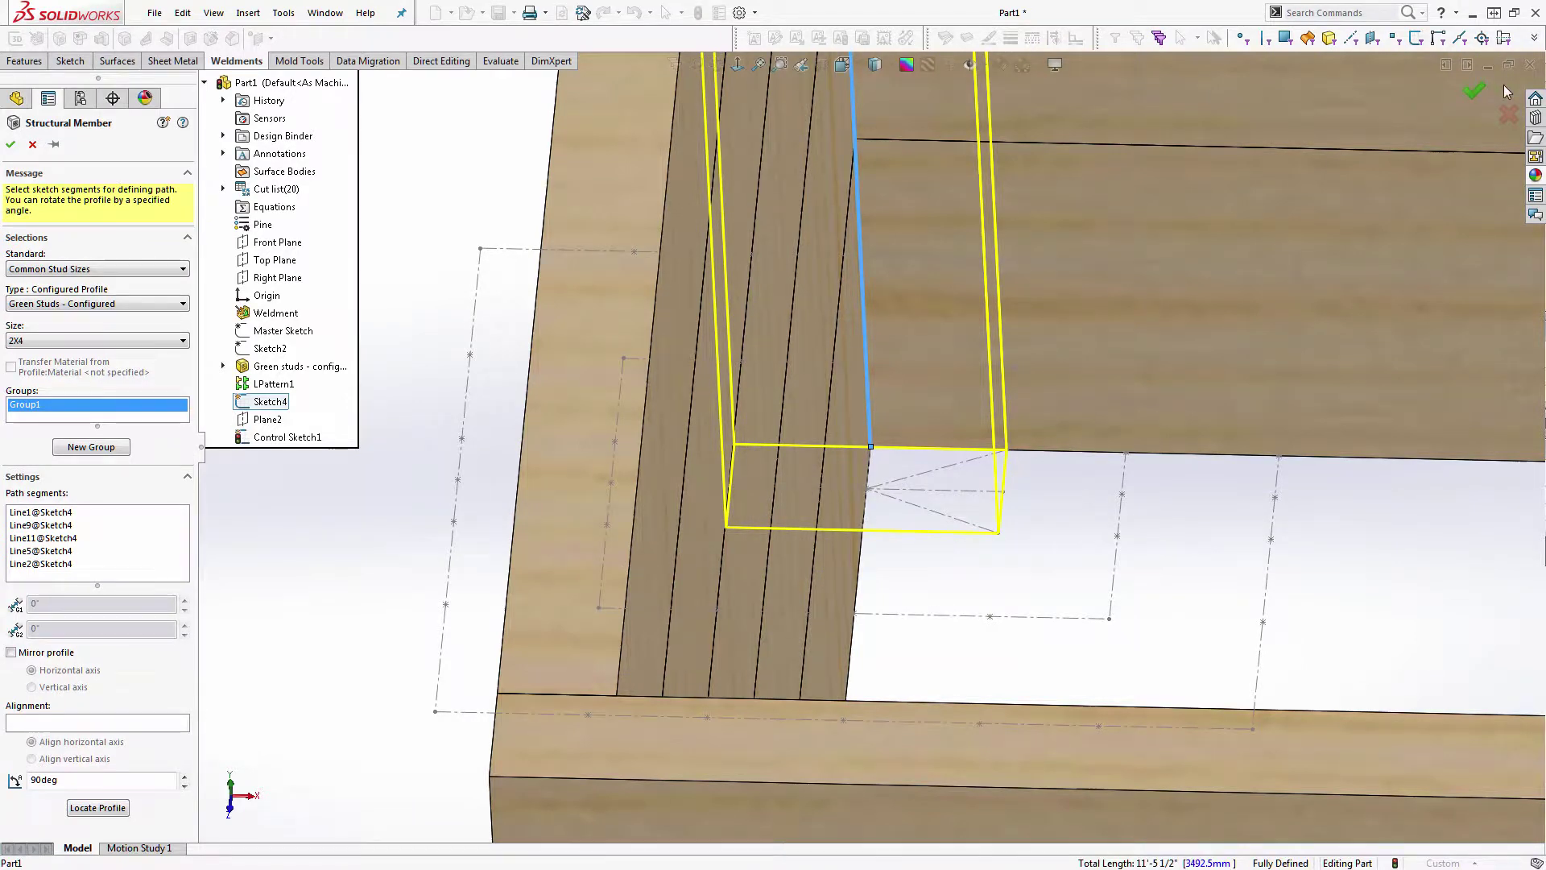
{"action": "left_click", "coordinate": [1466, 91]}
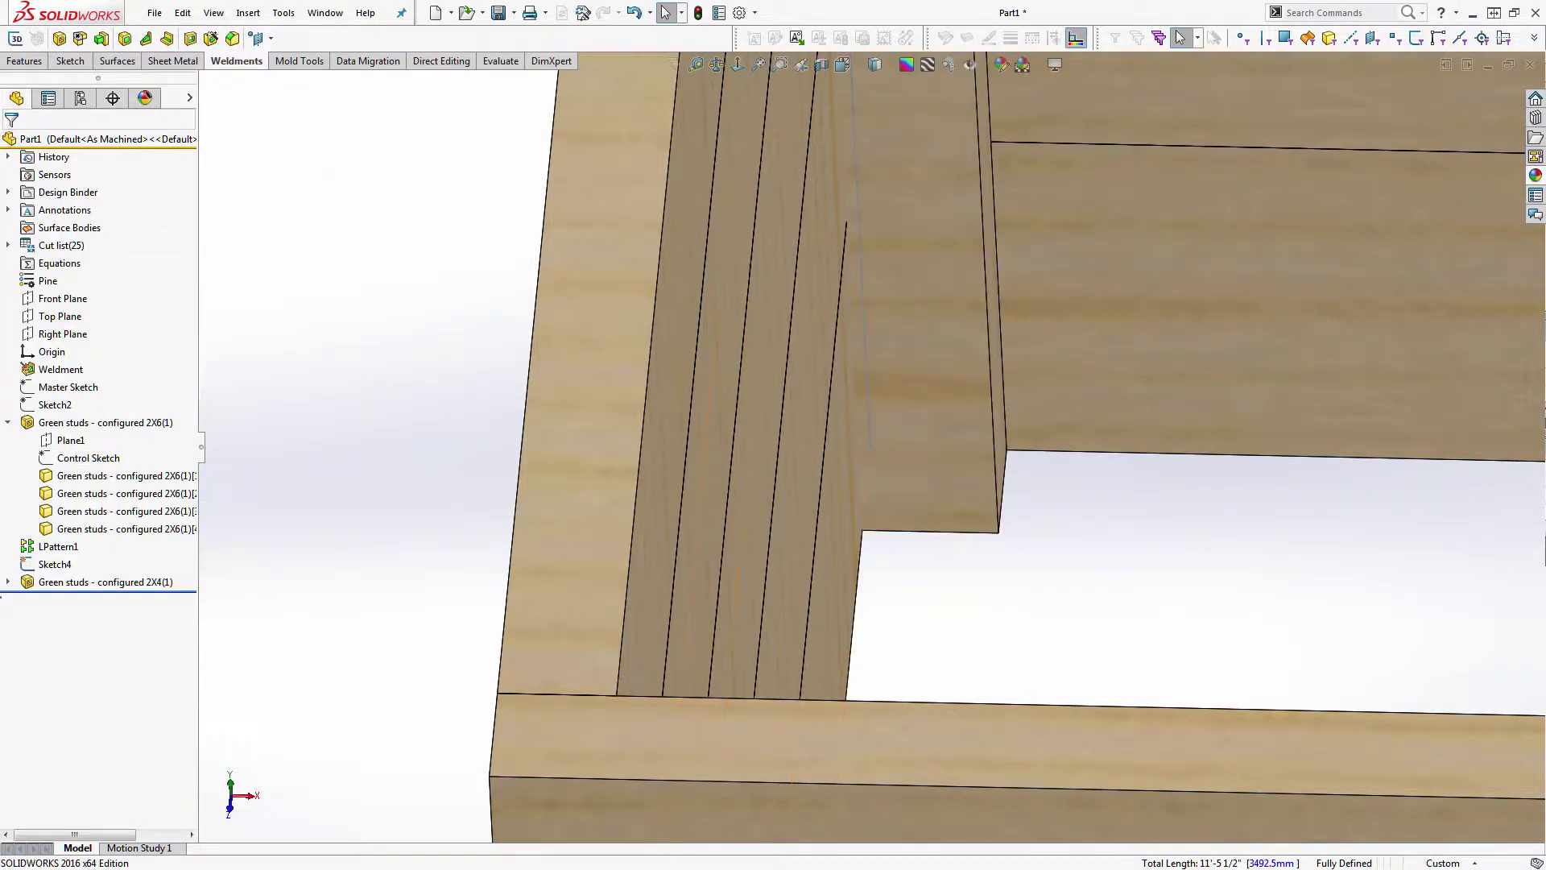
- Edit Sketch4 and delete the coincident relation holding the leftmost vertical line's upper endpoint at the box's inner corner
{"action": "left_click", "coordinate": [68, 569]}
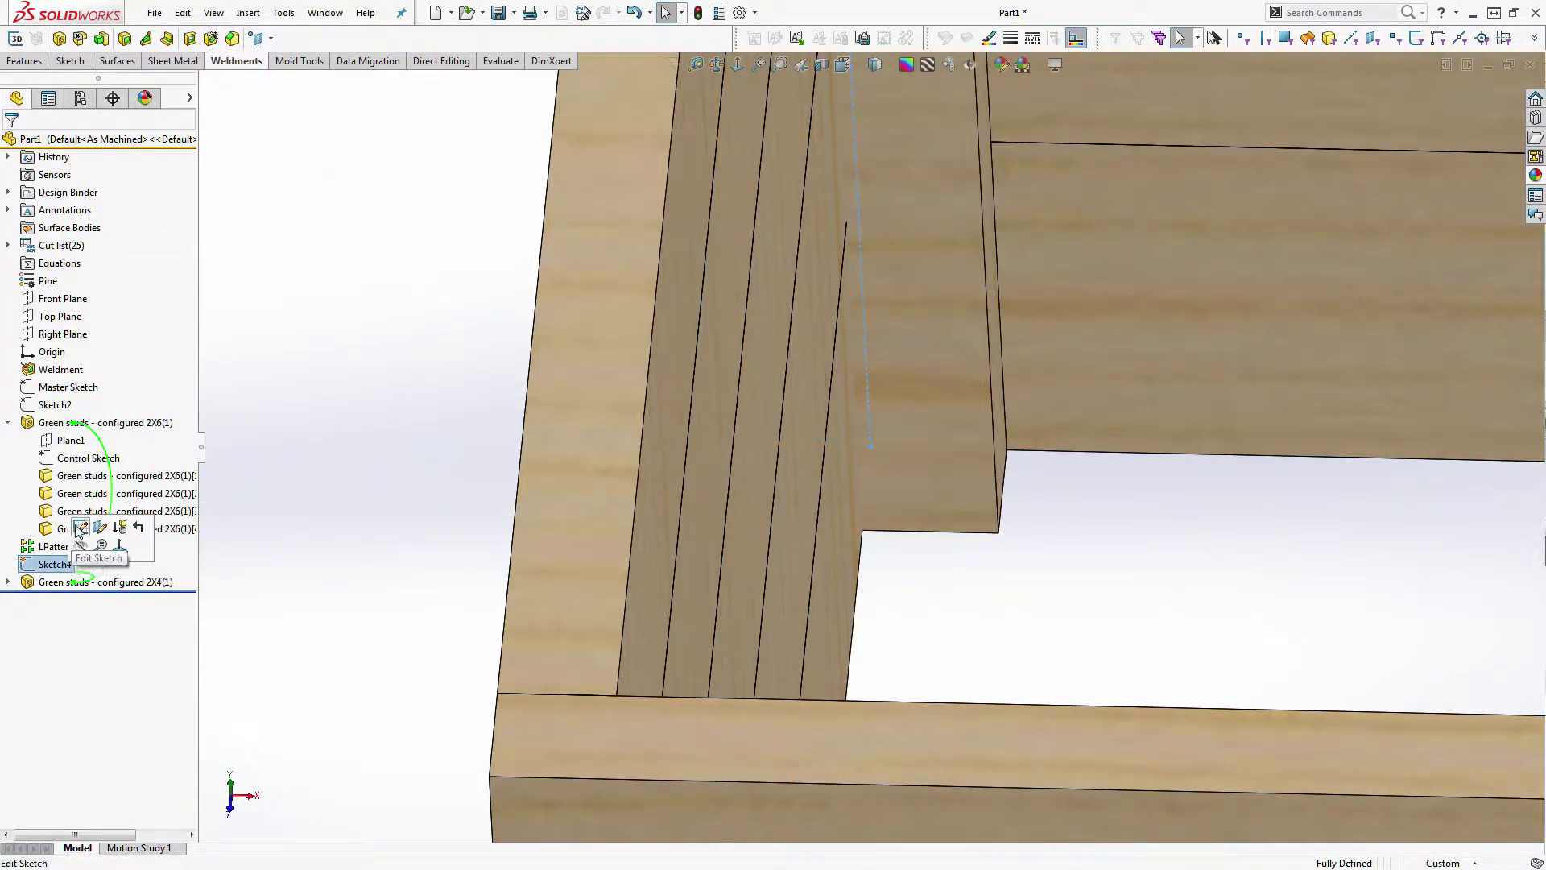
{"action": "left_click", "coordinate": [81, 547]}
{"action": "scroll", "coordinate": [1083, 170], "scroll_direction": "up", "scroll_amount": 5}
{"action": "scroll", "coordinate": [957, 268], "scroll_direction": "down", "scroll_amount": 4}
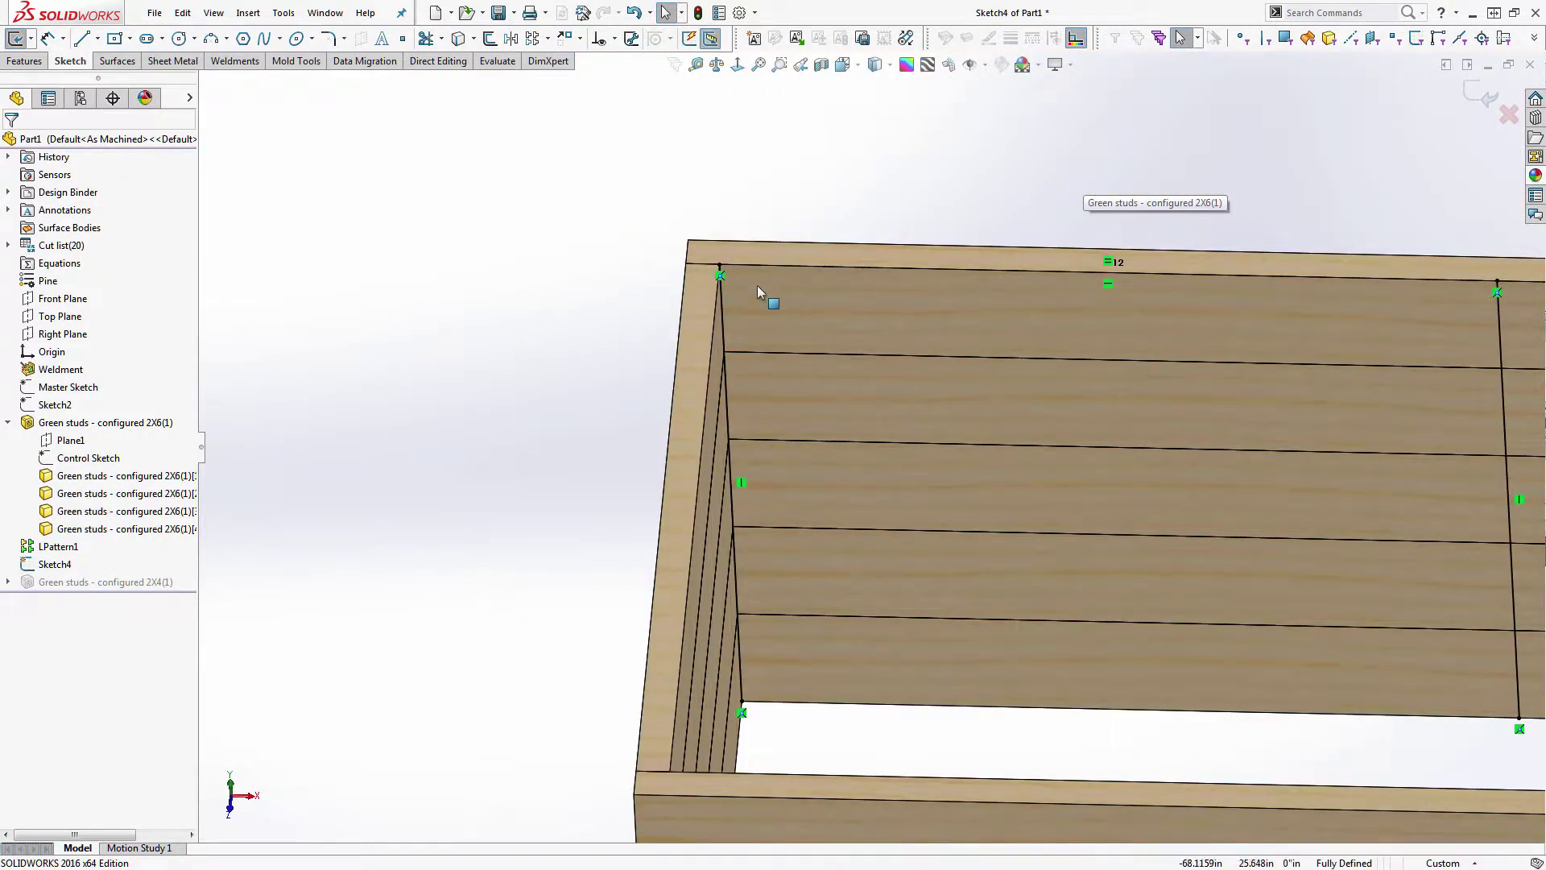
{"action": "left_click", "coordinate": [721, 267]}
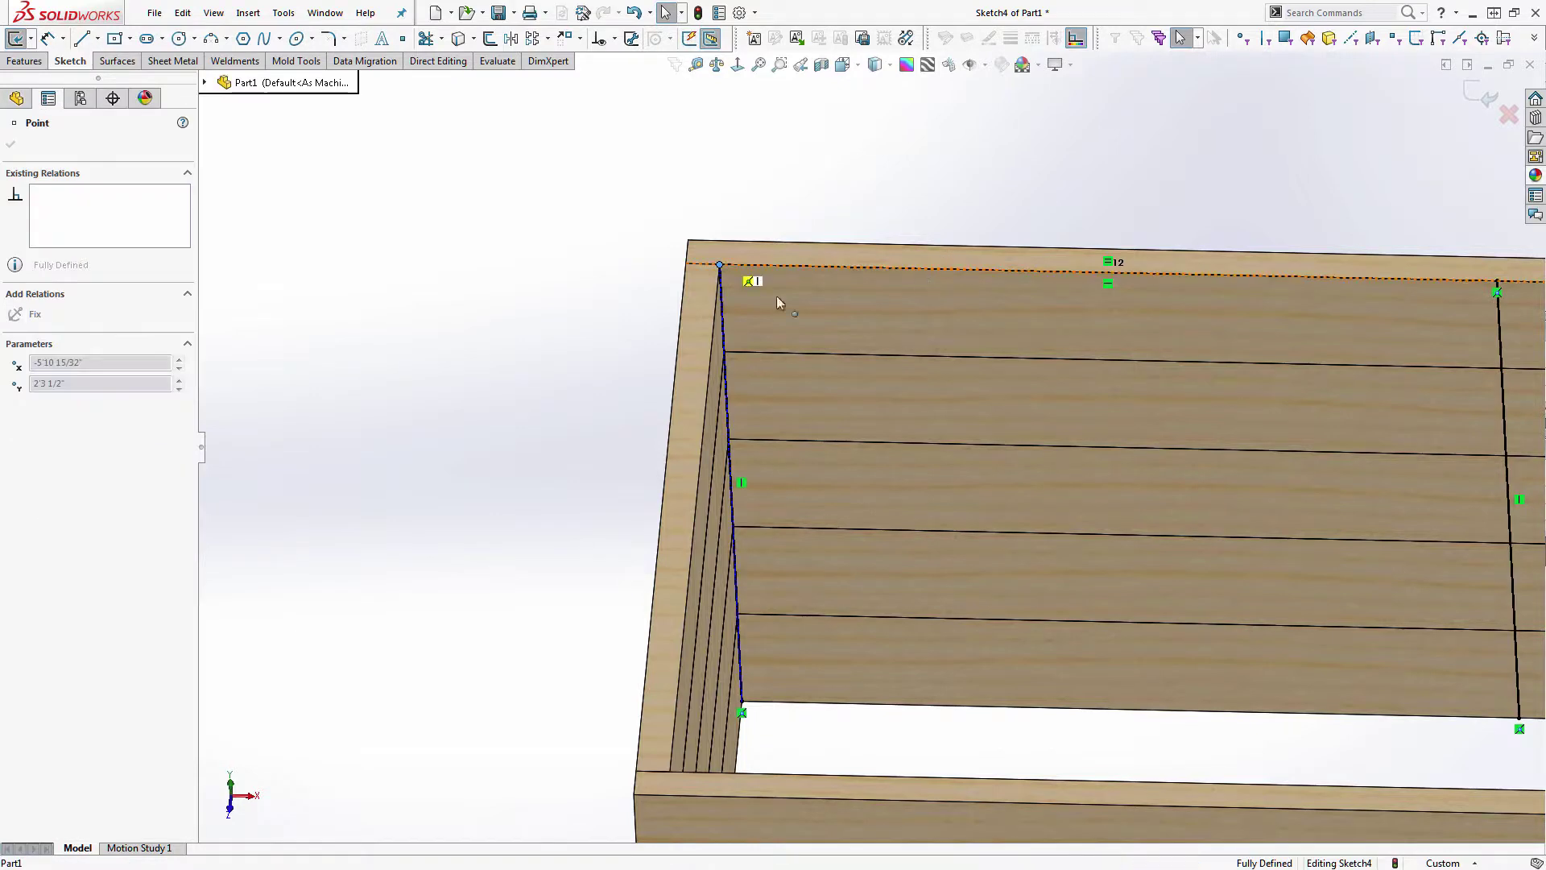
{"action": "left_click", "coordinate": [655, 297]}
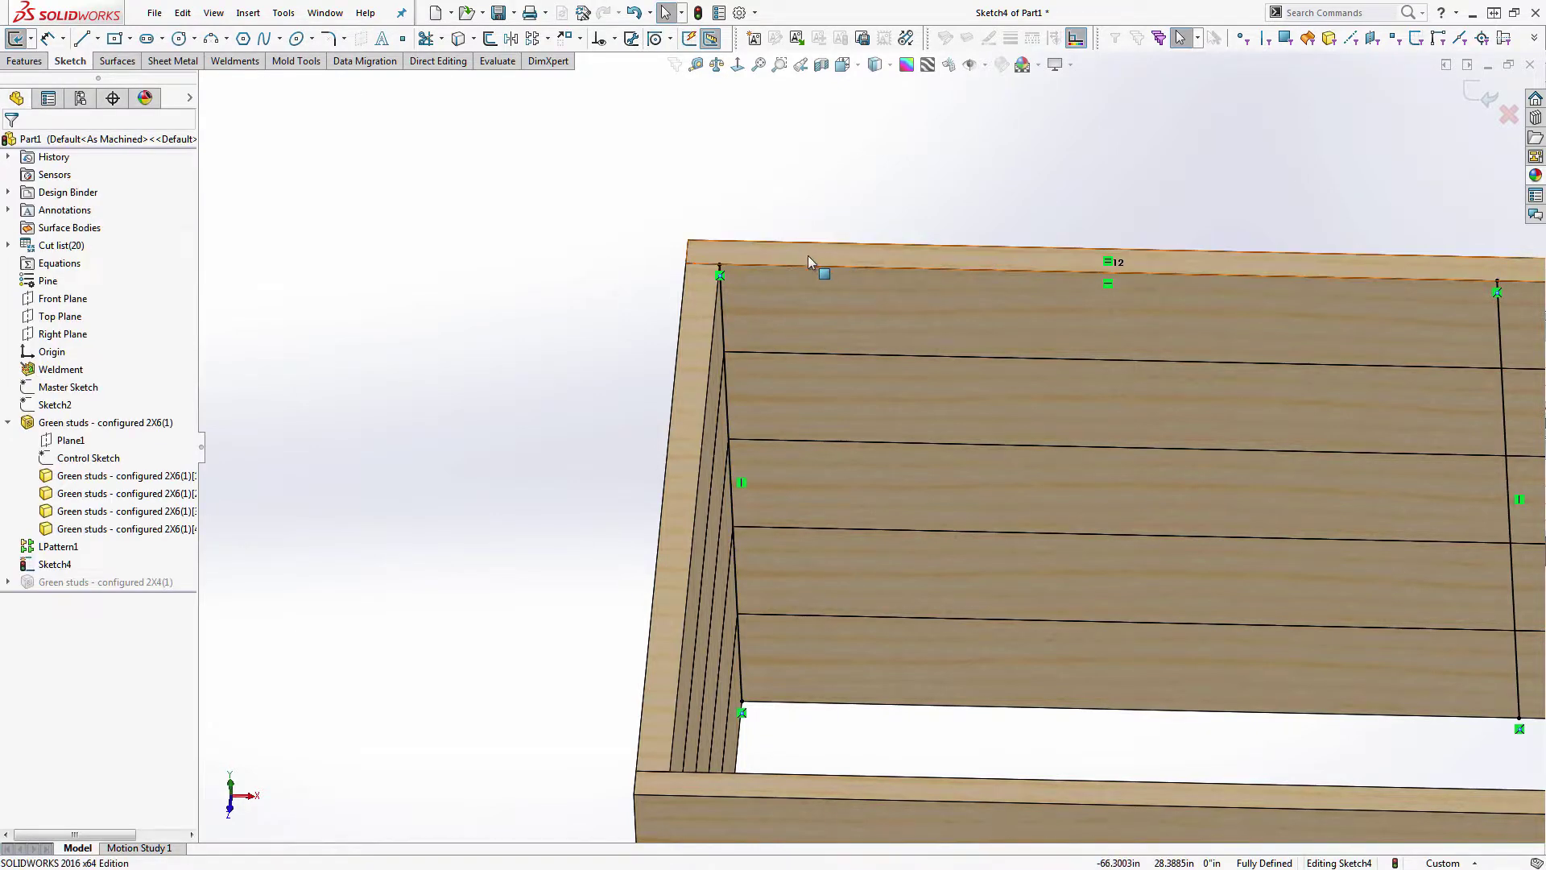
{"action": "left_click", "coordinate": [723, 284]}
{"action": "key", "text": "Escape"}
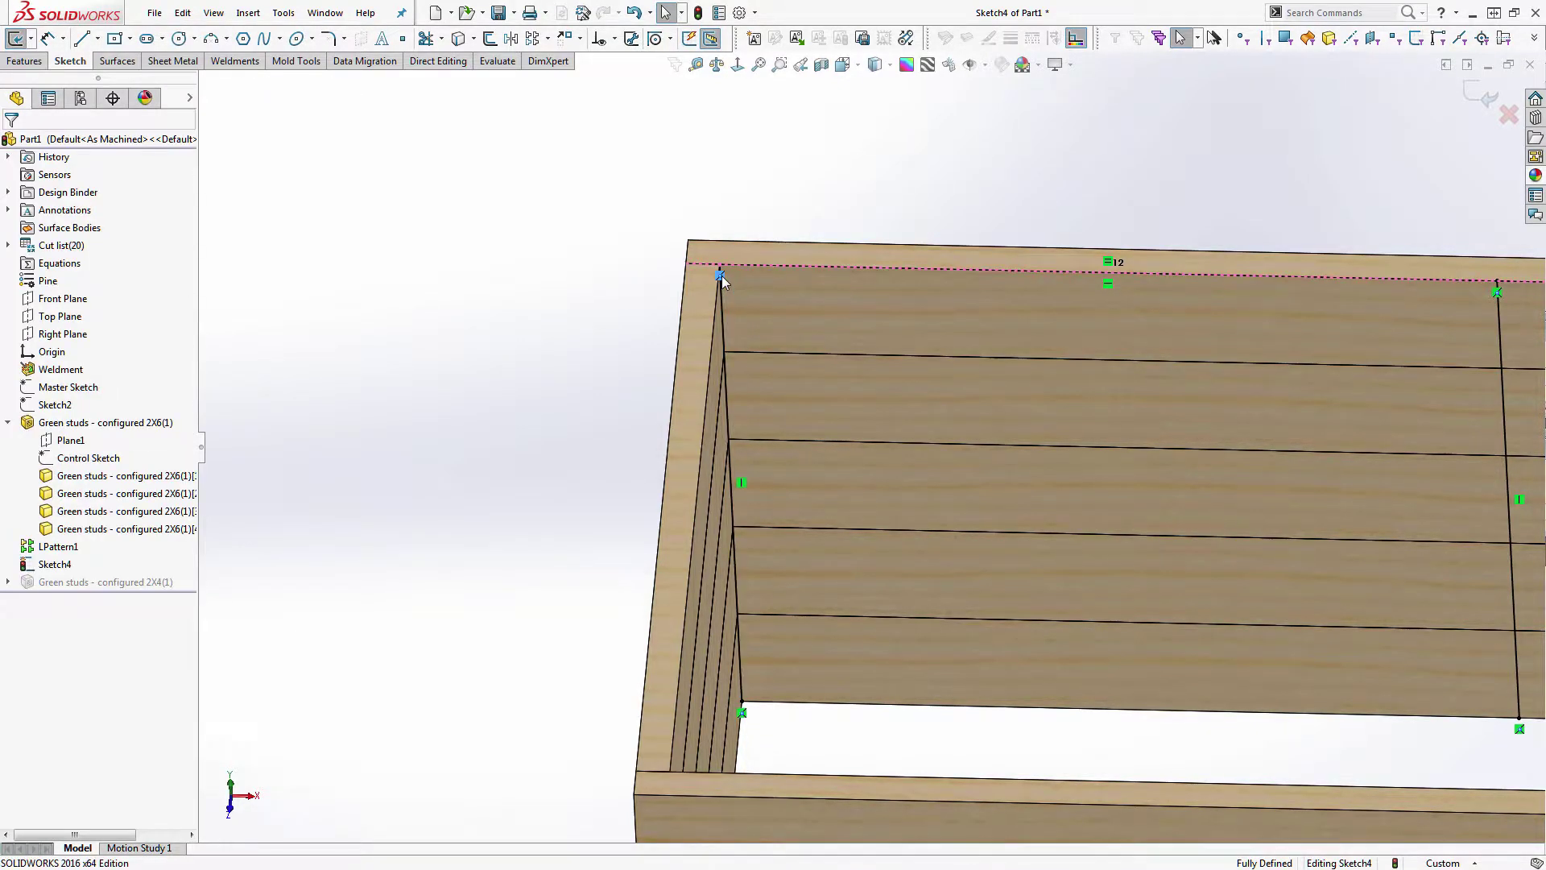
{"action": "key", "text": "Delete"}
- Move the rightmost vertical line inward, about 3.9 in away from the box's inner corner
{"action": "scroll", "coordinate": [779, 355], "scroll_direction": "up", "scroll_amount": 3}
{"action": "scroll", "coordinate": [792, 435], "scroll_direction": "down", "scroll_amount": 1}
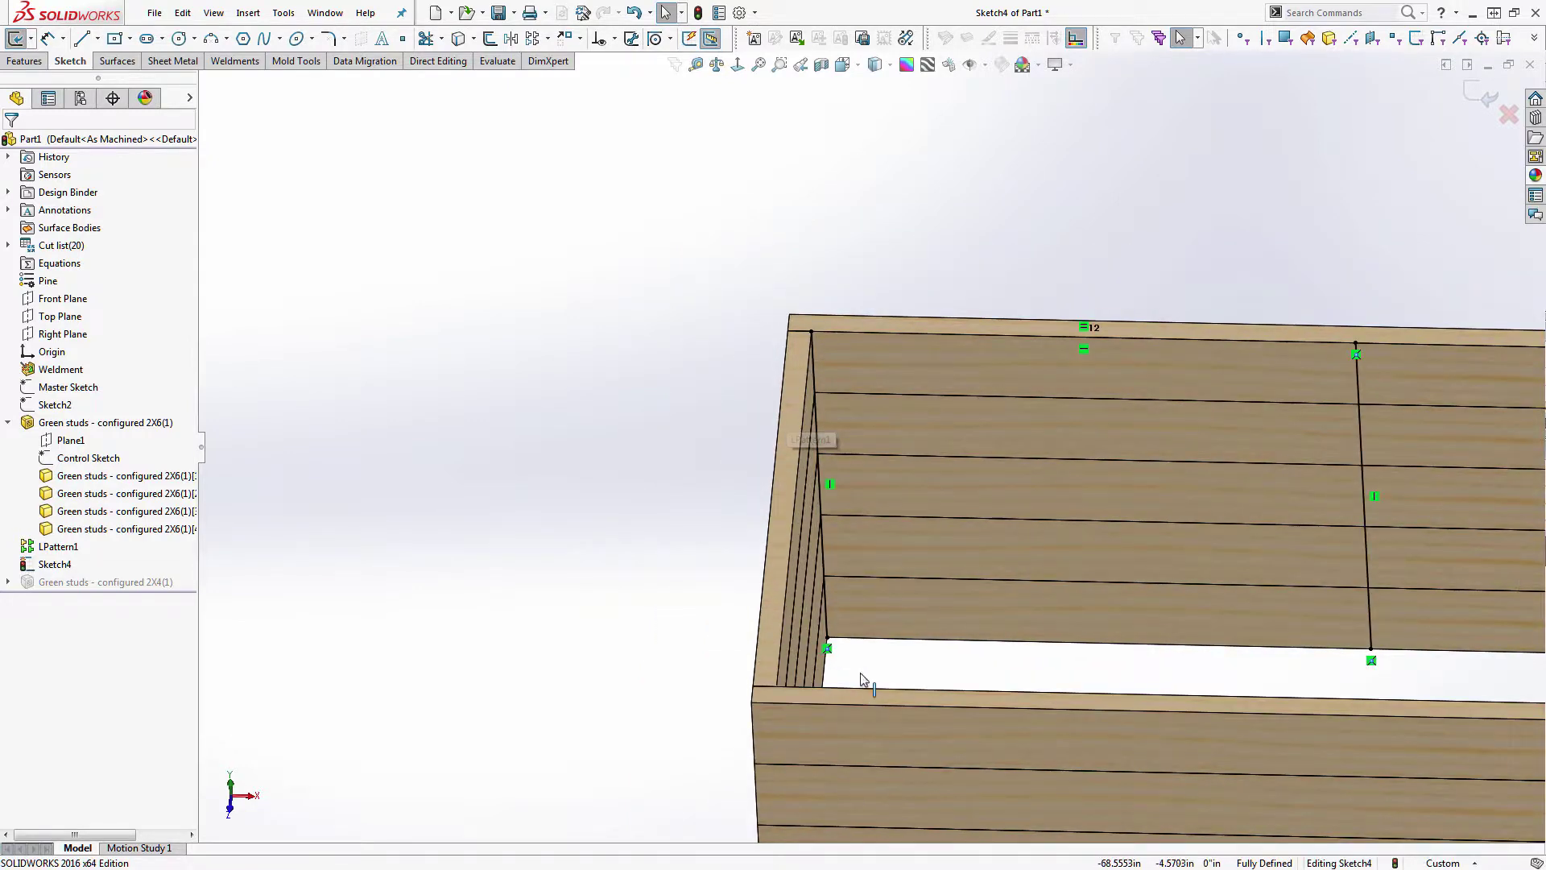
{"action": "scroll", "coordinate": [1340, 447], "scroll_direction": "up", "scroll_amount": 5}
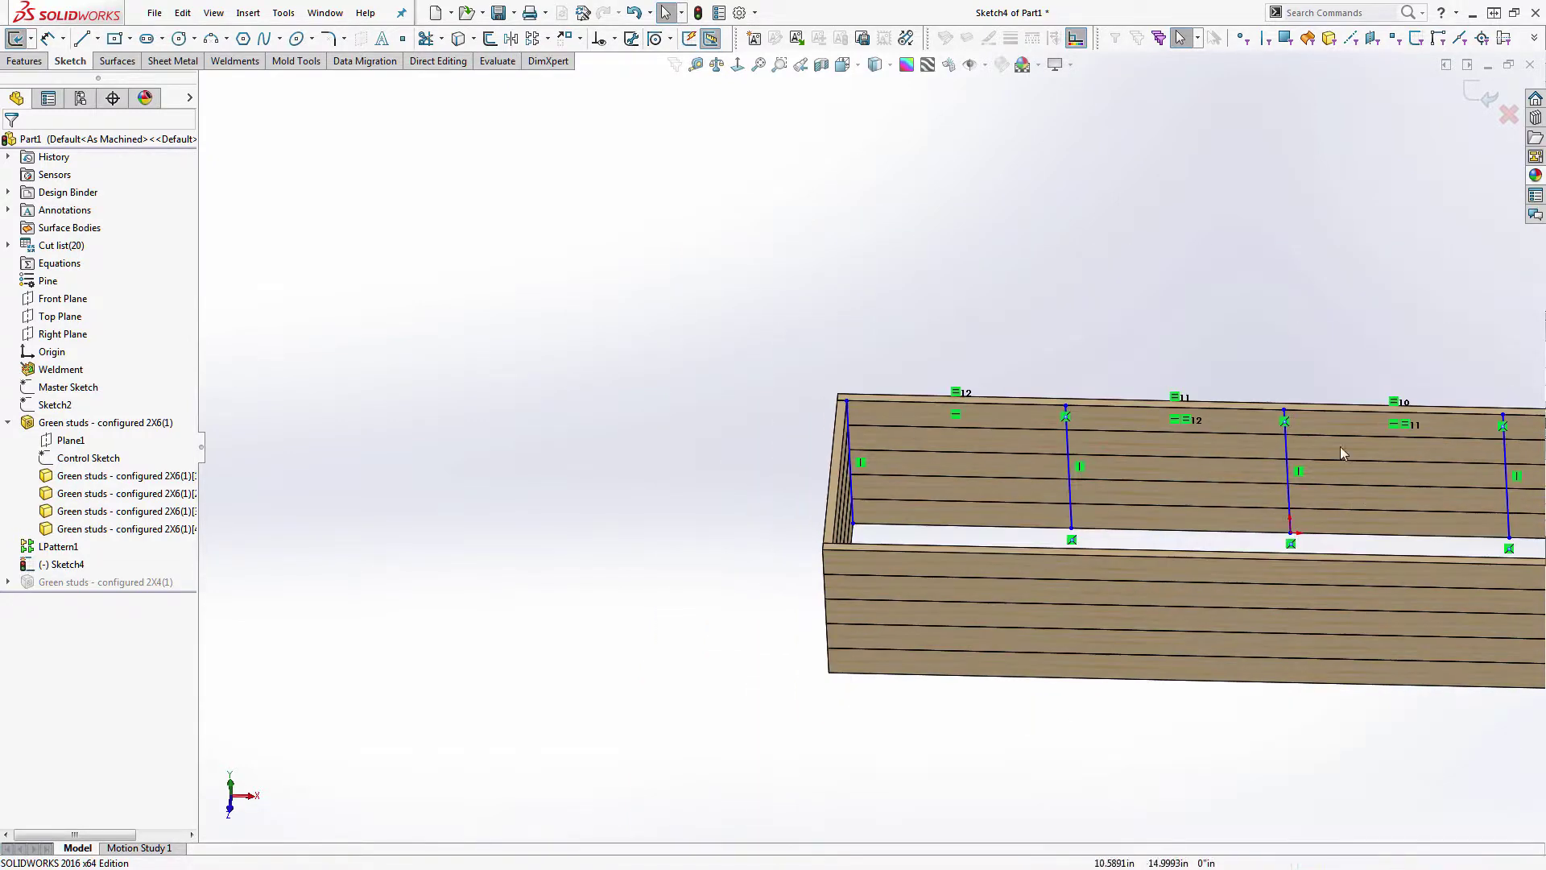
{"action": "scroll", "coordinate": [1287, 528], "scroll_direction": "down", "scroll_amount": 4}
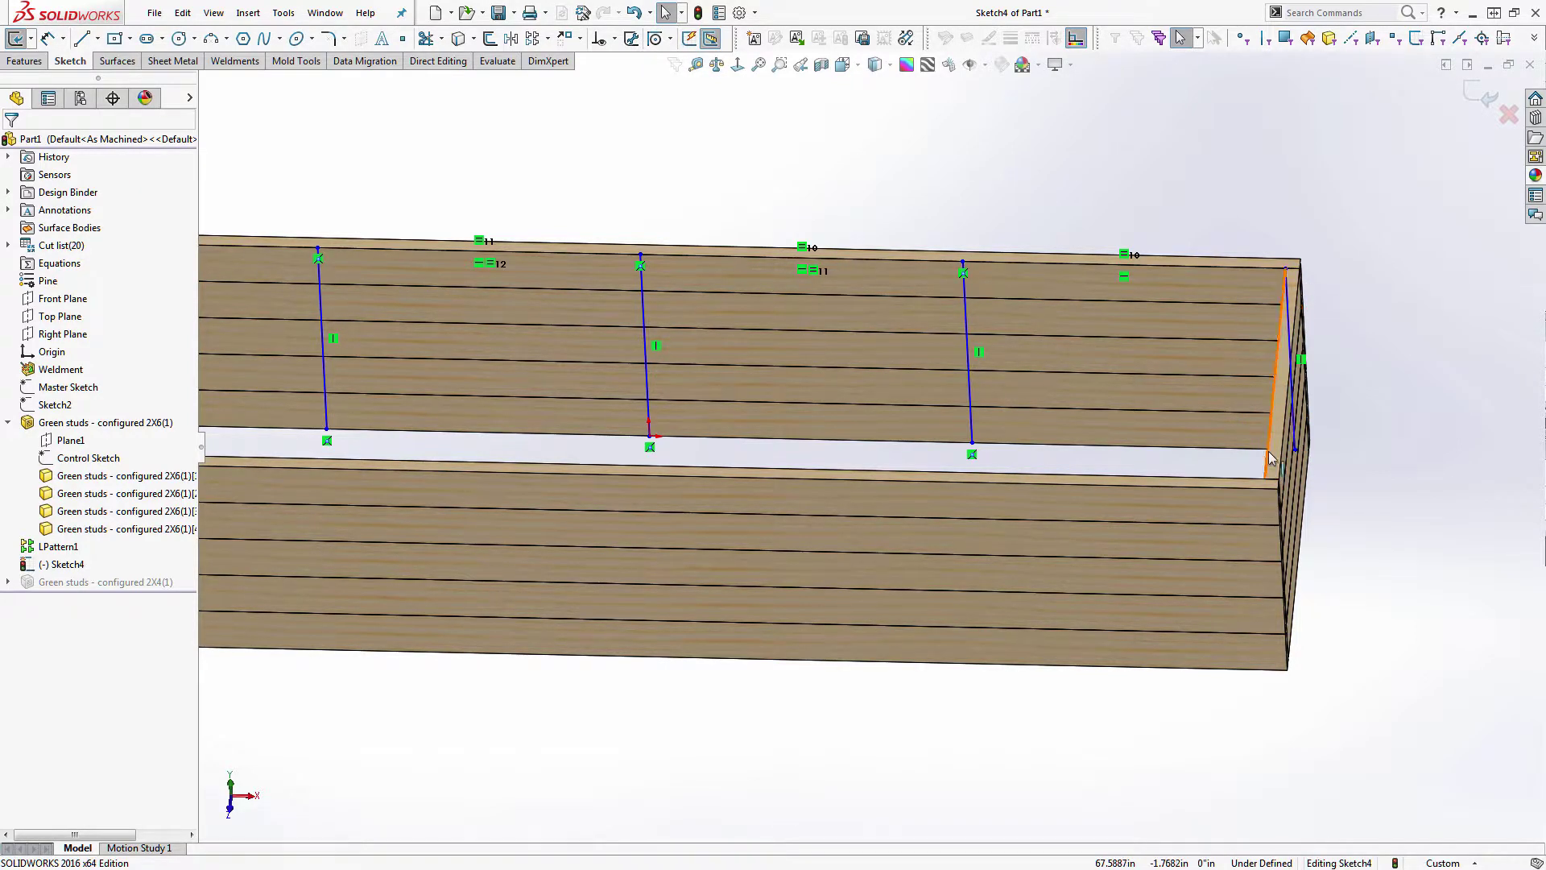
{"action": "left_click_drag", "start_coordinate": [1285, 267], "coordinate": [1250, 264]}
{"action": "left_click", "coordinate": [236, 191]}
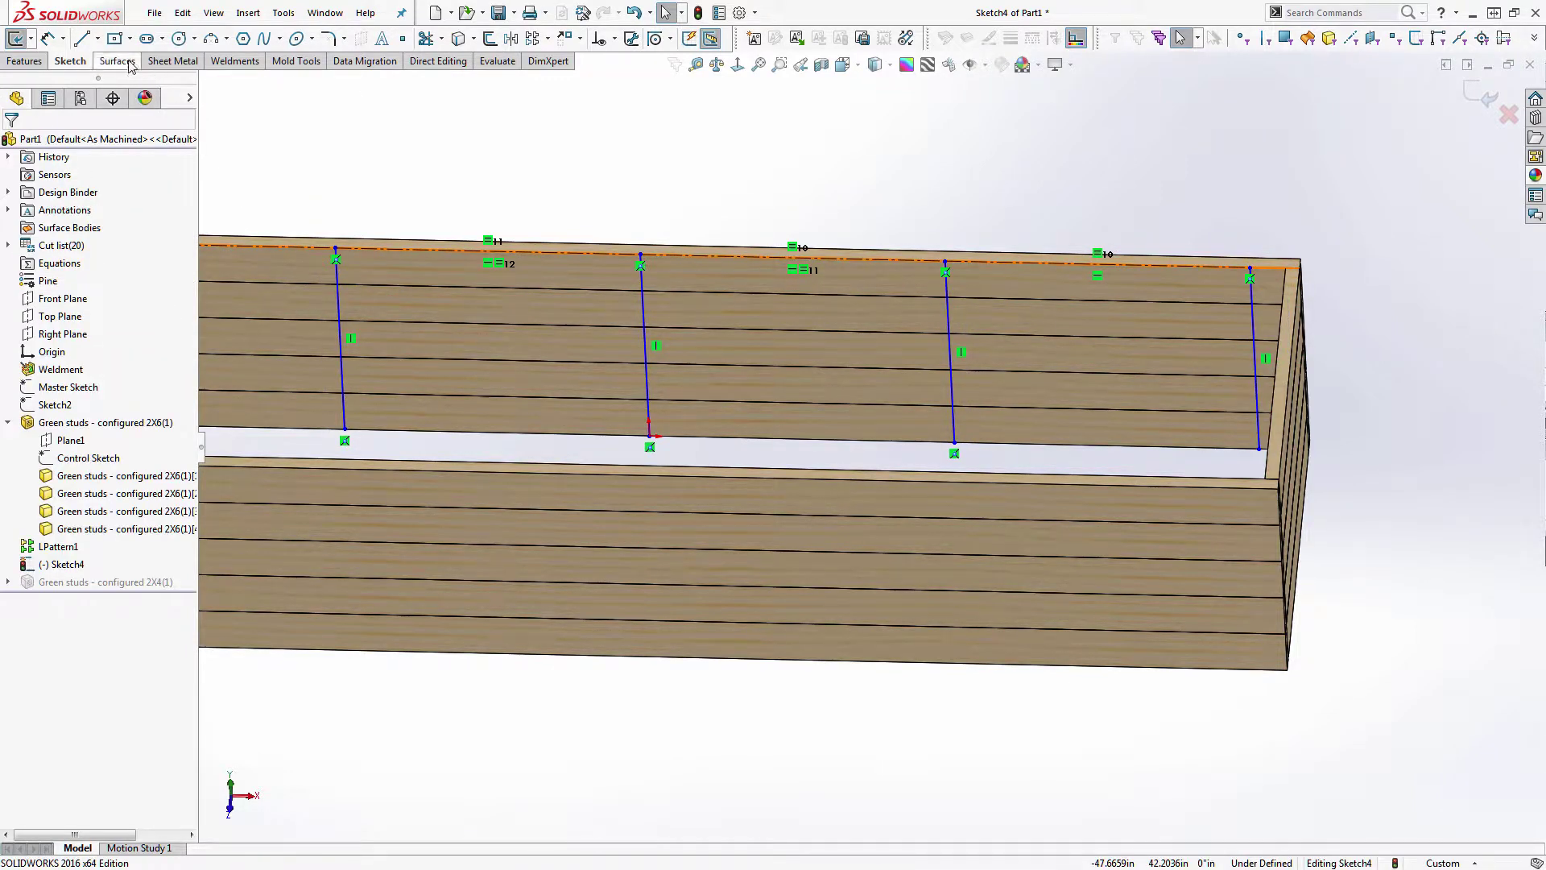
{"action": "left_click", "coordinate": [100, 42]}
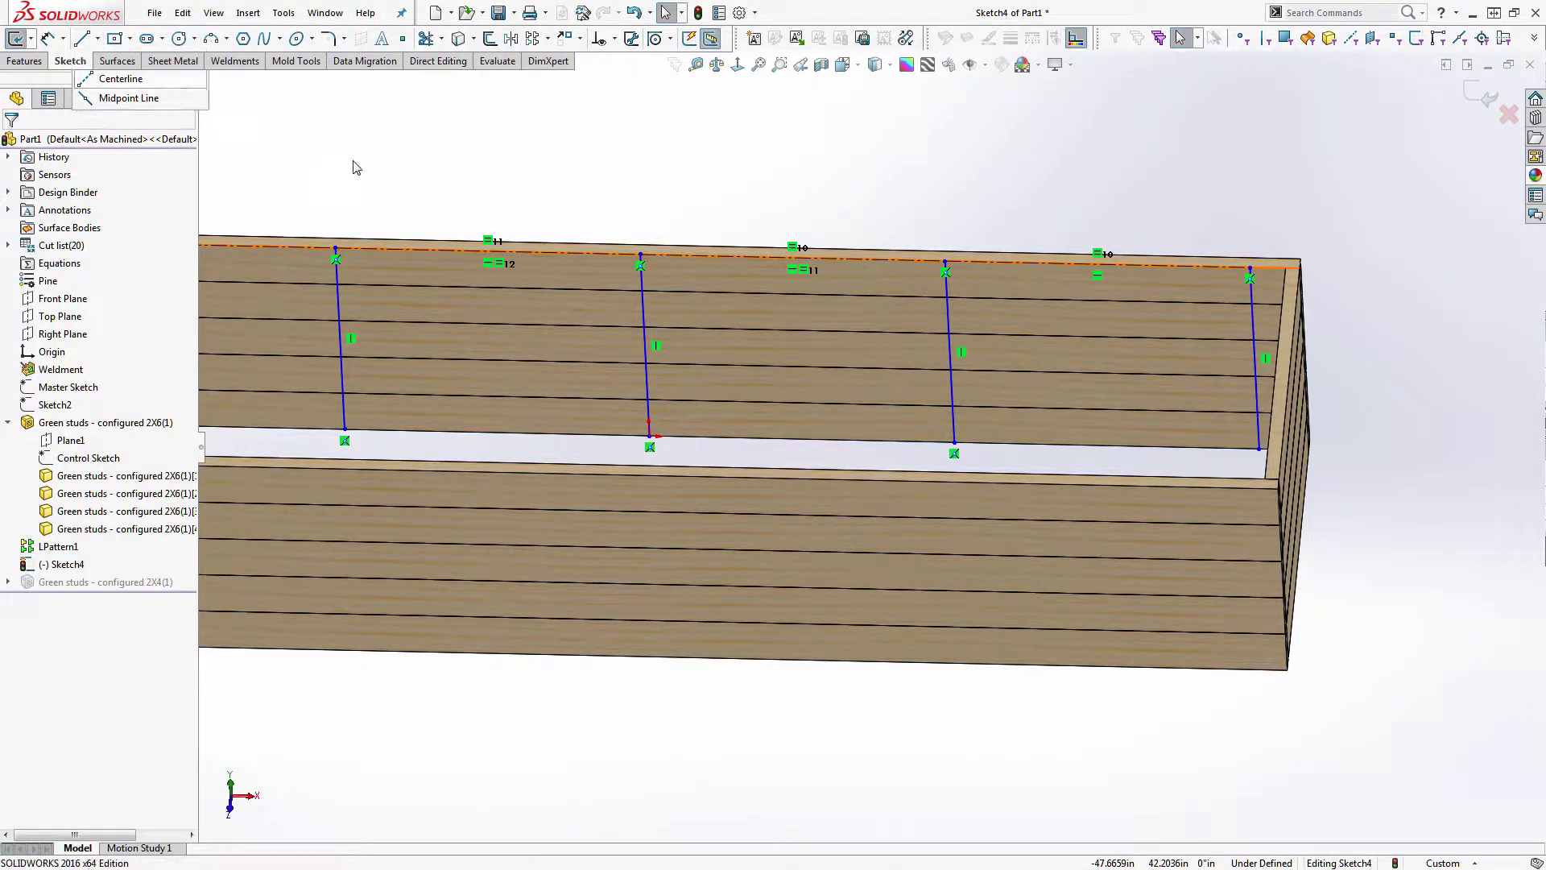
{"action": "left_click", "coordinate": [113, 77]}
{"action": "scroll", "coordinate": [1077, 276], "scroll_direction": "down", "scroll_amount": 4}
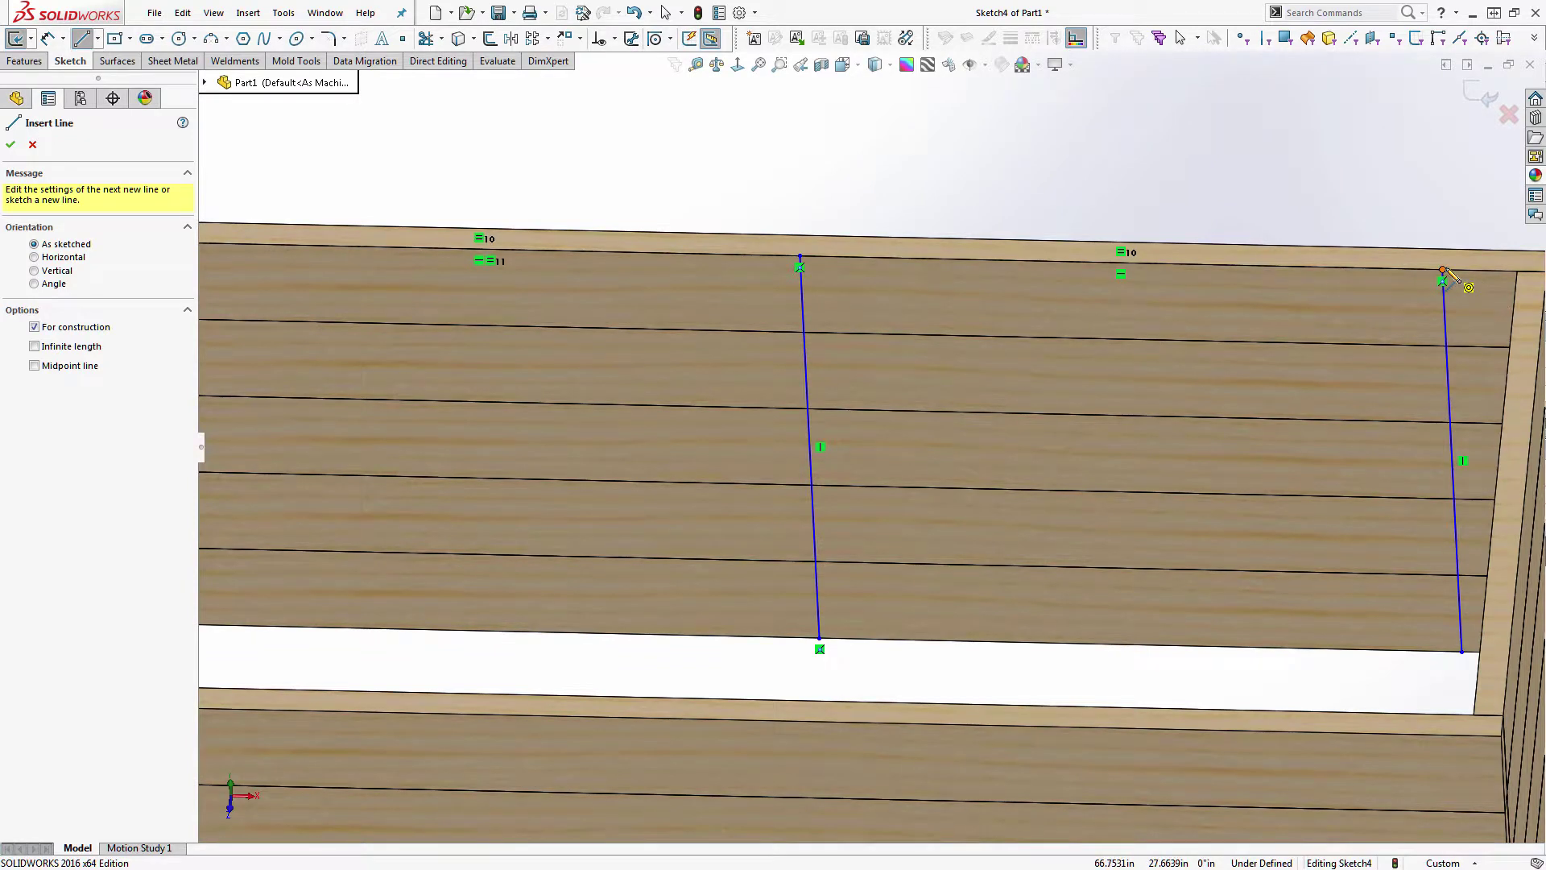
{"action": "left_click", "coordinate": [1443, 271]}
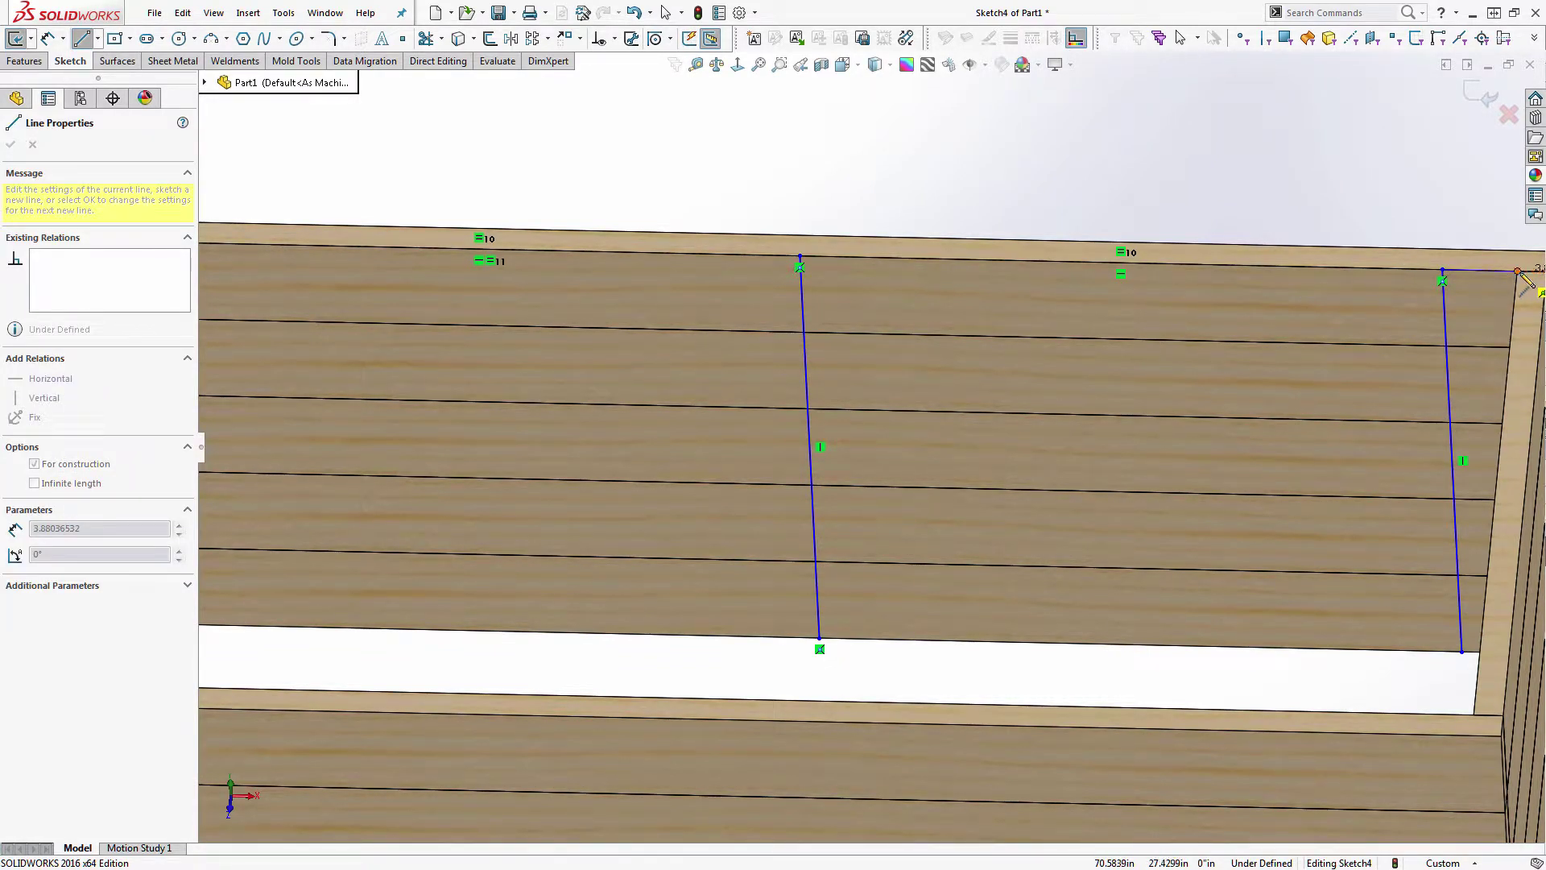
{"action": "key", "text": "Escape"}
{"action": "scroll", "coordinate": [1111, 363], "scroll_direction": "up", "scroll_amount": 3}
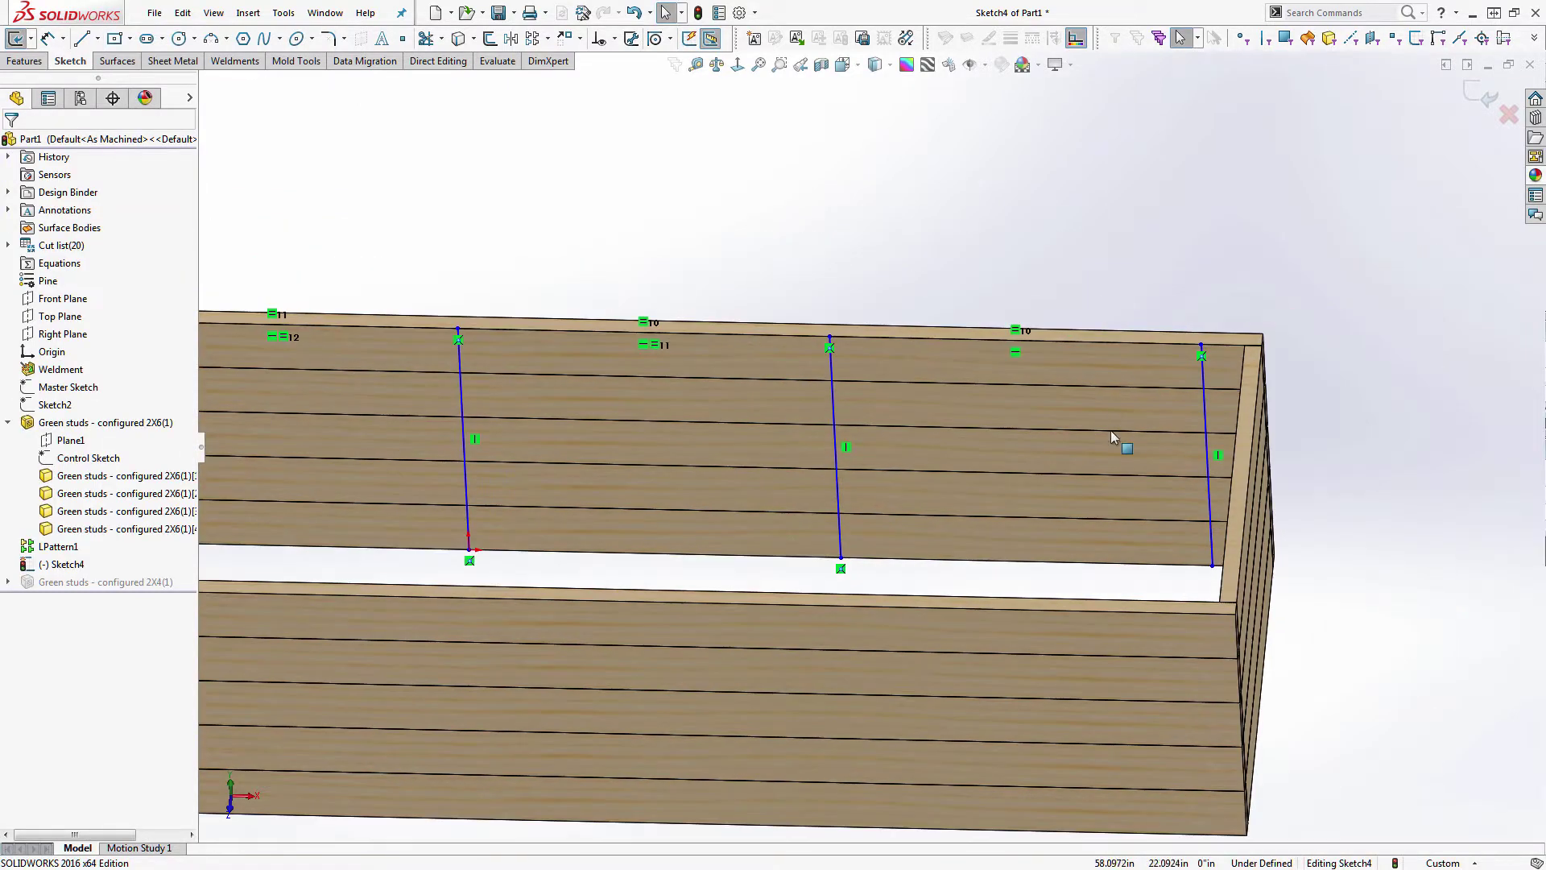
- Sketch a horizontal centerline from the rightmost vertical line's upper endpoint to the adjacent inner corner of the box
{"action": "mouse_move", "coordinate": [1139, 276]}
{"action": "middle_mouse_down"}
{"action": "mouse_move", "coordinate": [1184, 283]}
{"action": "mouse_move", "coordinate": [1206, 310]}
{"action": "middle_mouse_up"}
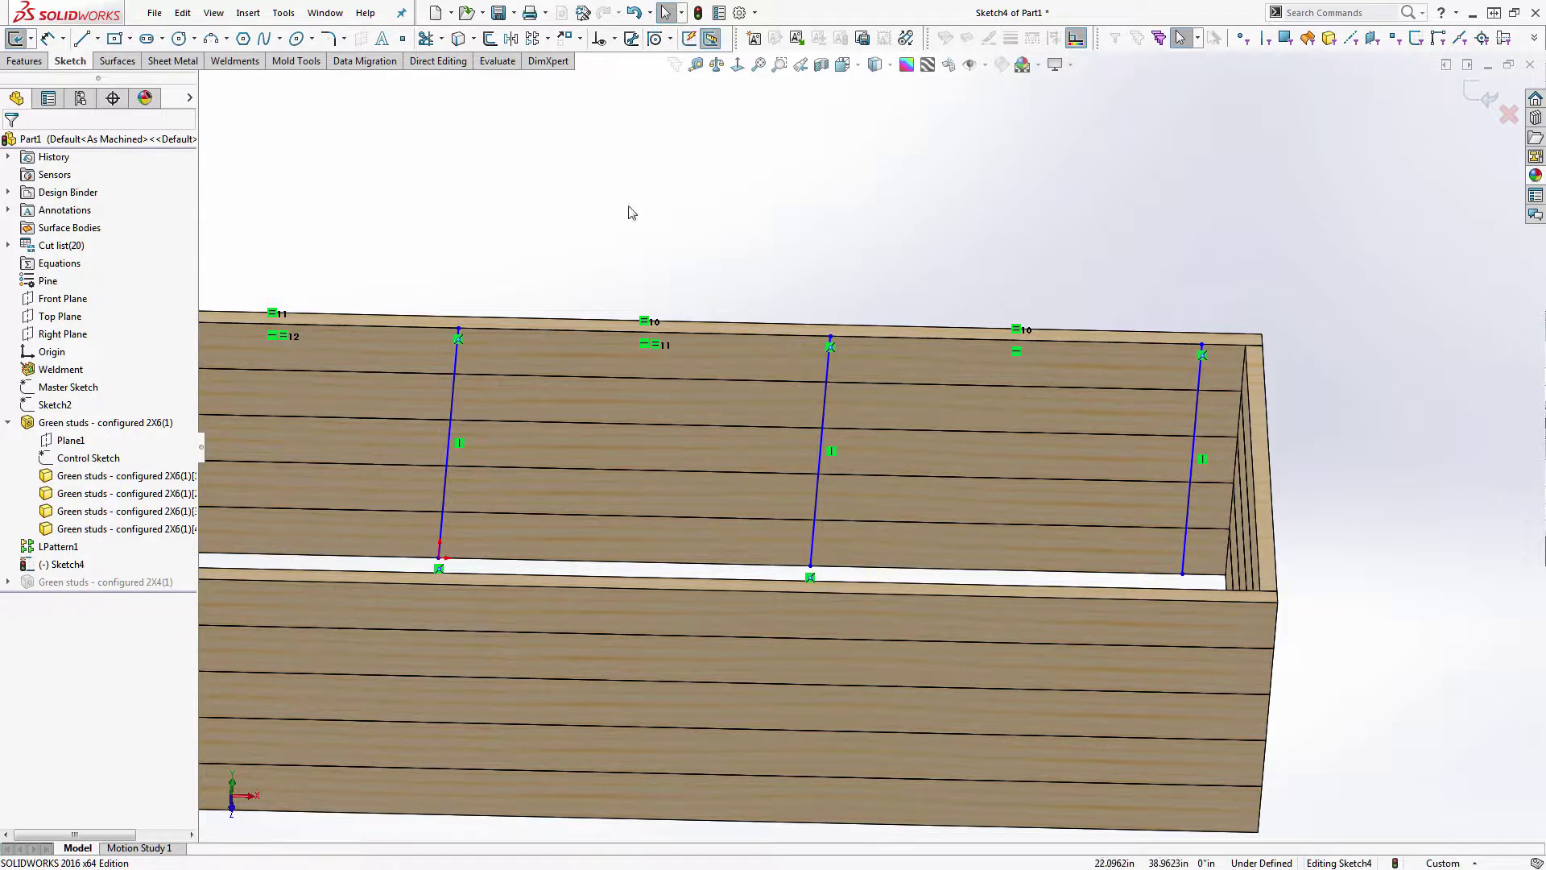
{"action": "left_click", "coordinate": [98, 37]}
{"action": "left_click", "coordinate": [109, 74]}
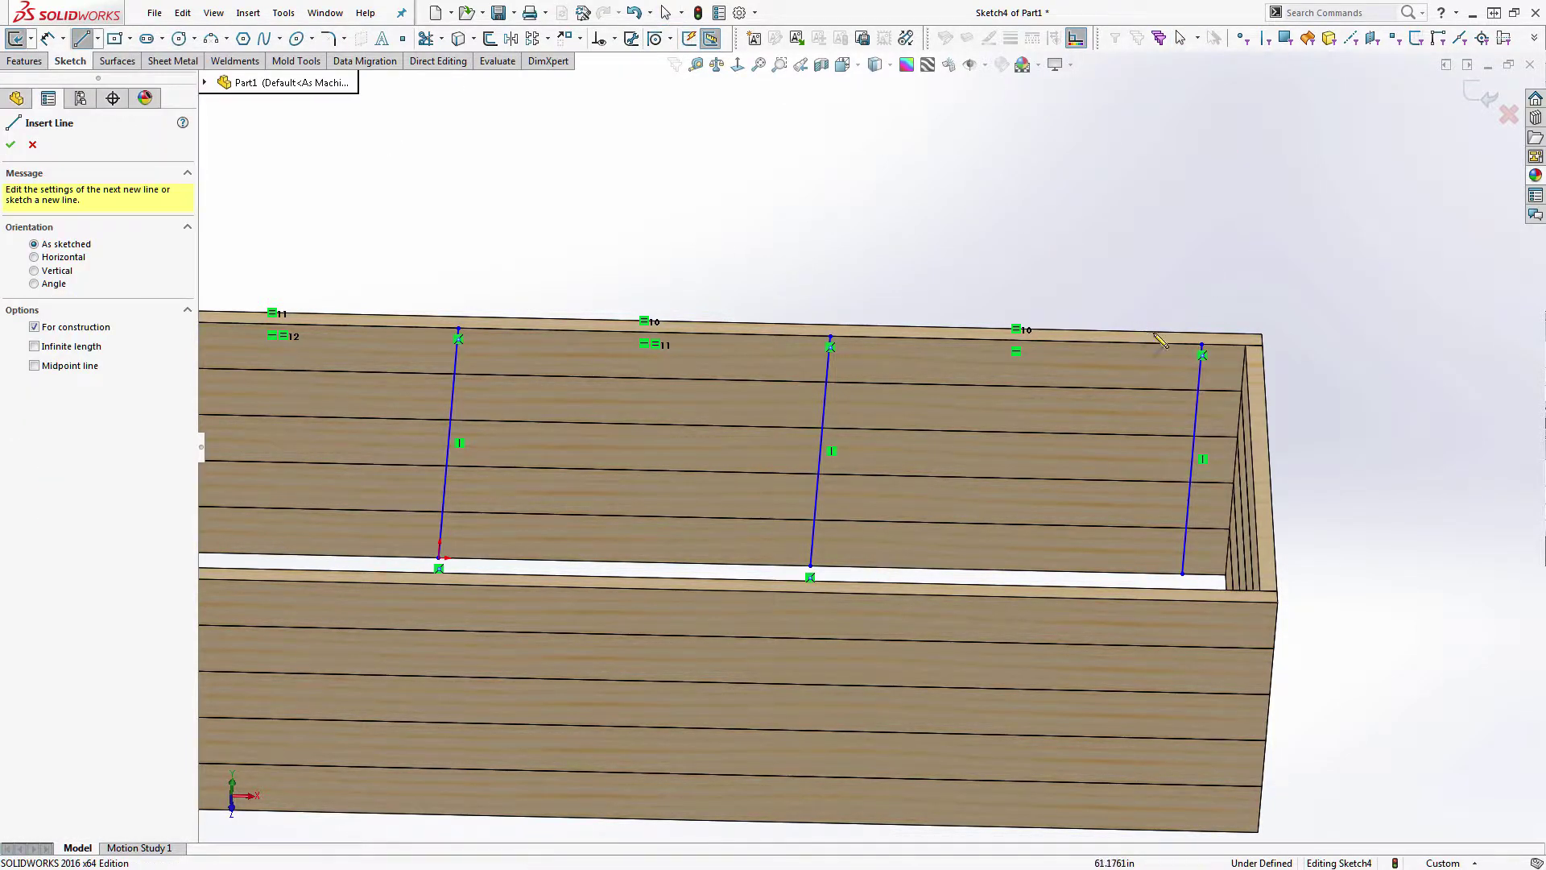
{"action": "left_click", "coordinate": [1202, 348]}
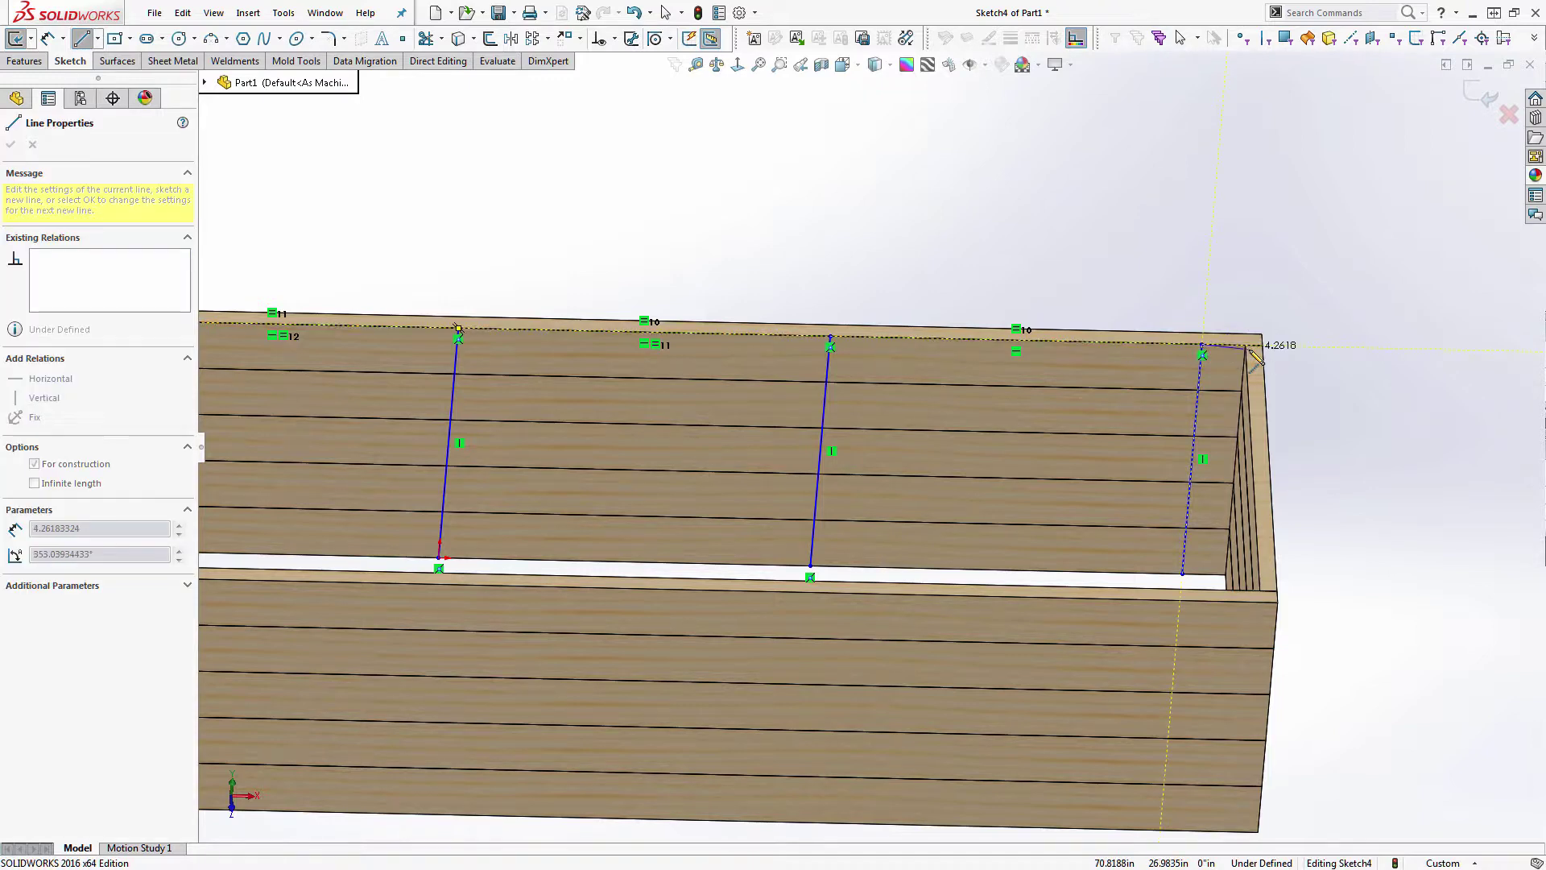
{"action": "left_click", "coordinate": [1245, 345]}
{"action": "scroll", "coordinate": [1098, 278], "scroll_direction": "up", "scroll_amount": 1}
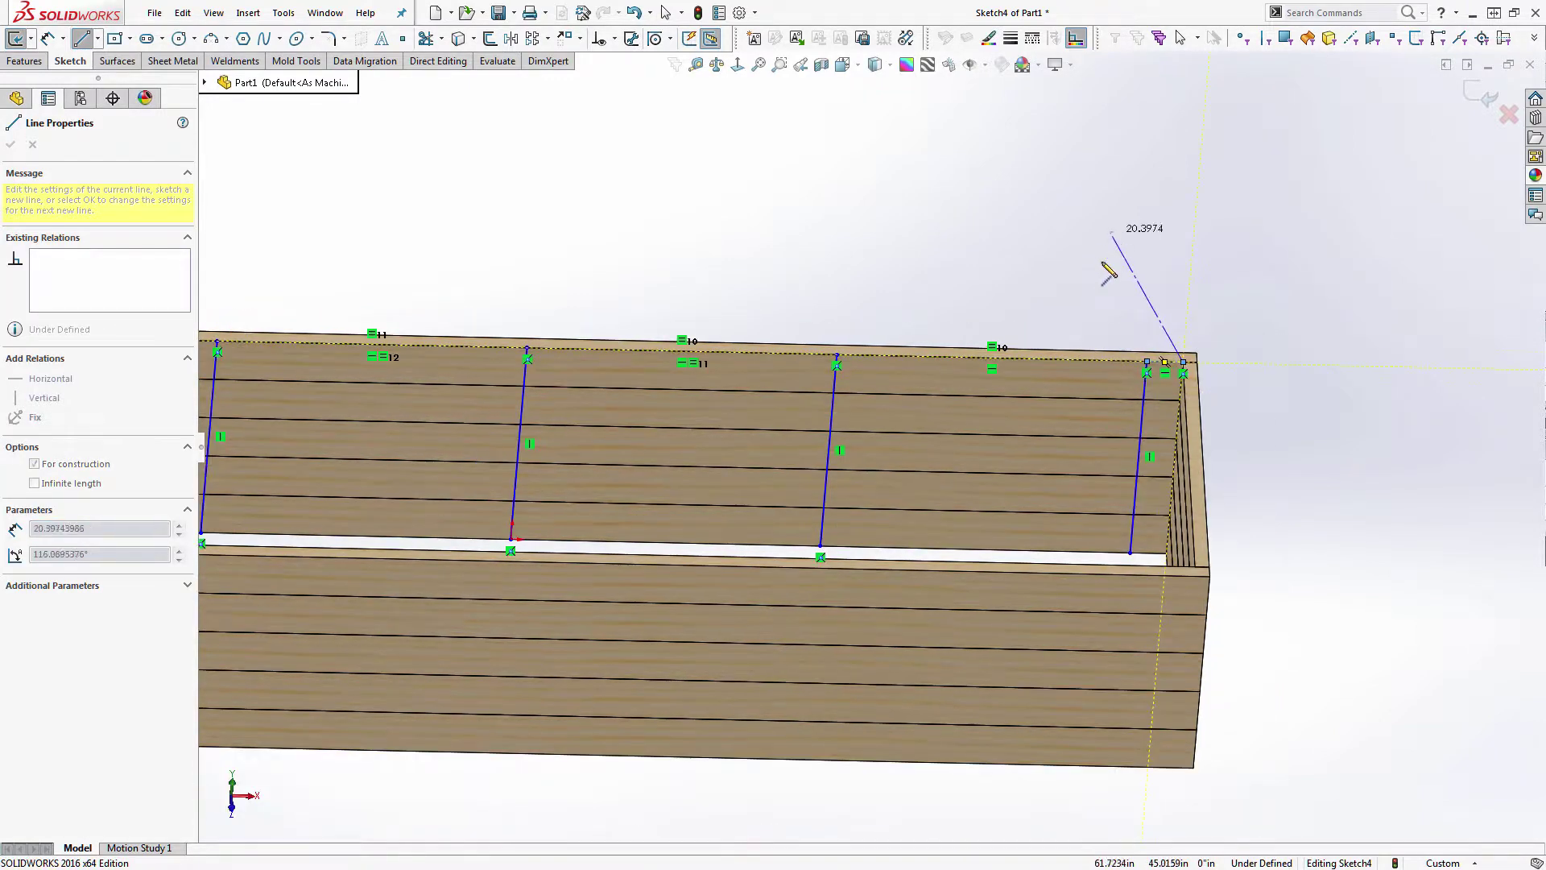
{"action": "double_click", "coordinate": [1098, 260]}
- Sketch a matching horizontal centerline from the opposite inner corner to the leftmost vertical line's upper endpoint
{"action": "scroll", "coordinate": [345, 268], "scroll_direction": "up", "scroll_amount": 2}
{"action": "scroll", "coordinate": [567, 523], "scroll_direction": "down", "scroll_amount": 5}
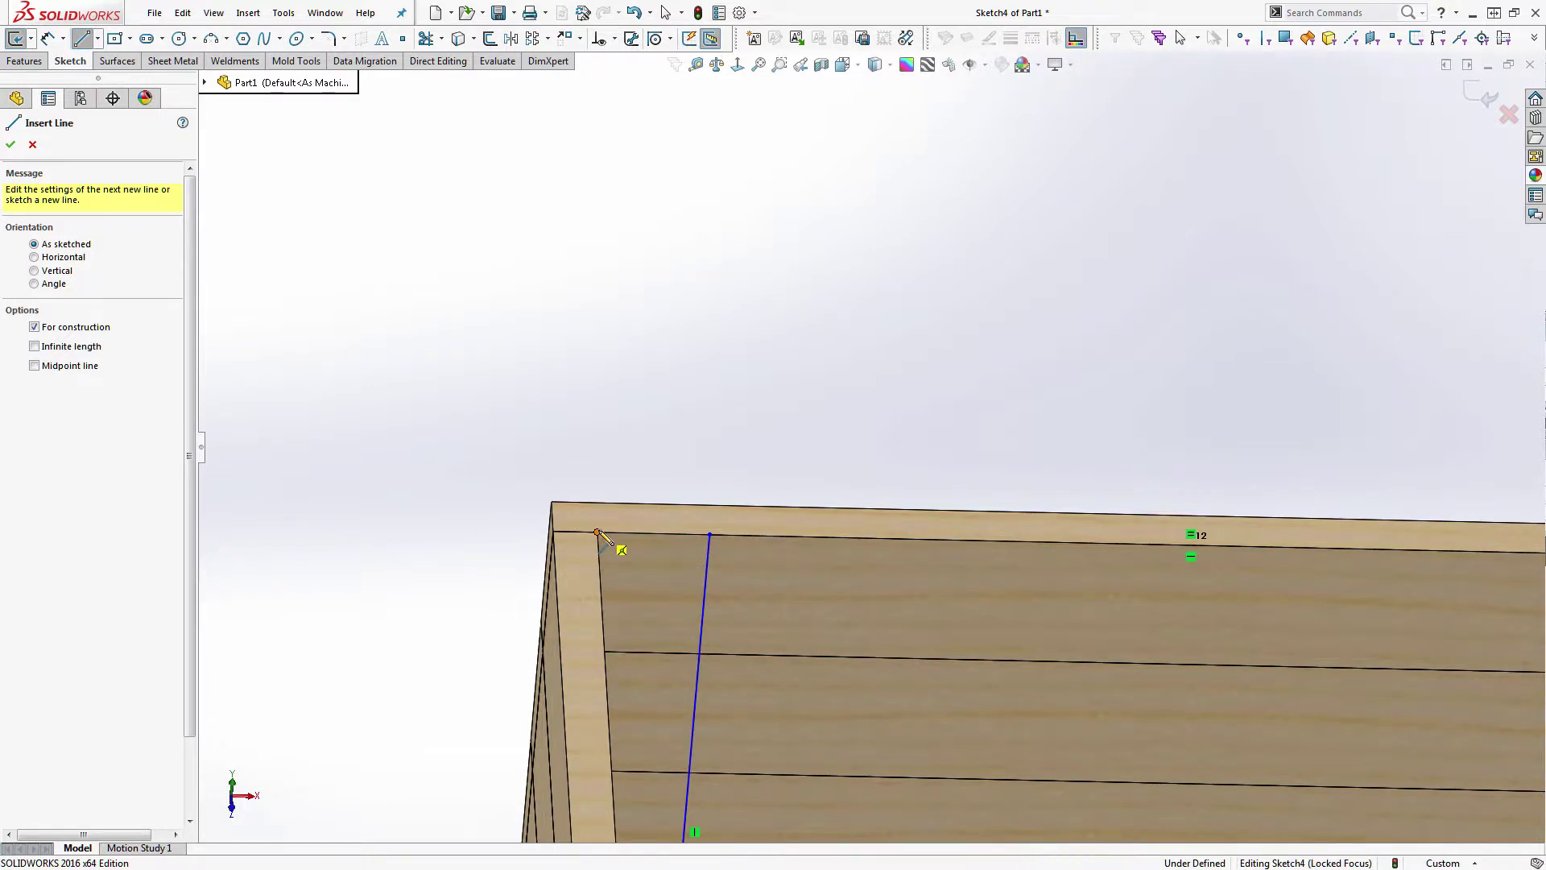
{"action": "left_click", "coordinate": [596, 533]}
{"action": "left_click", "coordinate": [709, 533]}
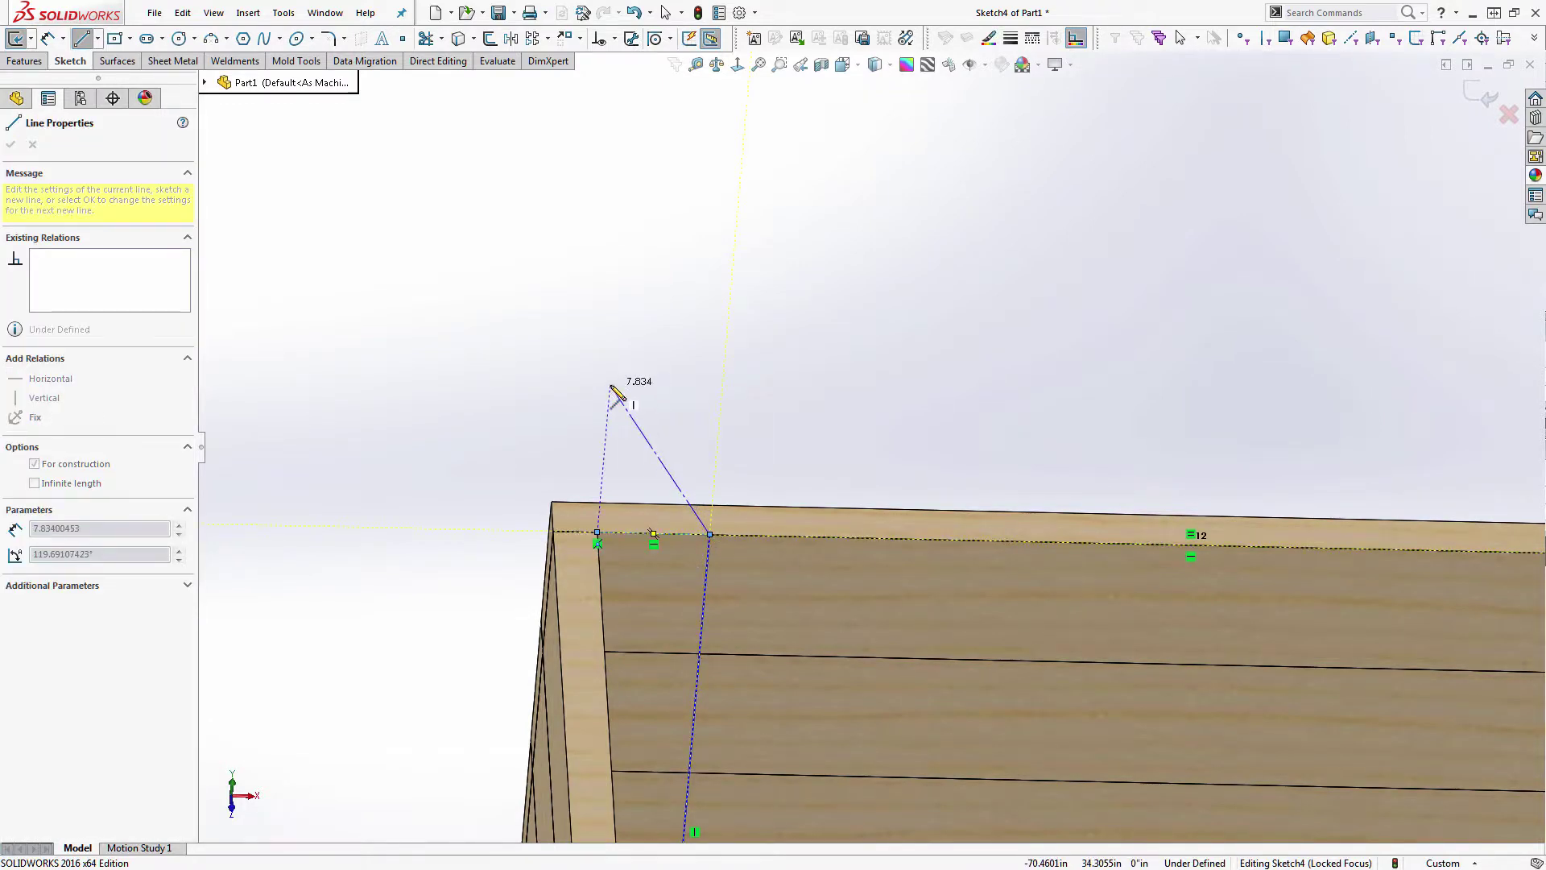
{"action": "key", "text": "Escape"}
- Add an equal relation between the two short centerlines at the ends of the back wall
{"action": "left_click_drag", "start_coordinate": [479, 500], "coordinate": [809, 591]}
{"action": "scroll", "coordinate": [1456, 471], "scroll_direction": "up", "scroll_amount": 3}
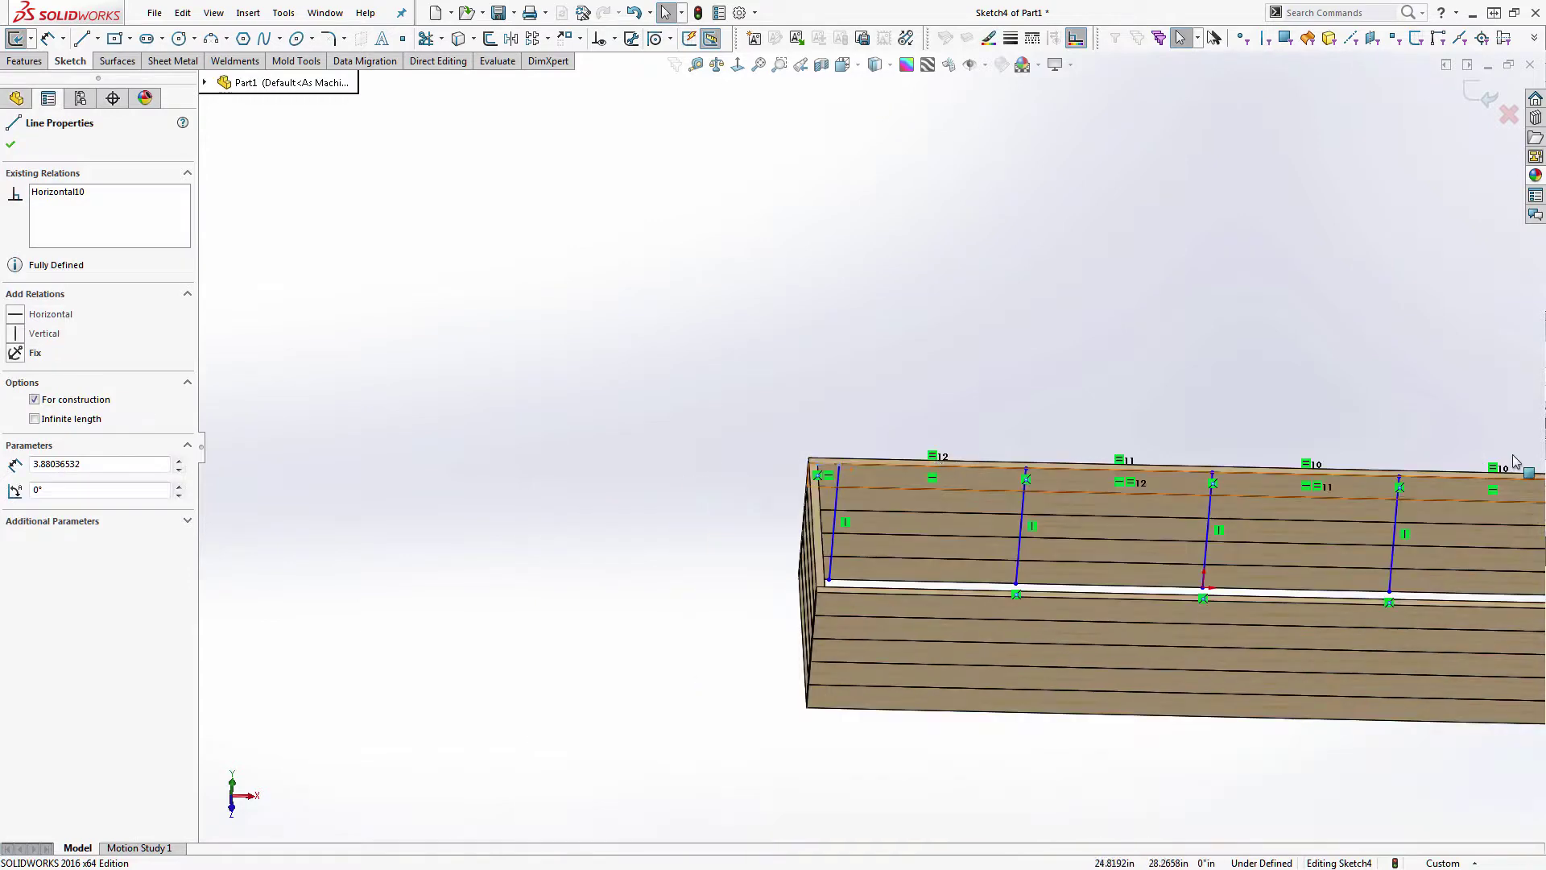
{"action": "scroll", "coordinate": [1456, 471], "scroll_direction": "up", "scroll_amount": 2}
{"action": "scroll", "coordinate": [902, 362], "scroll_direction": "down", "scroll_amount": 5}
{"action": "left_click_drag", "start_coordinate": [922, 352], "coordinate": [1007, 420]}
{"action": "left_click", "coordinate": [15, 501]}
{"action": "left_click", "coordinate": [554, 225]}
- Dimension the short centerline at the left end of the back wall to 2 3/4 in
{"action": "scroll", "coordinate": [554, 226], "scroll_direction": "up", "scroll_amount": 2}
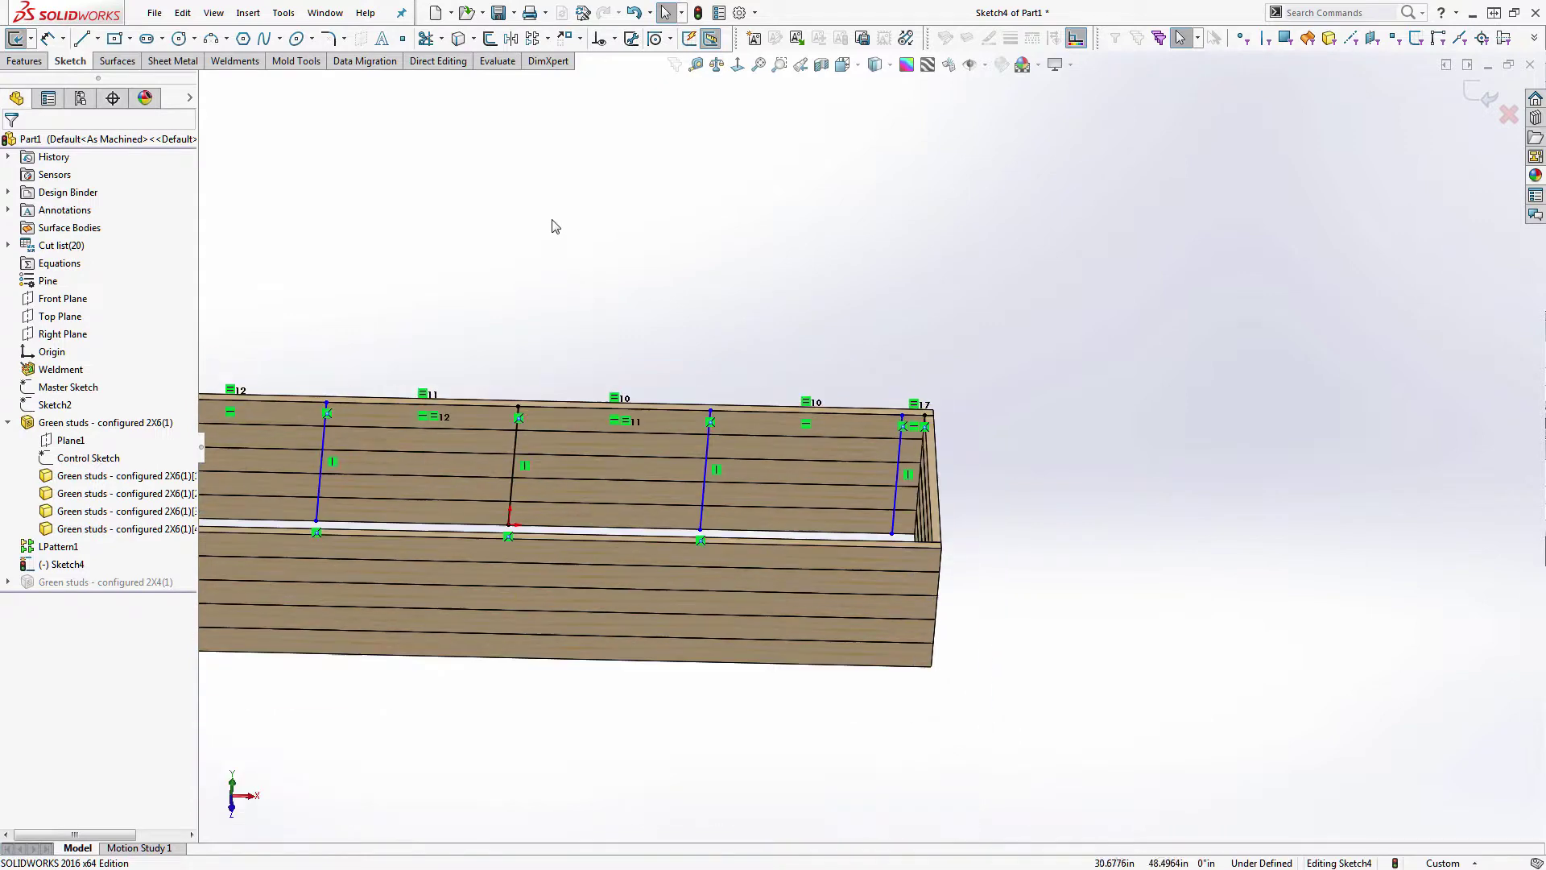
{"action": "left_click", "coordinate": [53, 46]}
{"action": "scroll", "coordinate": [451, 209], "scroll_direction": "up", "scroll_amount": 6}
{"action": "scroll", "coordinate": [596, 338], "scroll_direction": "down", "scroll_amount": 5}
{"action": "scroll", "coordinate": [1020, 602], "scroll_direction": "down", "scroll_amount": 4}
{"action": "scroll", "coordinate": [877, 805], "scroll_direction": "up", "scroll_amount": 4}
{"action": "scroll", "coordinate": [831, 694], "scroll_direction": "down", "scroll_amount": 4}
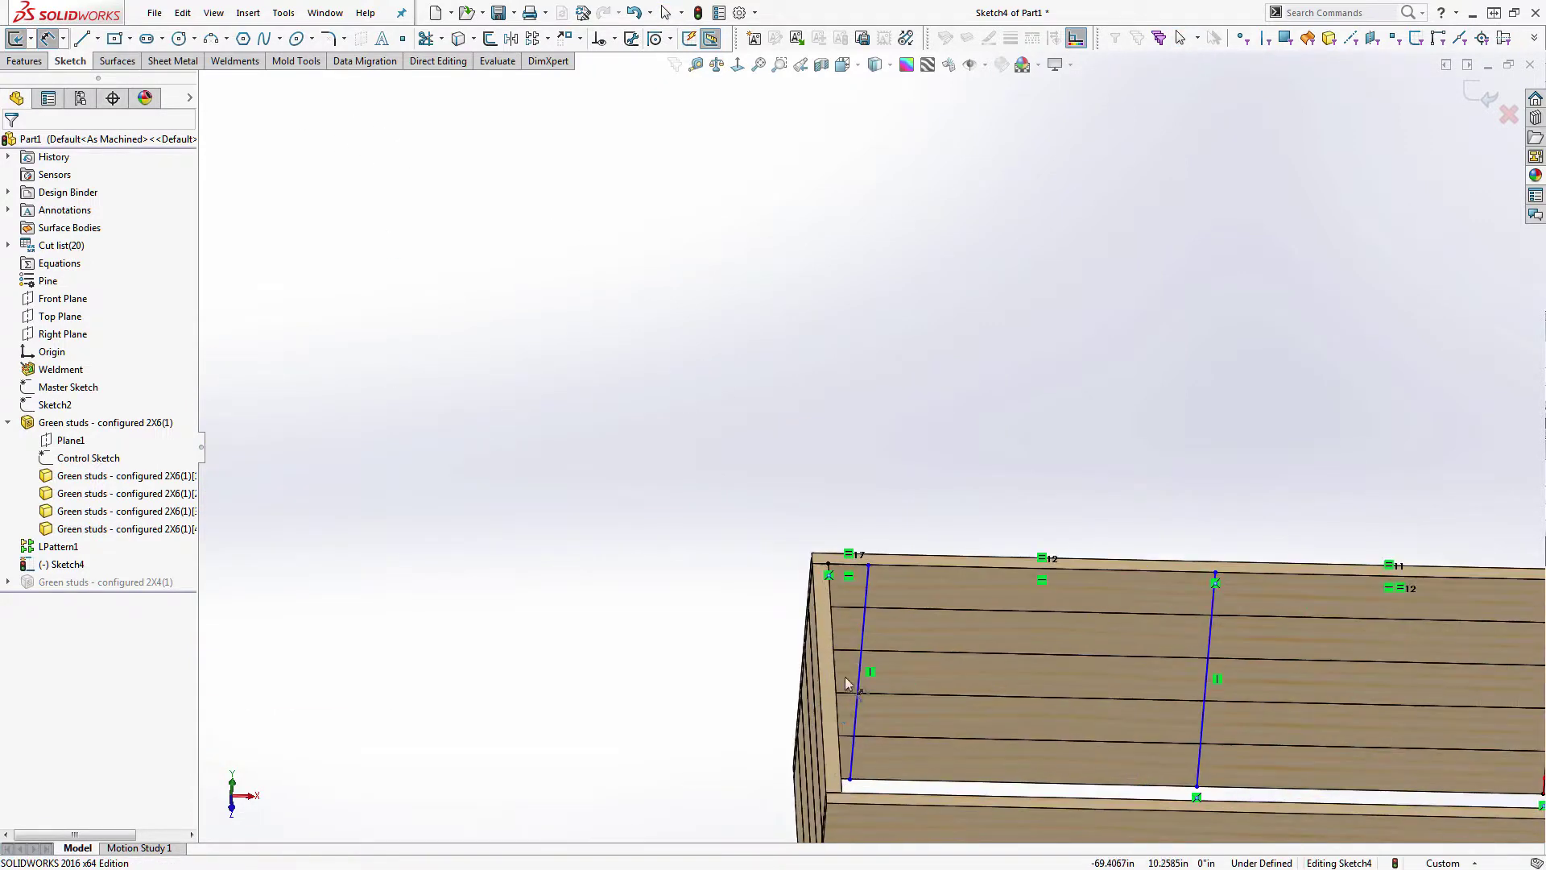
{"action": "scroll", "coordinate": [831, 702], "scroll_direction": "down", "scroll_amount": 3}
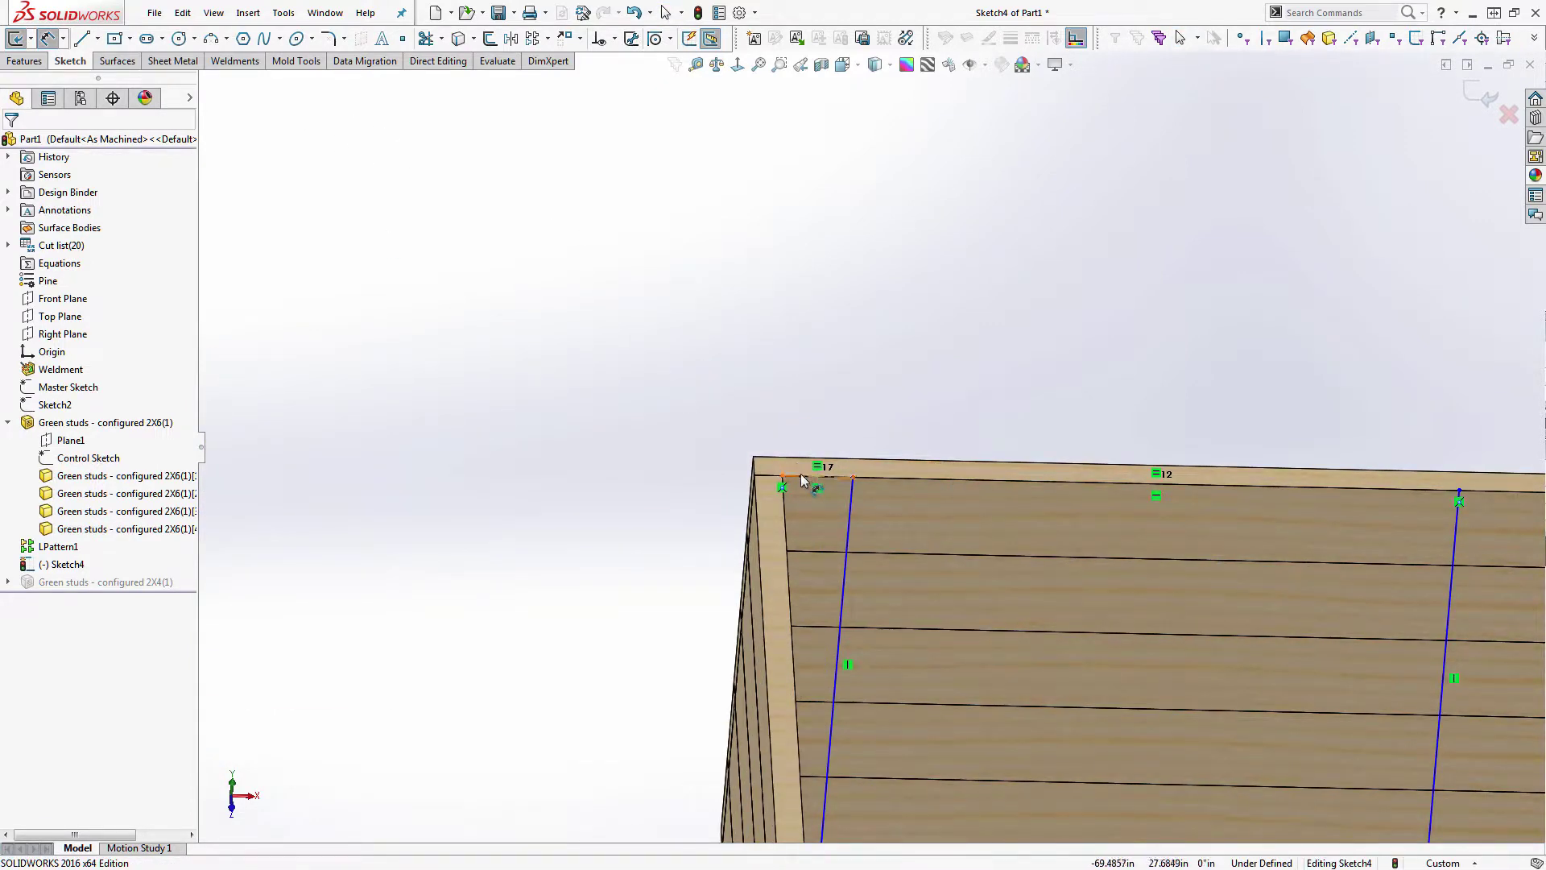
{"action": "left_click", "coordinate": [818, 477]}
{"action": "left_click", "coordinate": [818, 406]}
{"action": "type", "text": "2 3/4"}
{"action": "key", "text": "Return"}
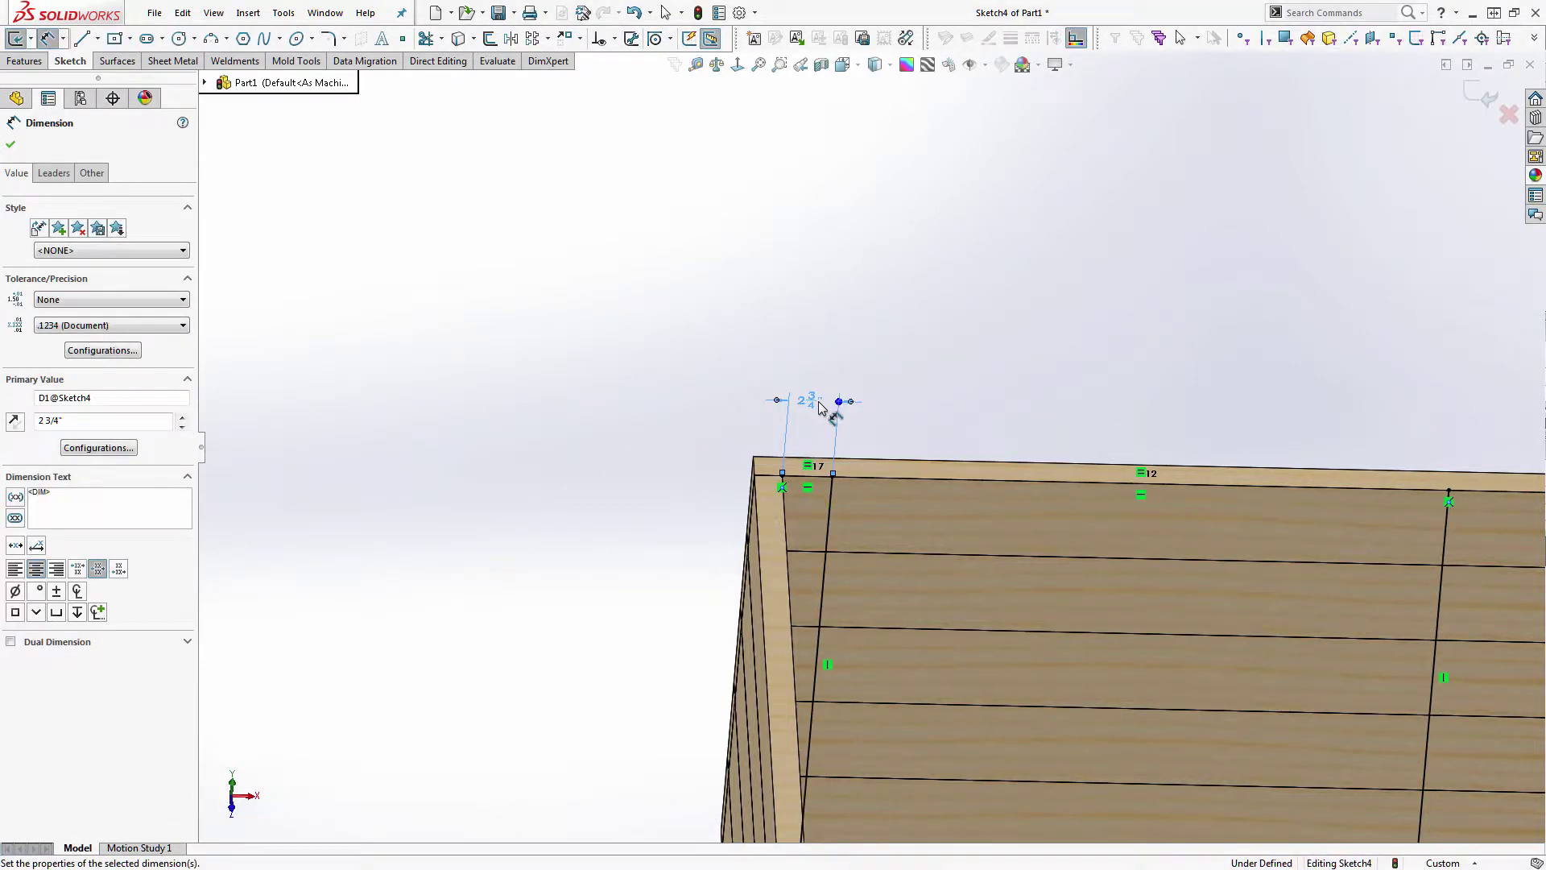
- Try to drive the 2 3/4 in offset dimension with an equation referencing the Control Sketch of the 2X6 green studs
{"action": "double_click", "coordinate": [809, 401]}
{"action": "type", "text": "="}
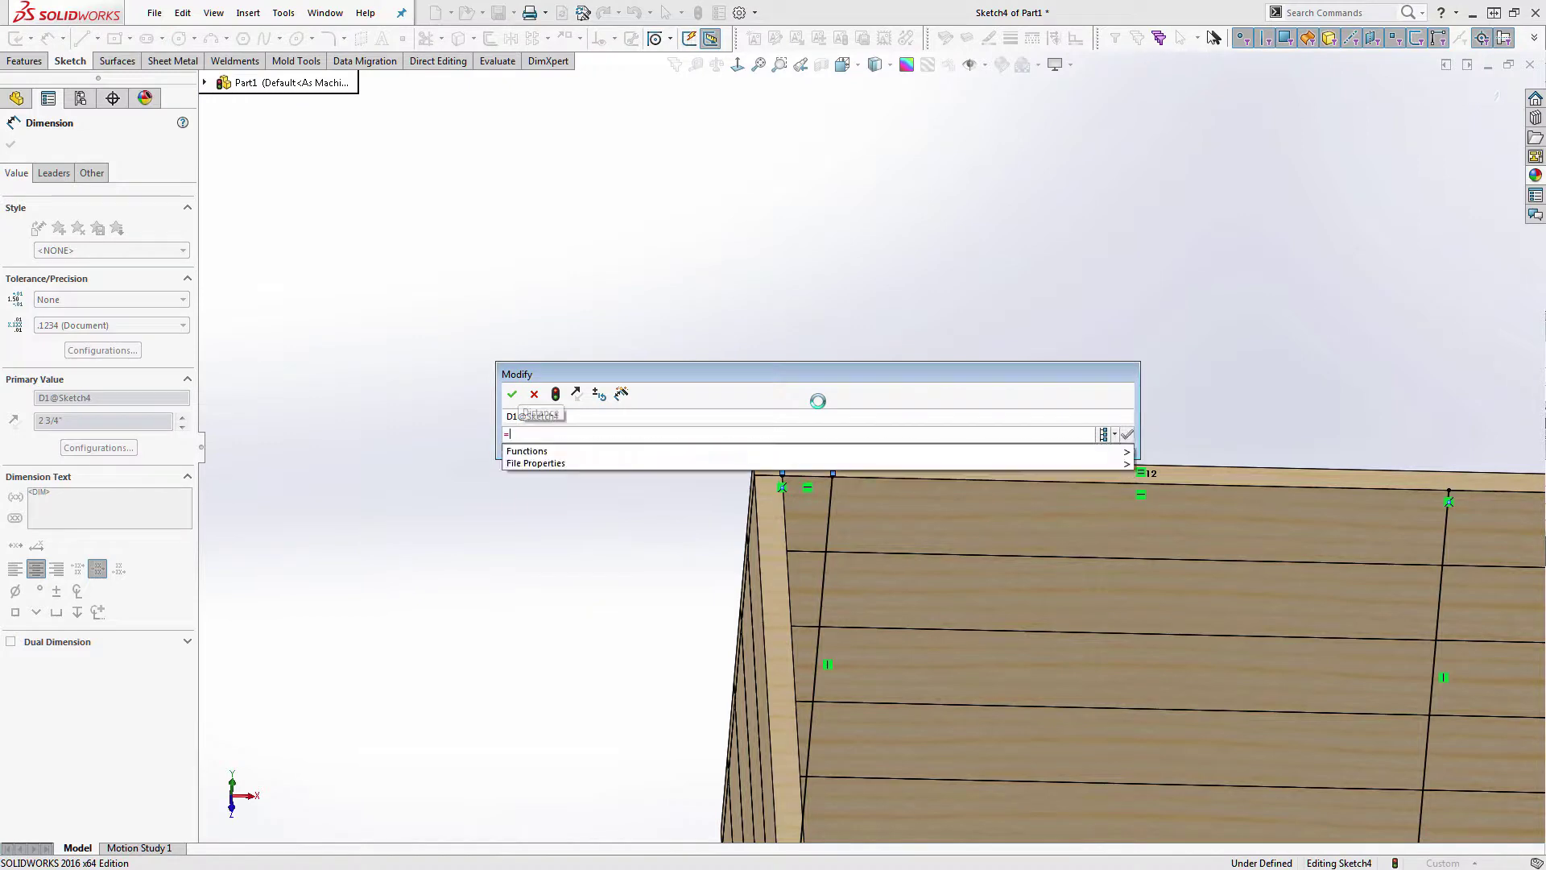
{"action": "left_click", "coordinate": [204, 83]}
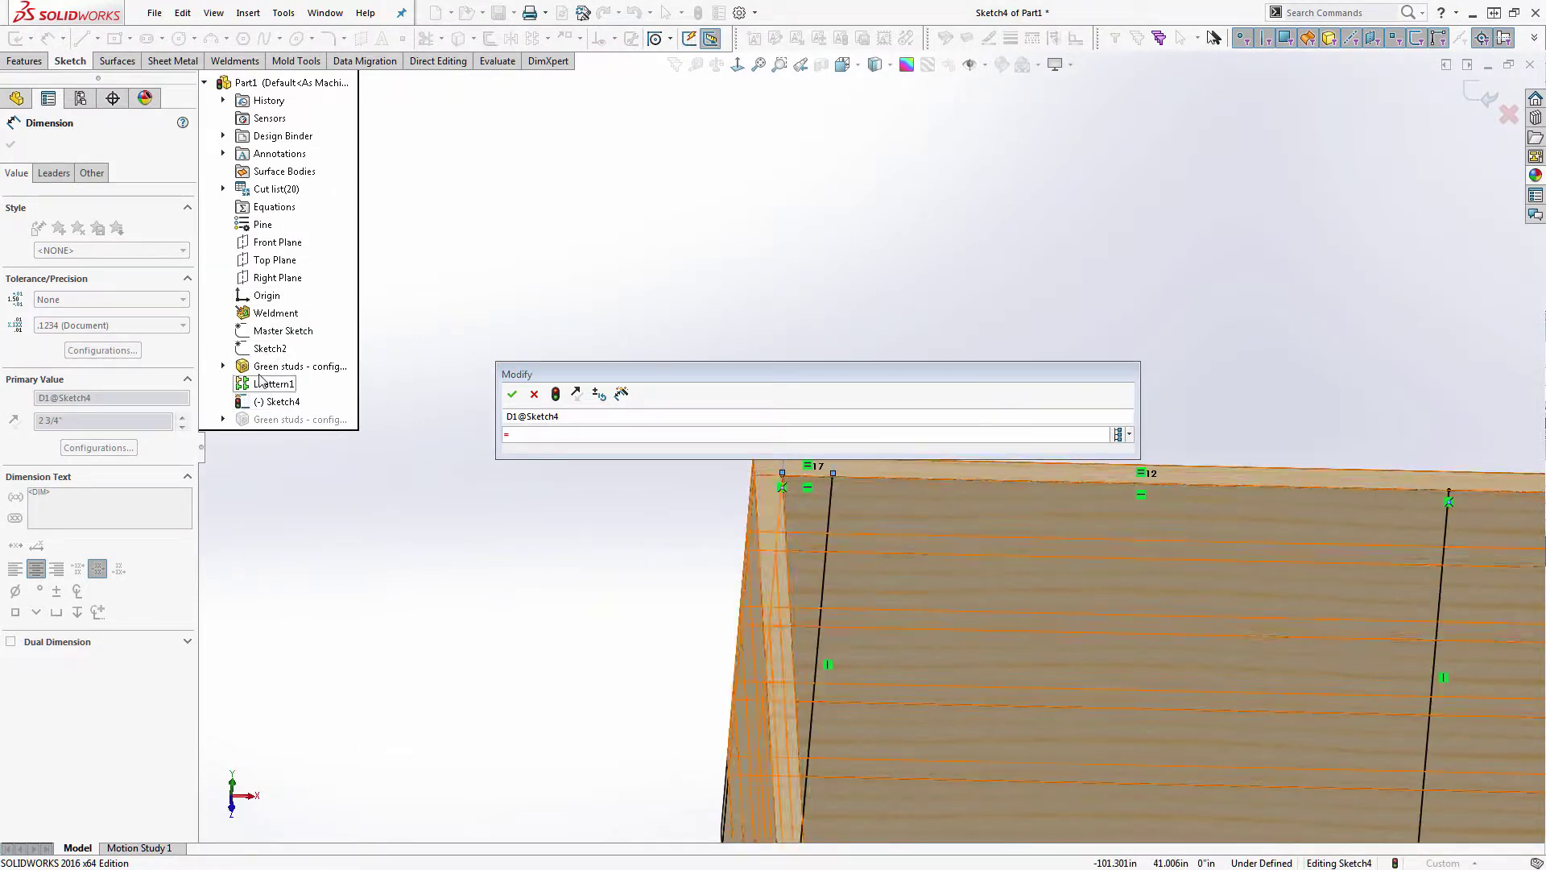
{"action": "left_click", "coordinate": [223, 367]}
{"action": "left_click", "coordinate": [270, 405]}
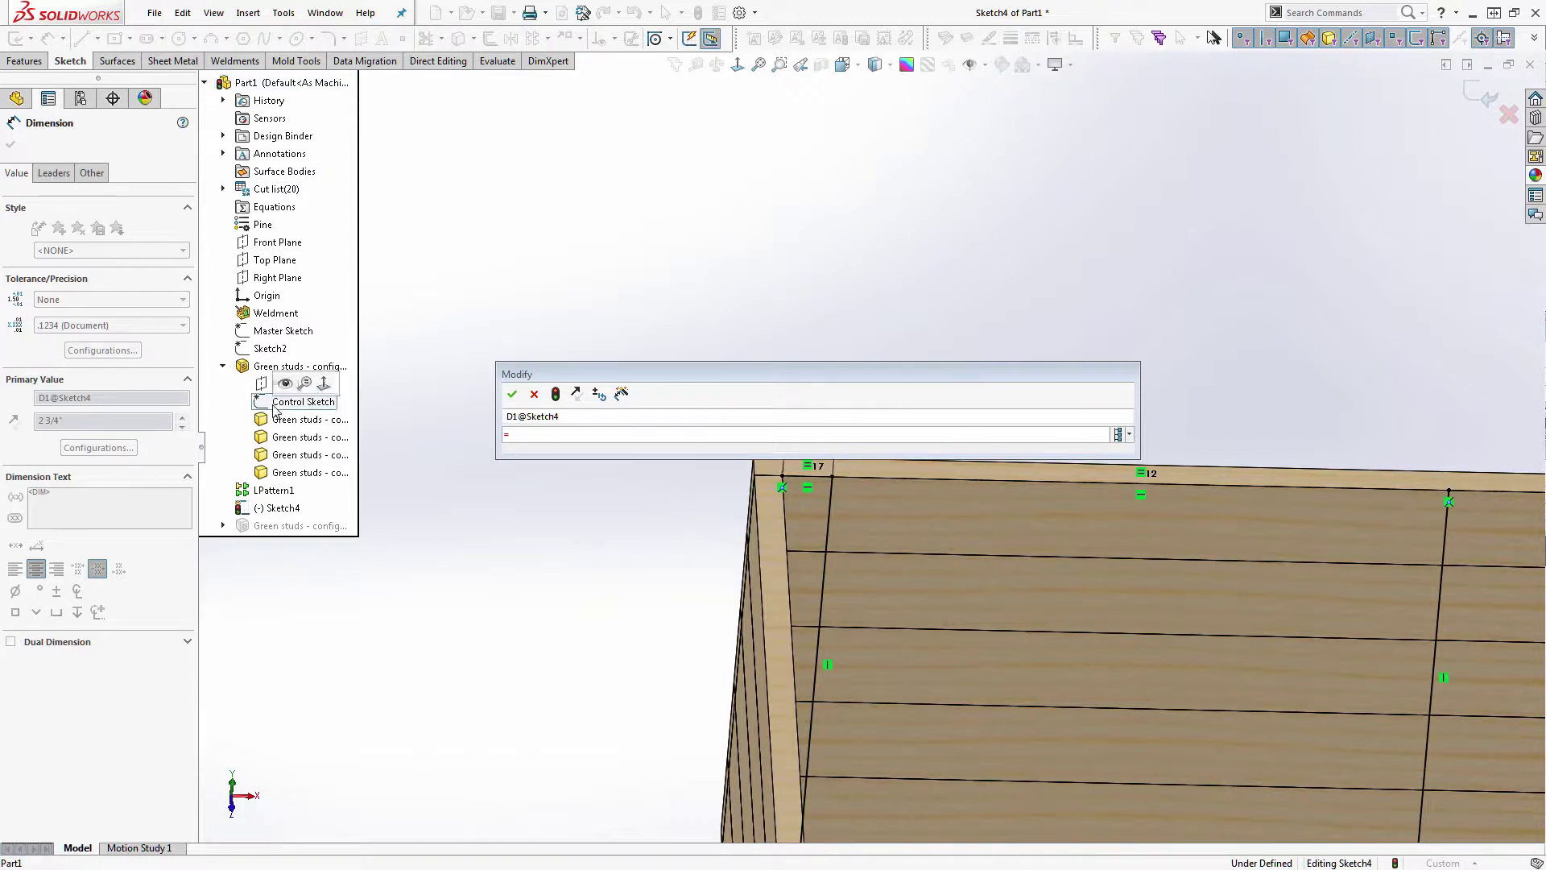
{"action": "scroll", "coordinate": [708, 639], "scroll_direction": "up", "scroll_amount": 8}
{"action": "scroll", "coordinate": [1328, 642], "scroll_direction": "down", "scroll_amount": 2}
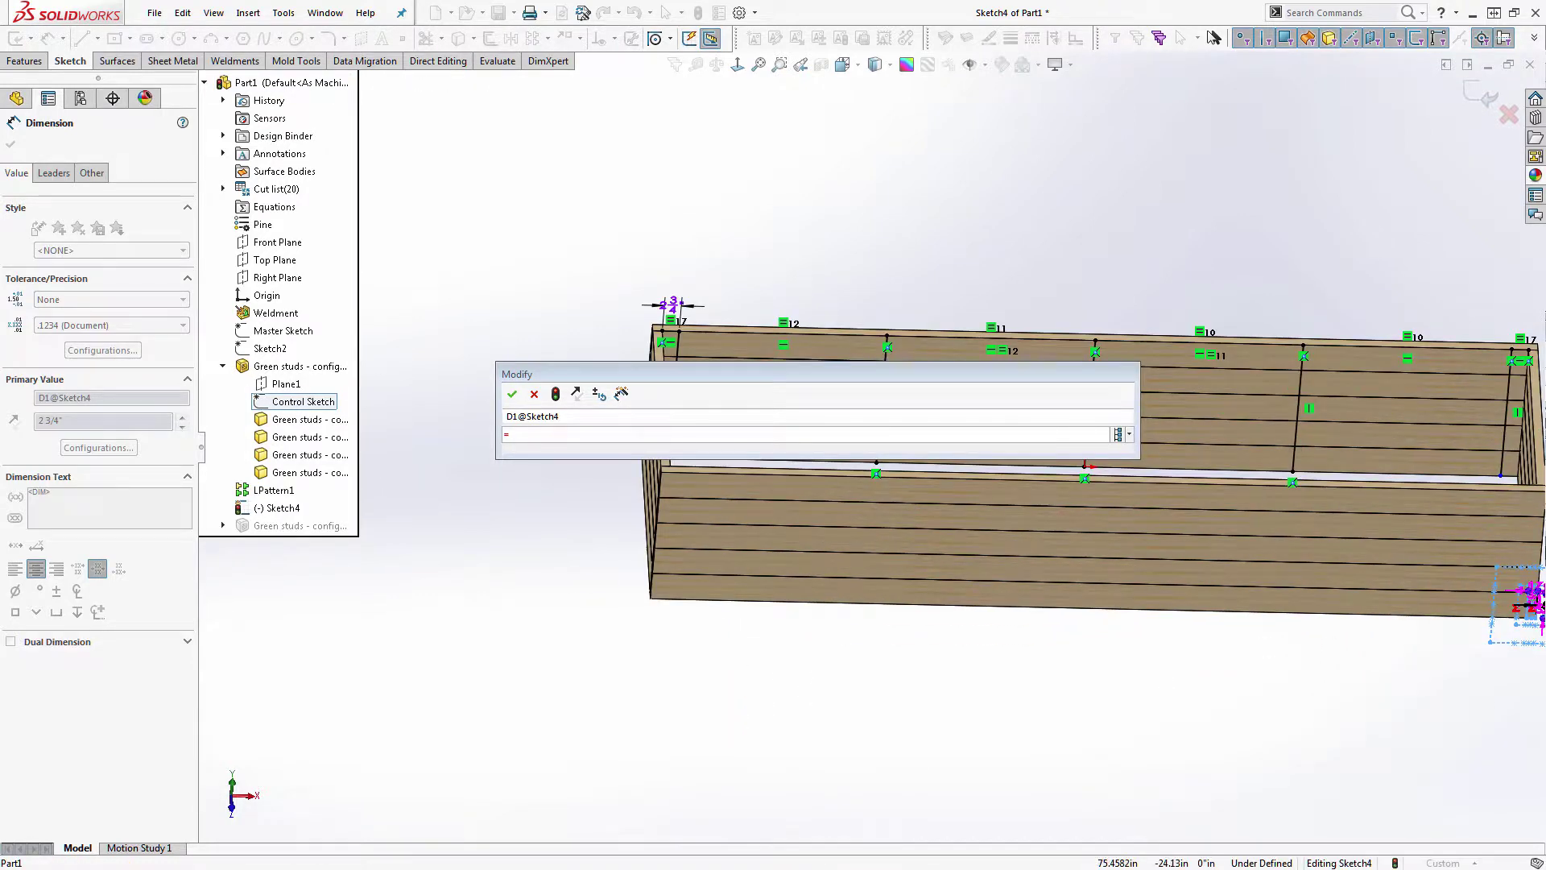
{"action": "scroll", "coordinate": [1373, 601], "scroll_direction": "down", "scroll_amount": 4}
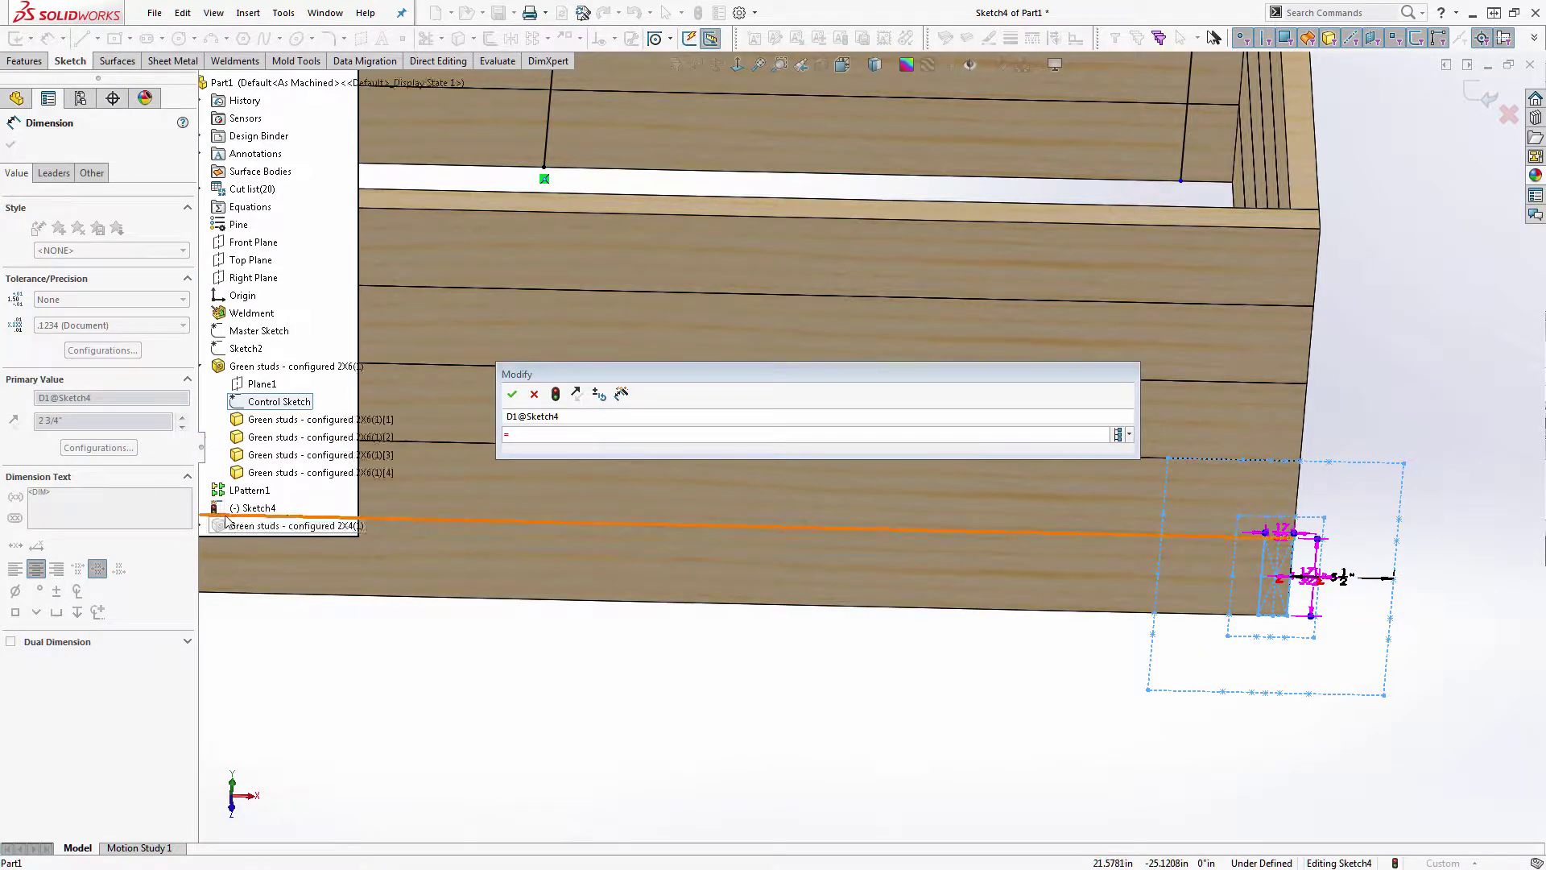
{"action": "key", "text": "BackSpace"}
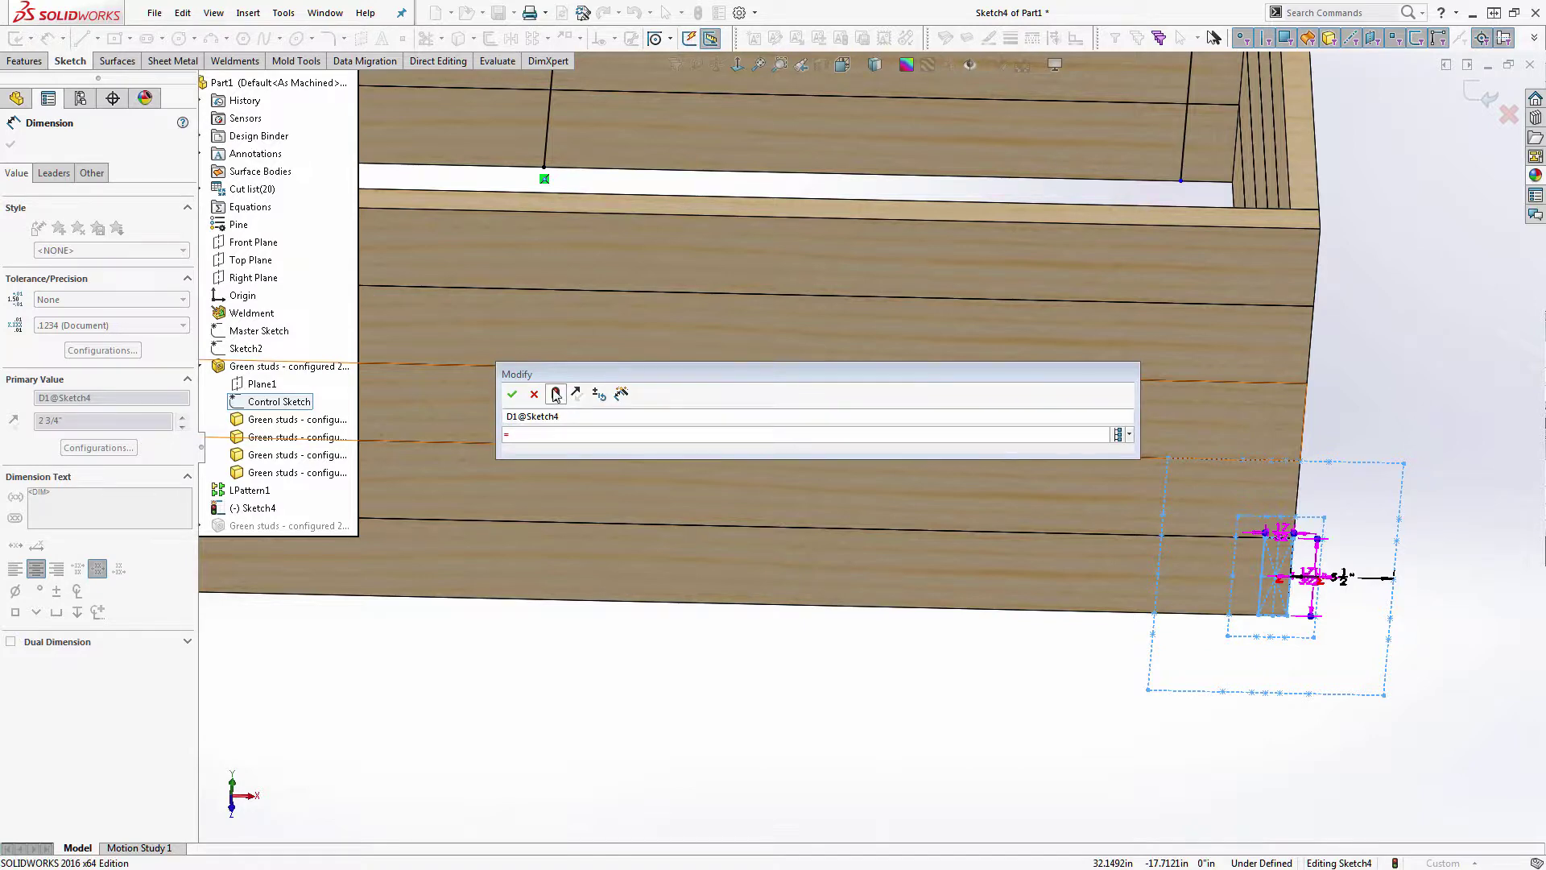
{"action": "left_click", "coordinate": [534, 394]}
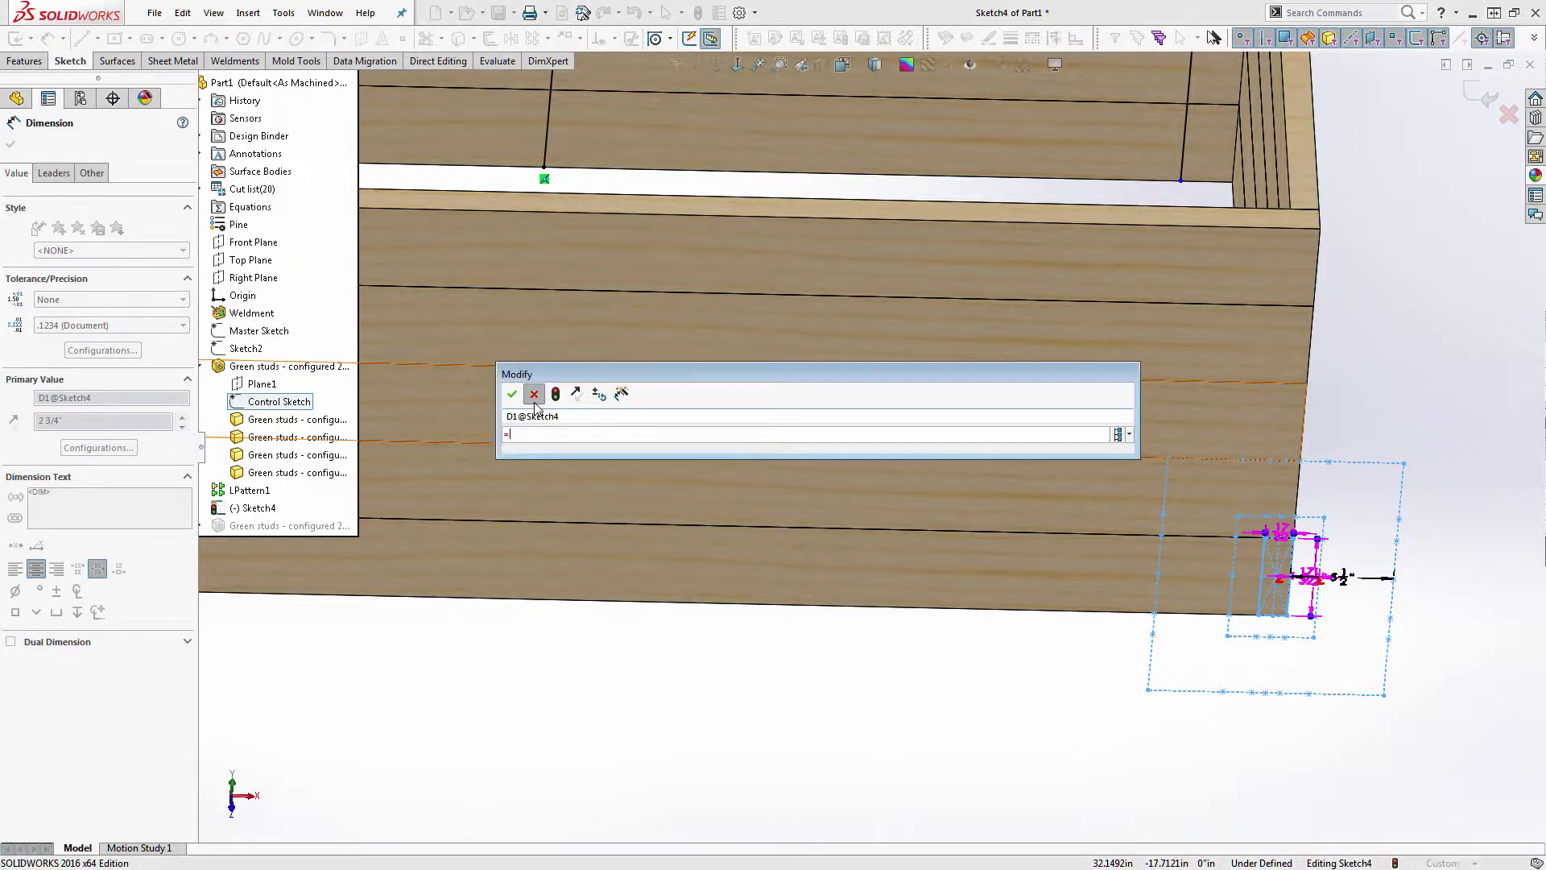
- Exit the sketch while keeping its changes, and expand the Green studs - configured 2X4 member in the feature tree
{"action": "left_click", "coordinate": [1512, 115]}
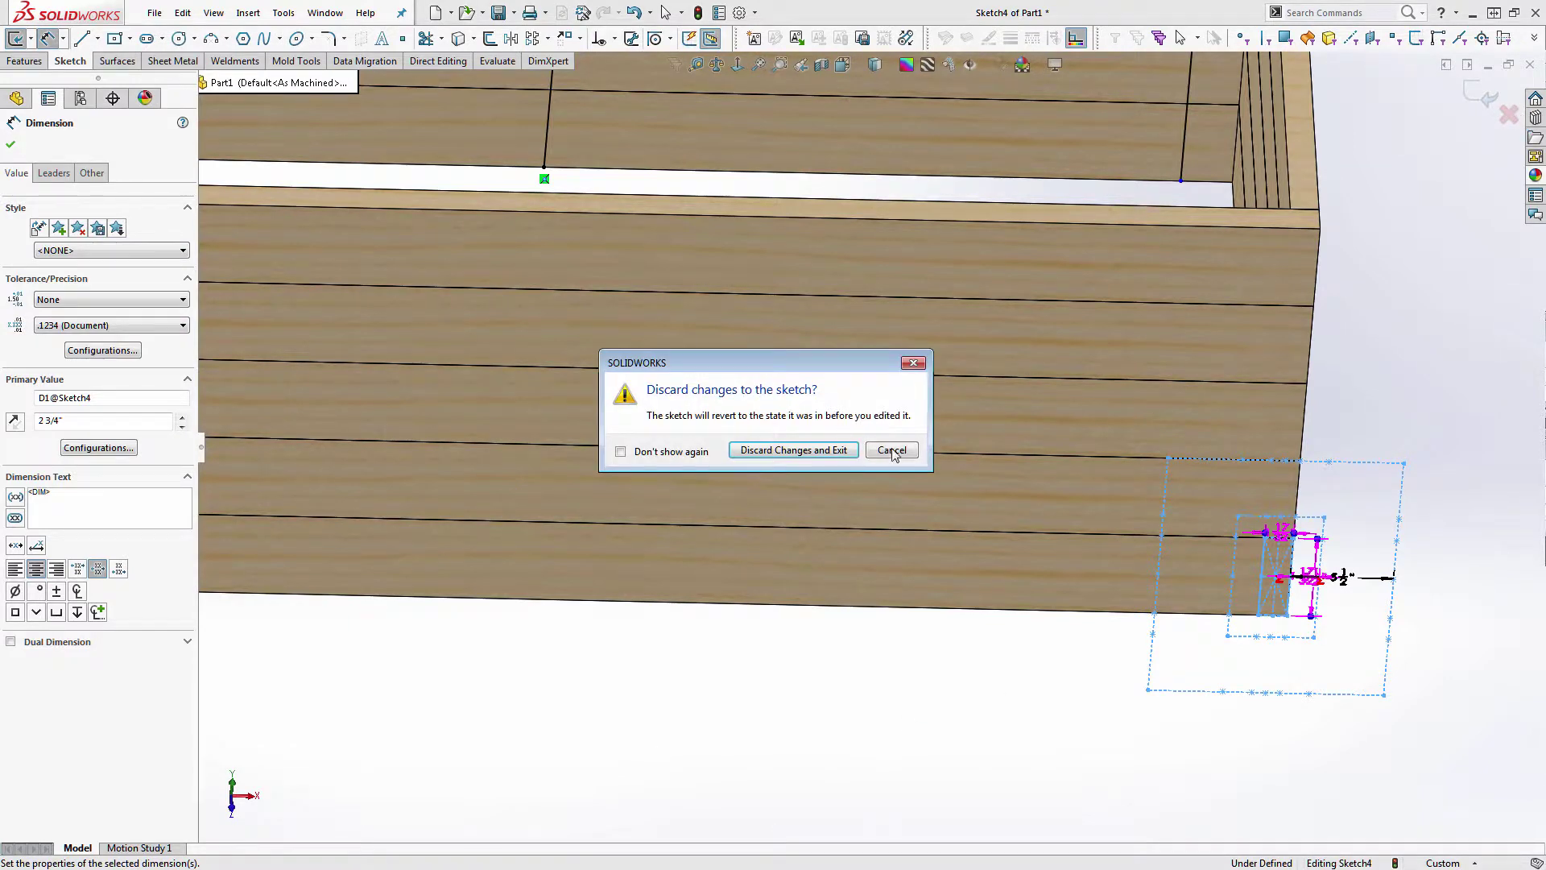
{"action": "left_click", "coordinate": [892, 451]}
{"action": "left_click", "coordinate": [1490, 93]}
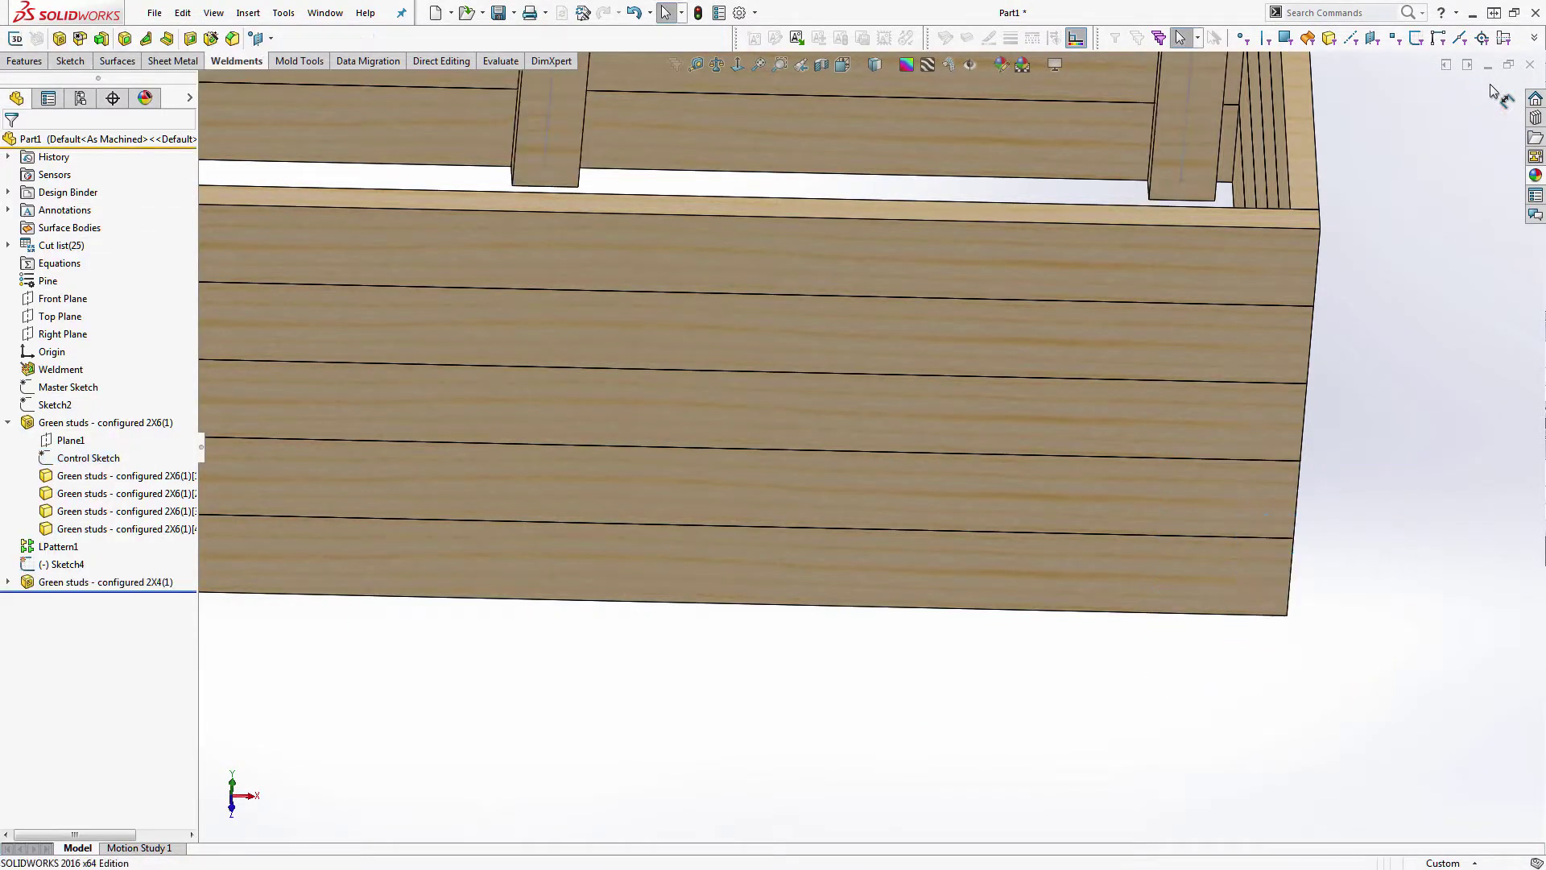
{"action": "scroll", "coordinate": [577, 543], "scroll_direction": "down", "scroll_amount": 5}
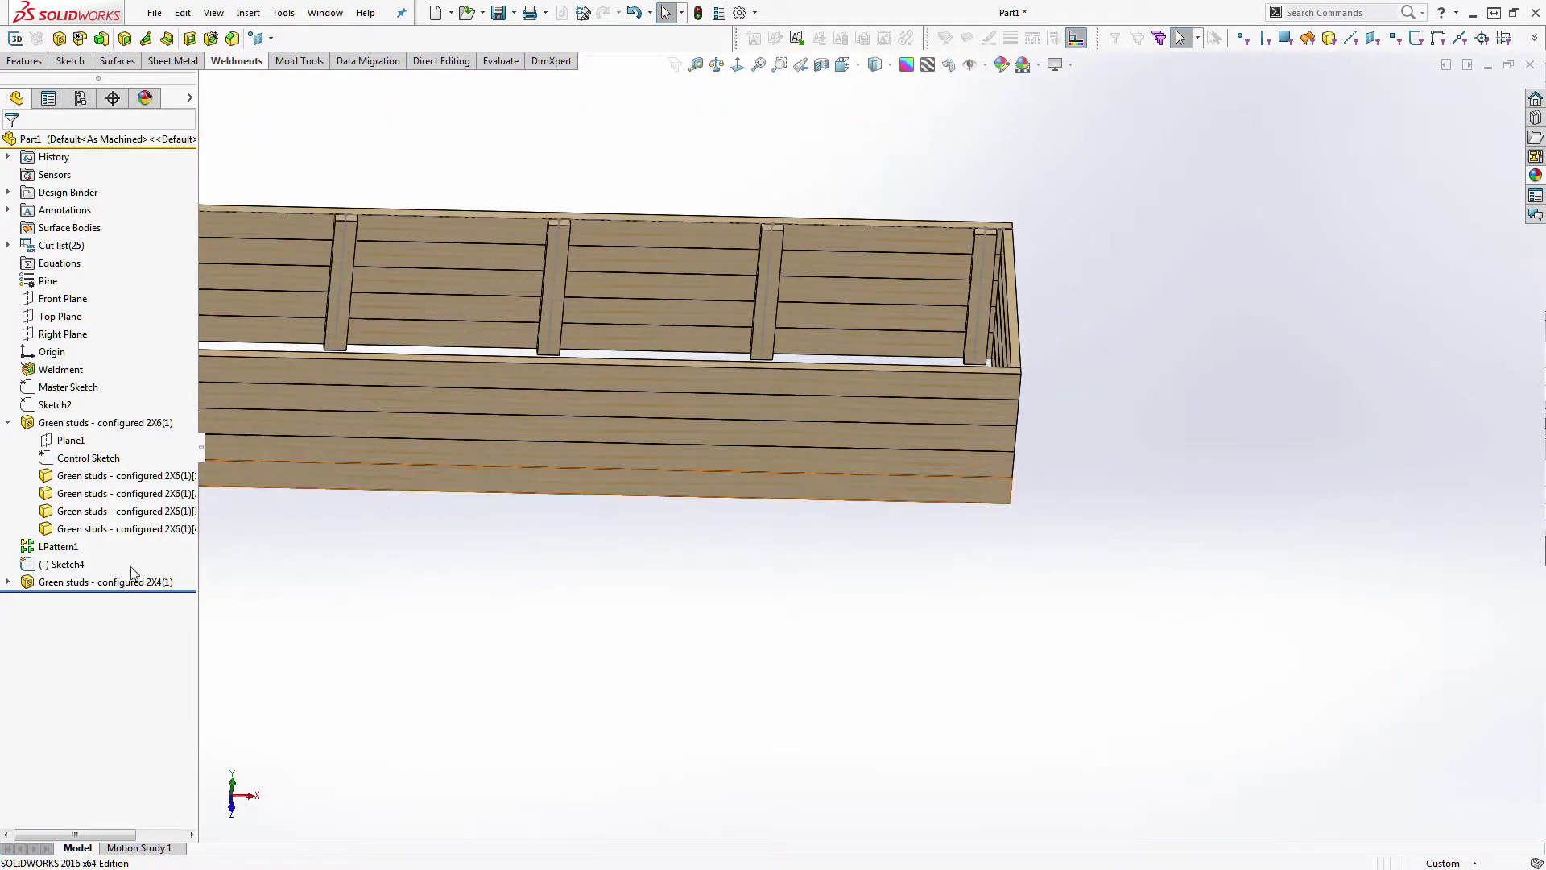
{"action": "left_click", "coordinate": [7, 581]}
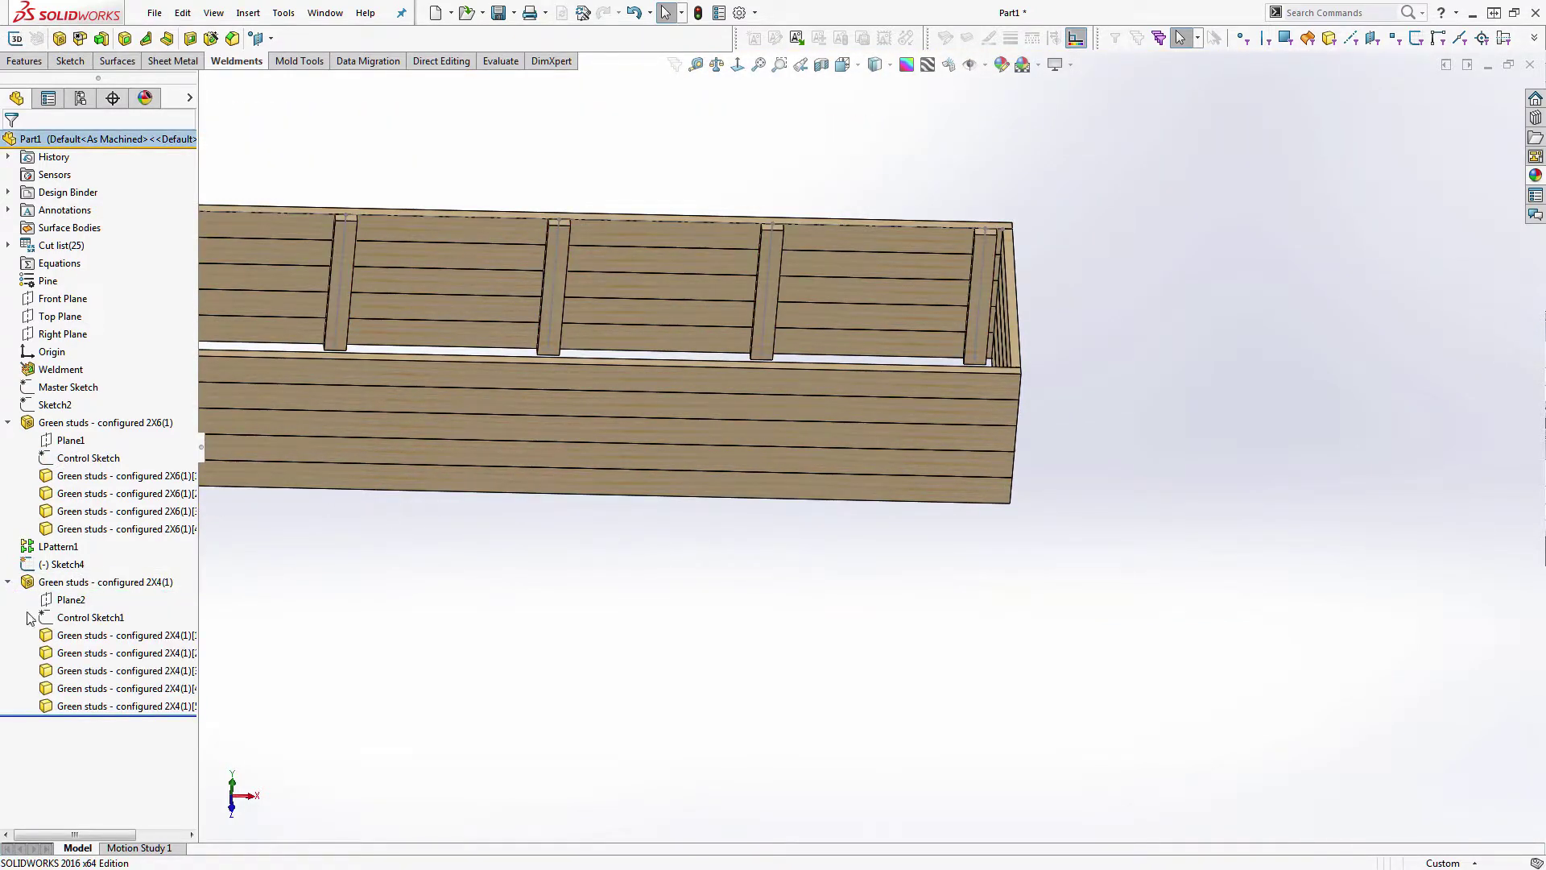
- Inspect the profile dimensions in the 2X4 studs' Control Sketch1 at the back corner, moving the overlapping dimension aside to read it
{"action": "left_click", "coordinate": [90, 617]}
{"action": "scroll", "coordinate": [866, 447], "scroll_direction": "up", "scroll_amount": 2}
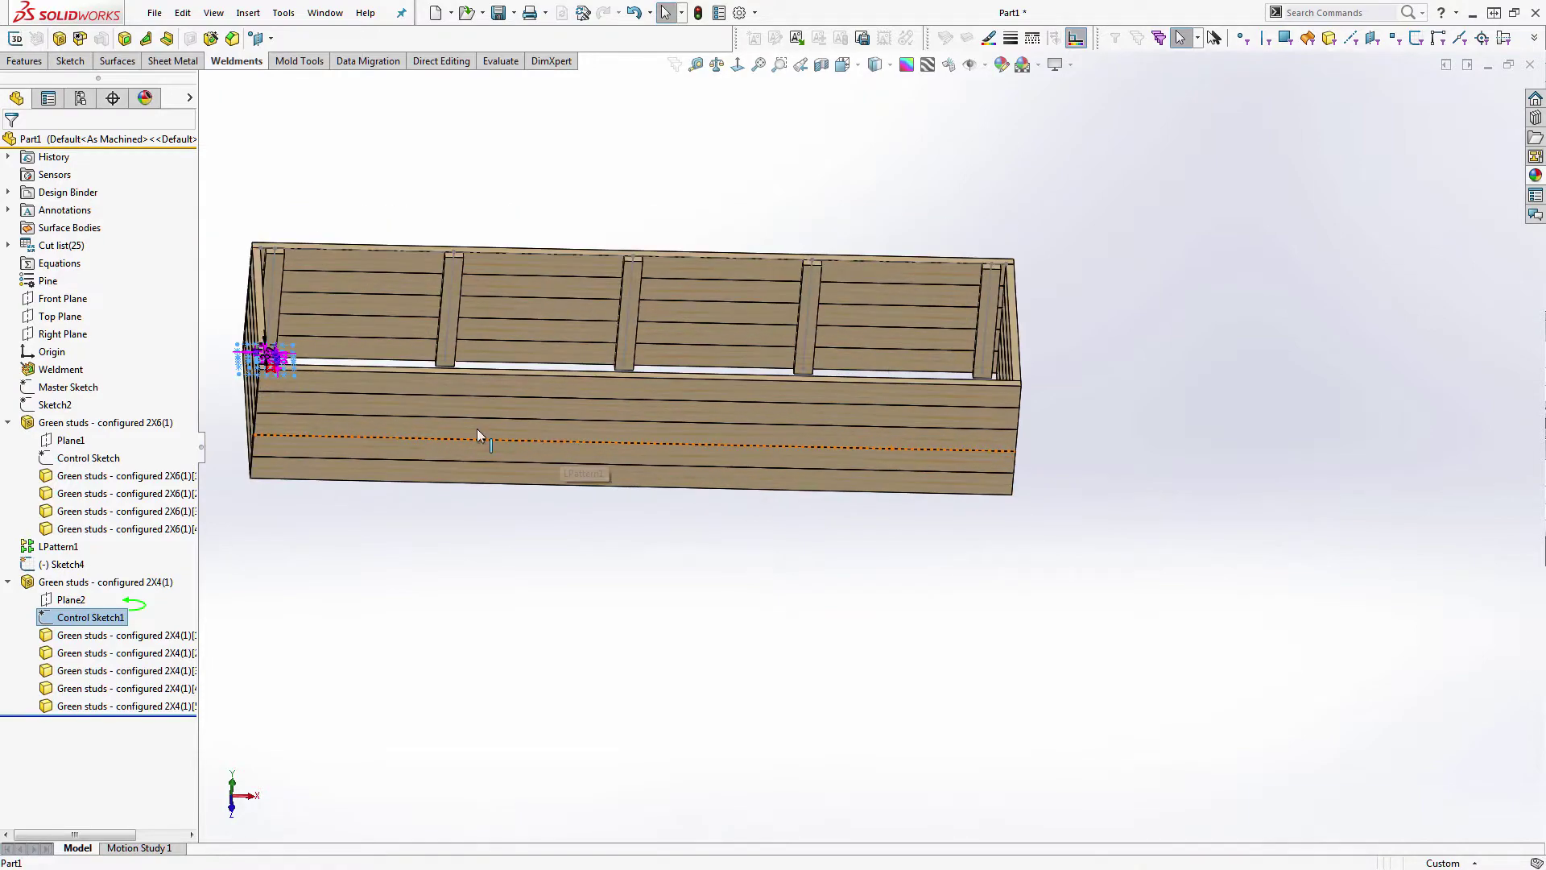
{"action": "scroll", "coordinate": [370, 355], "scroll_direction": "down", "scroll_amount": 10}
{"action": "scroll", "coordinate": [508, 325], "scroll_direction": "down", "scroll_amount": 10}
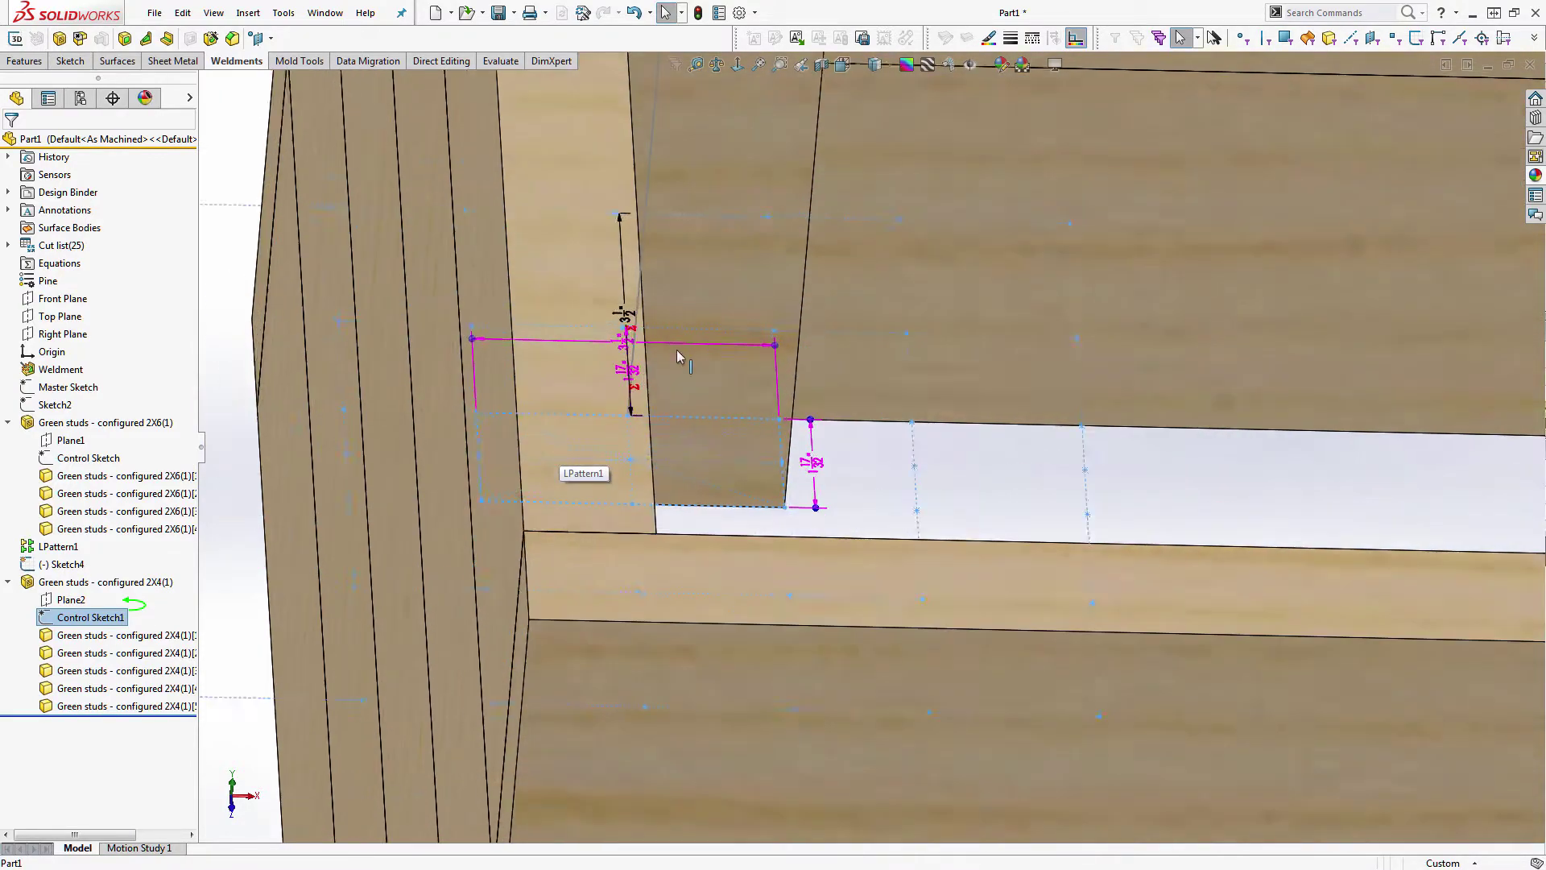
{"action": "scroll", "coordinate": [1438, 311], "scroll_direction": "up", "scroll_amount": 10}
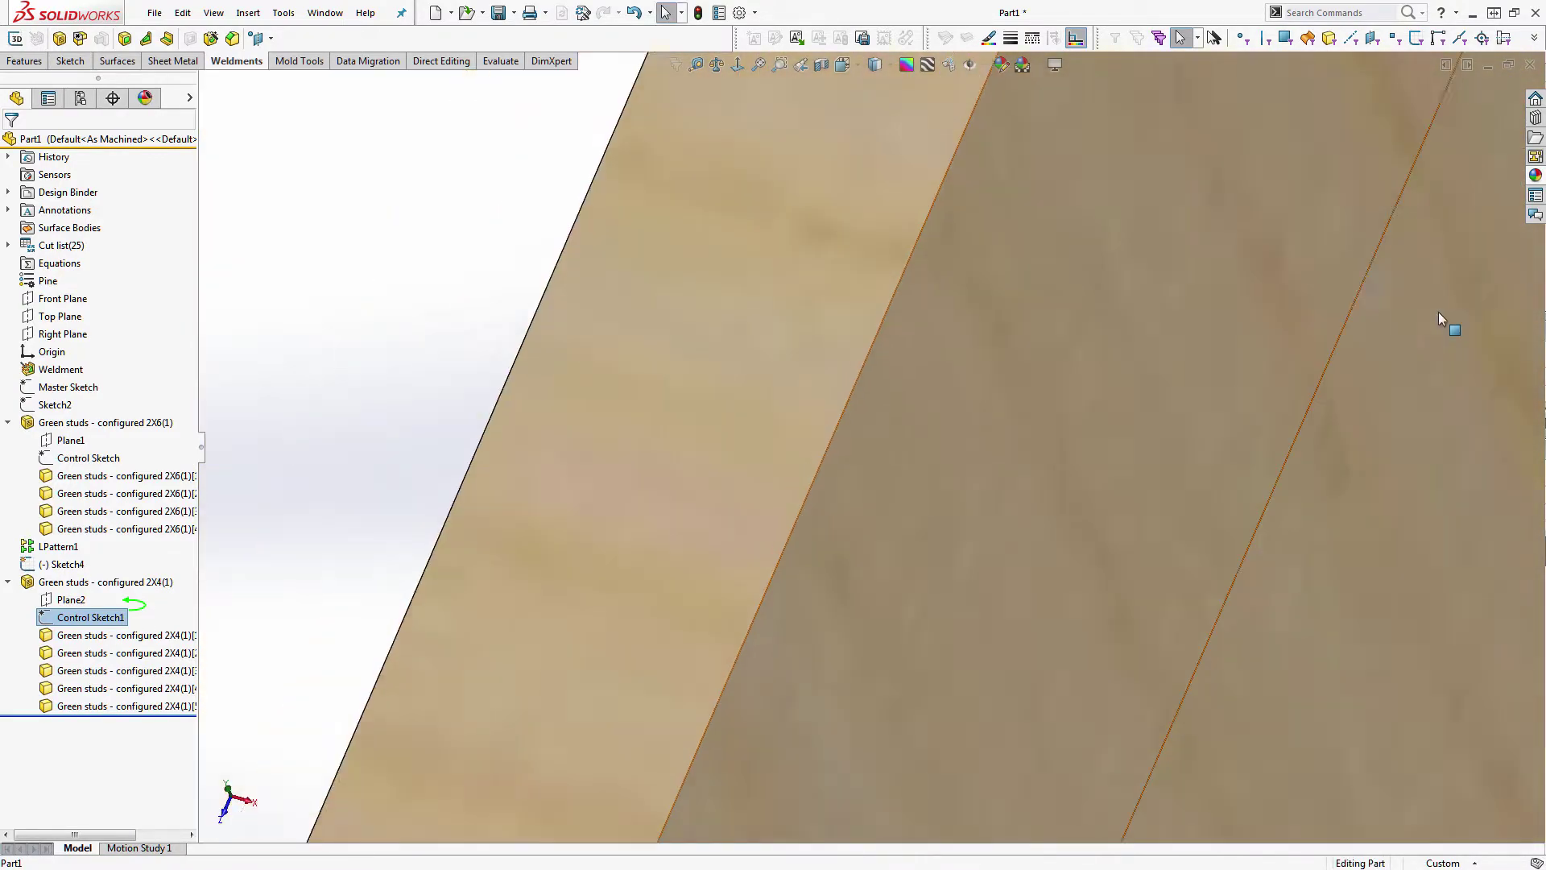
{"action": "scroll", "coordinate": [822, 531], "scroll_direction": "up", "scroll_amount": 5}
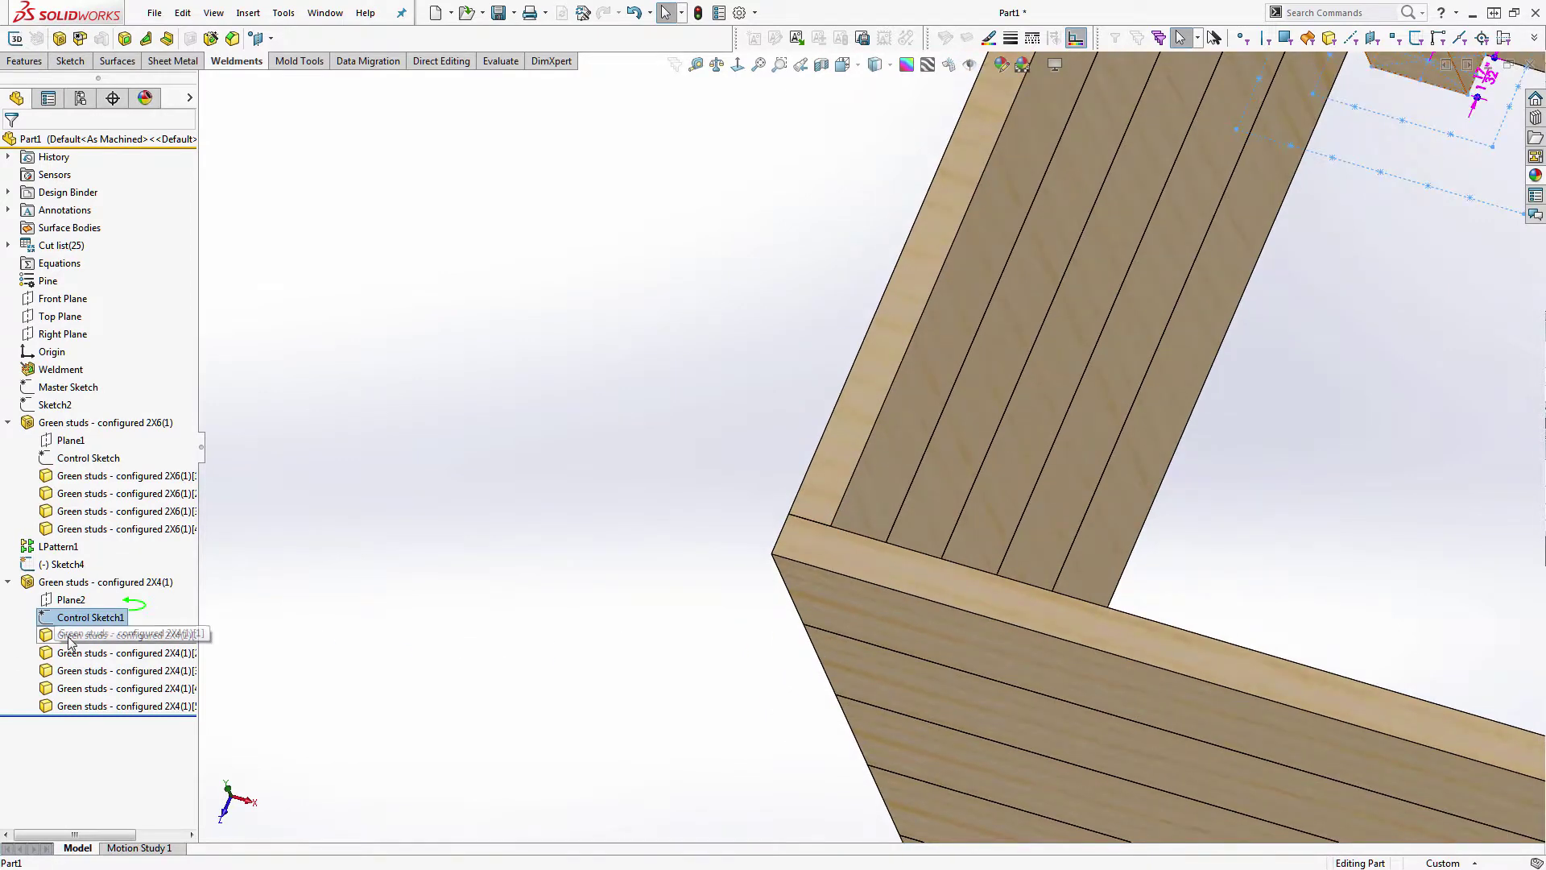
{"action": "scroll", "coordinate": [1022, 422], "scroll_direction": "up", "scroll_amount": 3}
{"action": "scroll", "coordinate": [1079, 309], "scroll_direction": "down", "scroll_amount": 5}
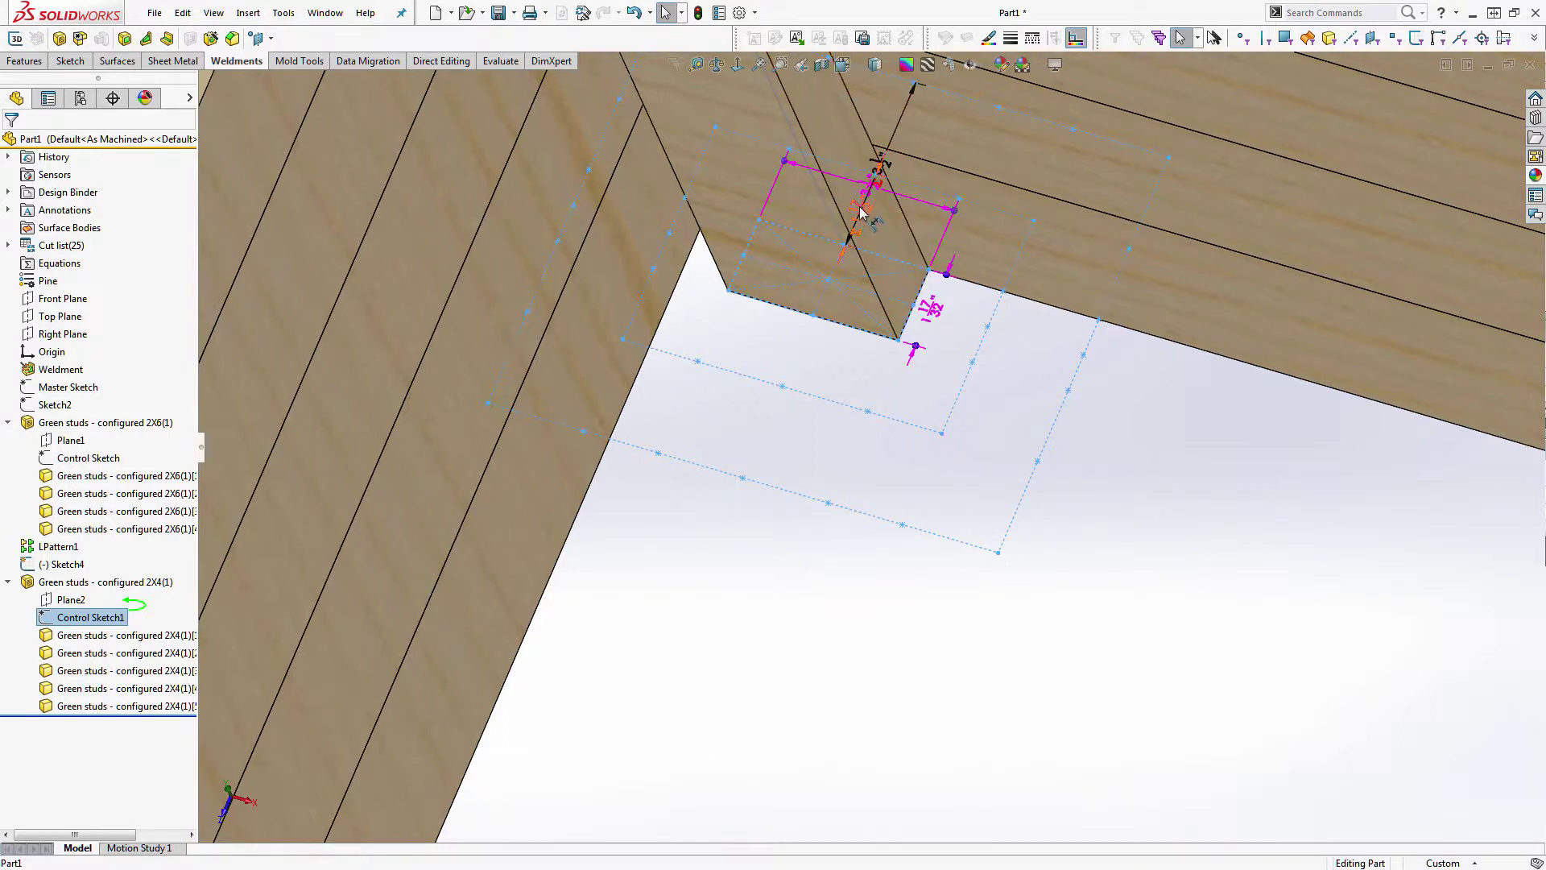
{"action": "mouse_move", "coordinate": [876, 212]}
{"action": "left_mouse_down"}
{"action": "mouse_move", "coordinate": [841, 314]}
{"action": "mouse_move", "coordinate": [920, 244]}
{"action": "left_mouse_up"}
{"action": "key", "text": "Escape"}
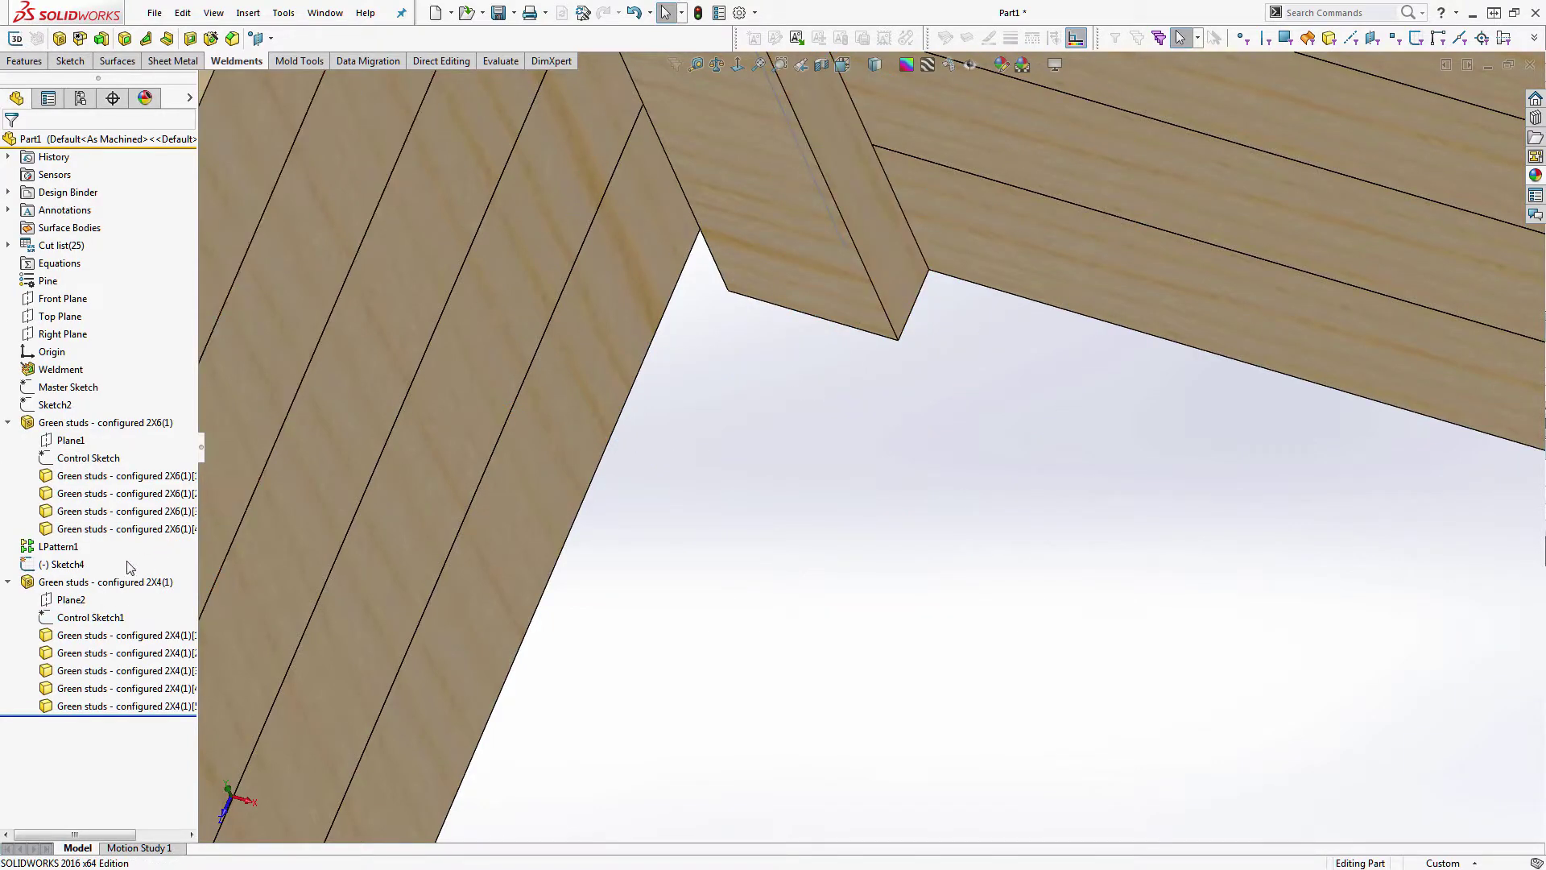
{"action": "left_click", "coordinate": [90, 616]}
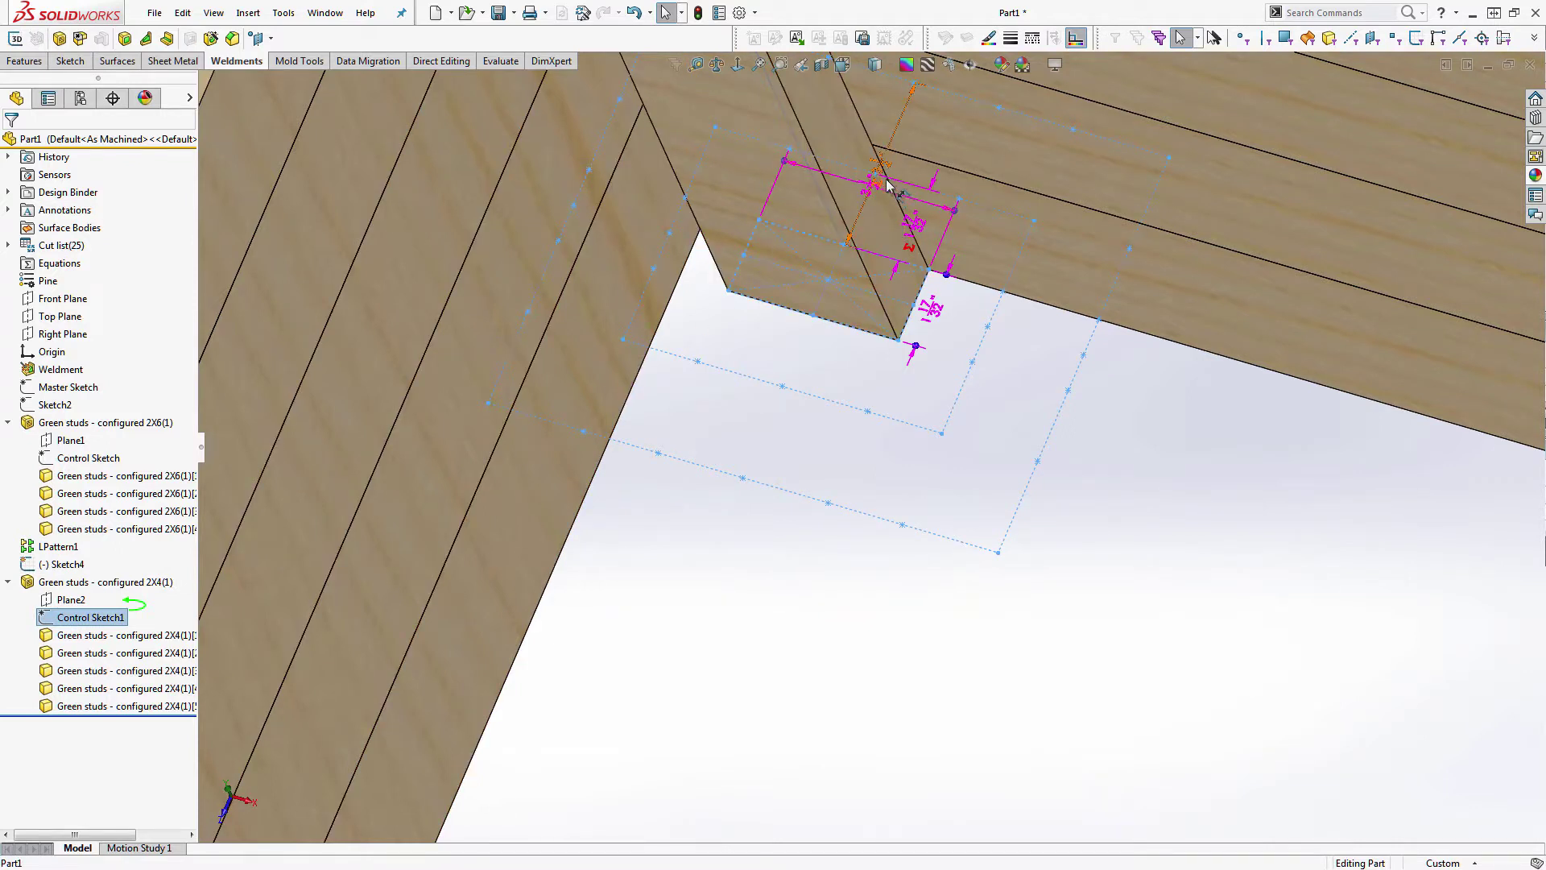
{"action": "key", "text": "Escape"}
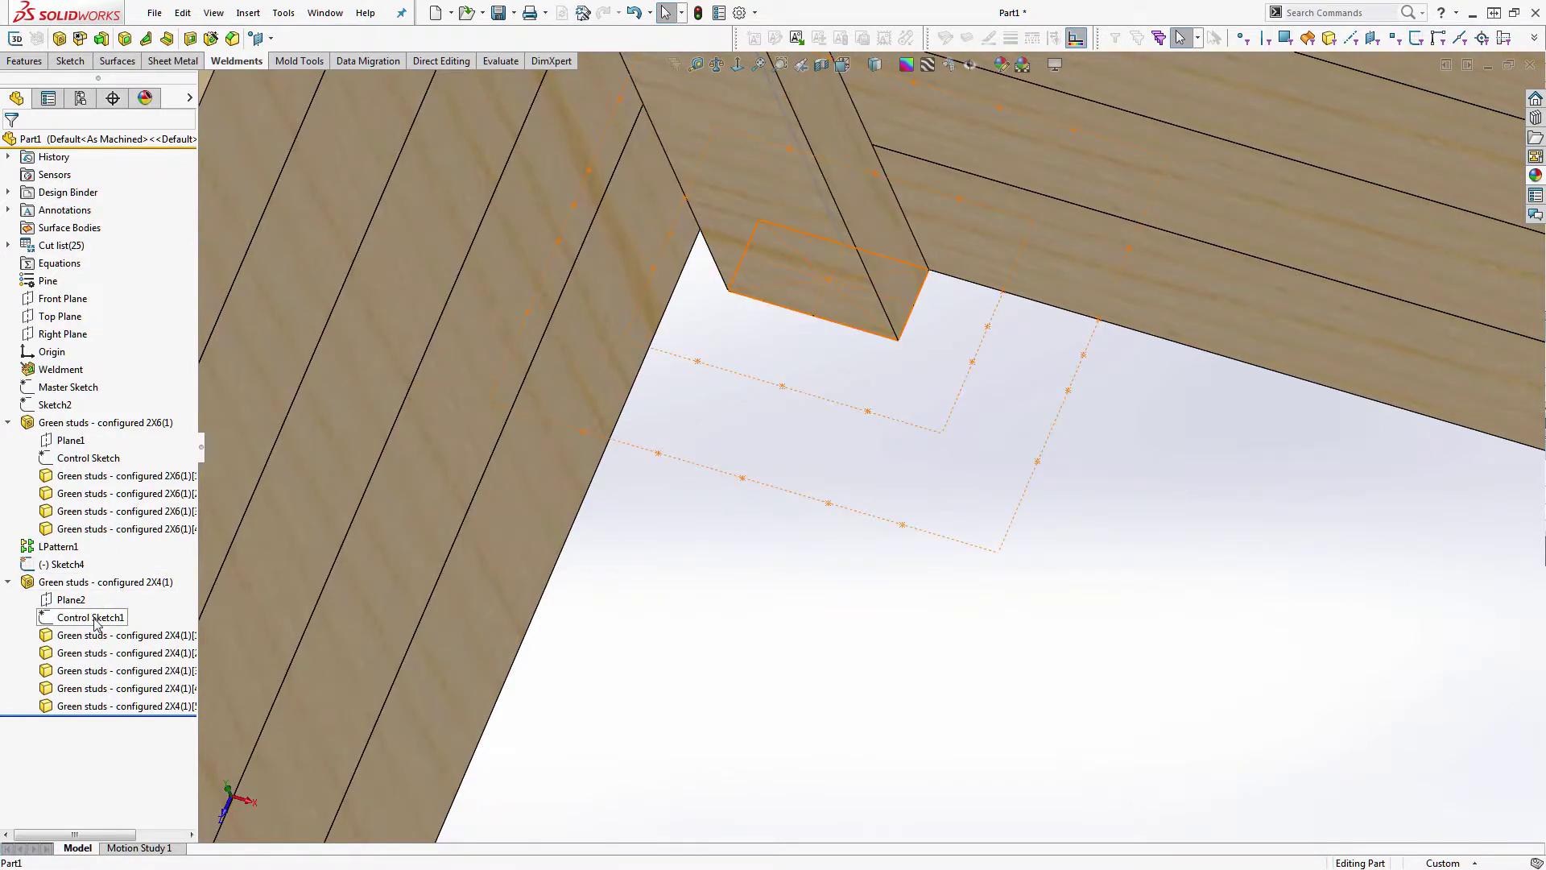
- Set the end stud's offset dimension in Sketch4 to 1 3/4 in
{"action": "left_click", "coordinate": [42, 570]}
{"action": "scroll", "coordinate": [887, 448], "scroll_direction": "up", "scroll_amount": 6}
{"action": "mouse_move", "coordinate": [888, 448]}
{"action": "middle_mouse_down"}
{"action": "mouse_move", "coordinate": [792, 90]}
{"action": "mouse_move", "coordinate": [785, 129]}
{"action": "middle_mouse_up"}
{"action": "scroll", "coordinate": [773, 286], "scroll_direction": "down", "scroll_amount": 4}
{"action": "left_click", "coordinate": [773, 285]}
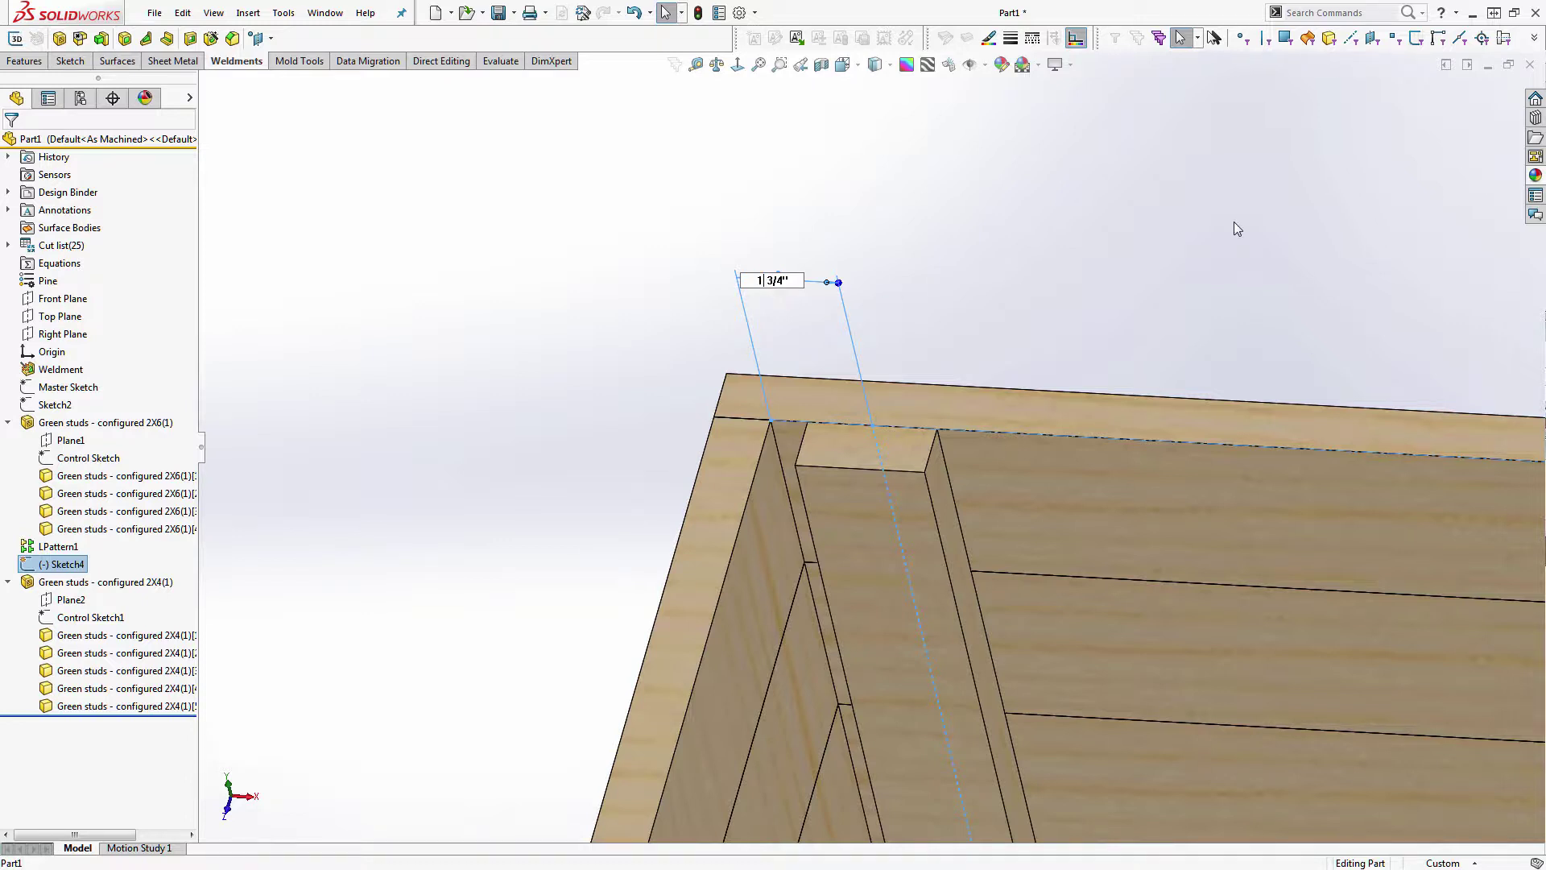
{"action": "type", "text": "1"}
{"action": "key", "text": "Return"}
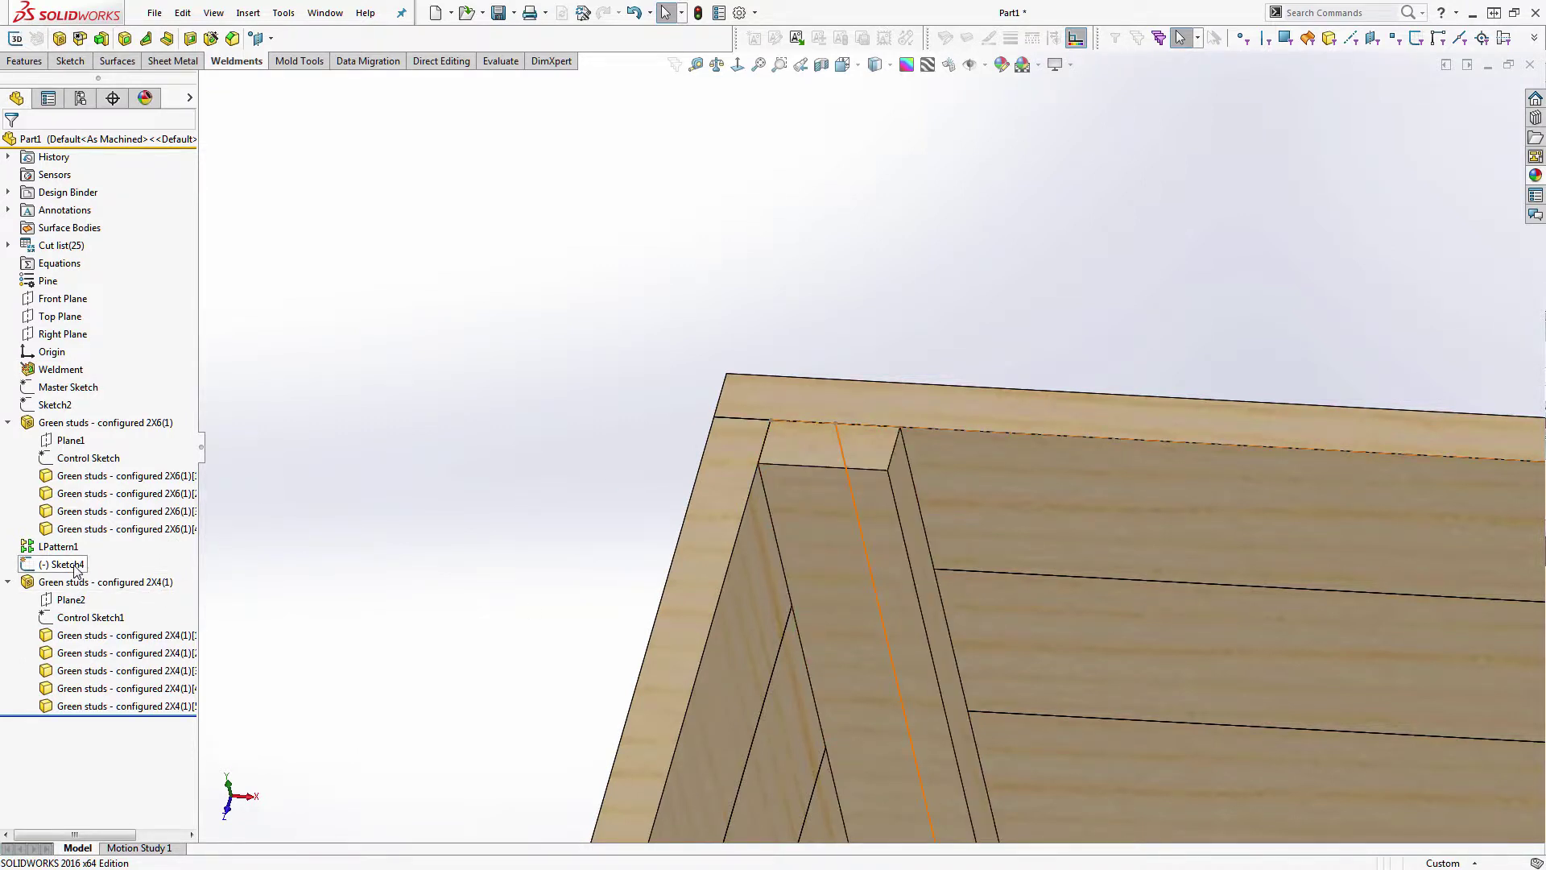
- Open Sketch4 for editing and pull the loose lower endpoint of the right end stud's line slightly below the back wall's bottom edge
{"action": "mouse_move", "coordinate": [76, 569]}
{"action": "right_click", "coordinate": [75, 569]}
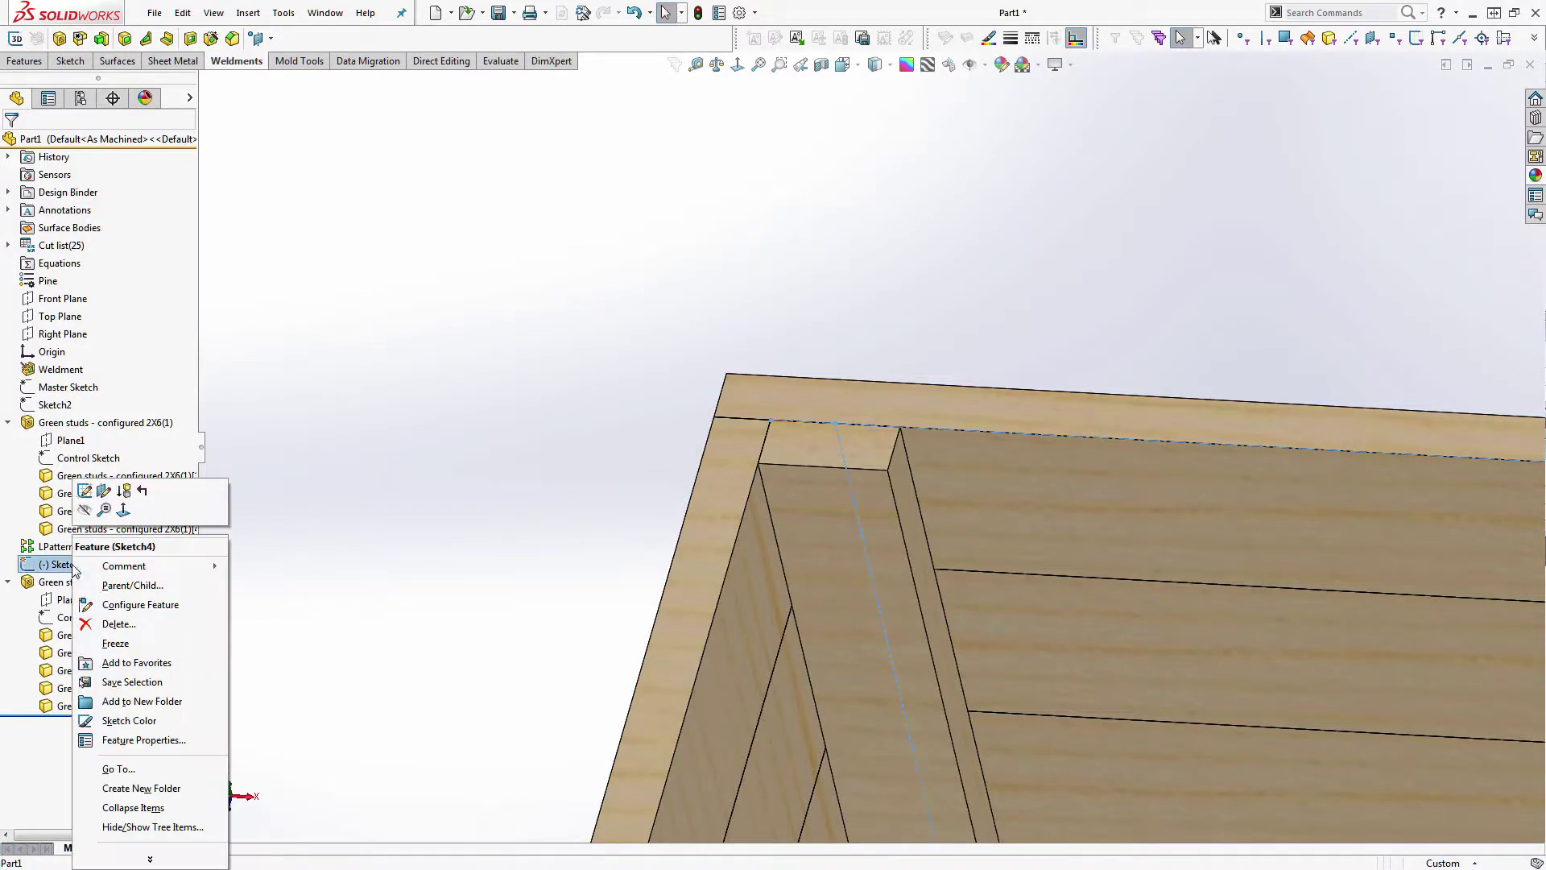
{"action": "left_click", "coordinate": [85, 490]}
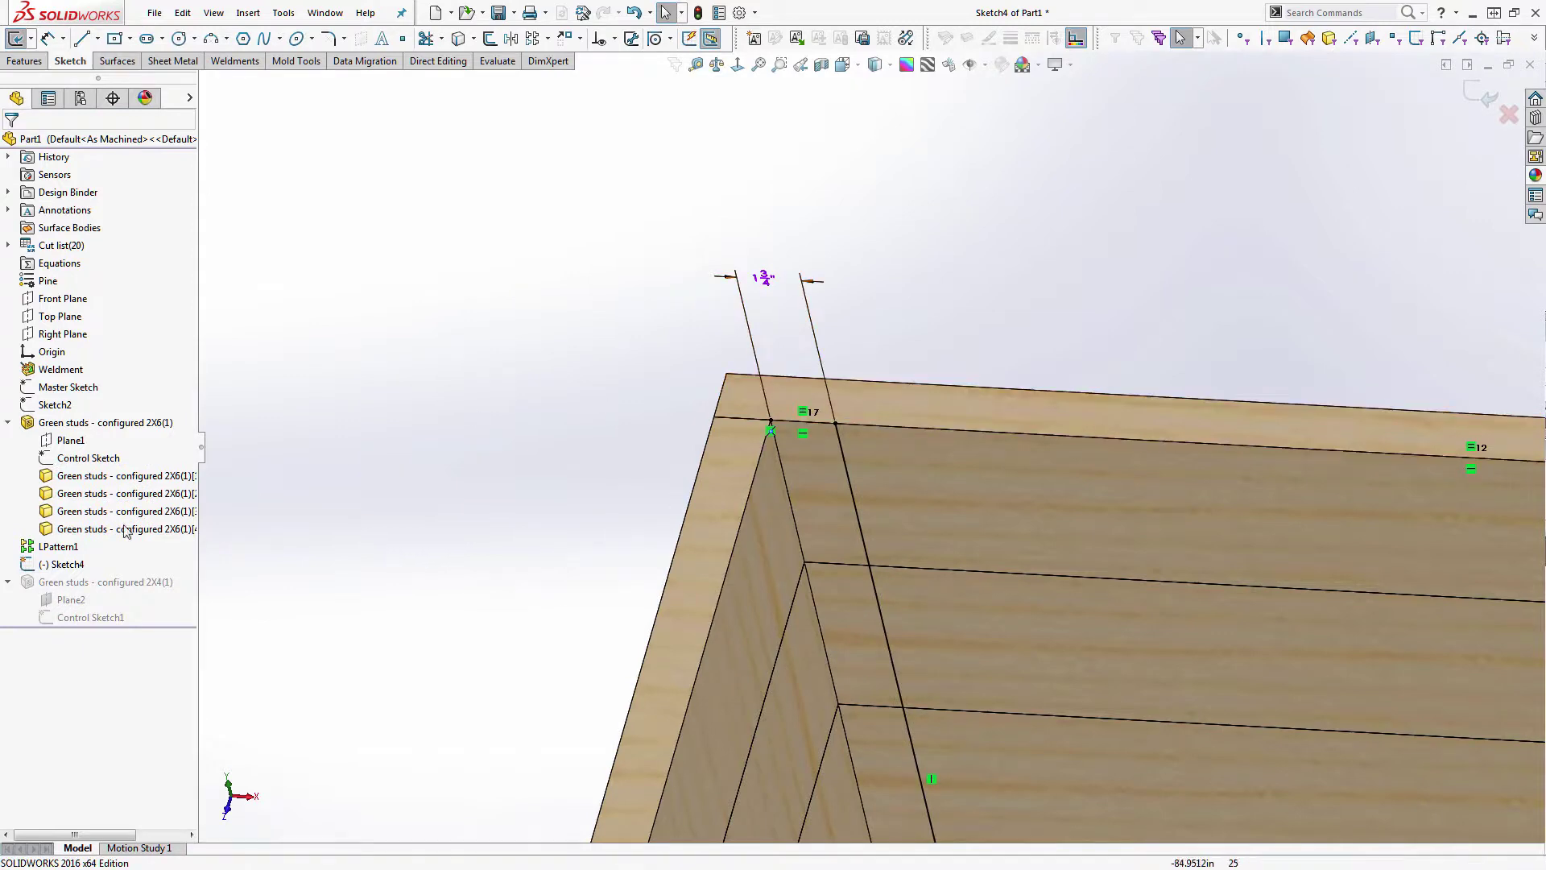
{"action": "scroll", "coordinate": [1004, 374], "scroll_direction": "up", "scroll_amount": 8}
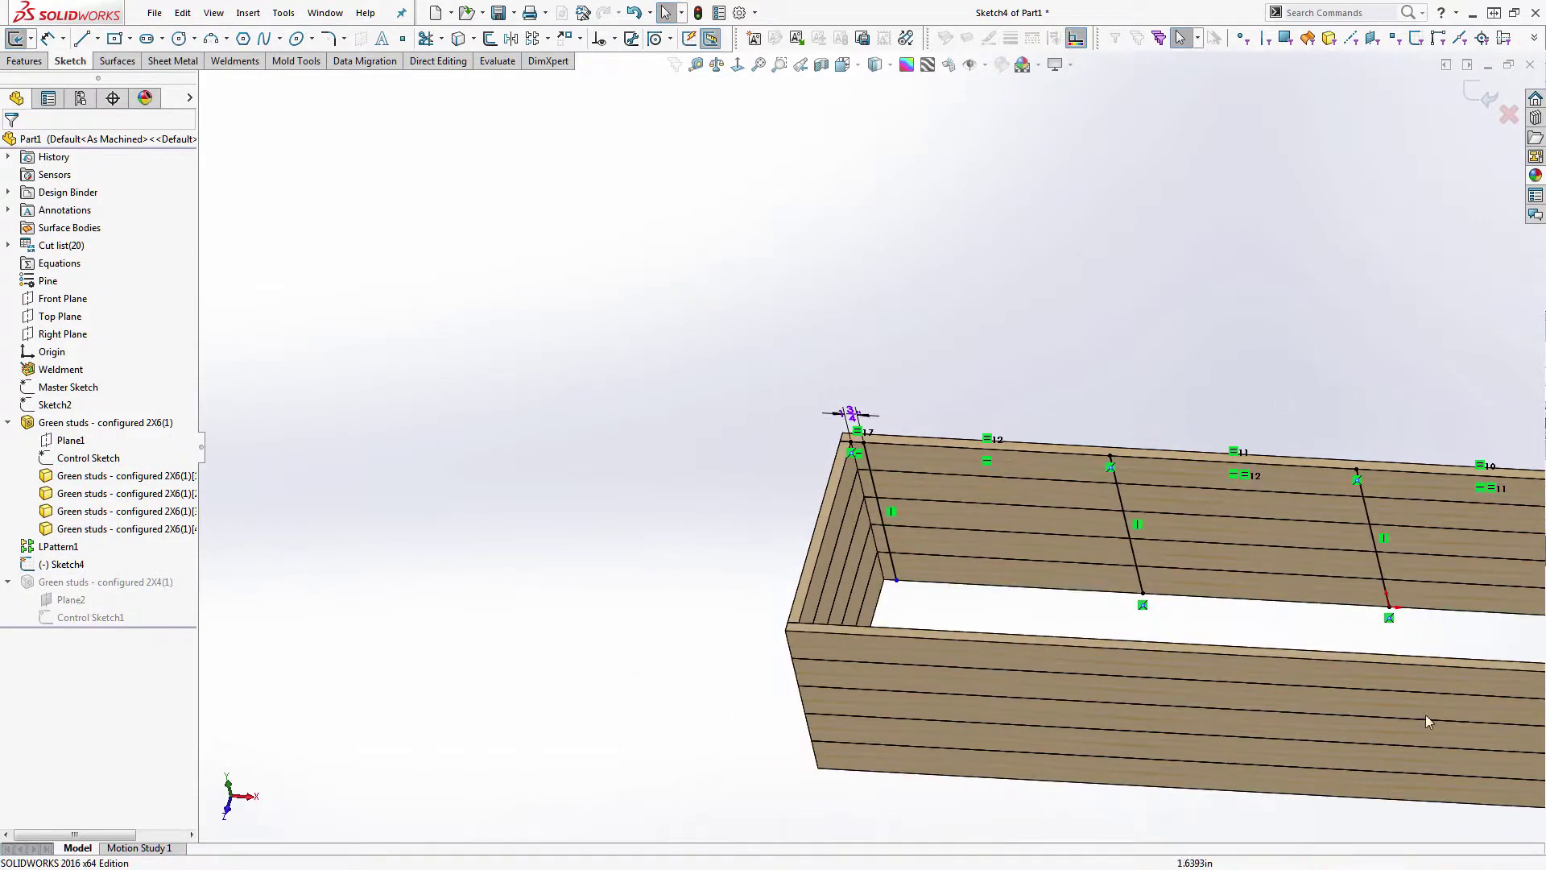
{"action": "scroll", "coordinate": [1433, 726], "scroll_direction": "up", "scroll_amount": 3}
{"action": "scroll", "coordinate": [1332, 597], "scroll_direction": "down", "scroll_amount": 7}
{"action": "middle_click_drag", "start_coordinate": [1138, 470], "coordinate": [1272, 521]}
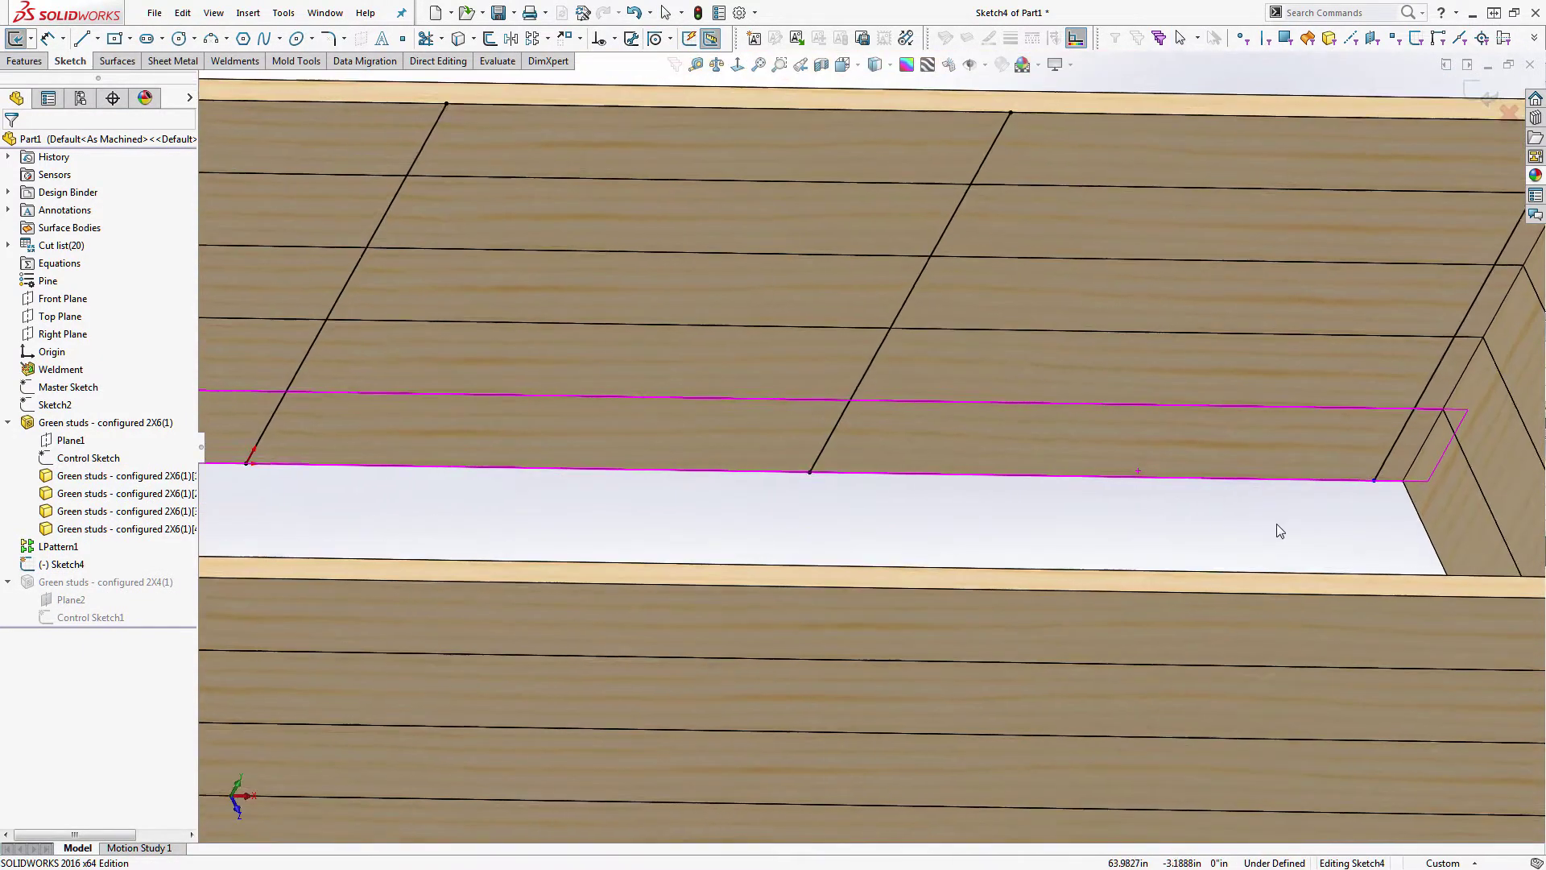
{"action": "scroll", "coordinate": [1180, 541], "scroll_direction": "down", "scroll_amount": 5}
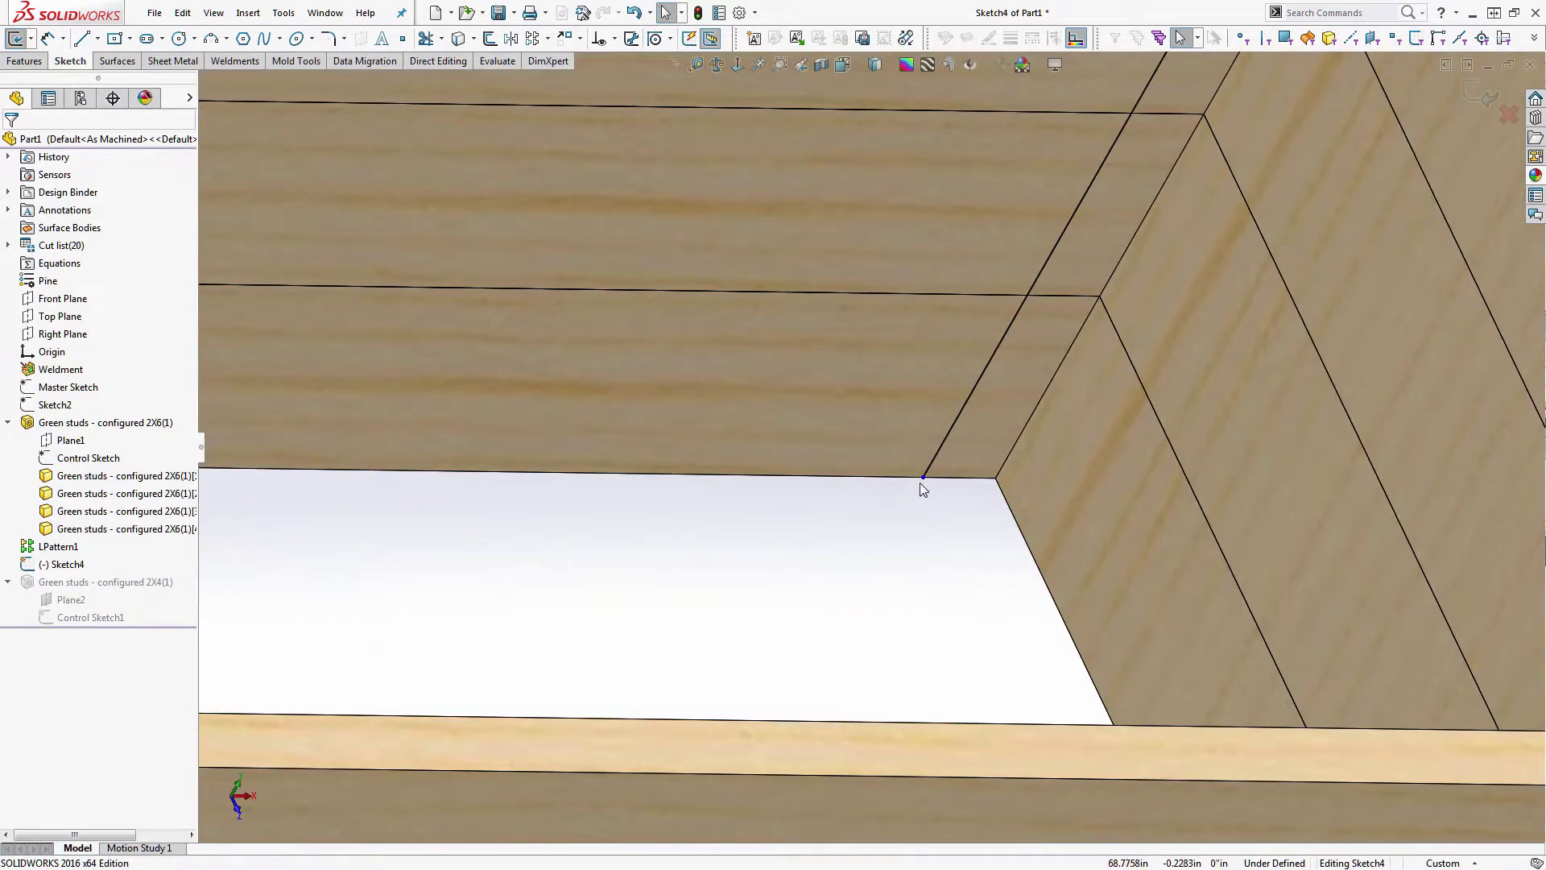
{"action": "left_click", "coordinate": [921, 478]}
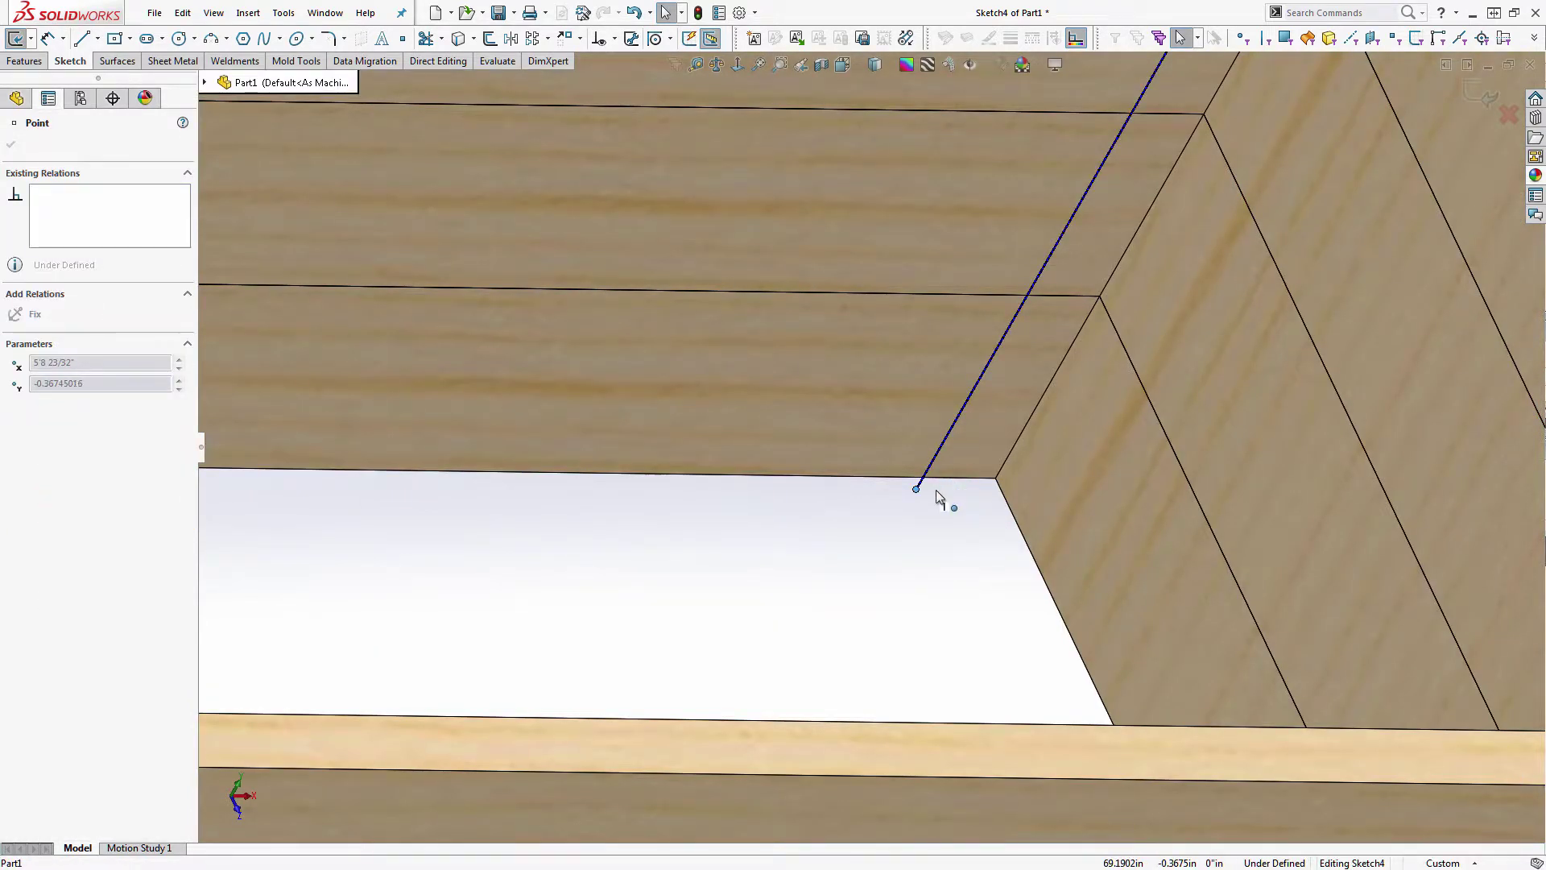
- Attach the free lower endpoints of the first and last vertical stud lines to the back wall's bottom edge and exit the sketch
{"action": "left_click_drag", "start_coordinate": [931, 483], "coordinate": [926, 478]}
{"action": "scroll", "coordinate": [943, 516], "scroll_direction": "up", "scroll_amount": 9}
{"action": "middle_click_drag", "start_coordinate": [397, 496], "coordinate": [713, 461]}
{"action": "scroll", "coordinate": [327, 493], "scroll_direction": "up", "scroll_amount": 2}
{"action": "scroll", "coordinate": [701, 451], "scroll_direction": "down", "scroll_amount": 1}
{"action": "scroll", "coordinate": [654, 406], "scroll_direction": "down", "scroll_amount": 5}
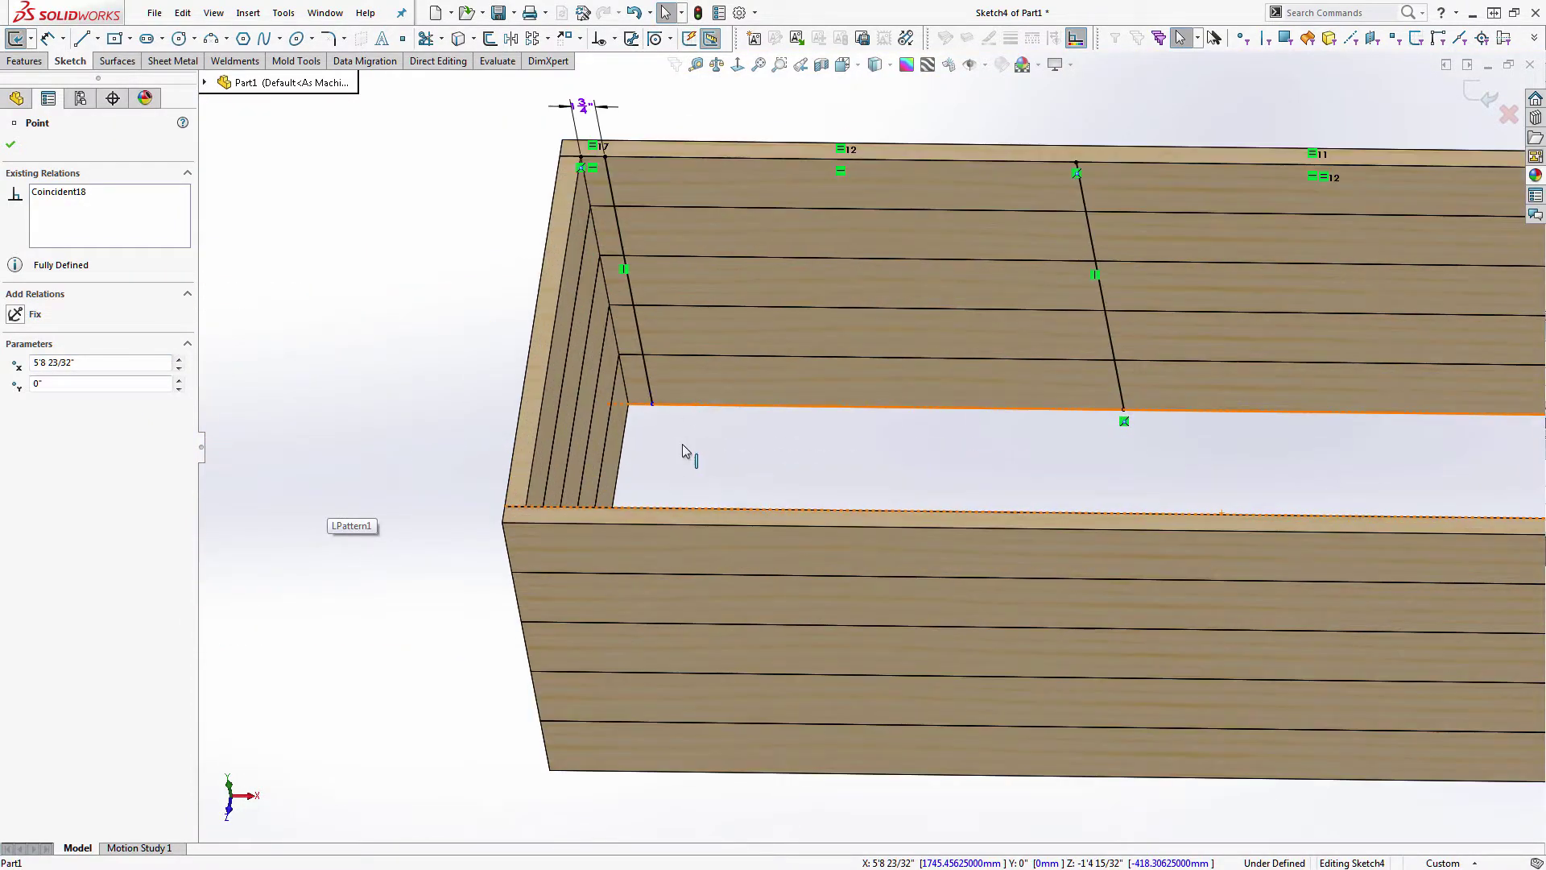
{"action": "mouse_move", "coordinate": [669, 377]}
{"action": "left_mouse_down"}
{"action": "mouse_move", "coordinate": [680, 414]}
{"action": "mouse_move", "coordinate": [666, 380]}
{"action": "left_mouse_up"}
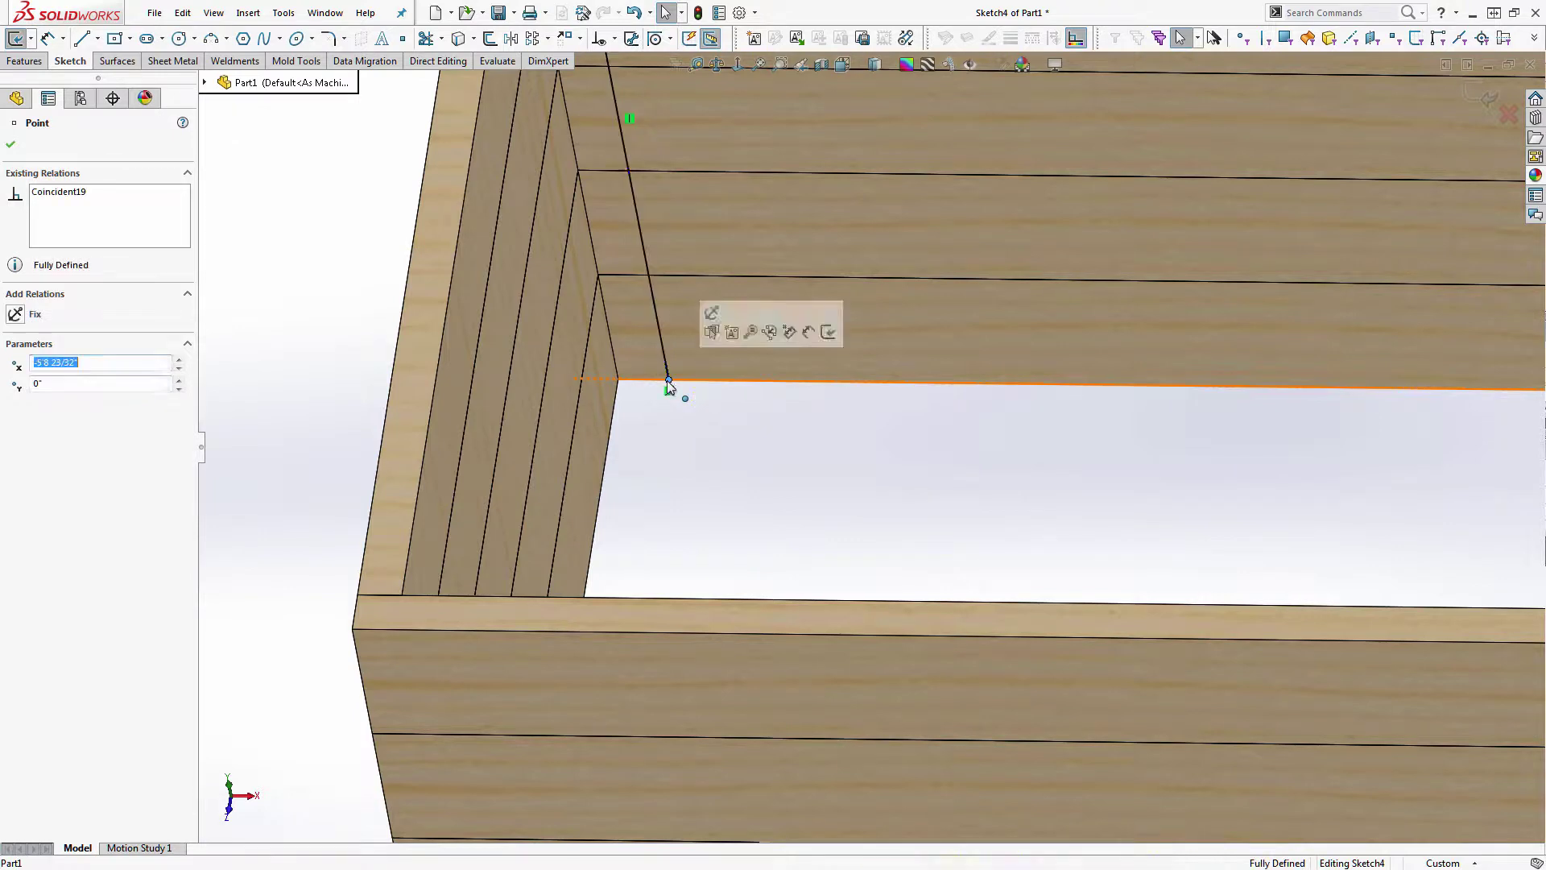
{"action": "left_click", "coordinate": [1488, 97]}
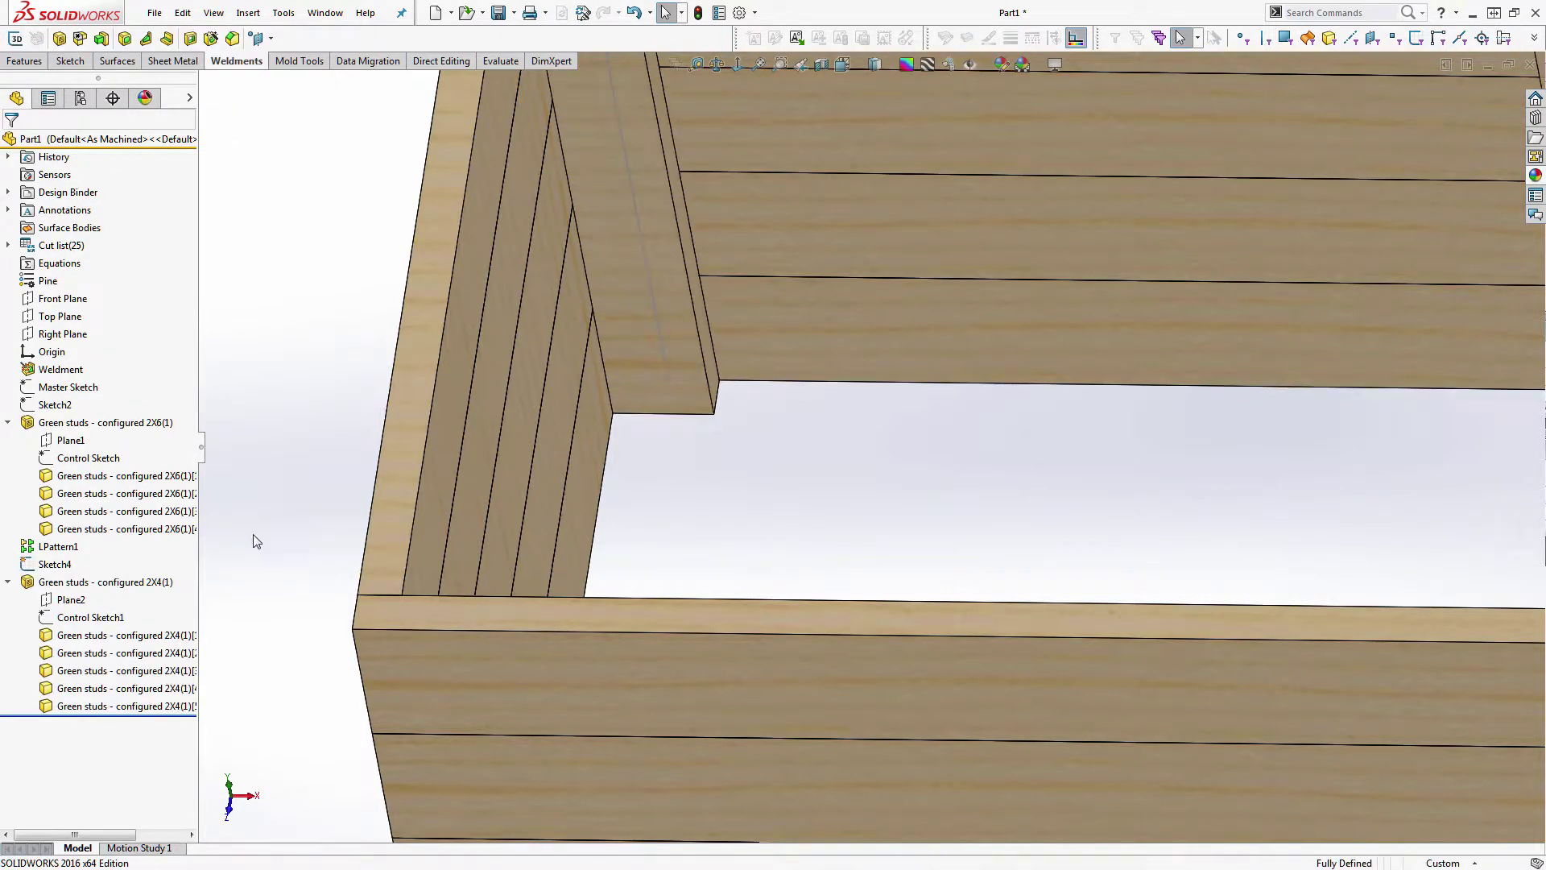
- Collapse the 2X4 green studs feature in the tree and hide Sketch4
{"action": "left_click", "coordinate": [9, 582]}
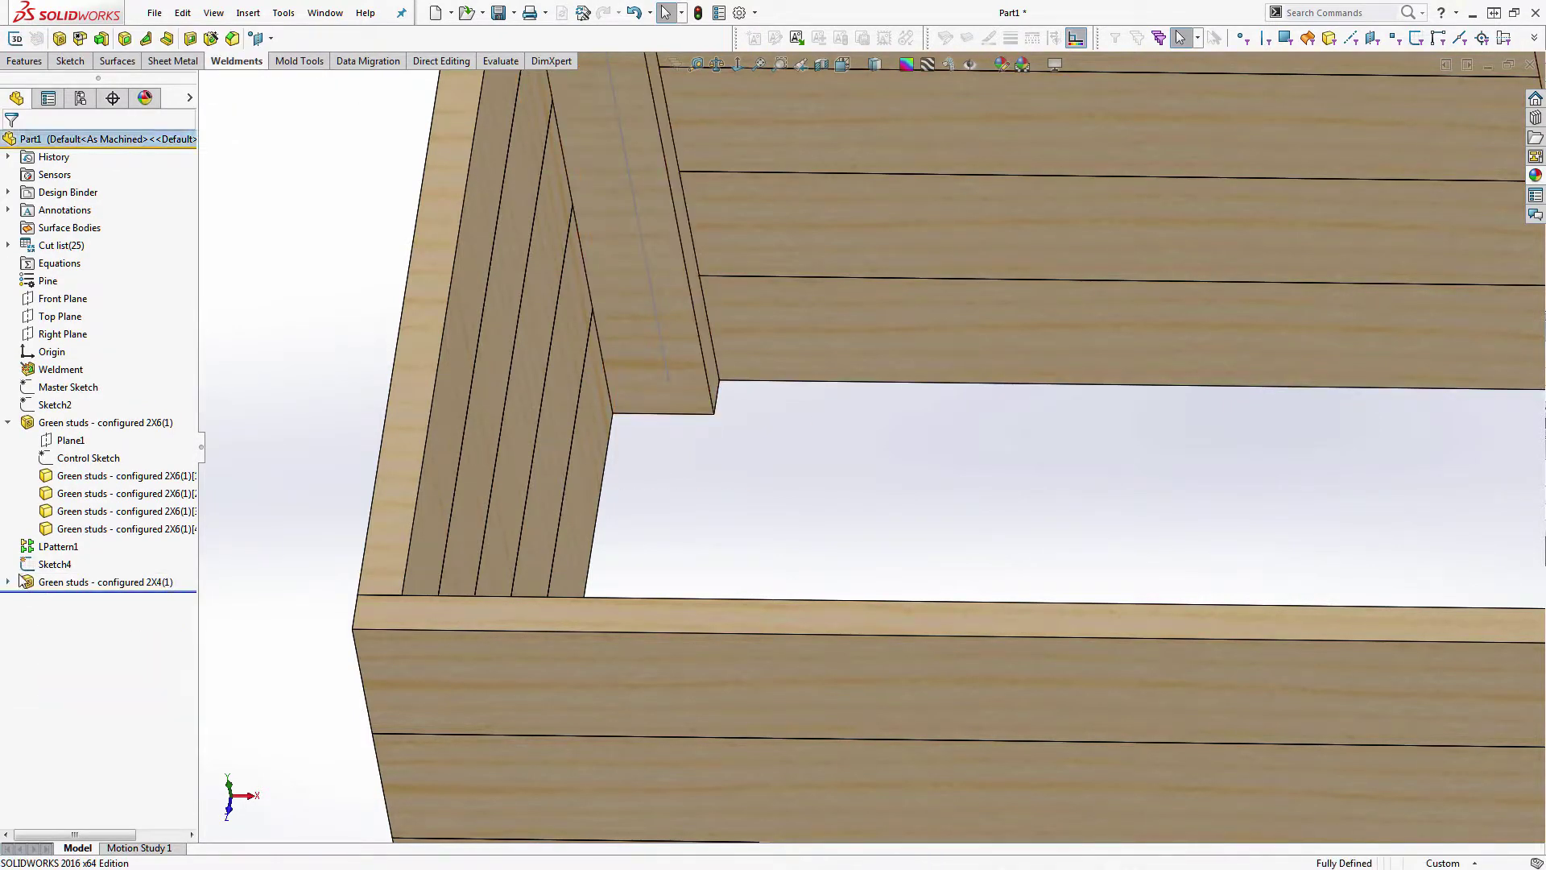
{"action": "left_click", "coordinate": [65, 566]}
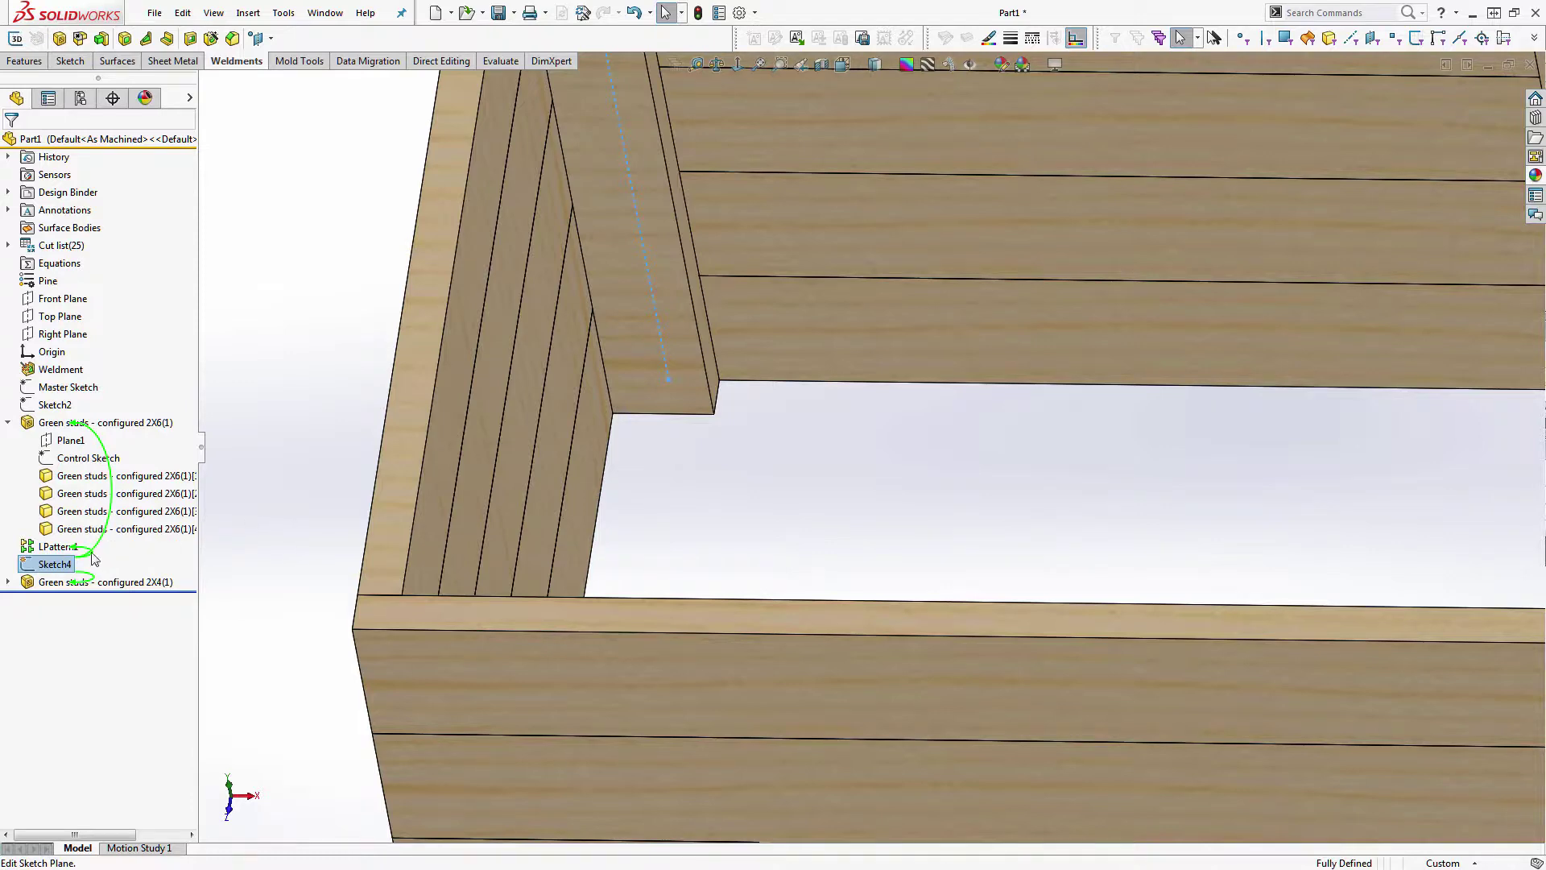
{"action": "right_click", "coordinate": [42, 562]}
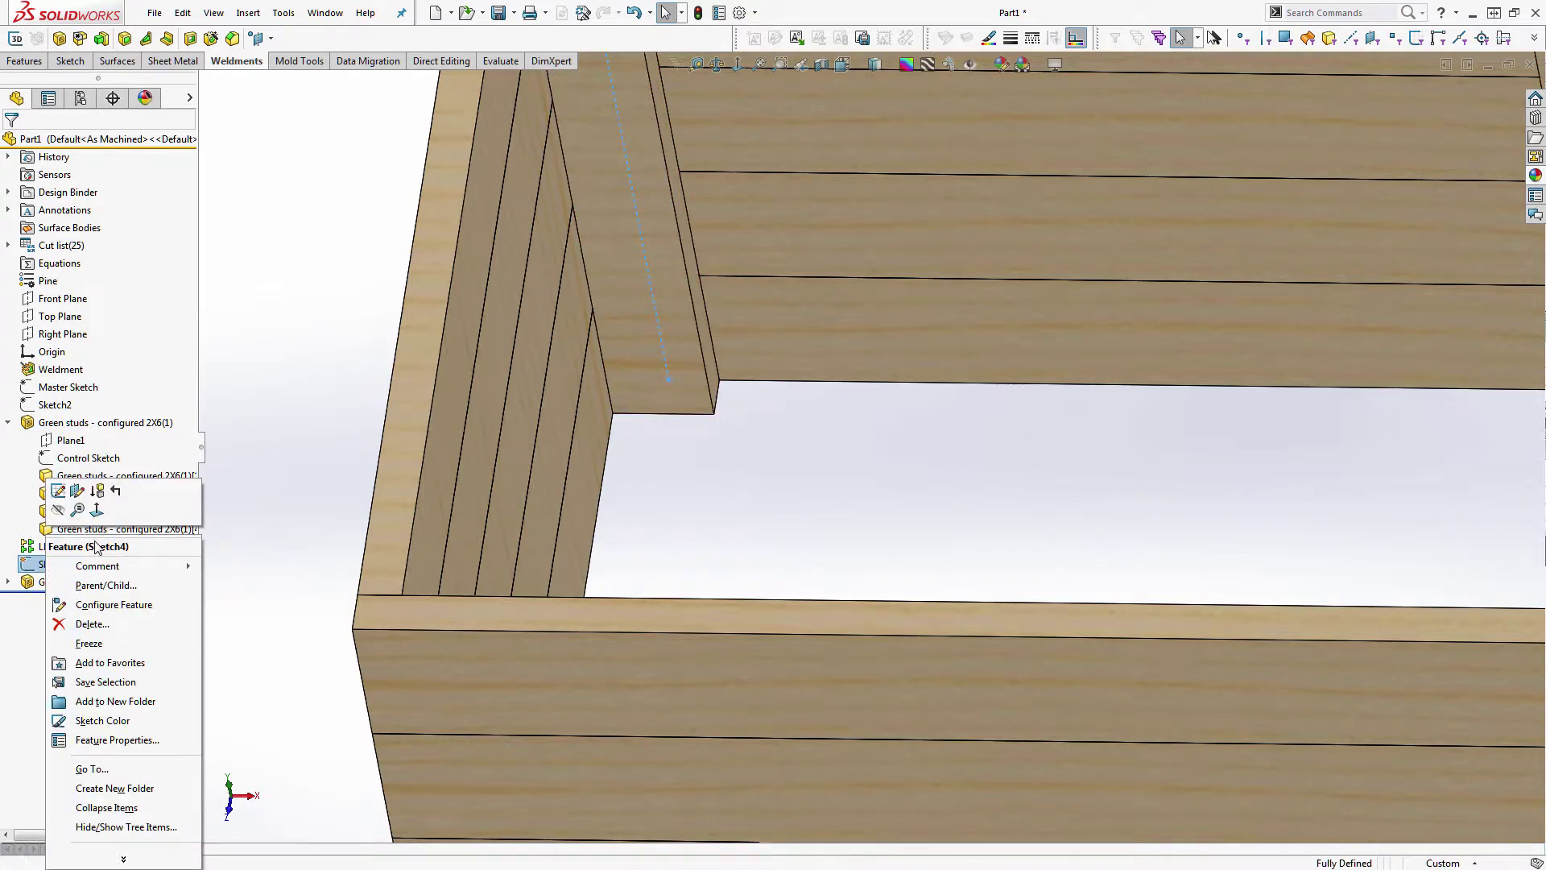
{"action": "left_click", "coordinate": [59, 510]}
- Mirror the five 2X4 stud bodies on the back wall about the Front Plane to the opposite long wall
{"action": "scroll", "coordinate": [1011, 505], "scroll_direction": "up", "scroll_amount": 10}
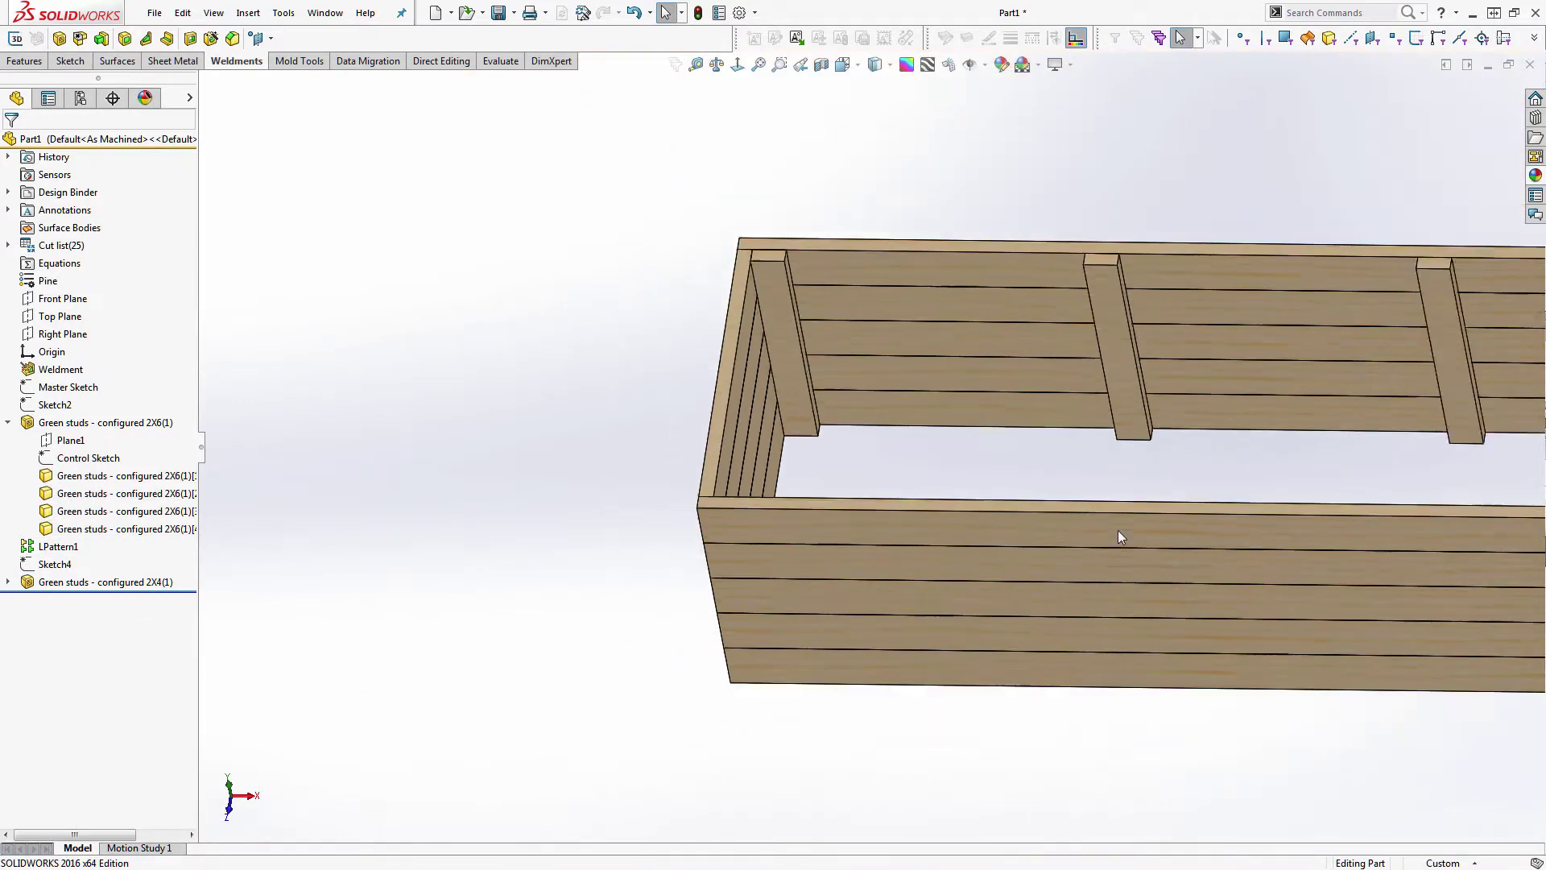
{"action": "scroll", "coordinate": [974, 409], "scroll_direction": "down", "scroll_amount": 5}
{"action": "mouse_move", "coordinate": [975, 409]}
{"action": "middle_mouse_down"}
{"action": "mouse_move", "coordinate": [1036, 394]}
{"action": "mouse_move", "coordinate": [1018, 424]}
{"action": "mouse_move", "coordinate": [957, 437]}
{"action": "mouse_move", "coordinate": [965, 424]}
{"action": "middle_mouse_up"}
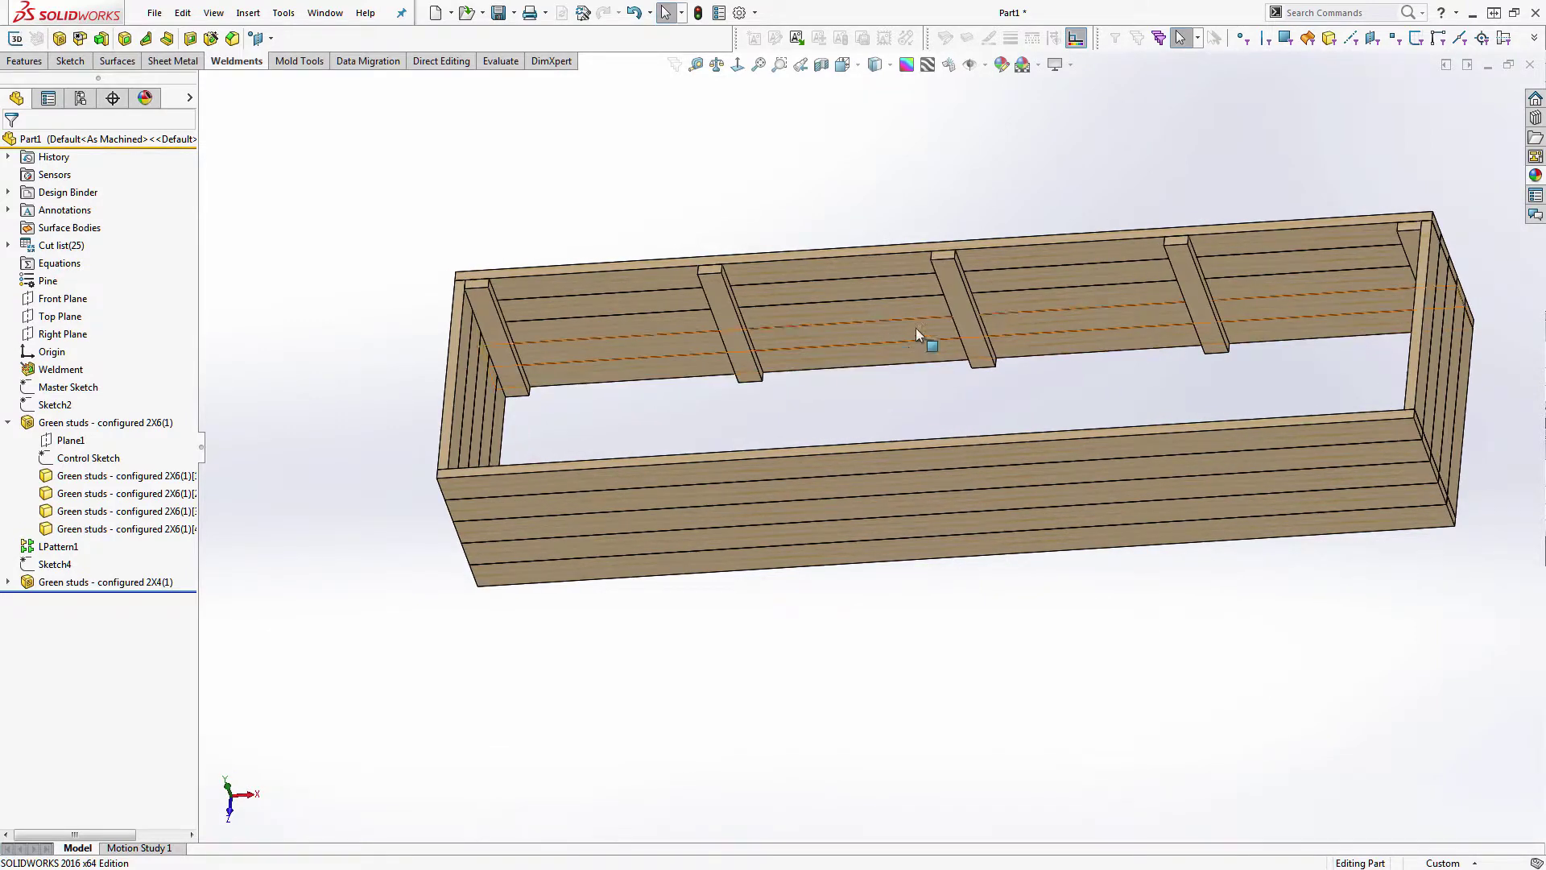
{"action": "middle_click_drag", "start_coordinate": [573, 366], "coordinate": [573, 335]}
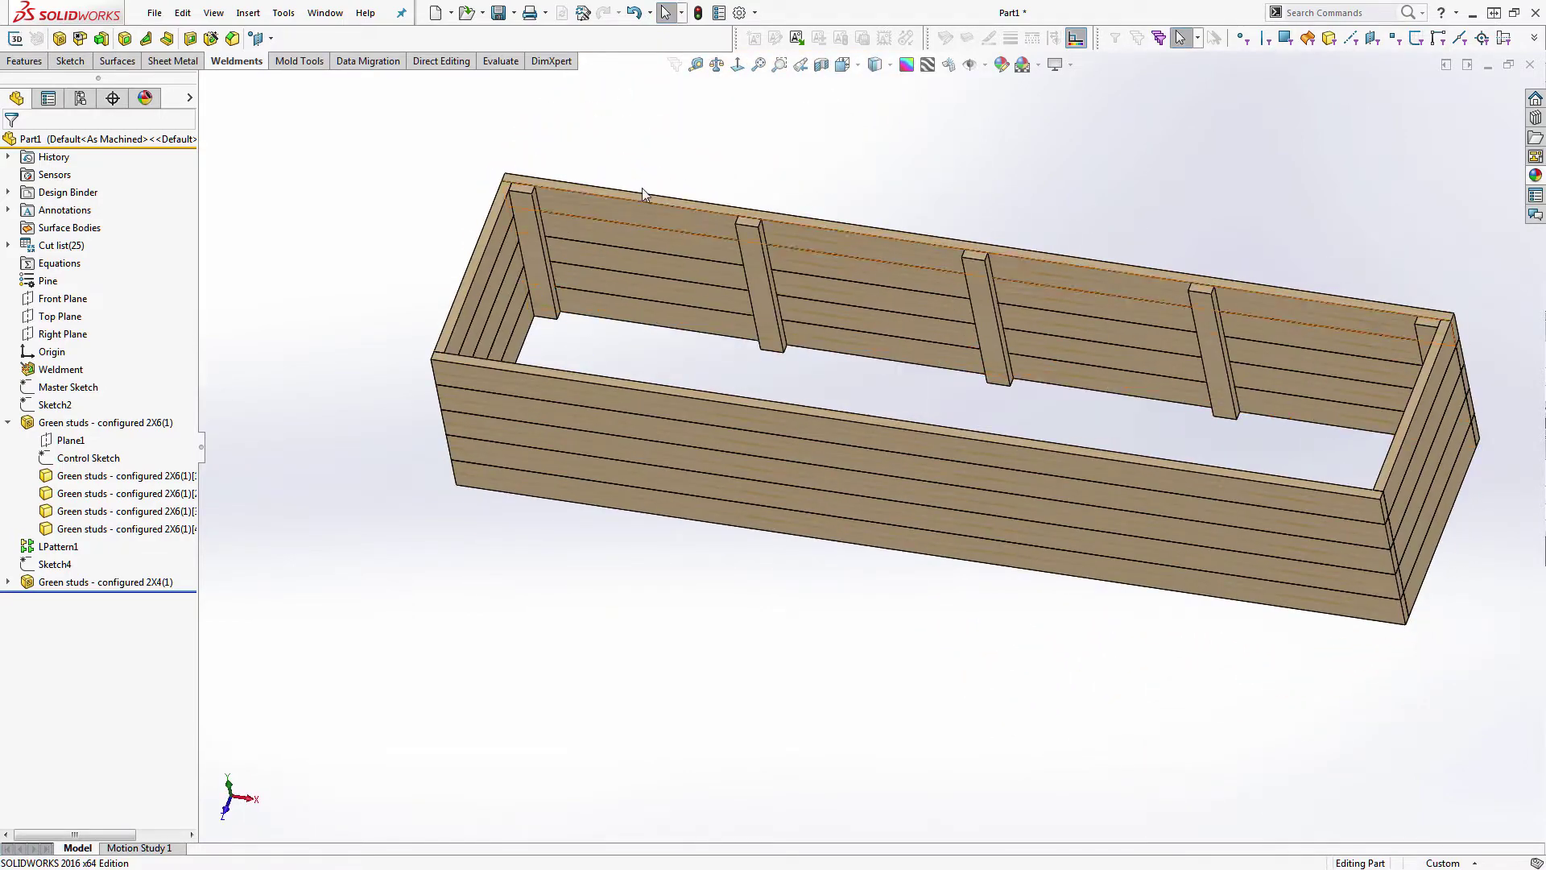
{"action": "scroll", "coordinate": [644, 193], "scroll_direction": "down", "scroll_amount": 2}
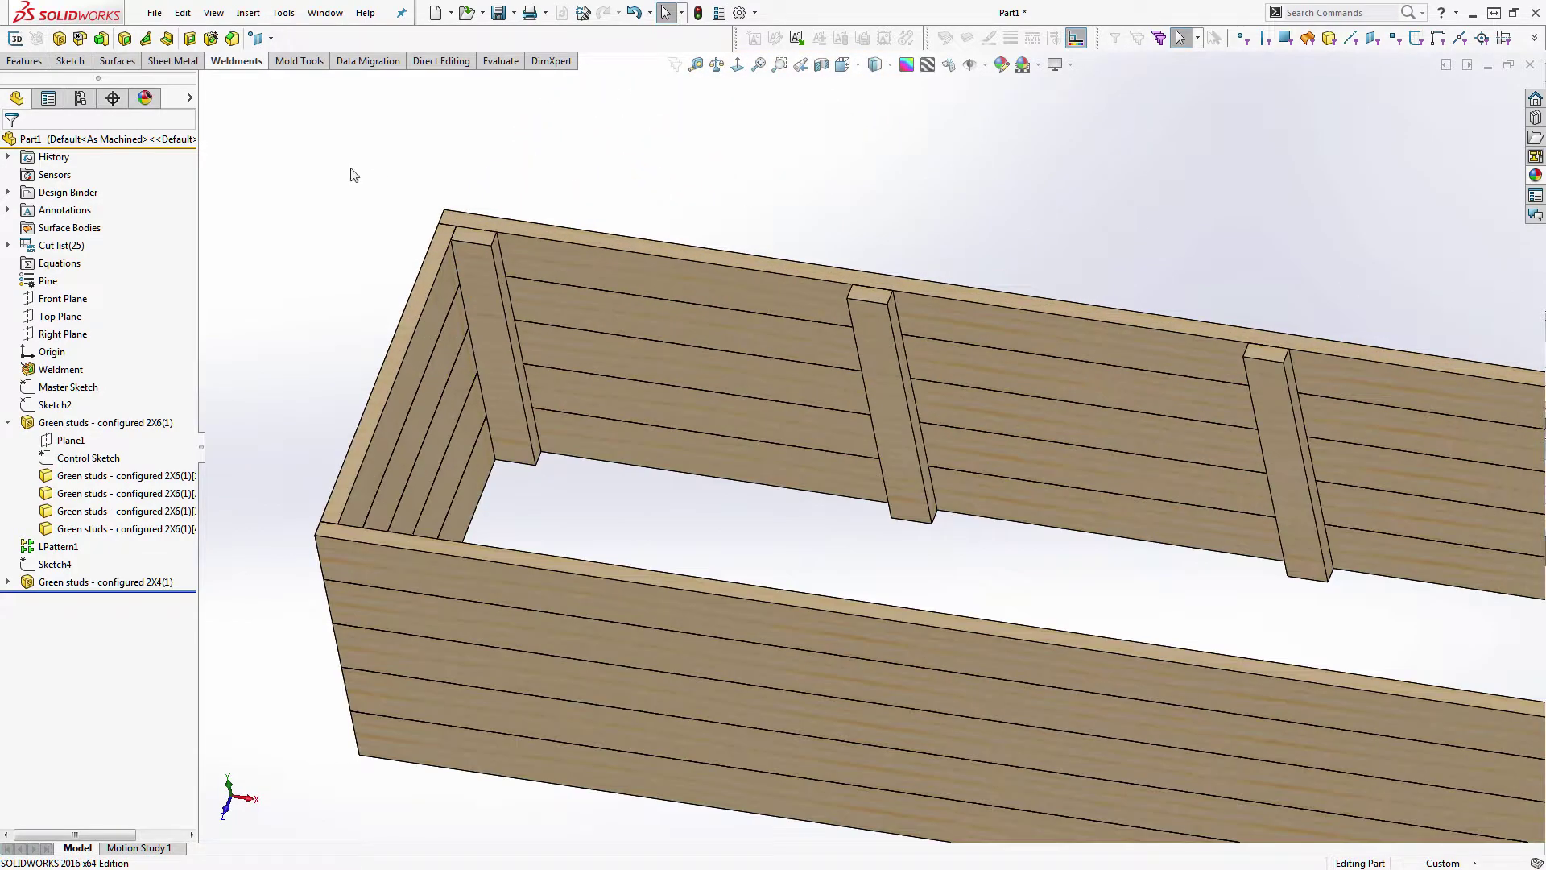
{"action": "left_click", "coordinate": [26, 61]}
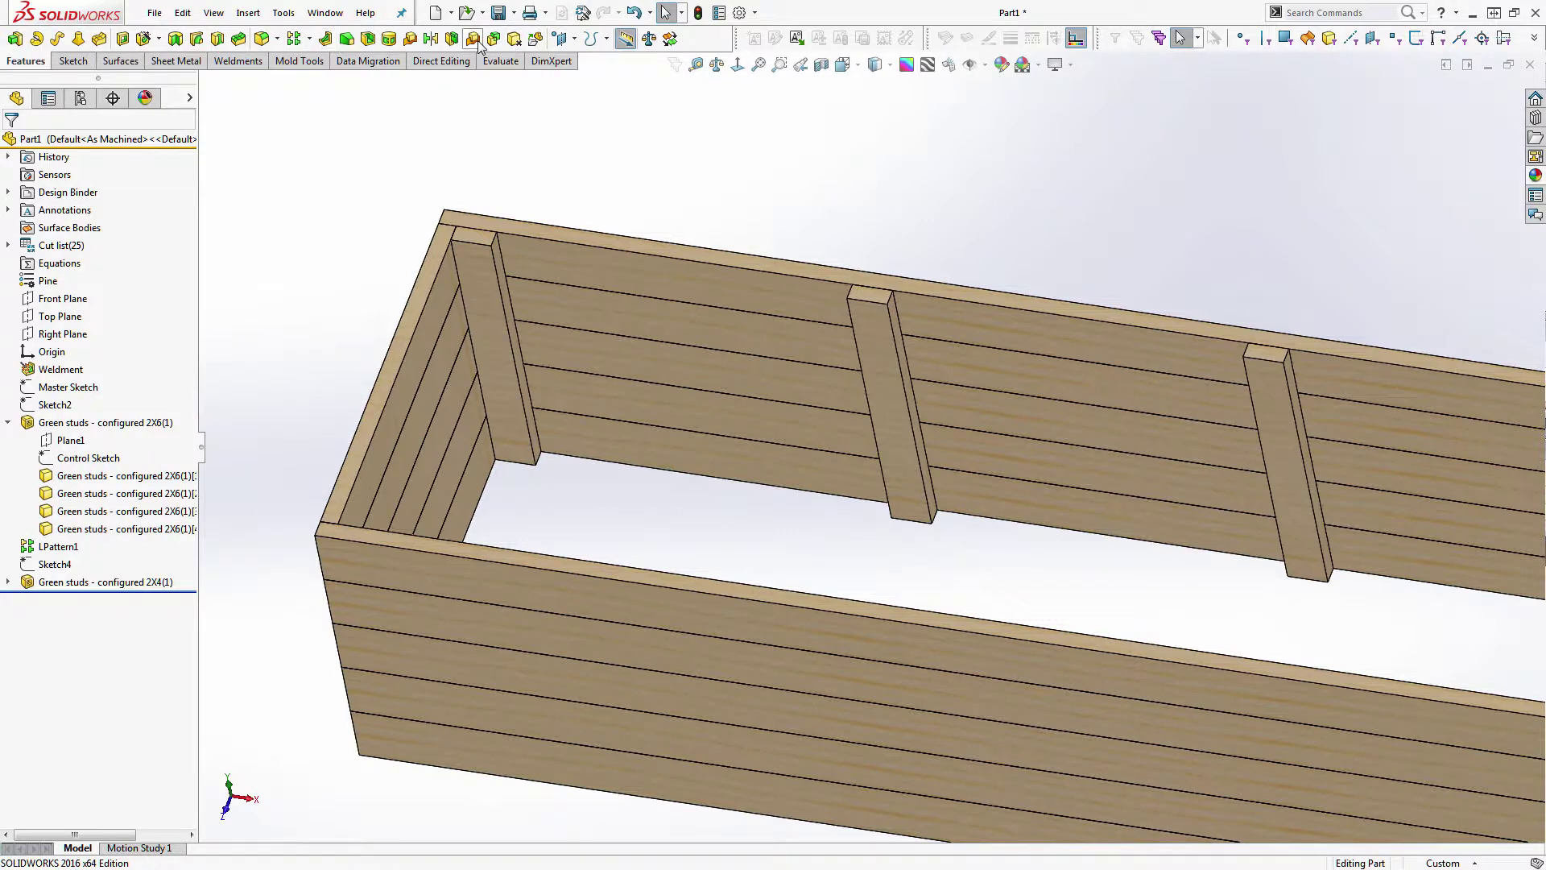
{"action": "left_click", "coordinate": [432, 40]}
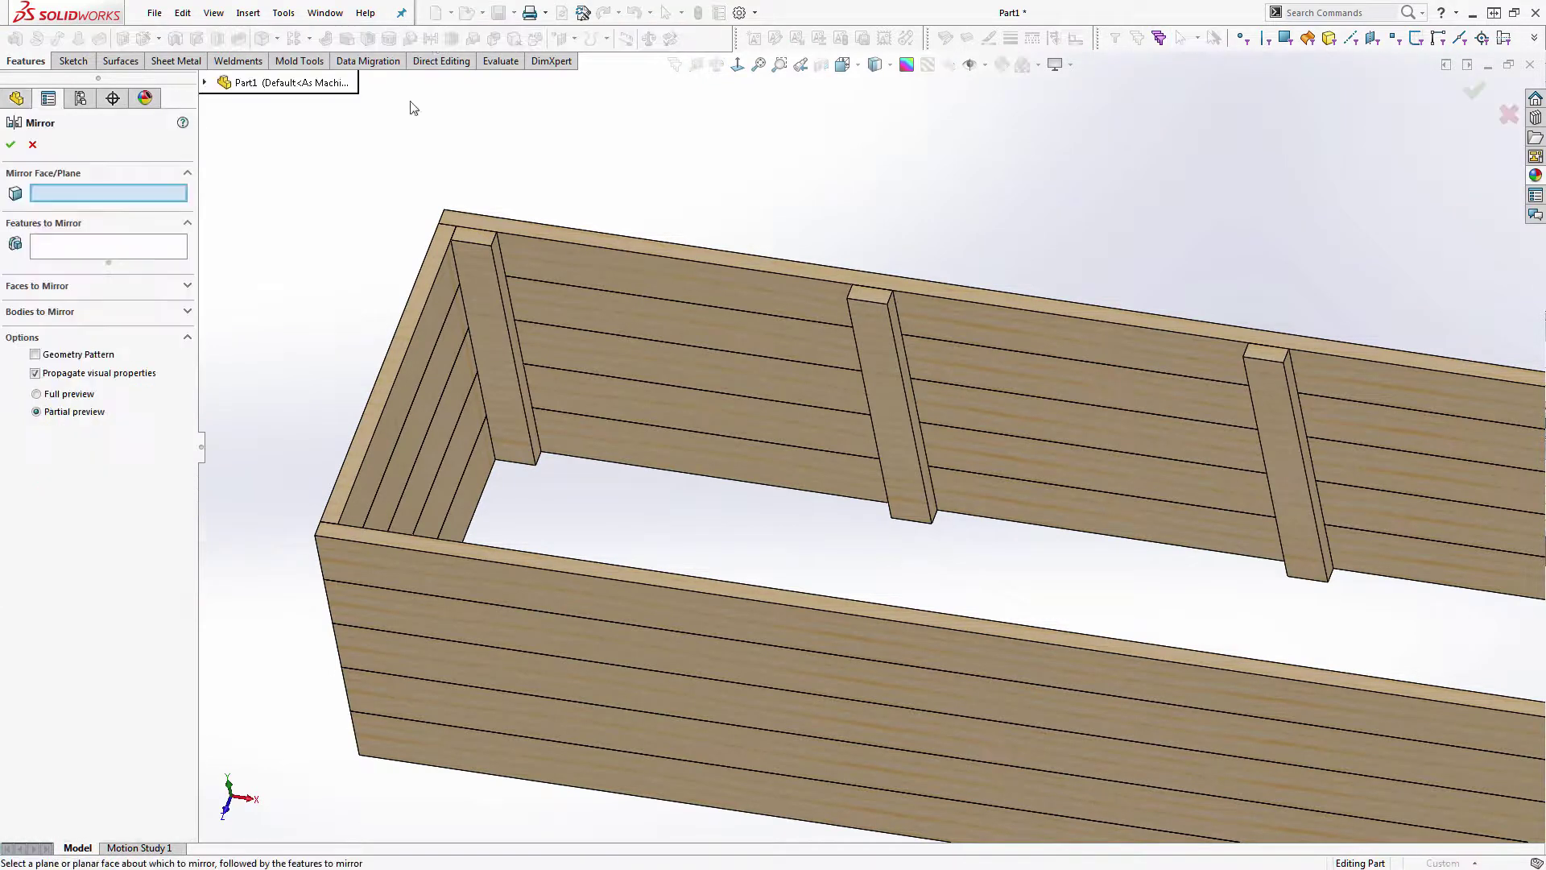
{"action": "left_click", "coordinate": [206, 83]}
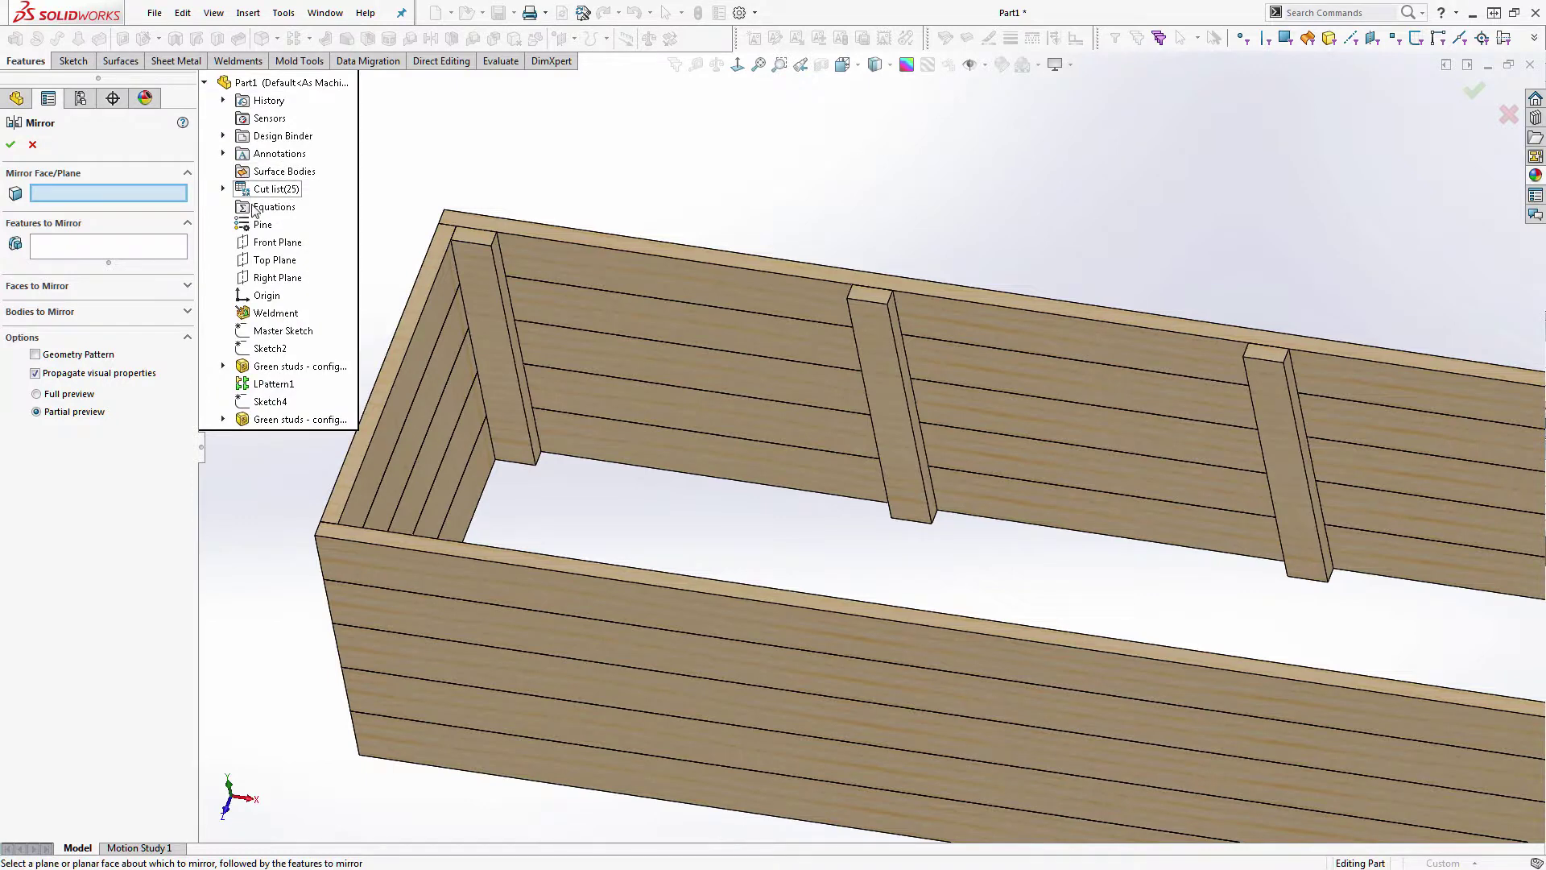
{"action": "left_click", "coordinate": [274, 242]}
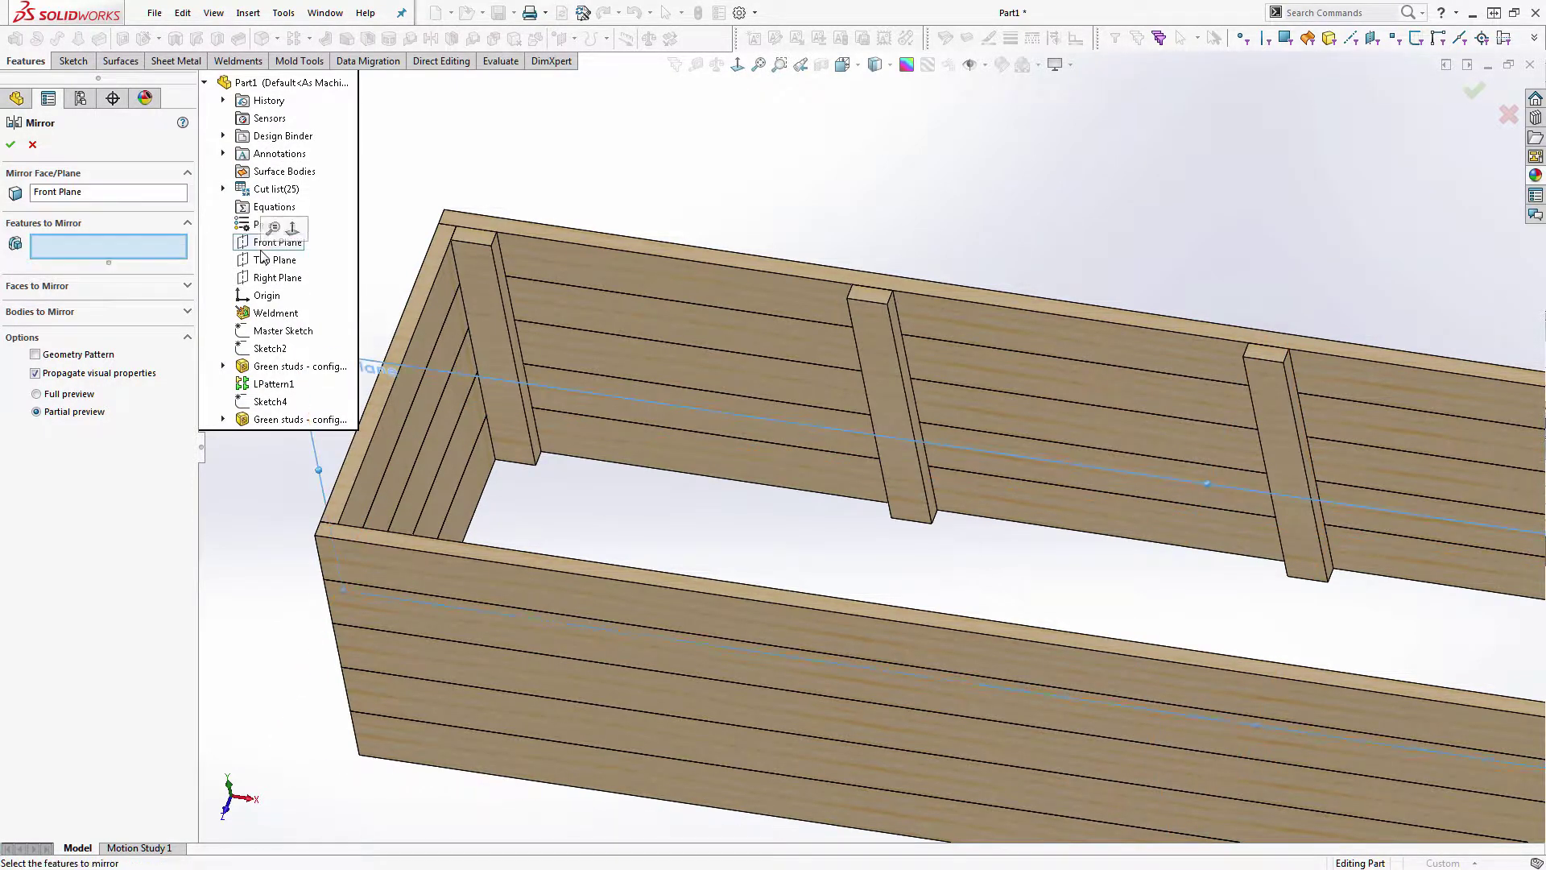
{"action": "left_click", "coordinate": [29, 311]}
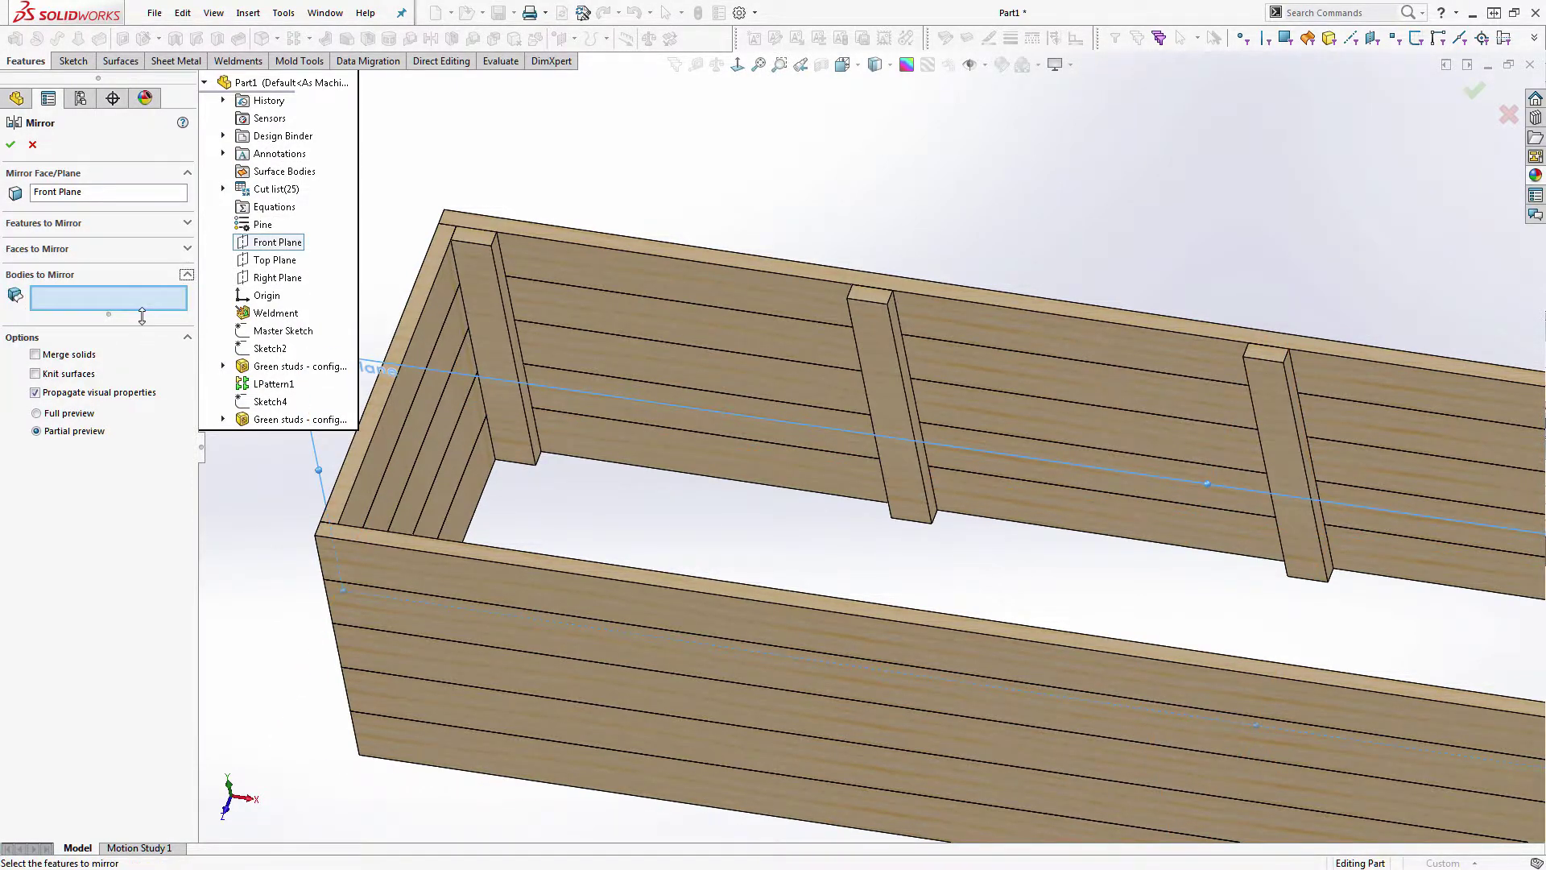
{"action": "left_click", "coordinate": [505, 312]}
{"action": "left_click", "coordinate": [876, 334]}
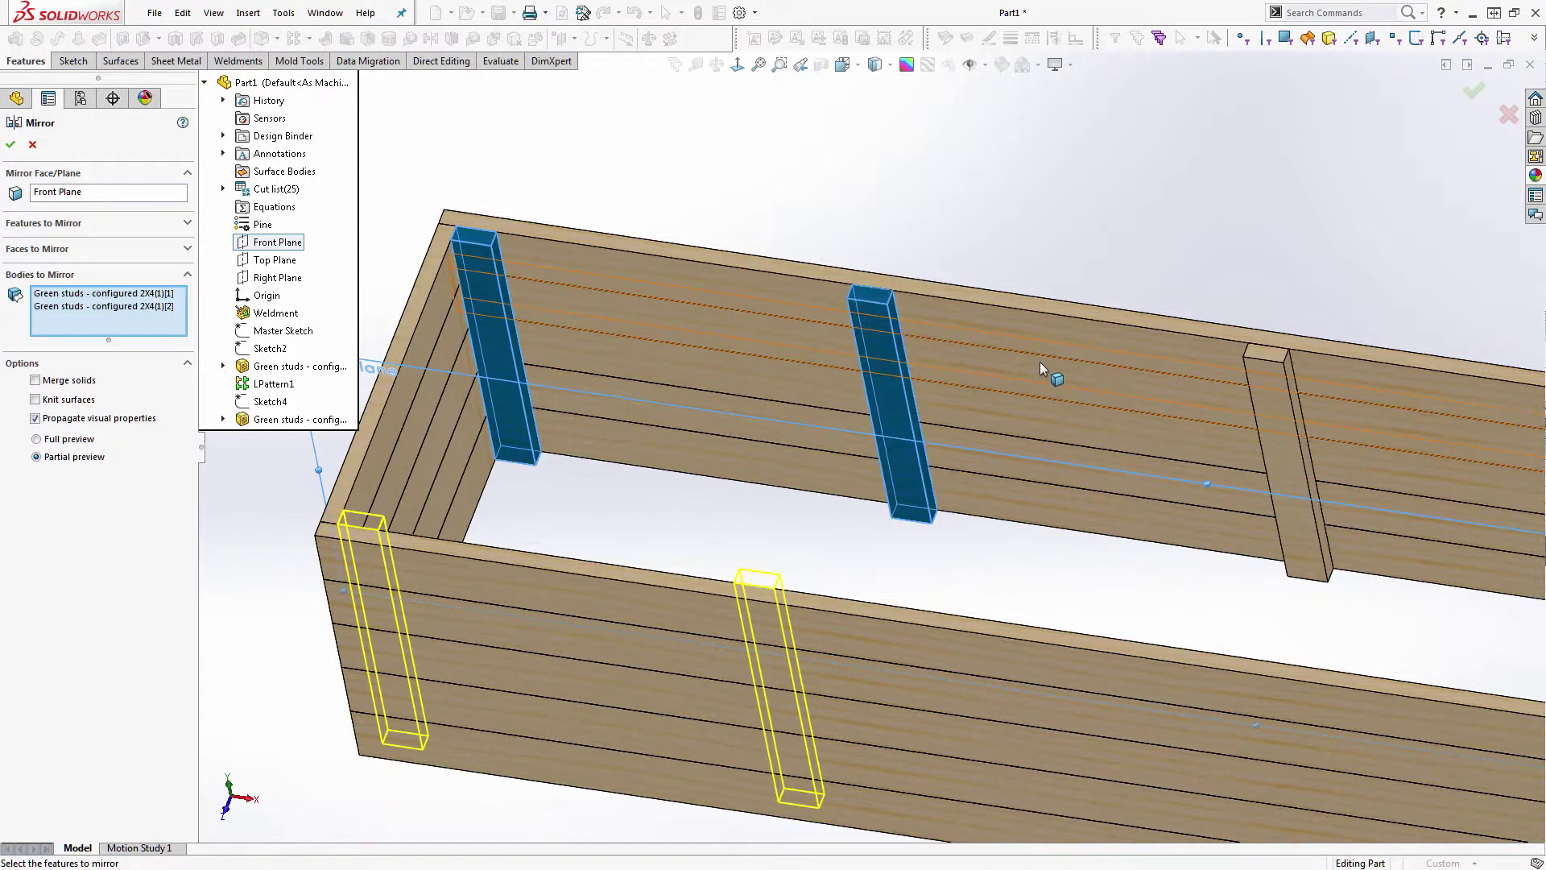
{"action": "left_click", "coordinate": [1265, 366]}
{"action": "scroll", "coordinate": [1156, 457], "scroll_direction": "up", "scroll_amount": 5}
{"action": "scroll", "coordinate": [1186, 427], "scroll_direction": "down", "scroll_amount": 3}
{"action": "left_click", "coordinate": [1175, 439]}
{"action": "left_click", "coordinate": [1428, 467]}
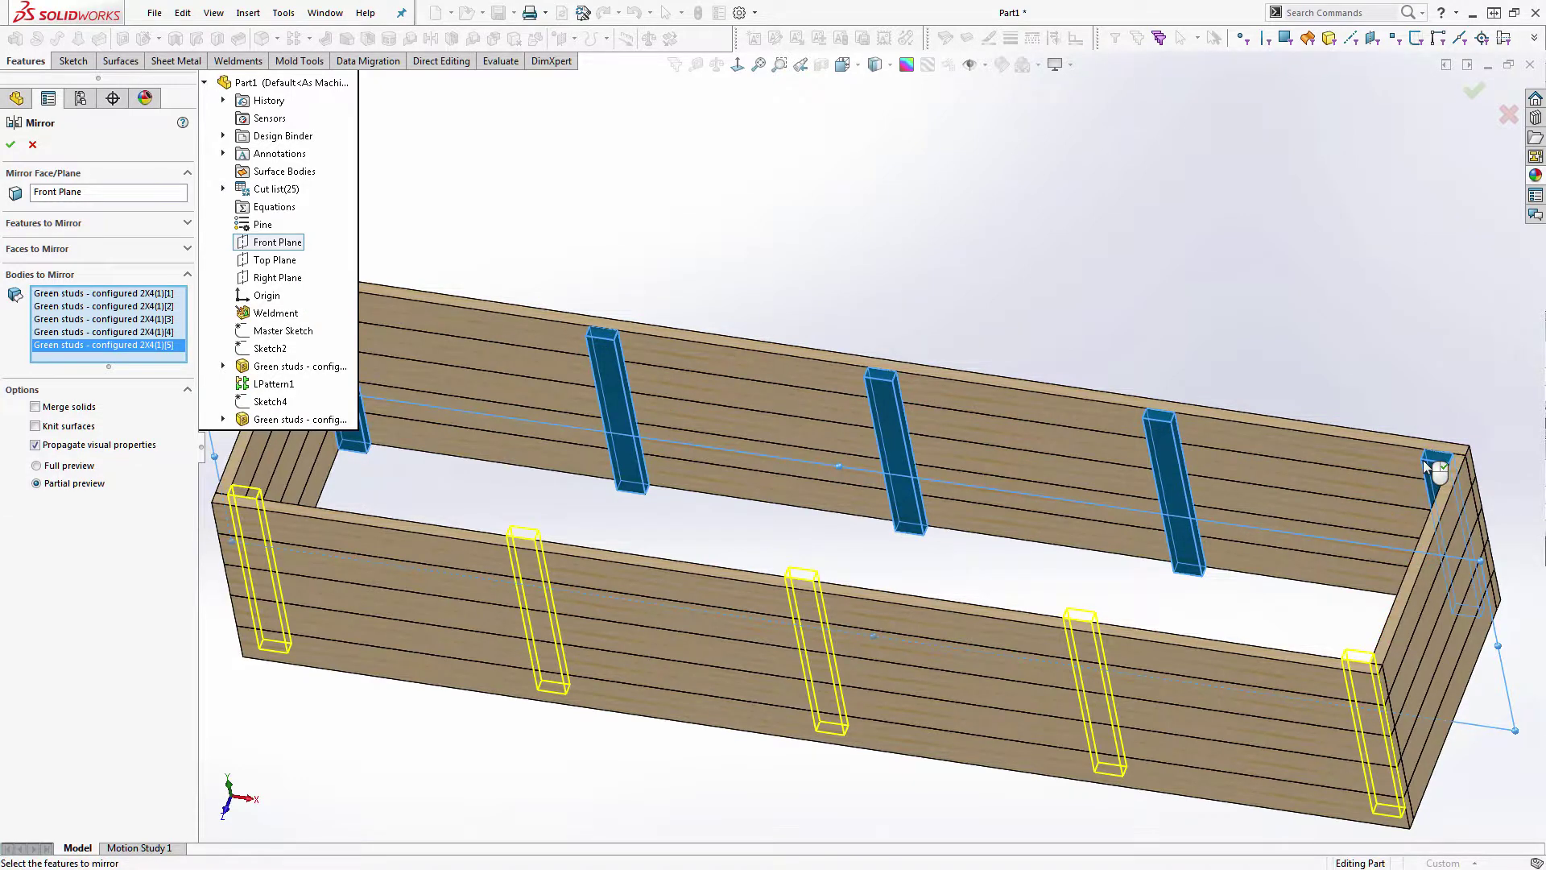
{"action": "left_click", "coordinate": [1474, 90]}
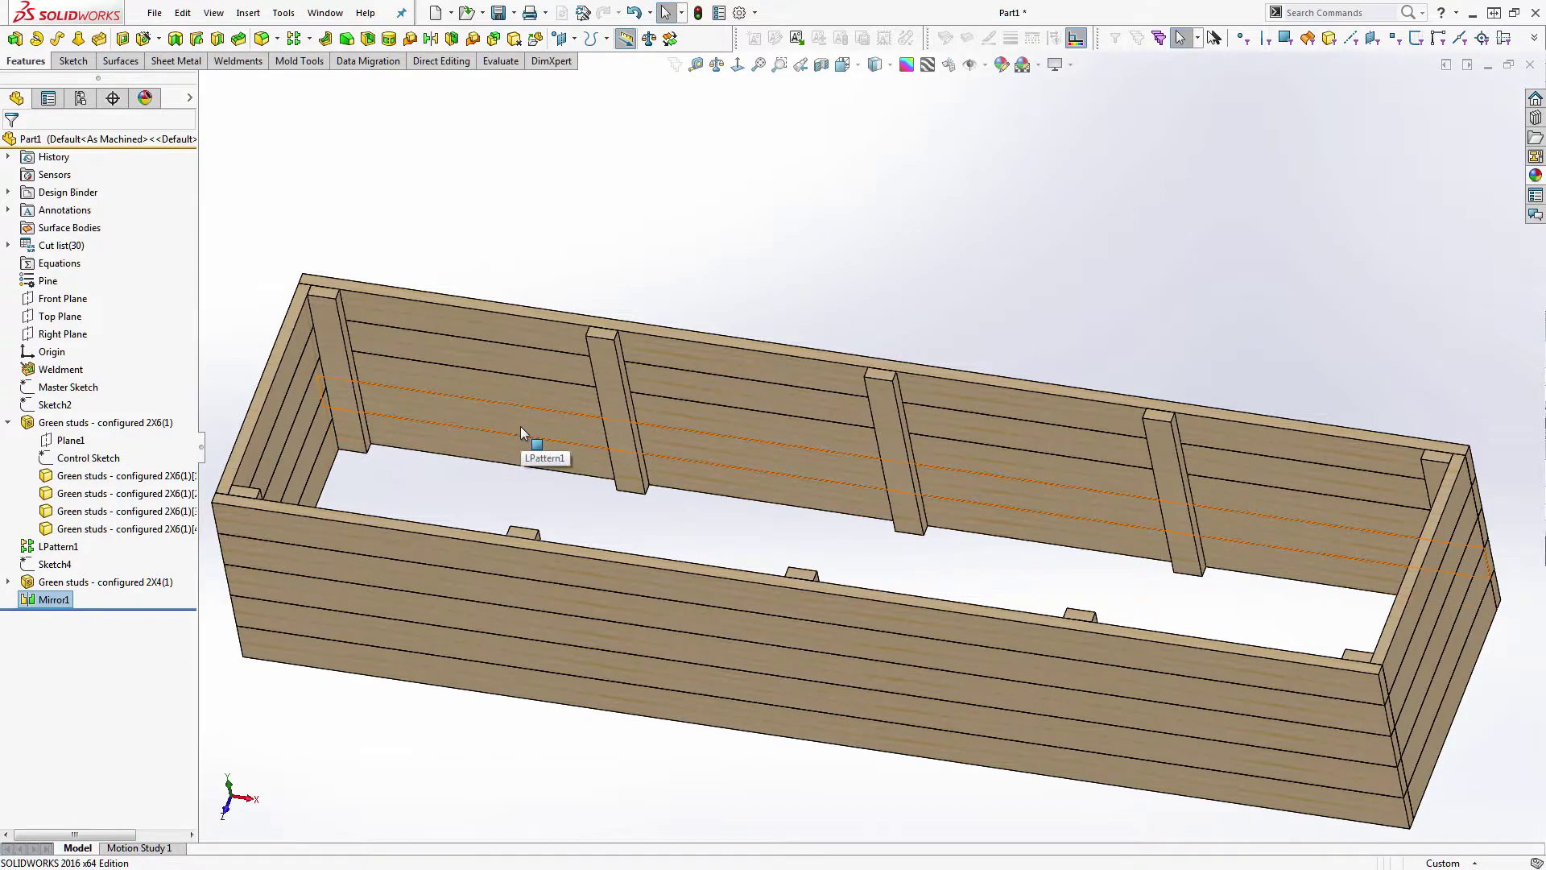
- Start a new sketch on the inner face of the lowest 2X6 board of the end wall
{"action": "middle_click_drag", "start_coordinate": [520, 427], "coordinate": [782, 370]}
{"action": "scroll", "coordinate": [654, 306], "scroll_direction": "down", "scroll_amount": 5}
{"action": "scroll", "coordinate": [781, 338], "scroll_direction": "up", "scroll_amount": 5}
{"action": "middle_click_drag", "start_coordinate": [713, 563], "coordinate": [569, 320]}
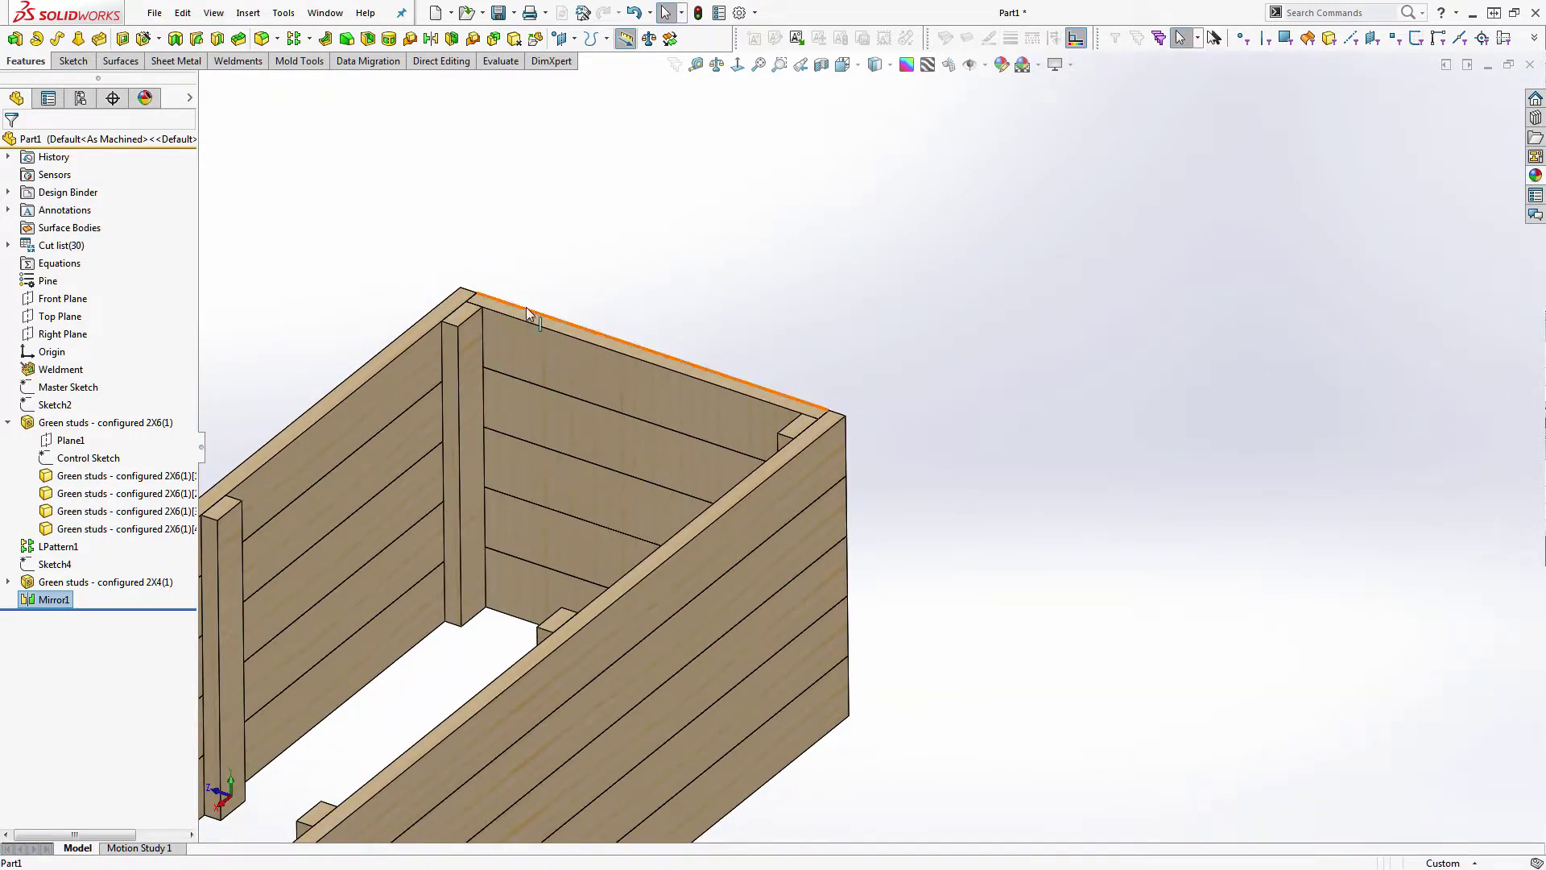
{"action": "scroll", "coordinate": [504, 332], "scroll_direction": "down", "scroll_amount": 3}
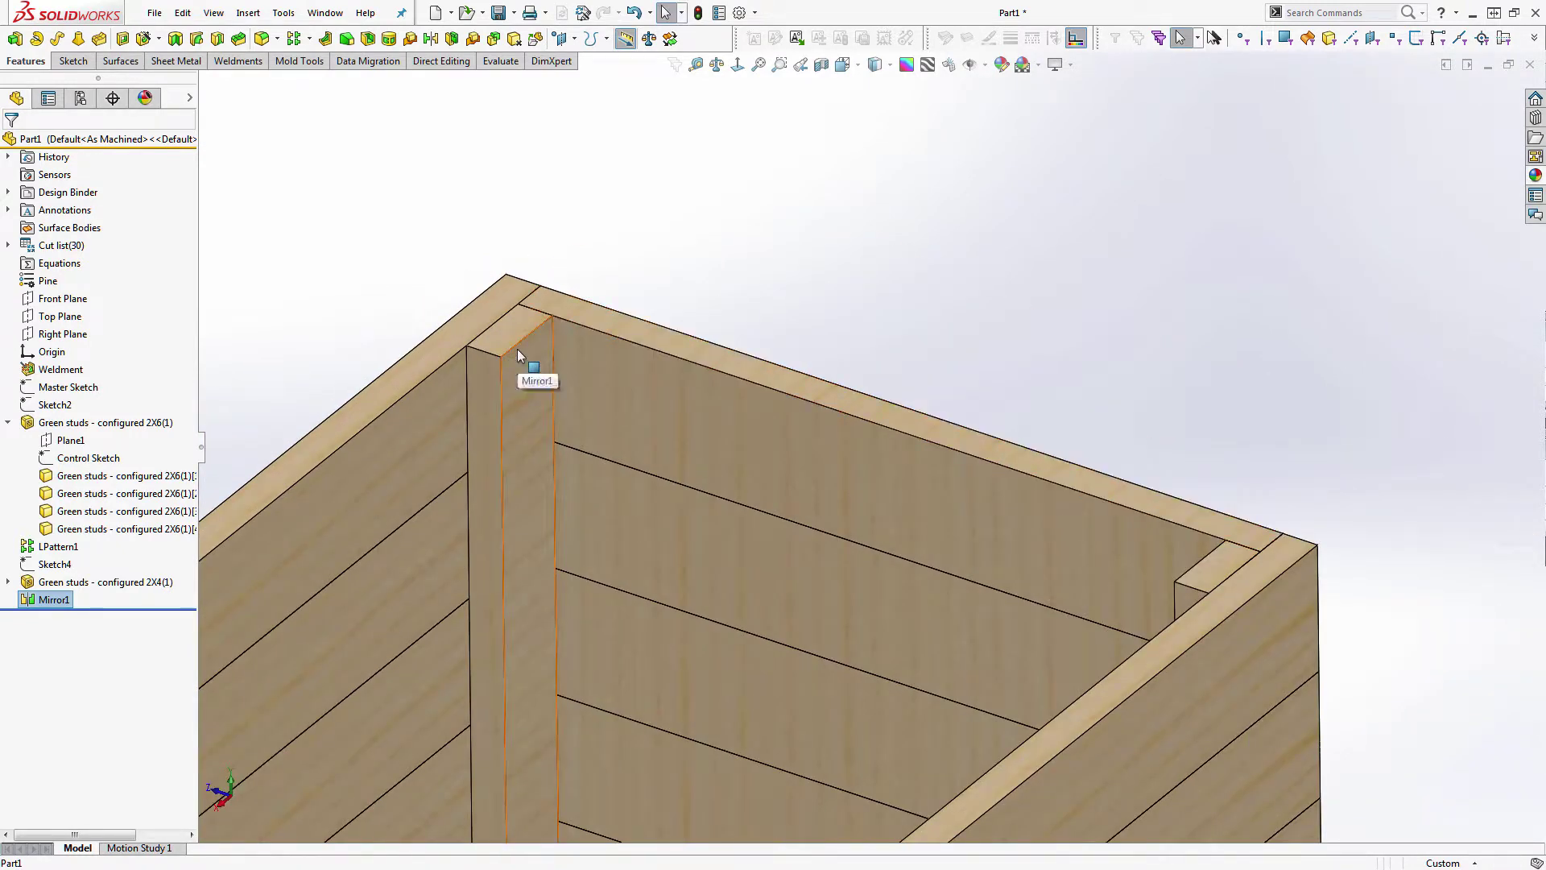
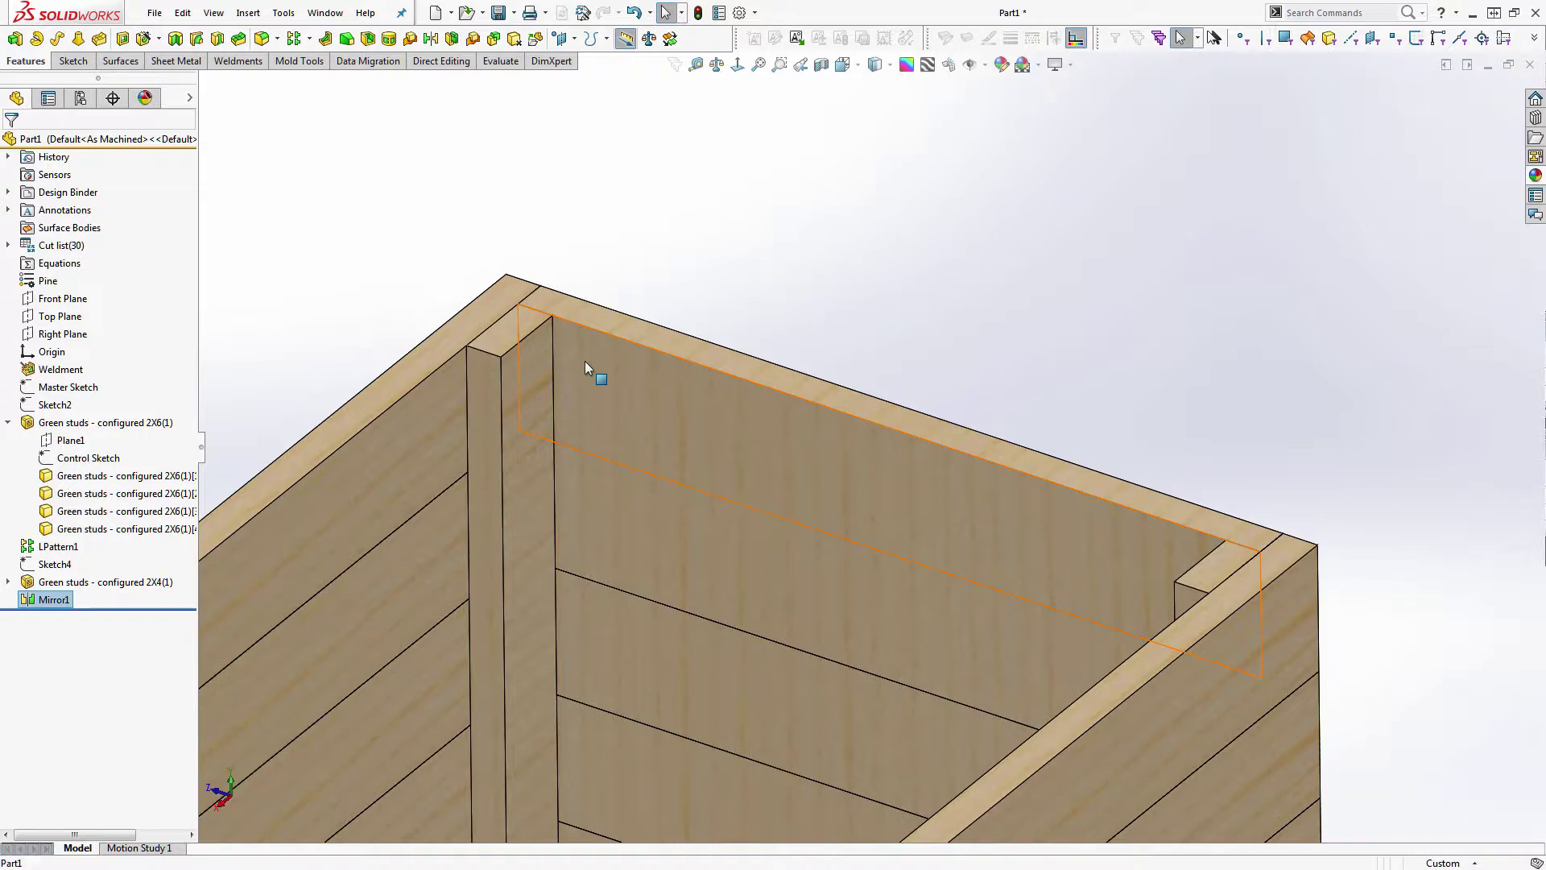
{"action": "left_click", "coordinate": [875, 202]}
{"action": "scroll", "coordinate": [745, 612], "scroll_direction": "up", "scroll_amount": 3}
{"action": "middle_click_drag", "start_coordinate": [736, 625], "coordinate": [777, 692]}
{"action": "left_click", "coordinate": [784, 662]}
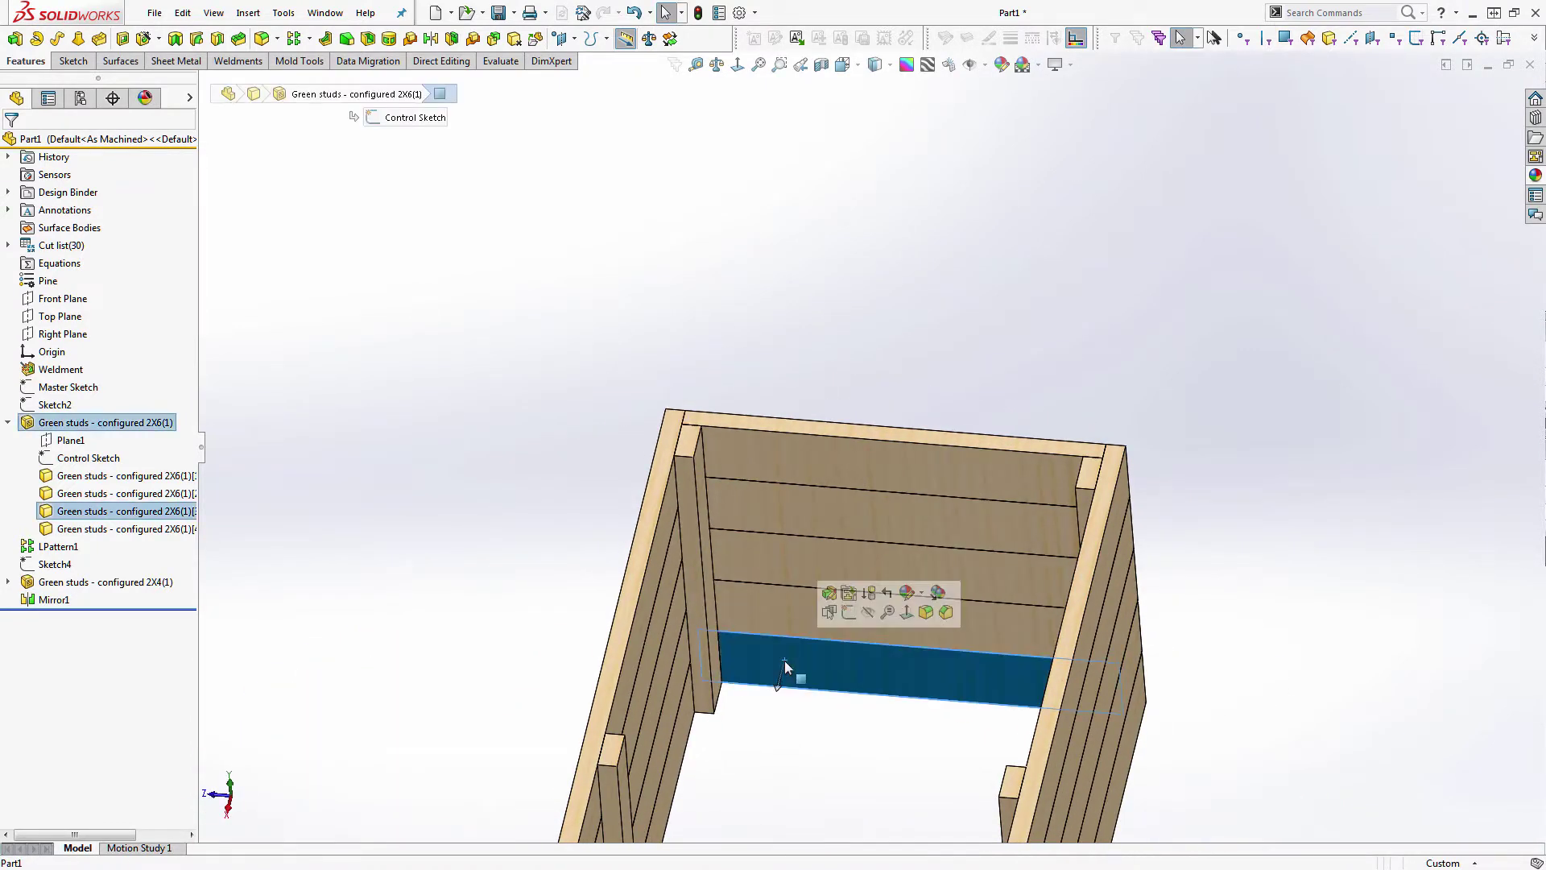
{"action": "left_click", "coordinate": [848, 612]}
{"action": "left_click", "coordinate": [81, 40]}
{"action": "middle_click_drag", "start_coordinate": [782, 536], "coordinate": [735, 501]}
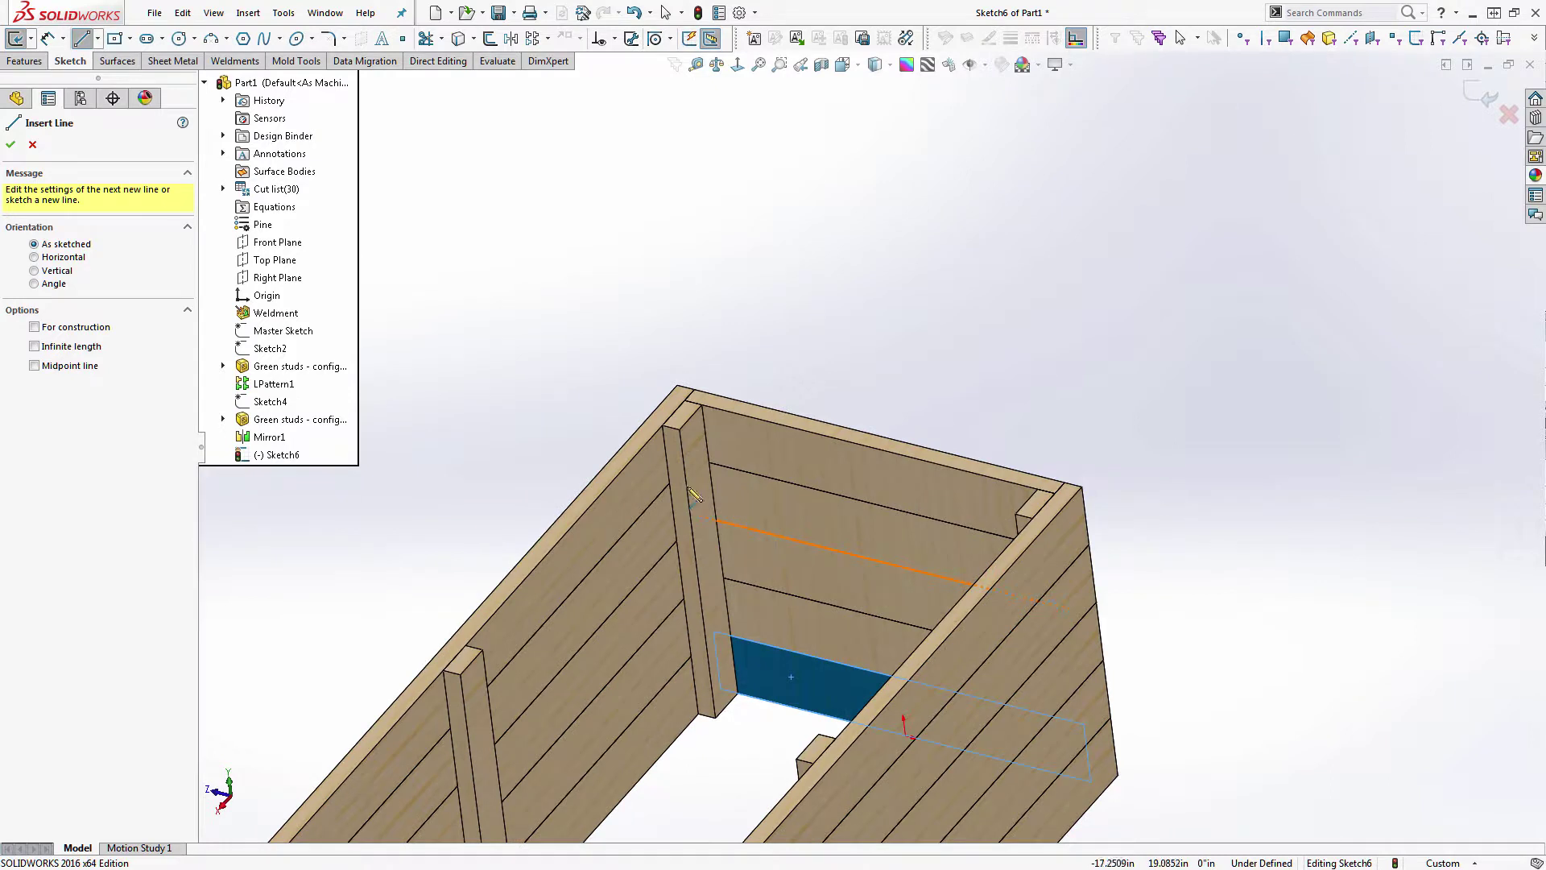
{"action": "key", "text": "Escape"}
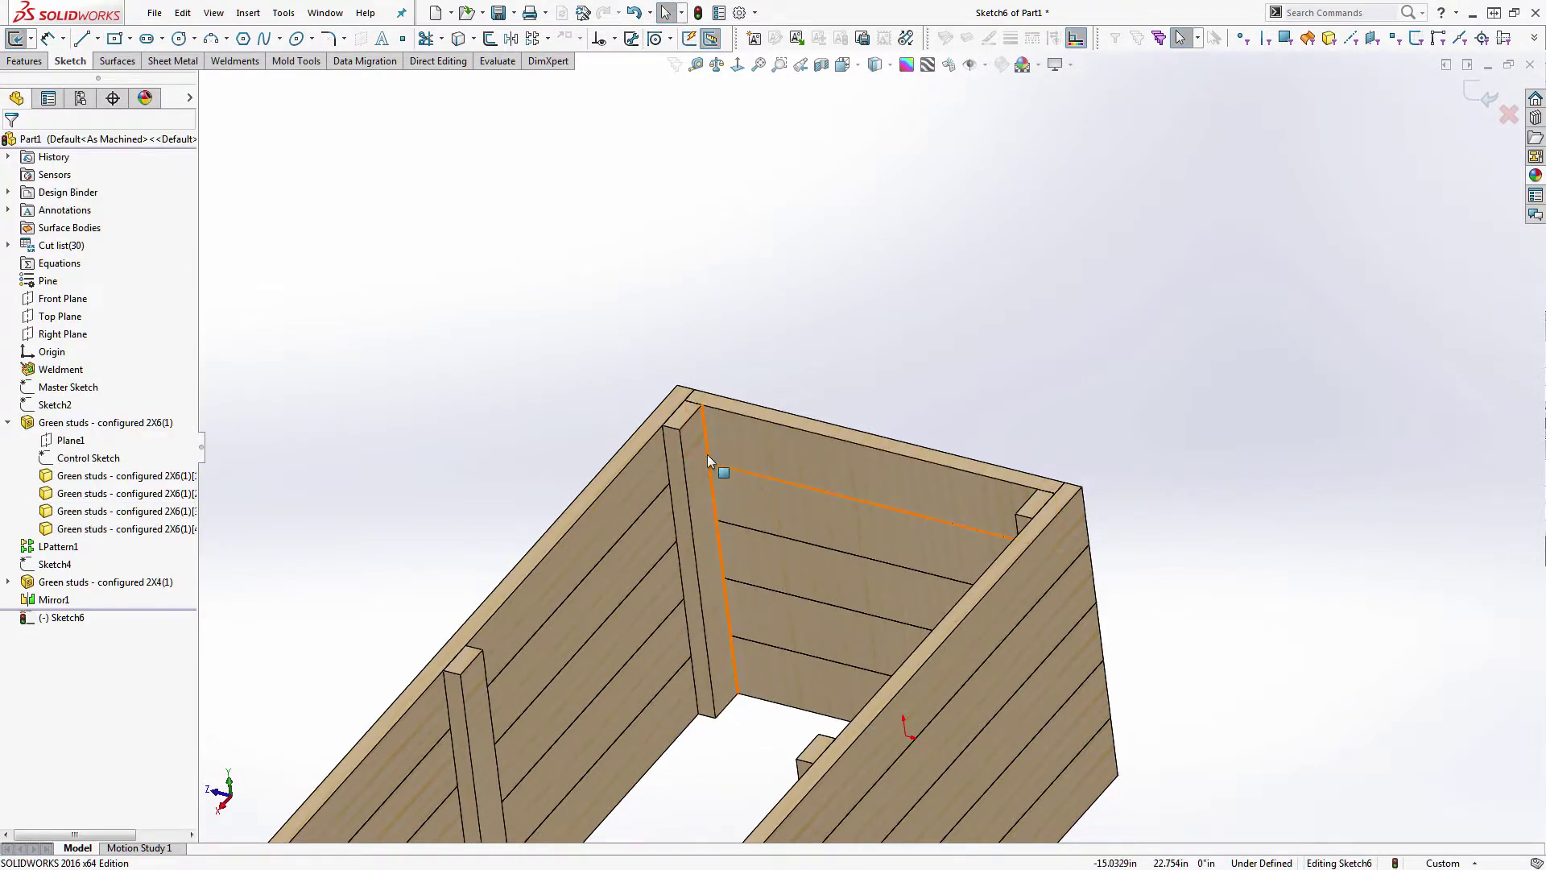
- Convert the vertical edges of both corner studs along the end wall into sketch lines and exit the sketch
{"action": "left_click", "coordinate": [707, 453]}
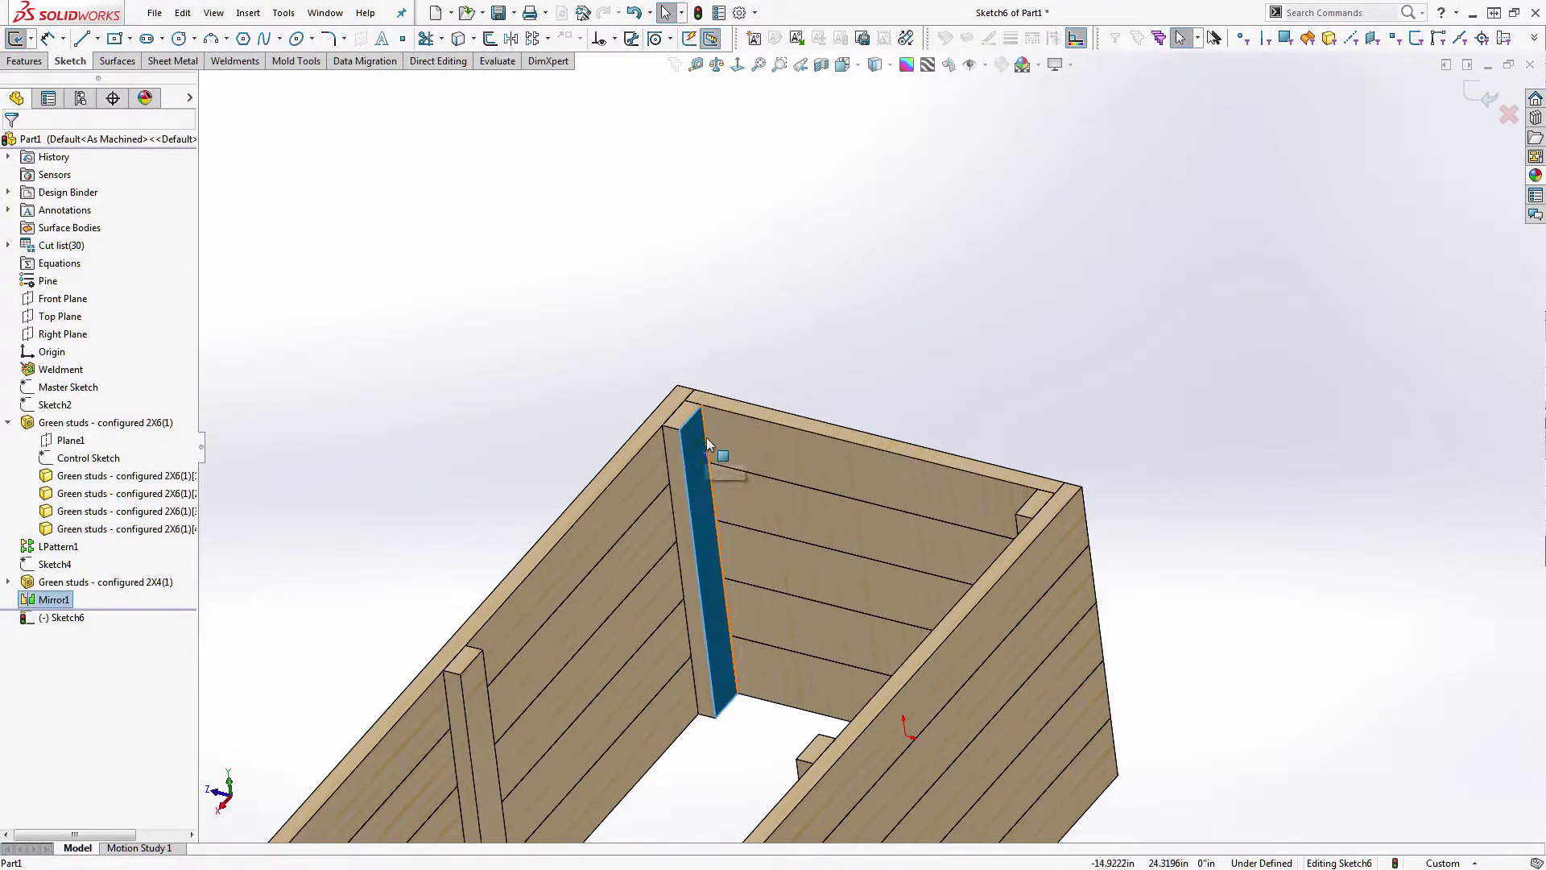
{"action": "left_click", "coordinate": [706, 435]}
{"action": "middle_click_drag", "start_coordinate": [813, 510], "coordinate": [993, 496]}
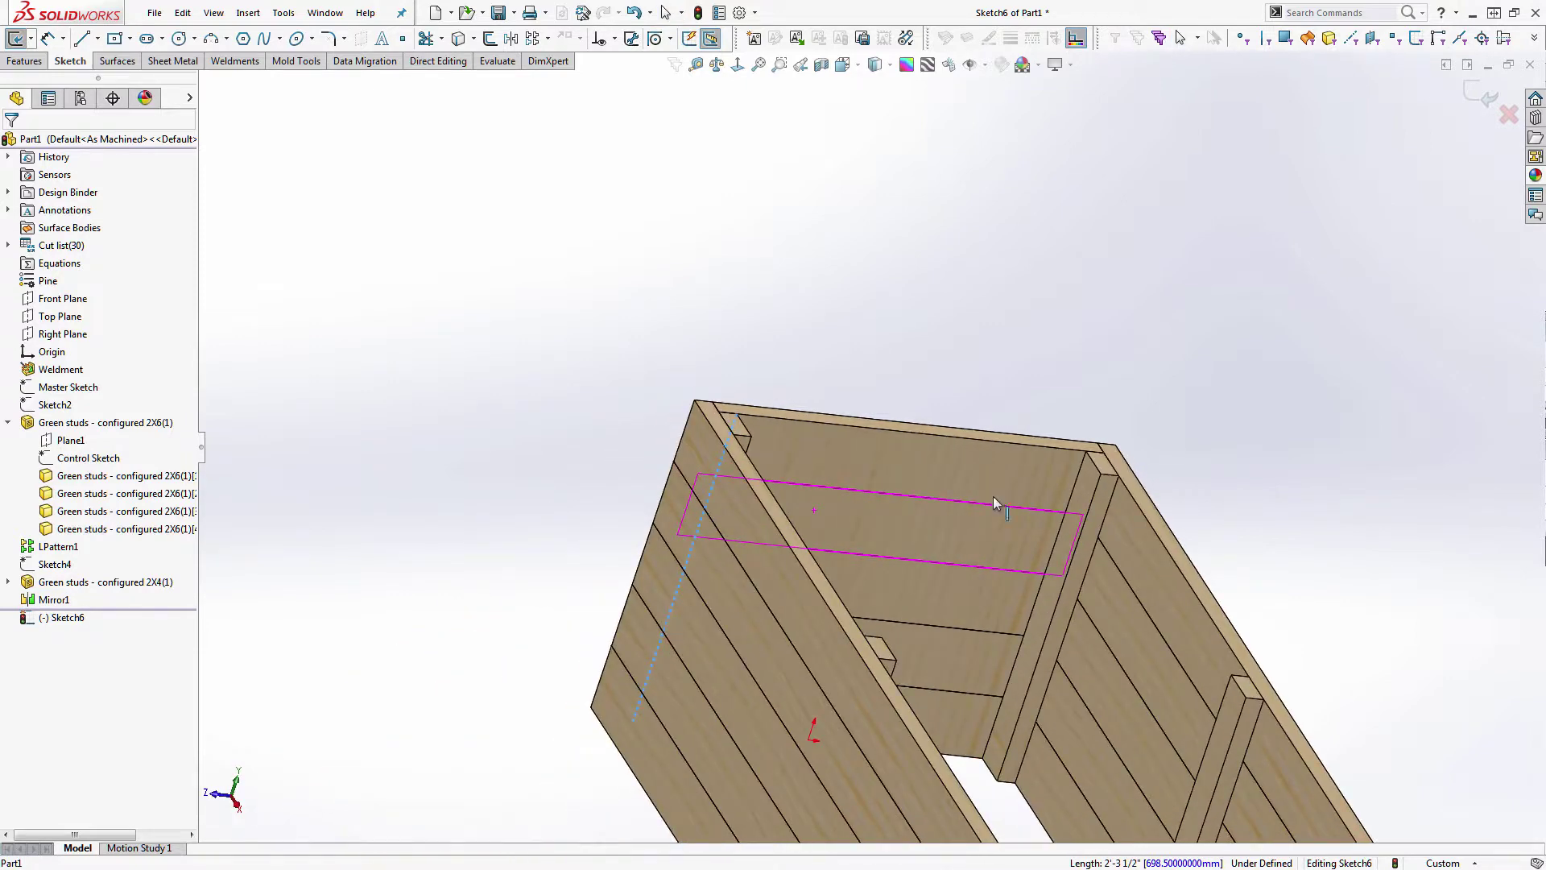
{"action": "left_click", "coordinate": [1077, 478]}
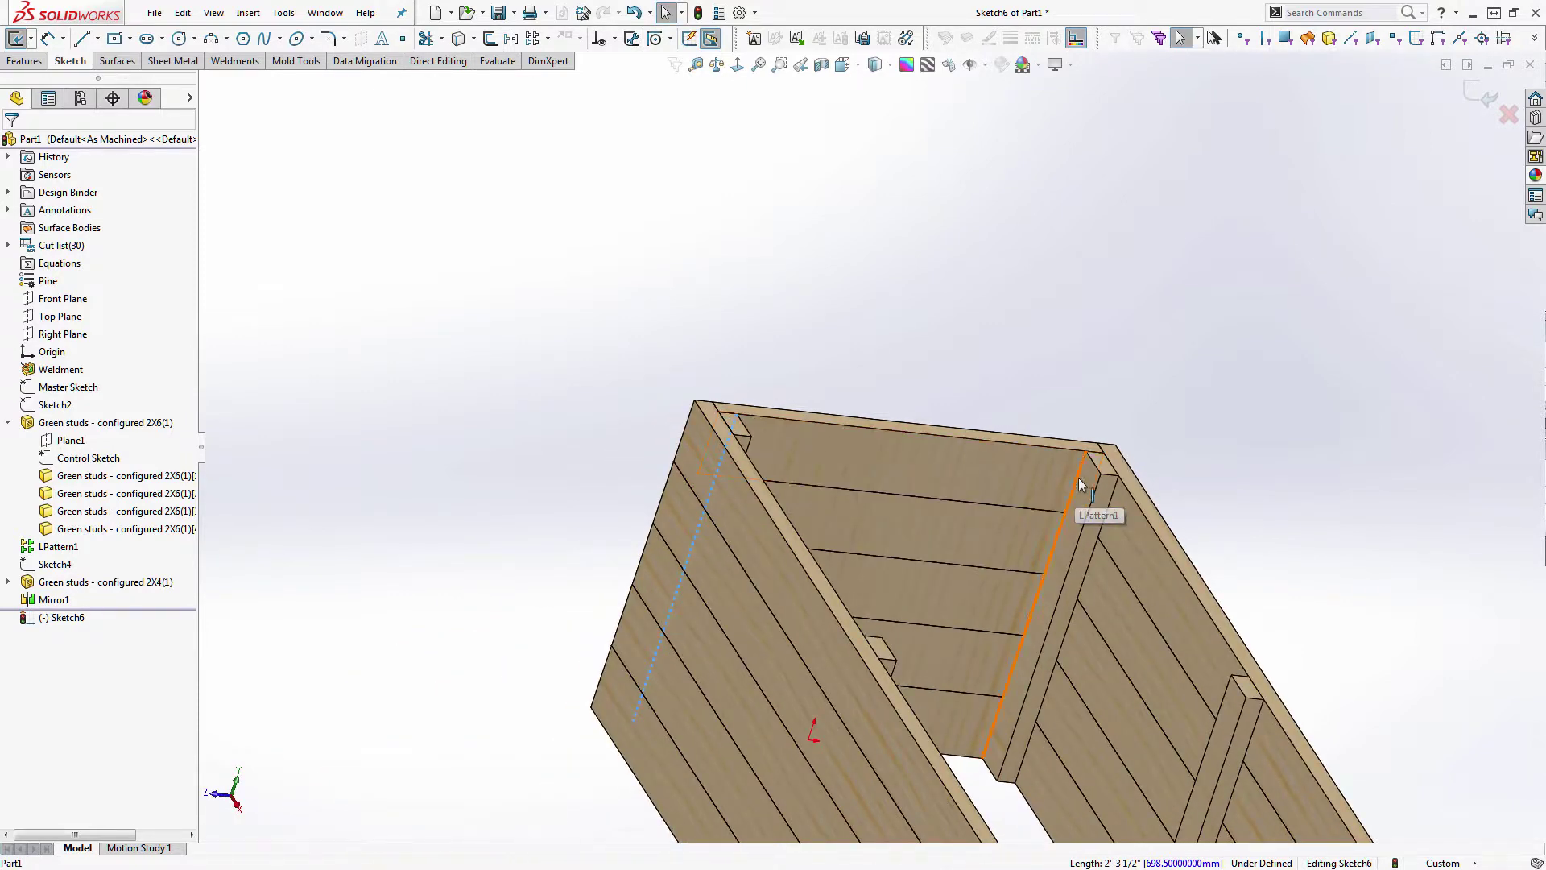
{"action": "left_click", "coordinate": [458, 38]}
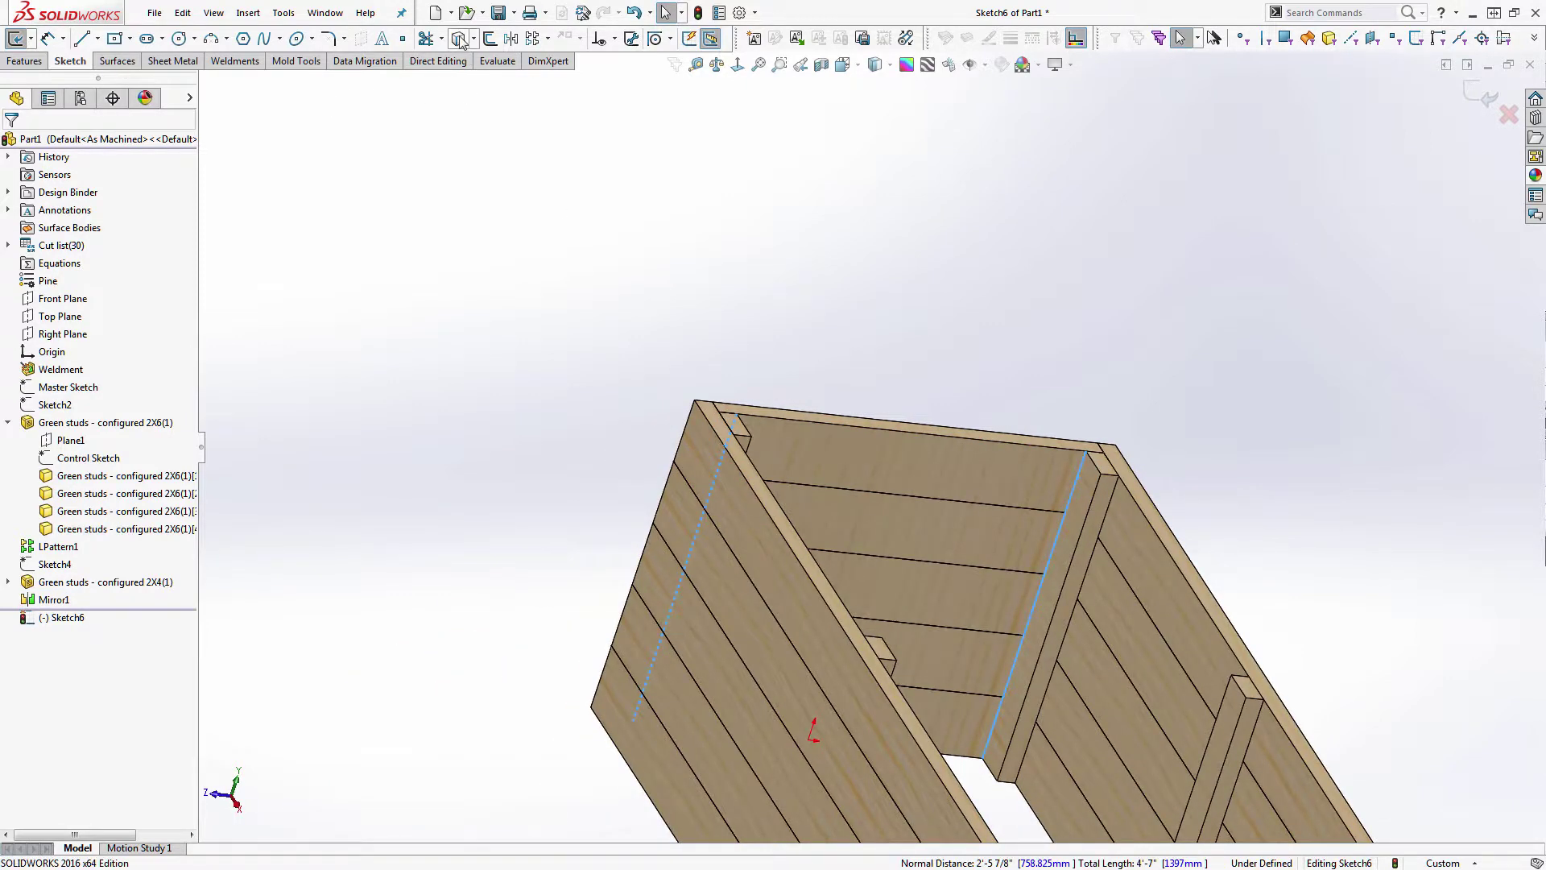
{"action": "left_click", "coordinate": [1474, 88]}
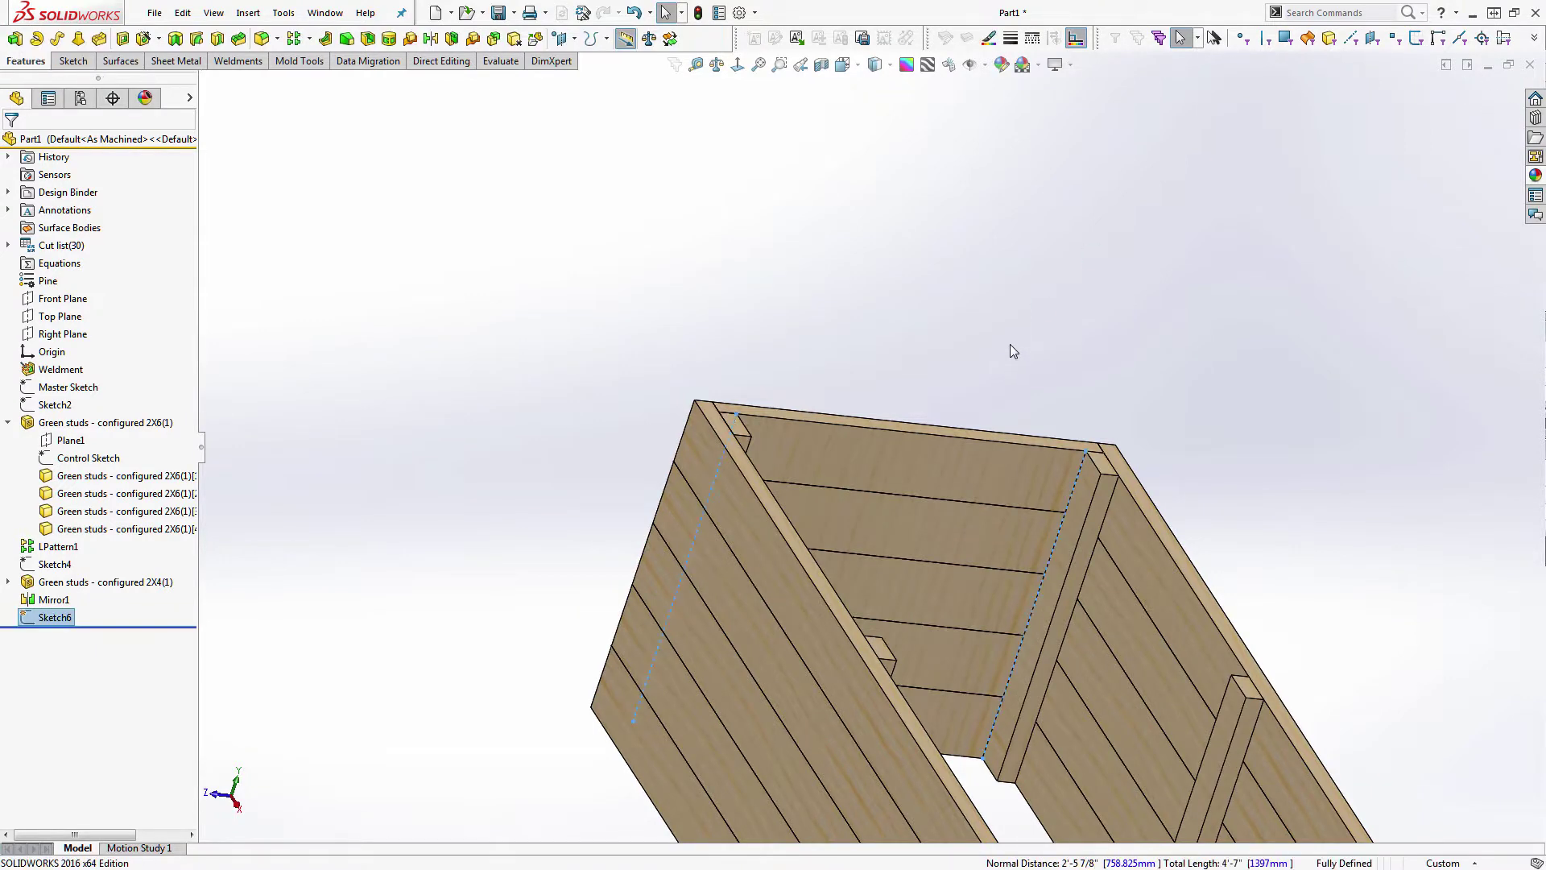
- Start a structural member with the 2X4 Green Studs - Configured profile along one of the end wall's vertical corner lines in Sketch6
{"action": "mouse_move", "coordinate": [1012, 355]}
{"action": "middle_mouse_down"}
{"action": "mouse_move", "coordinate": [968, 376]}
{"action": "mouse_move", "coordinate": [877, 370]}
{"action": "mouse_move", "coordinate": [949, 447]}
{"action": "middle_mouse_up"}
{"action": "scroll", "coordinate": [705, 630], "scroll_direction": "down", "scroll_amount": 2}
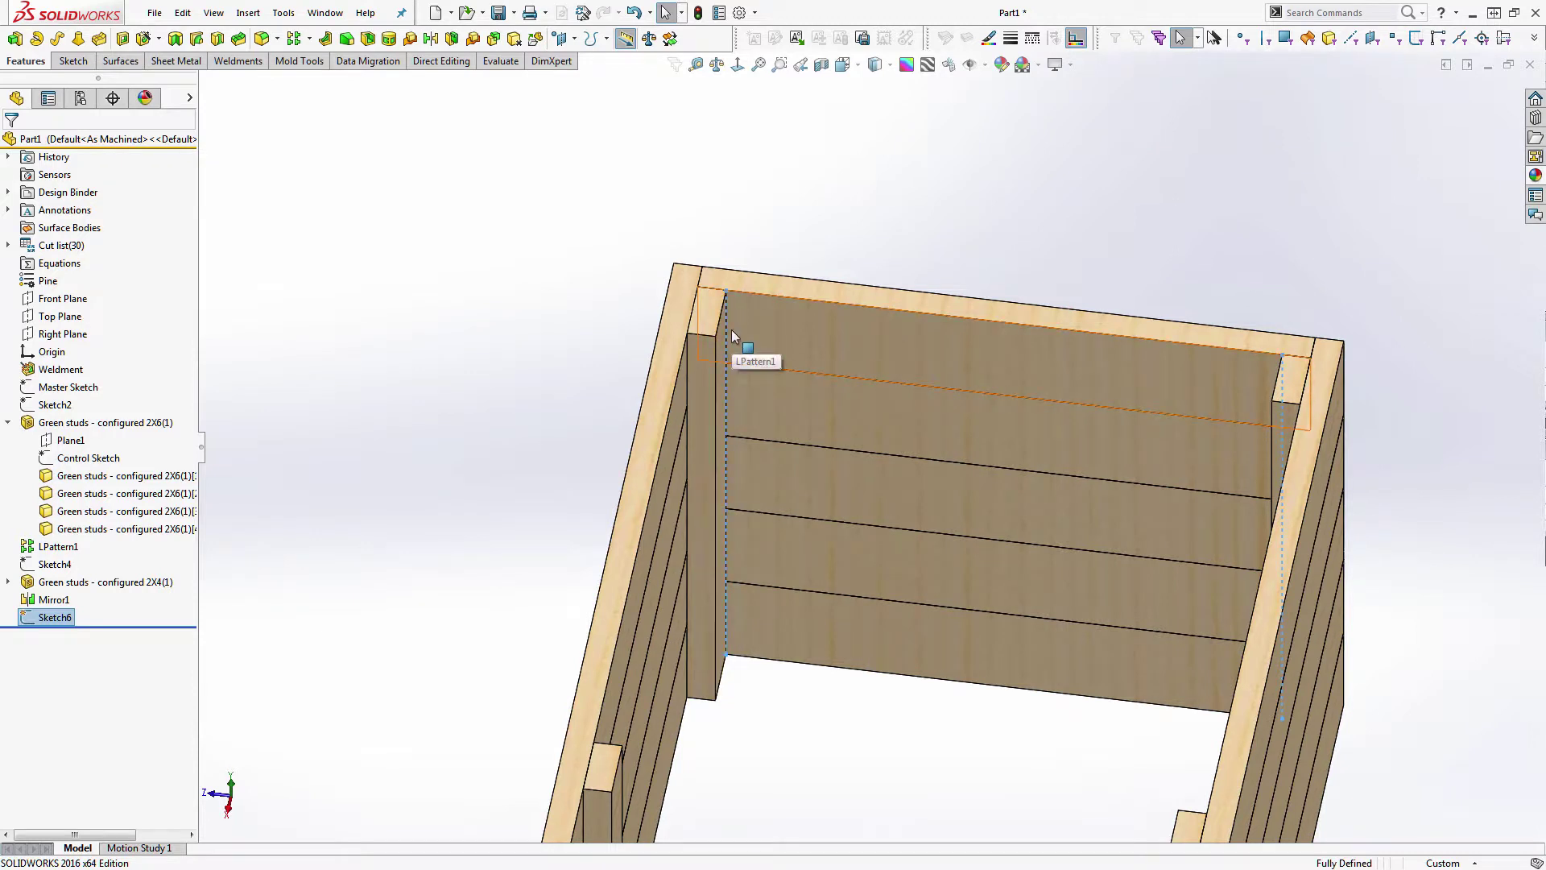
{"action": "left_click", "coordinate": [509, 492]}
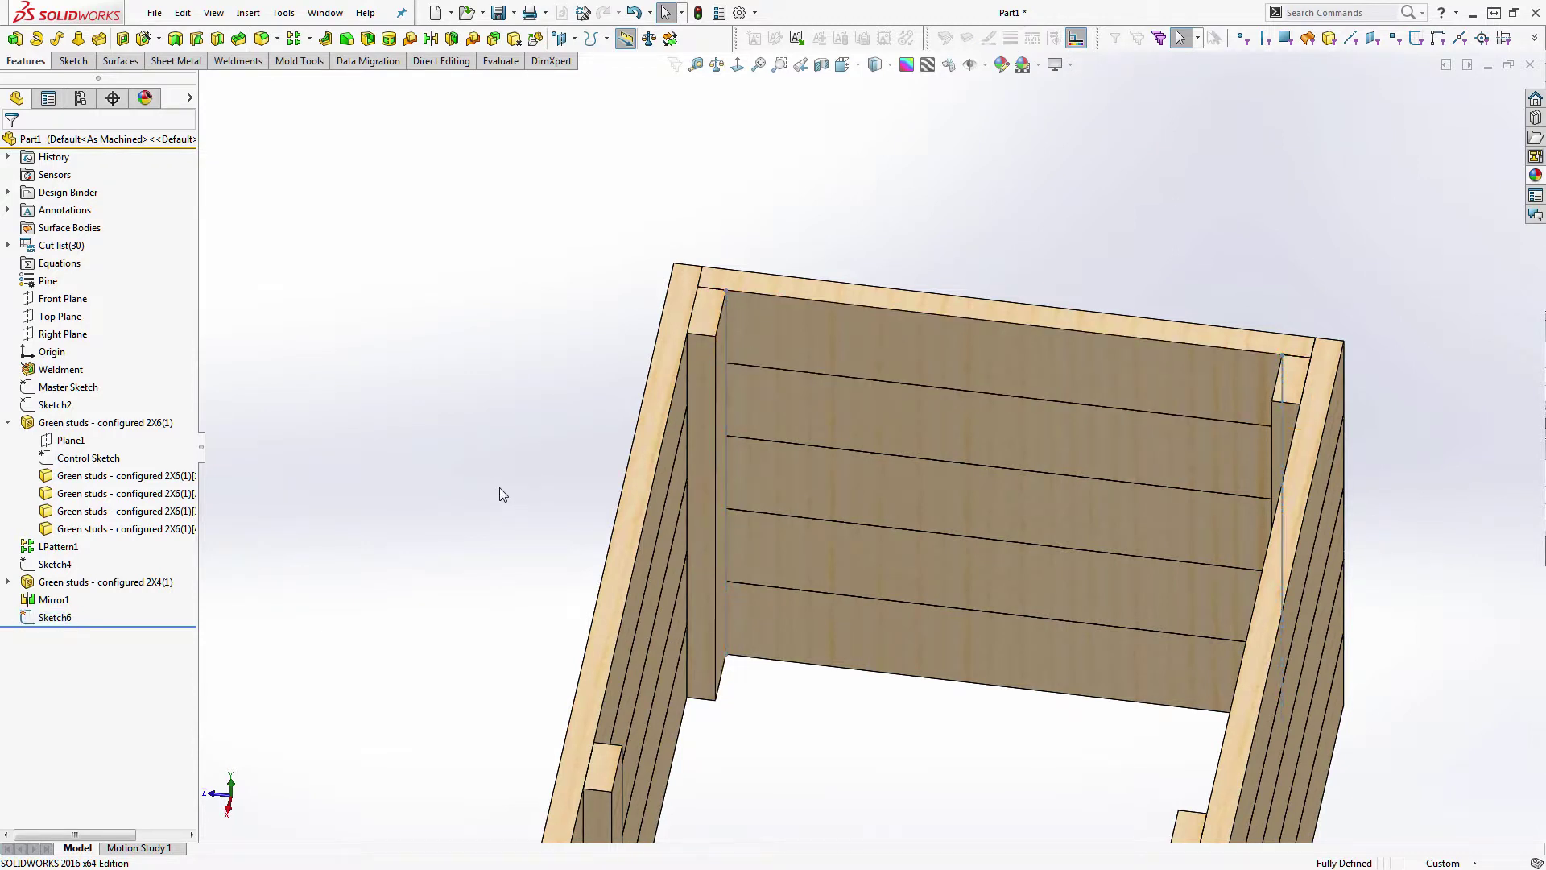
{"action": "left_click", "coordinate": [65, 617]}
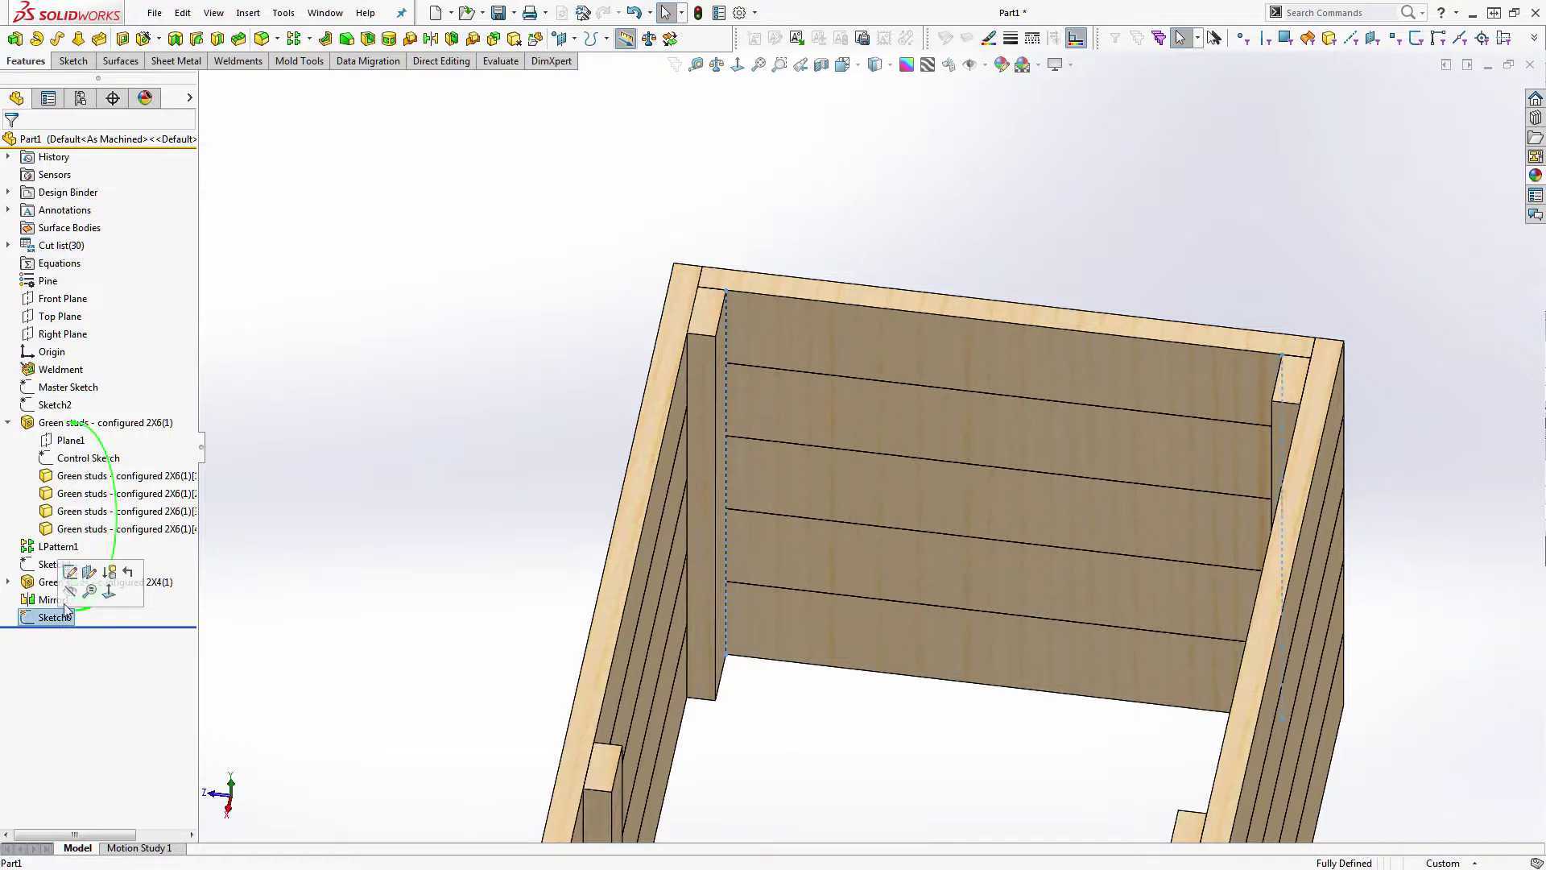
{"action": "left_click", "coordinate": [226, 62]}
{"action": "left_click", "coordinate": [60, 42]}
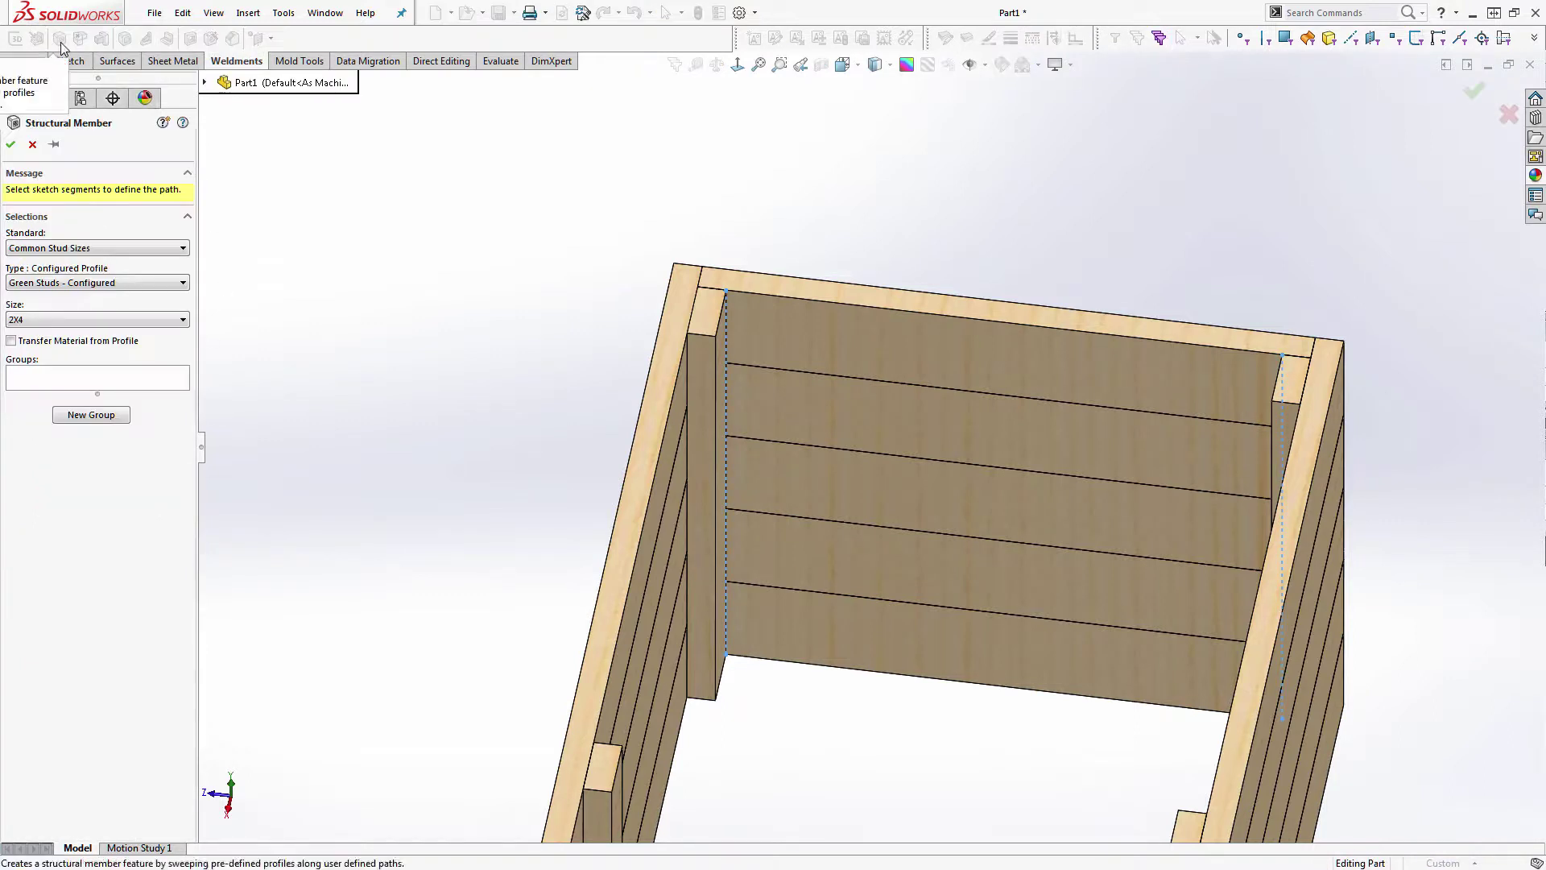
{"action": "left_click", "coordinate": [98, 380]}
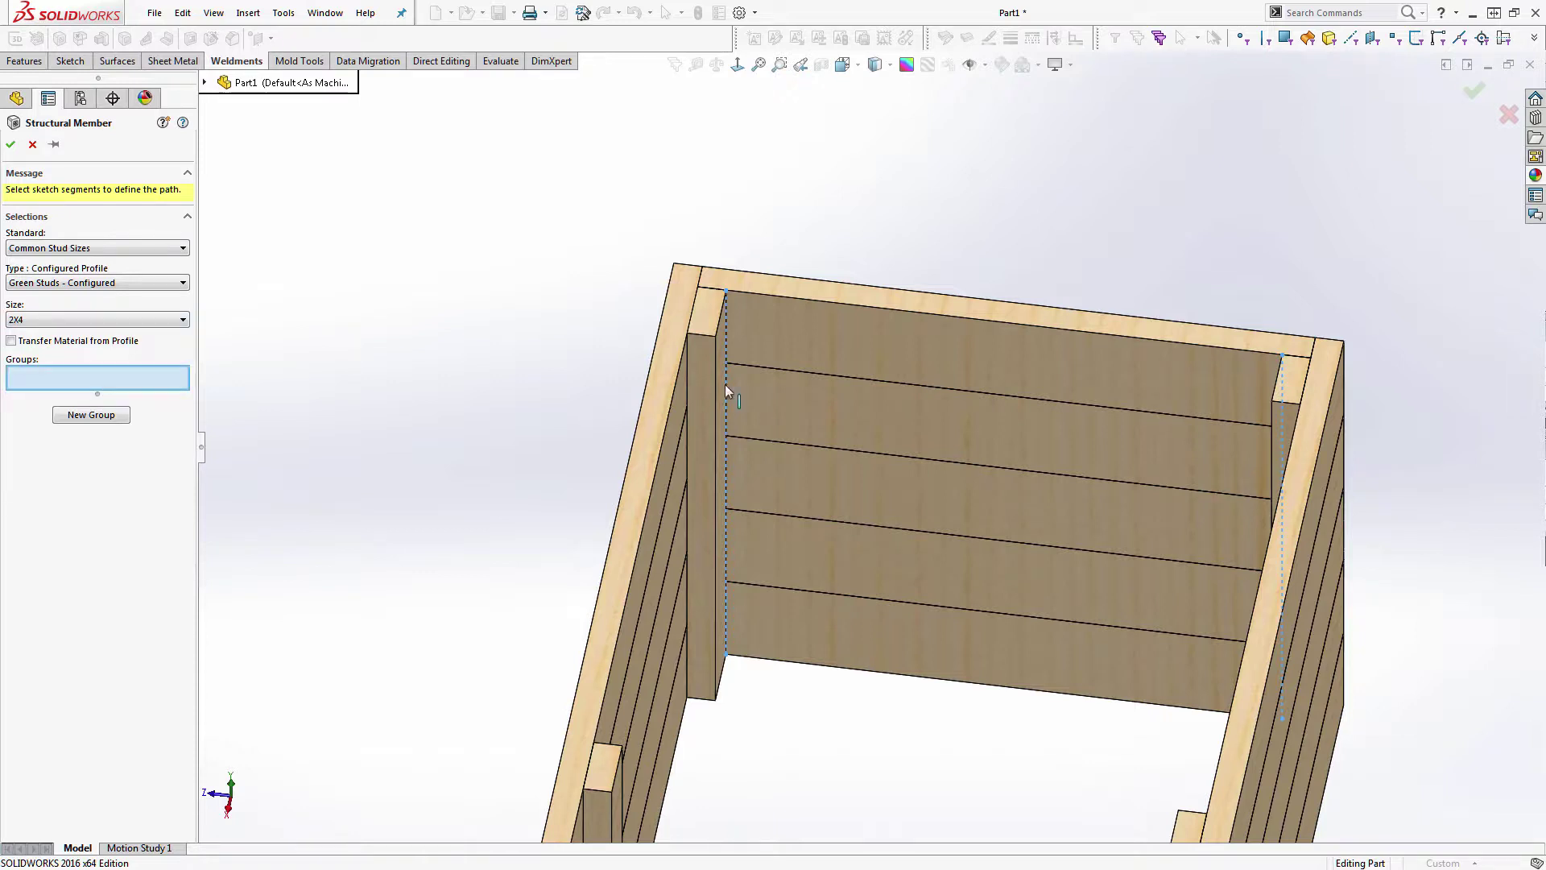
{"action": "left_click", "coordinate": [727, 356]}
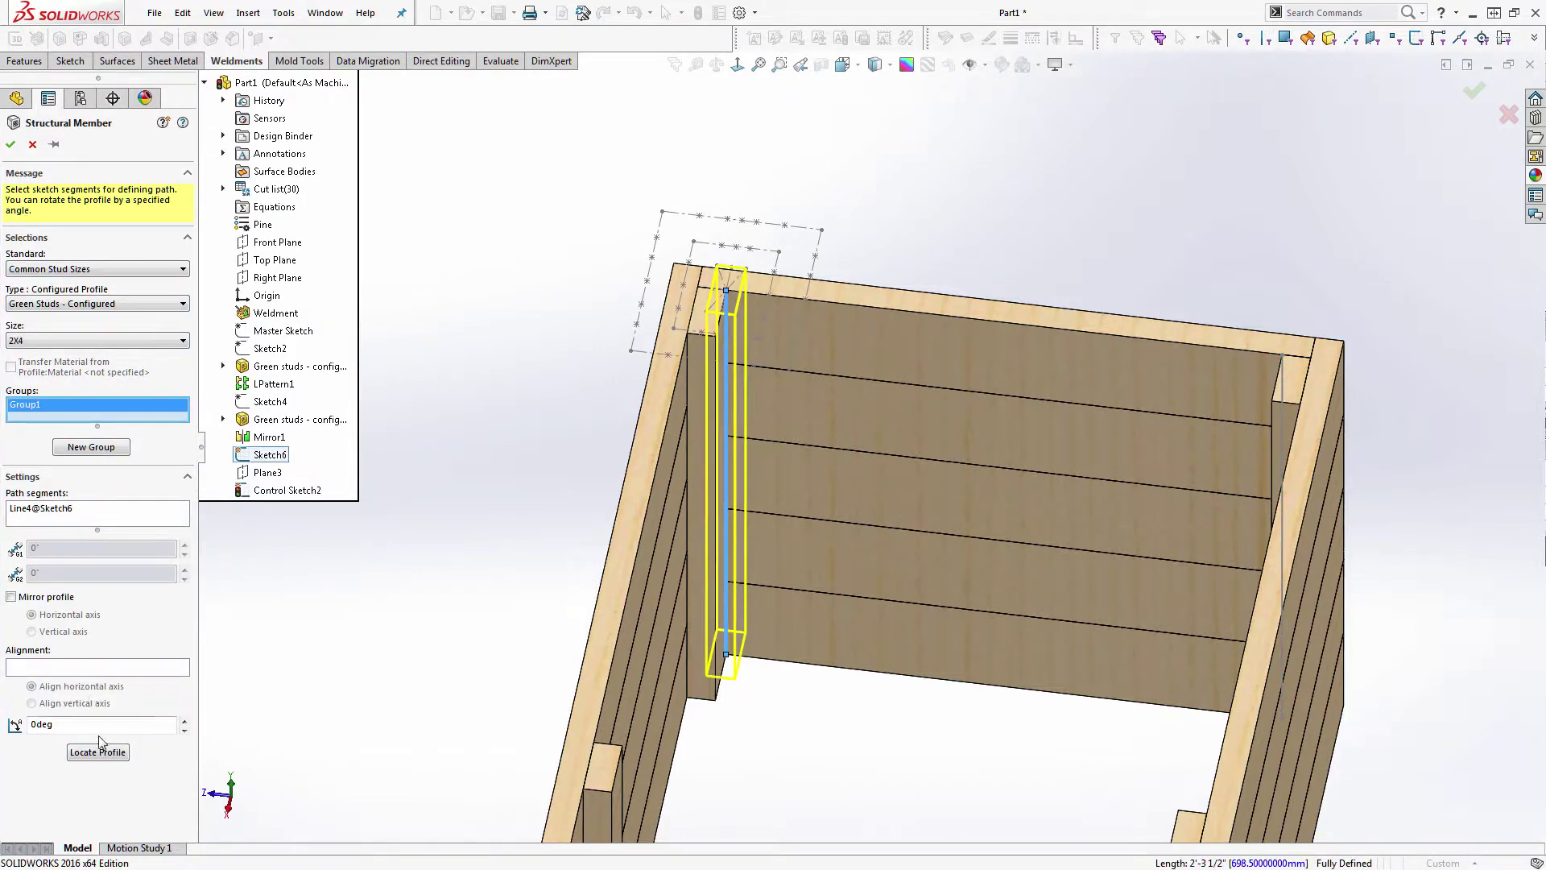
- Rotate the stud profile 90 degrees and locate its corner on the path so it sits inside against the end wall and corner stud
{"action": "left_click", "coordinate": [83, 722]}
{"action": "type", "text": "90"}
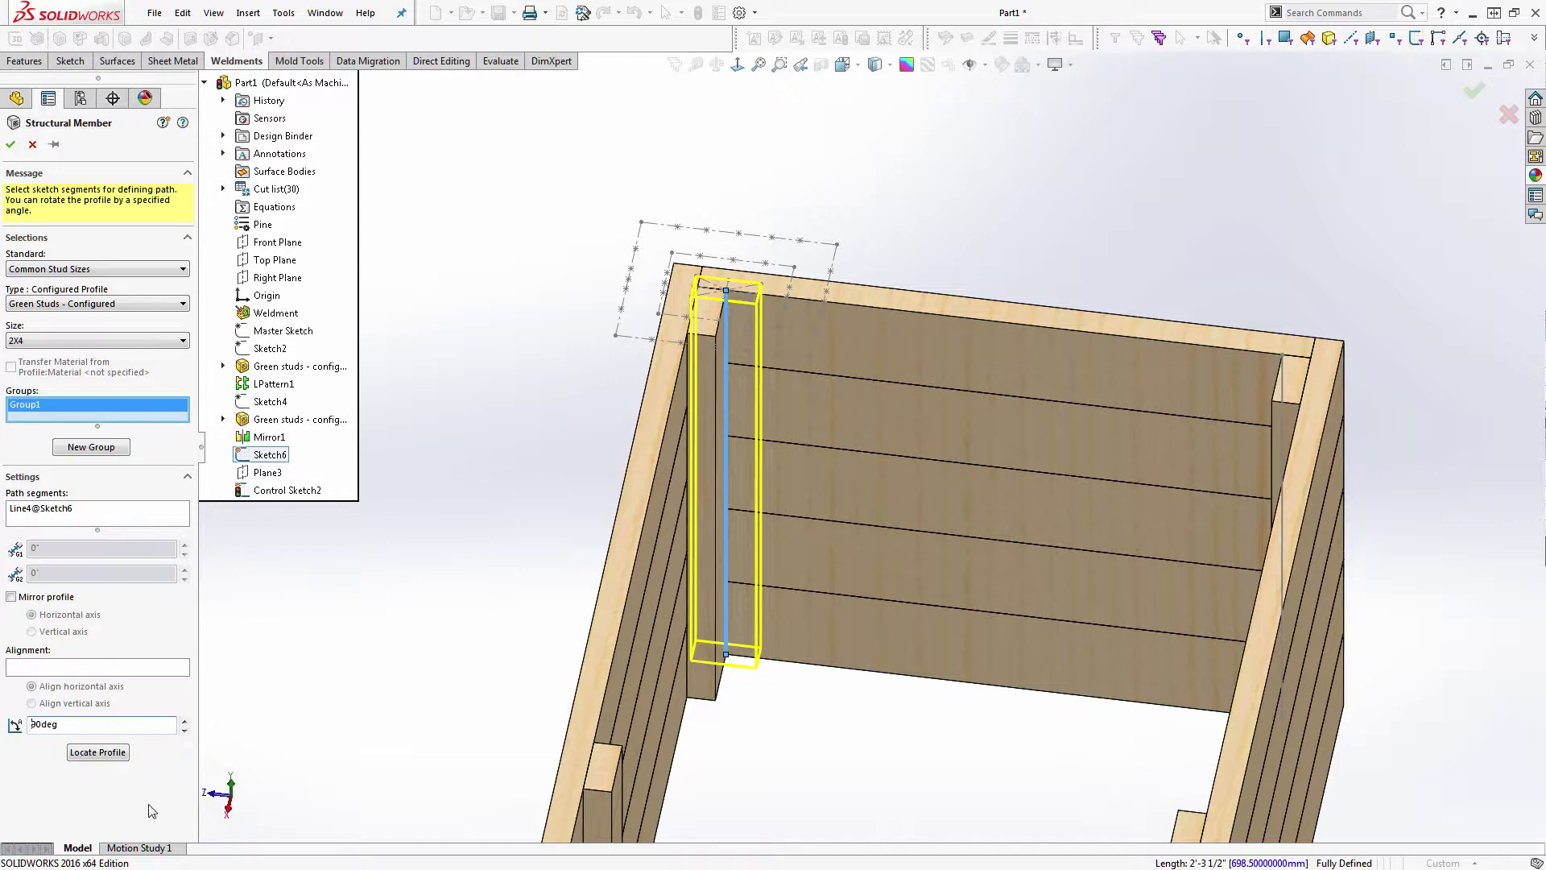
{"action": "left_click", "coordinate": [81, 755]}
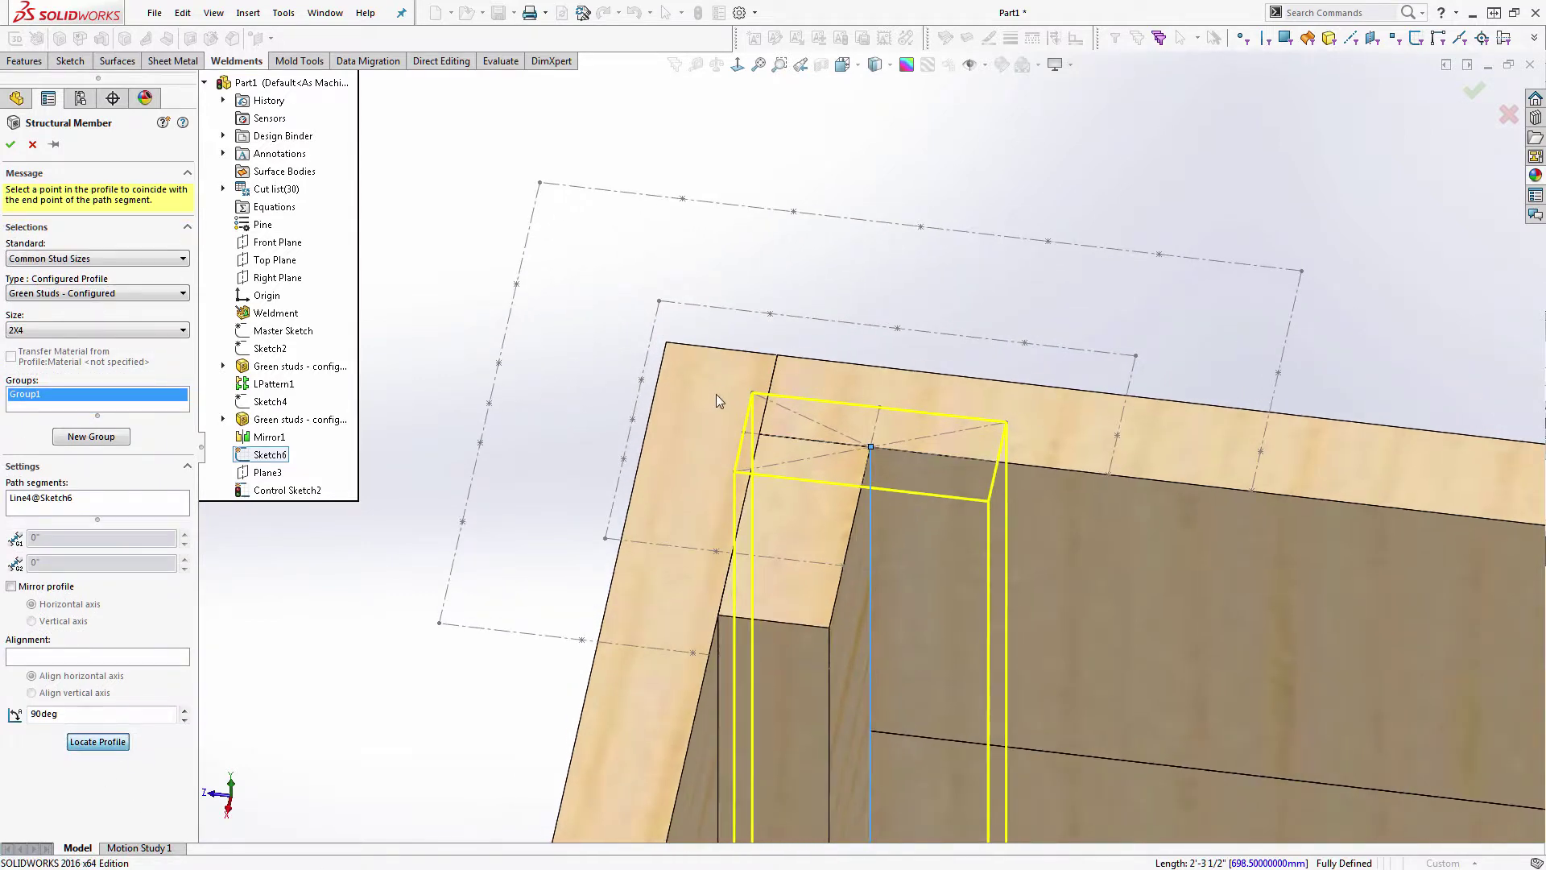
{"action": "left_click", "coordinate": [752, 392]}
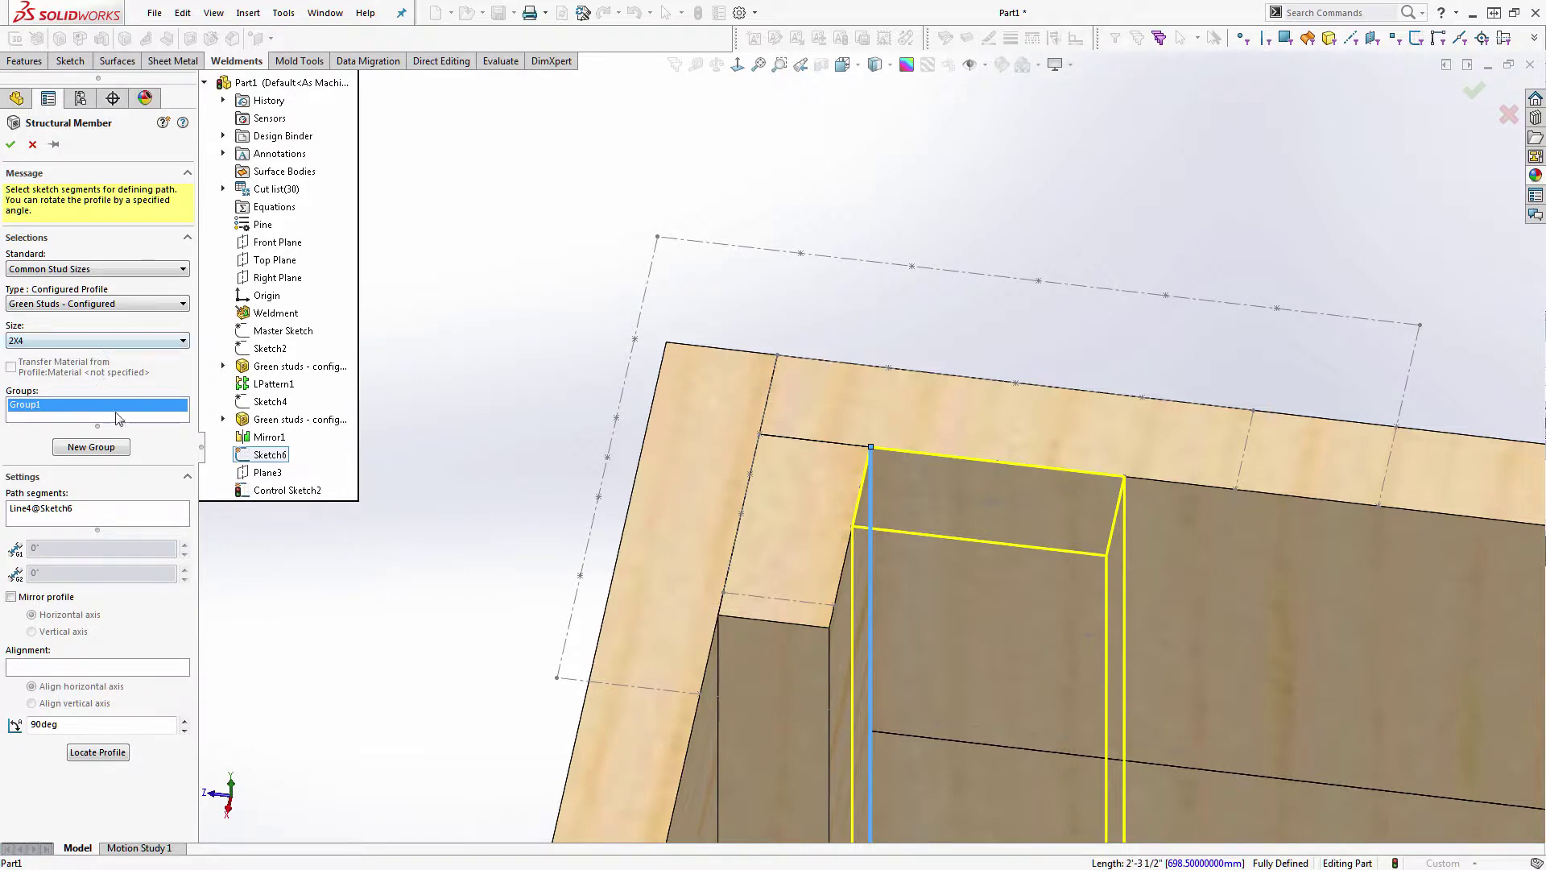
- Add a second group to the structural member using the vertical sketch line at the end wall's opposite corner
{"action": "left_click", "coordinate": [91, 446]}
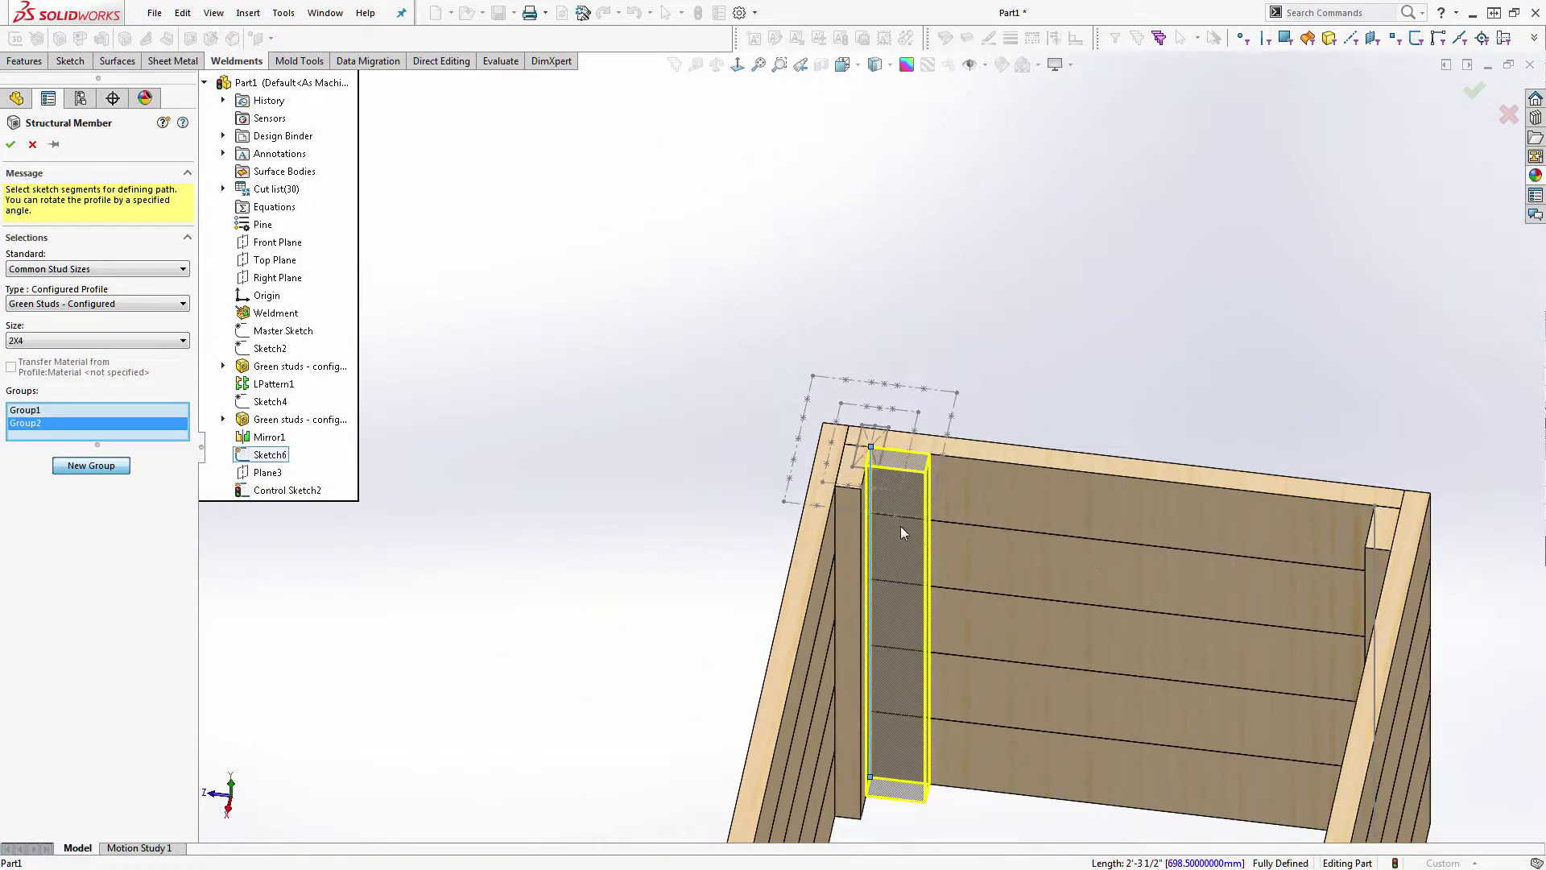
{"action": "scroll", "coordinate": [902, 527], "scroll_direction": "up", "scroll_amount": 3}
{"action": "middle_click_drag", "start_coordinate": [977, 459], "coordinate": [1086, 504]}
{"action": "scroll", "coordinate": [1086, 504], "scroll_direction": "down", "scroll_amount": 5}
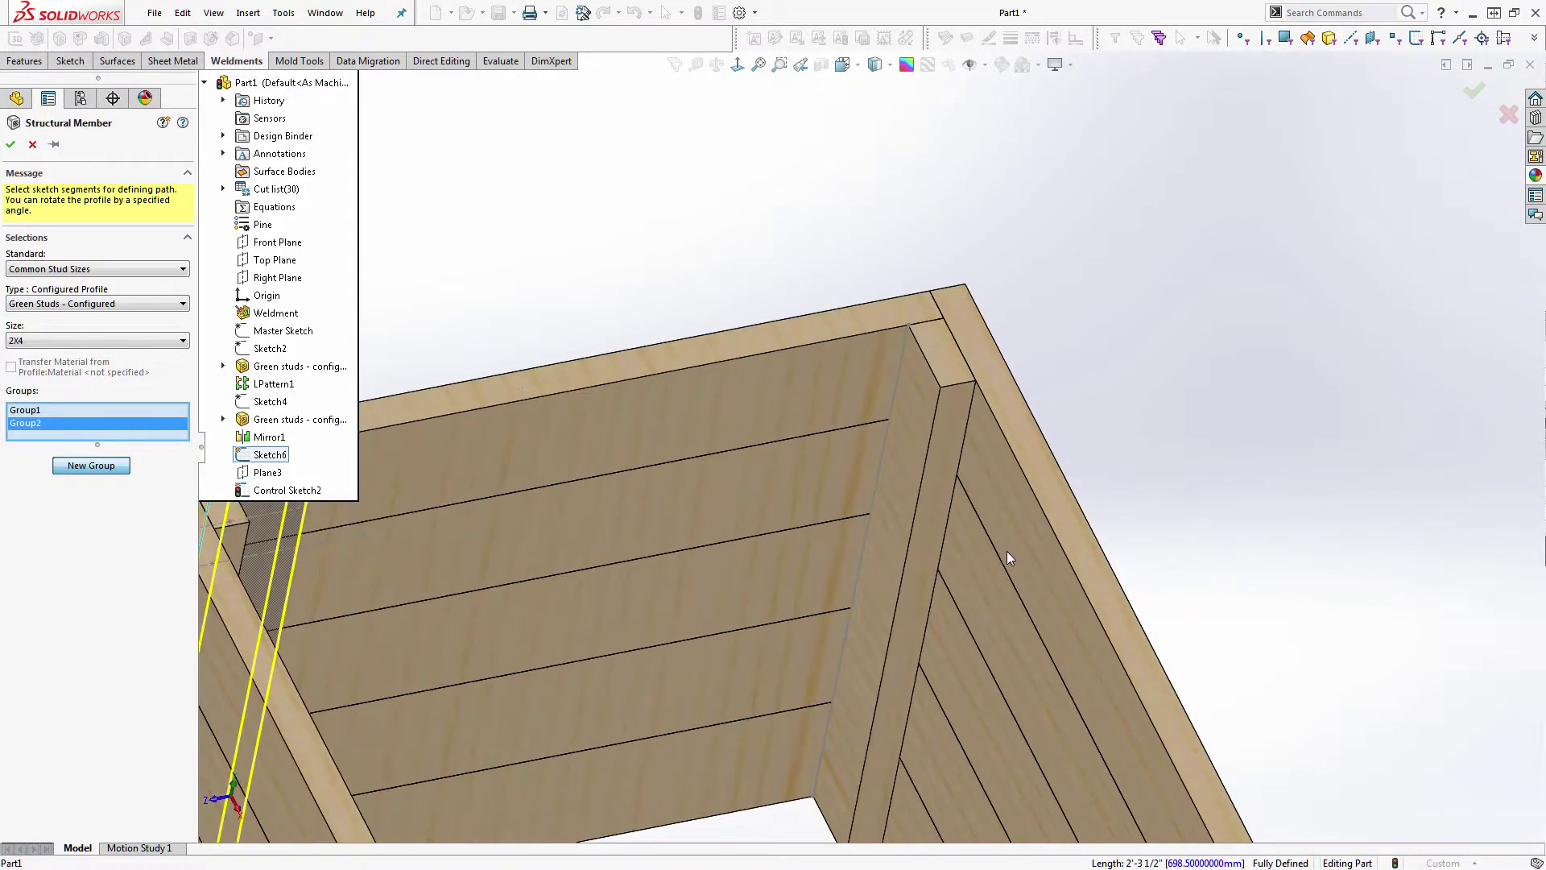
{"action": "left_click", "coordinate": [819, 761]}
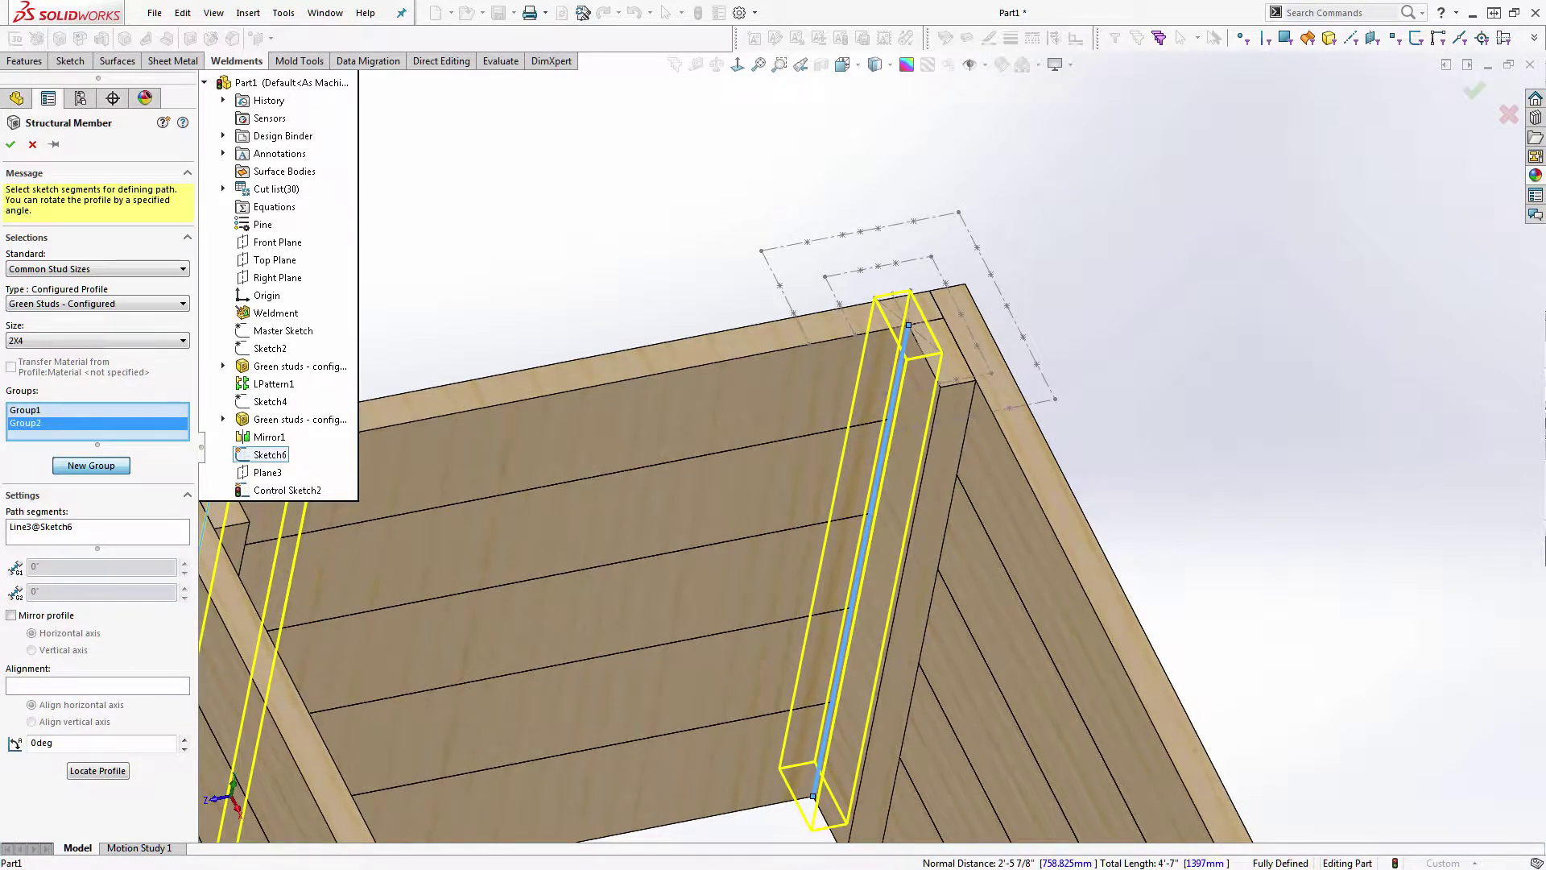
- Rotate the second group's profile 90 degrees and locate its corner on the path so the stud lies inside against the end wall
{"action": "double_click", "coordinate": [68, 743]}
{"action": "type", "text": "90"}
{"action": "key", "text": "Return"}
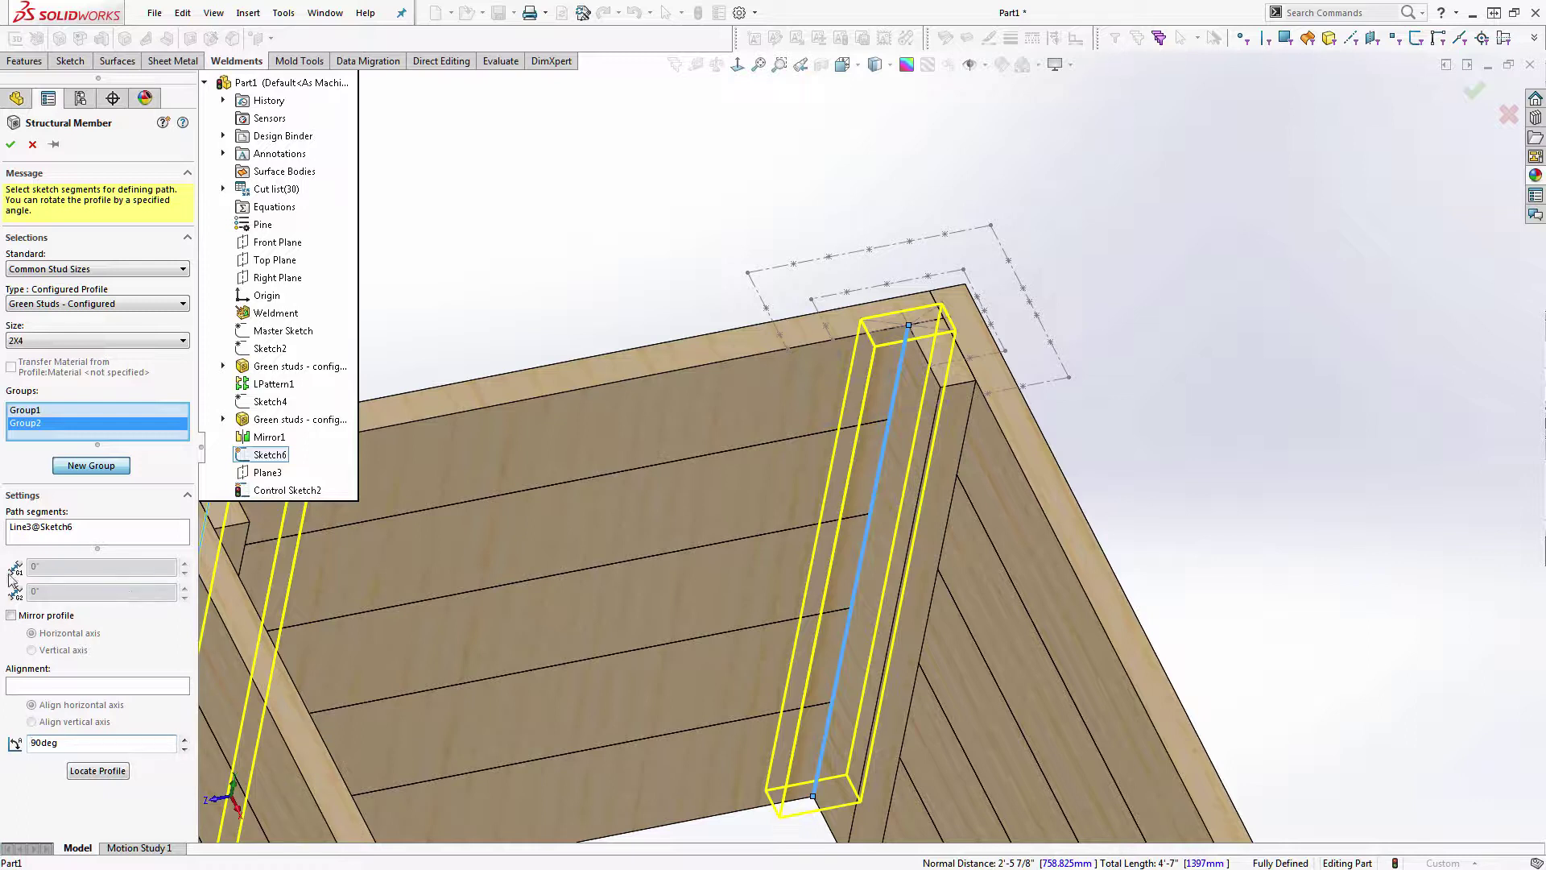
{"action": "left_click", "coordinate": [118, 771]}
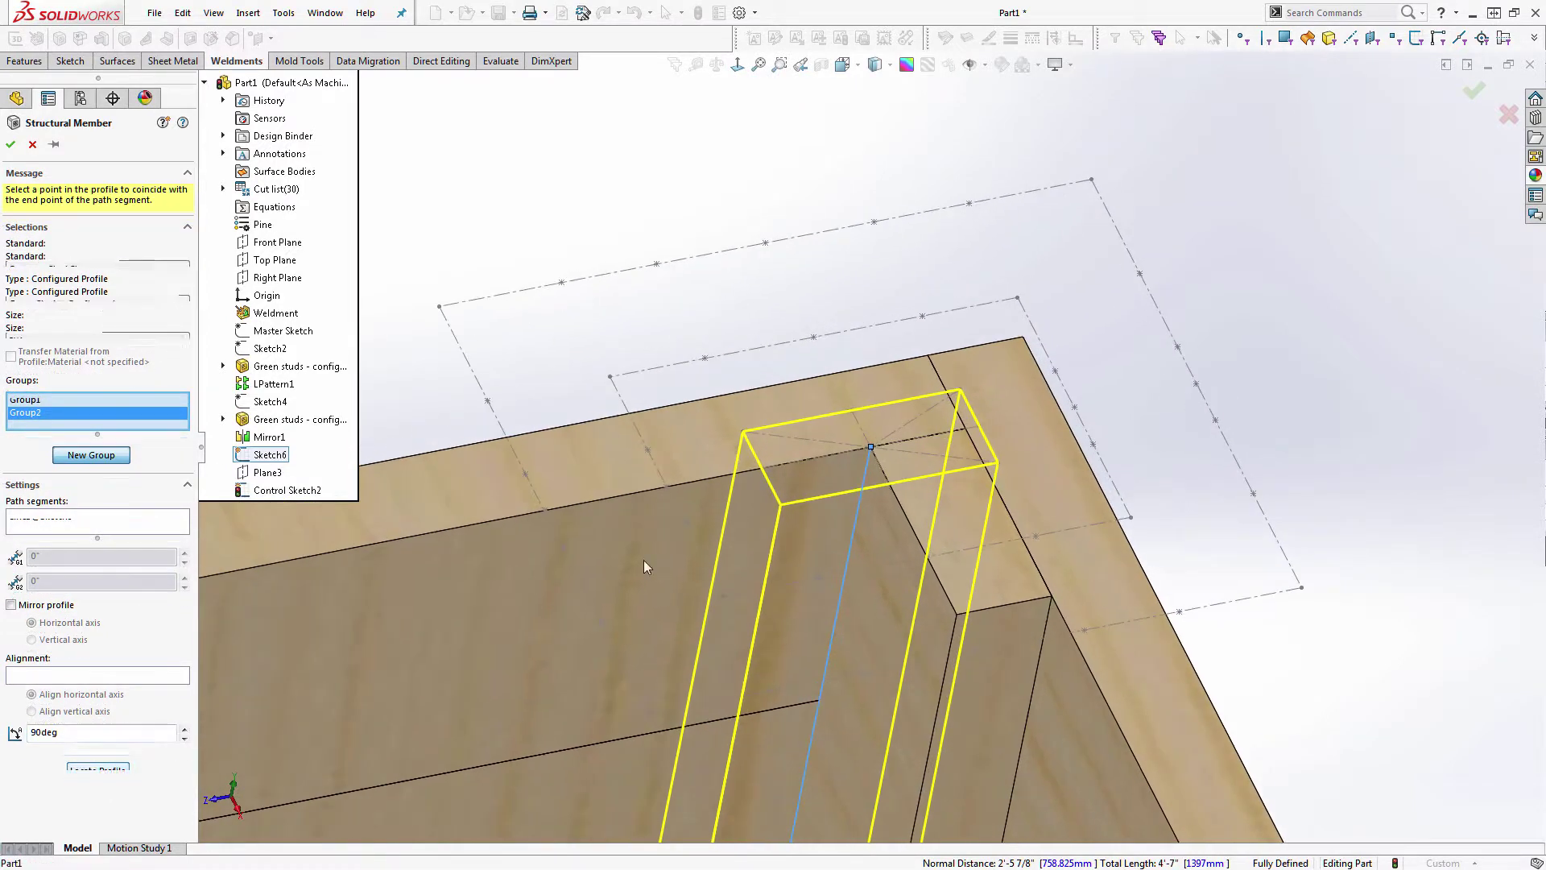
{"action": "left_click", "coordinate": [961, 389]}
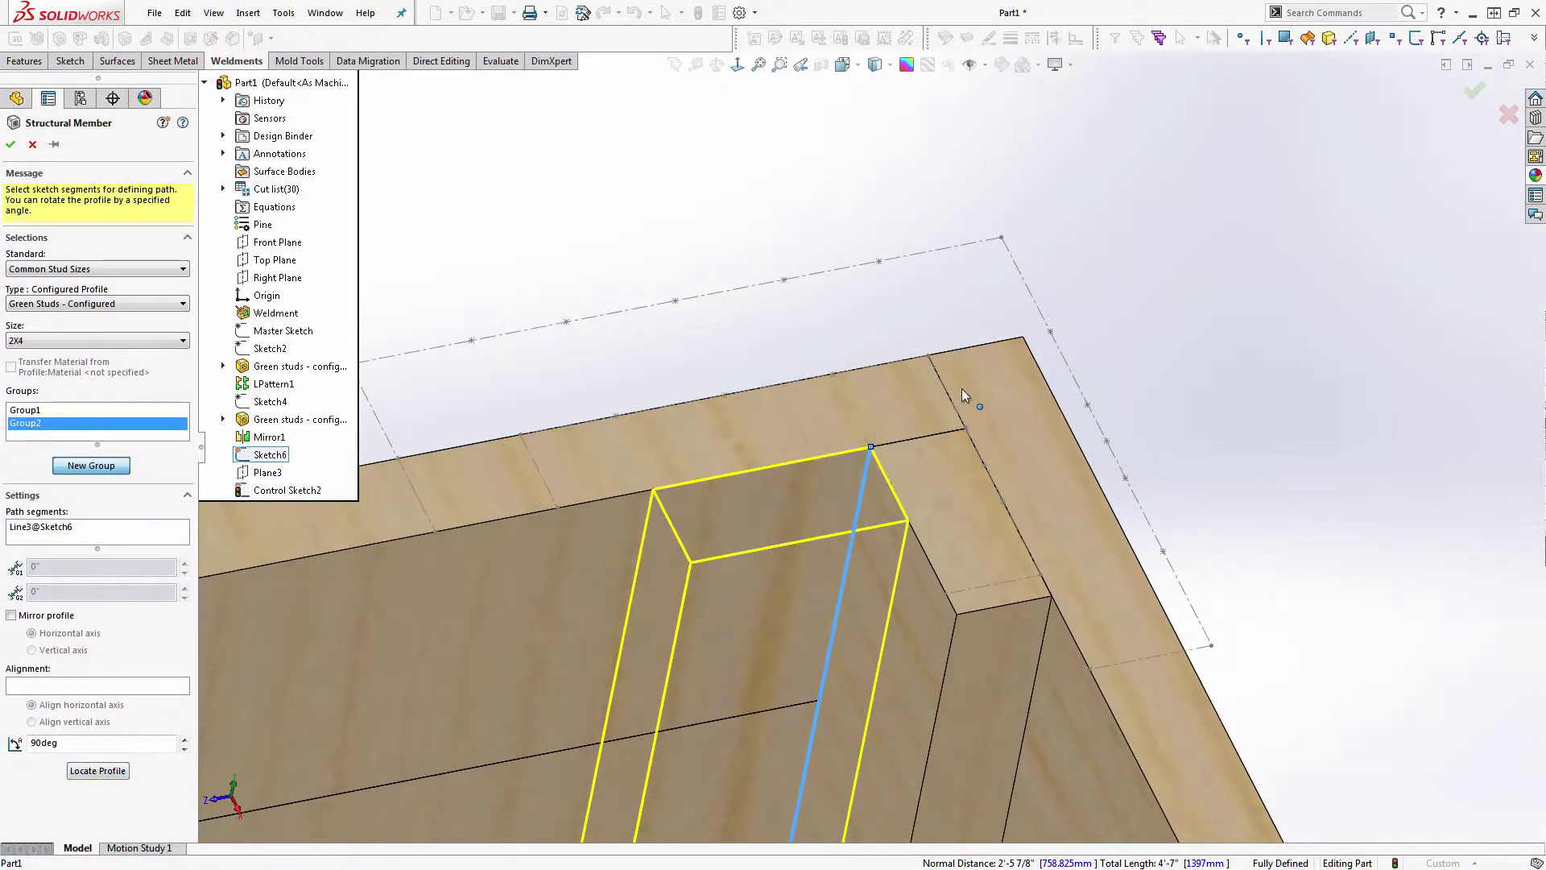
- Accept the two-group 2X4 structural member and hide Sketch6
{"action": "scroll", "coordinate": [848, 539], "scroll_direction": "up", "scroll_amount": 7}
{"action": "scroll", "coordinate": [799, 603], "scroll_direction": "down", "scroll_amount": 3}
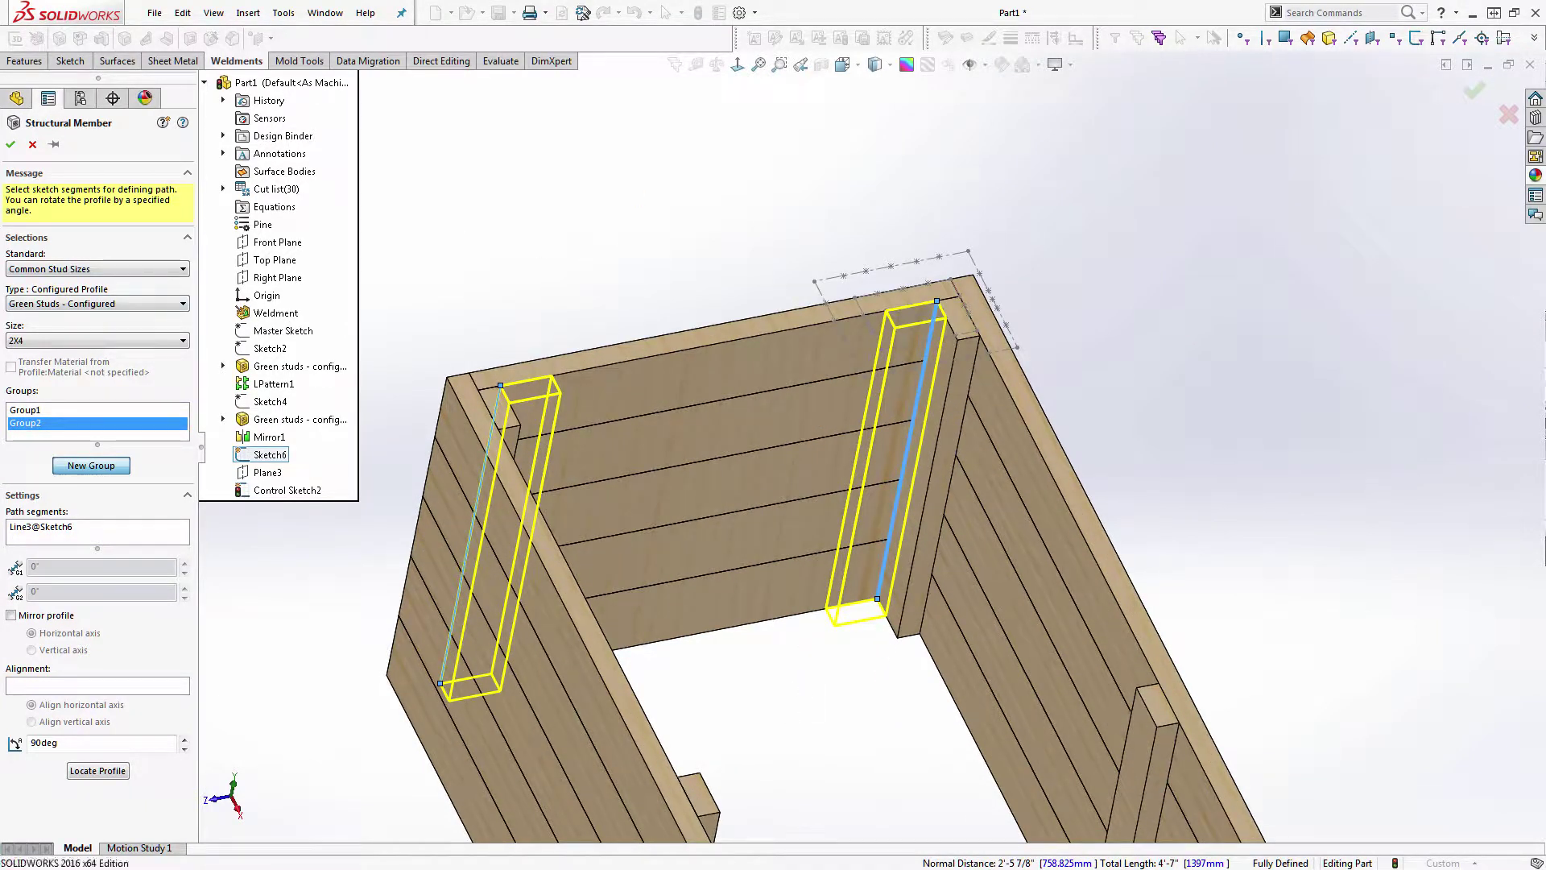
{"action": "left_click", "coordinate": [1478, 90]}
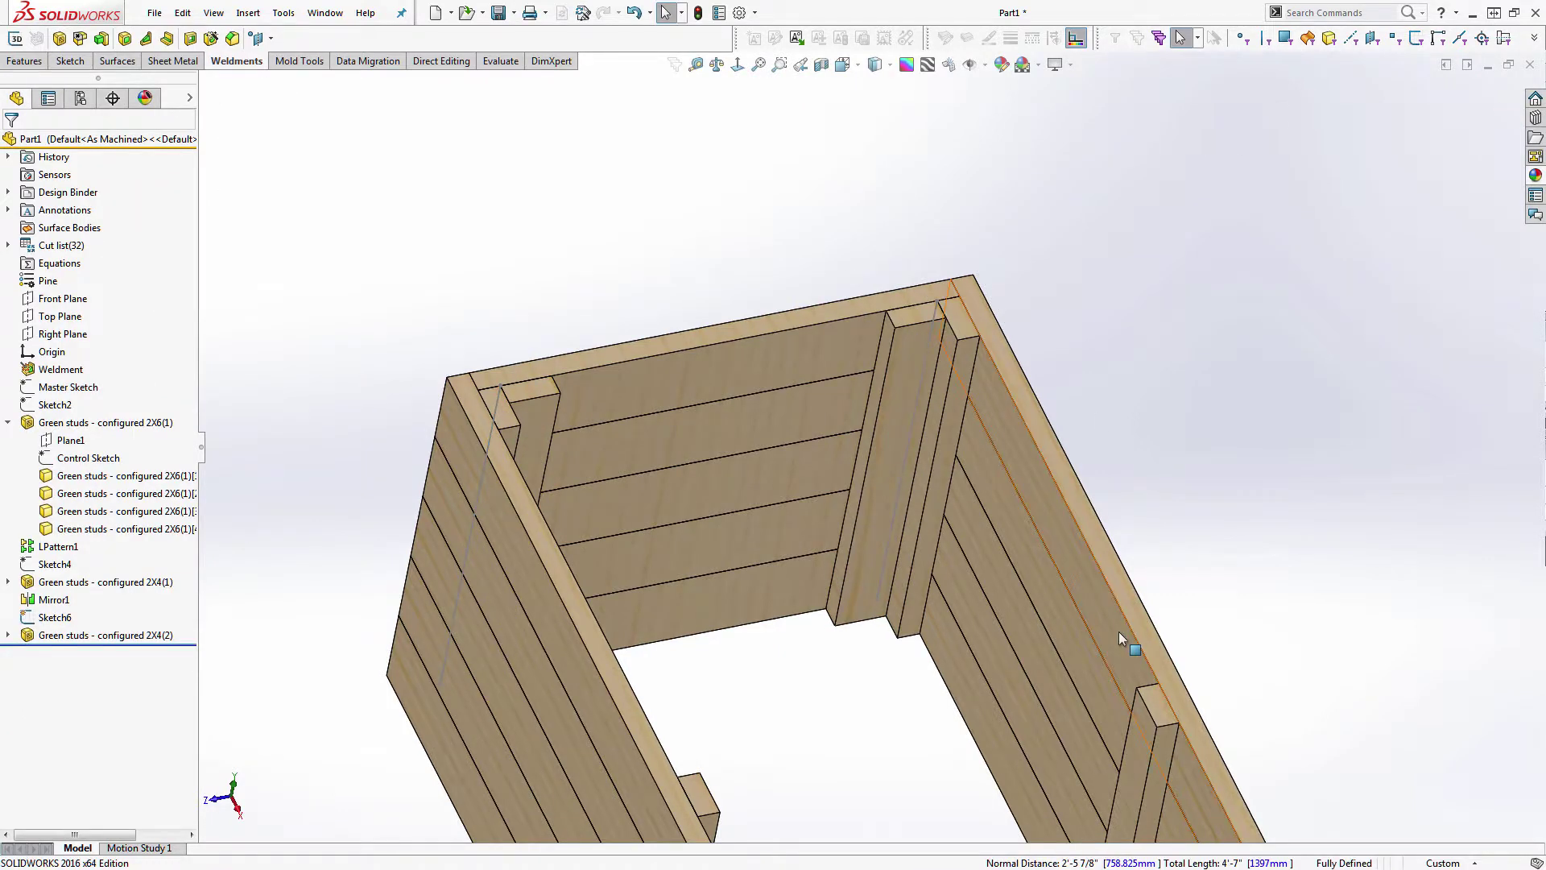
{"action": "left_click", "coordinate": [64, 618]}
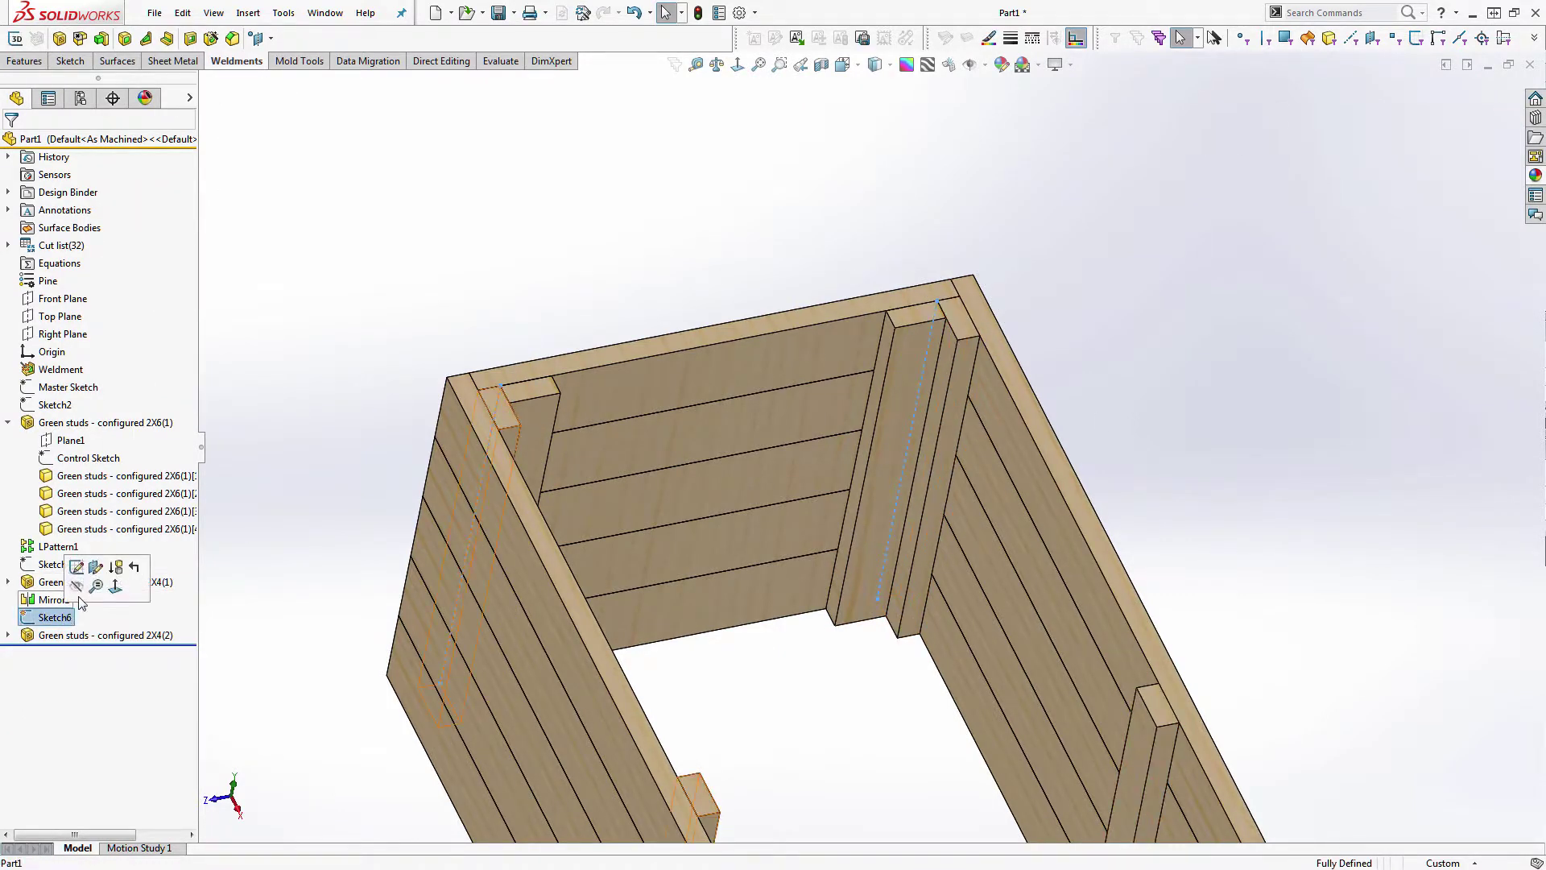
{"action": "left_click", "coordinate": [76, 587]}
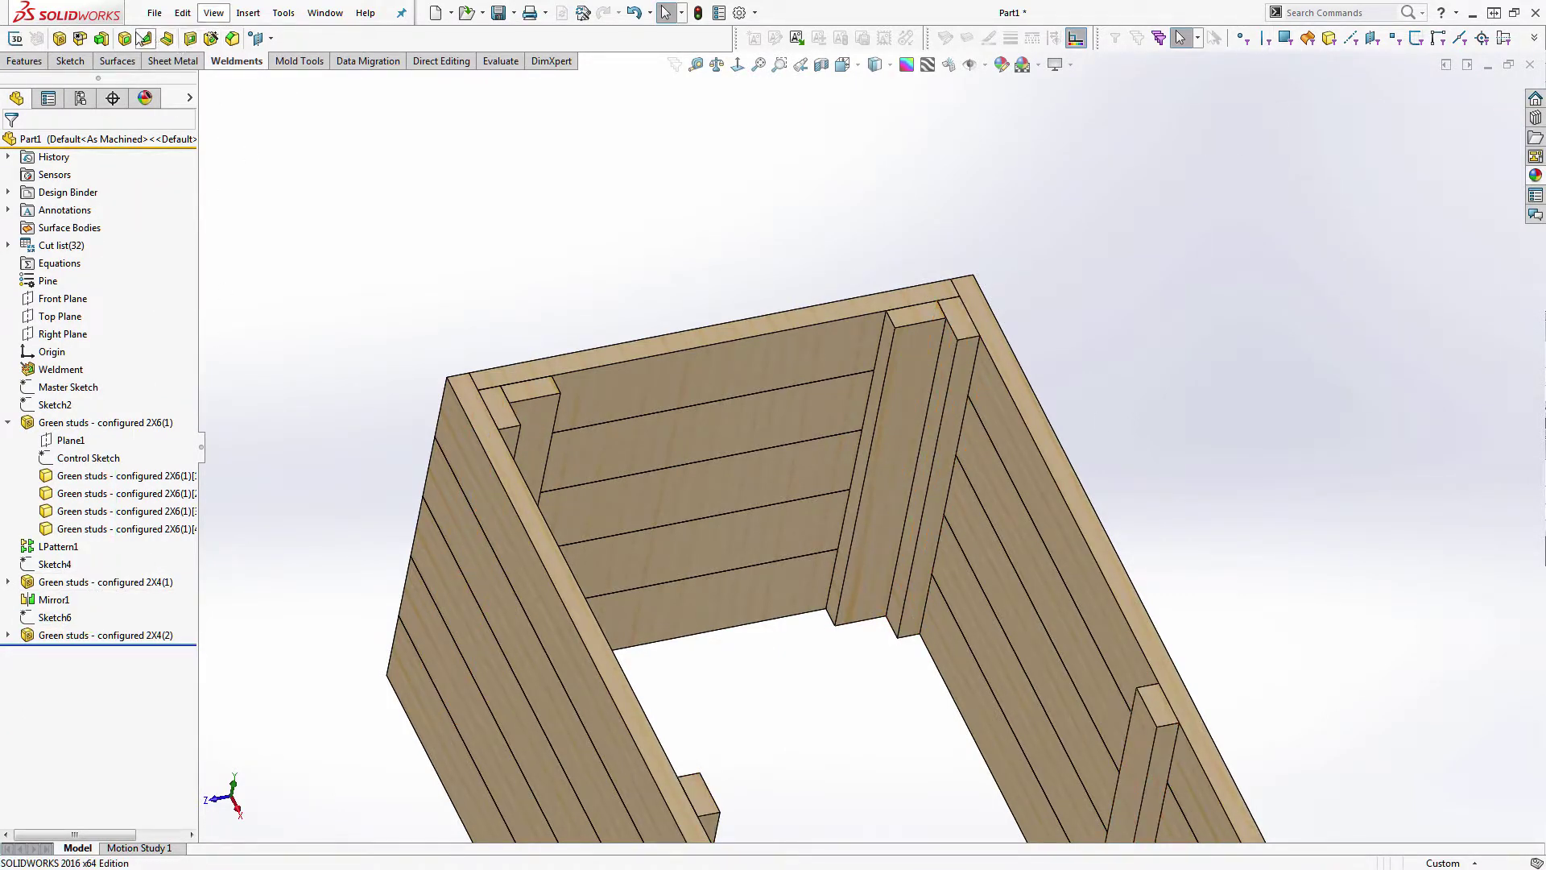
- Mirror the two new 2X4 end-wall stud bodies about the Right Plane to the opposite end wall
{"action": "left_click", "coordinate": [40, 57]}
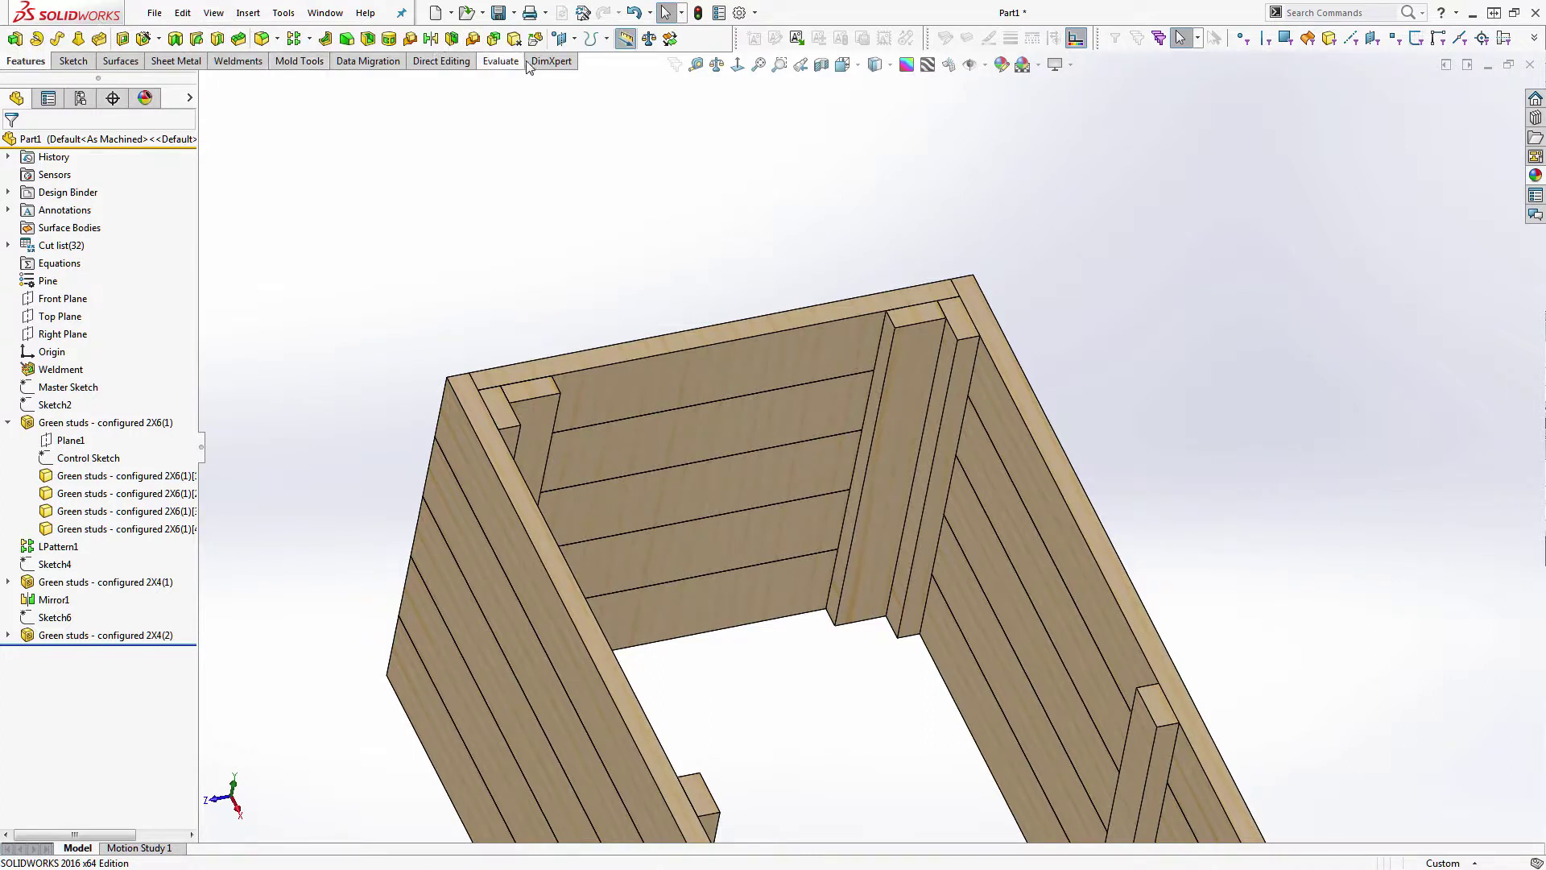
{"action": "left_click", "coordinate": [431, 39]}
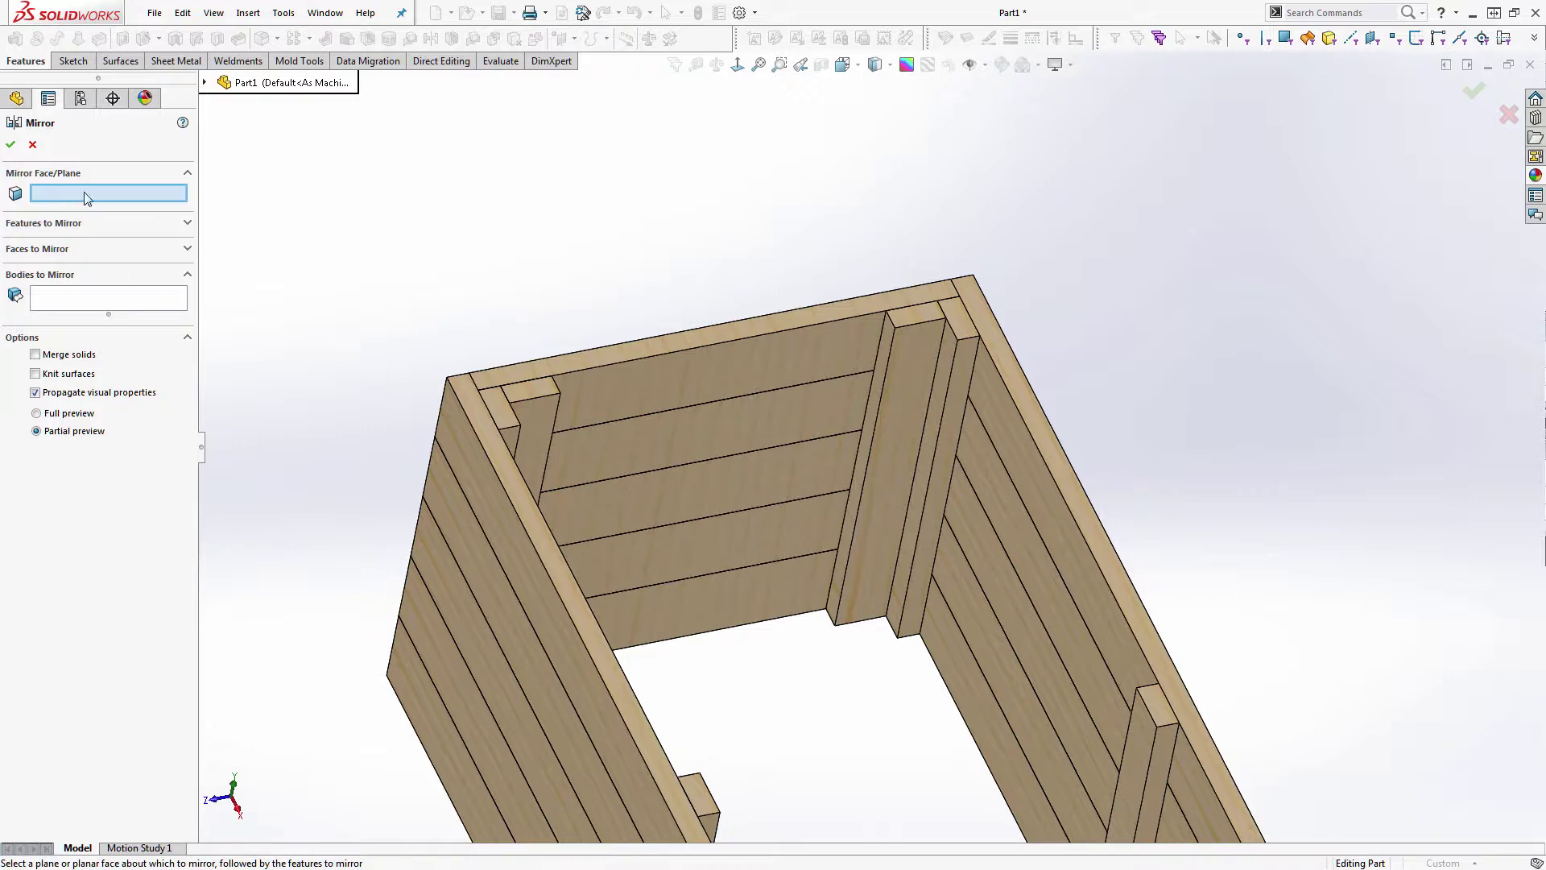
{"action": "left_click", "coordinate": [204, 83]}
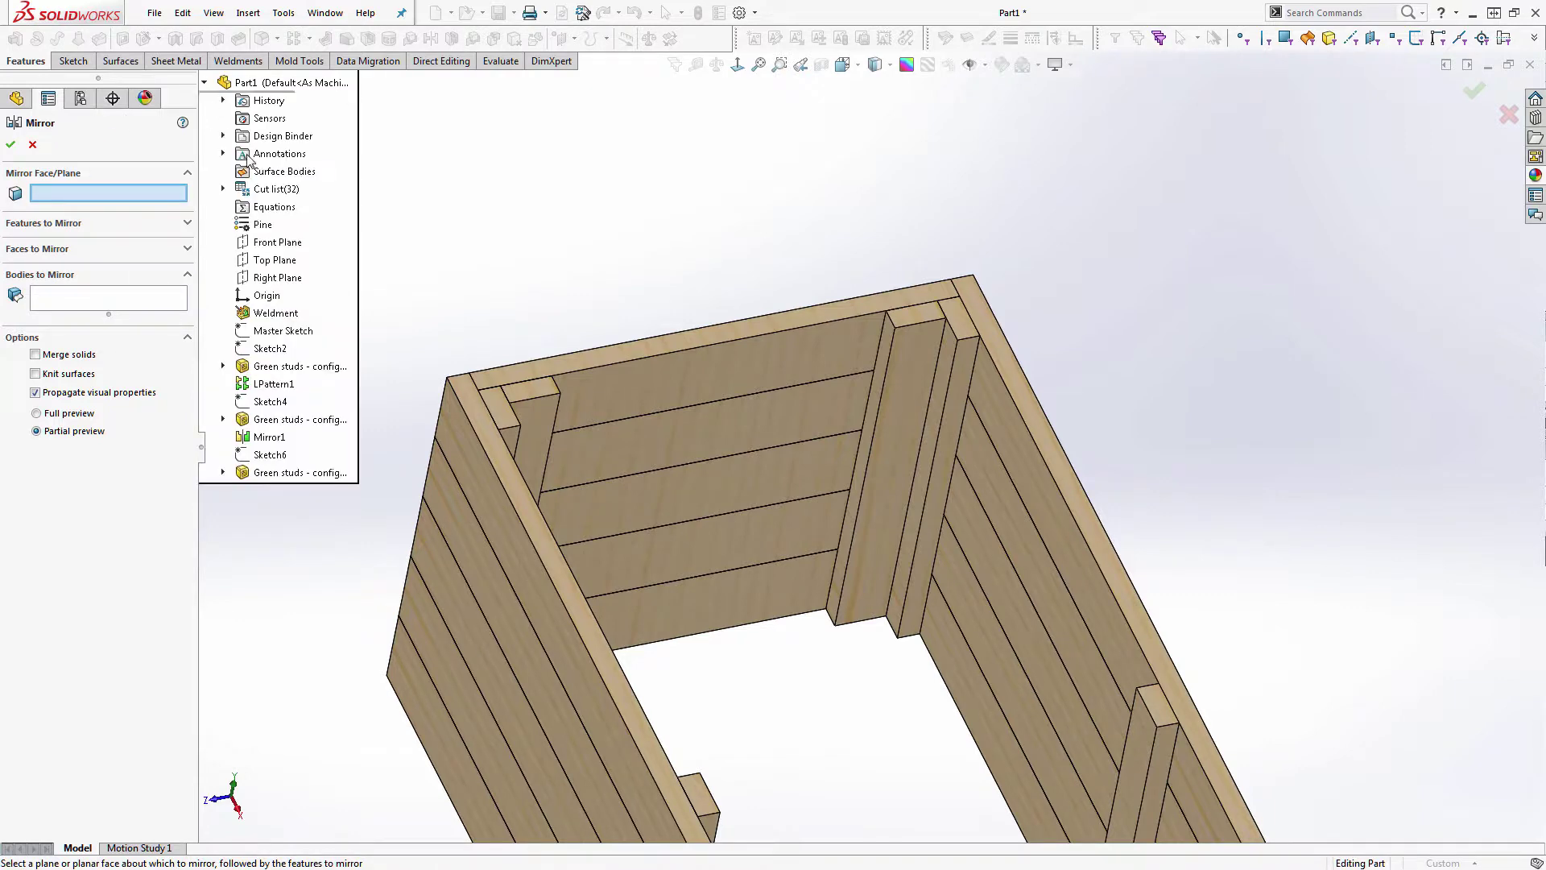
{"action": "left_click", "coordinate": [278, 278]}
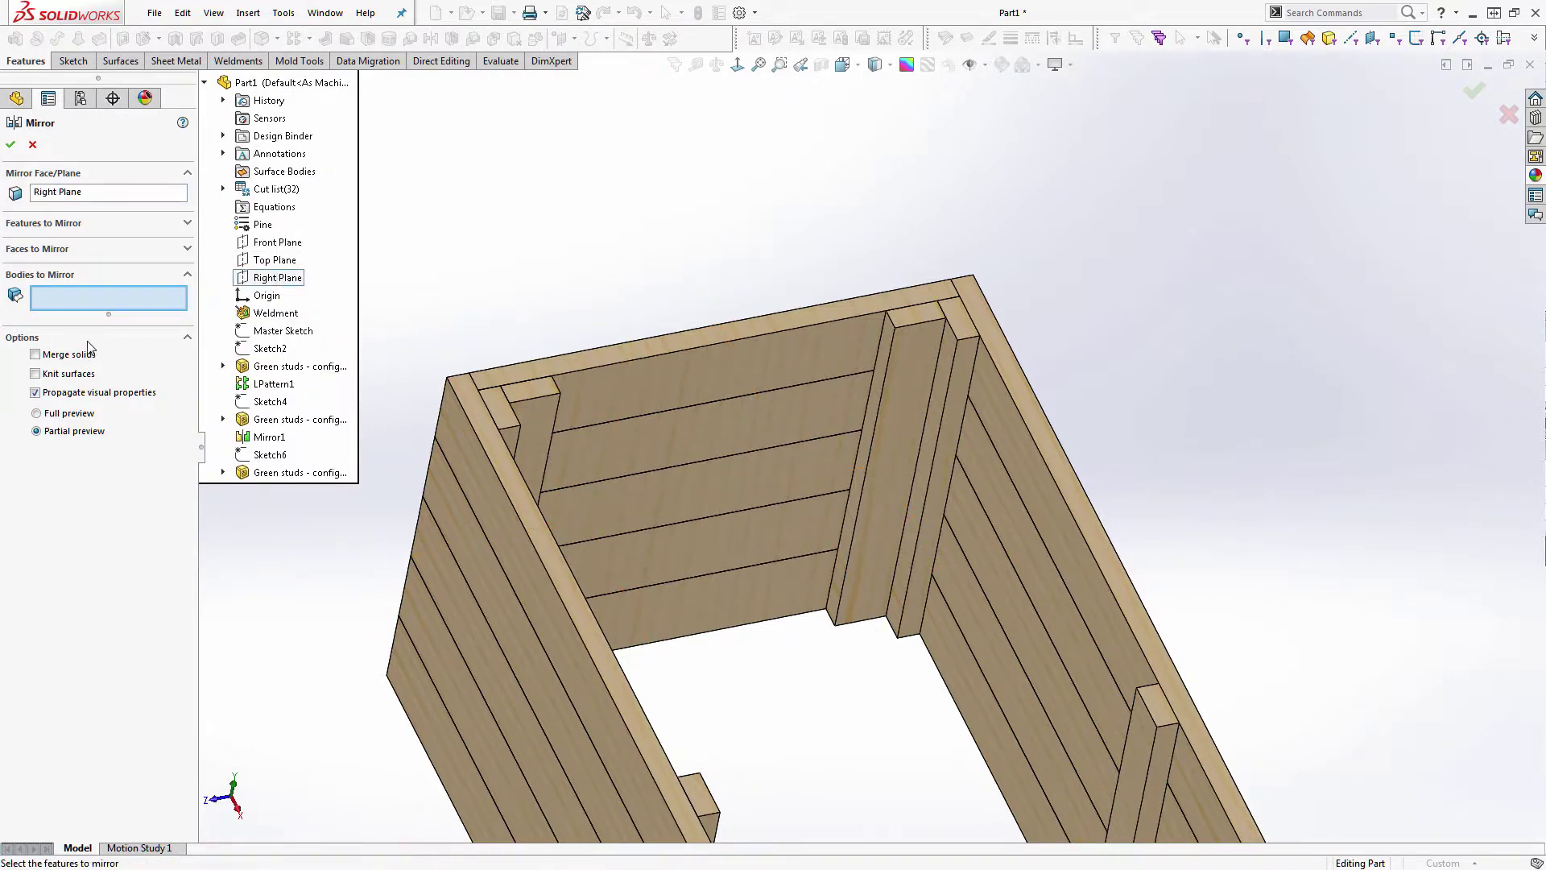
{"action": "left_click", "coordinate": [535, 403]}
{"action": "left_click", "coordinate": [905, 322]}
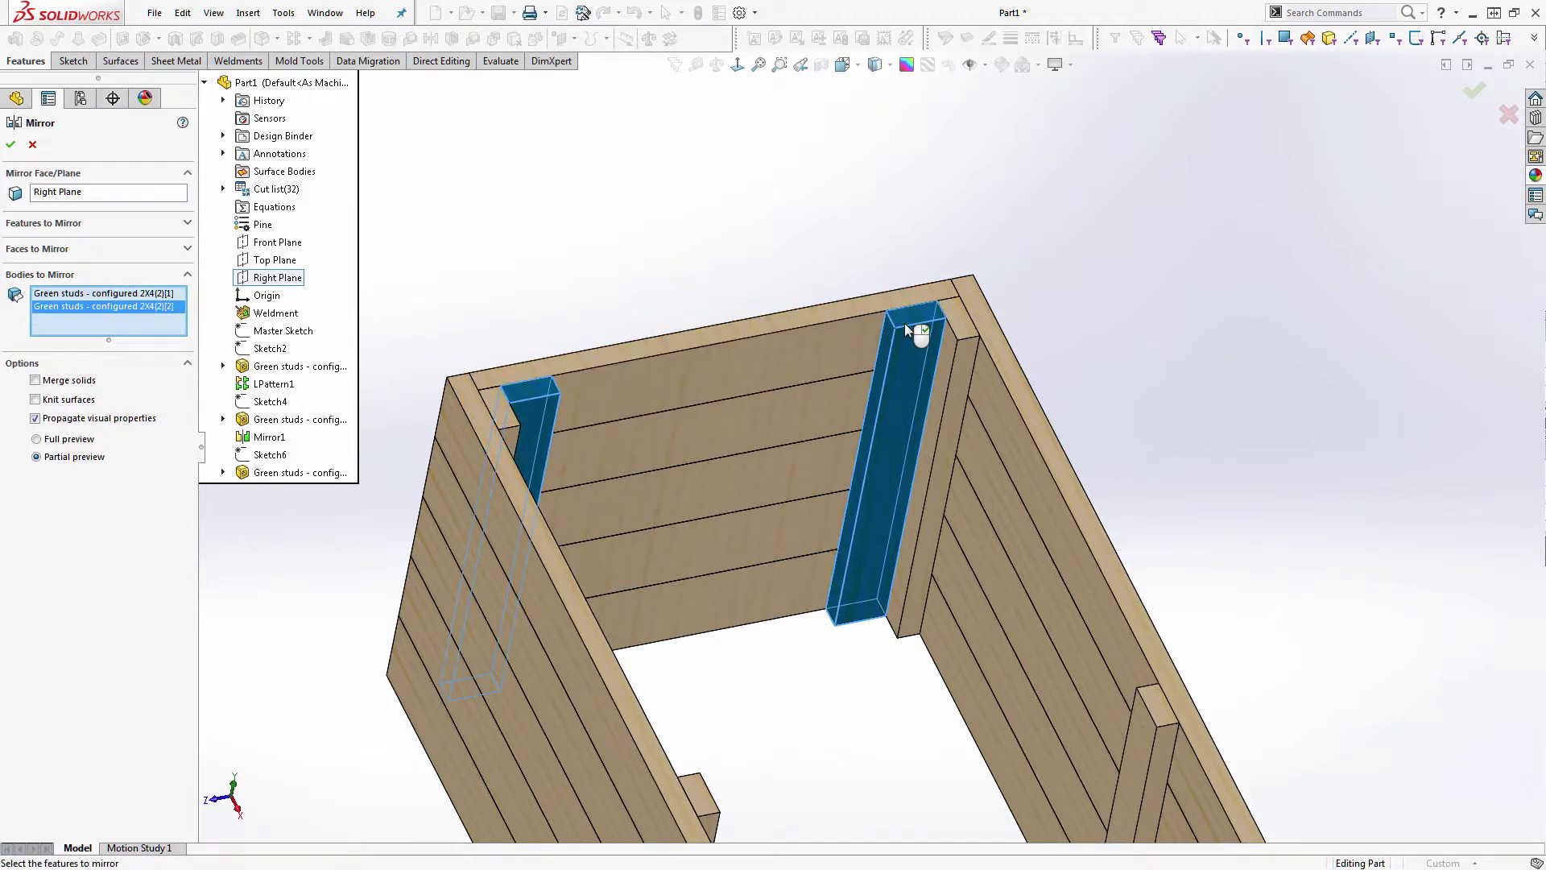
{"action": "right_click", "coordinate": [911, 332]}
{"action": "scroll", "coordinate": [686, 773], "scroll_direction": "up", "scroll_amount": 6}
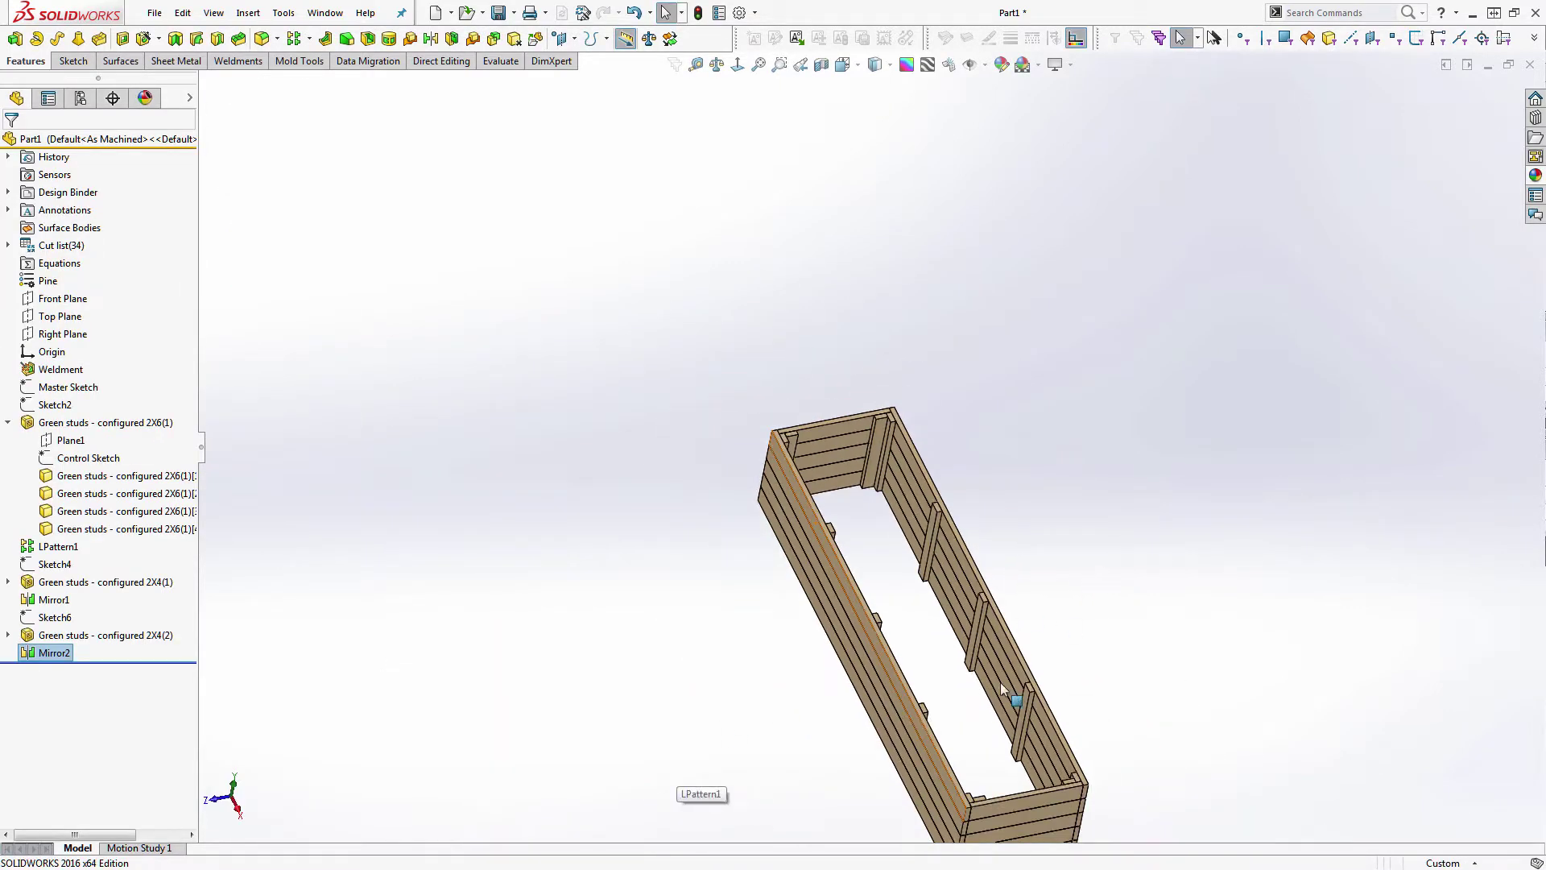
{"action": "scroll", "coordinate": [1013, 696], "scroll_direction": "down", "scroll_amount": 2}
{"action": "key", "text": "ctrl+7"}
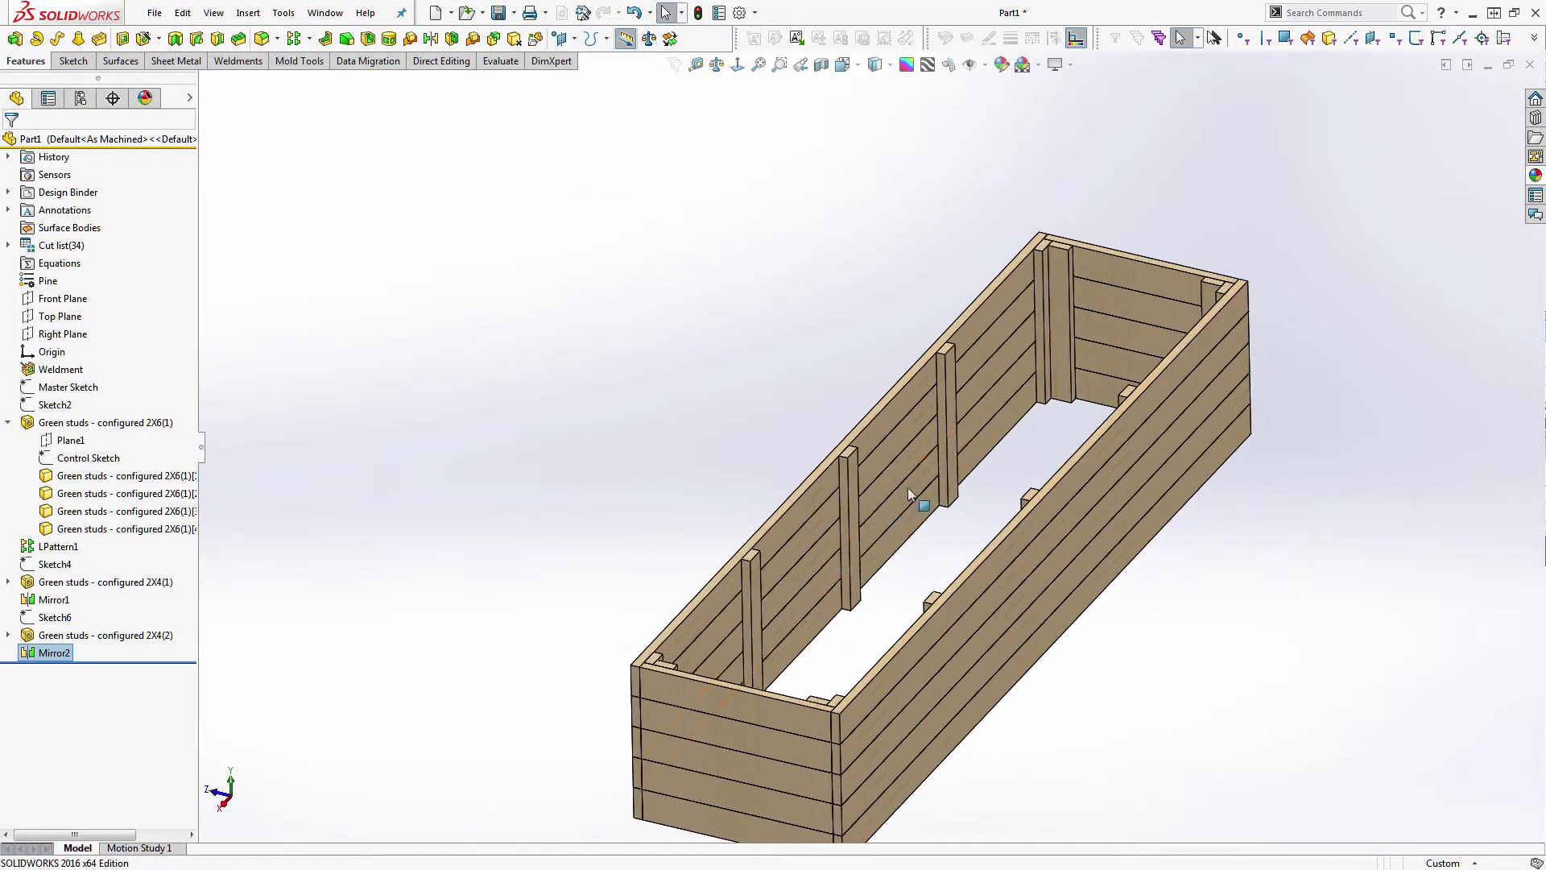
- Start a new sketch on the hidden horizontal face beneath the second 2X6 board from the top of the long wall
{"action": "middle_click_drag", "start_coordinate": [1103, 545], "coordinate": [712, 497]}
{"action": "scroll", "coordinate": [872, 303], "scroll_direction": "down", "scroll_amount": 2}
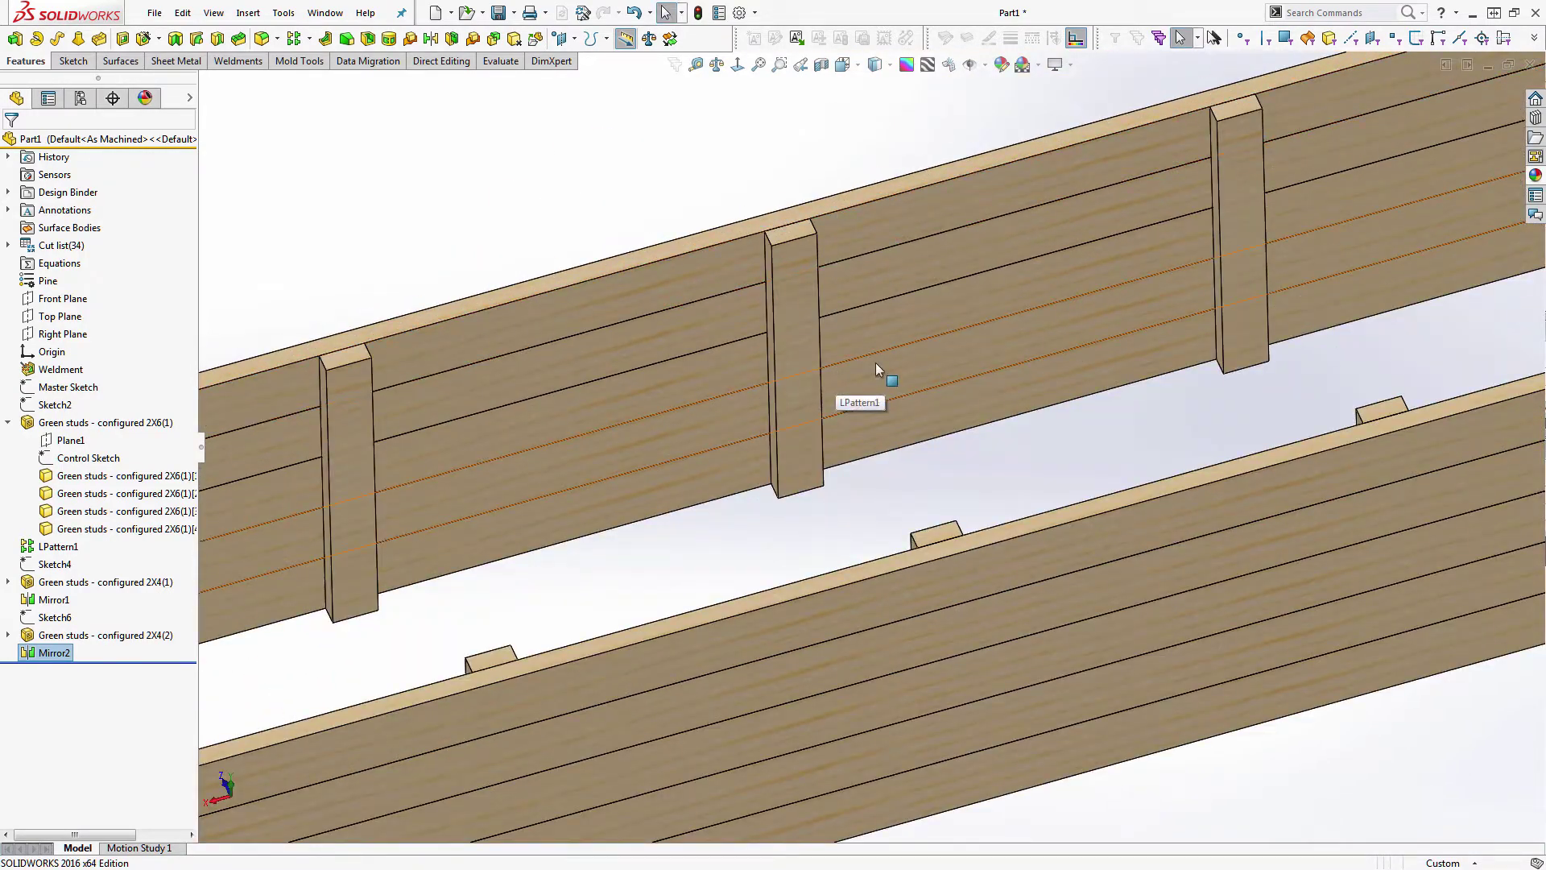
{"action": "middle_click_drag", "start_coordinate": [876, 363], "coordinate": [886, 343]}
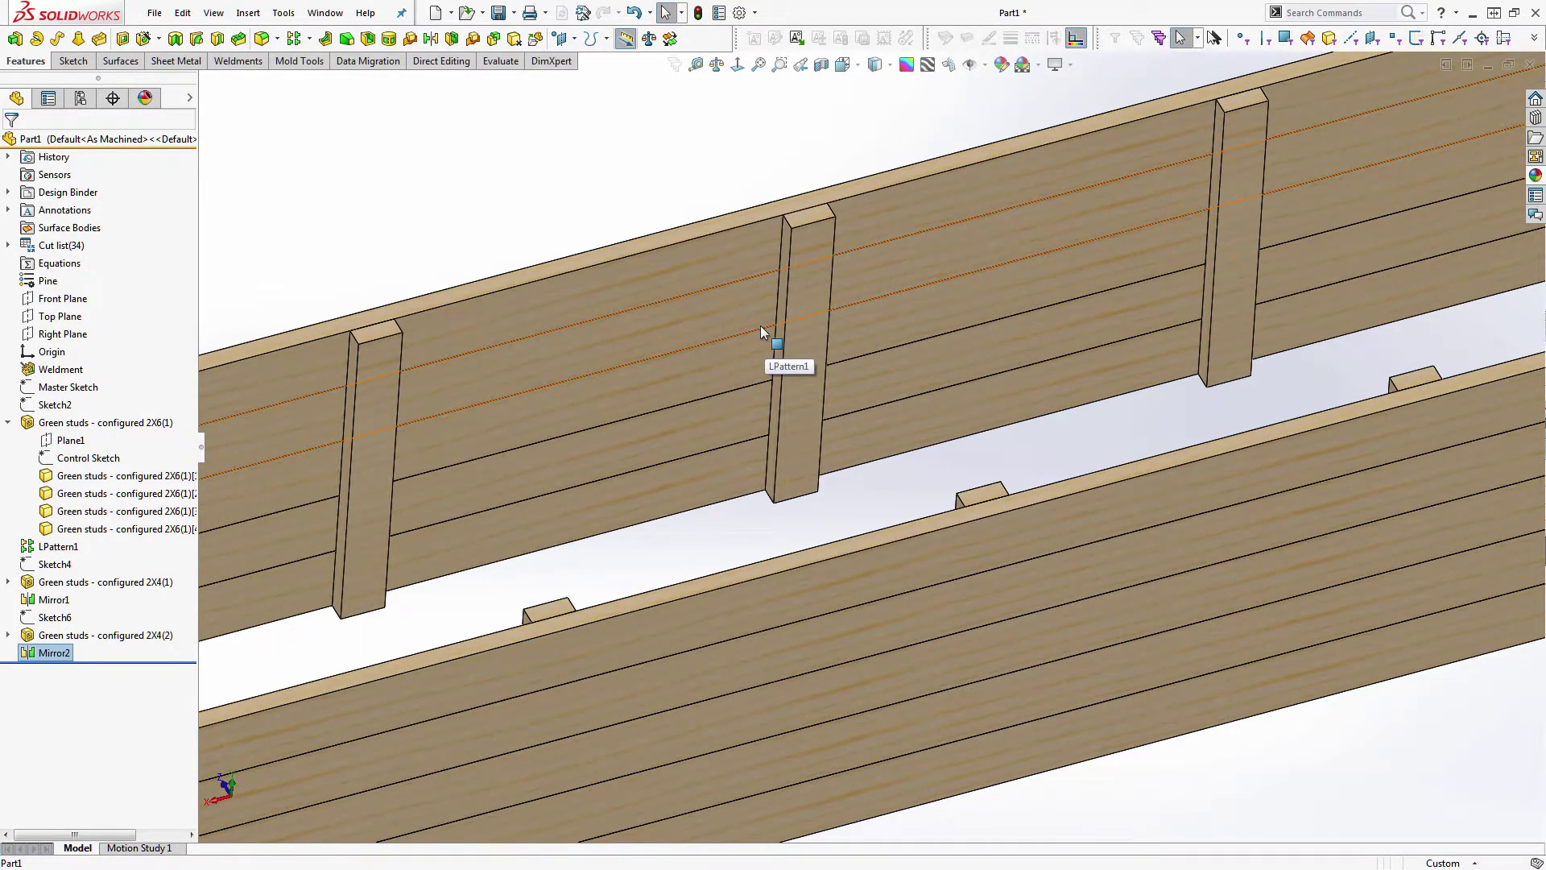
{"action": "scroll", "coordinate": [773, 330], "scroll_direction": "down", "scroll_amount": 3}
{"action": "middle_click_drag", "start_coordinate": [791, 336], "coordinate": [798, 272]}
{"action": "left_click", "coordinate": [799, 272]}
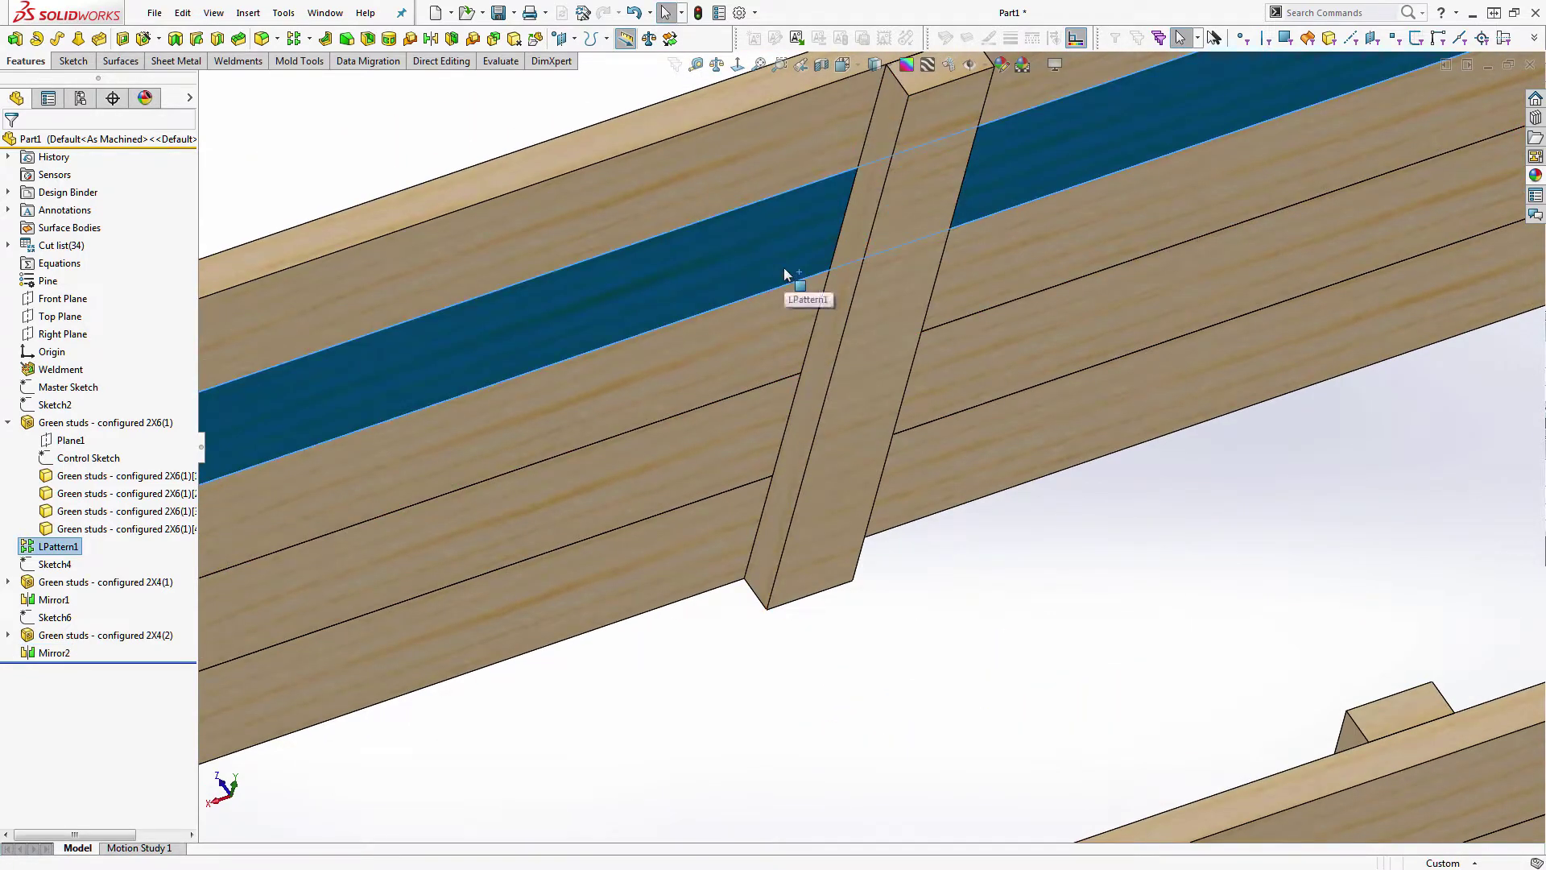
{"action": "right_click", "coordinate": [784, 269]}
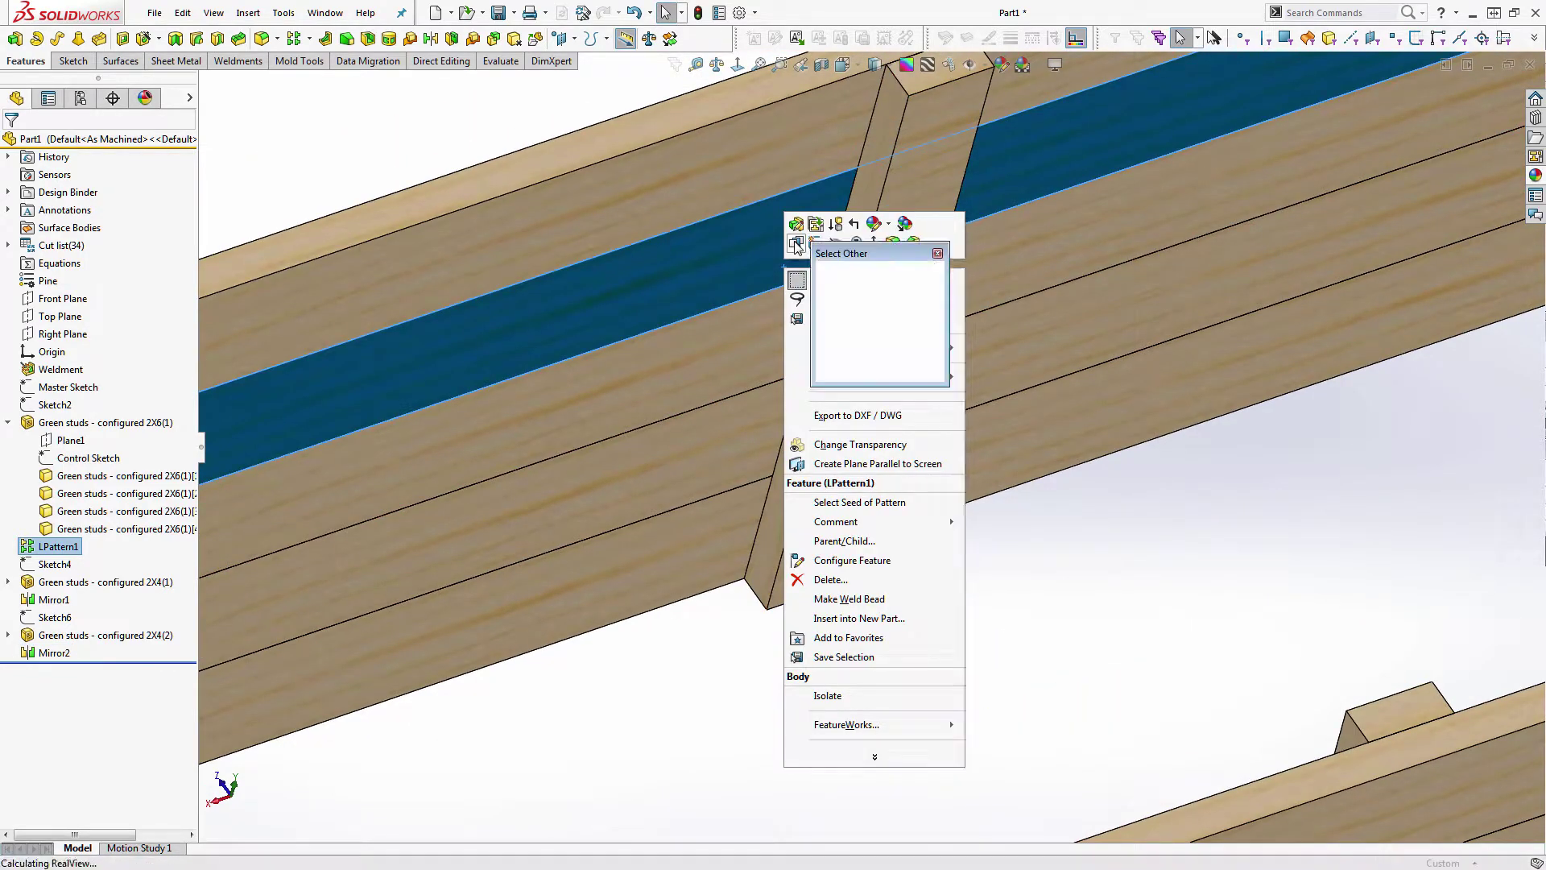
{"action": "left_click", "coordinate": [795, 243]}
{"action": "left_click", "coordinate": [797, 262]}
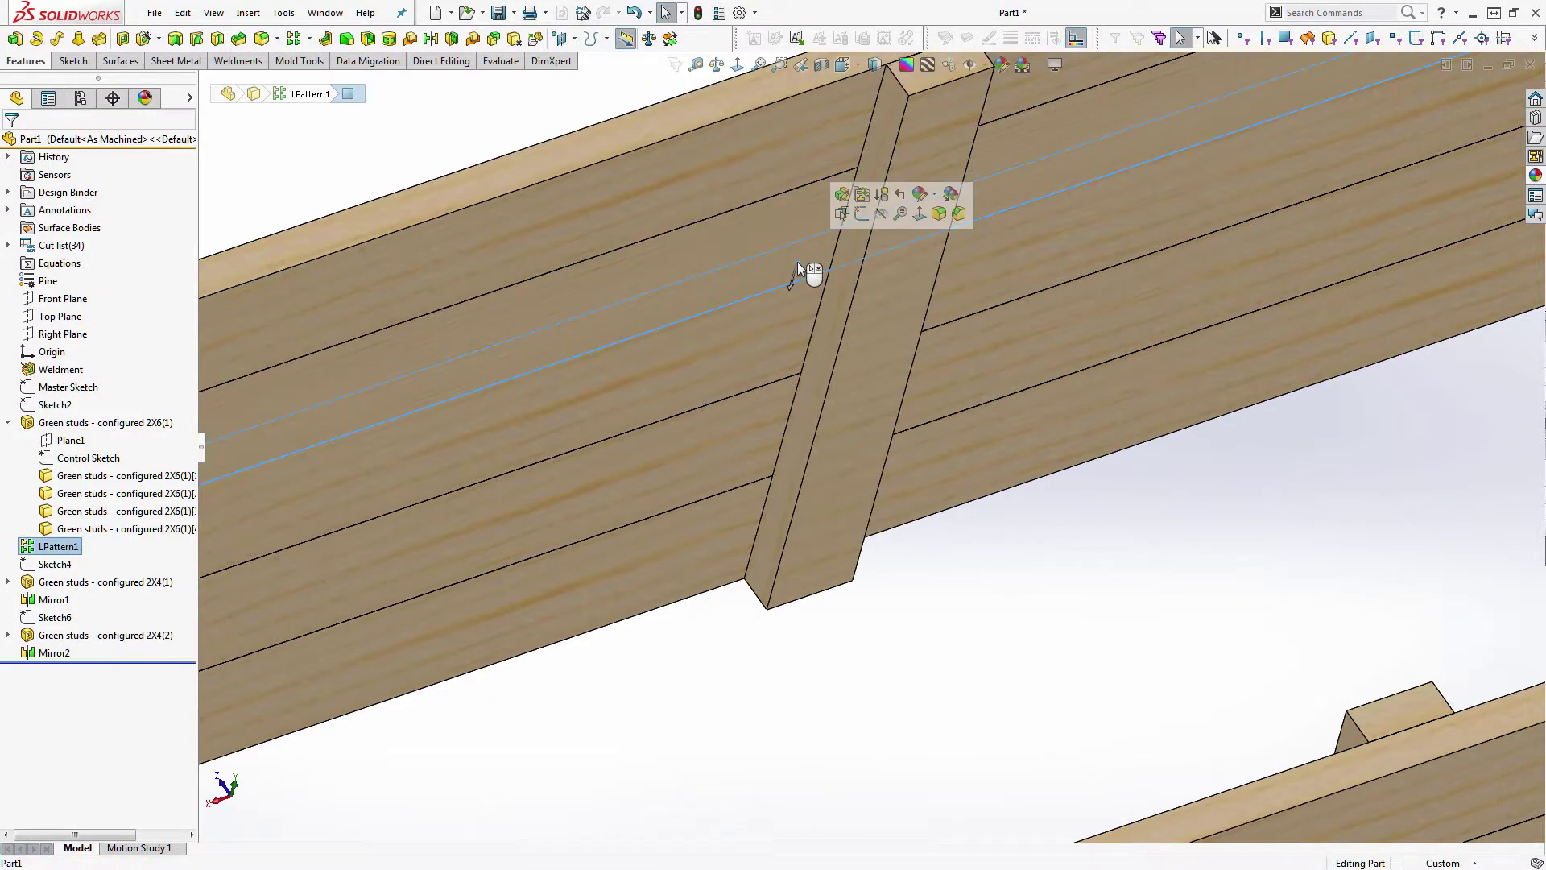
{"action": "right_click", "coordinate": [443, 142]}
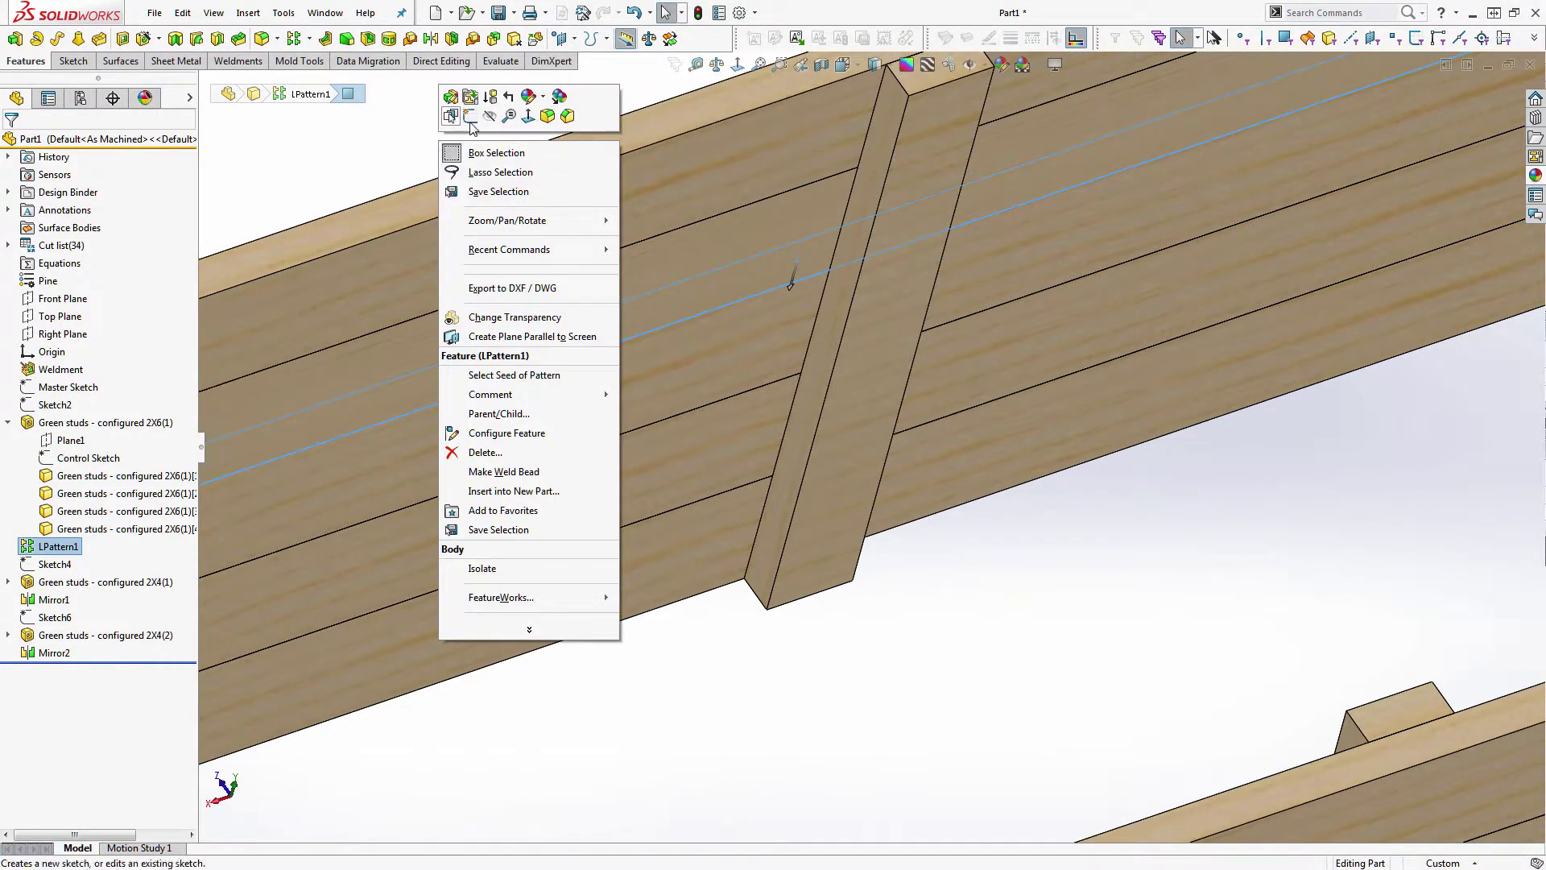
{"action": "left_click", "coordinate": [471, 117]}
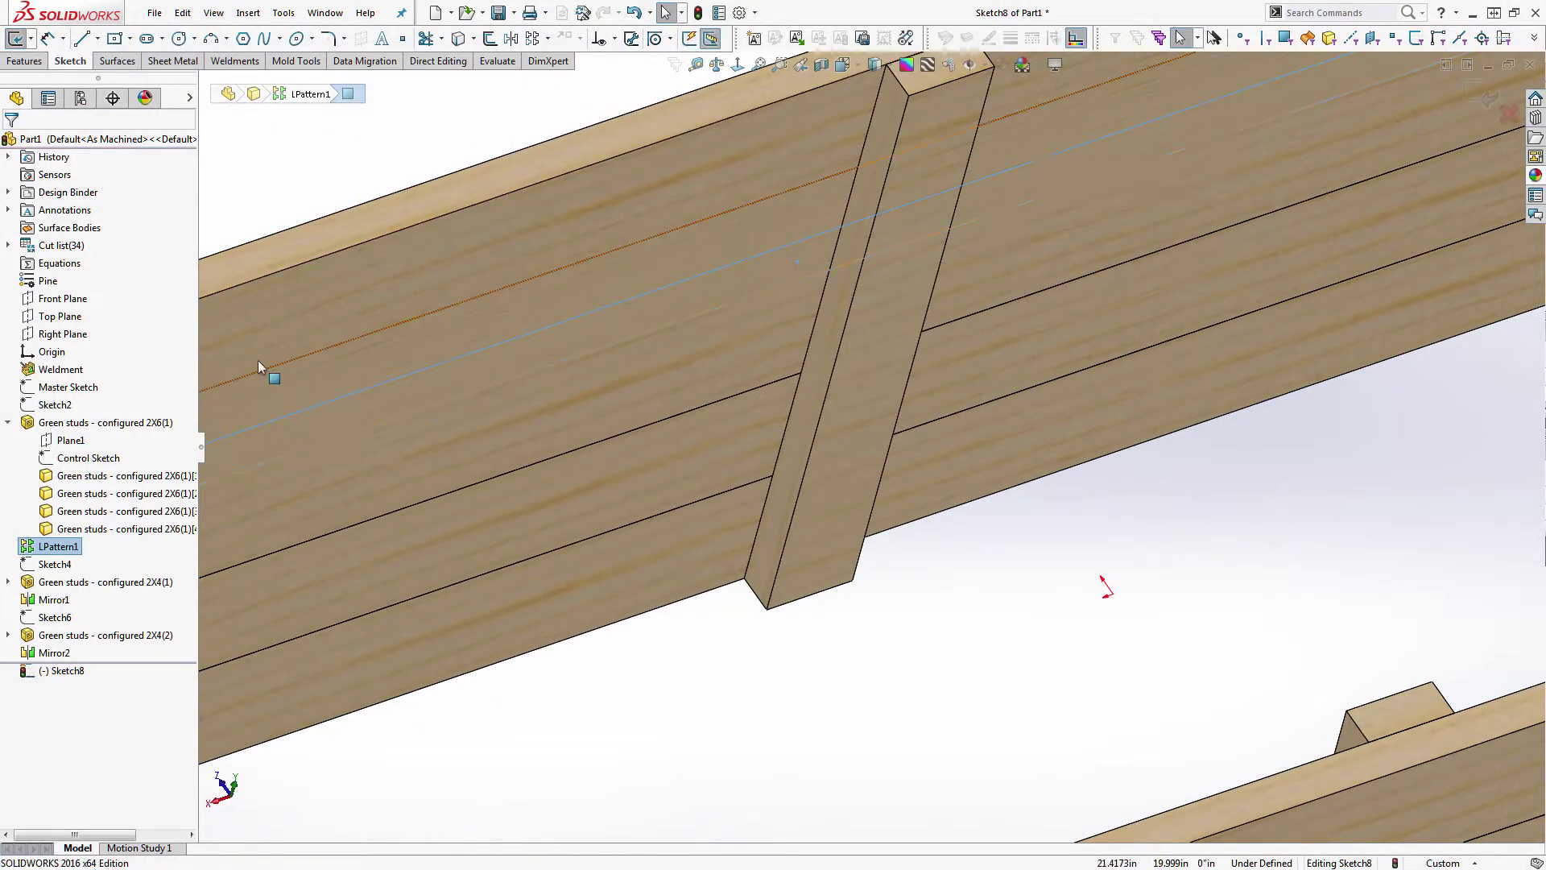
- Sketch a vertical line about 24 in long across the box and attach its starting point to the long wall's board edge
{"action": "left_click", "coordinate": [82, 40]}
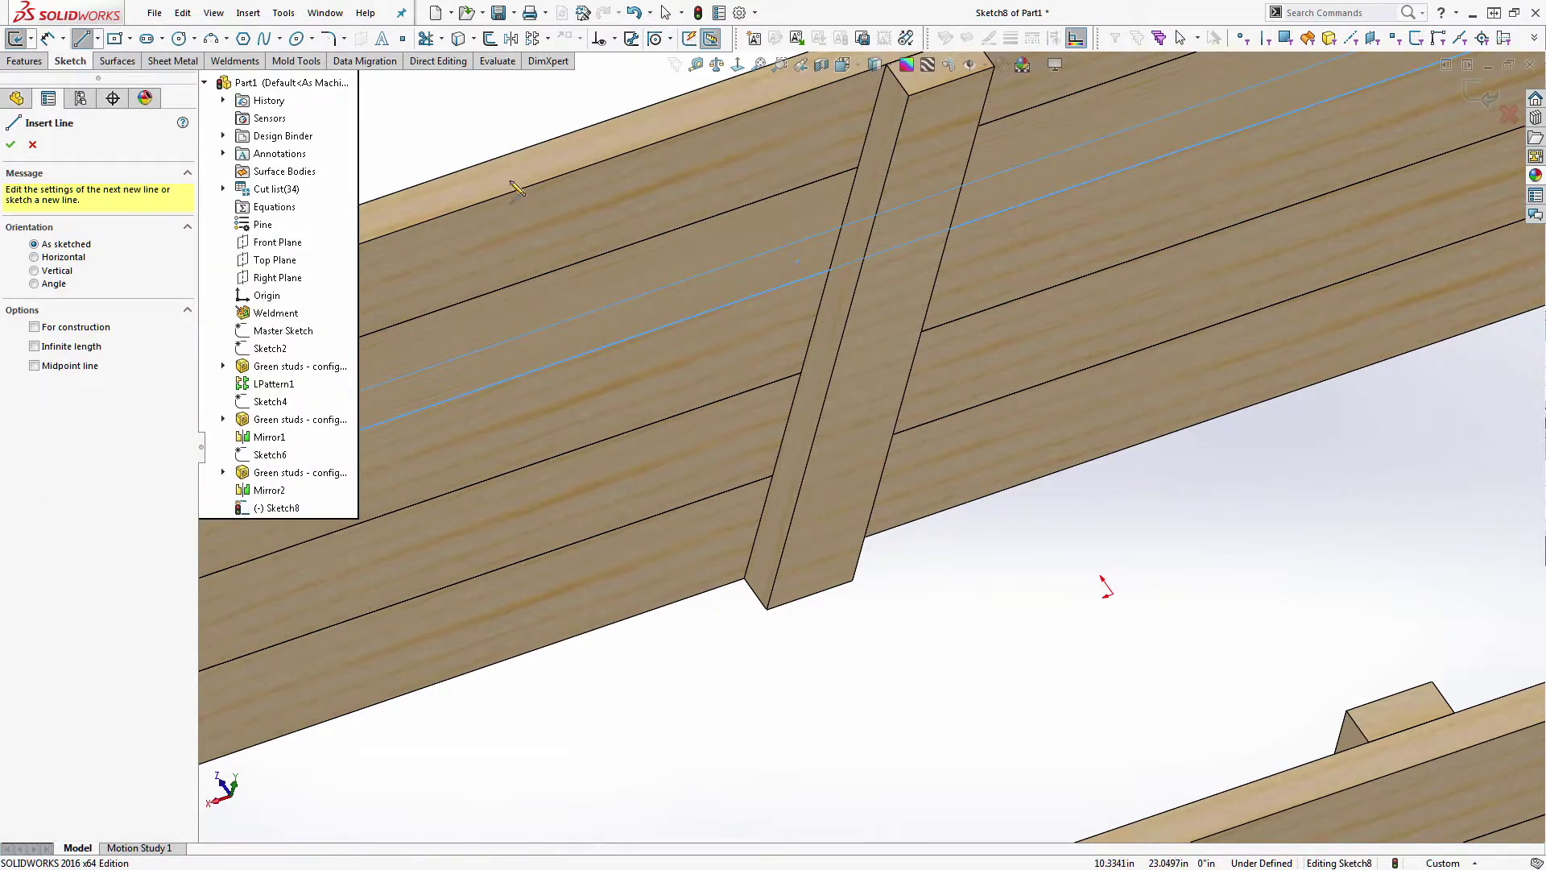
{"action": "left_click", "coordinate": [468, 145]}
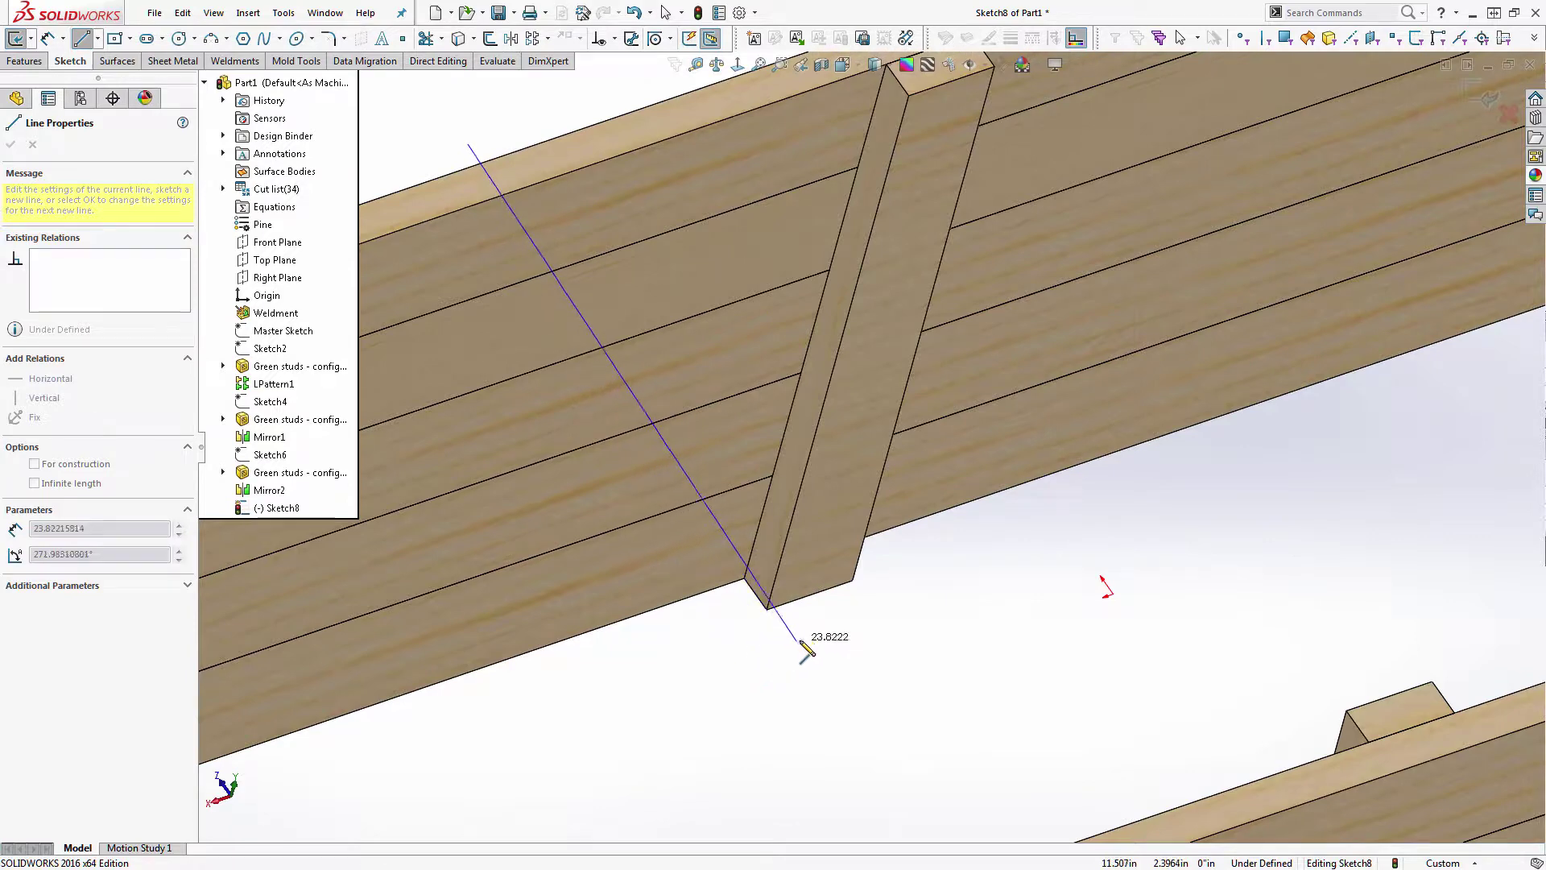
{"action": "left_click", "coordinate": [821, 640]}
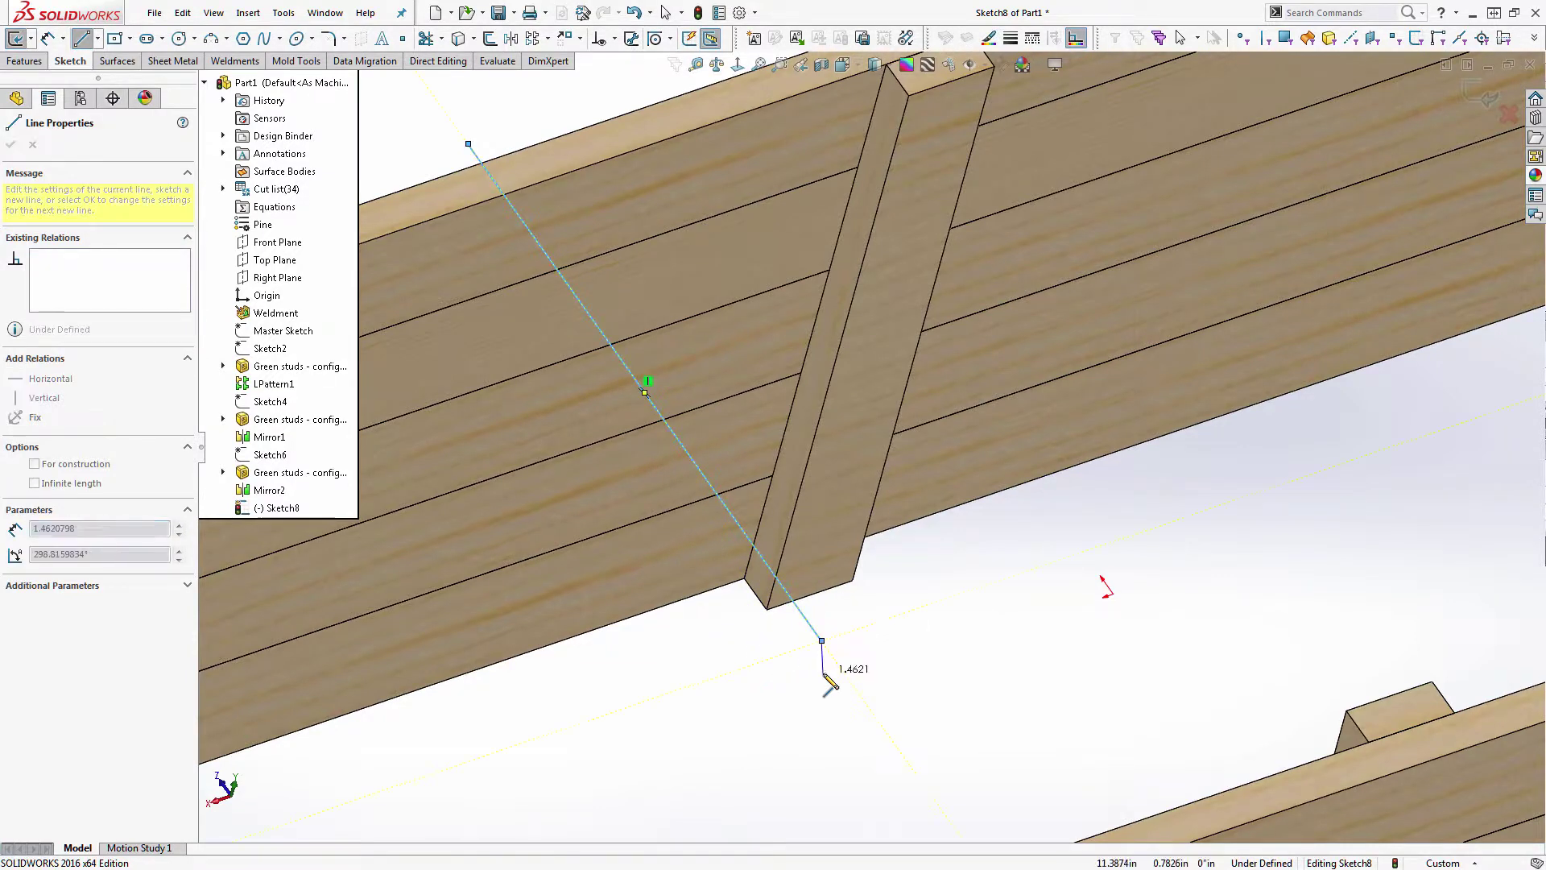
{"action": "key", "text": "Escape"}
{"action": "left_click_drag", "start_coordinate": [468, 145], "coordinate": [747, 298]}
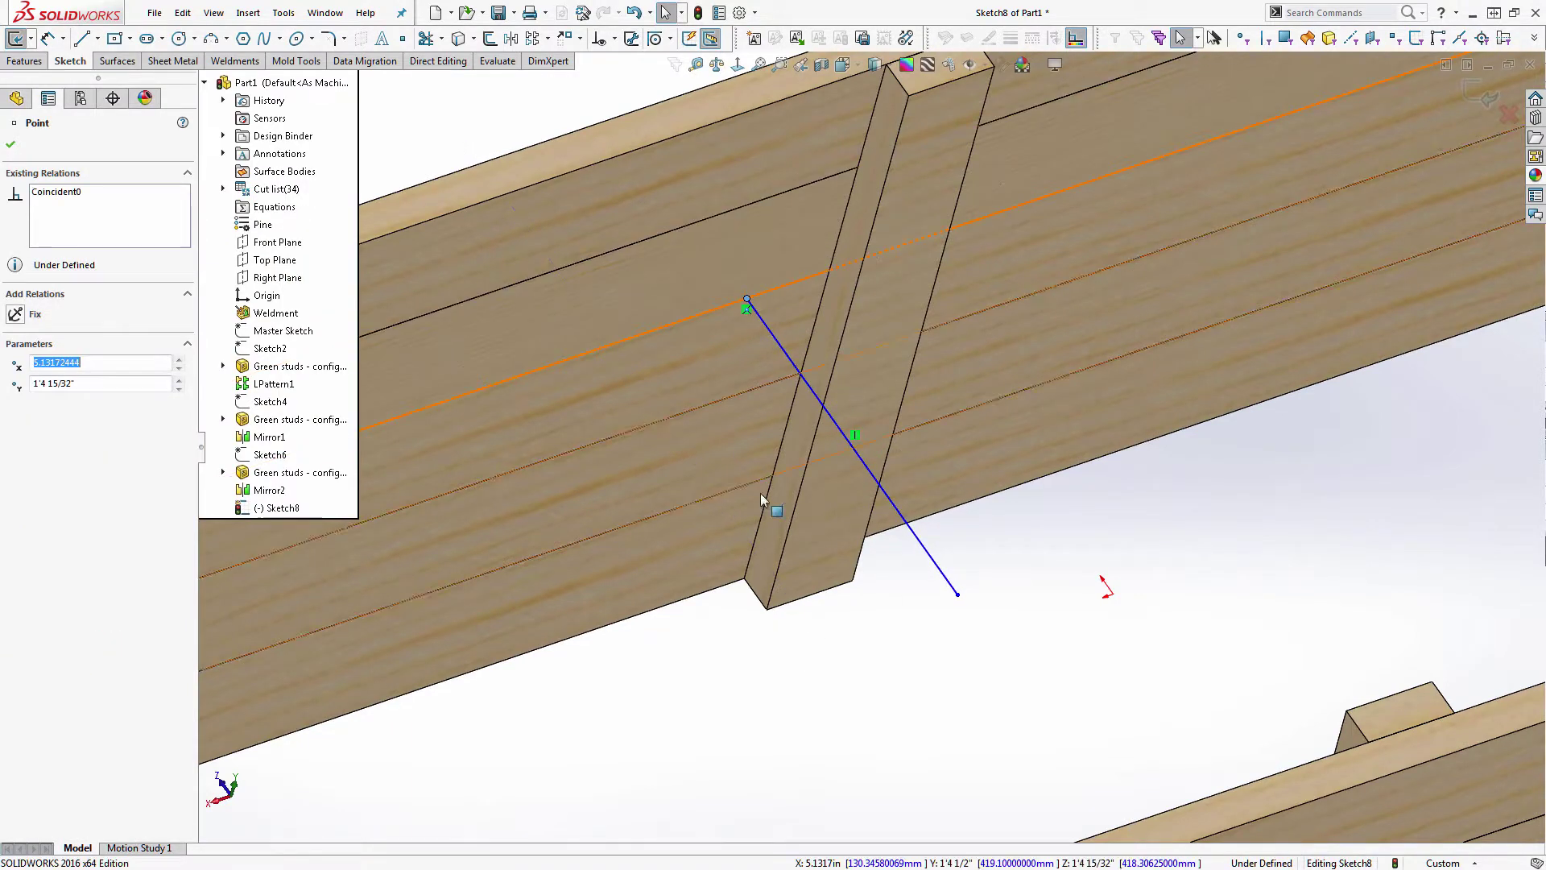
- Attach the line's free endpoint to the matching board edge on the opposite long wall
{"action": "left_click_drag", "start_coordinate": [958, 595], "coordinate": [1047, 715]}
{"action": "middle_click_drag", "start_coordinate": [846, 500], "coordinate": [1128, 829]}
{"action": "scroll", "coordinate": [950, 808], "scroll_direction": "up", "scroll_amount": 4}
{"action": "middle_click_drag", "start_coordinate": [950, 807], "coordinate": [1161, 593]}
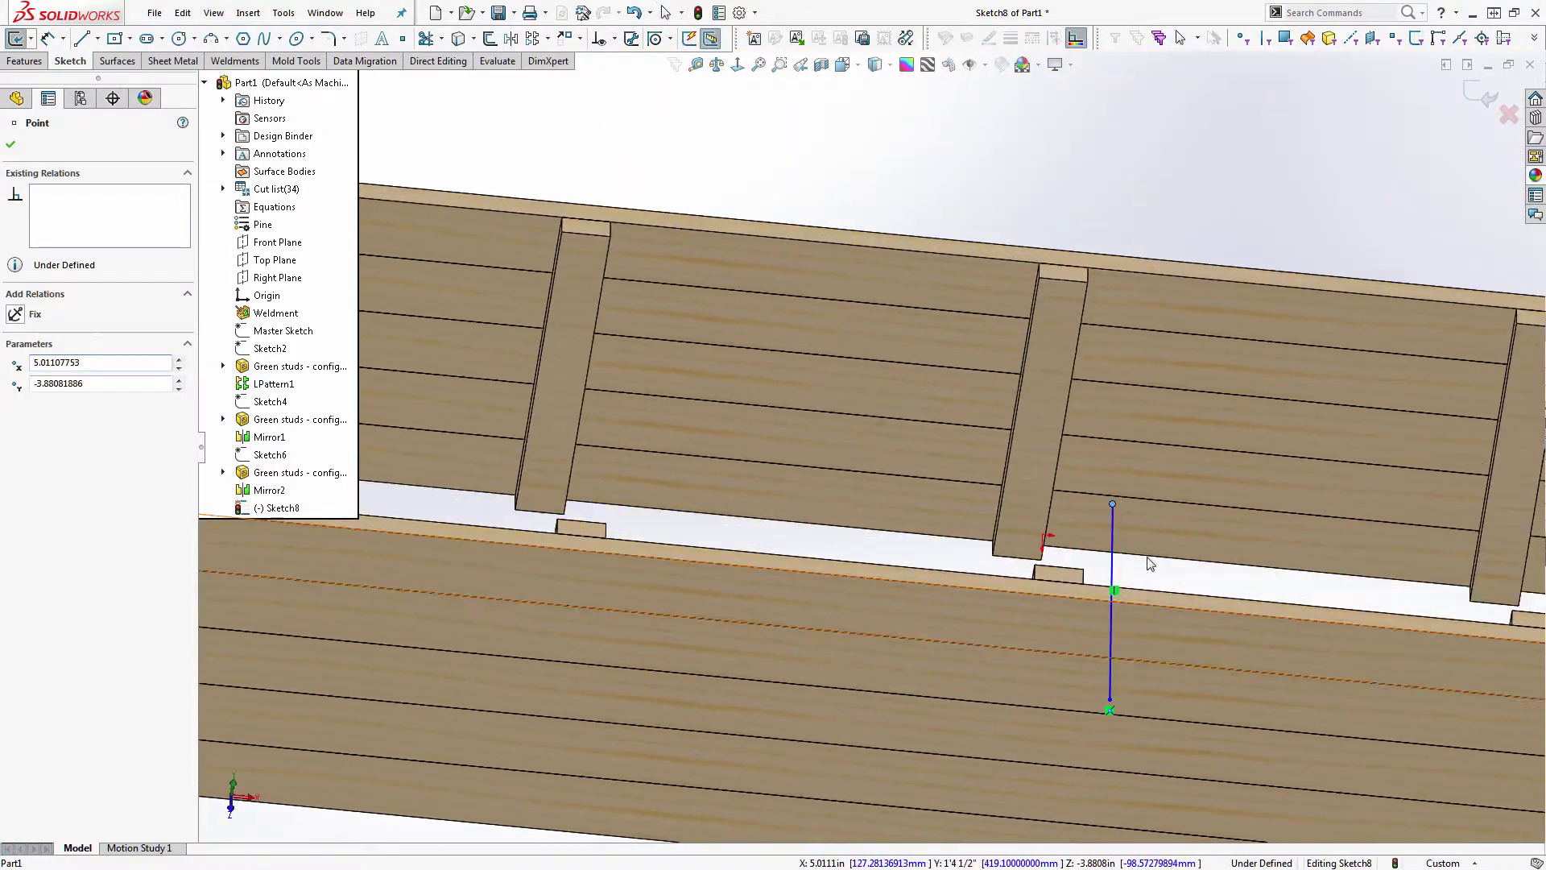
{"action": "scroll", "coordinate": [1127, 523], "scroll_direction": "down", "scroll_amount": 6}
{"action": "scroll", "coordinate": [993, 499], "scroll_direction": "up", "scroll_amount": 3}
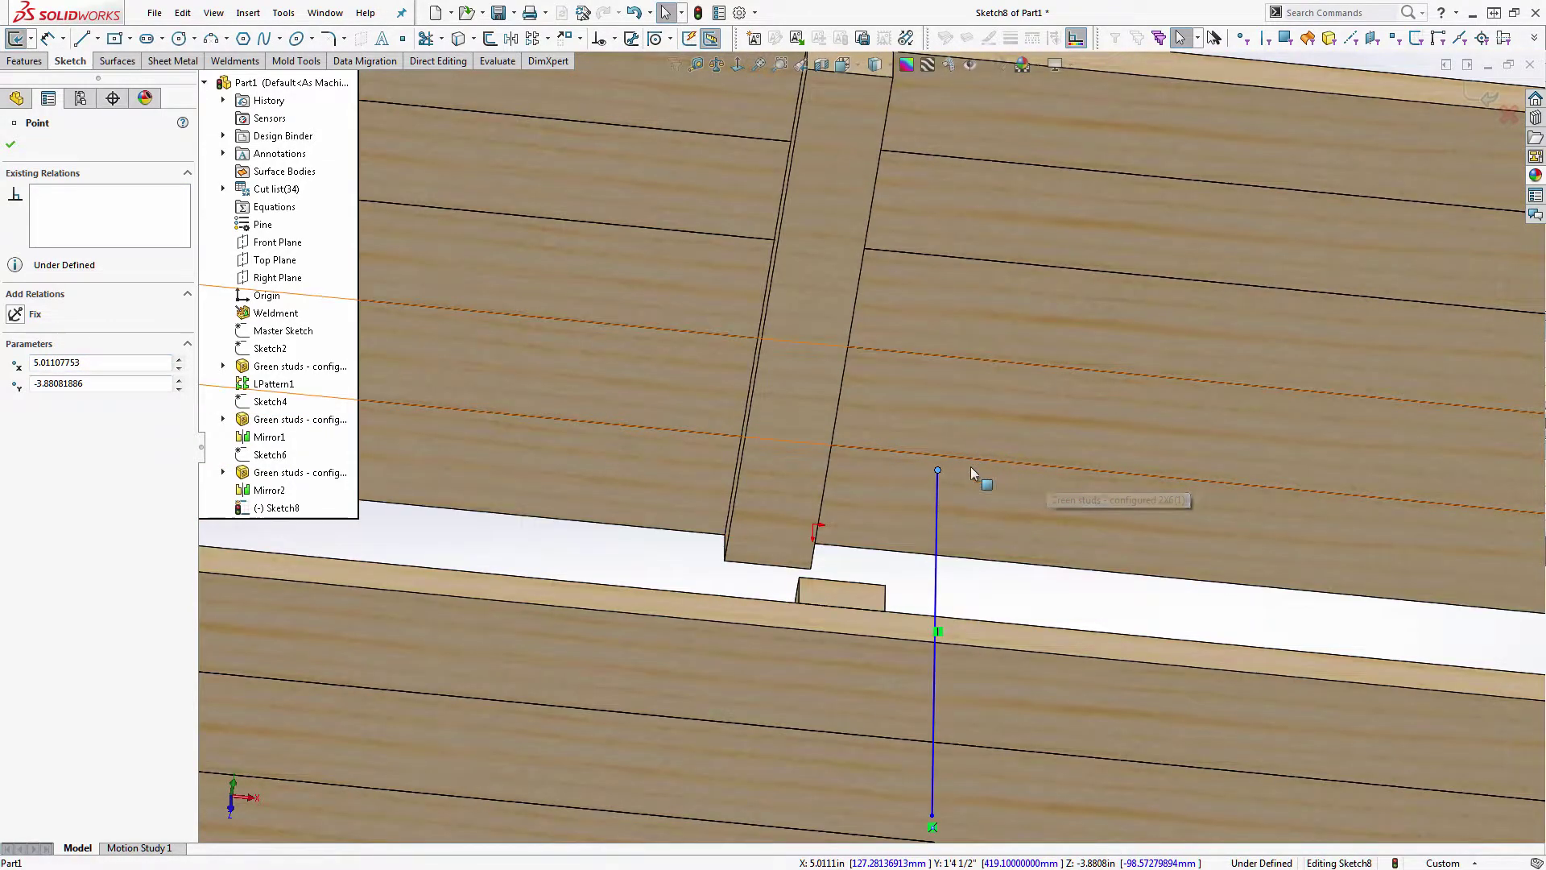
{"action": "mouse_move", "coordinate": [939, 470]}
{"action": "left_mouse_down"}
{"action": "mouse_move", "coordinate": [889, 298]}
{"action": "mouse_move", "coordinate": [897, 255]}
{"action": "left_mouse_up"}
{"action": "middle_click_drag", "start_coordinate": [916, 351], "coordinate": [877, 304]}
{"action": "scroll", "coordinate": [877, 306], "scroll_direction": "down", "scroll_amount": 2}
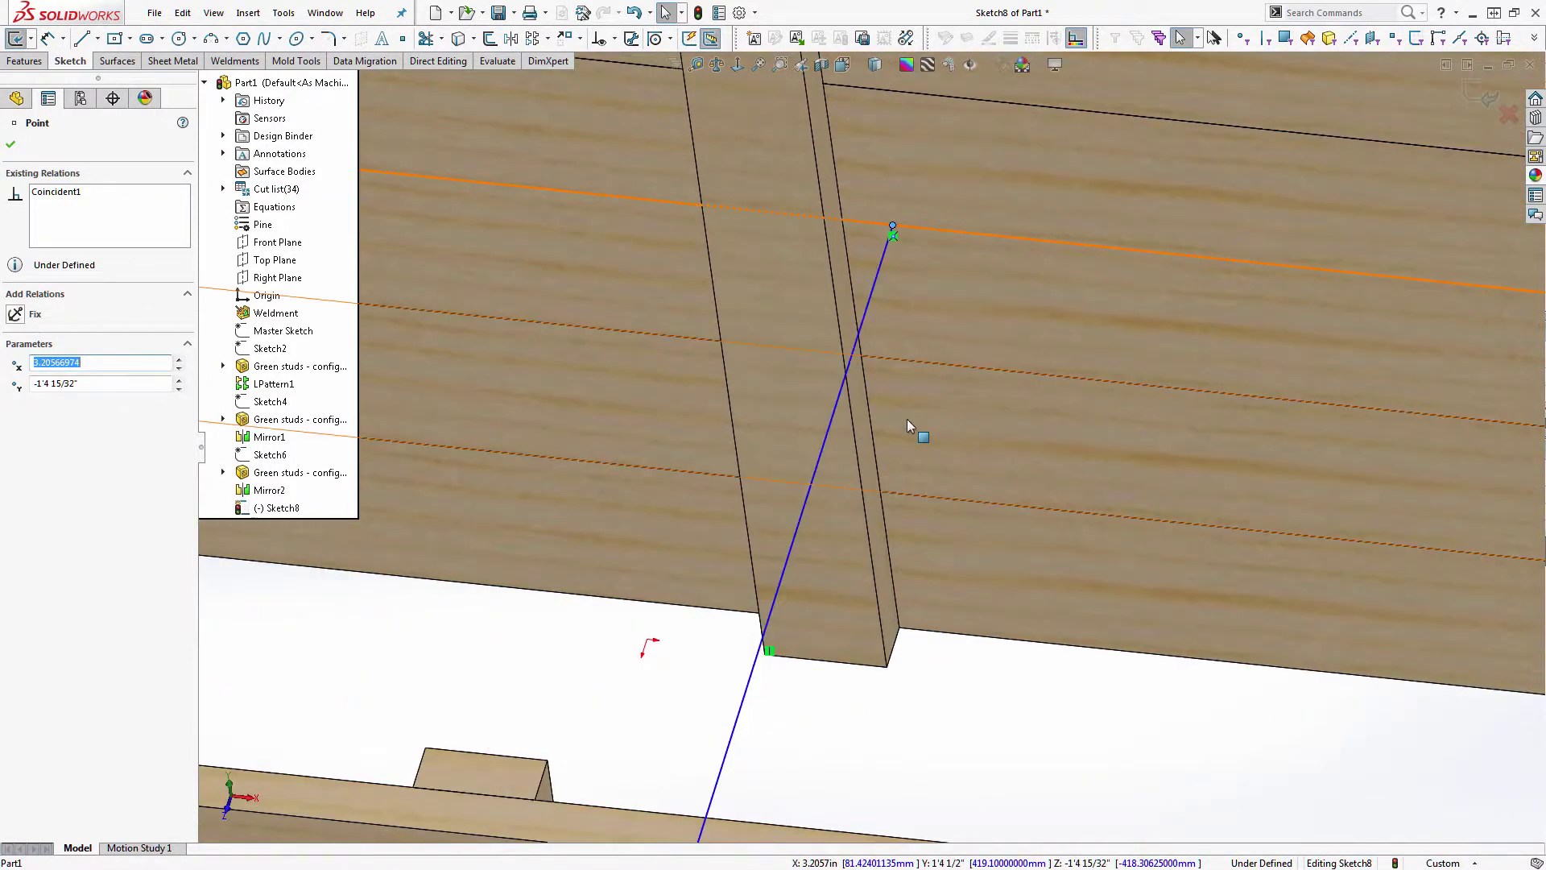
{"action": "scroll", "coordinate": [910, 422], "scroll_direction": "up", "scroll_amount": 2}
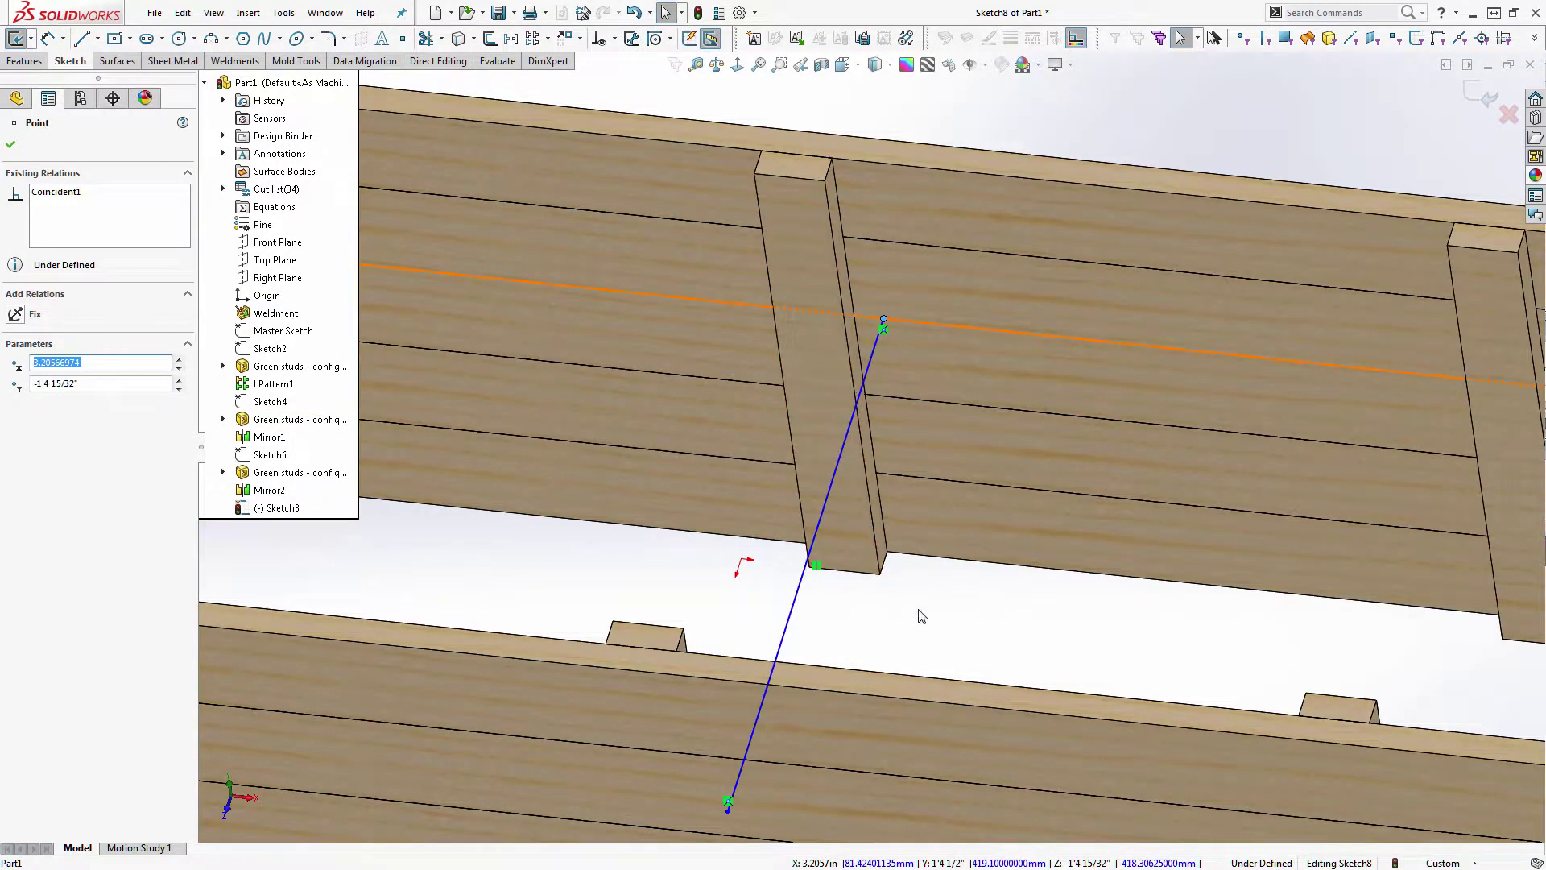
- Make the cross line collinear with the lower side edge of the neighbouring 2X4 stud and finish the sketch
{"action": "scroll", "coordinate": [953, 605], "scroll_direction": "up", "scroll_amount": 5}
{"action": "mouse_move", "coordinate": [994, 625]}
{"action": "middle_mouse_down"}
{"action": "mouse_move", "coordinate": [944, 783]}
{"action": "mouse_move", "coordinate": [981, 618]}
{"action": "middle_mouse_up"}
{"action": "left_click", "coordinate": [967, 665]}
{"action": "scroll", "coordinate": [967, 673], "scroll_direction": "down", "scroll_amount": 3}
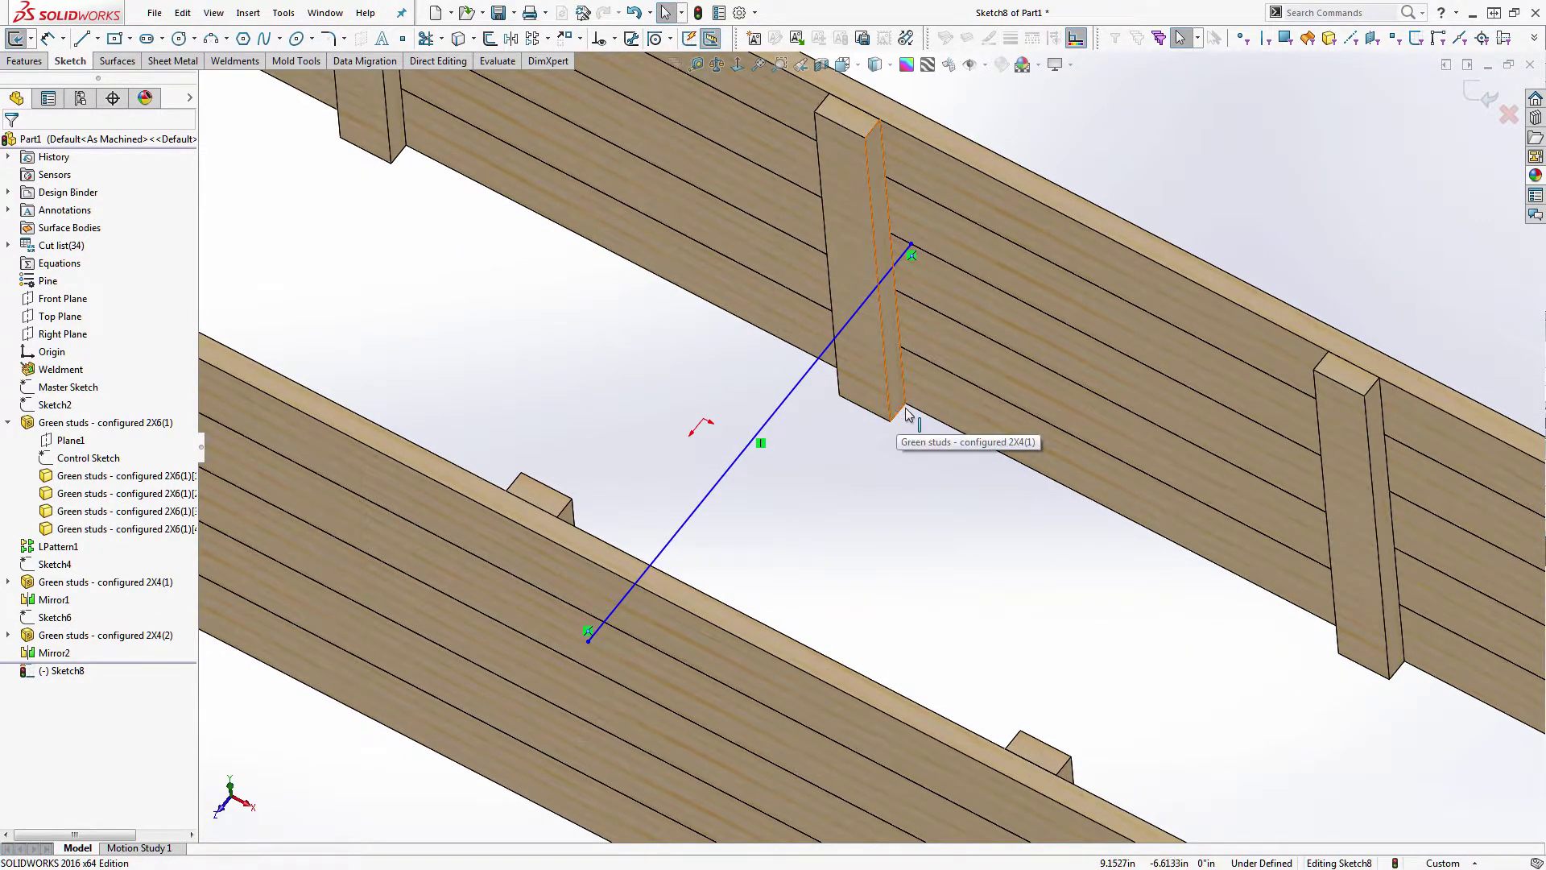
{"action": "left_click", "coordinate": [824, 353], "text": "ctrl"}
{"action": "left_click", "coordinate": [863, 286]}
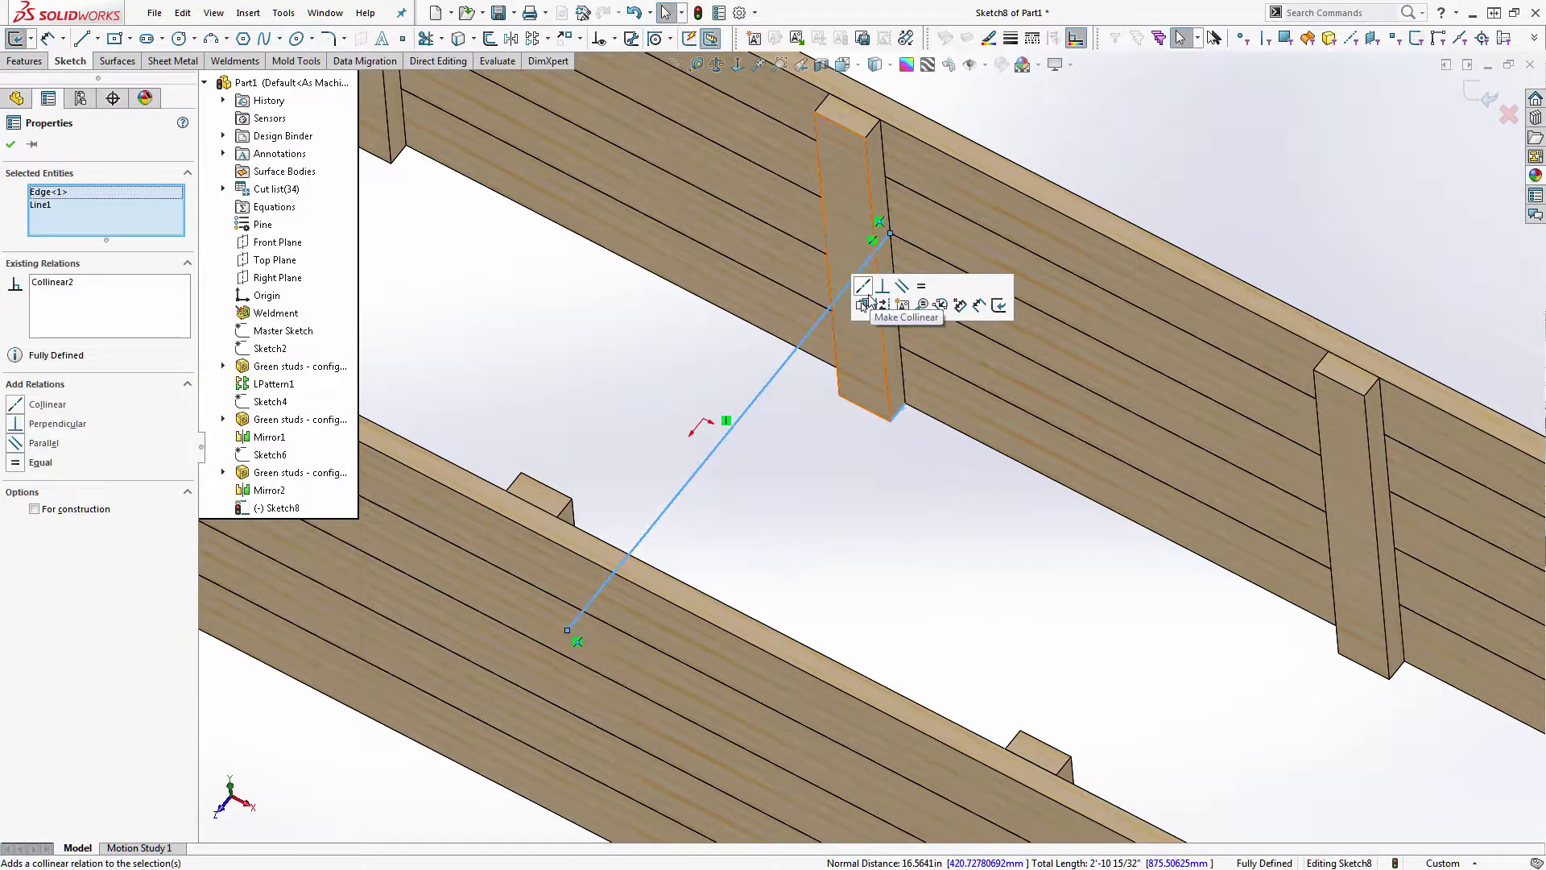
{"action": "left_click", "coordinate": [1482, 97]}
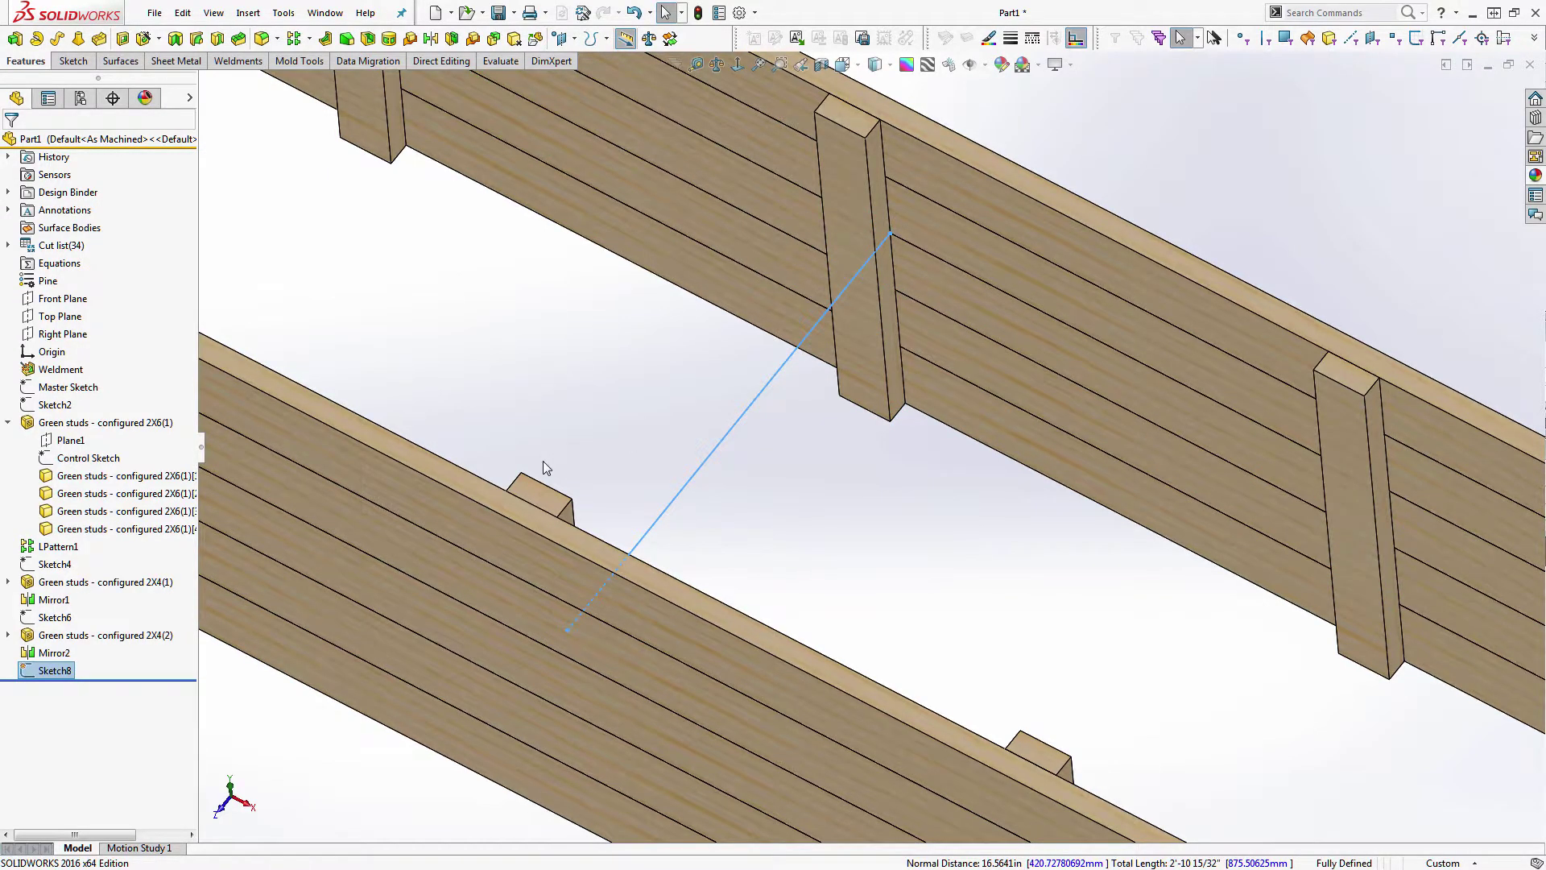
- Set up a Common Stud Sizes structural member, type Green Studs - Configured, size 2X8, along the Sketch8 line
{"action": "mouse_move", "coordinate": [45, 672]}
{"action": "left_click", "coordinate": [237, 80]}
{"action": "left_click", "coordinate": [238, 62]}
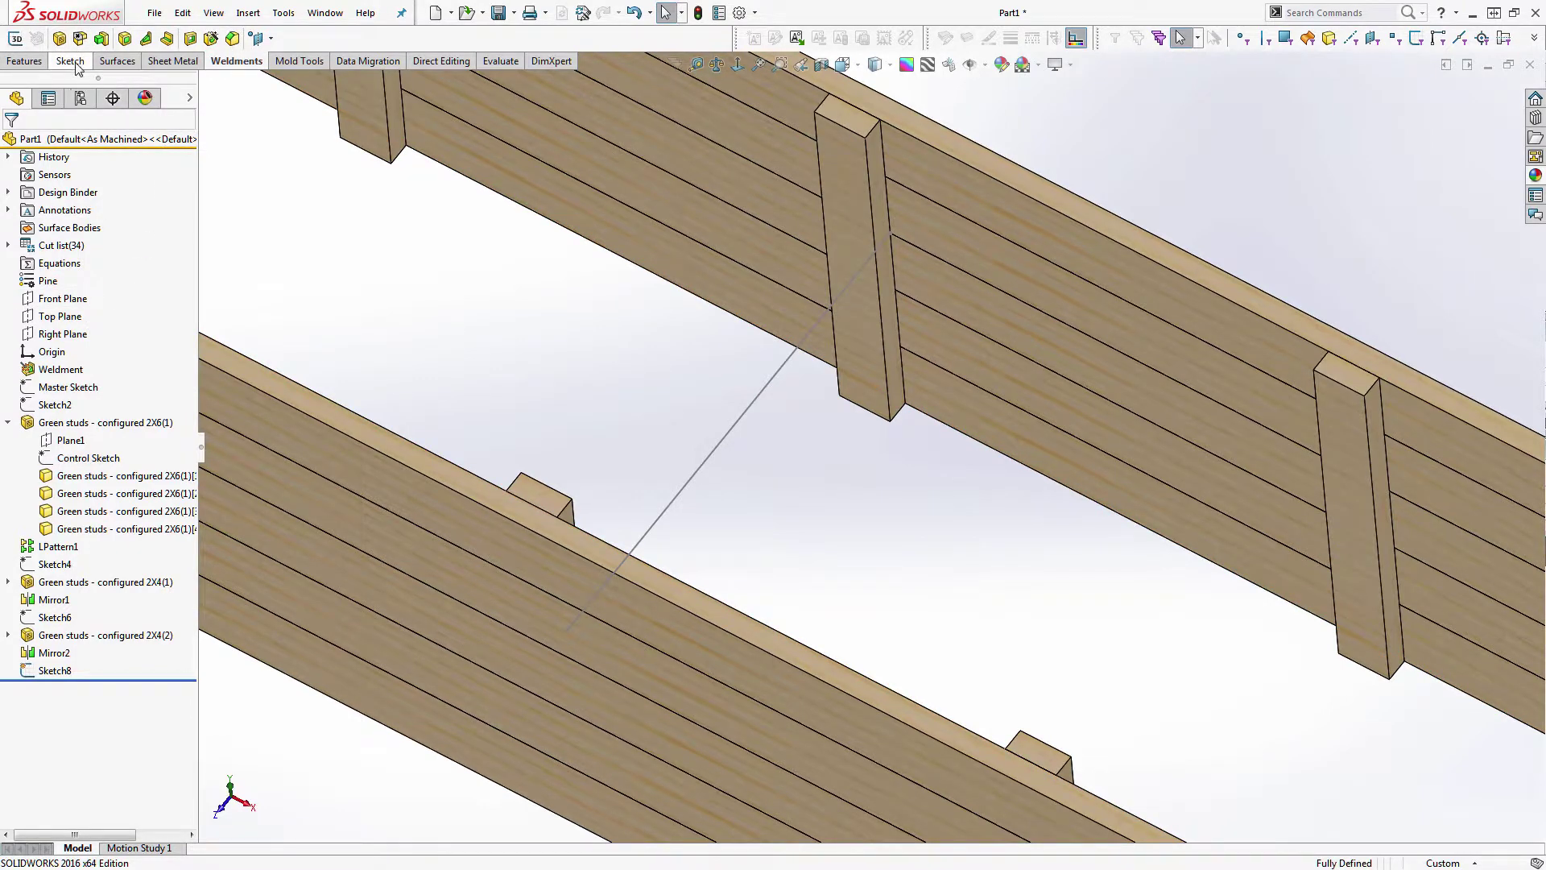
{"action": "left_click", "coordinate": [62, 38]}
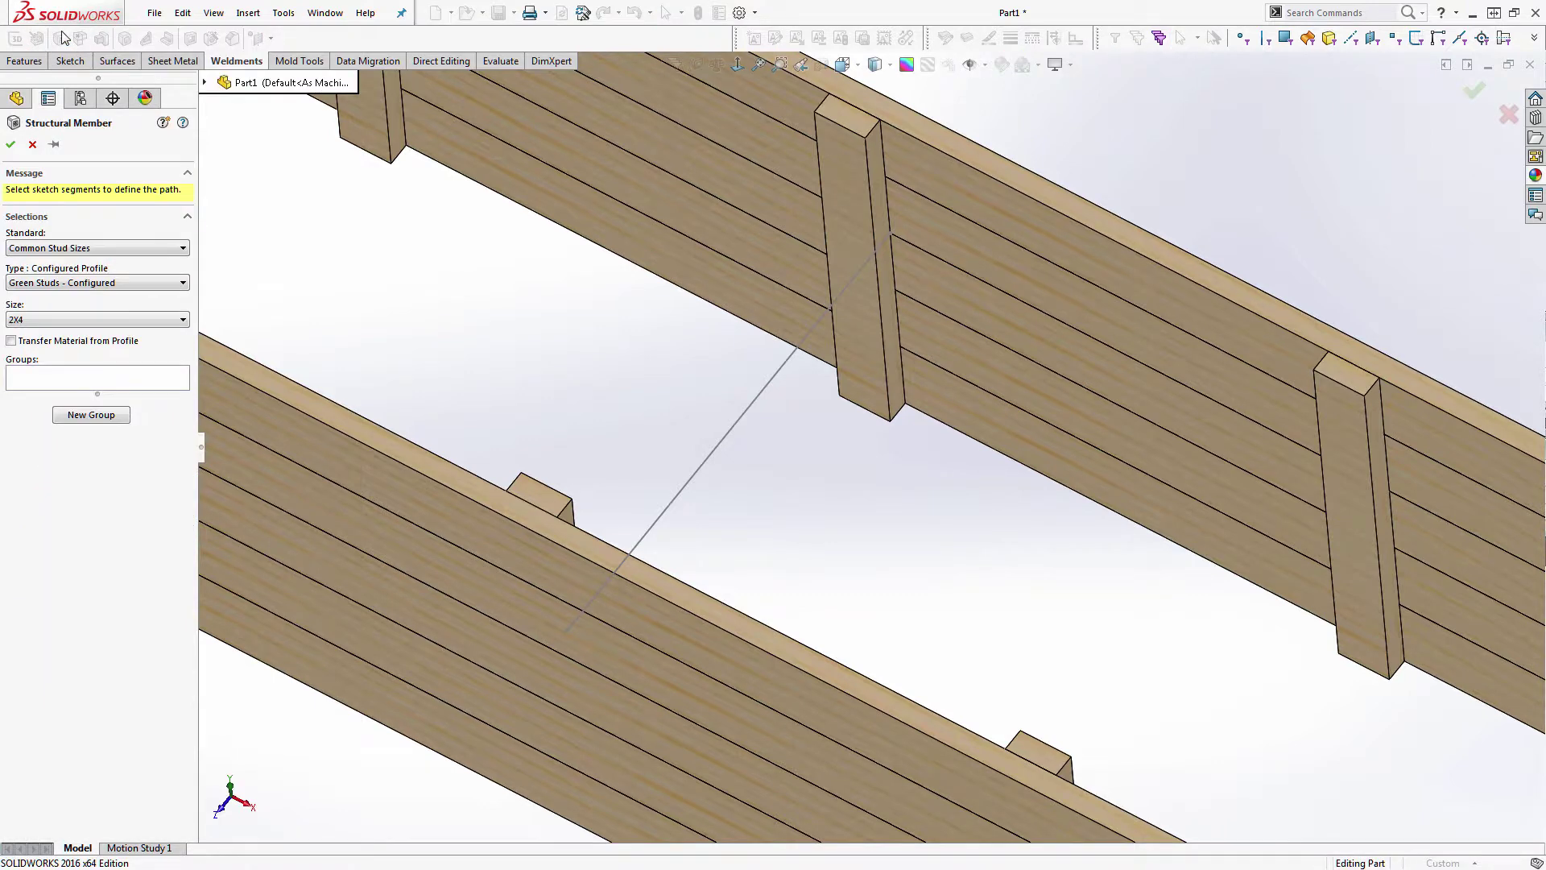
{"action": "left_click", "coordinate": [56, 320]}
{"action": "left_click", "coordinate": [46, 383]}
{"action": "left_click", "coordinate": [137, 387]}
{"action": "left_click", "coordinate": [713, 444]}
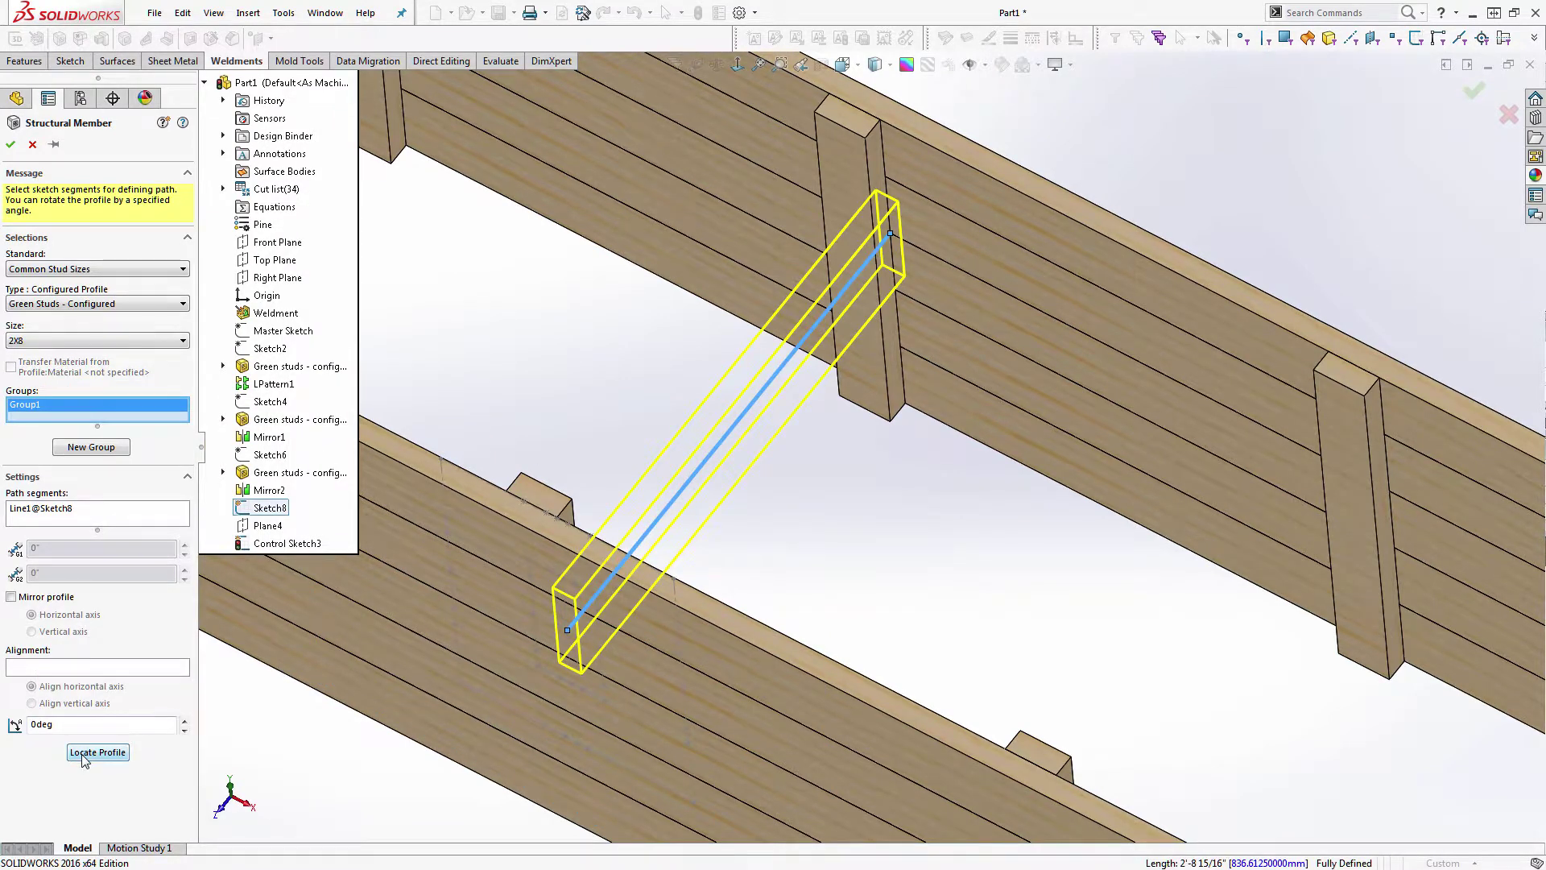
- Accept the 2X8 member with an upper profile corner located on the path so it sits beside the stud, and hide Sketch8
{"action": "left_click", "coordinate": [84, 753]}
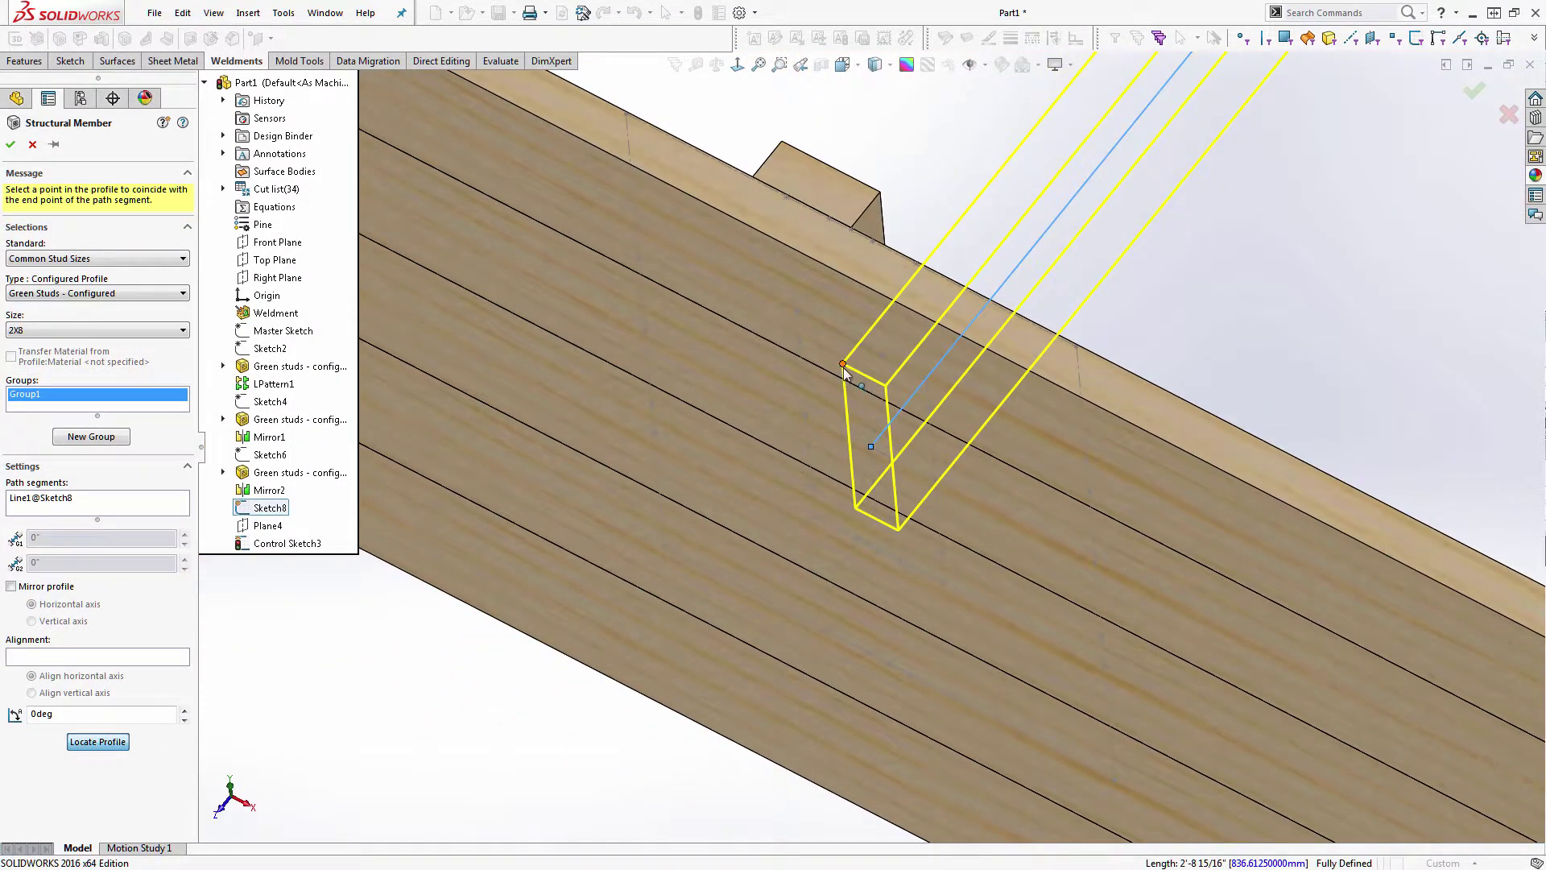
{"action": "left_click", "coordinate": [843, 366]}
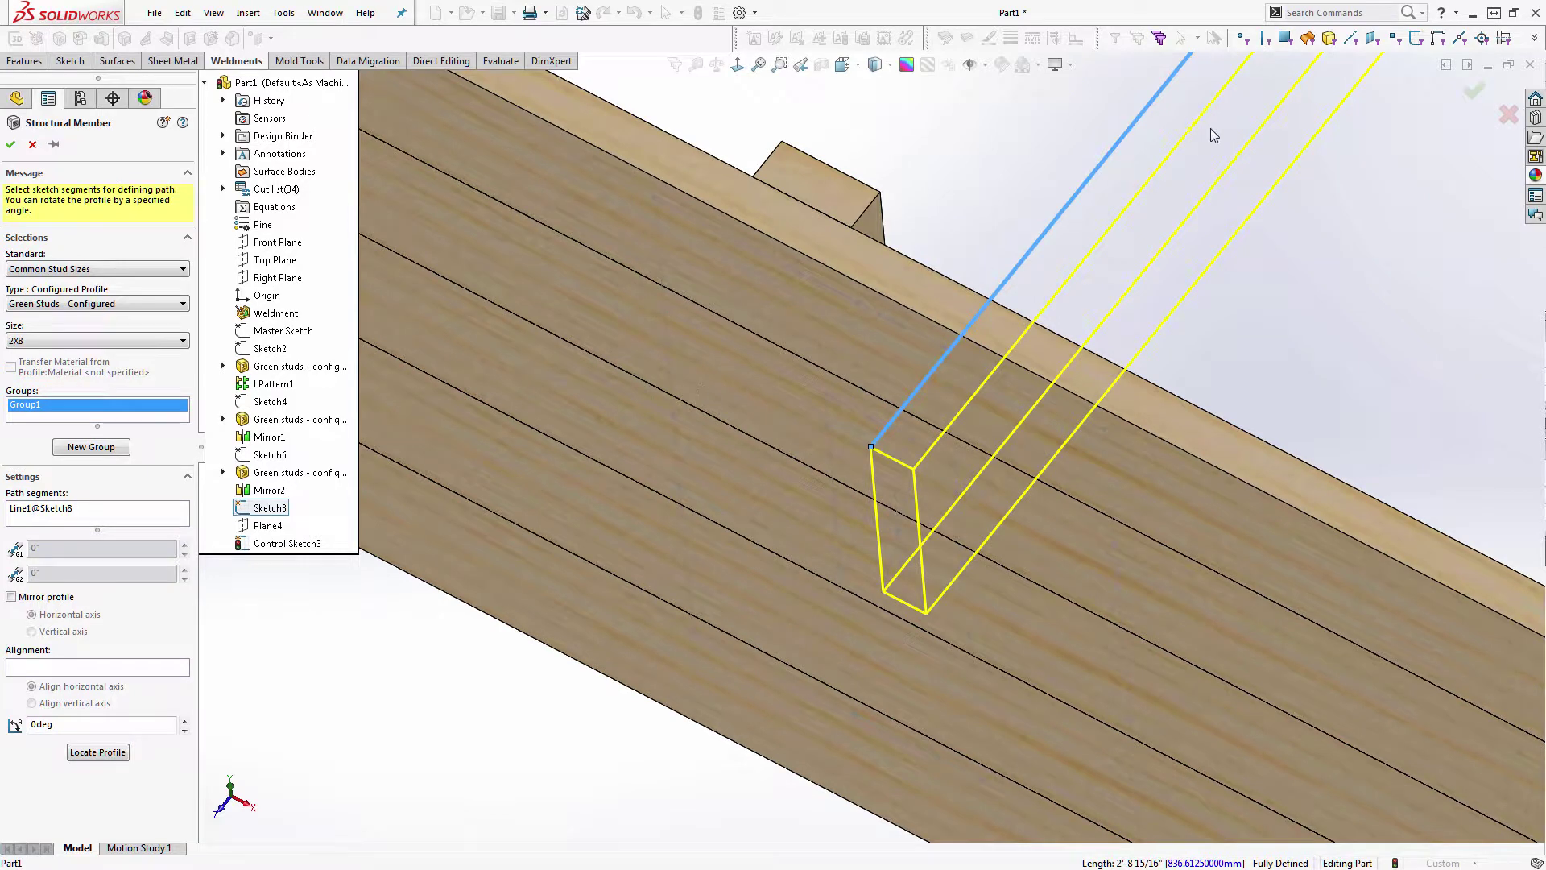
{"action": "left_click", "coordinate": [1468, 88]}
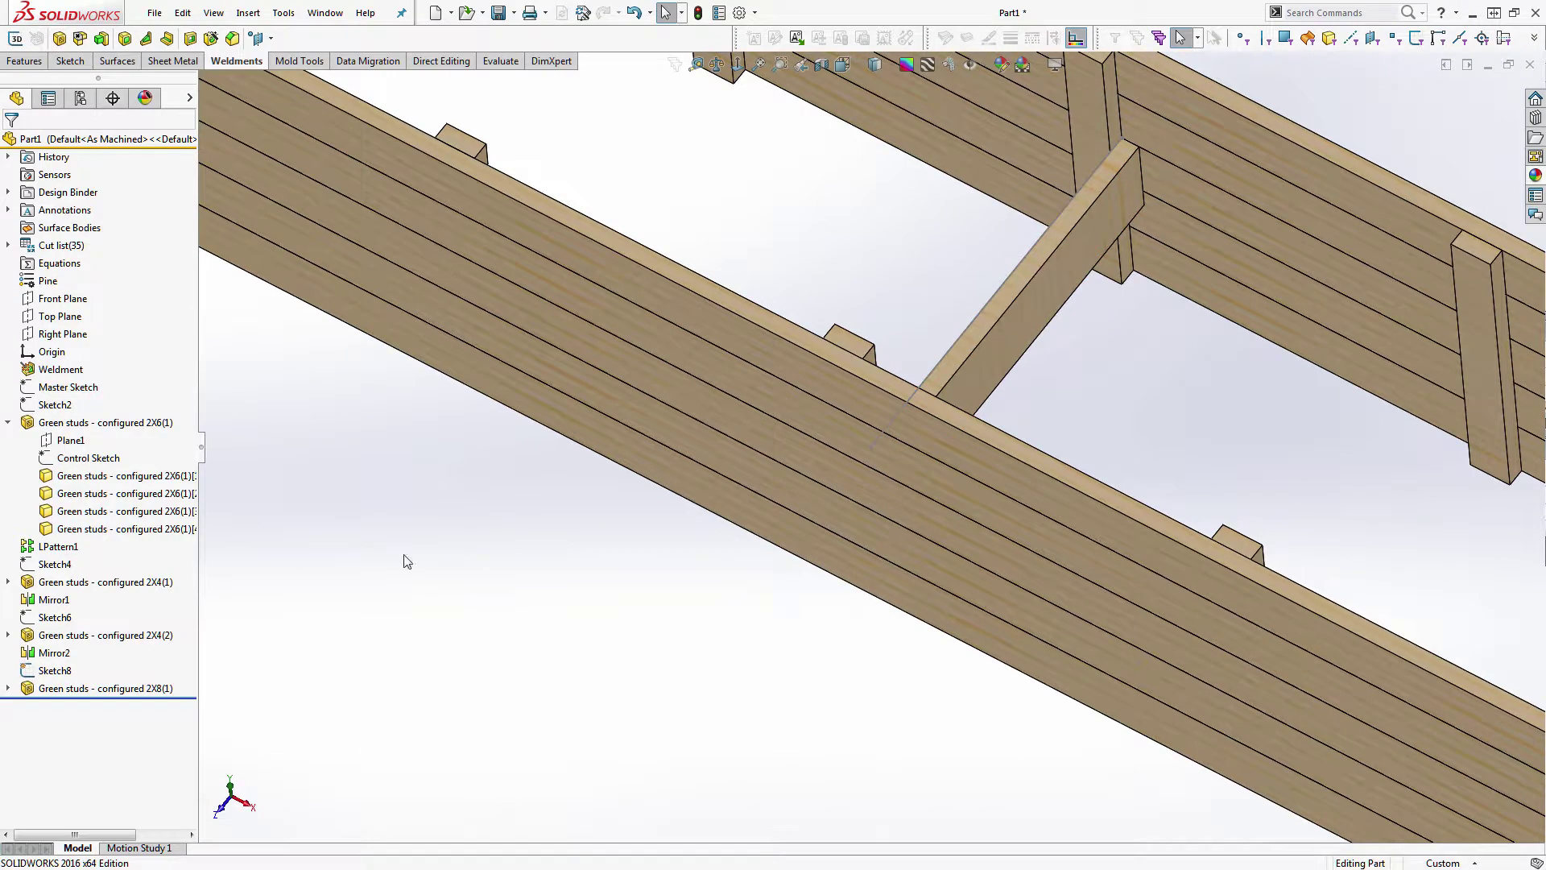
{"action": "left_click", "coordinate": [55, 670]}
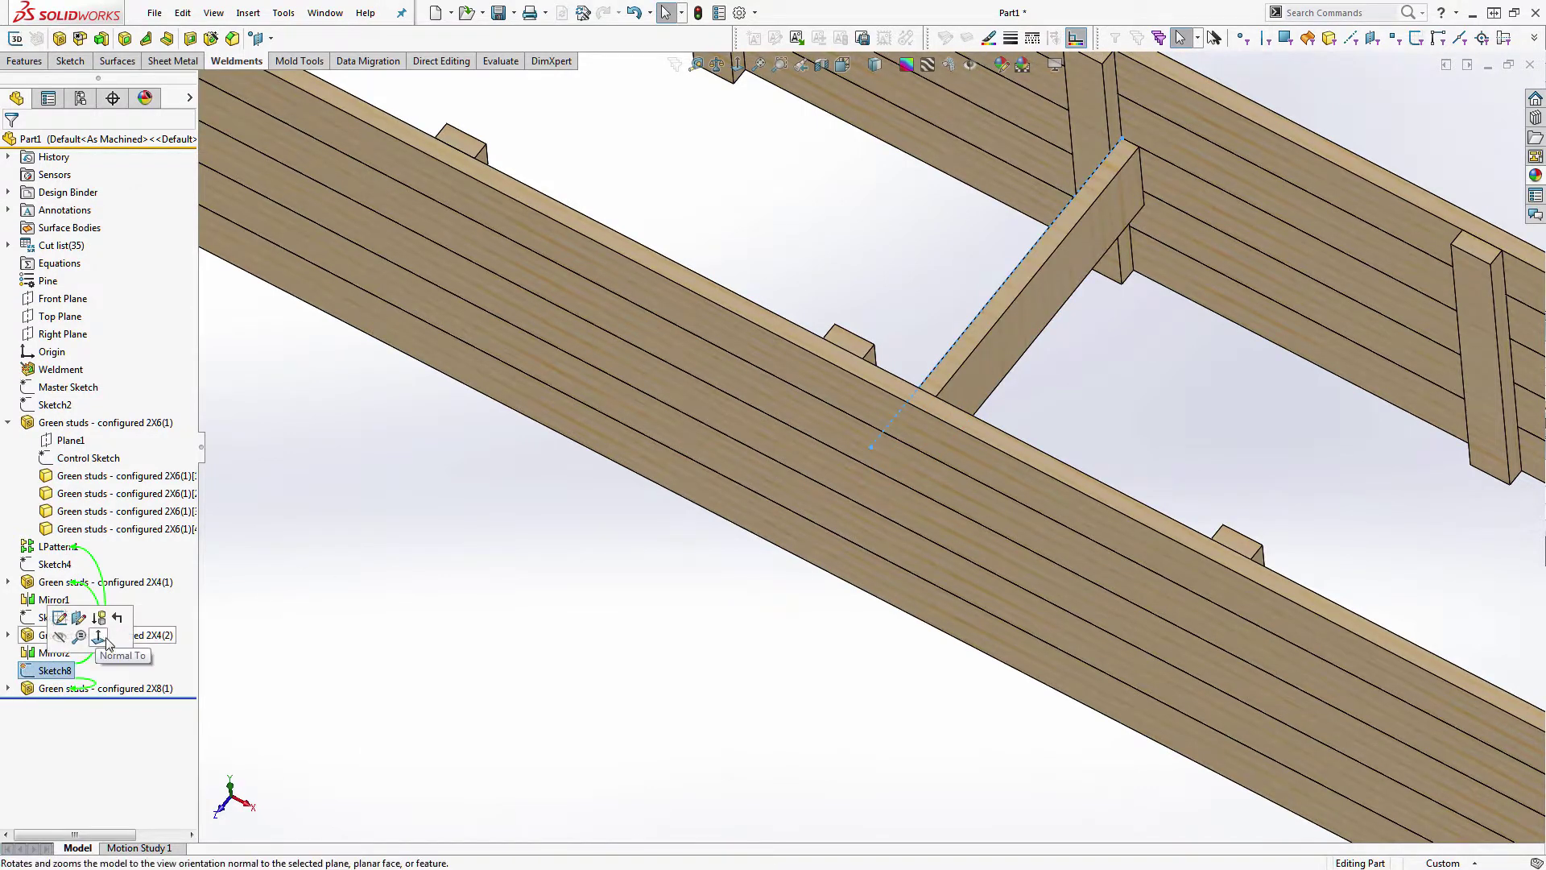
{"action": "left_click", "coordinate": [59, 638]}
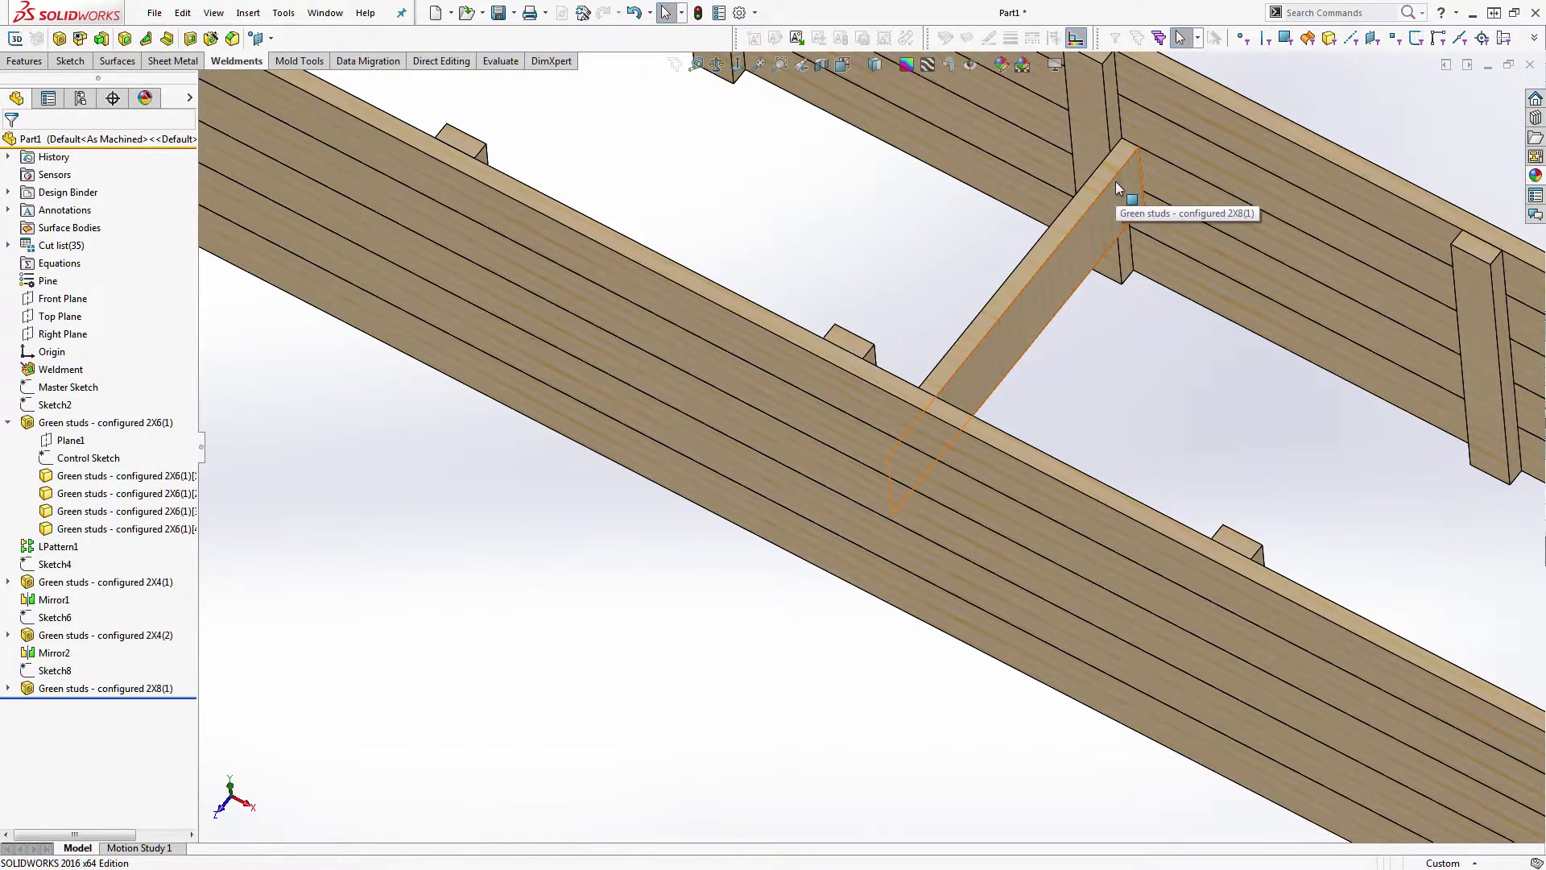
- Show Control Sketch3 of the 2X8 structural member
{"action": "scroll", "coordinate": [1021, 262], "scroll_direction": "up", "scroll_amount": 4}
{"action": "scroll", "coordinate": [1067, 221], "scroll_direction": "down", "scroll_amount": 5}
{"action": "middle_click_drag", "start_coordinate": [795, 520], "coordinate": [807, 406]}
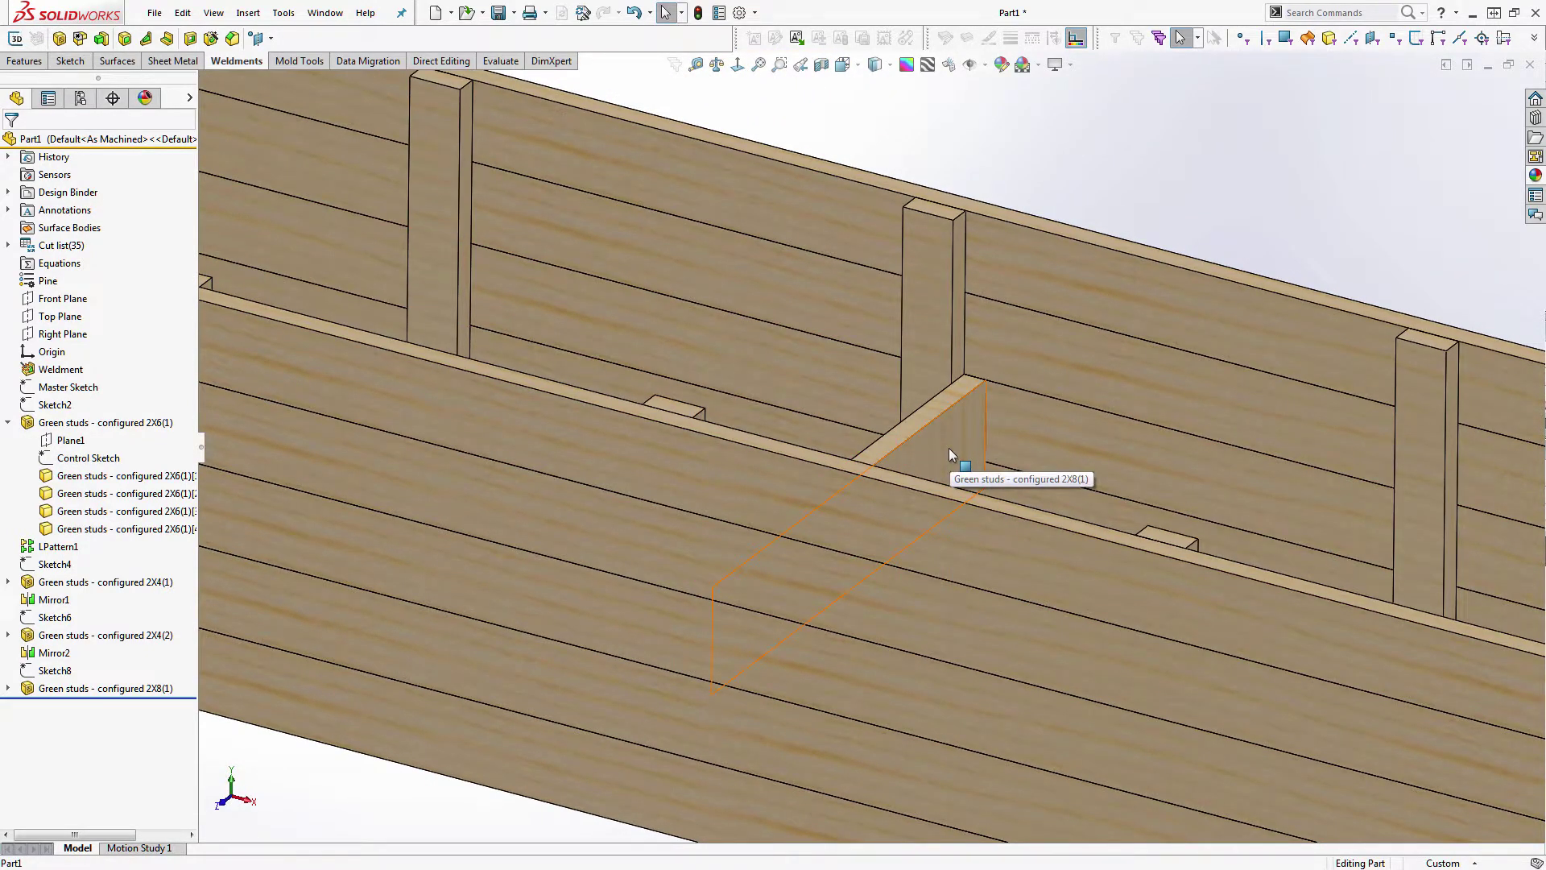
{"action": "left_click", "coordinate": [8, 689]}
{"action": "left_click", "coordinate": [51, 729]}
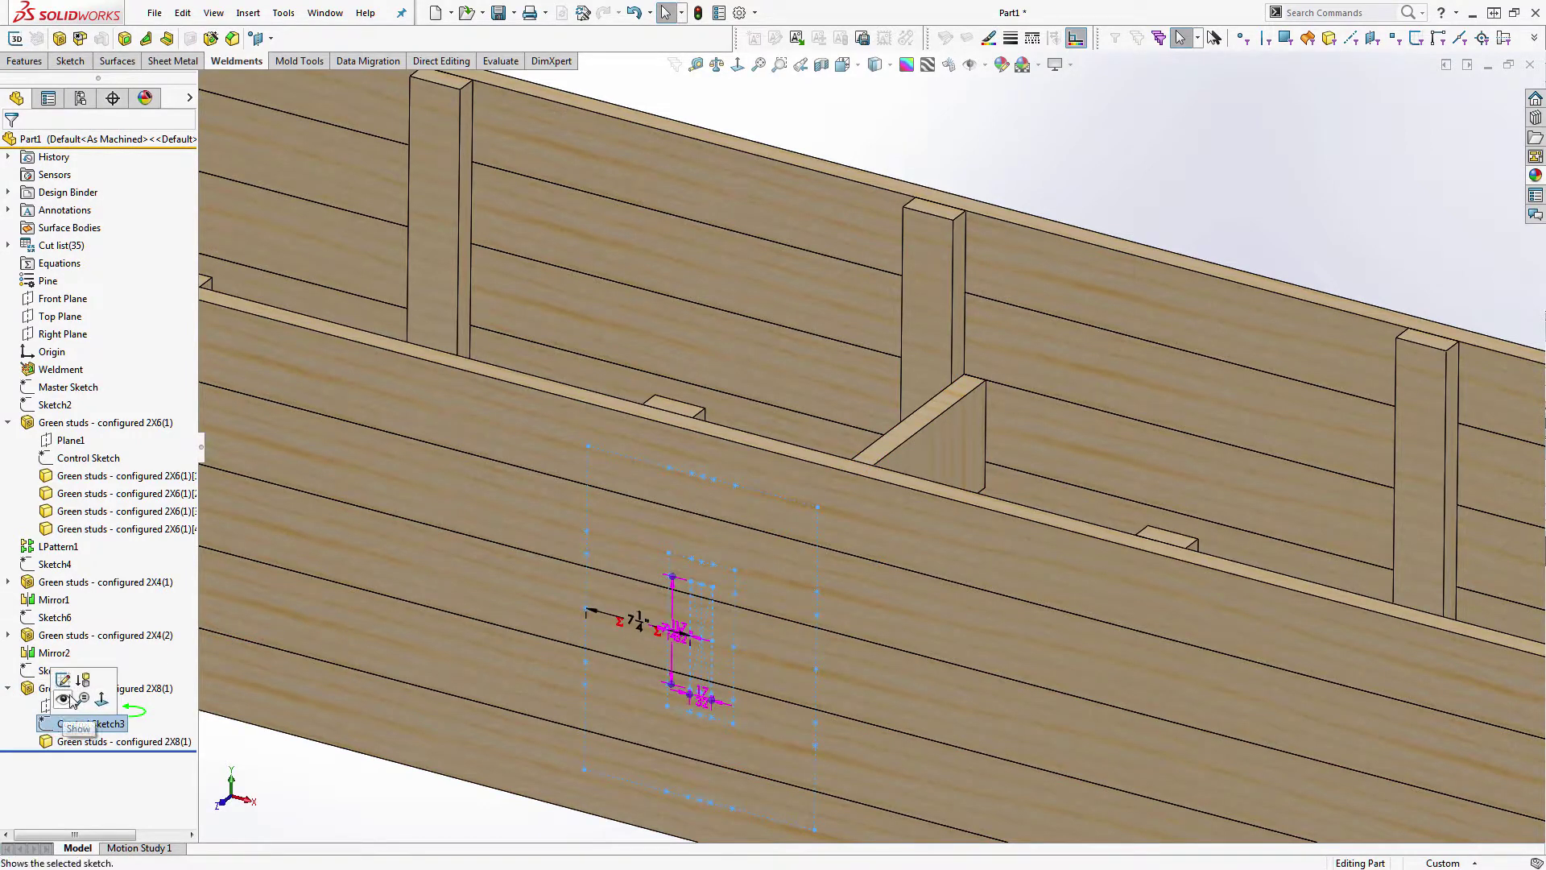
{"action": "key", "text": "Escape"}
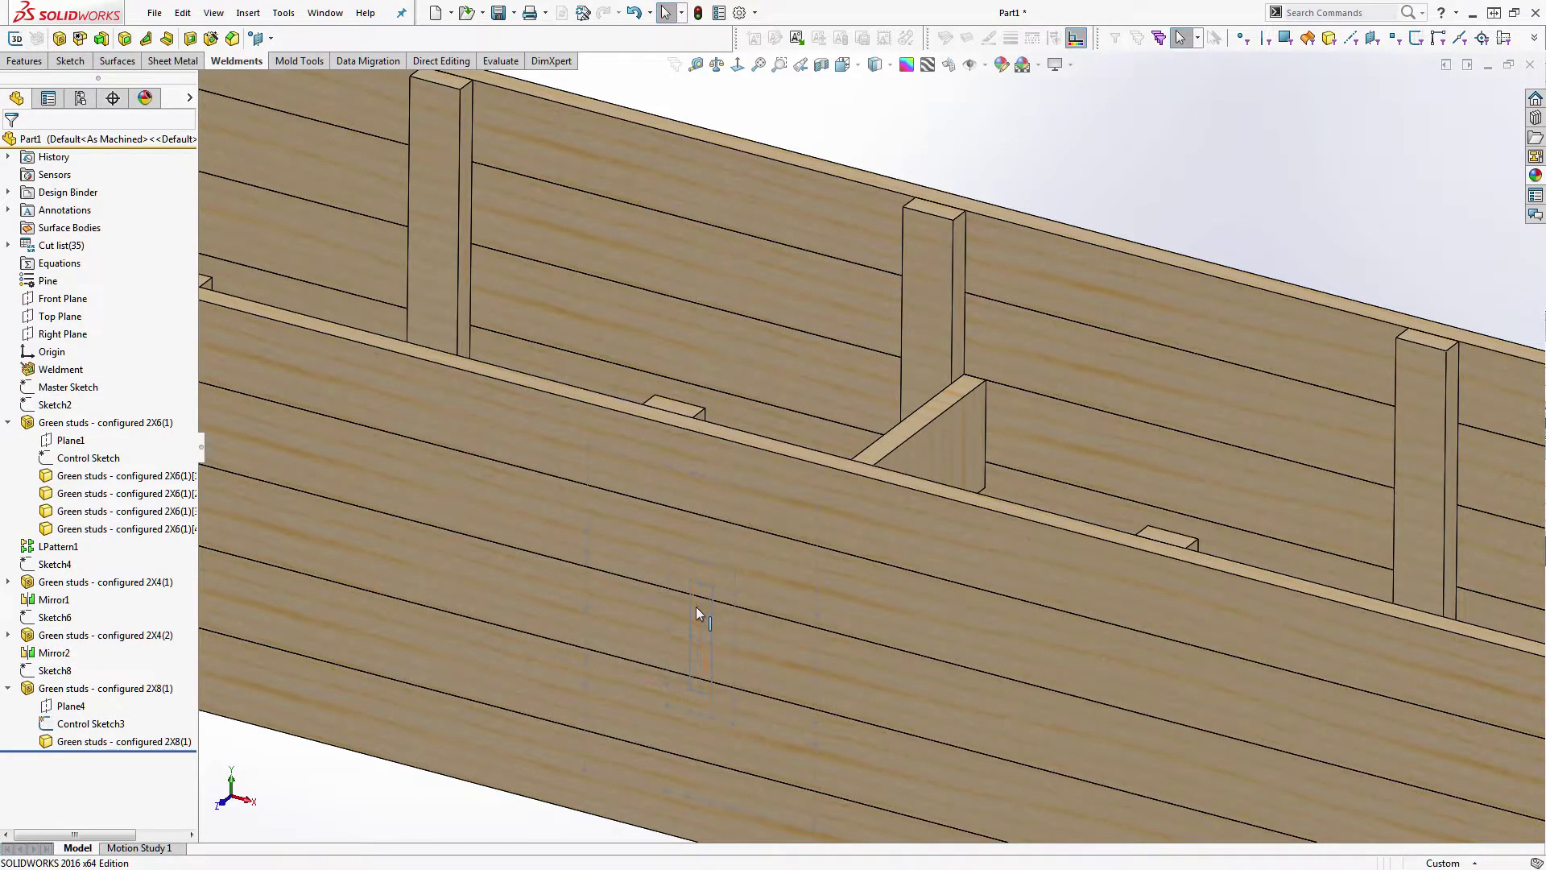
{"action": "right_click", "coordinate": [695, 610]}
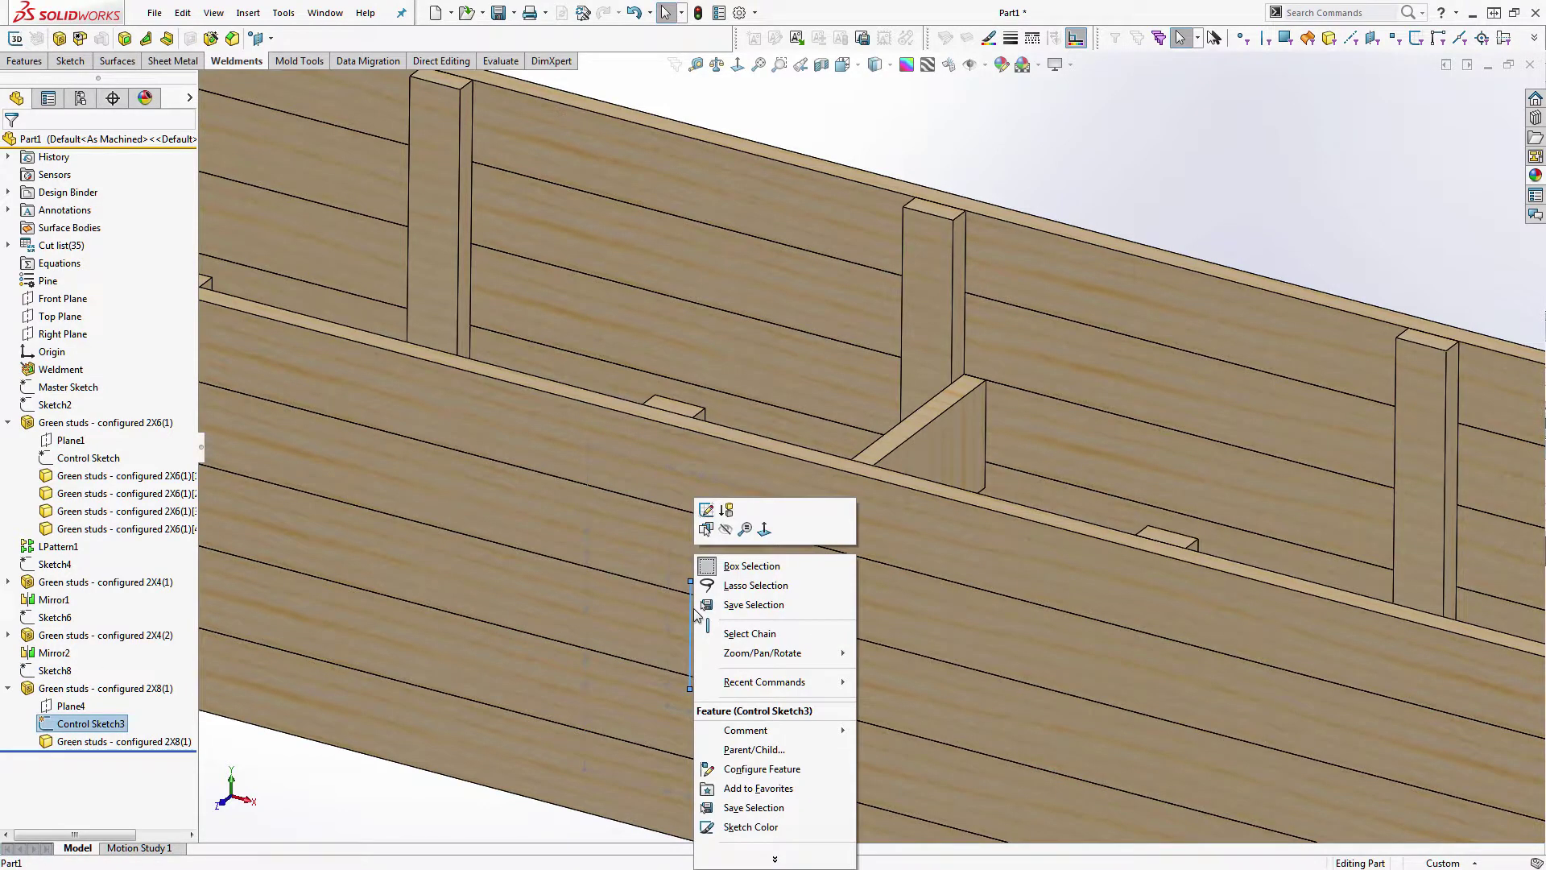
{"action": "left_click", "coordinate": [751, 634]}
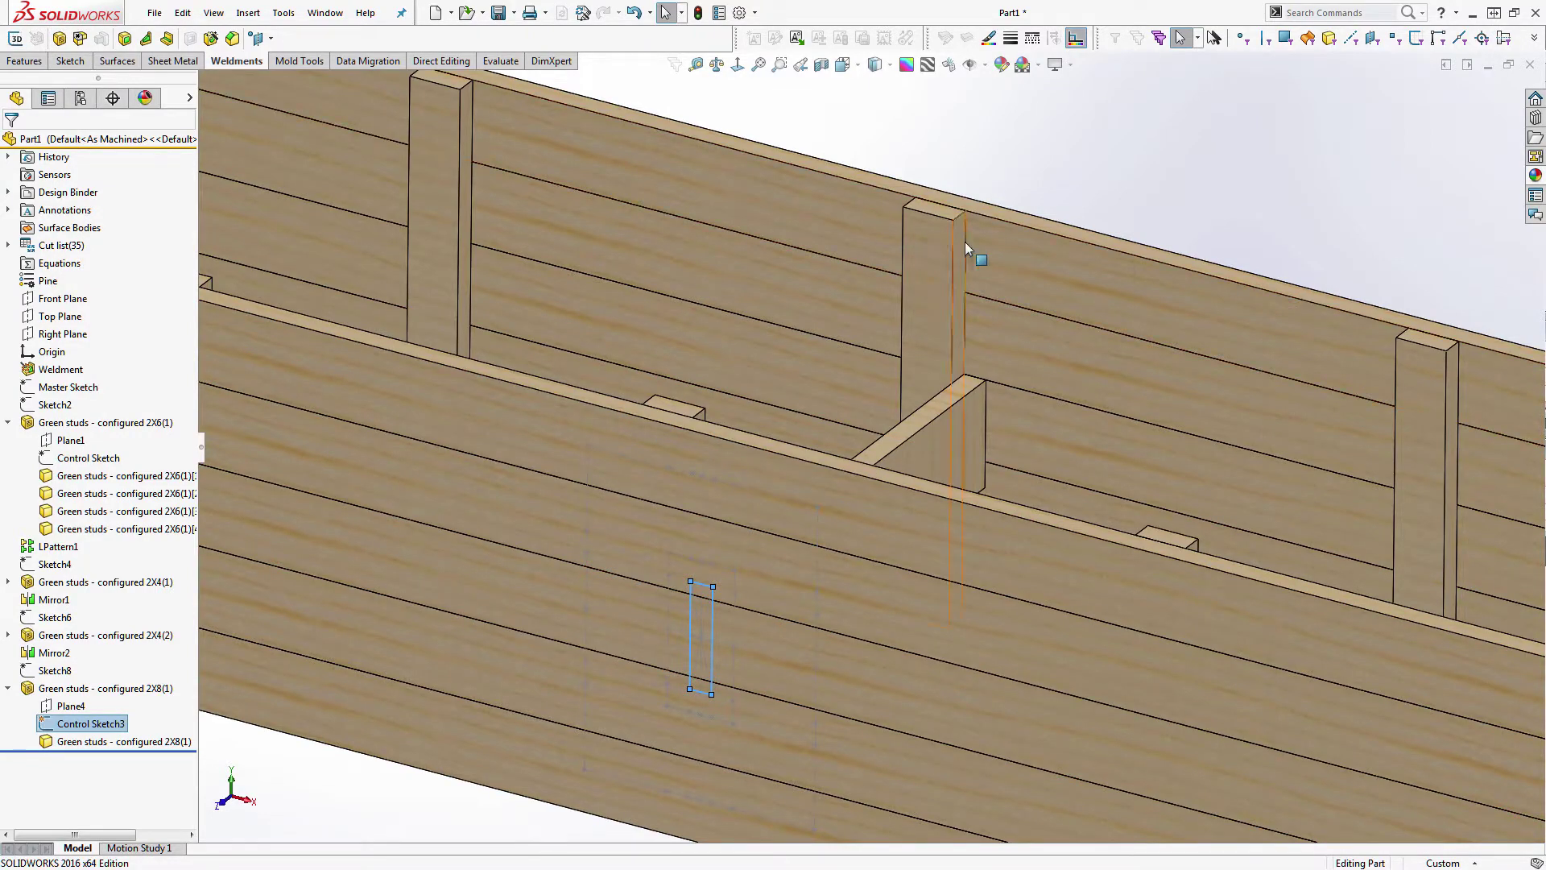
{"action": "mouse_move", "coordinate": [670, 654]}
{"action": "middle_mouse_down"}
{"action": "mouse_move", "coordinate": [564, 567]}
{"action": "mouse_move", "coordinate": [322, 788]}
{"action": "mouse_move", "coordinate": [373, 835]}
{"action": "mouse_move", "coordinate": [387, 767]}
{"action": "middle_mouse_up"}
{"action": "left_click", "coordinate": [860, 492]}
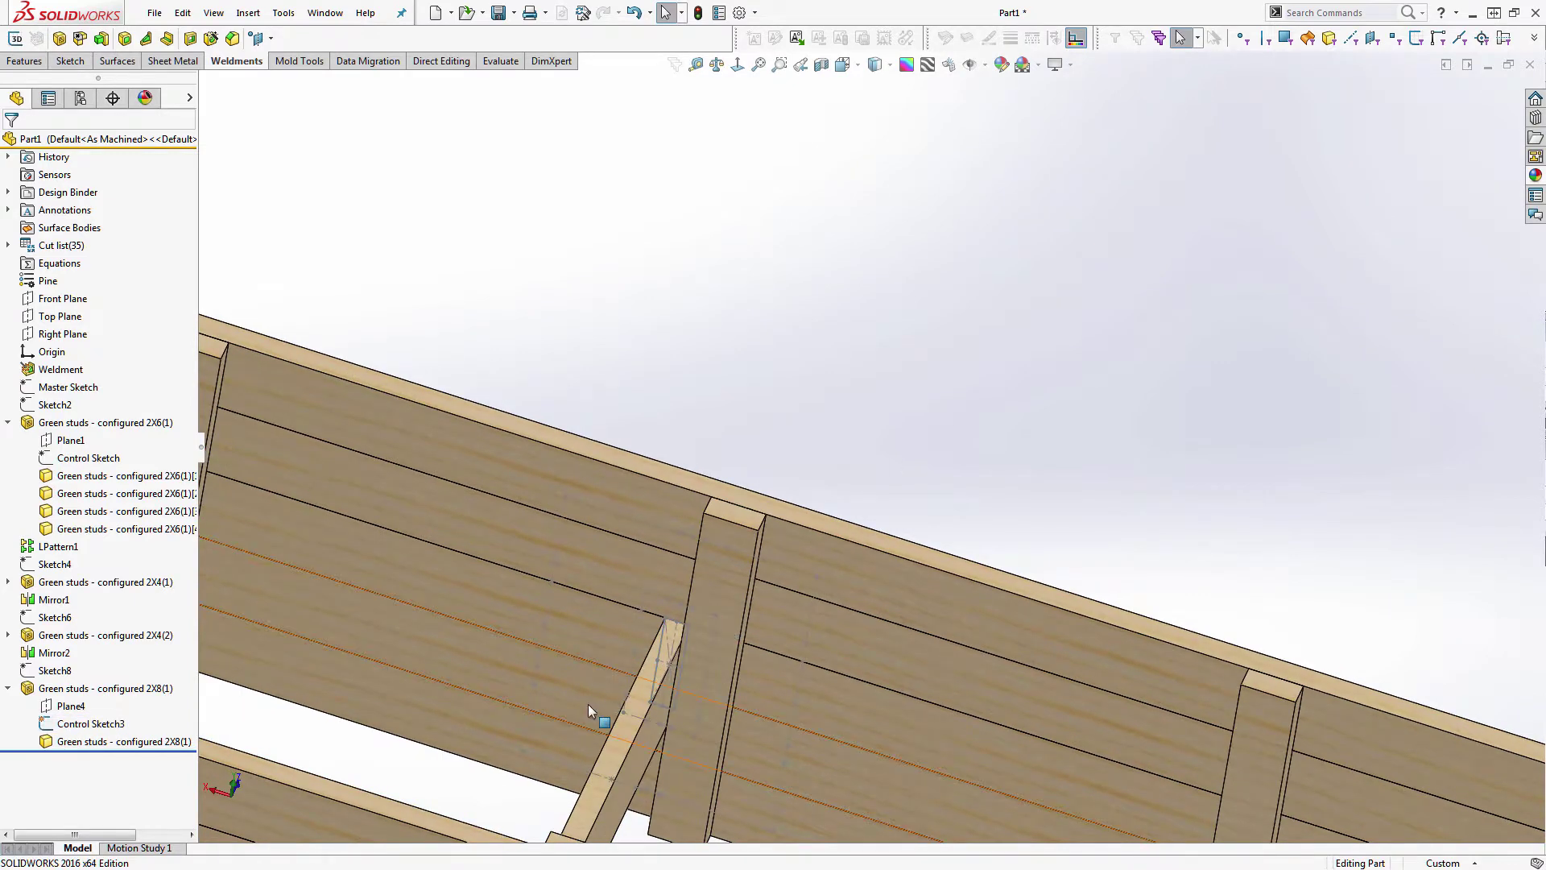
- Convert the 2X8 profile rectangle from Control Sketch3 into a new sketch on the lowest 2X6 board's inner face, and finish the sketch
{"action": "left_click", "coordinate": [429, 724]}
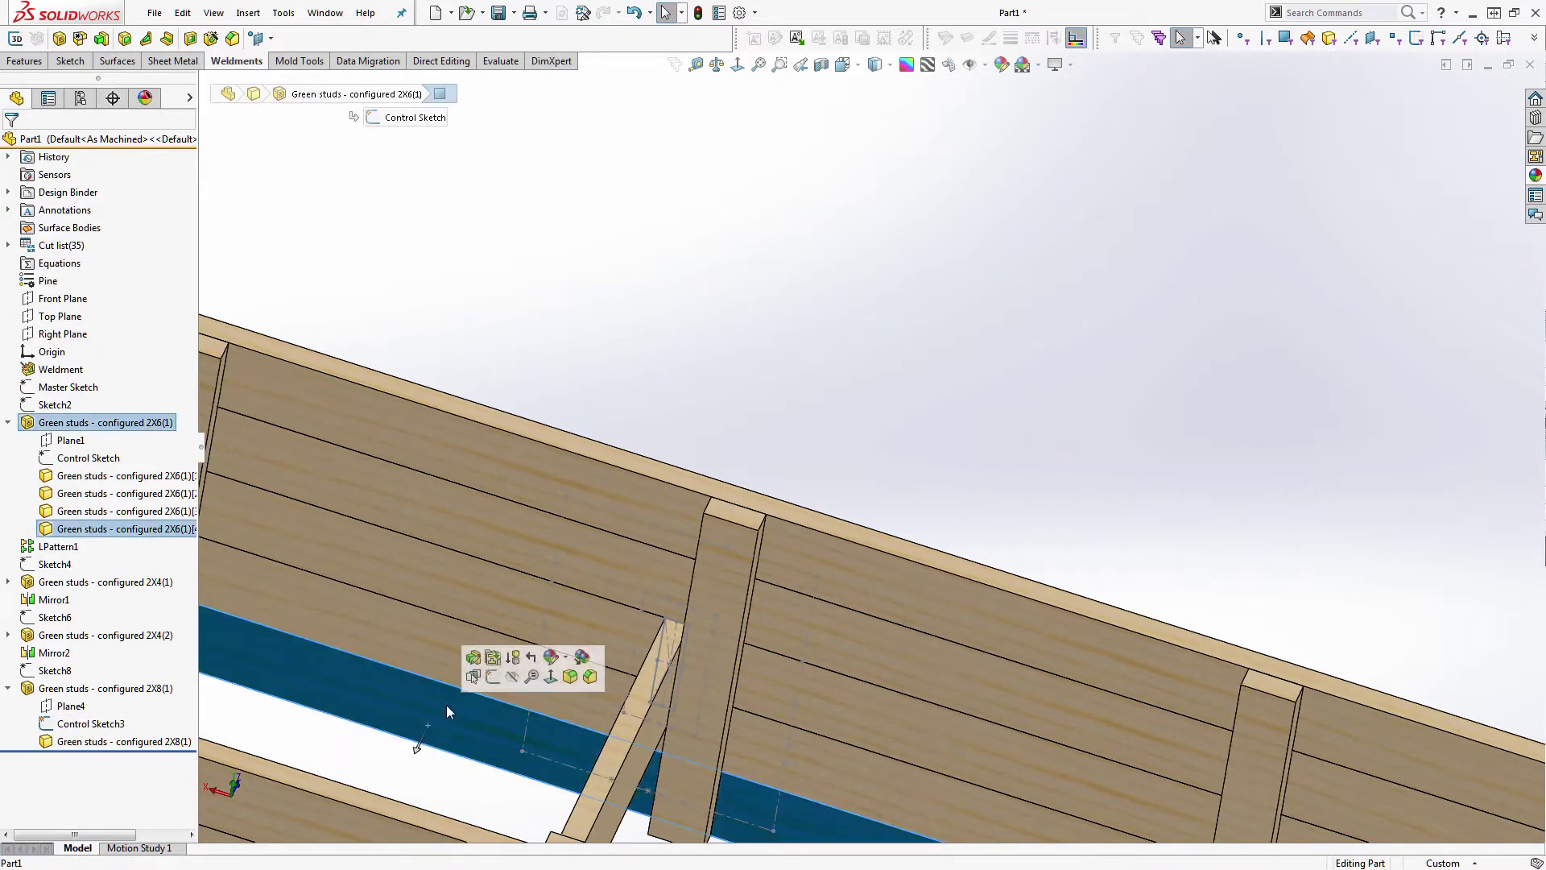
{"action": "left_click", "coordinate": [494, 678]}
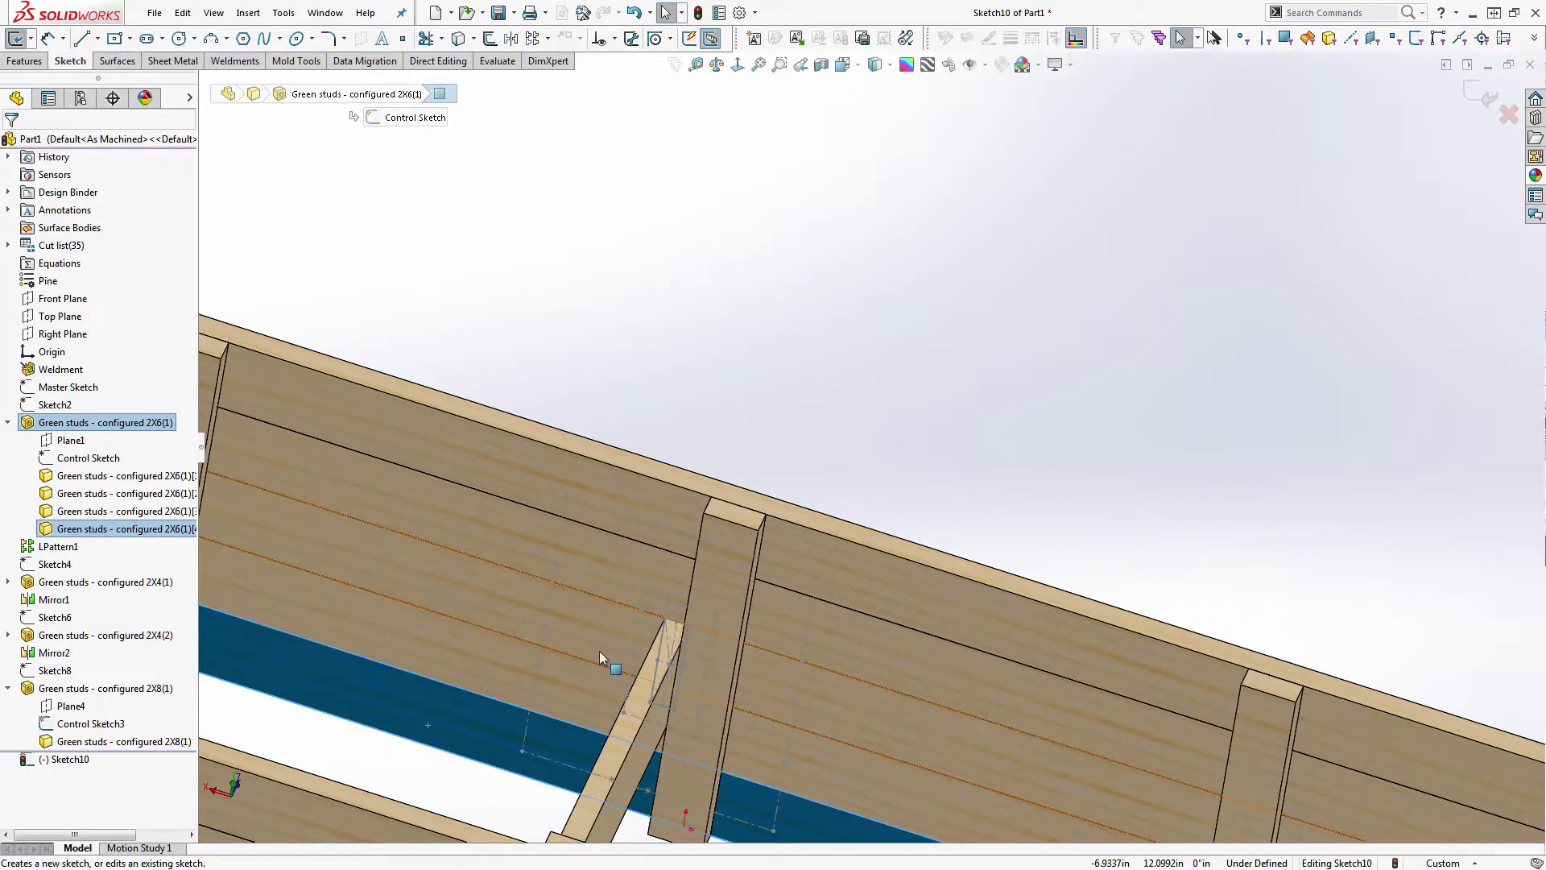
{"action": "right_click", "coordinate": [659, 650]}
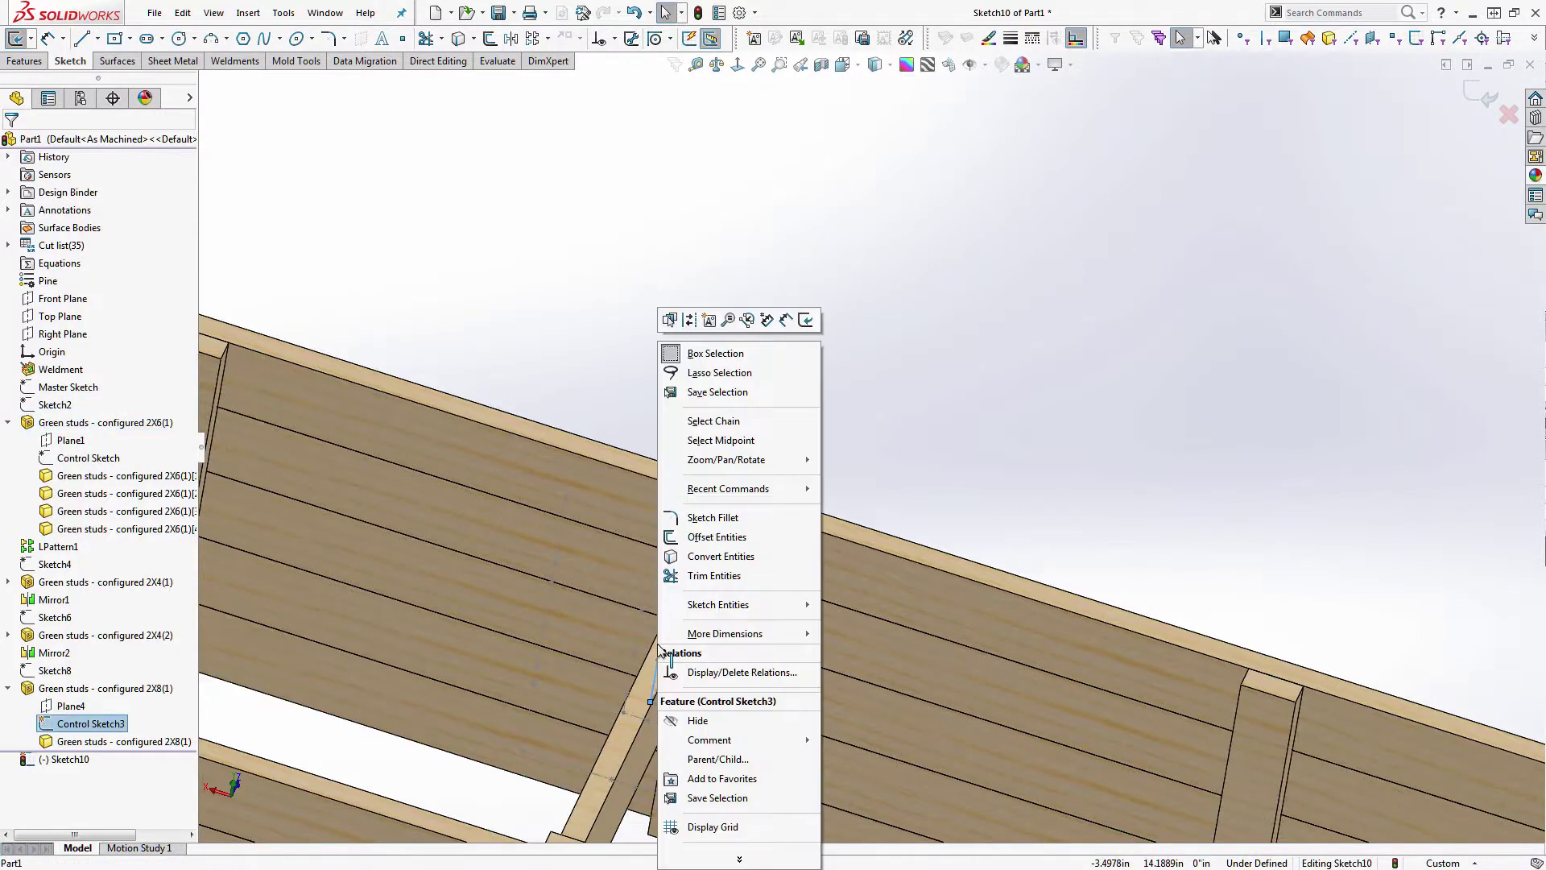
{"action": "left_click", "coordinate": [714, 420]}
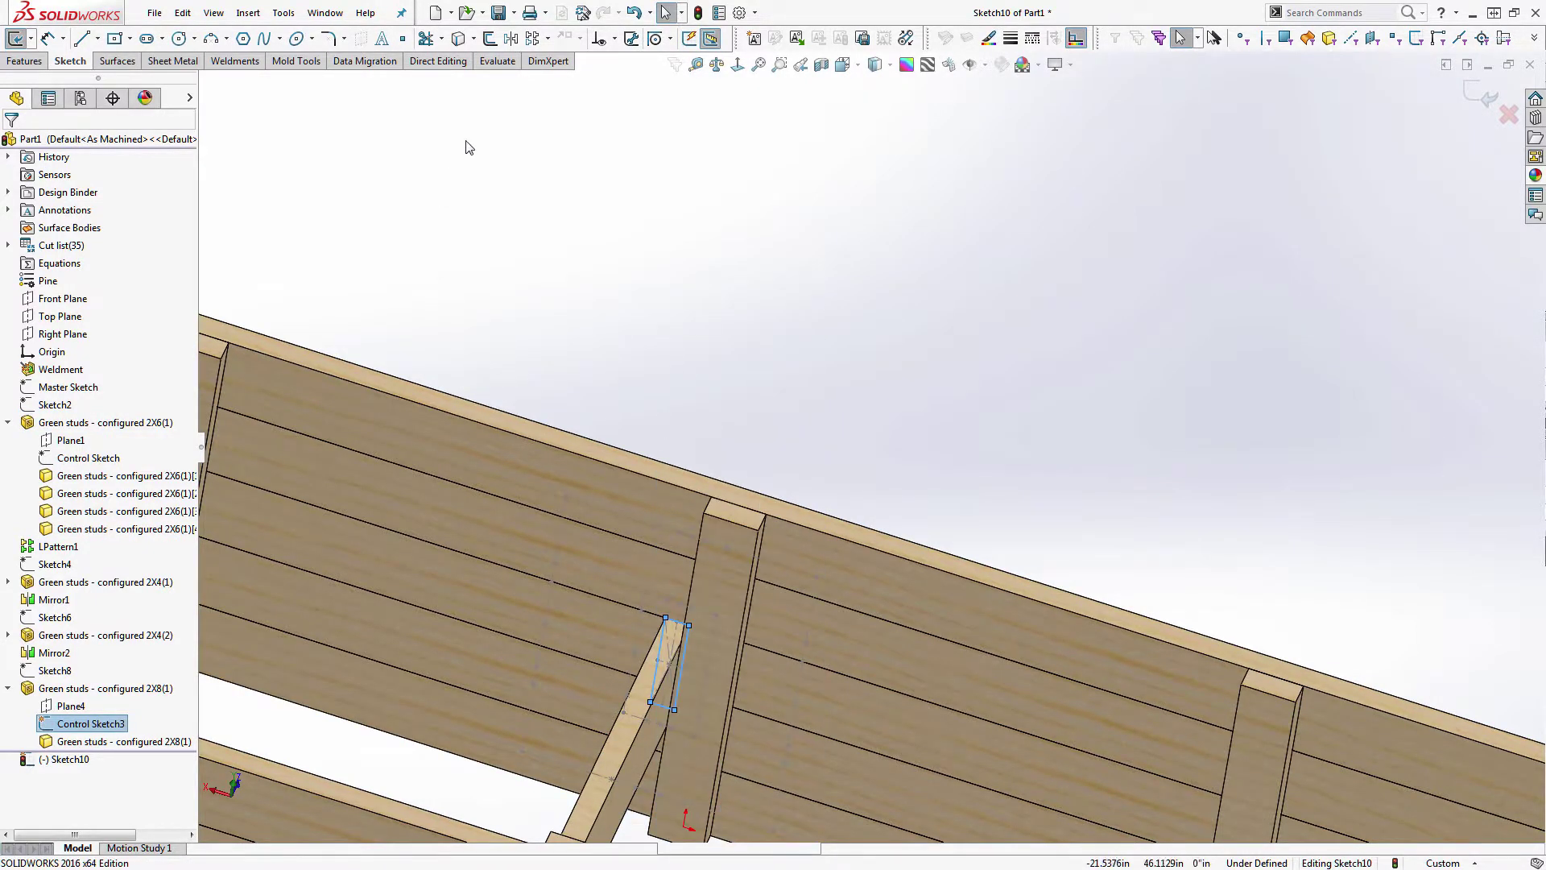
{"action": "left_click", "coordinate": [458, 41]}
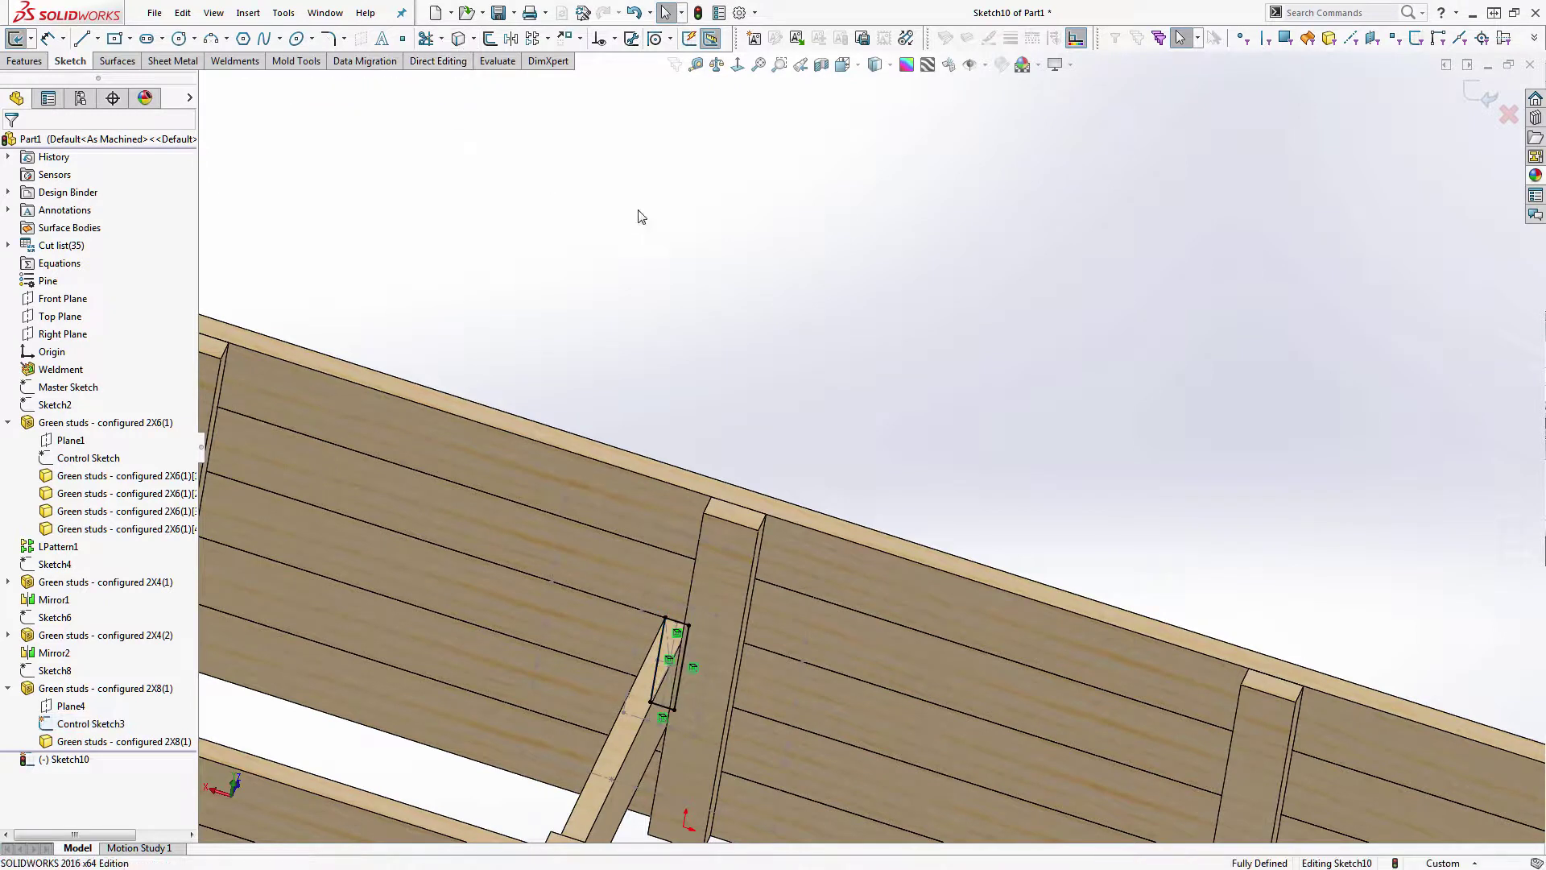
{"action": "key", "text": "s"}
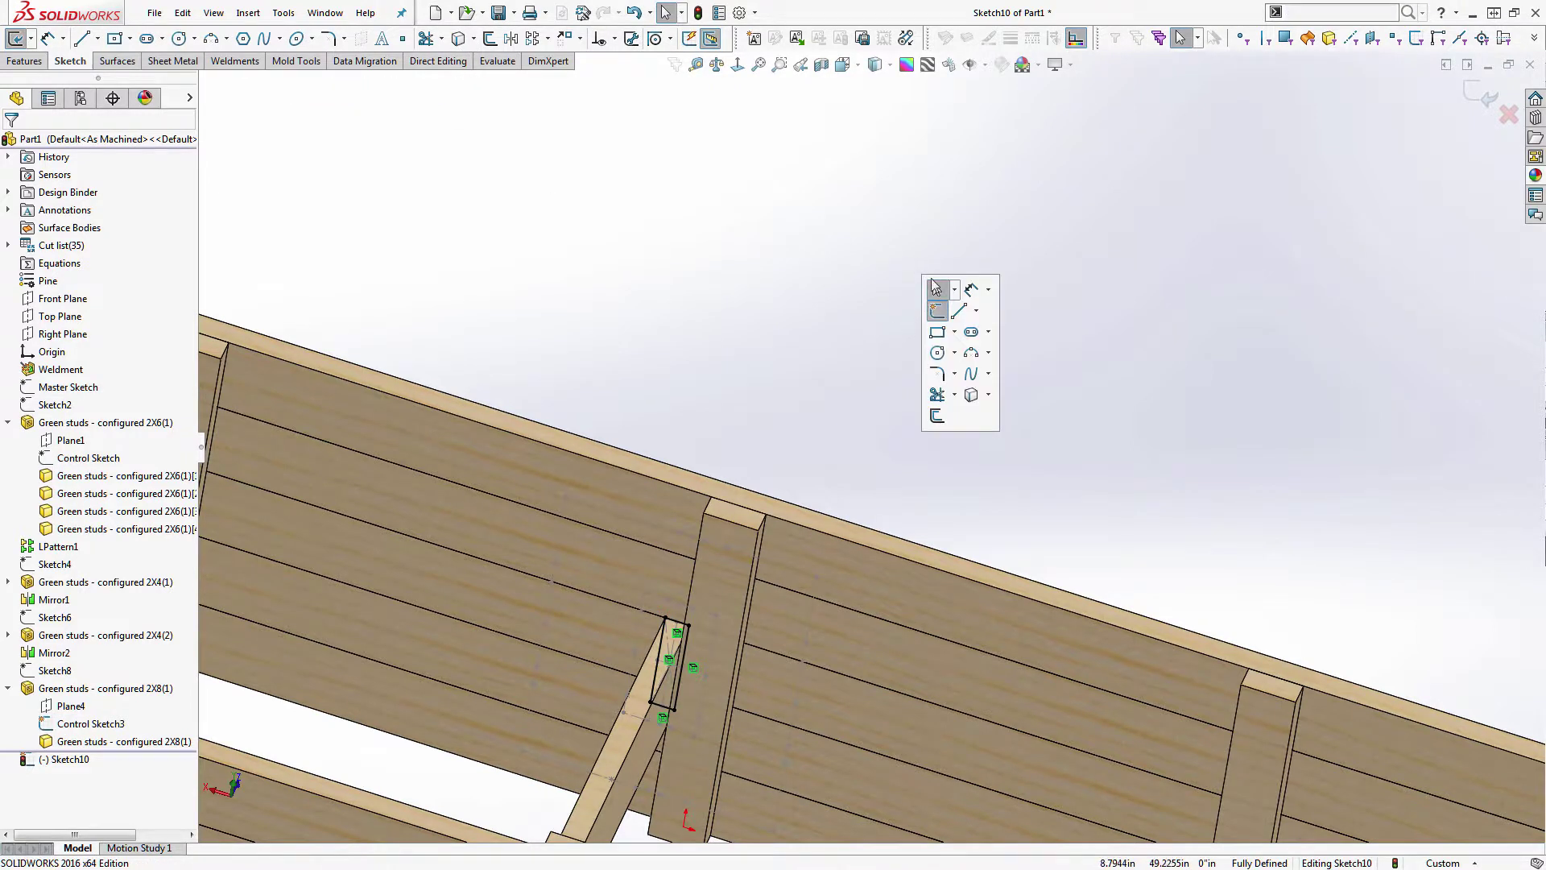
{"action": "left_click", "coordinate": [937, 313]}
- Start an extruded boss from the converted rectangle sketch as a one-direction thin feature 0.006 in thick, with the wall outside the profile
{"action": "key", "text": "s"}
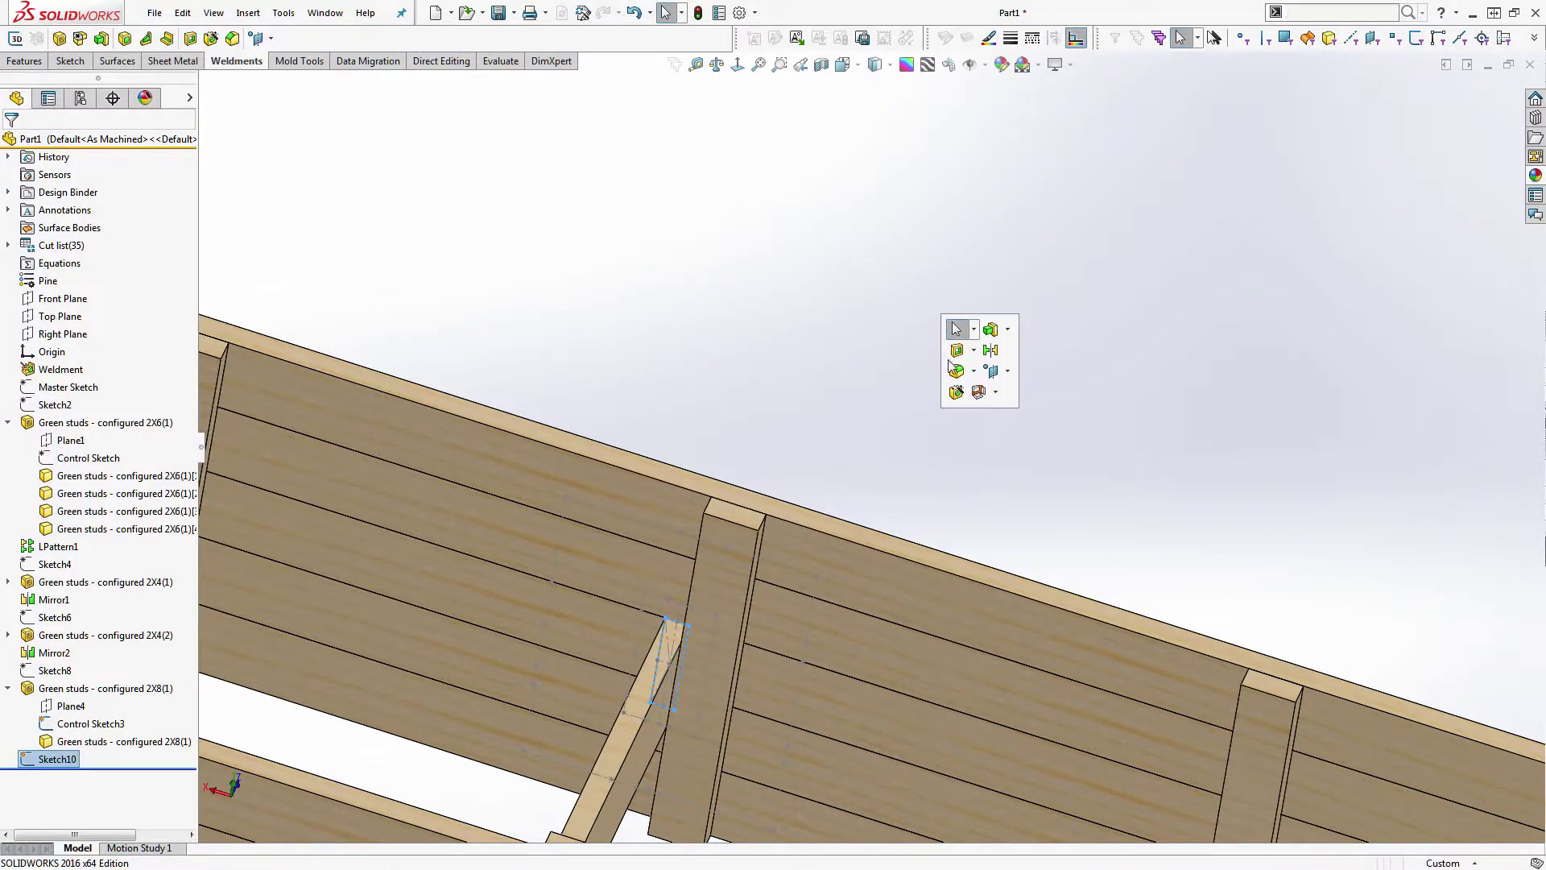
{"action": "left_click", "coordinate": [985, 332]}
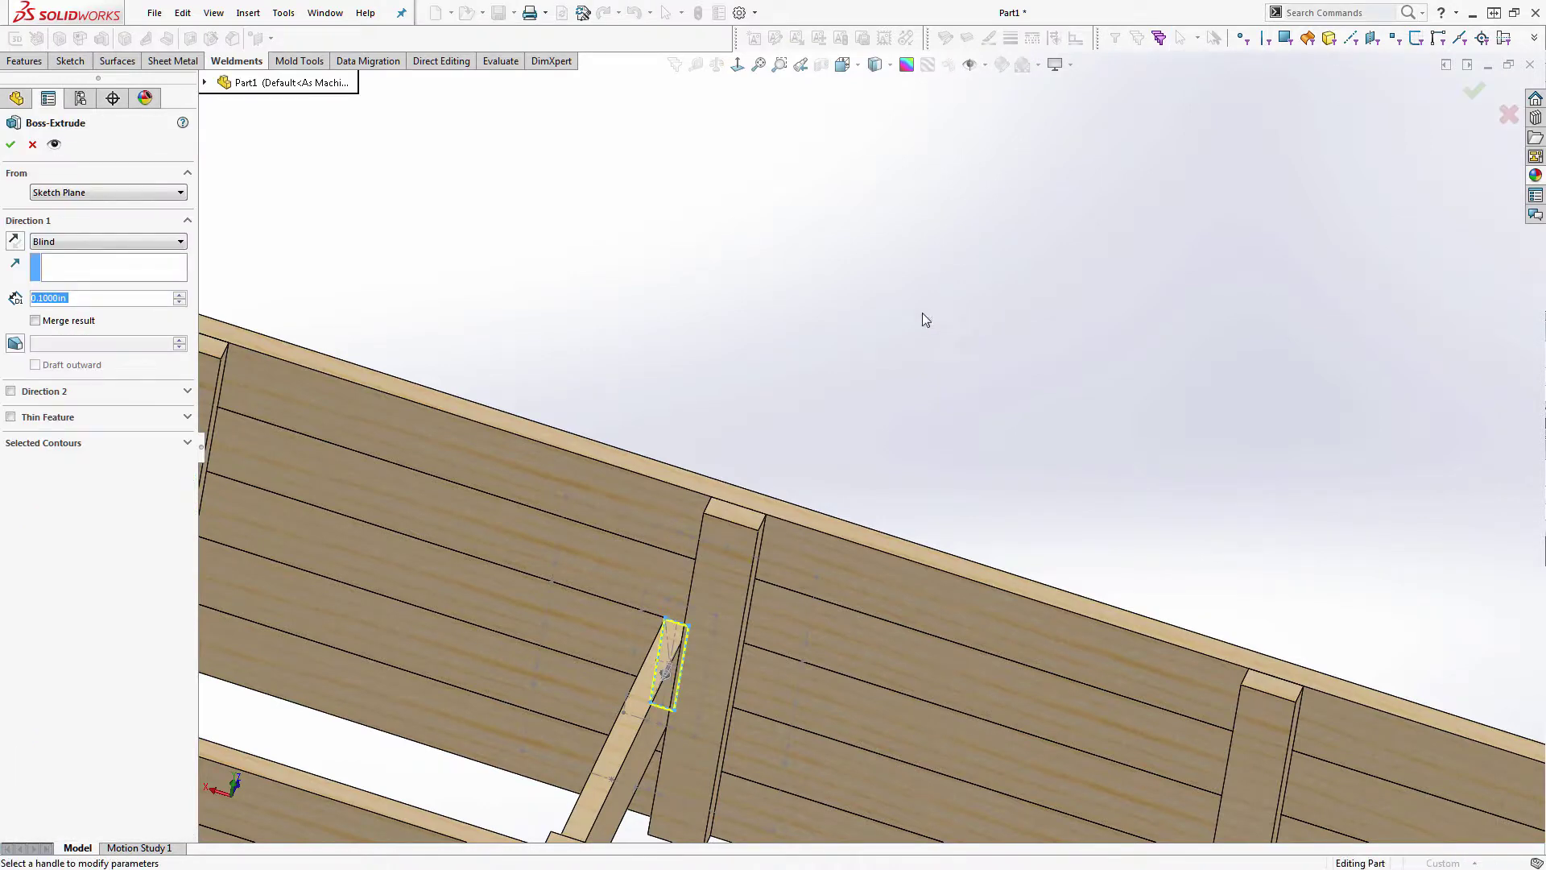
{"action": "left_click", "coordinate": [62, 417]}
{"action": "scroll", "coordinate": [708, 632], "scroll_direction": "down", "scroll_amount": 5}
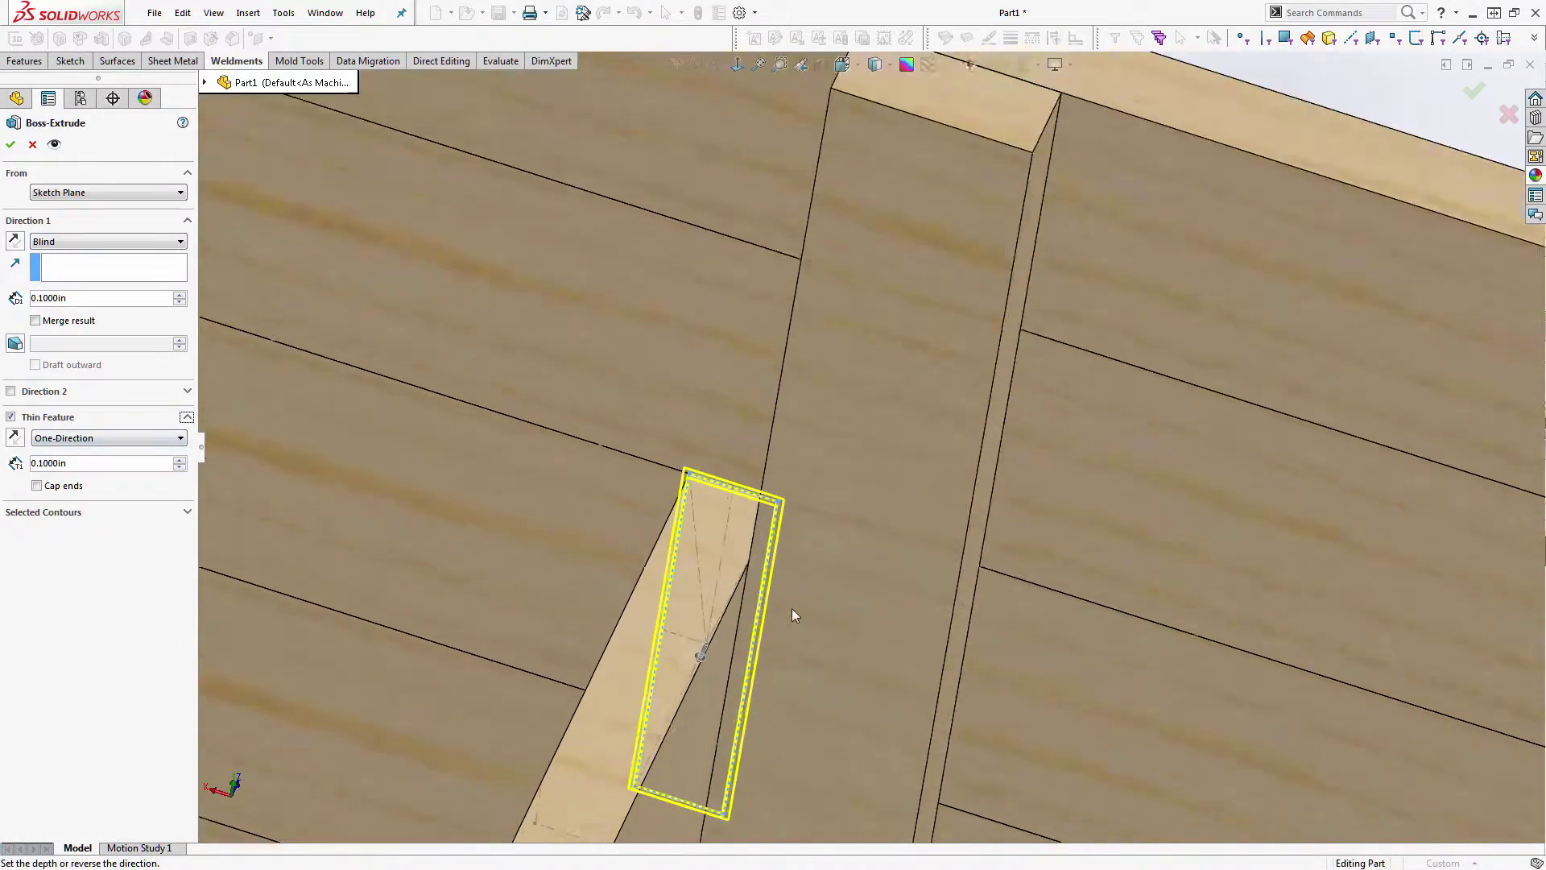
{"action": "left_click", "coordinate": [14, 439]}
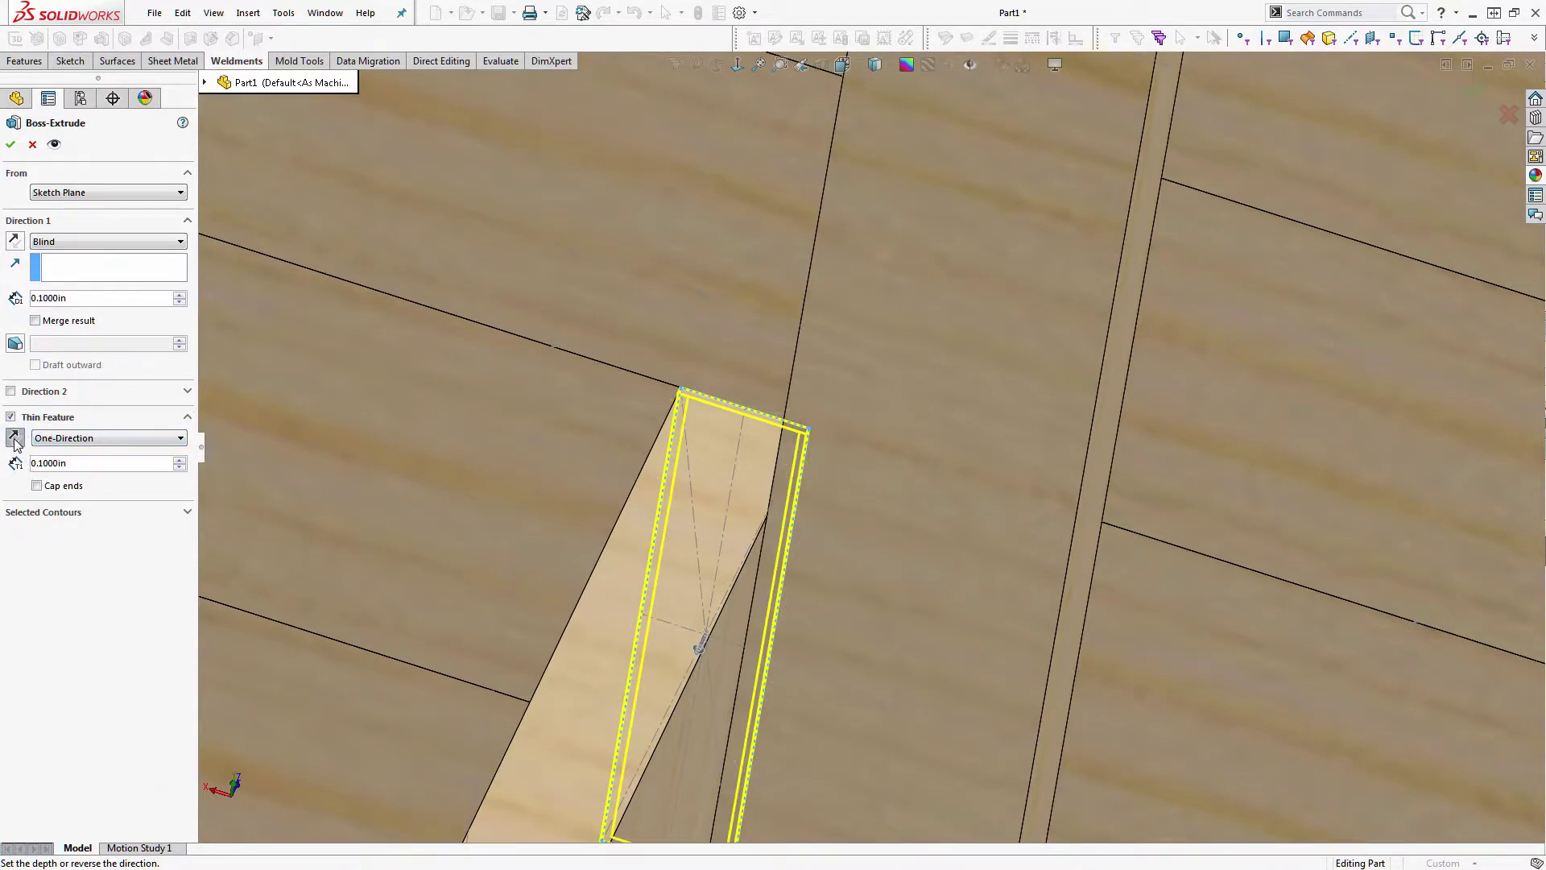
{"action": "left_click", "coordinate": [14, 439]}
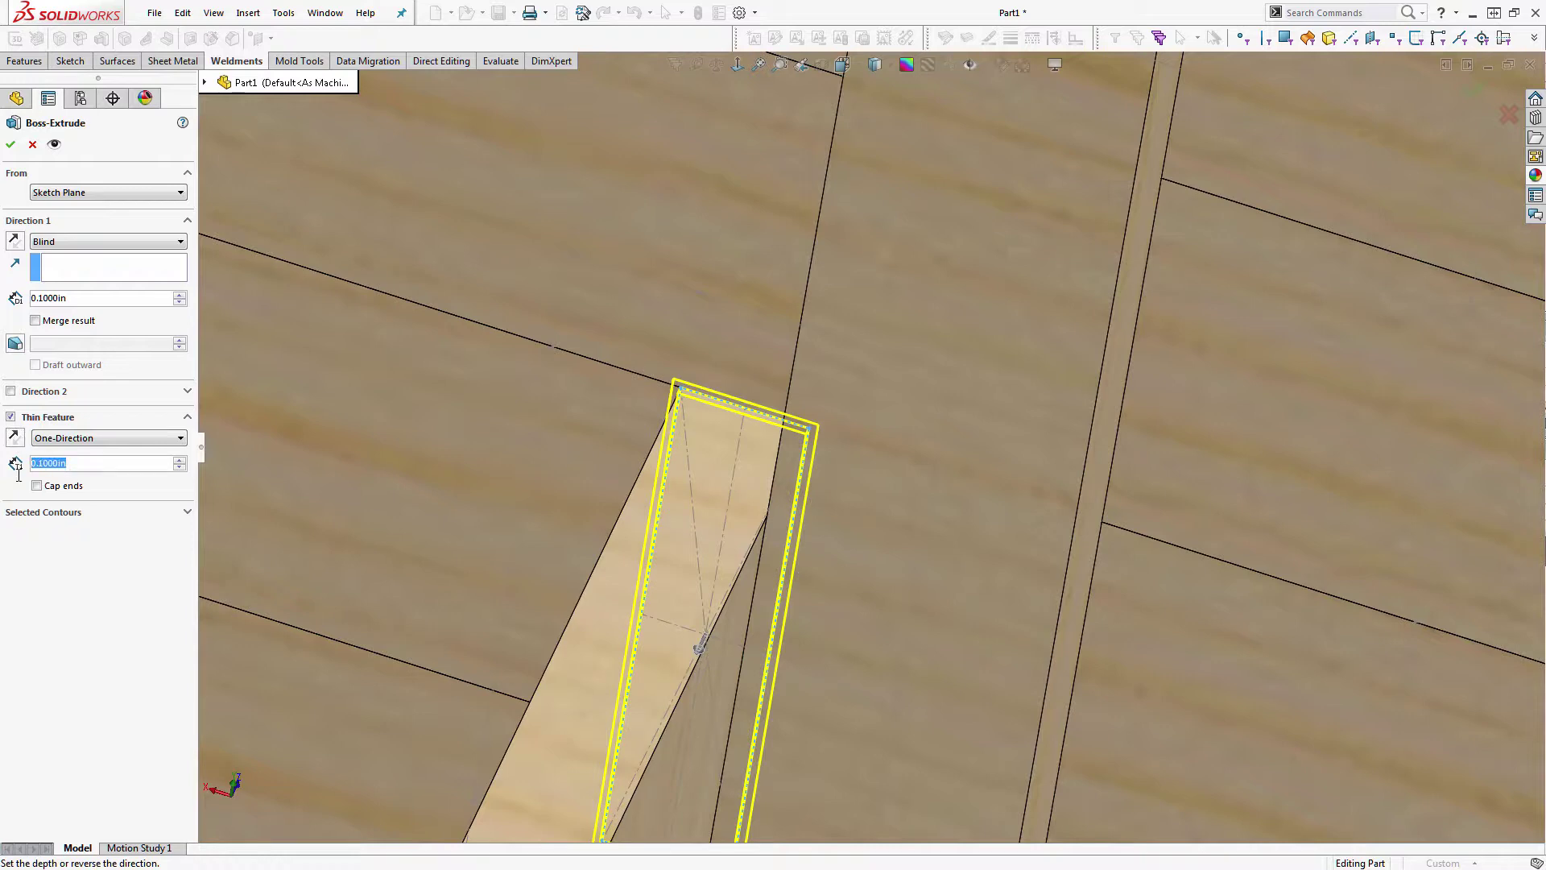
{"action": "type", "text": ".006"}
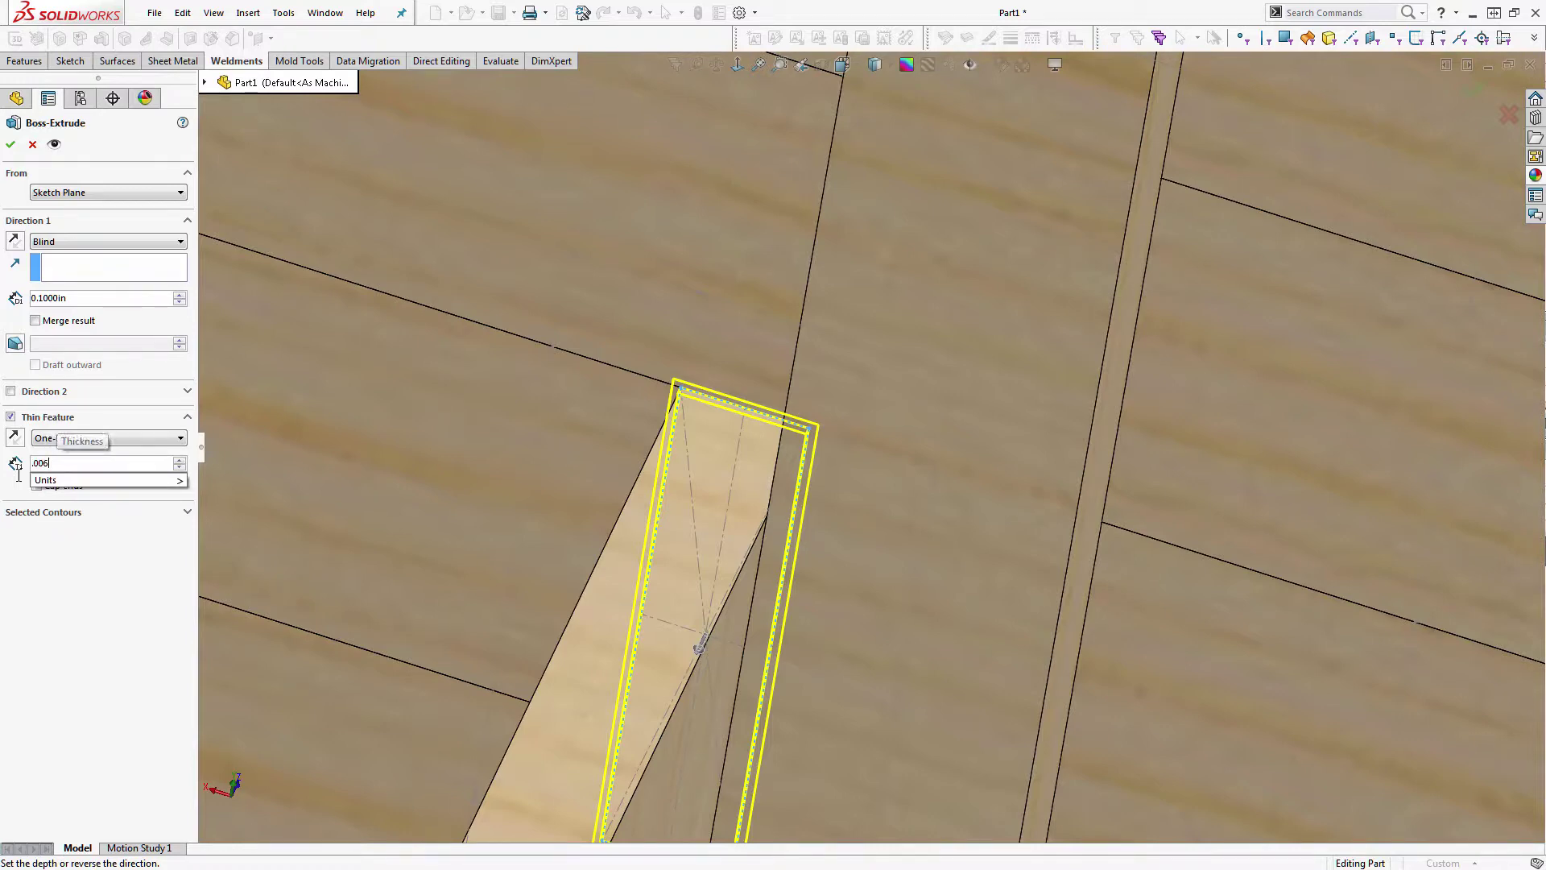
{"action": "key", "text": "Return"}
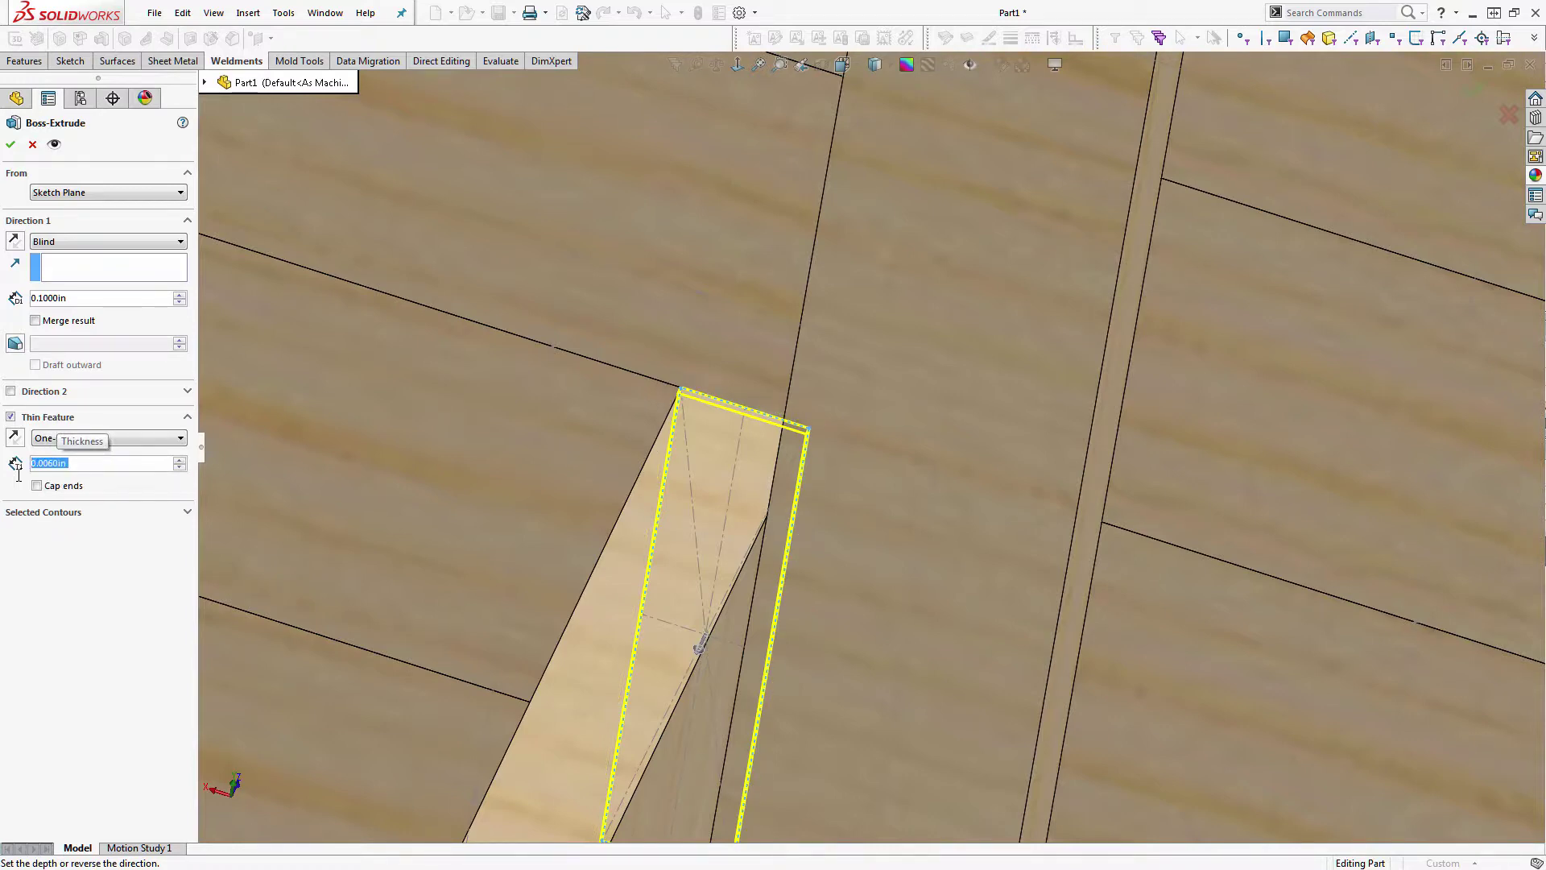
{"action": "scroll", "coordinate": [834, 386], "scroll_direction": "down", "scroll_amount": 10}
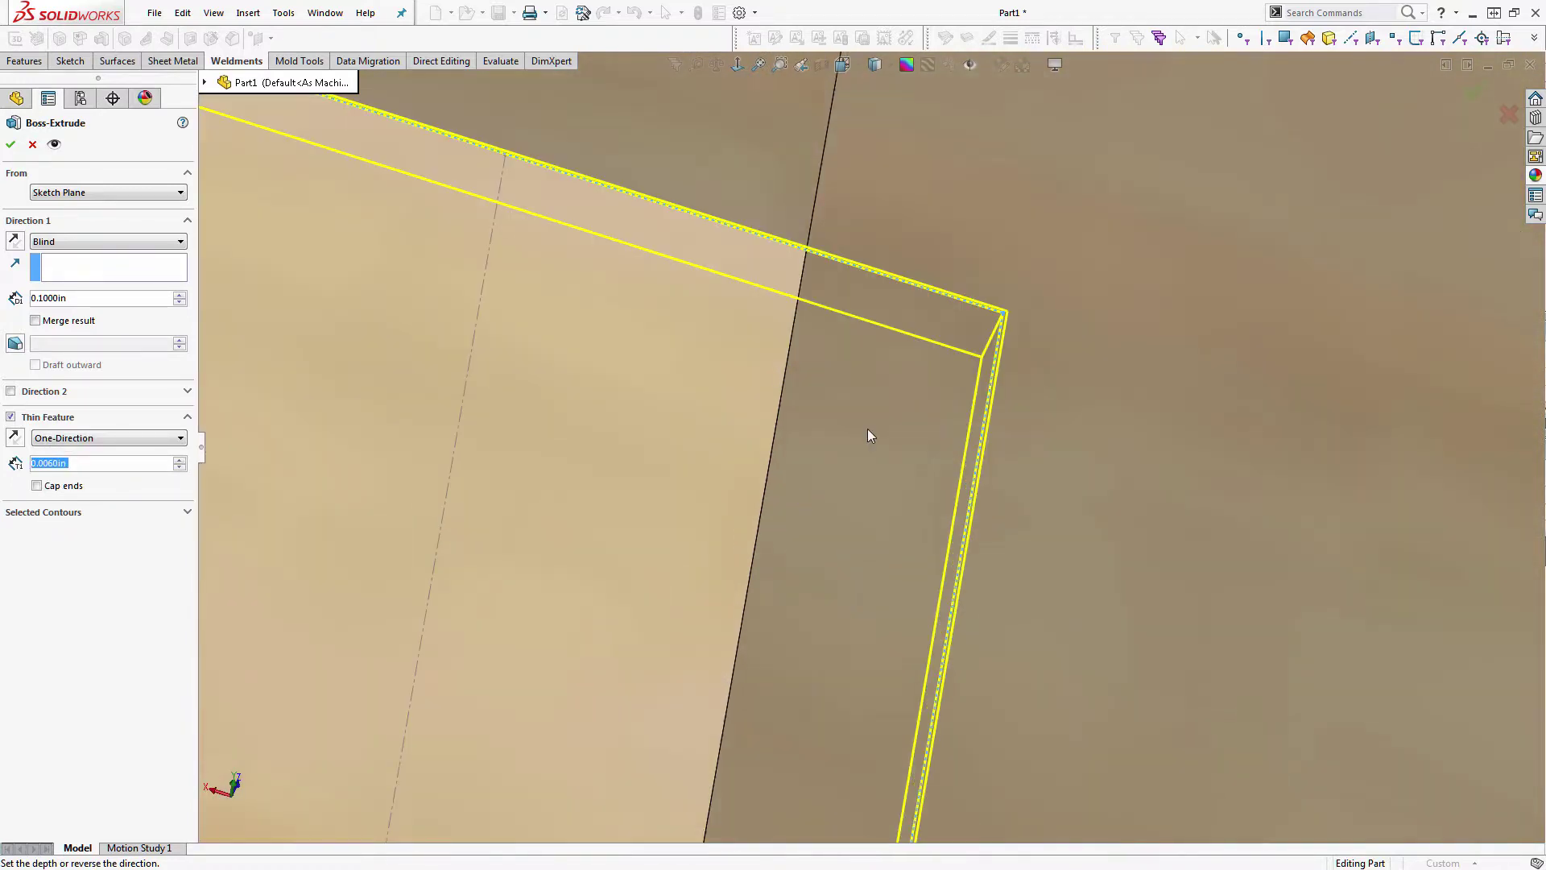
{"action": "middle_click_drag", "start_coordinate": [833, 387], "coordinate": [844, 355]}
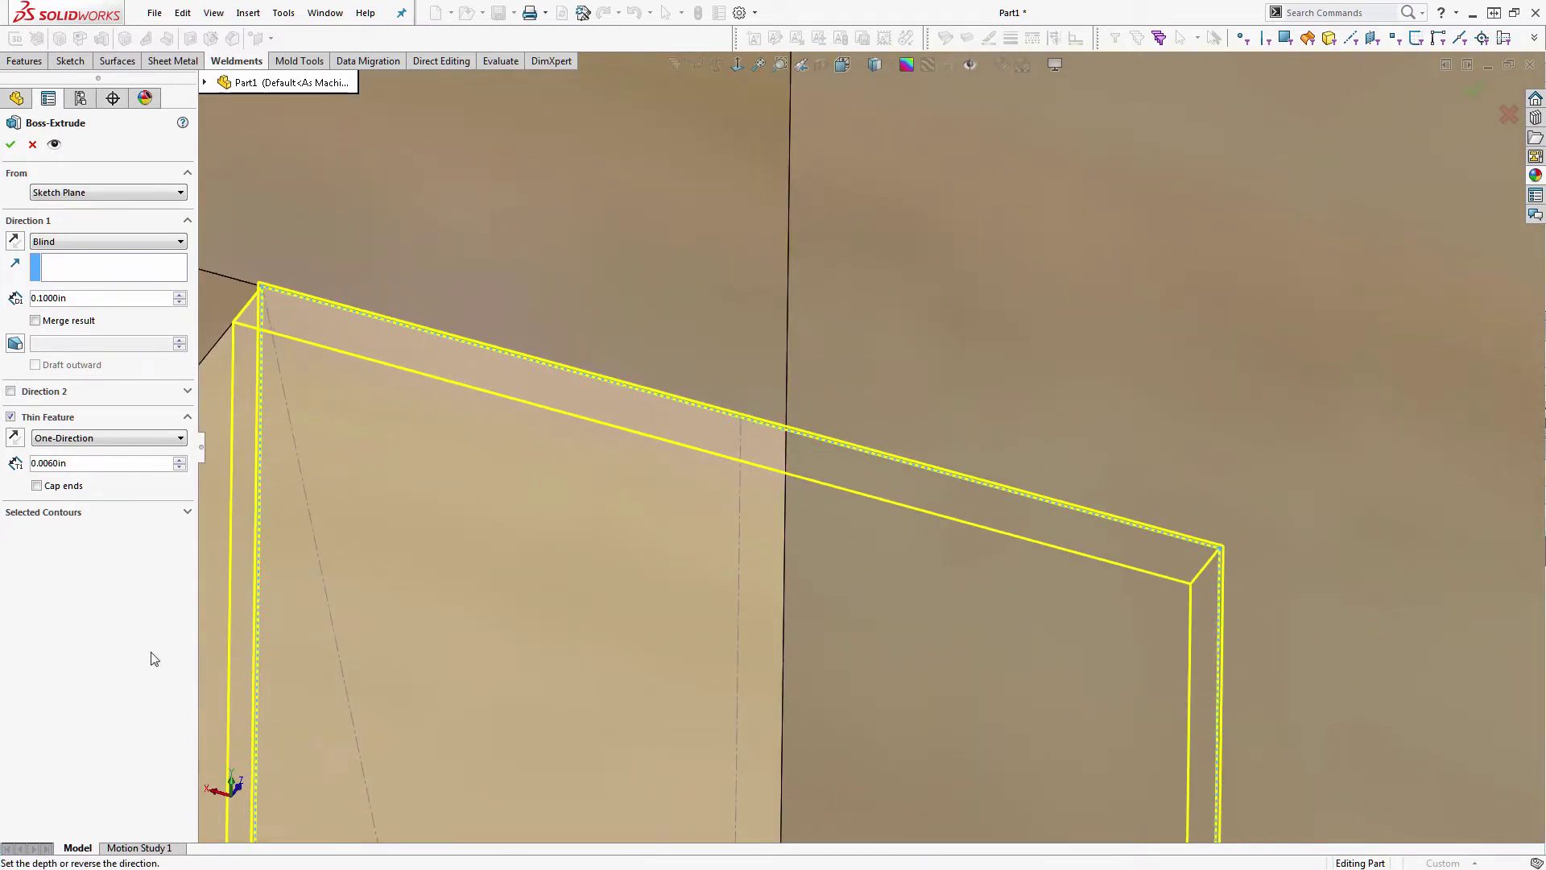
{"action": "left_click", "coordinate": [73, 246]}
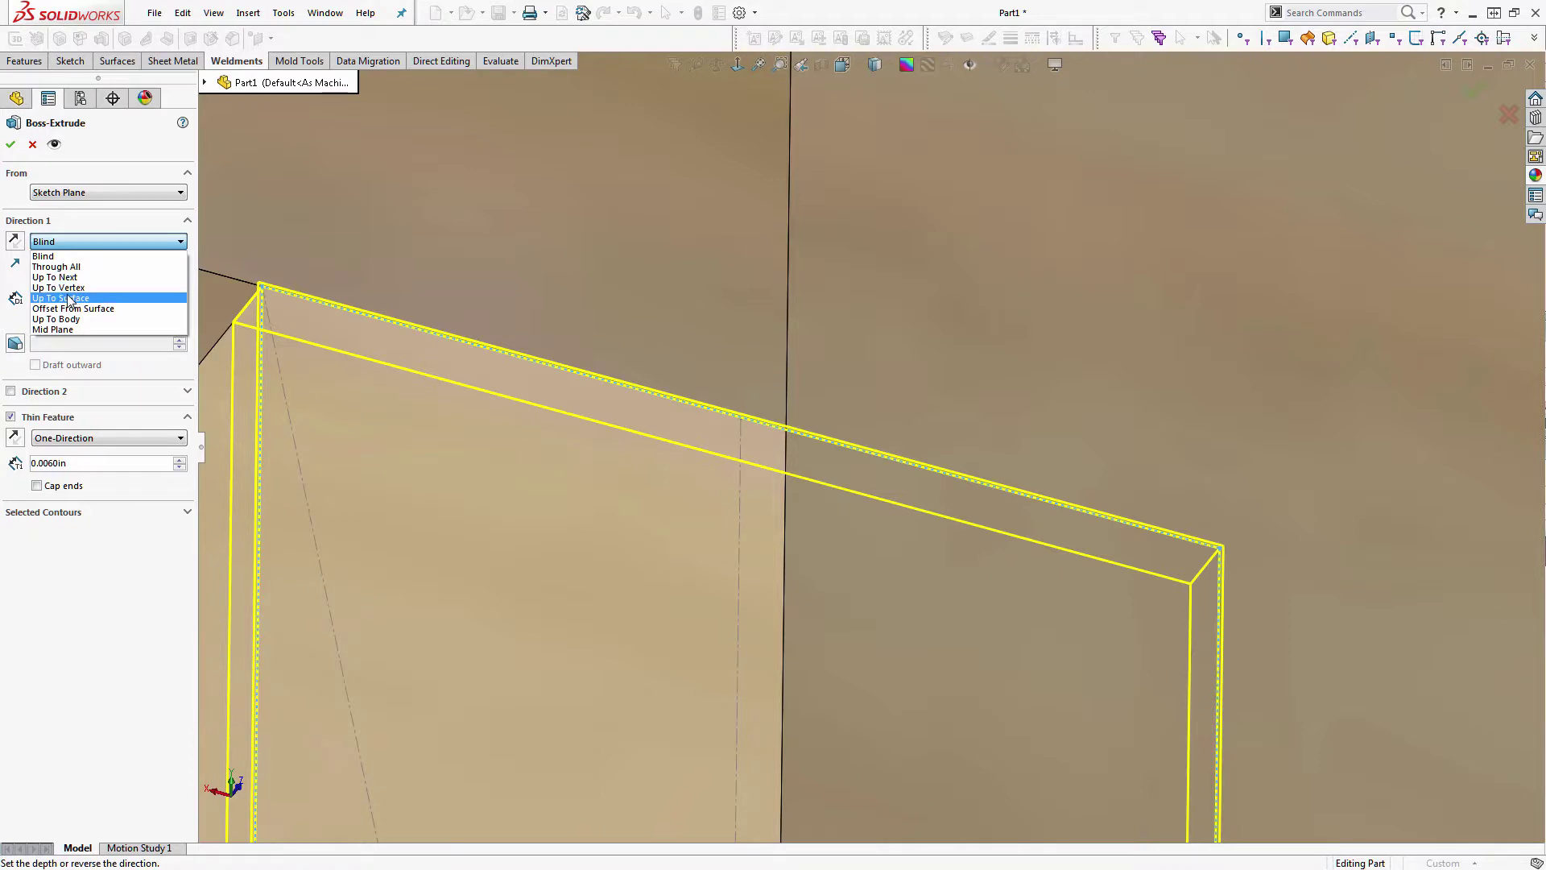
{"action": "left_click", "coordinate": [58, 287]}
{"action": "scroll", "coordinate": [1333, 729], "scroll_direction": "up", "scroll_amount": 5}
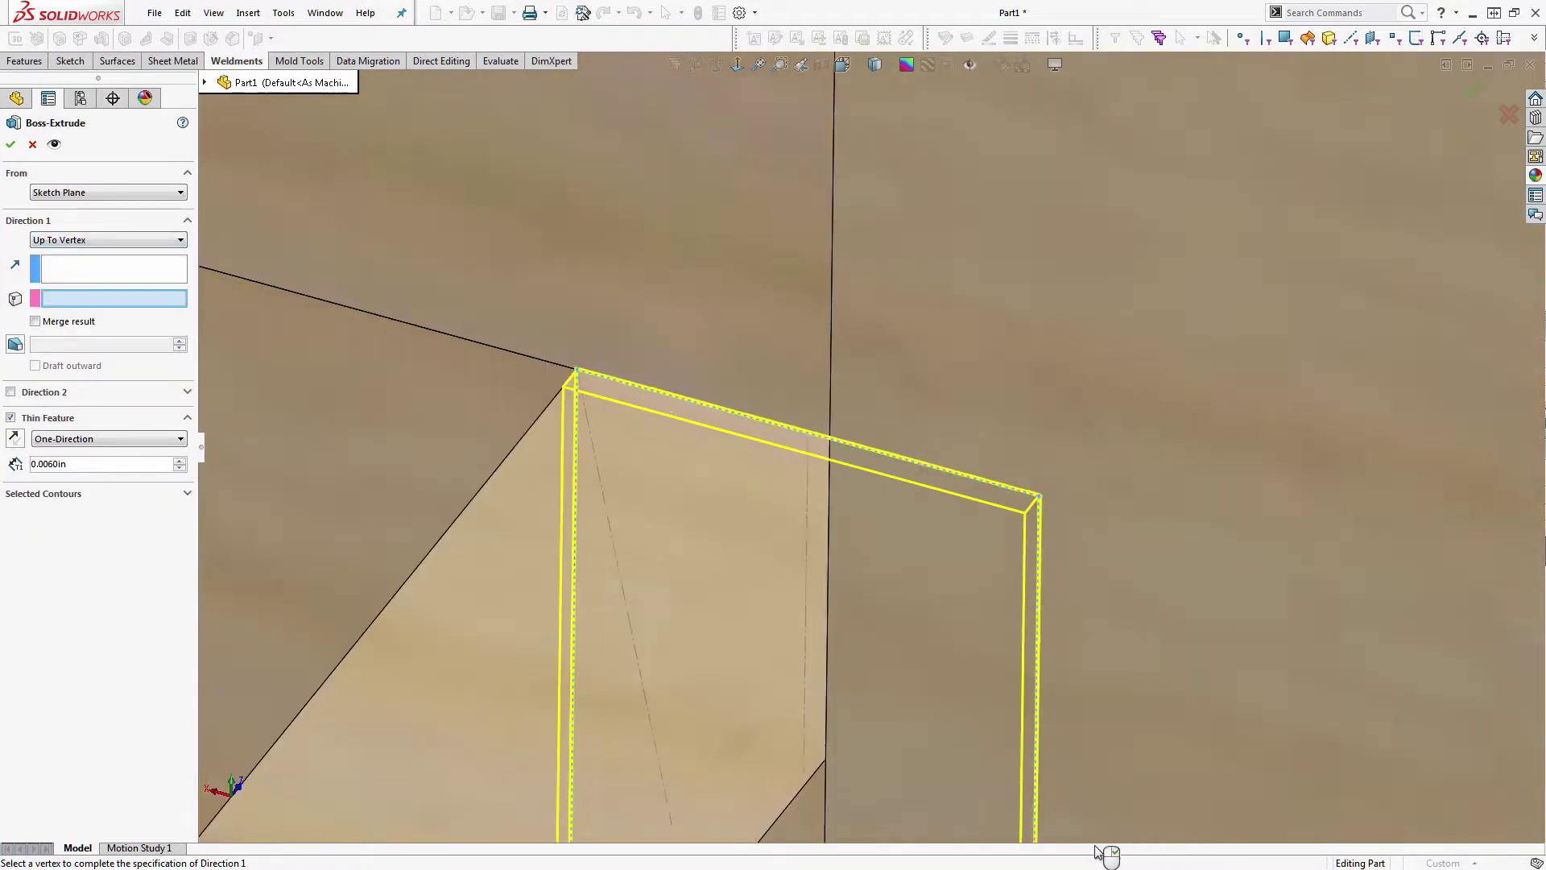
{"action": "left_click", "coordinate": [108, 240]}
{"action": "left_click", "coordinate": [58, 254]}
{"action": "type", "text": "1/2\""}
{"action": "left_click", "coordinate": [14, 240]}
{"action": "left_click", "coordinate": [15, 241]}
{"action": "left_click", "coordinate": [15, 241]}
{"action": "scroll", "coordinate": [684, 469], "scroll_direction": "up", "scroll_amount": 10}
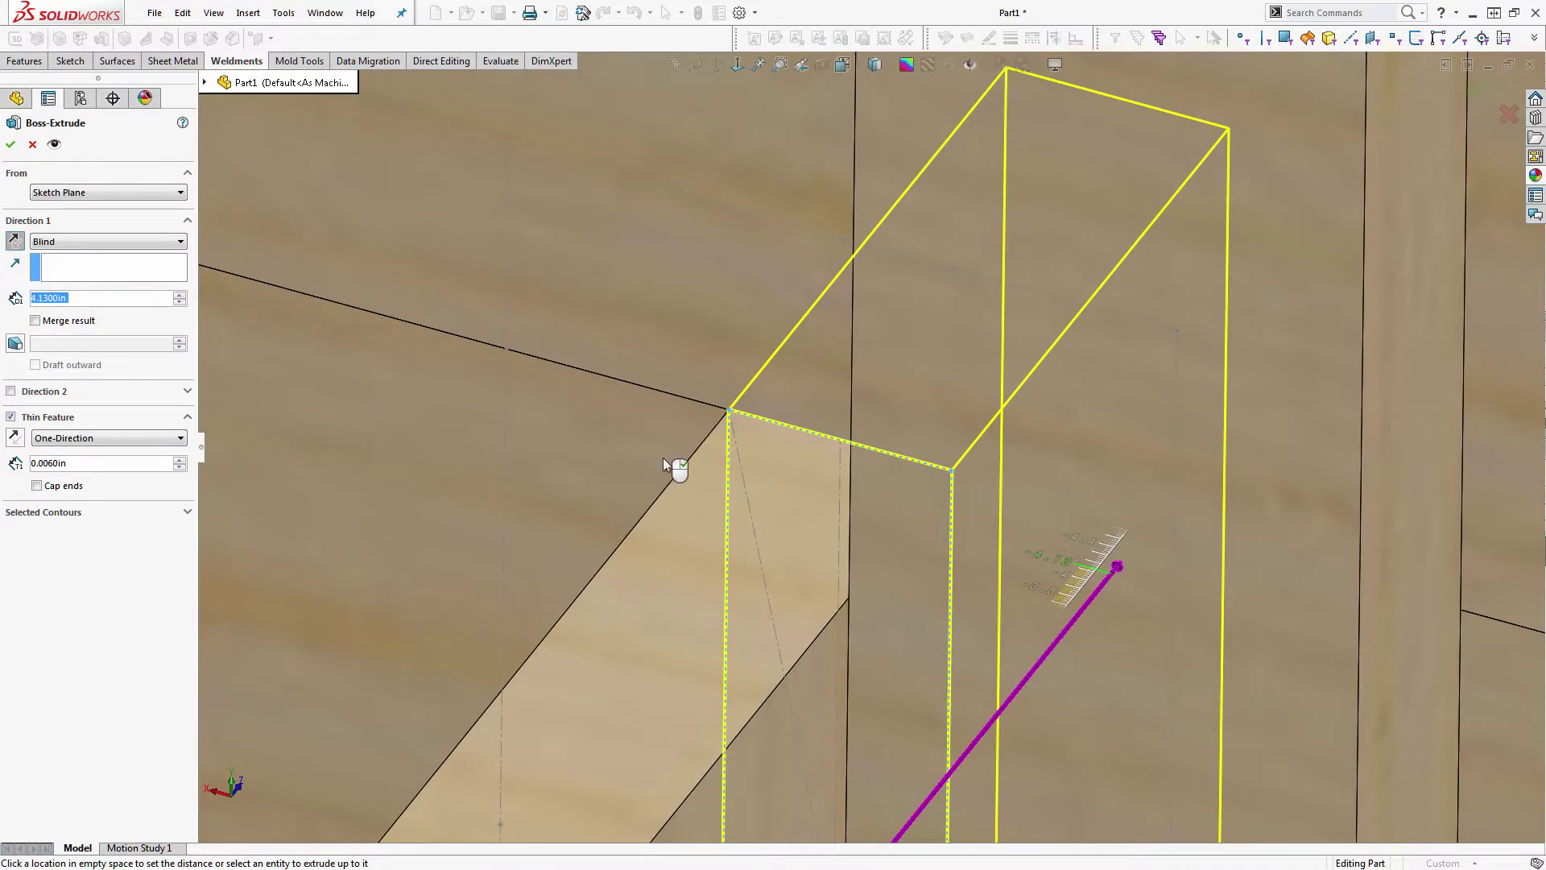
- Extrude the thin wall Up To Vertex, ending at the upper corner at the 2X8's opposite end, and accept the feature
{"action": "middle_click_drag", "start_coordinate": [846, 579], "coordinate": [578, 632]}
{"action": "scroll", "coordinate": [657, 234], "scroll_direction": "down", "scroll_amount": 3}
{"action": "left_click", "coordinate": [117, 242]}
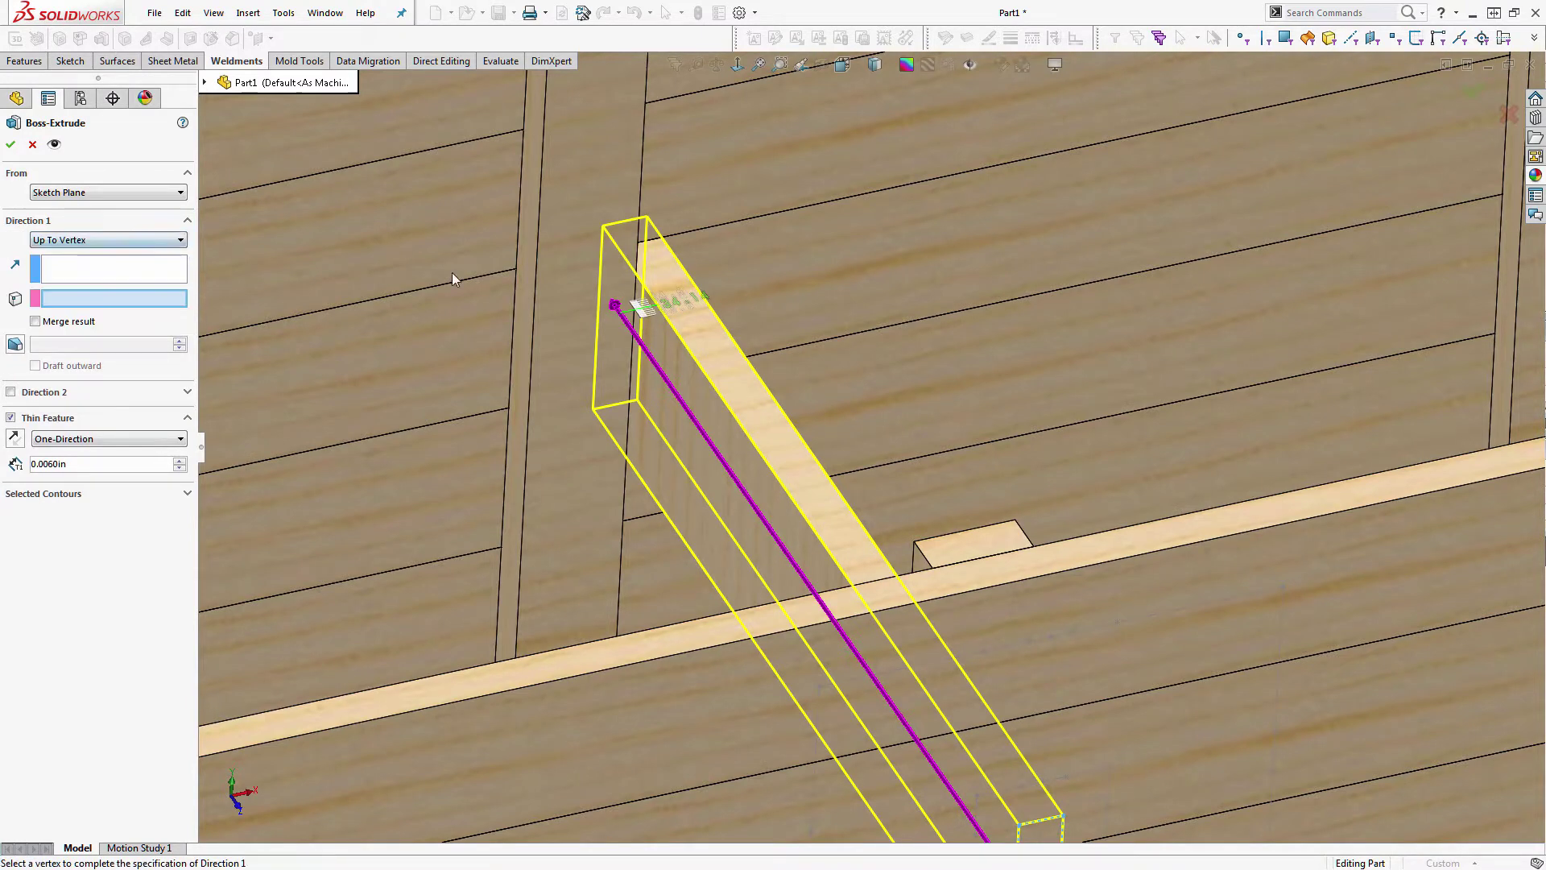
{"action": "left_click", "coordinate": [72, 288]}
{"action": "scroll", "coordinate": [601, 162], "scroll_direction": "down", "scroll_amount": 4}
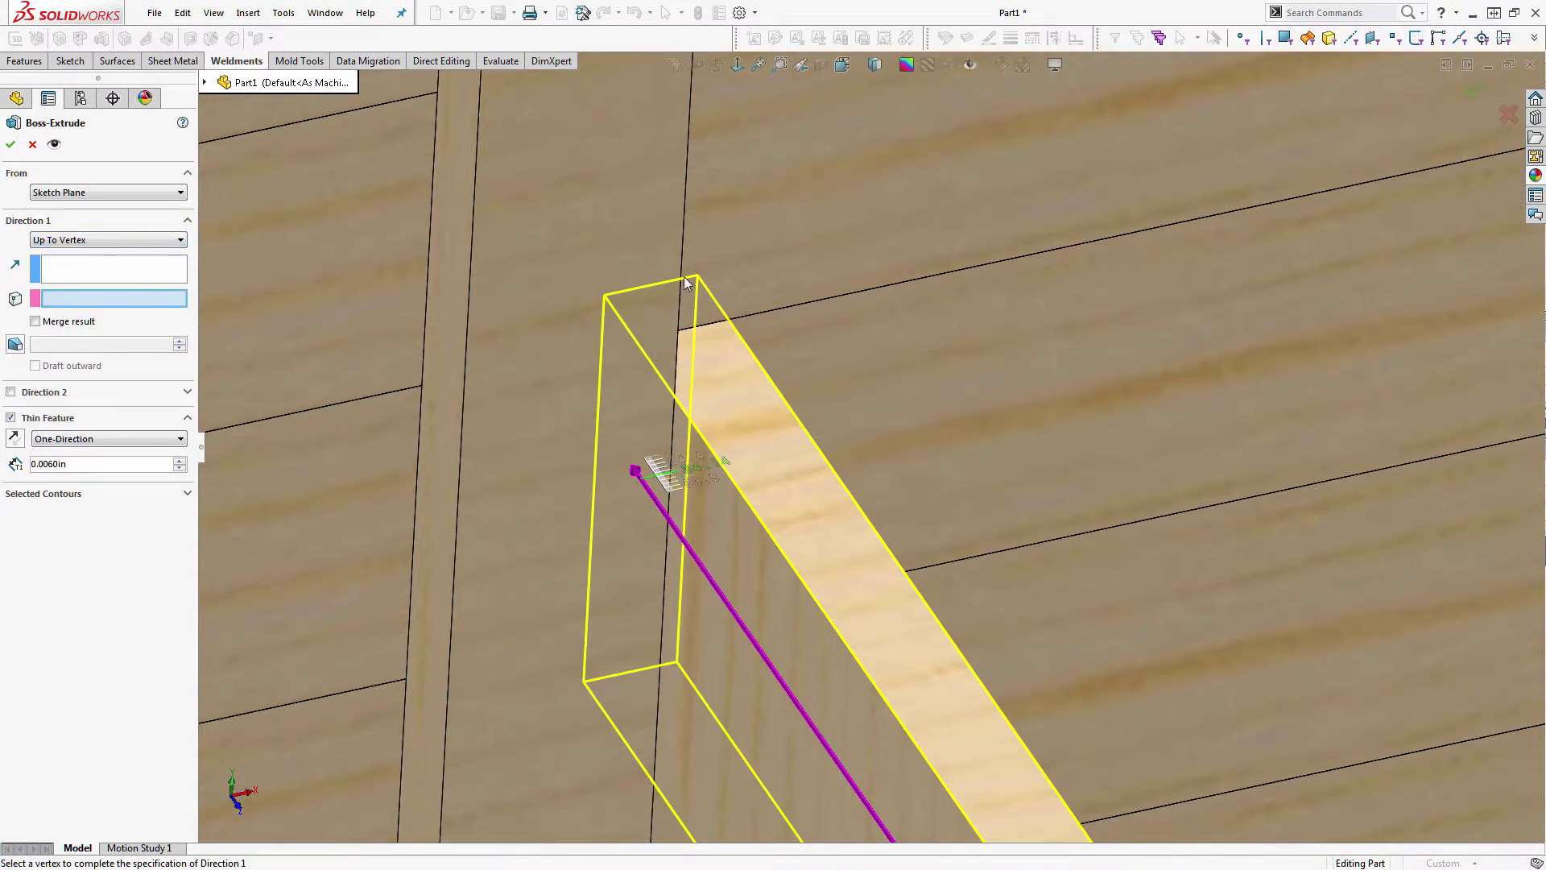
{"action": "left_click", "coordinate": [729, 321]}
{"action": "key", "text": "Return"}
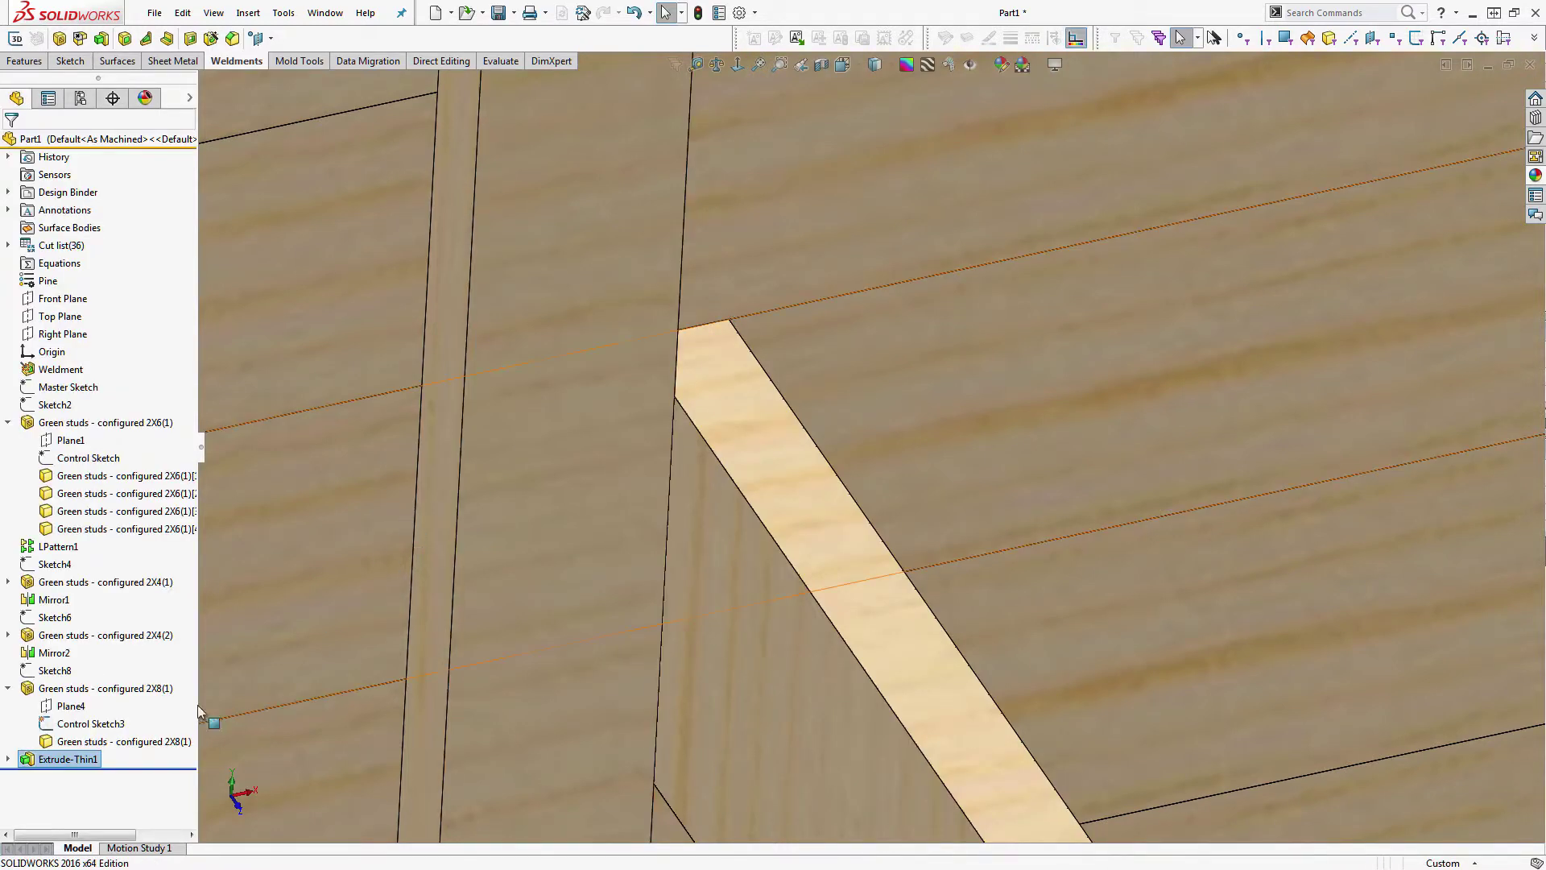
- Reopen the thin extrusion's definition to check its end condition and merge setting, and accept it without edits
{"action": "left_click", "coordinate": [71, 760]}
{"action": "left_click", "coordinate": [77, 714]}
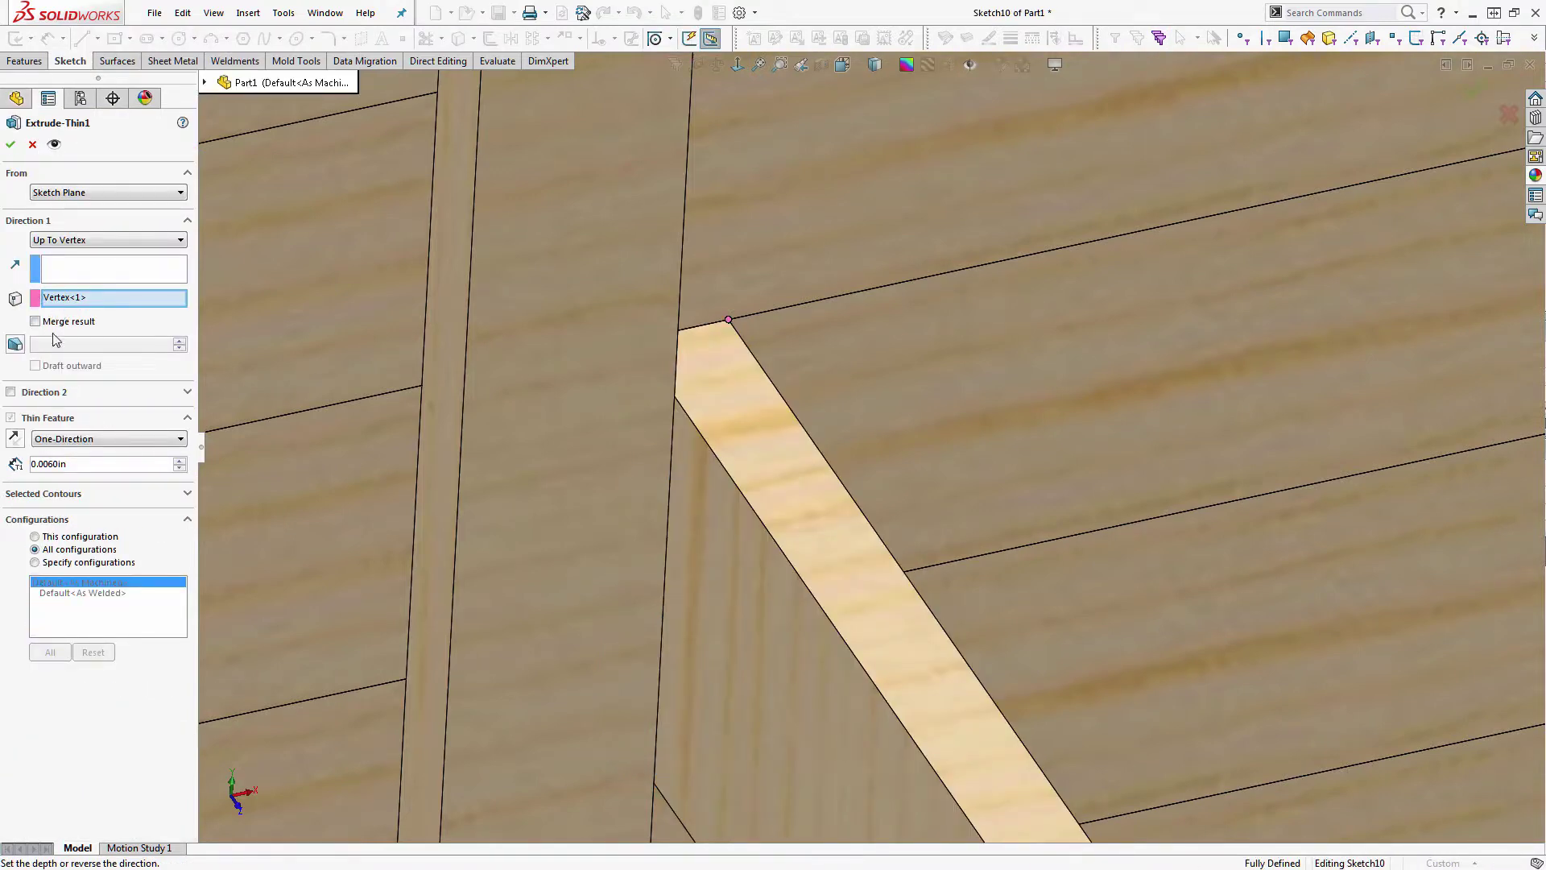
{"action": "left_click", "coordinate": [11, 144]}
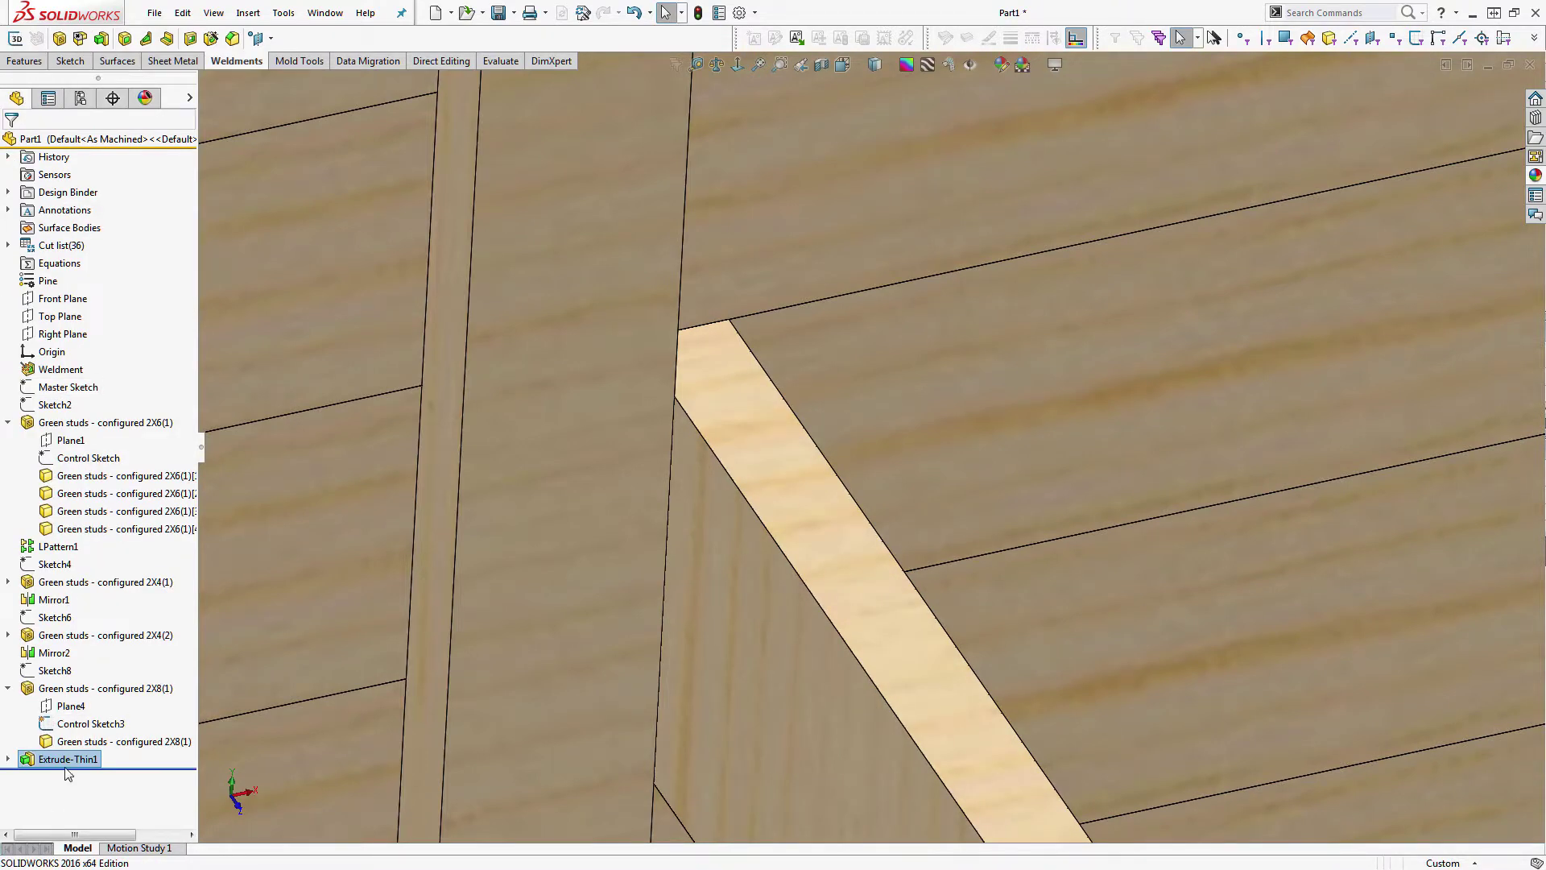
- Edit the material of the Extrude-Thin1 body in the cut list and choose PE Low/Medium Density from the plastics
{"action": "left_click", "coordinate": [8, 245]}
{"action": "left_click", "coordinate": [80, 813]}
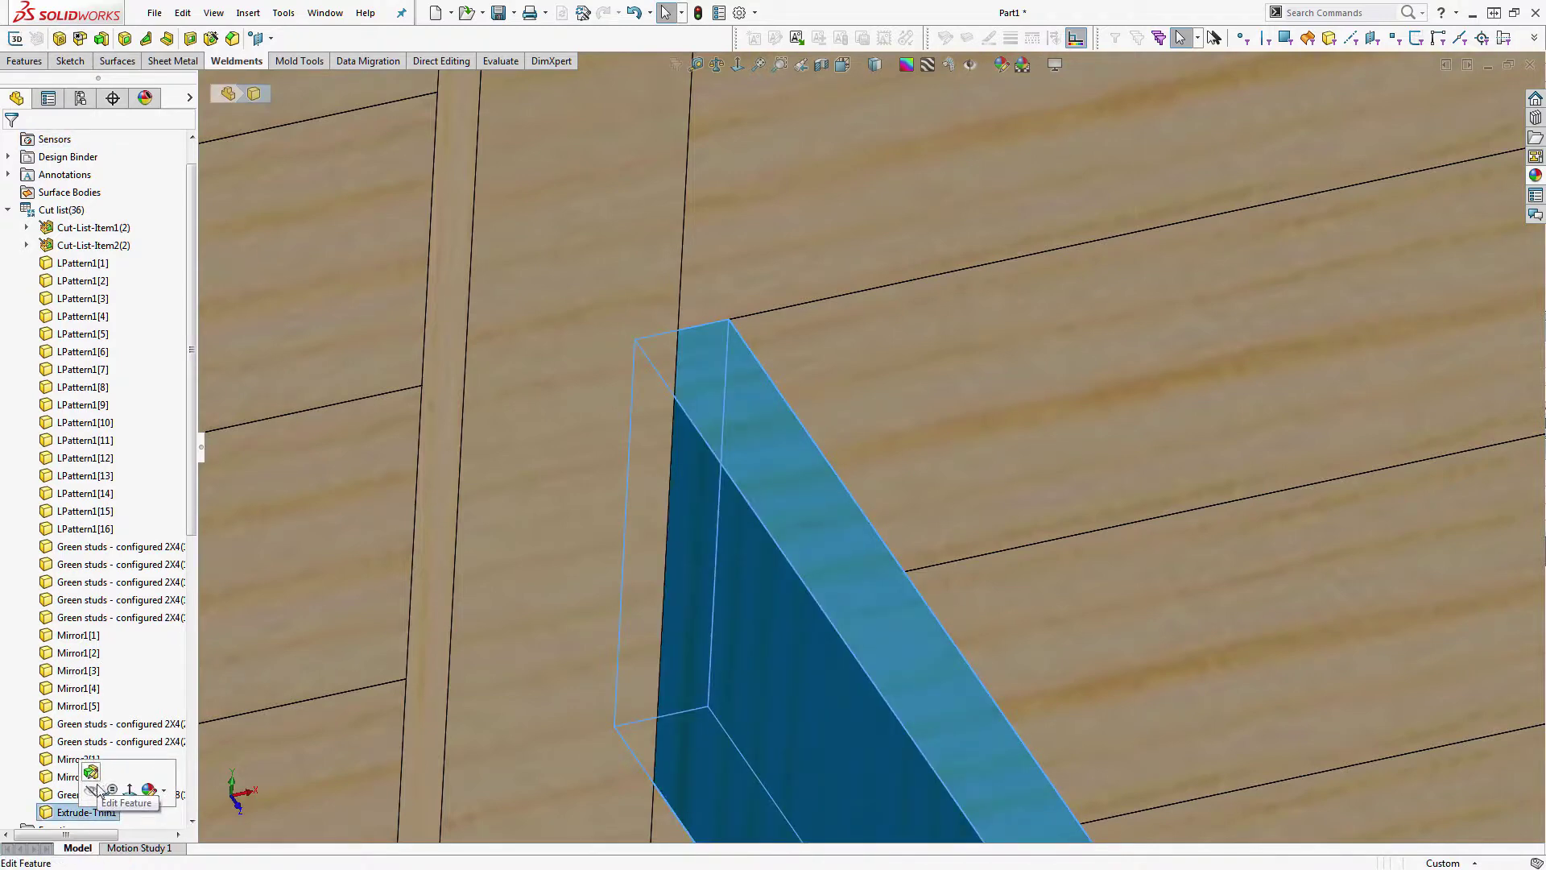
{"action": "right_click", "coordinate": [69, 814]}
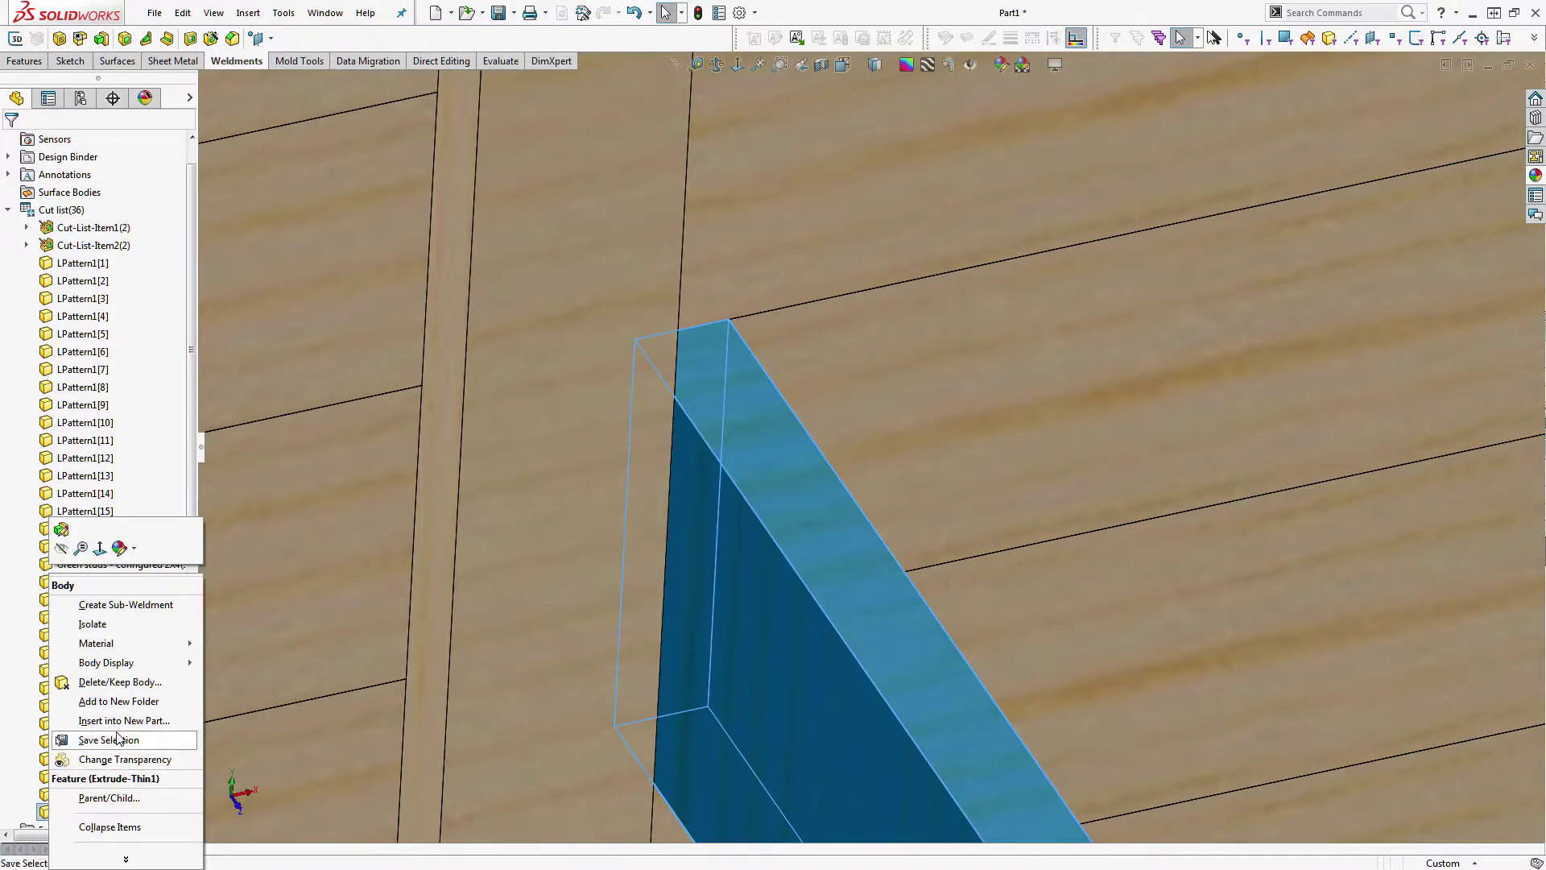
{"action": "mouse_move", "coordinate": [125, 644]}
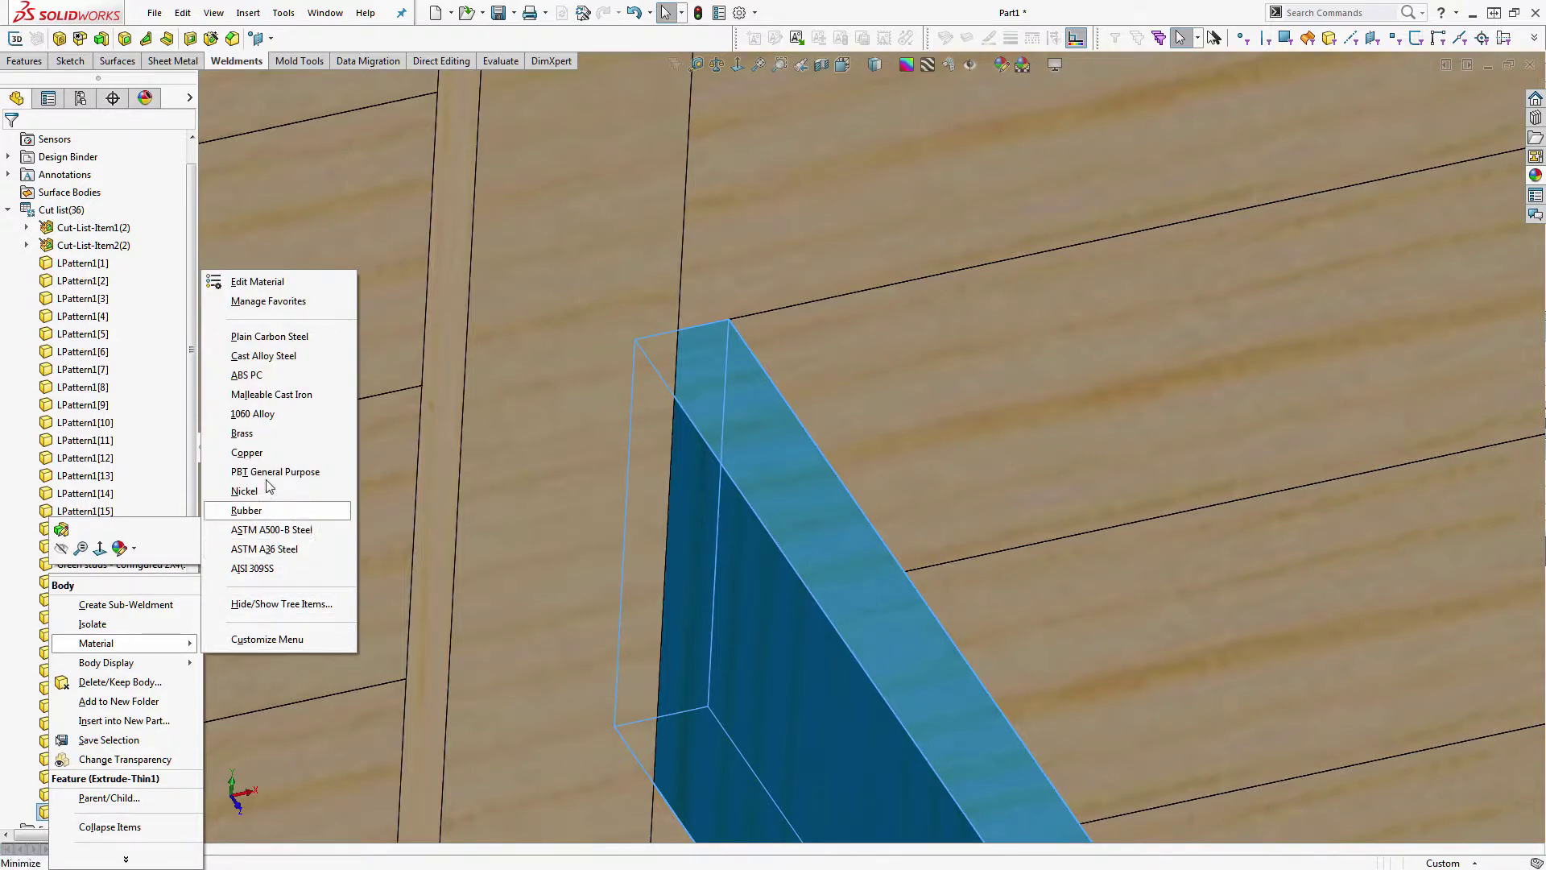
{"action": "left_click", "coordinate": [249, 287]}
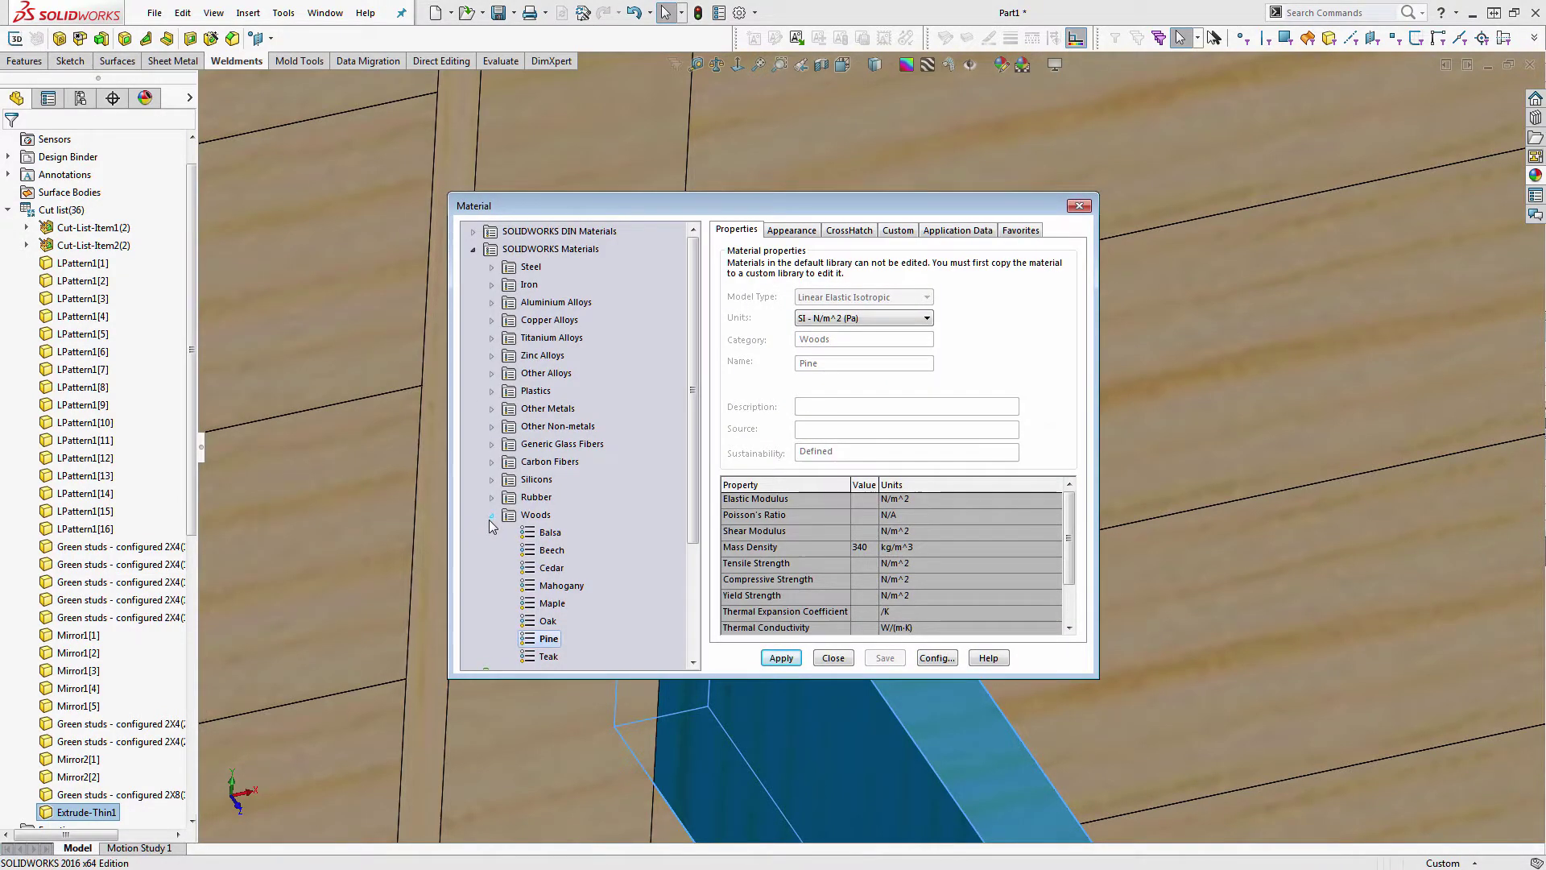
{"action": "left_click", "coordinate": [491, 516]}
{"action": "left_click", "coordinate": [492, 391]}
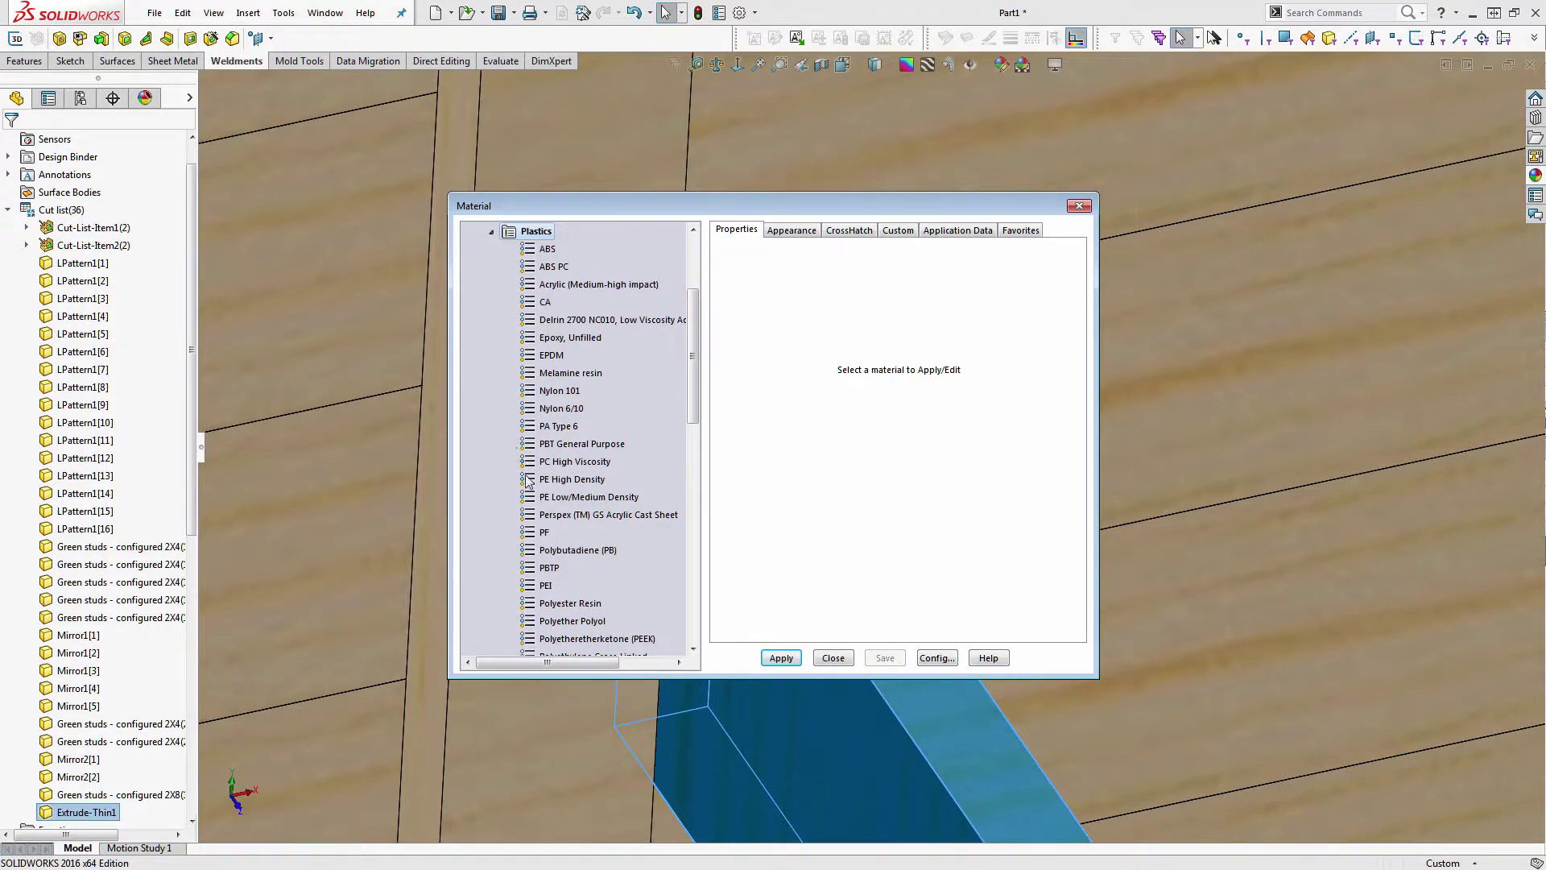
{"action": "left_click", "coordinate": [554, 500]}
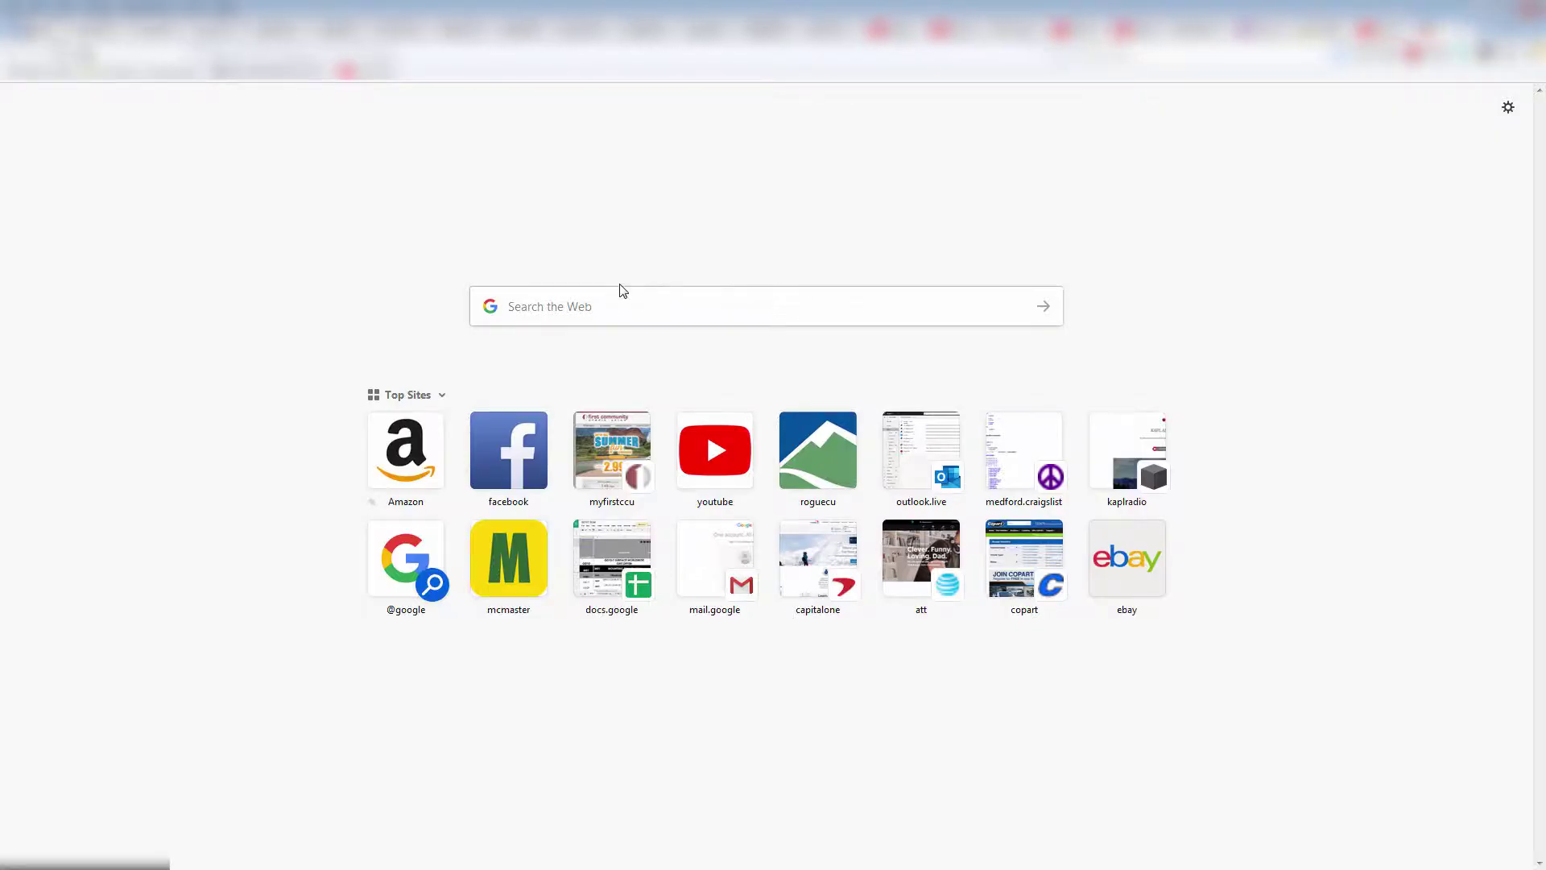
- Switch to the web browser and search for visqueen to check which plastic it is
{"action": "left_click", "coordinate": [614, 306]}
{"action": "type", "text": "visqueen"}
{"action": "key", "text": "Return"}
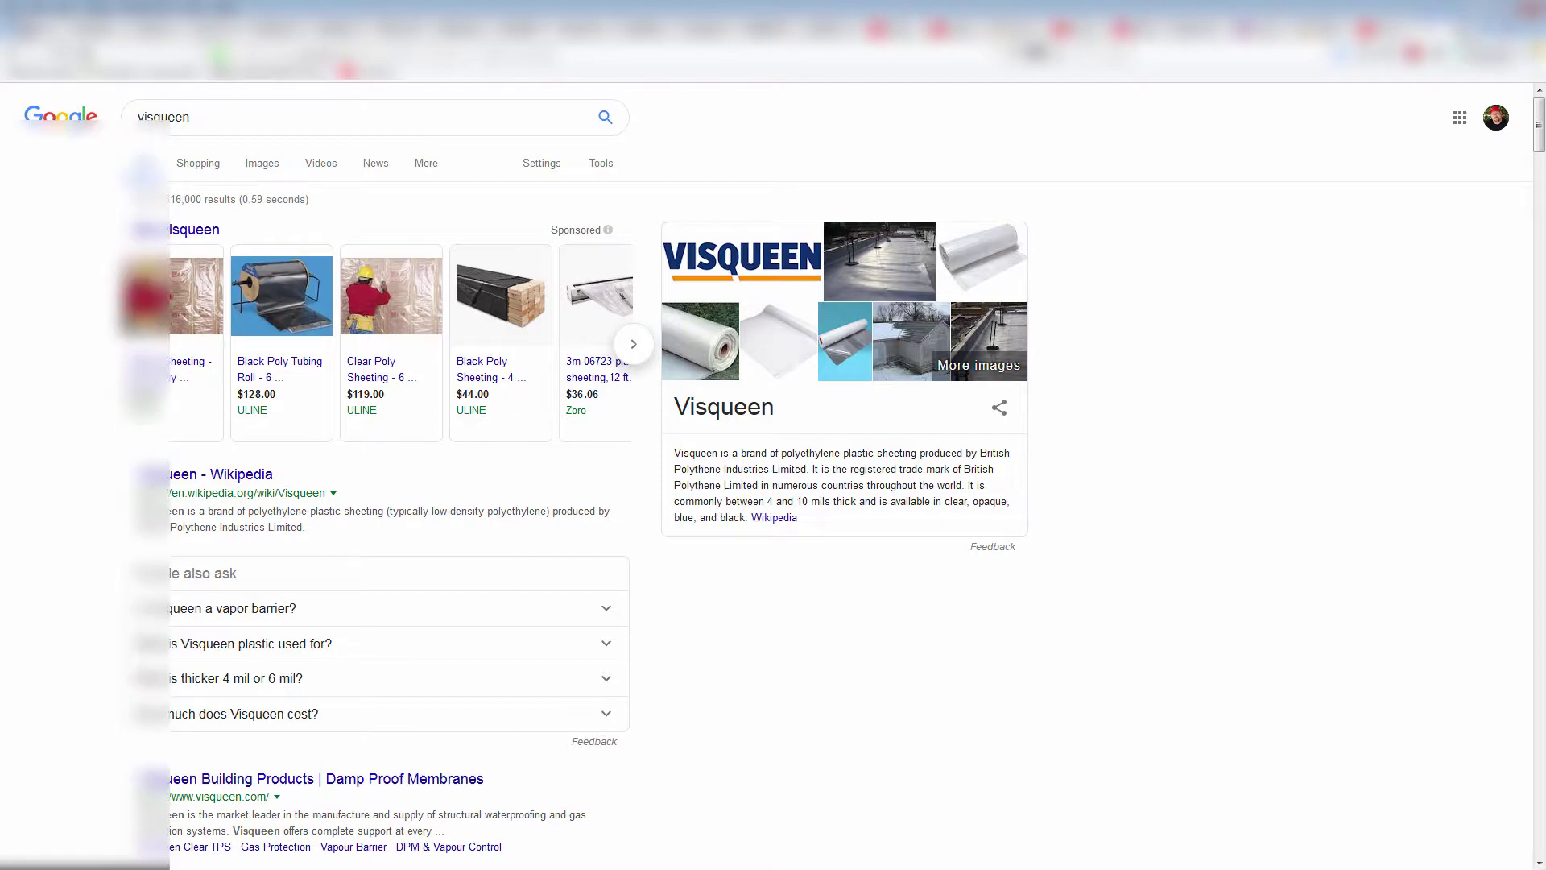
- Return to SOLIDWORKS, apply PE Low/Medium Density to the thin extrusion body, and close the material settings
{"action": "left_click", "coordinate": [1467, 31]}
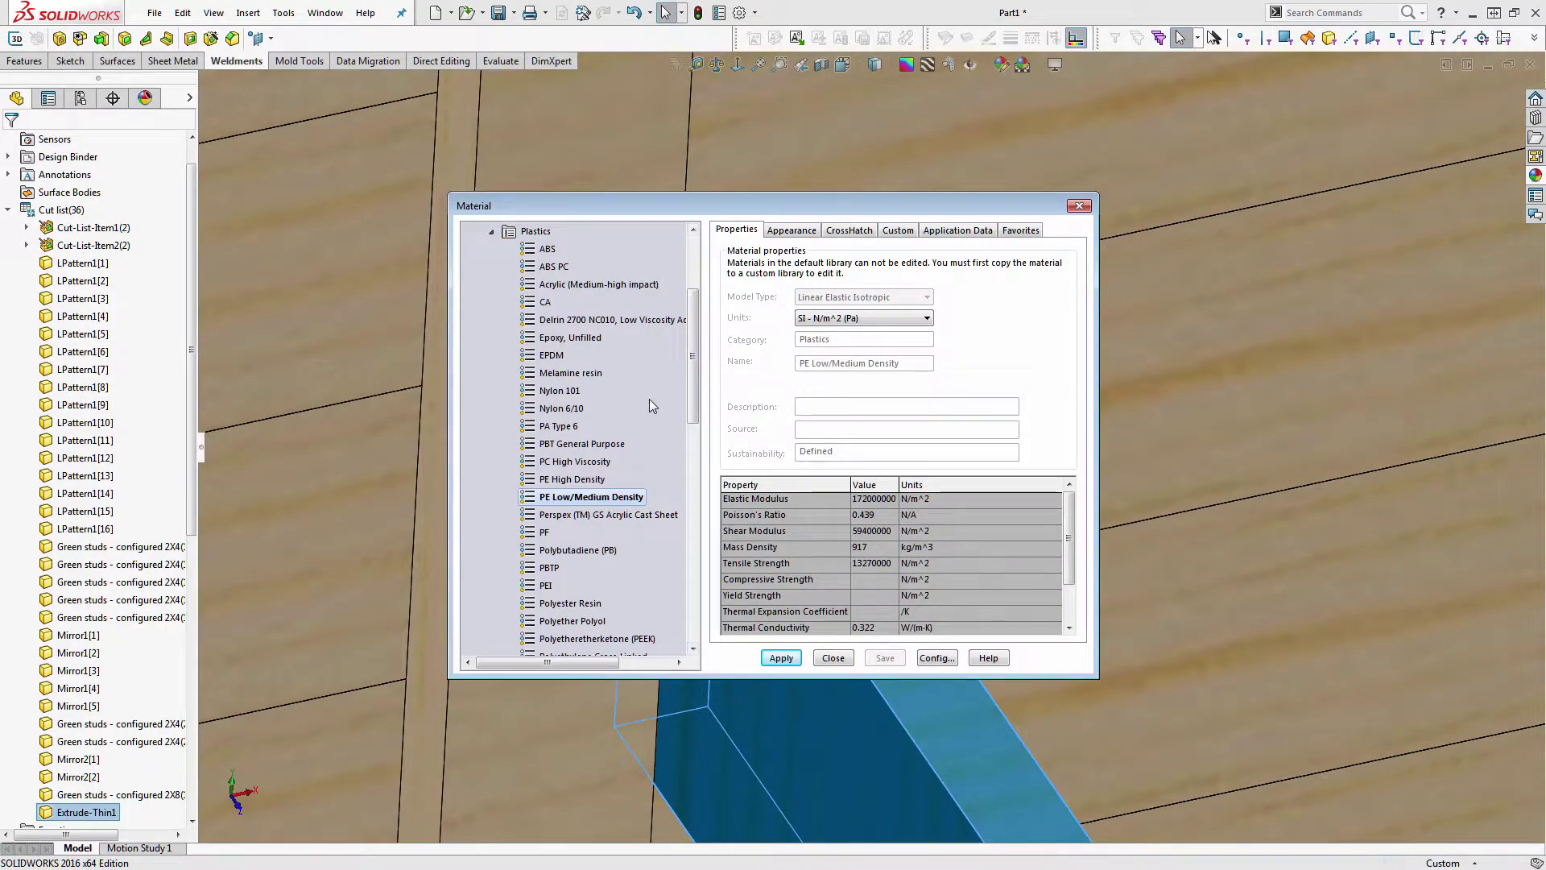
{"action": "left_click", "coordinate": [782, 659]}
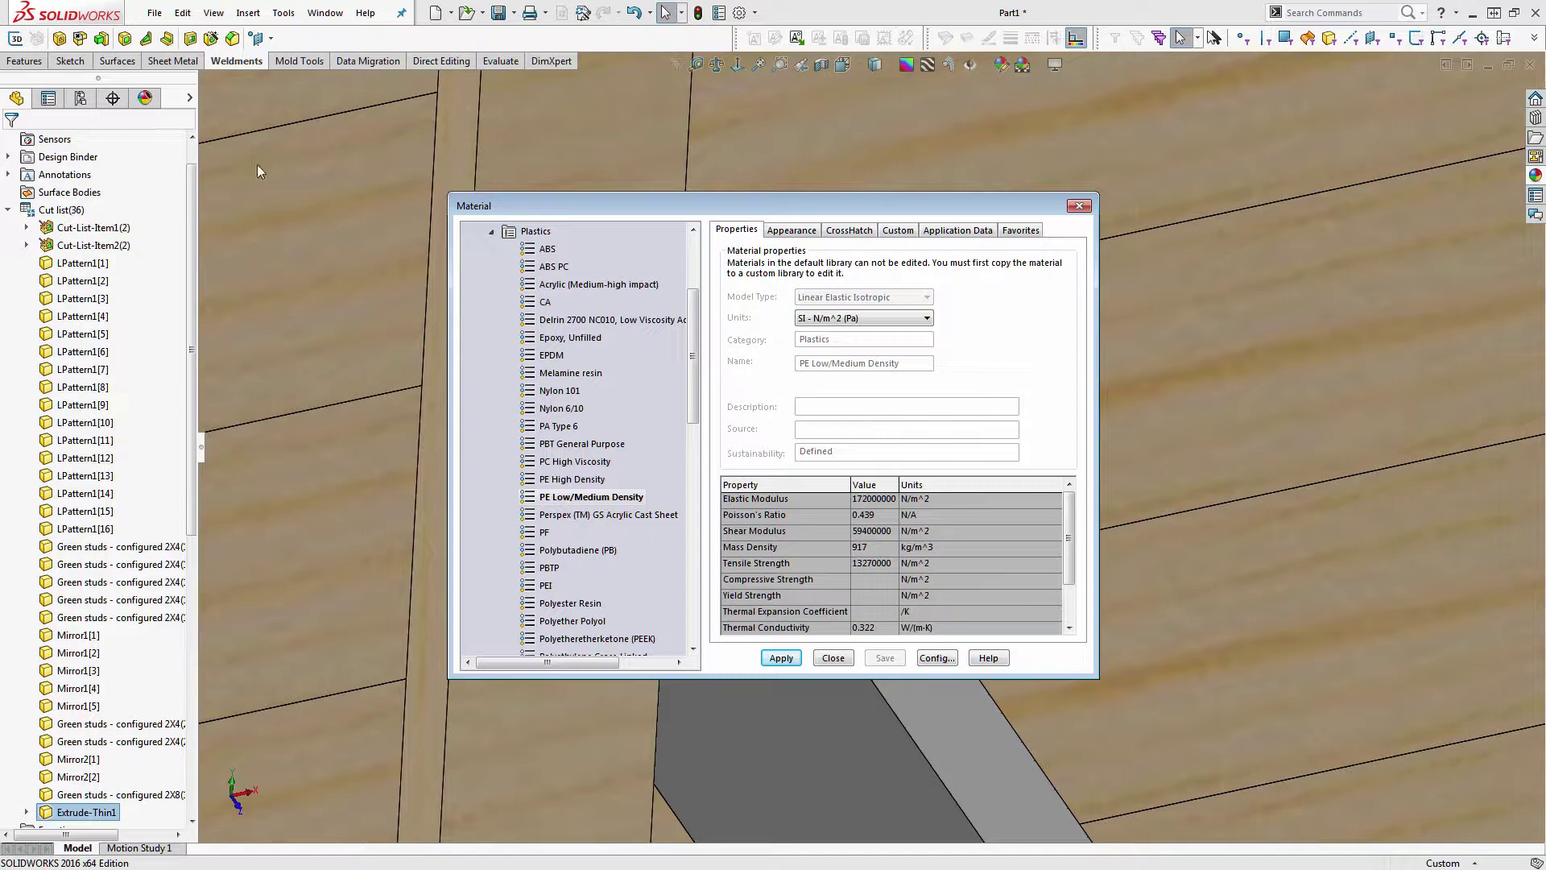
{"action": "left_click", "coordinate": [833, 657]}
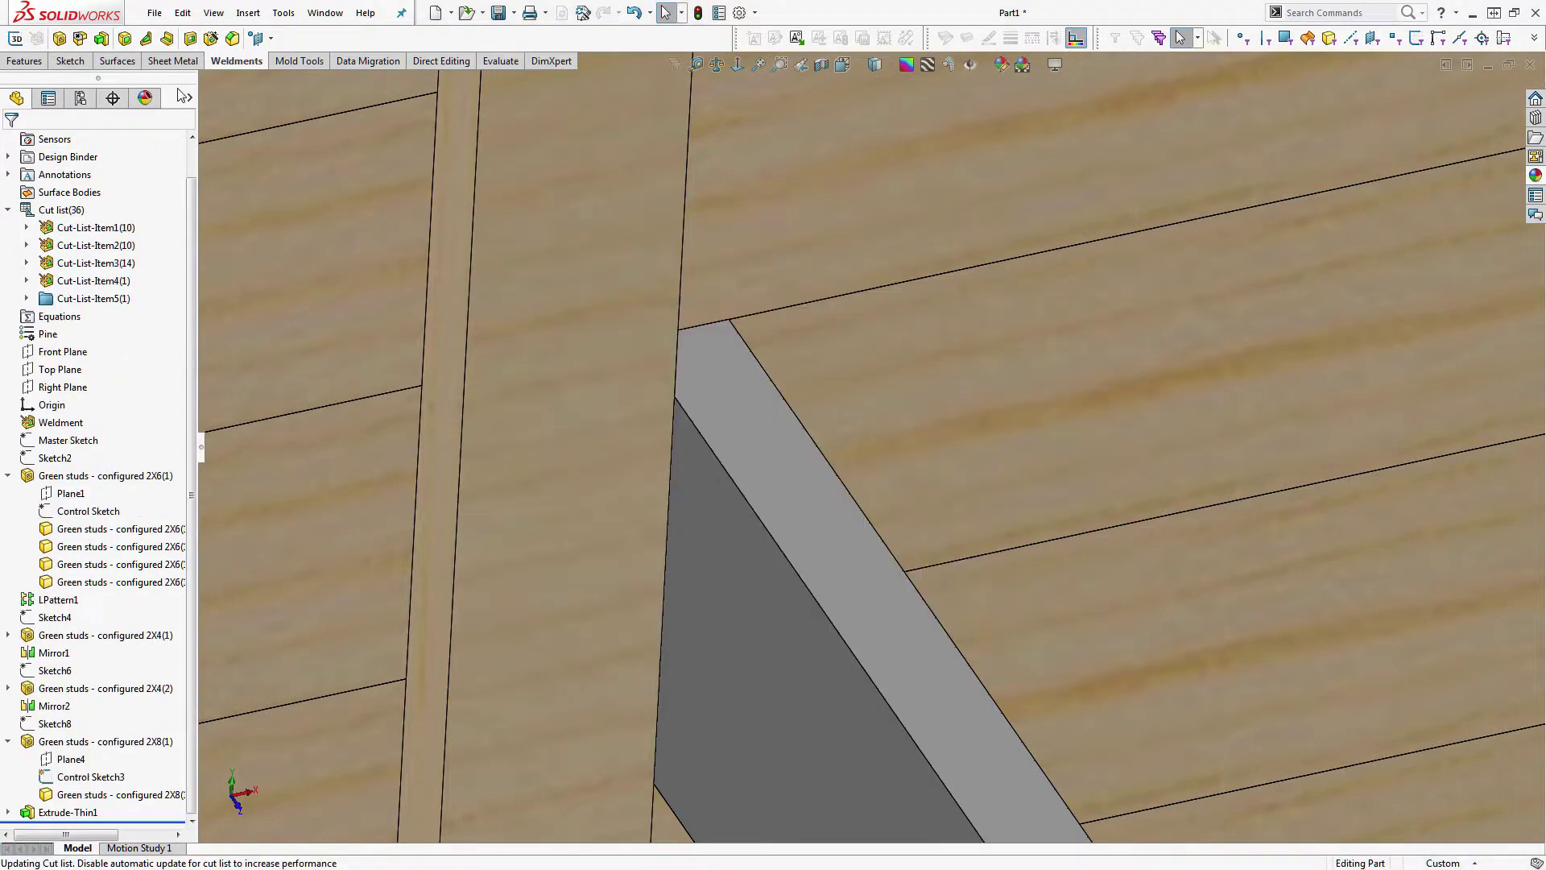
- Change the Extrude-Thin1 body's appearance to dark grey, RGB 64, 64, 64, for all display states
{"action": "left_click", "coordinate": [190, 97]}
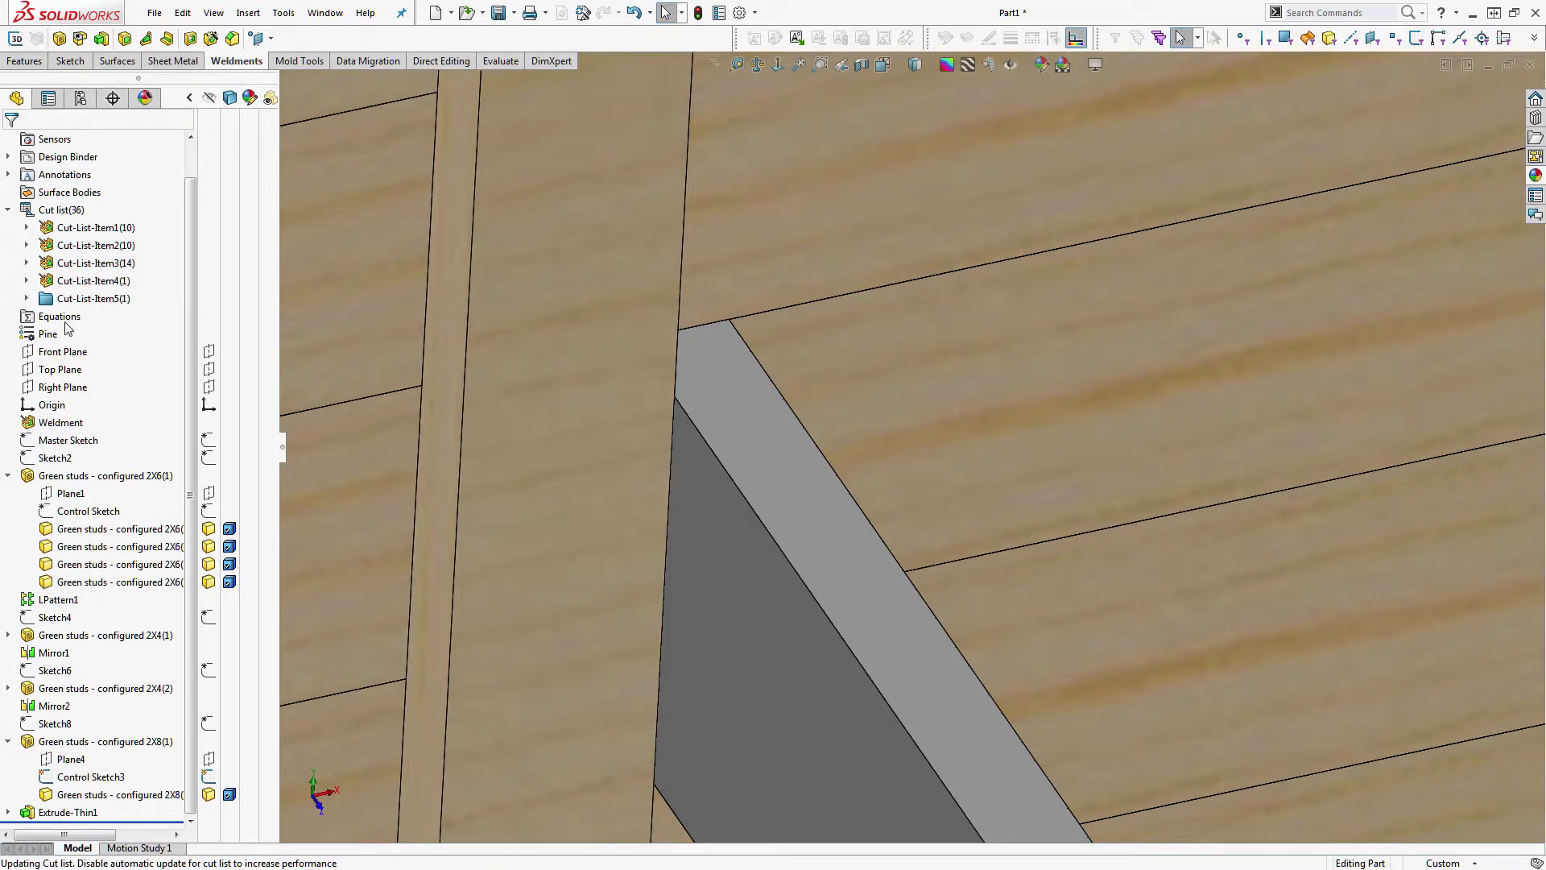
{"action": "left_click", "coordinate": [27, 298]}
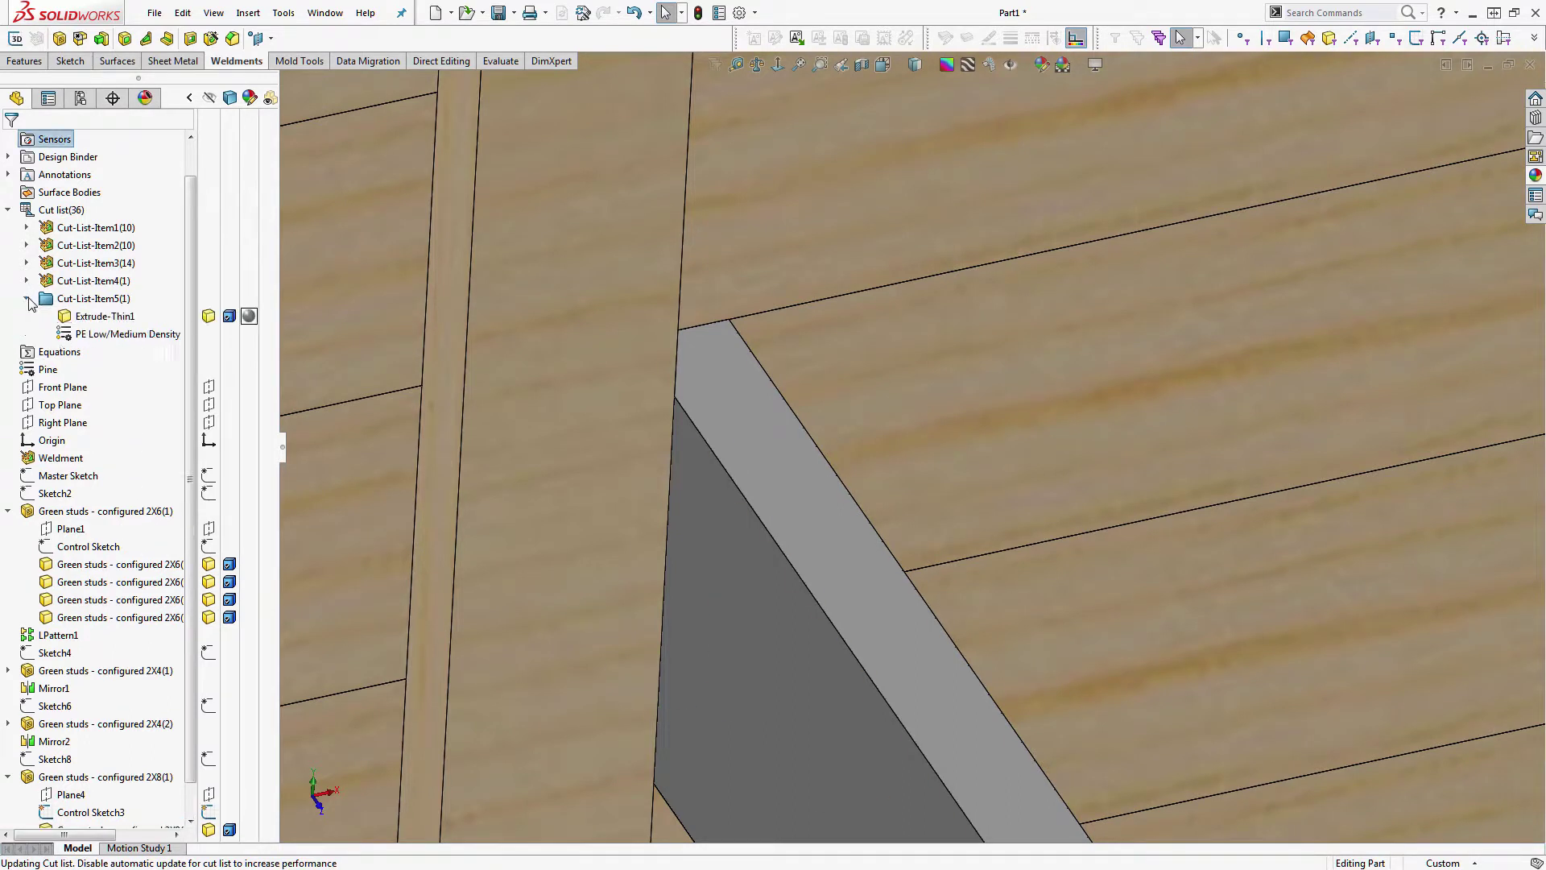
{"action": "left_click", "coordinate": [249, 317]}
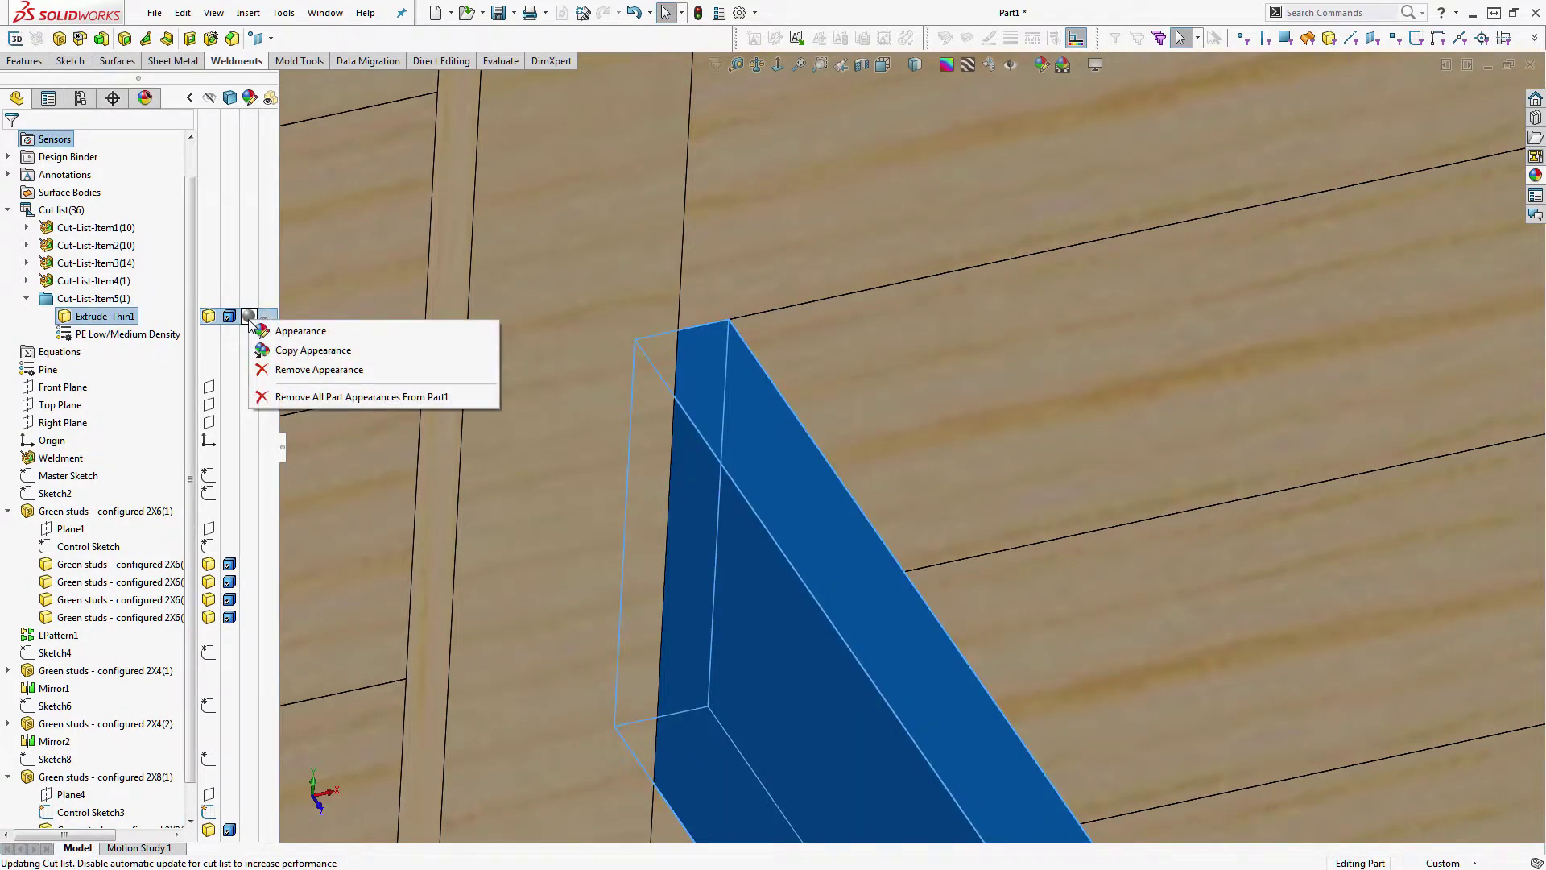
{"action": "left_click", "coordinate": [290, 331]}
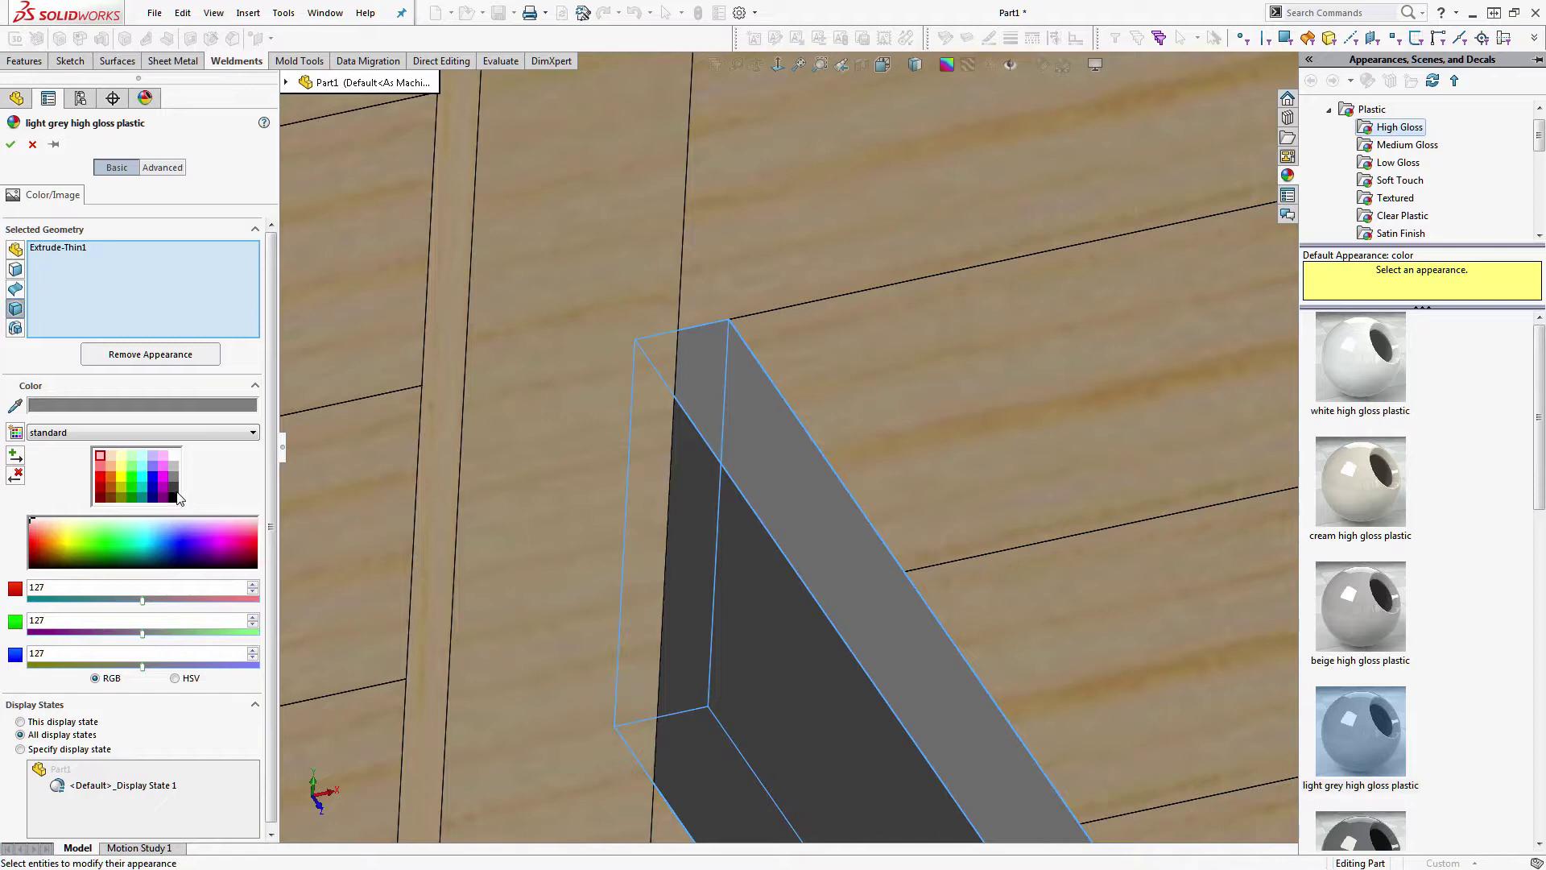
{"action": "left_click", "coordinate": [175, 489]}
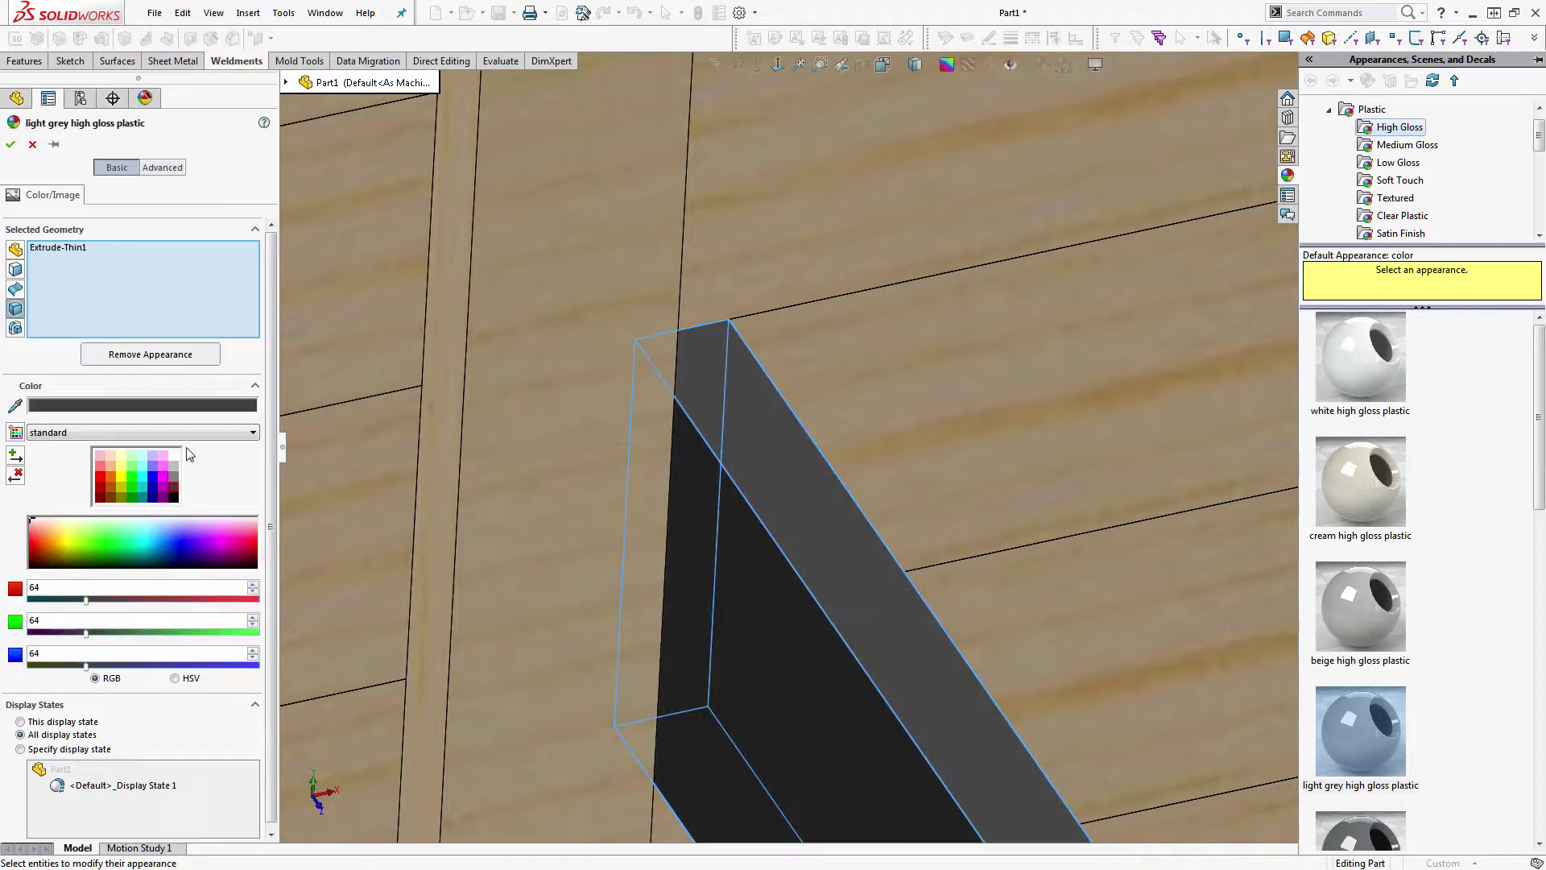
{"action": "left_click", "coordinate": [10, 149]}
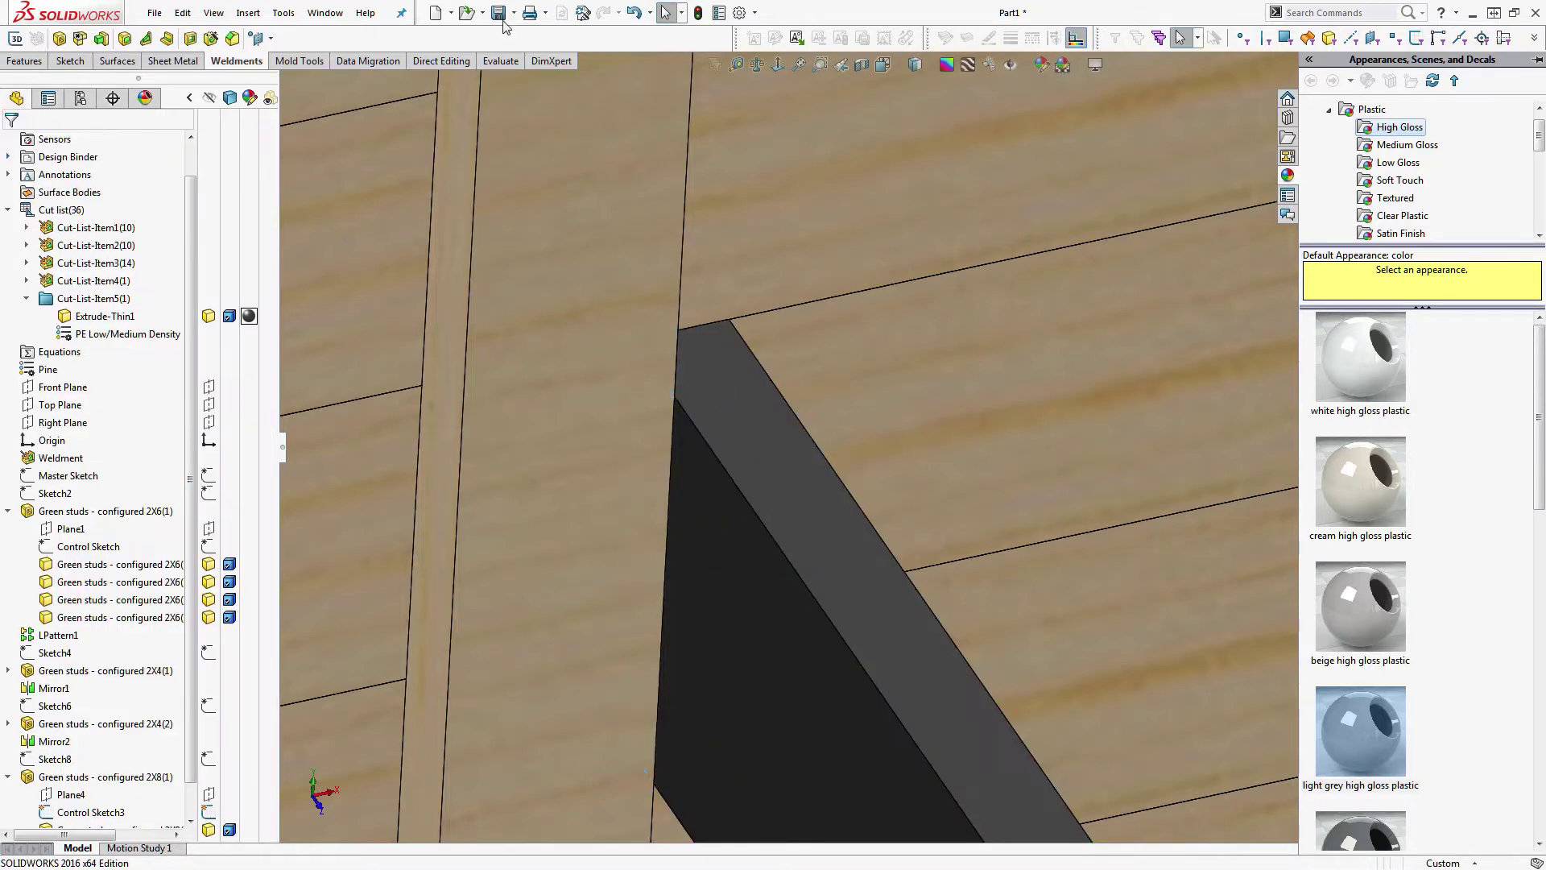
- Examine the dark grey Extrude-Thin1 sheeting around the 2X8 cross member up close and as part of the whole box
{"action": "scroll", "coordinate": [804, 387], "scroll_direction": "up", "scroll_amount": 5}
{"action": "middle_click_drag", "start_coordinate": [860, 432], "coordinate": [811, 496]}
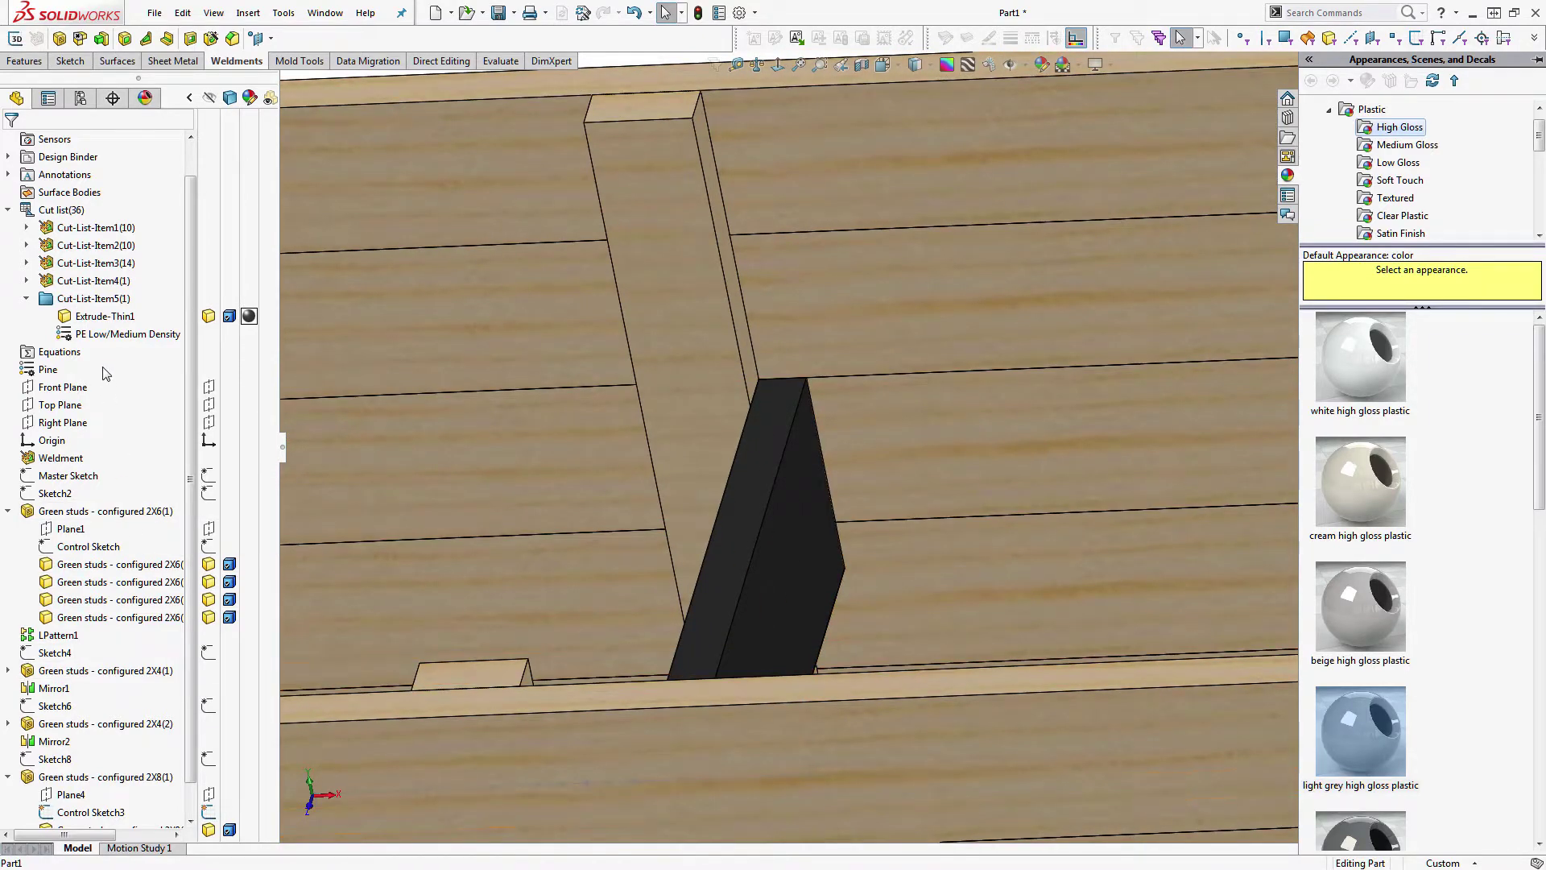
{"action": "left_click", "coordinate": [105, 316]}
{"action": "scroll", "coordinate": [555, 325], "scroll_direction": "up", "scroll_amount": 5}
{"action": "scroll", "coordinate": [799, 640], "scroll_direction": "down", "scroll_amount": 8}
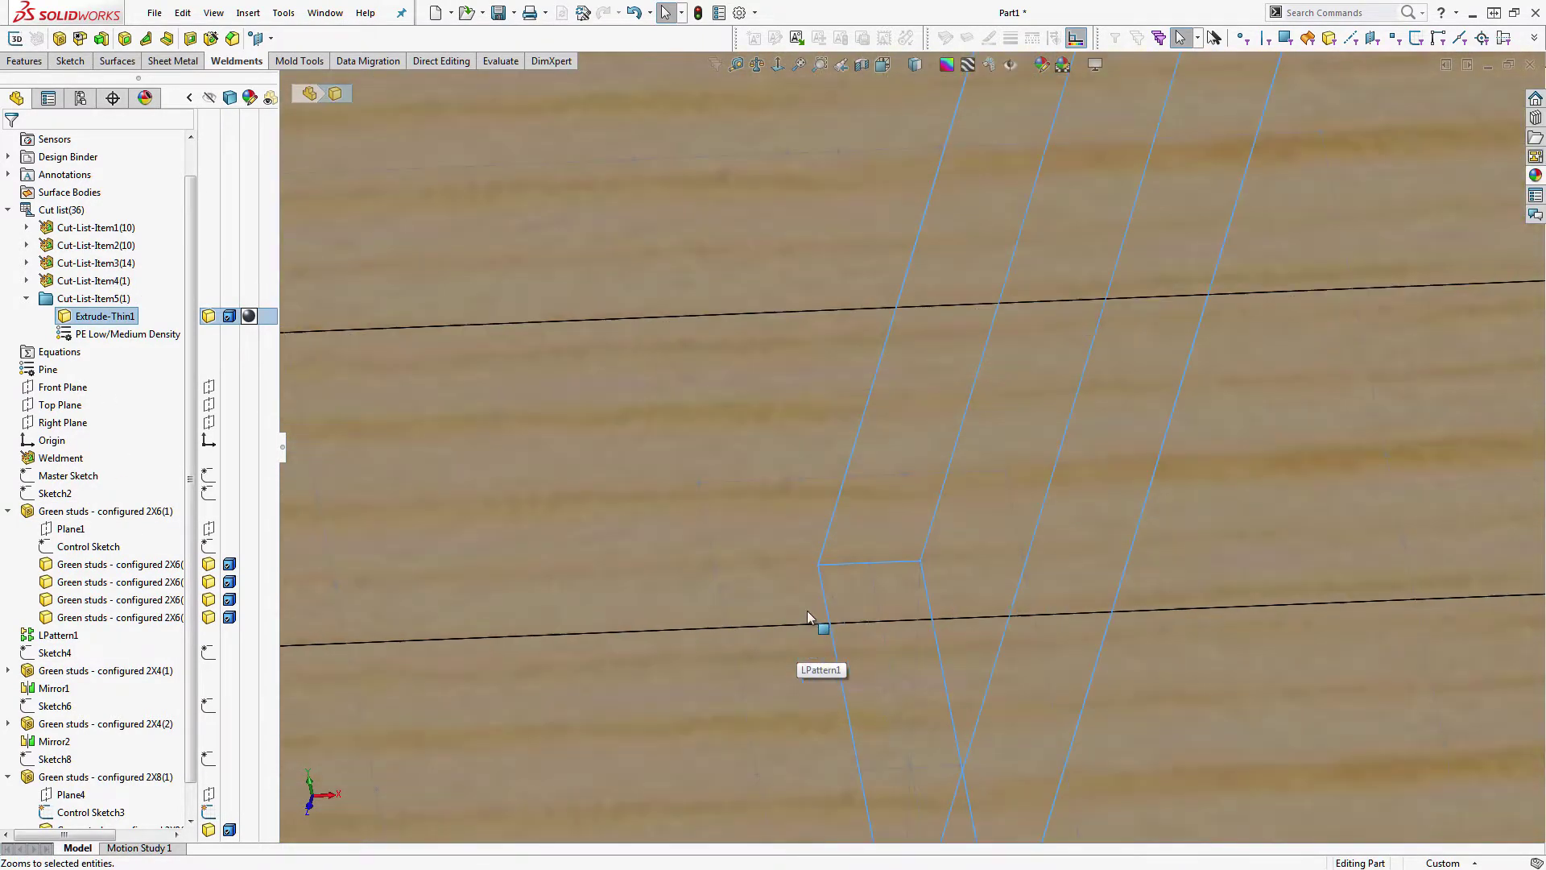
{"action": "scroll", "coordinate": [830, 615], "scroll_direction": "down", "scroll_amount": 10}
{"action": "scroll", "coordinate": [1159, 386], "scroll_direction": "up", "scroll_amount": 14}
{"action": "scroll", "coordinate": [1131, 413], "scroll_direction": "up", "scroll_amount": 8}
{"action": "left_click", "coordinate": [1111, 535]}
{"action": "left_click", "coordinate": [1053, 665]}
{"action": "middle_click_drag", "start_coordinate": [992, 650], "coordinate": [926, 580]}
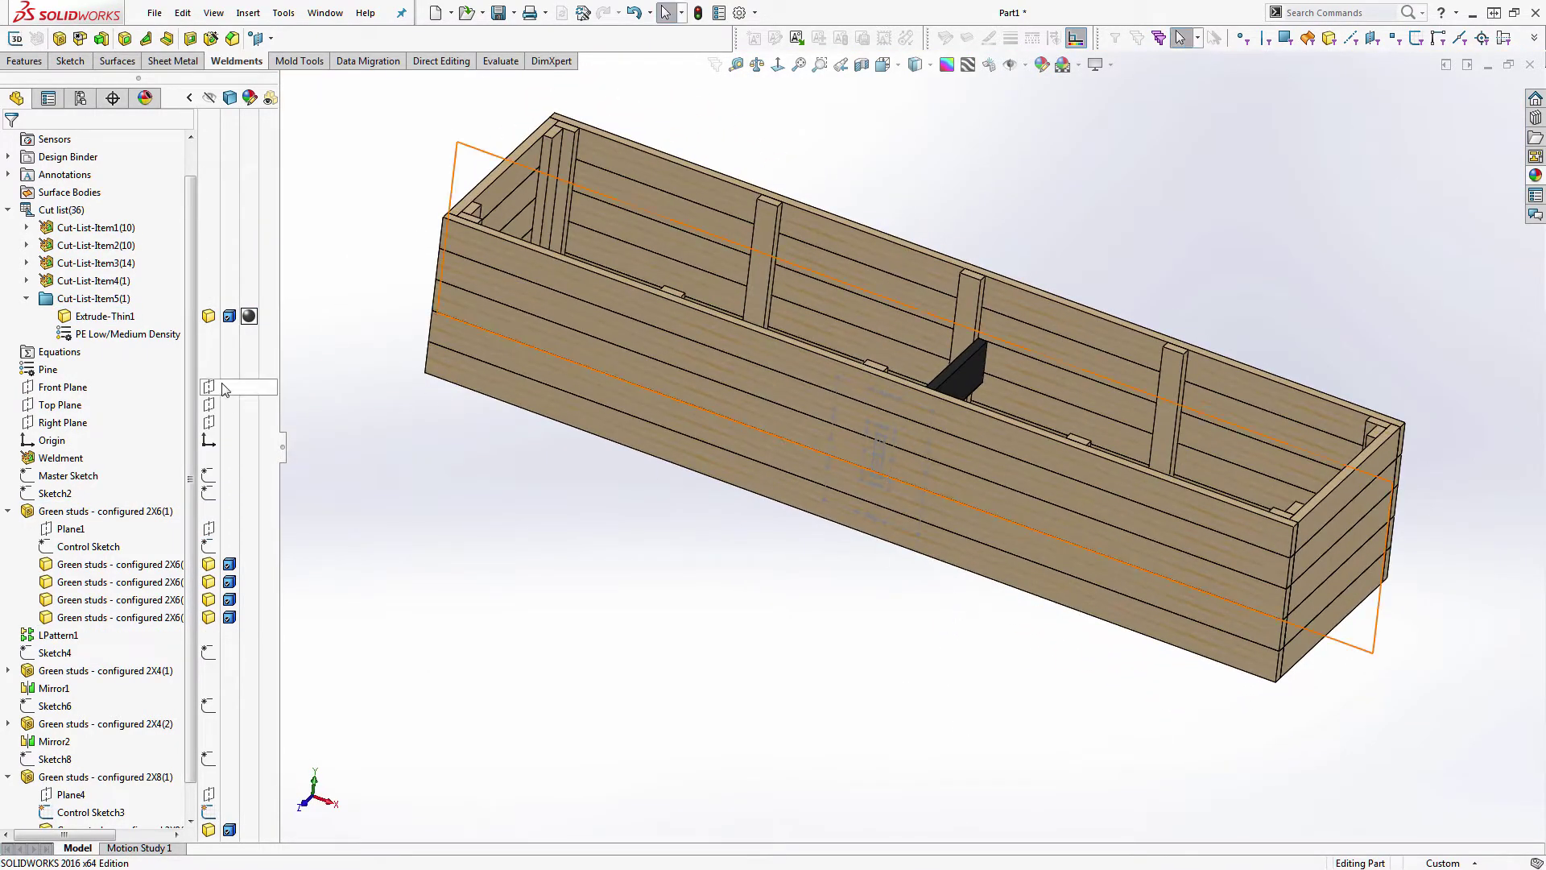
- Start a sketch on the Top Plane and select the inside wall and stud edges at the box's front-left corner
{"action": "left_click", "coordinate": [77, 407]}
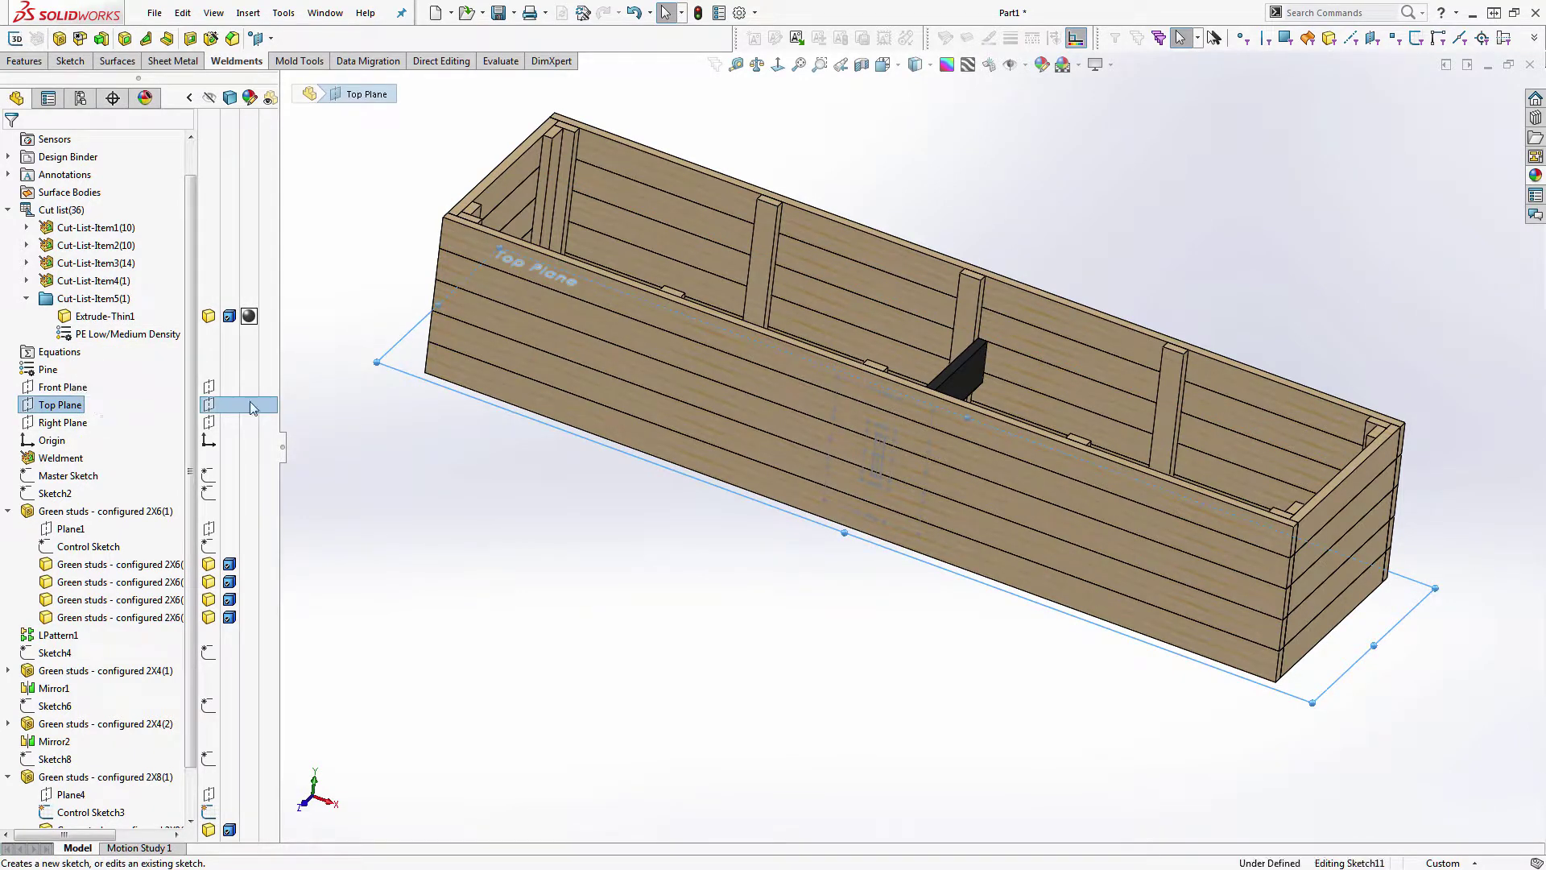
{"action": "left_click", "coordinate": [211, 388]}
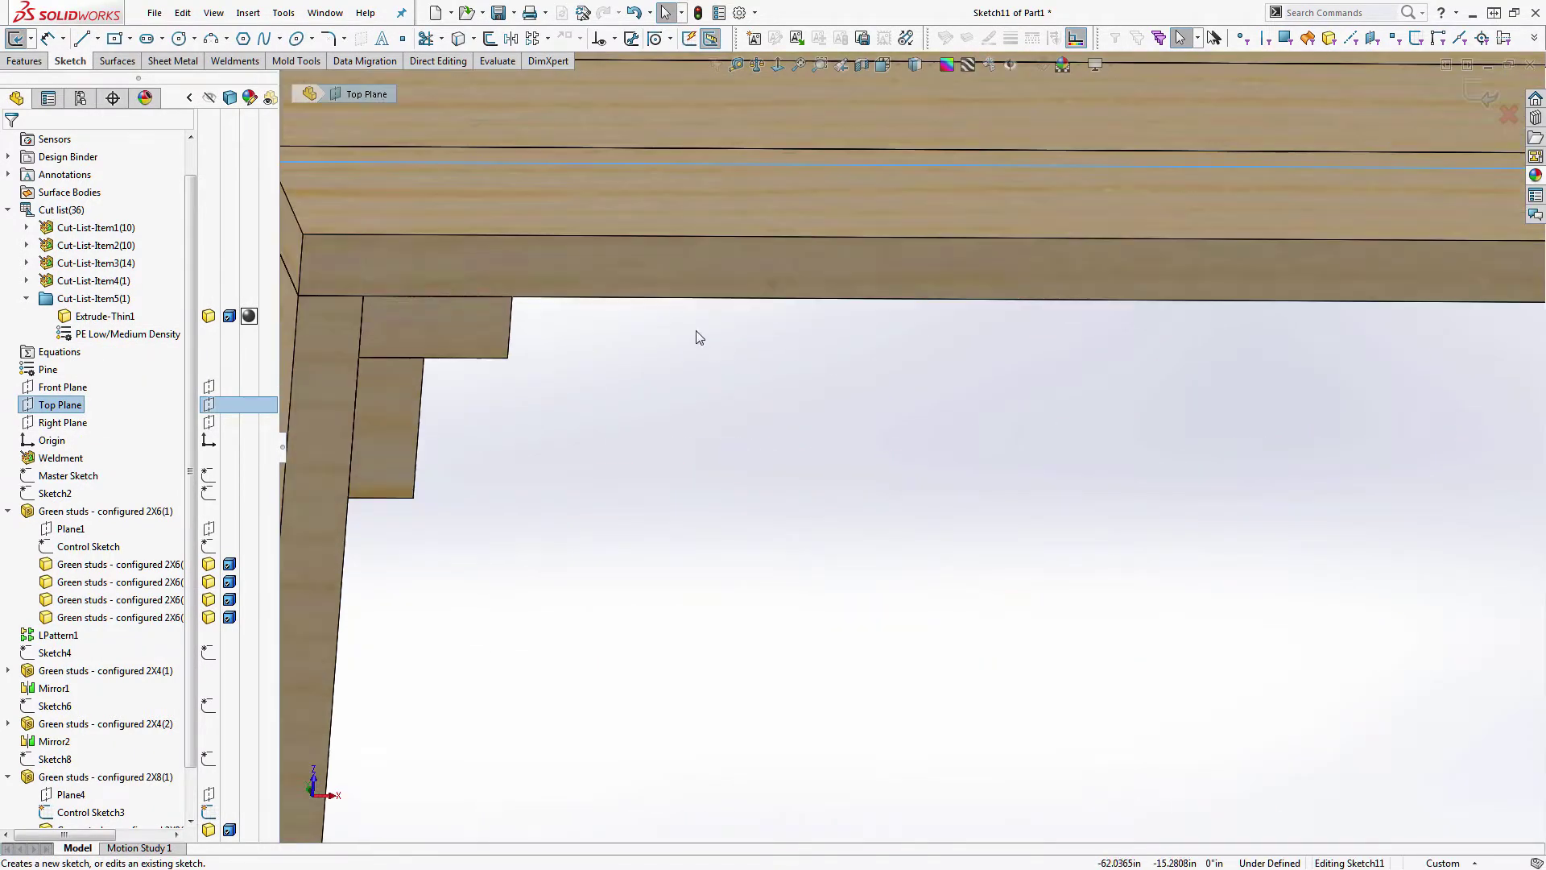
{"action": "middle_click_drag", "start_coordinate": [630, 299], "coordinate": [604, 326]}
{"action": "left_click", "coordinate": [593, 297]}
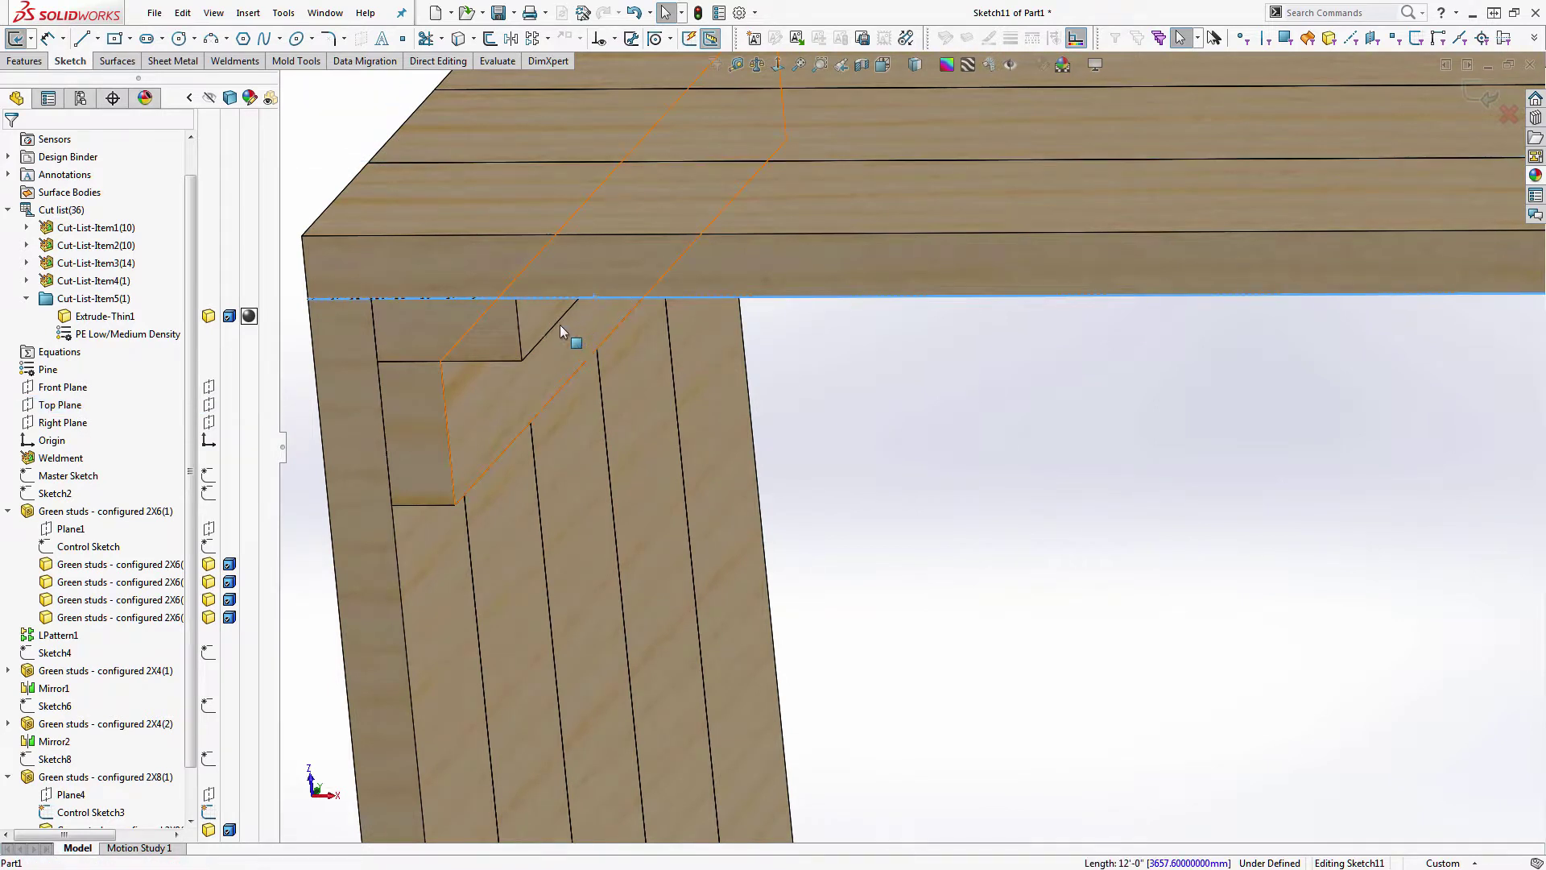
{"action": "left_click", "coordinate": [520, 333], "text": "ctrl"}
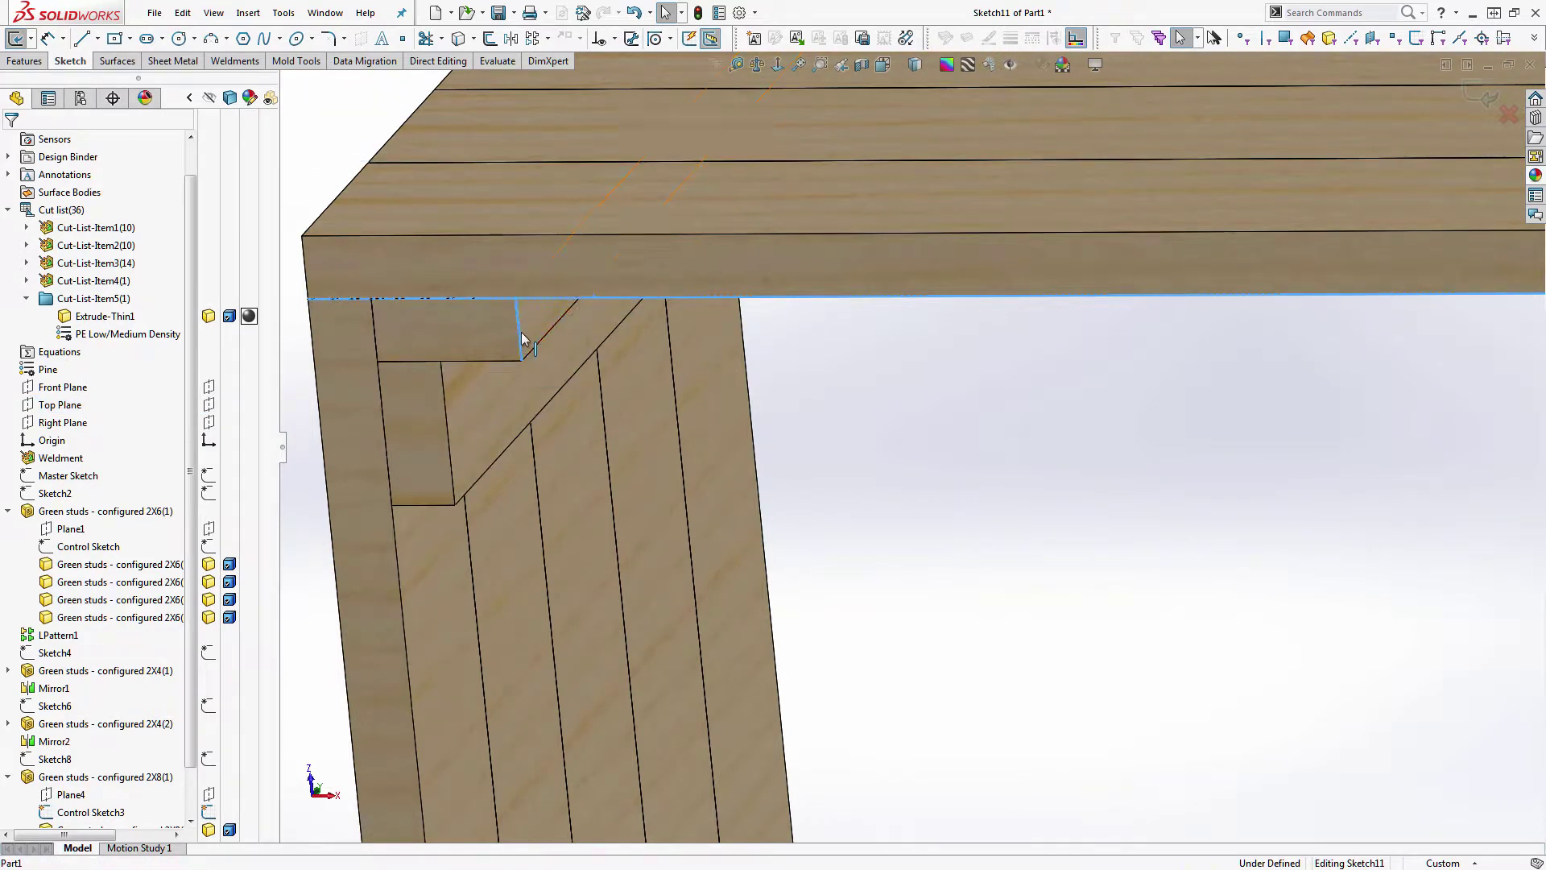
{"action": "left_click", "coordinate": [479, 360], "text": "ctrl"}
{"action": "left_click", "coordinate": [445, 403], "text": "ctrl"}
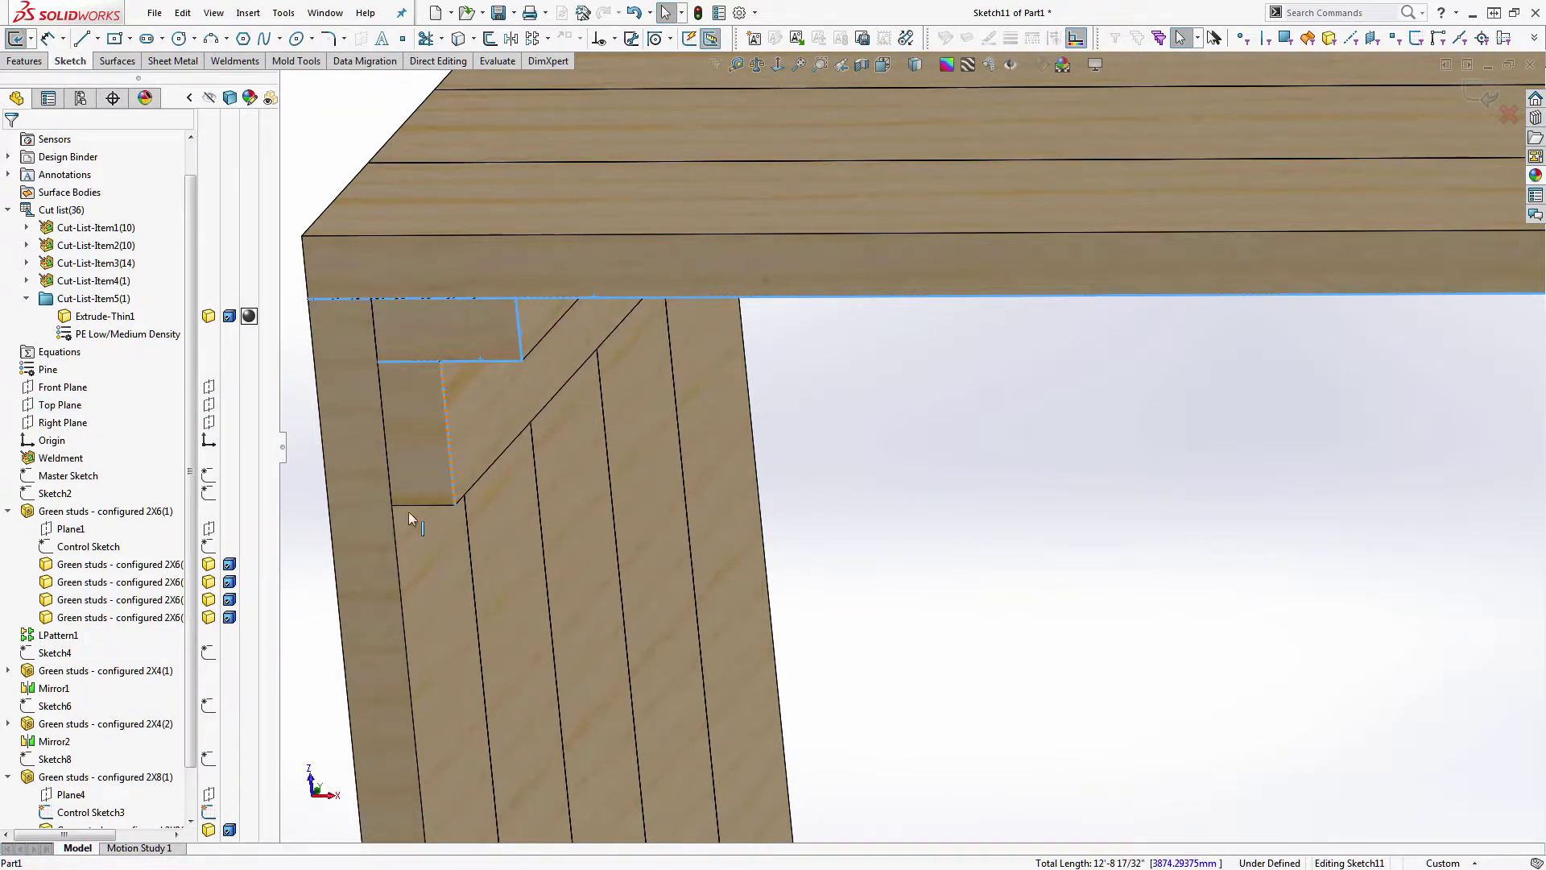
{"action": "left_click", "coordinate": [417, 504], "text": "ctrl"}
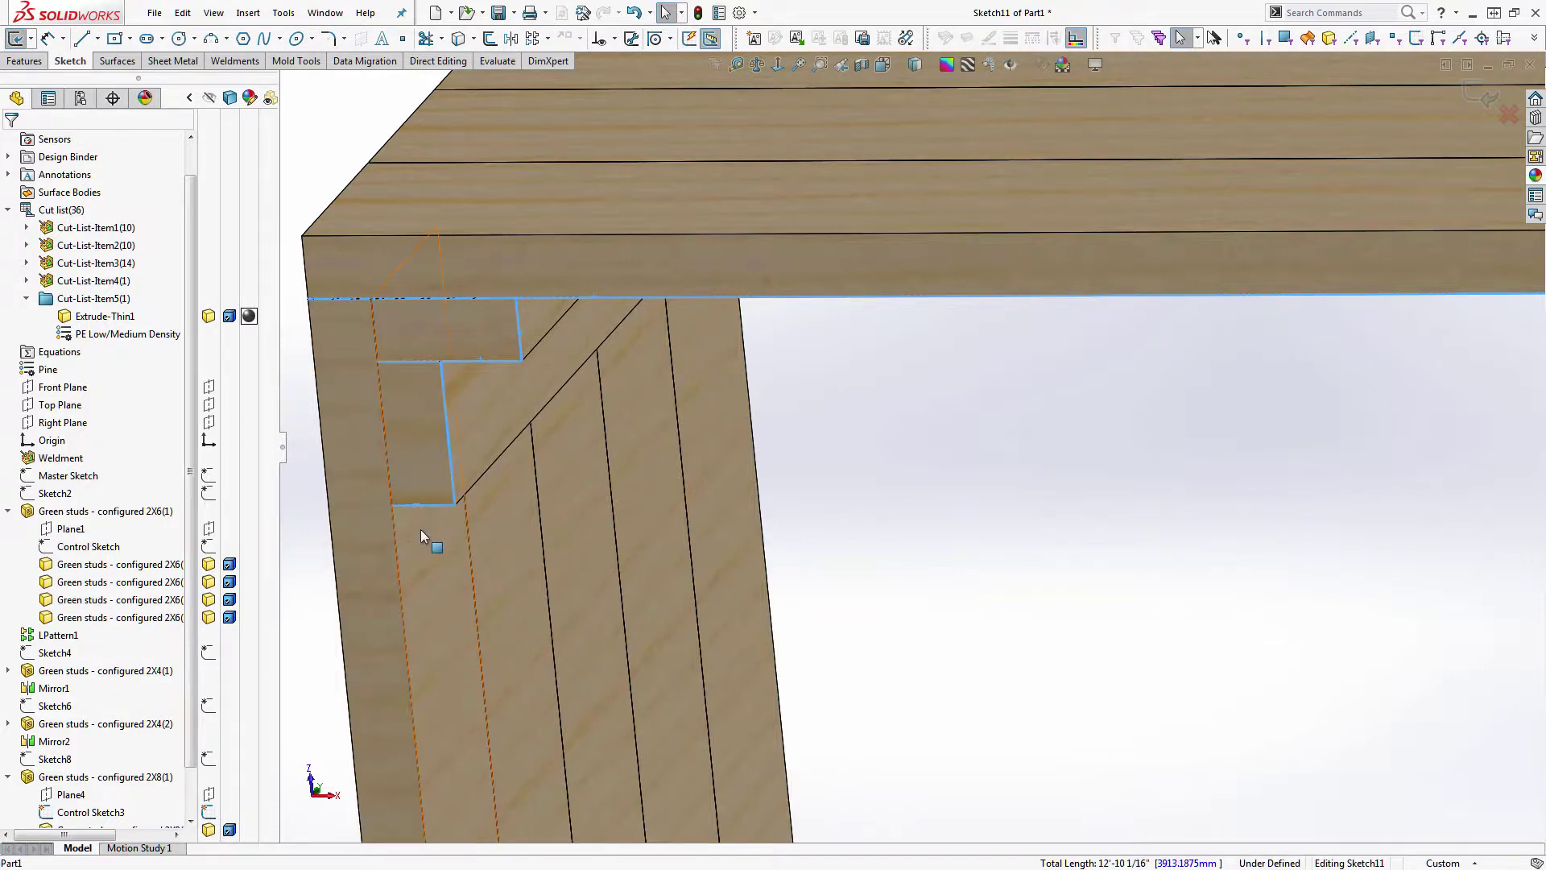
{"action": "left_click", "coordinate": [398, 533], "text": "ctrl"}
- Add the stud edges at the back-left corner and the back wall's inner edge to the selection
{"action": "scroll", "coordinate": [414, 476], "scroll_direction": "up", "scroll_amount": 5}
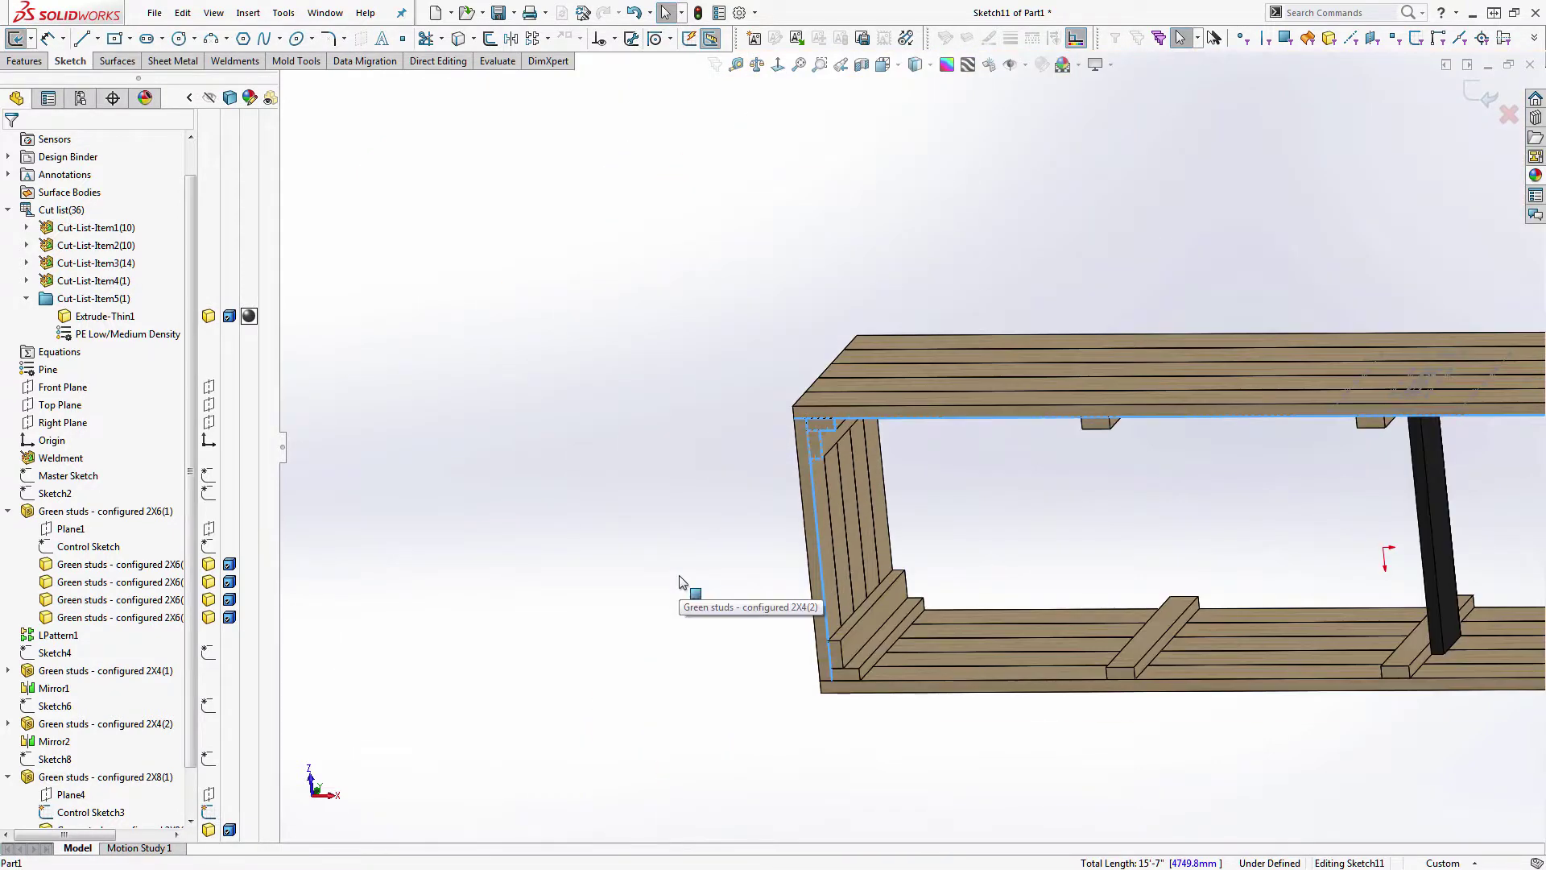
{"action": "scroll", "coordinate": [886, 644], "scroll_direction": "down", "scroll_amount": 5}
{"action": "left_click", "coordinate": [801, 567], "text": "ctrl"}
{"action": "left_click", "coordinate": [838, 583], "text": "ctrl"}
{"action": "left_click", "coordinate": [881, 692], "text": "ctrl"}
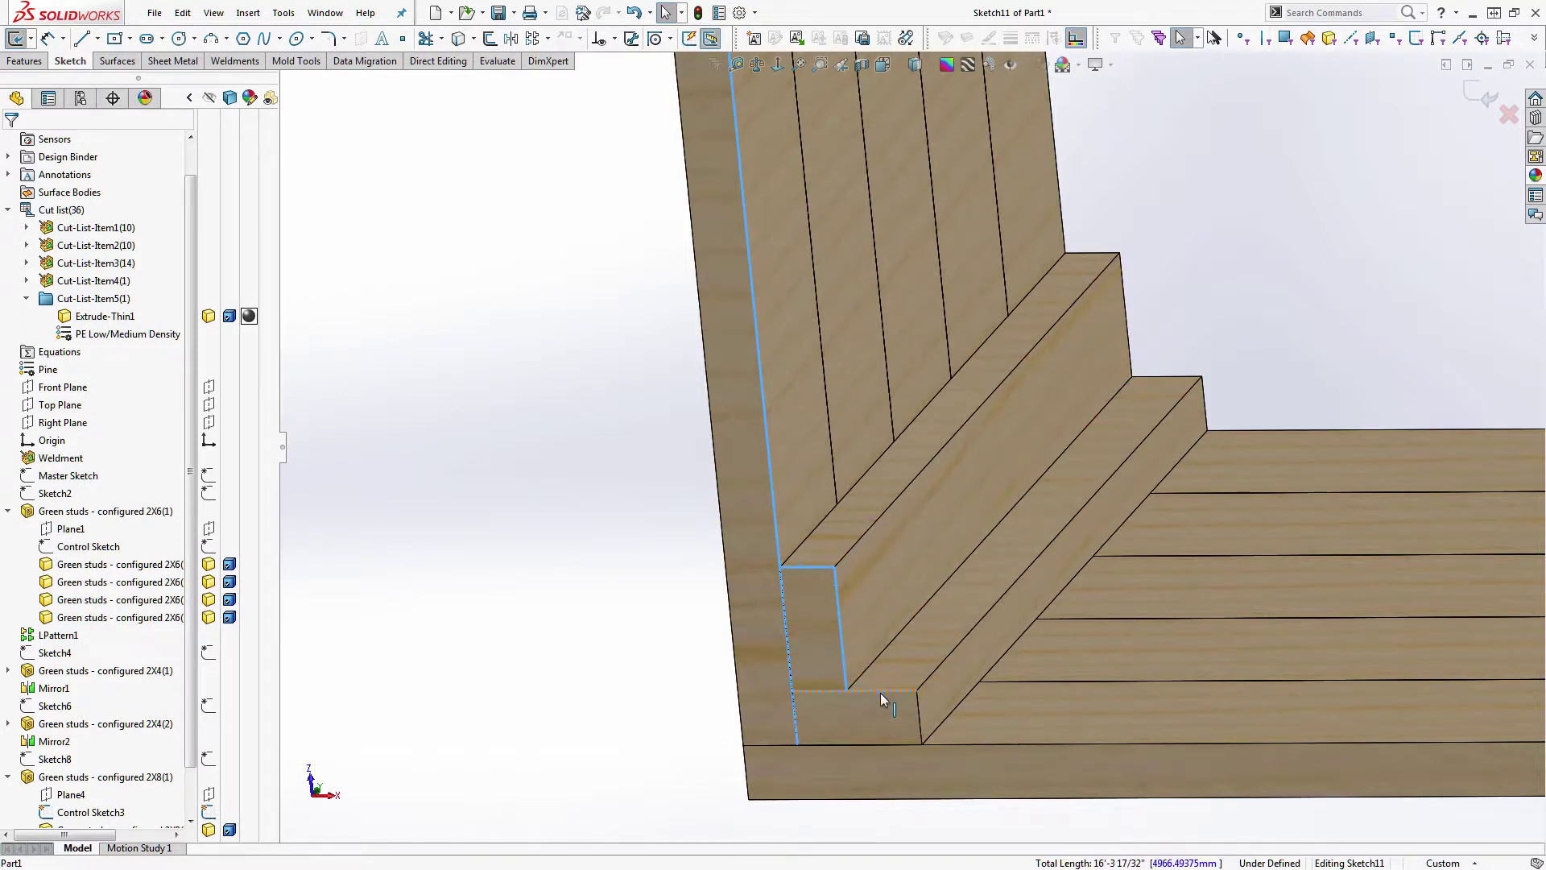
{"action": "left_click", "coordinate": [915, 701], "text": "ctrl"}
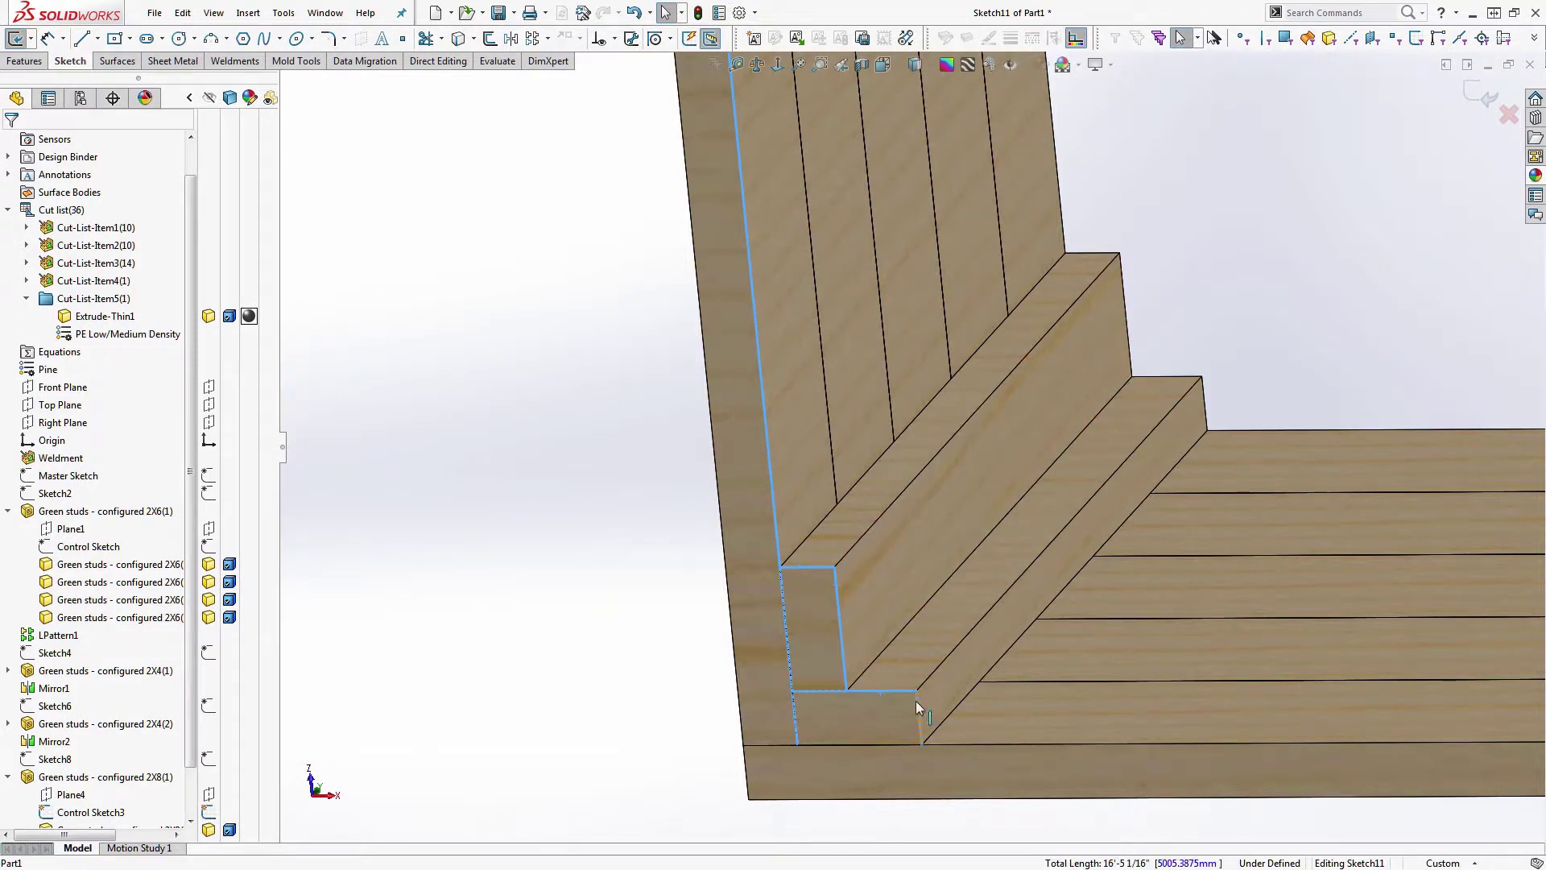
{"action": "left_click", "coordinate": [952, 744], "text": "ctrl"}
- Add the three exposed edges of the back wall's first intermediate stud to the selection
{"action": "scroll", "coordinate": [950, 711], "scroll_direction": "up", "scroll_amount": 5}
{"action": "scroll", "coordinate": [1373, 489], "scroll_direction": "down", "scroll_amount": 5}
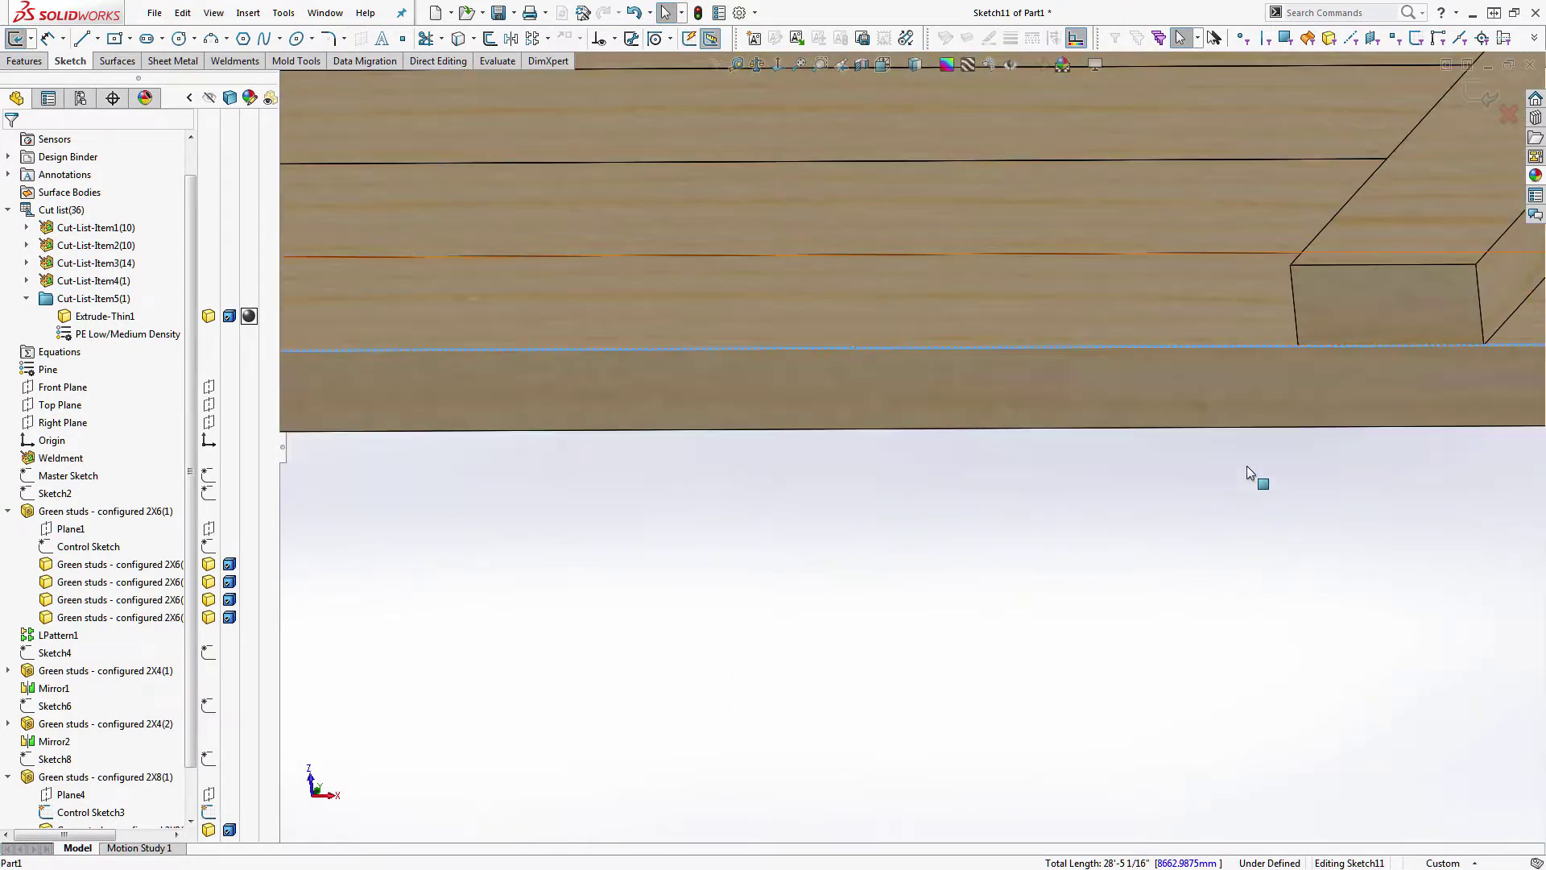
{"action": "left_click", "coordinate": [1298, 311], "text": "ctrl"}
{"action": "left_click", "coordinate": [1298, 311], "text": "ctrl"}
{"action": "left_click", "coordinate": [1291, 313]}
{"action": "left_click", "coordinate": [1293, 314], "text": "ctrl"}
{"action": "left_click", "coordinate": [1293, 301], "text": "ctrl"}
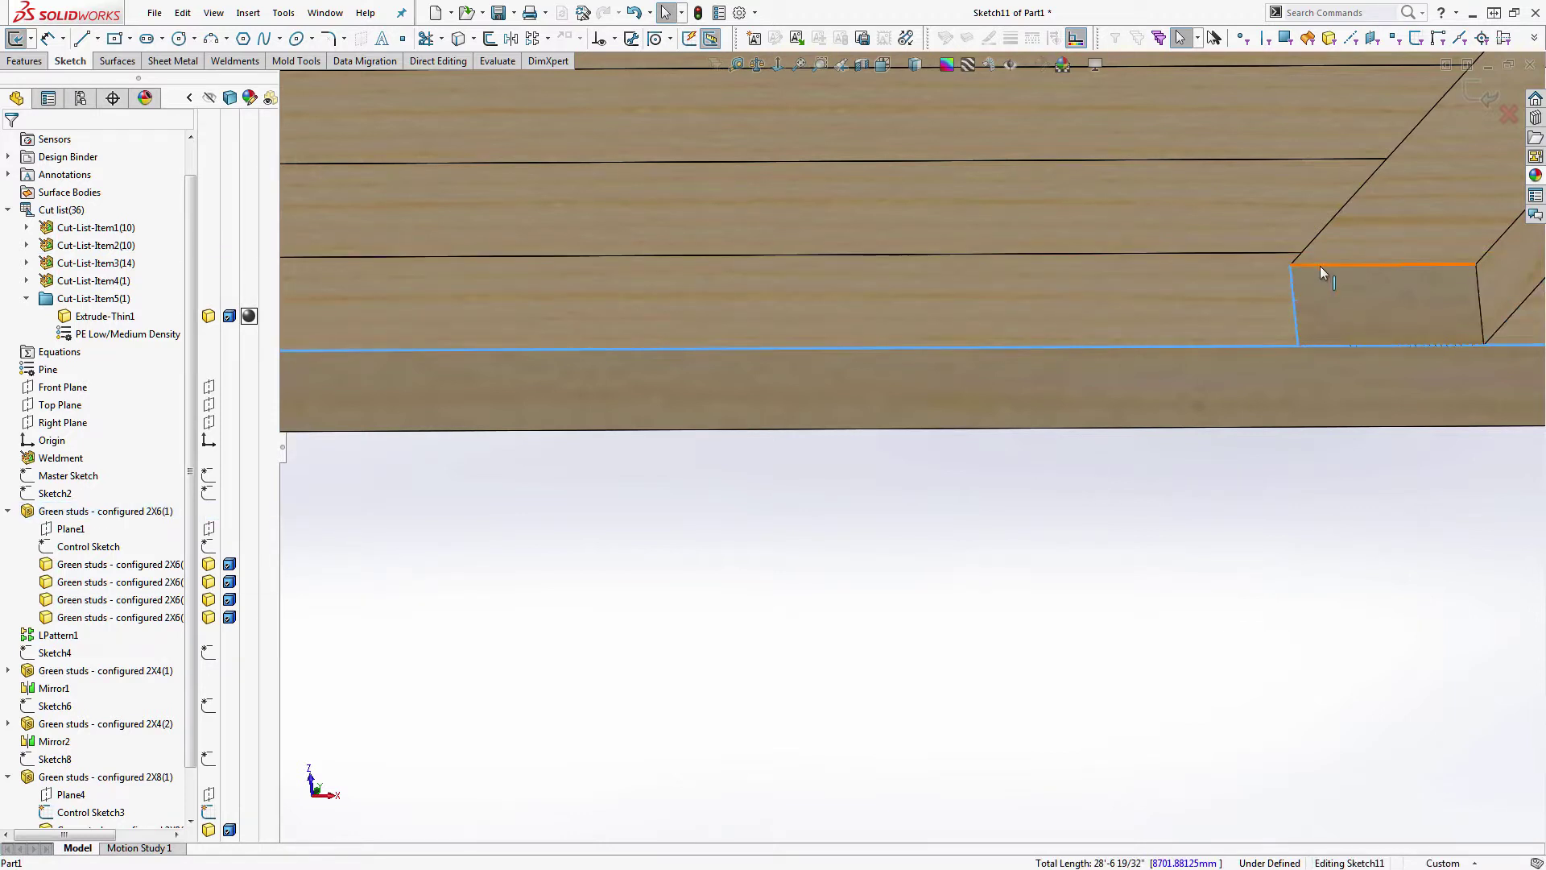
{"action": "left_click", "coordinate": [1480, 279], "text": "ctrl"}
- Add the exposed edges of the back wall's two remaining intermediate studs to the selection
{"action": "scroll", "coordinate": [1292, 317], "scroll_direction": "up", "scroll_amount": 6}
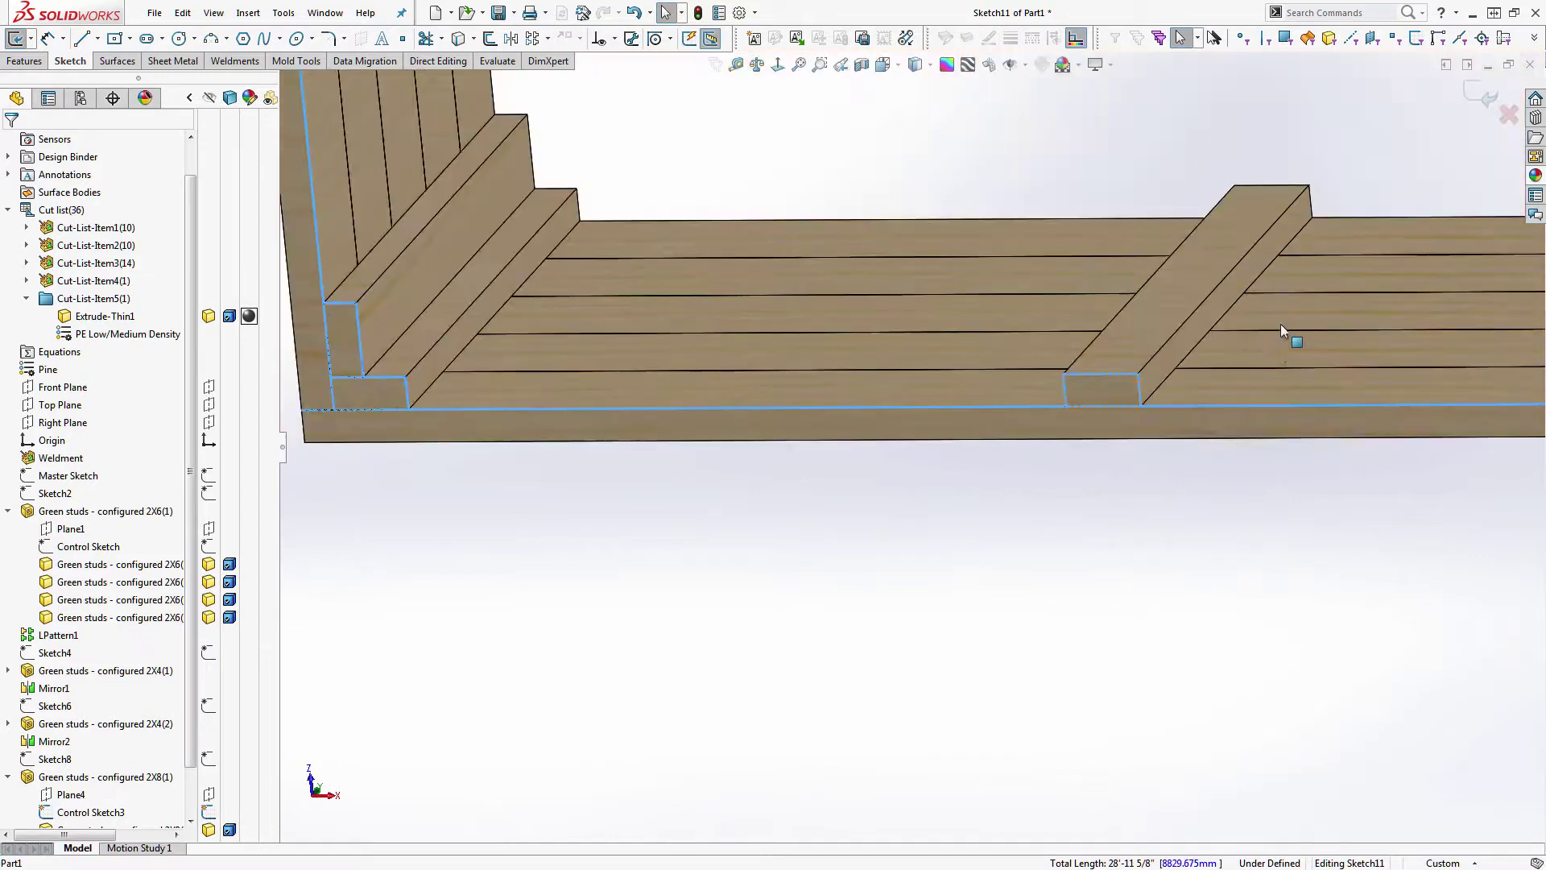
{"action": "scroll", "coordinate": [998, 381], "scroll_direction": "down", "scroll_amount": 3}
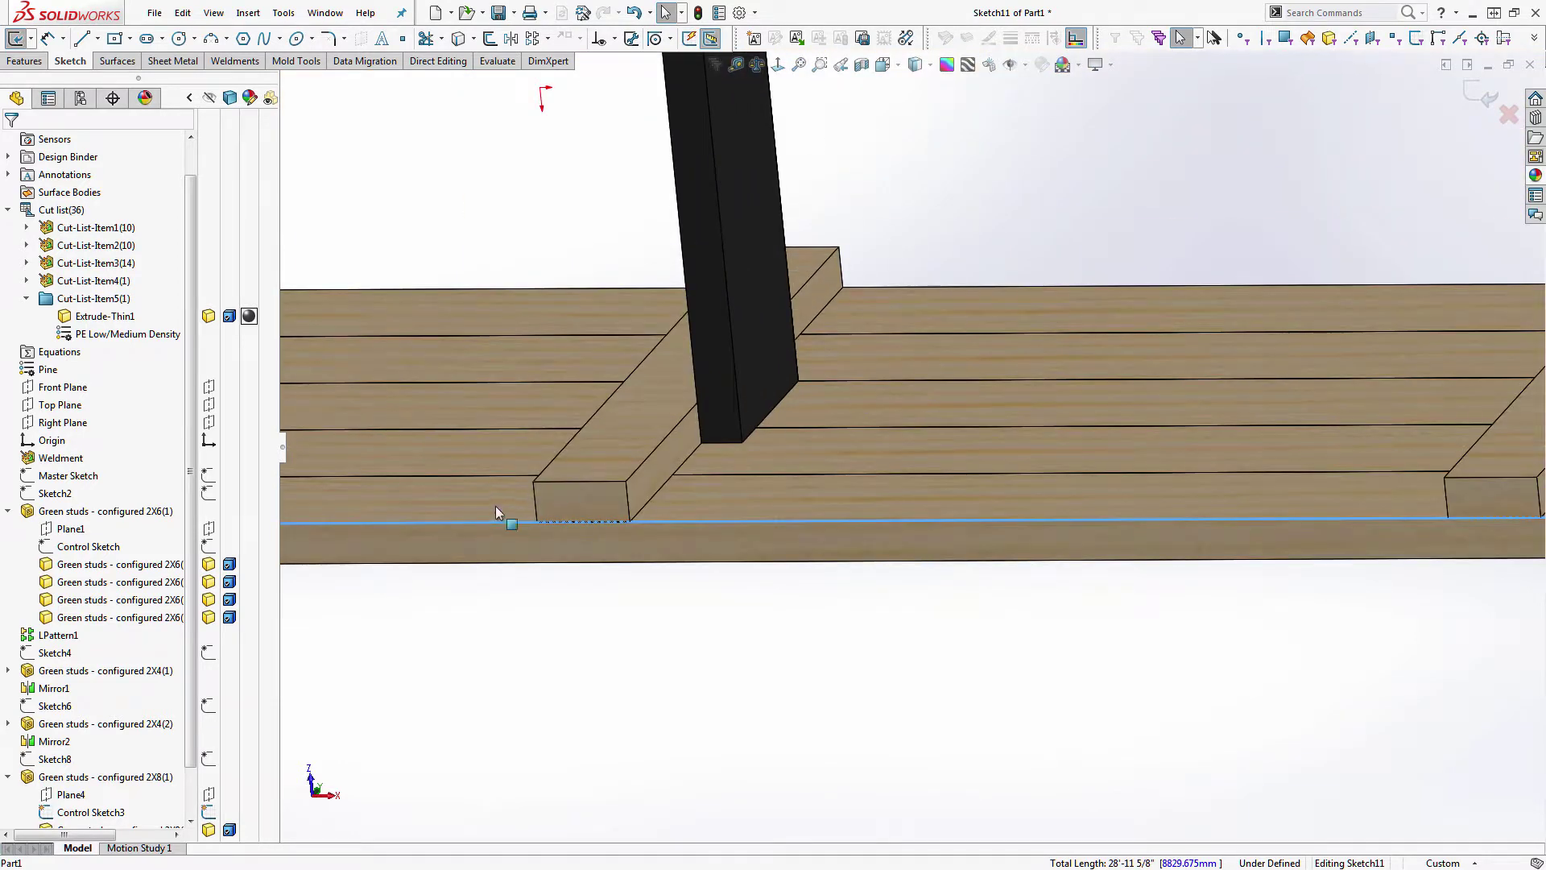
{"action": "left_click", "coordinate": [535, 493], "text": "ctrl"}
{"action": "left_click", "coordinate": [576, 482], "text": "ctrl"}
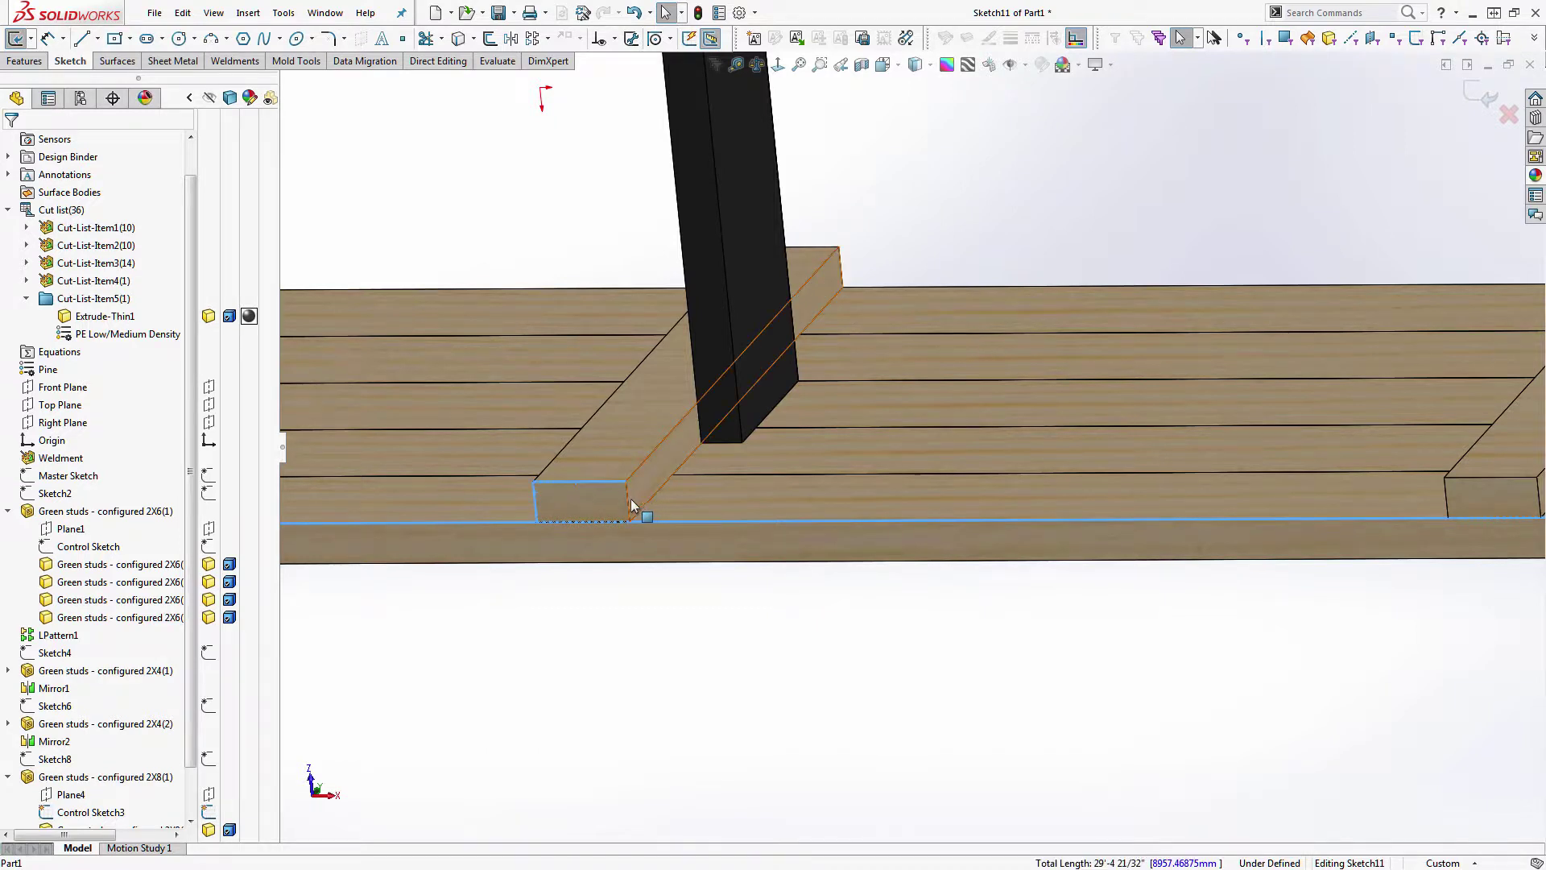
{"action": "left_click", "coordinate": [1447, 494], "text": "ctrl"}
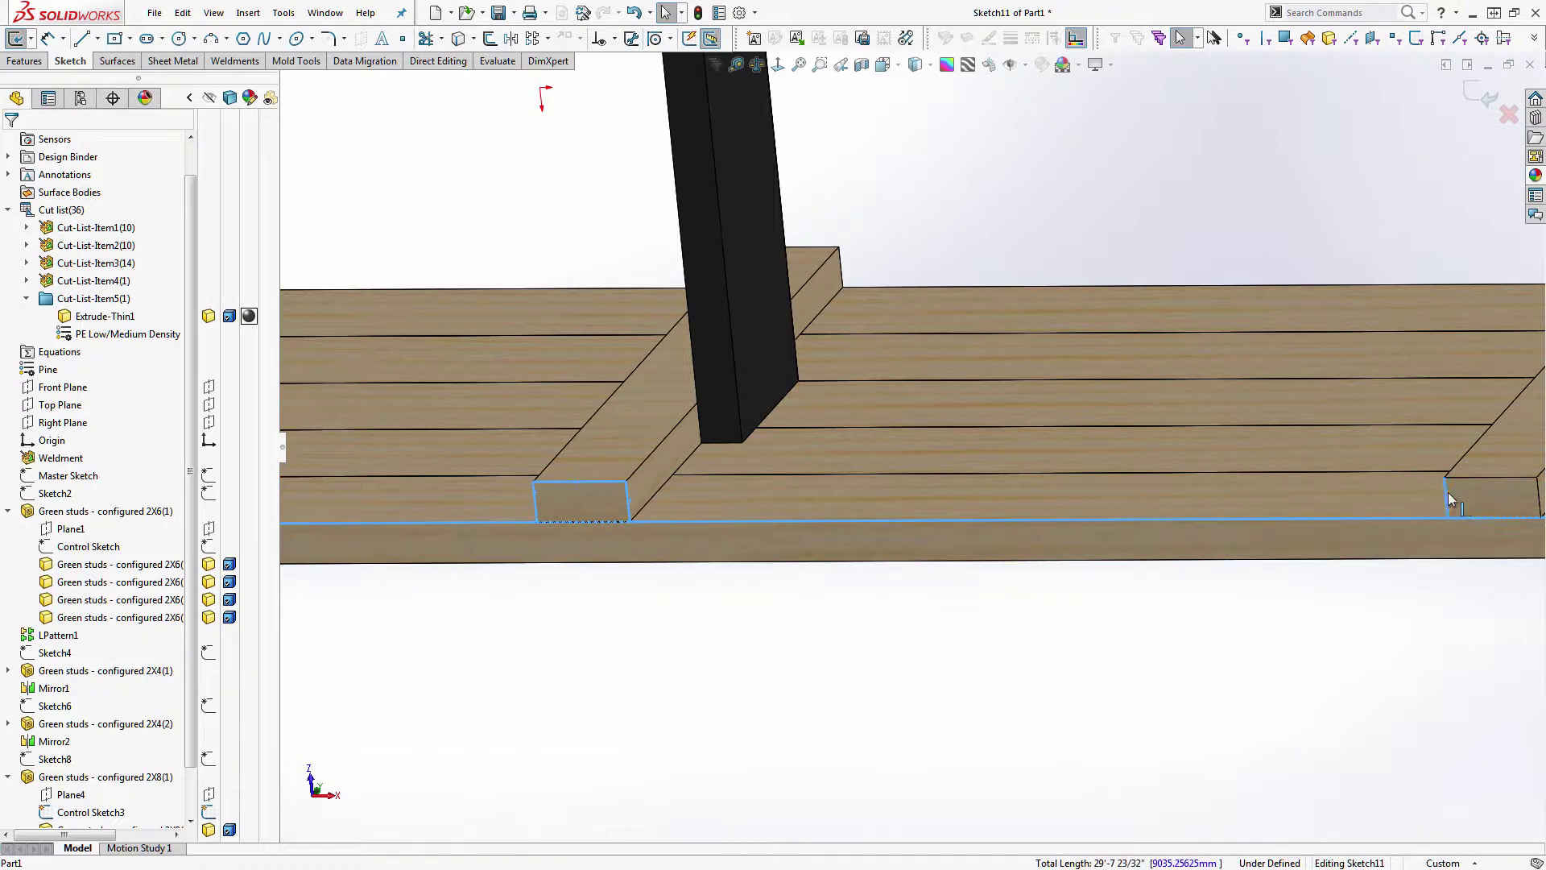
{"action": "left_click", "coordinate": [1539, 493], "text": "ctrl"}
- Add the stud edges at the back-right corner and the right end wall's inner edge to the selection
{"action": "scroll", "coordinate": [1337, 451], "scroll_direction": "up", "scroll_amount": 9}
{"action": "scroll", "coordinate": [1321, 449], "scroll_direction": "down", "scroll_amount": 8}
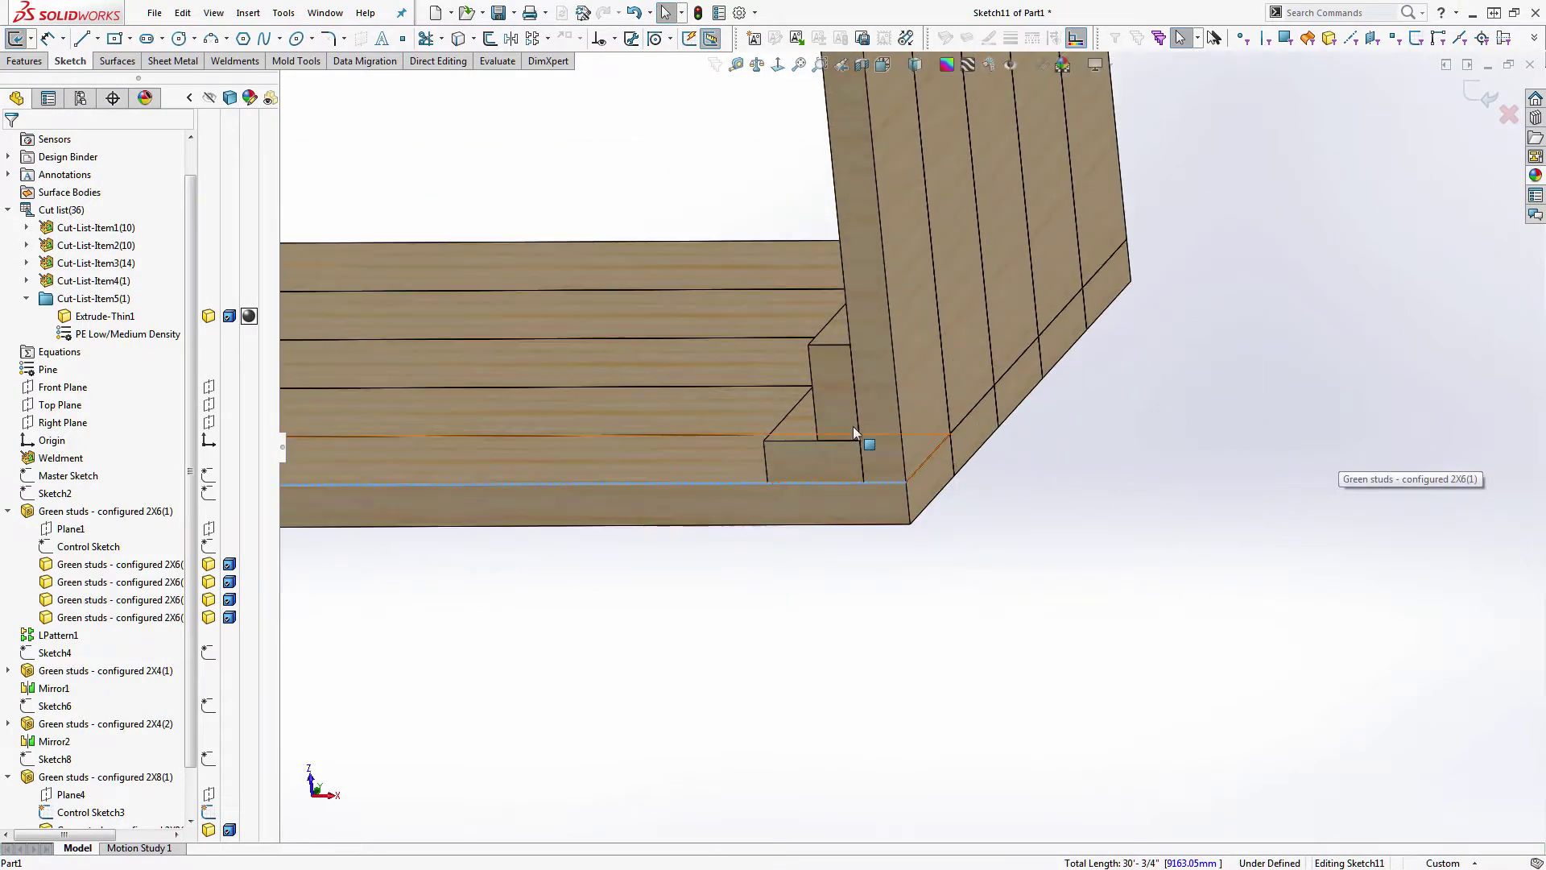
{"action": "left_click", "coordinate": [769, 457], "text": "ctrl"}
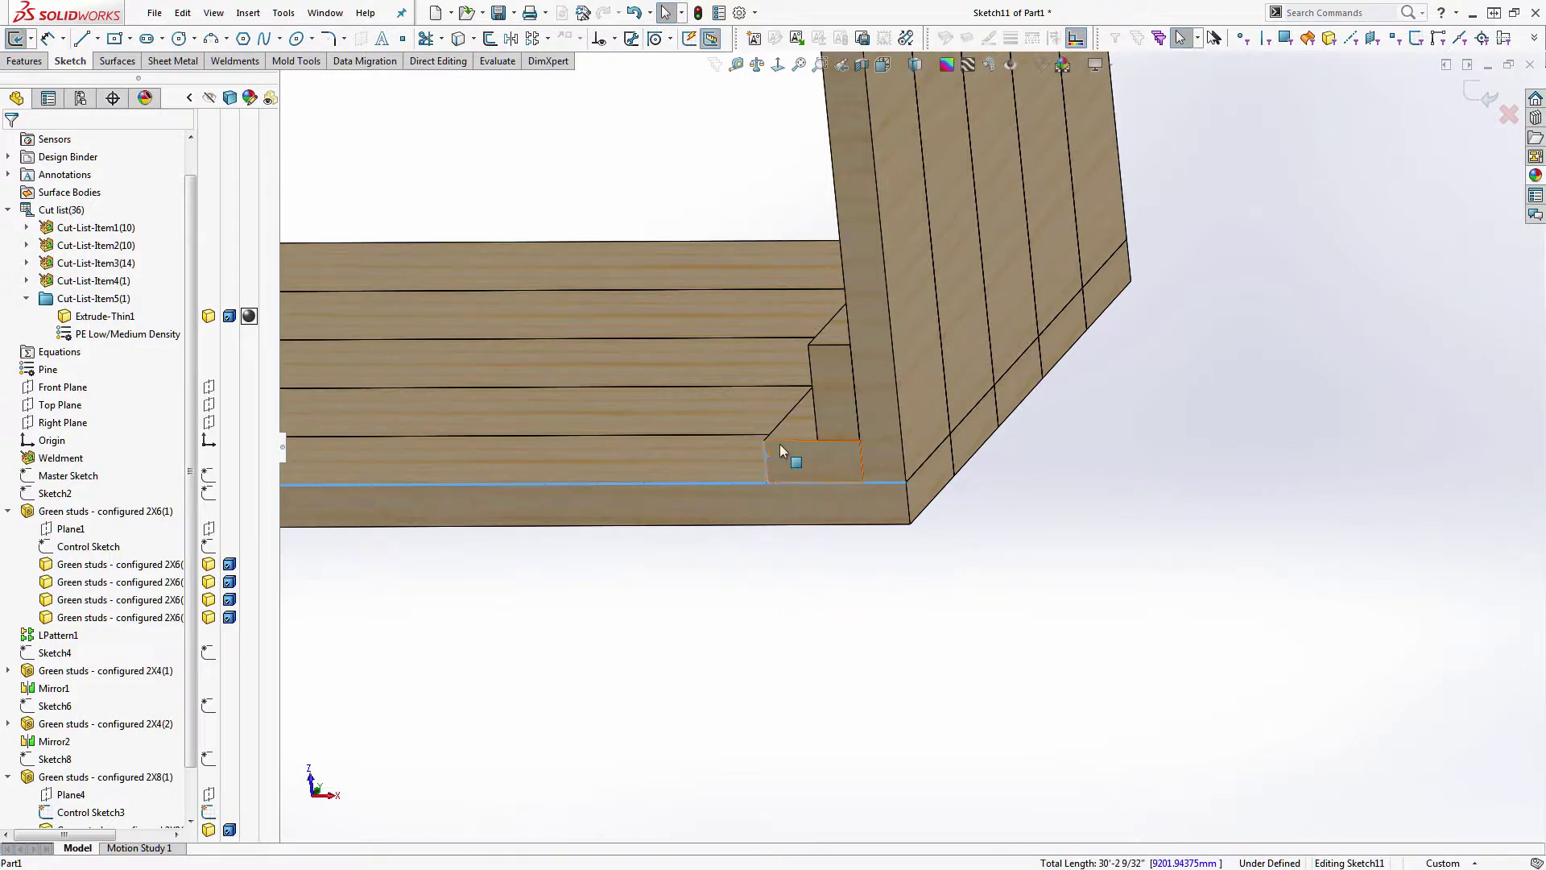
{"action": "left_click", "coordinate": [815, 407], "text": "ctrl"}
{"action": "left_click", "coordinate": [835, 346], "text": "ctrl"}
{"action": "left_click", "coordinate": [849, 321], "text": "ctrl"}
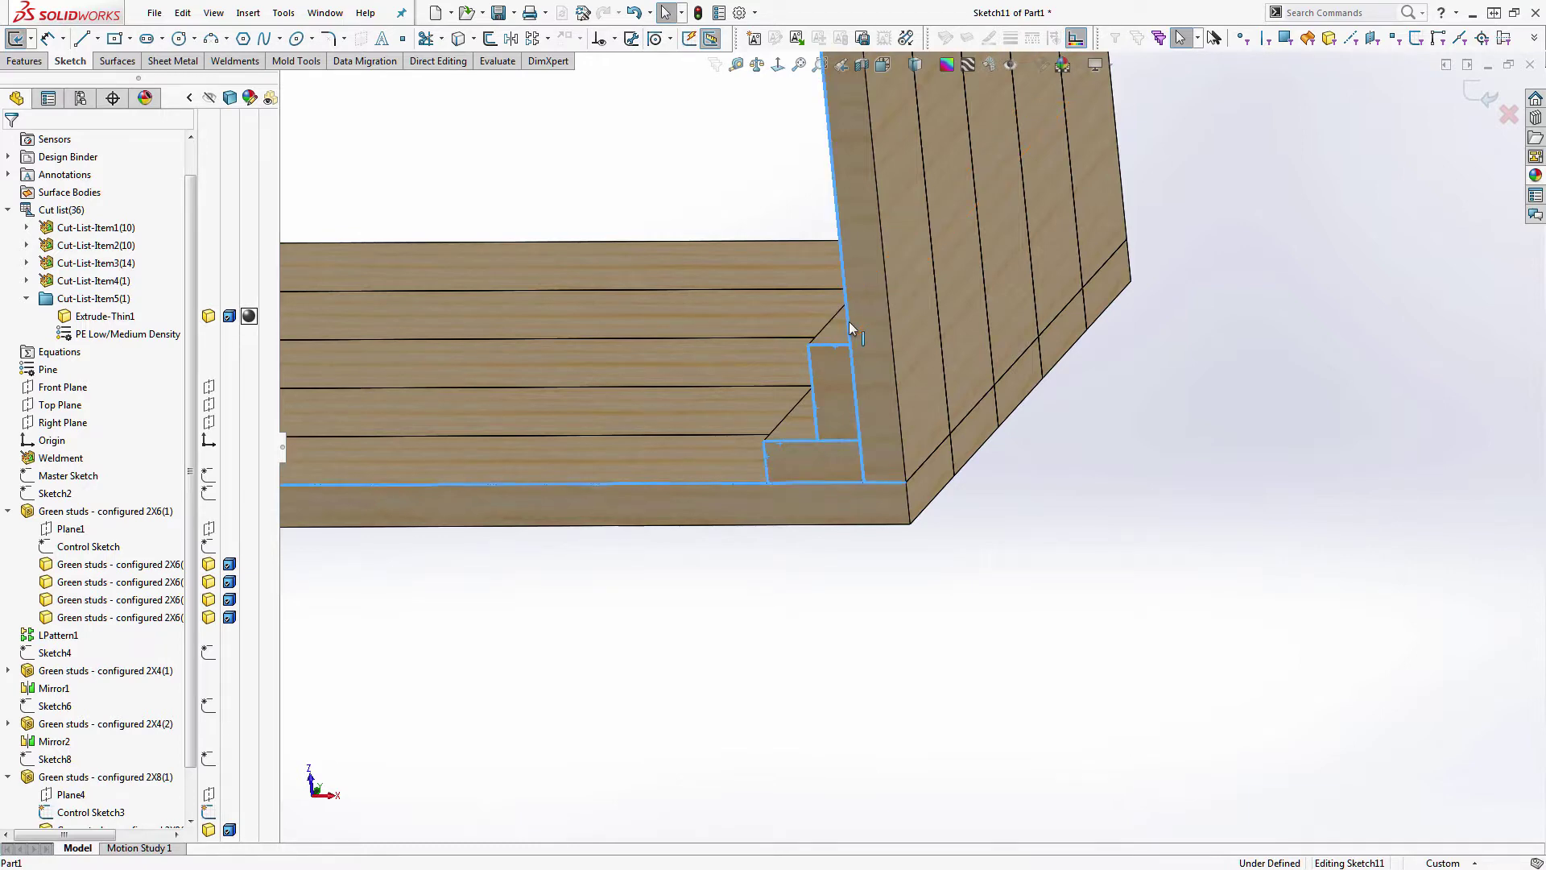
- Add the exposed stud edges at the front-right corner to the selection
{"action": "scroll", "coordinate": [849, 321], "scroll_direction": "up", "scroll_amount": 5}
{"action": "scroll", "coordinate": [849, 321], "scroll_direction": "down", "scroll_amount": 3}
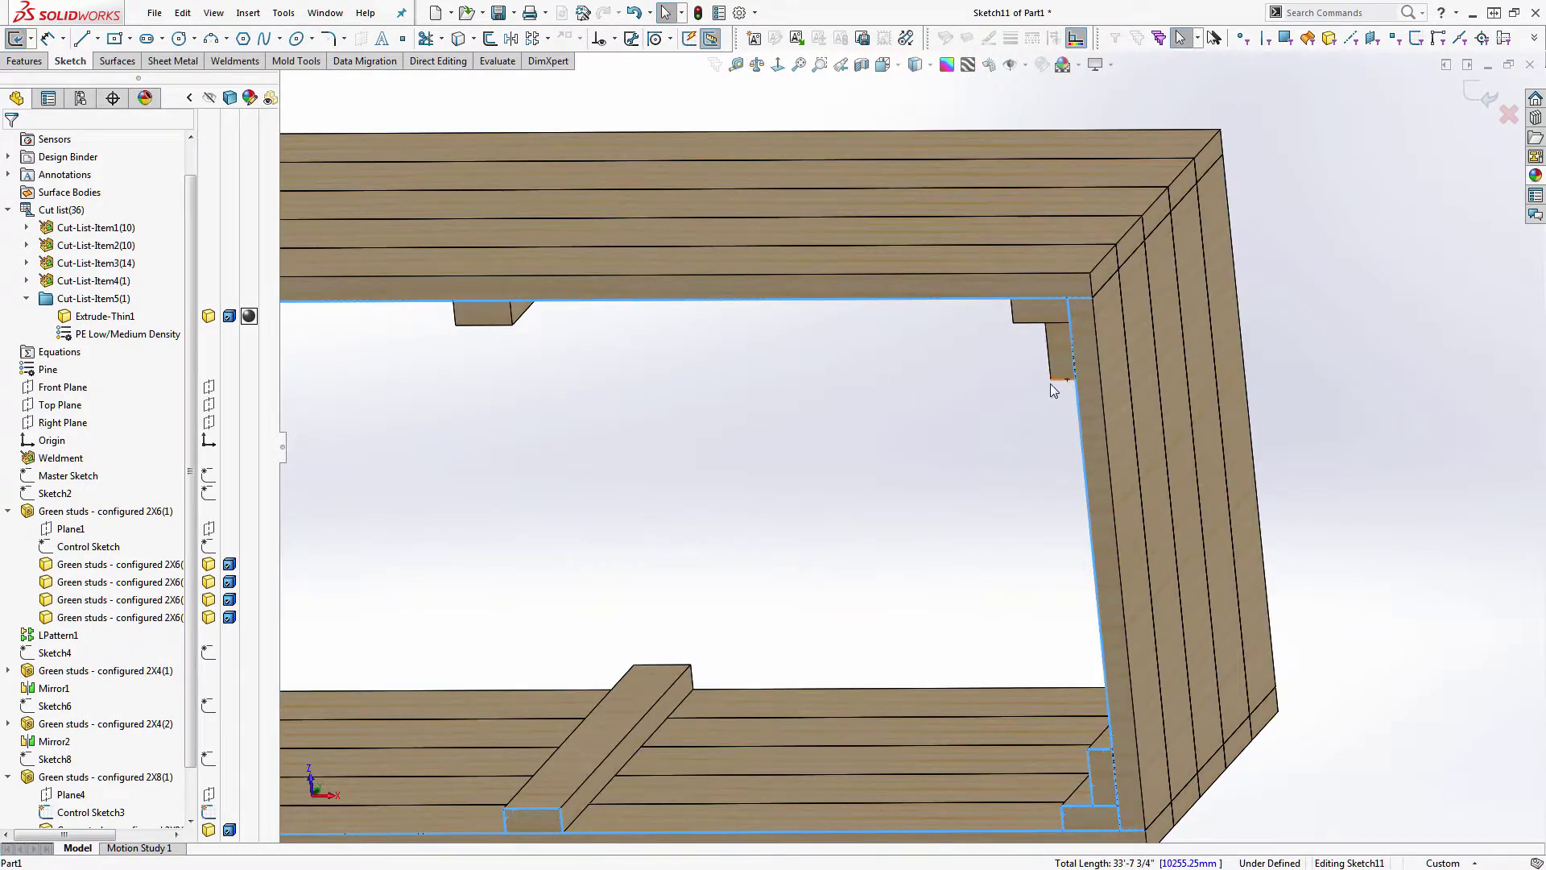
{"action": "left_click", "coordinate": [1051, 379], "text": "ctrl"}
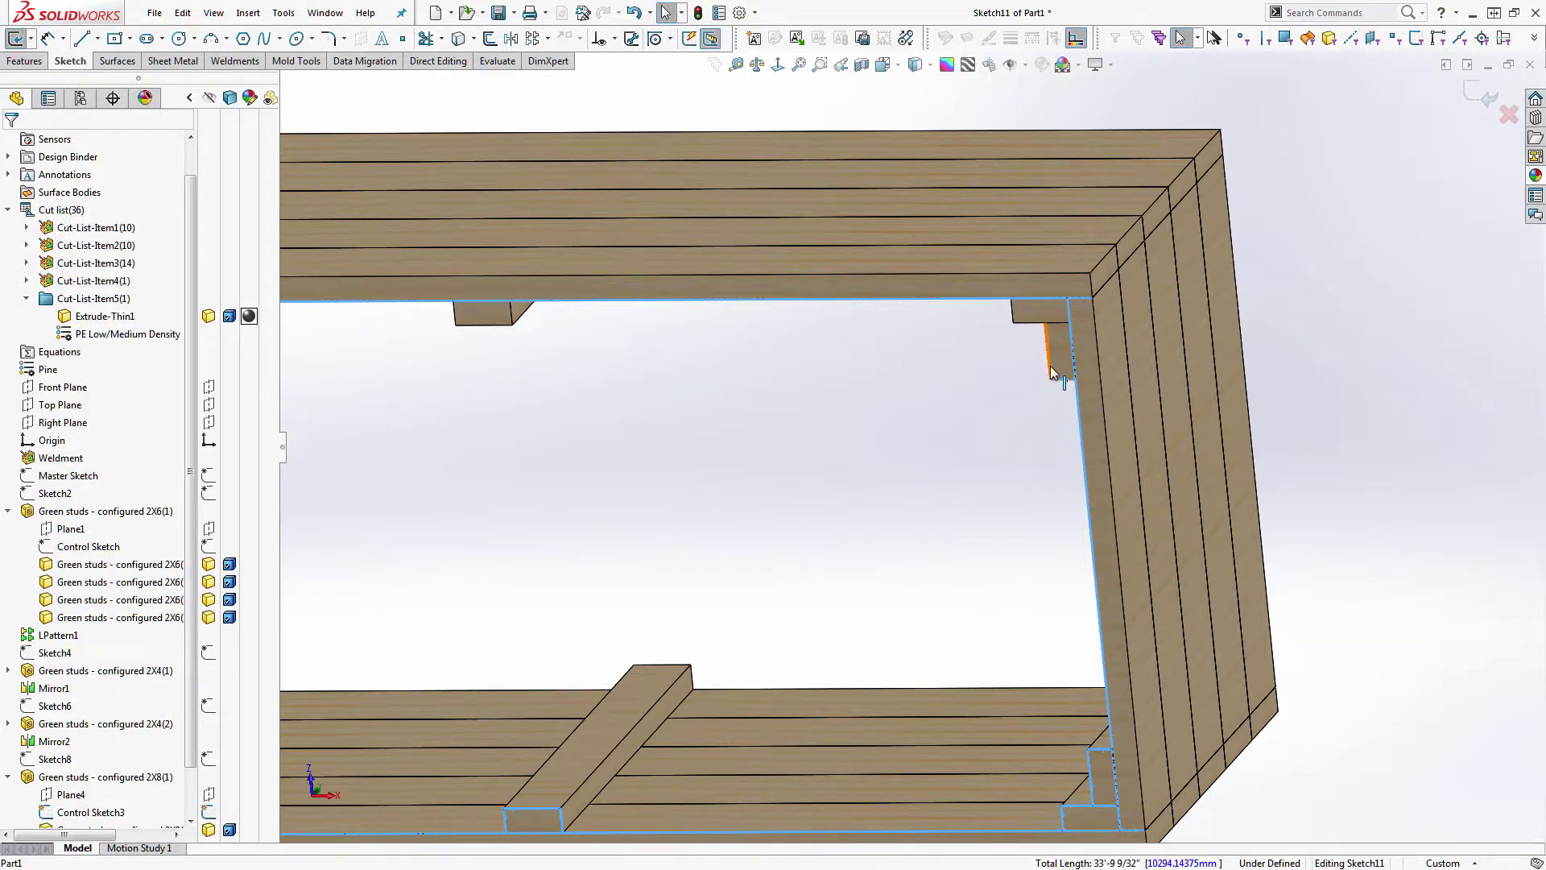
{"action": "left_click", "coordinate": [1028, 323], "text": "ctrl"}
- Add the exposed edges of the front wall's right and middle intermediate studs to the selection
{"action": "left_click", "coordinate": [518, 332], "text": "ctrl"}
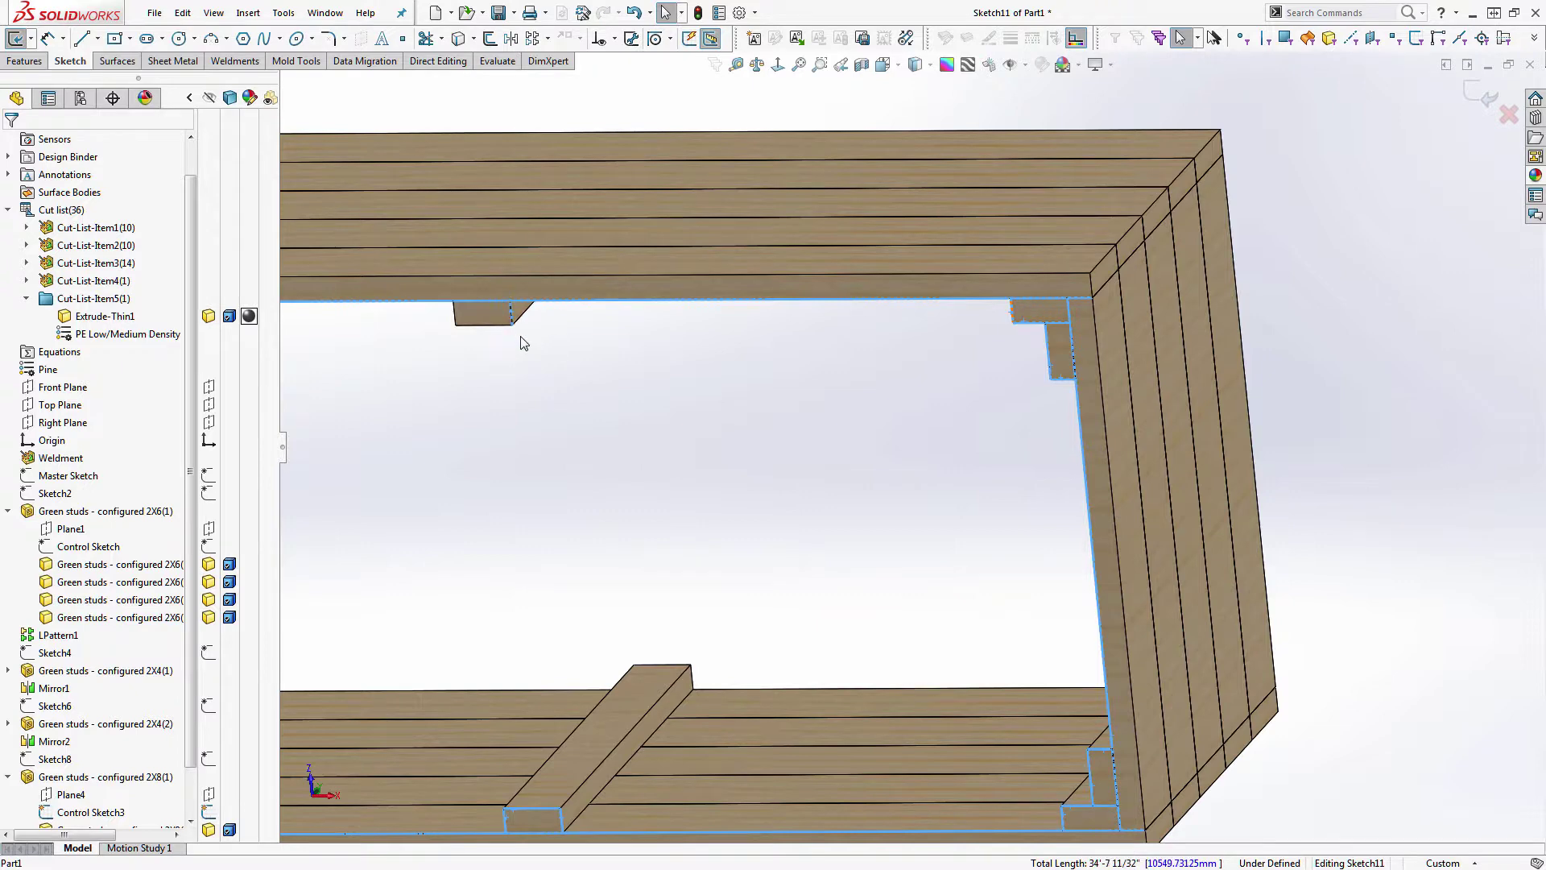
{"action": "left_click", "coordinate": [486, 325], "text": "ctrl"}
{"action": "left_click", "coordinate": [456, 317], "text": "ctrl"}
{"action": "scroll", "coordinate": [457, 323], "scroll_direction": "up", "scroll_amount": 2}
{"action": "scroll", "coordinate": [450, 394], "scroll_direction": "down", "scroll_amount": 3}
{"action": "left_click", "coordinate": [611, 369], "text": "ctrl"}
{"action": "left_click", "coordinate": [542, 372]}
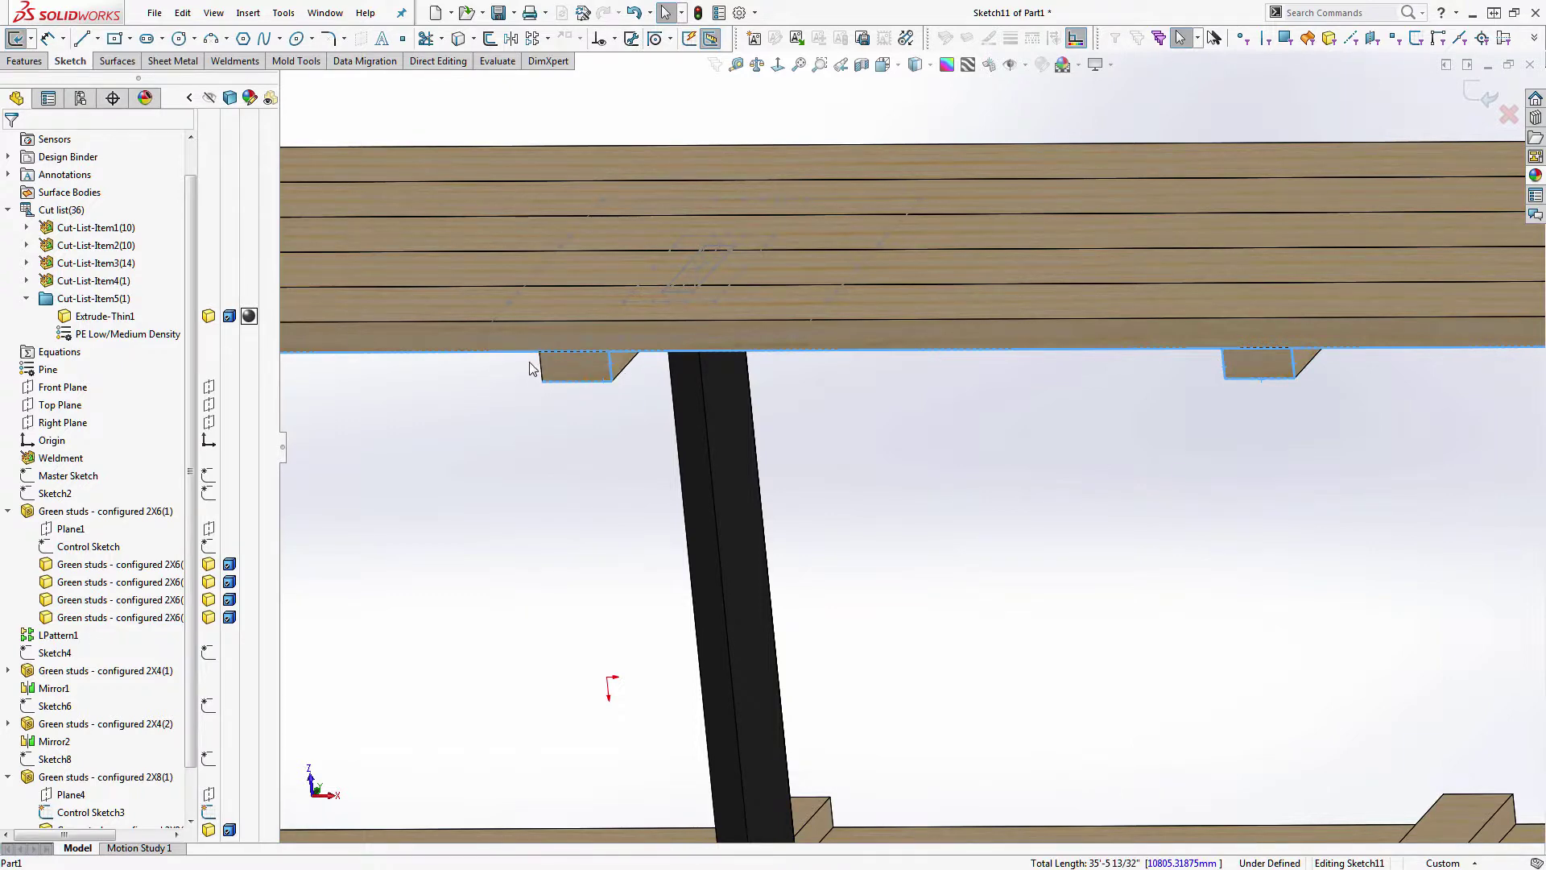
{"action": "left_click", "coordinate": [539, 368]}
- Add the edges of the front wall's left intermediate stud and convert all selected edges into sketch entities
{"action": "scroll", "coordinate": [534, 372], "scroll_direction": "up", "scroll_amount": 5}
{"action": "scroll", "coordinate": [462, 413], "scroll_direction": "down", "scroll_amount": 5}
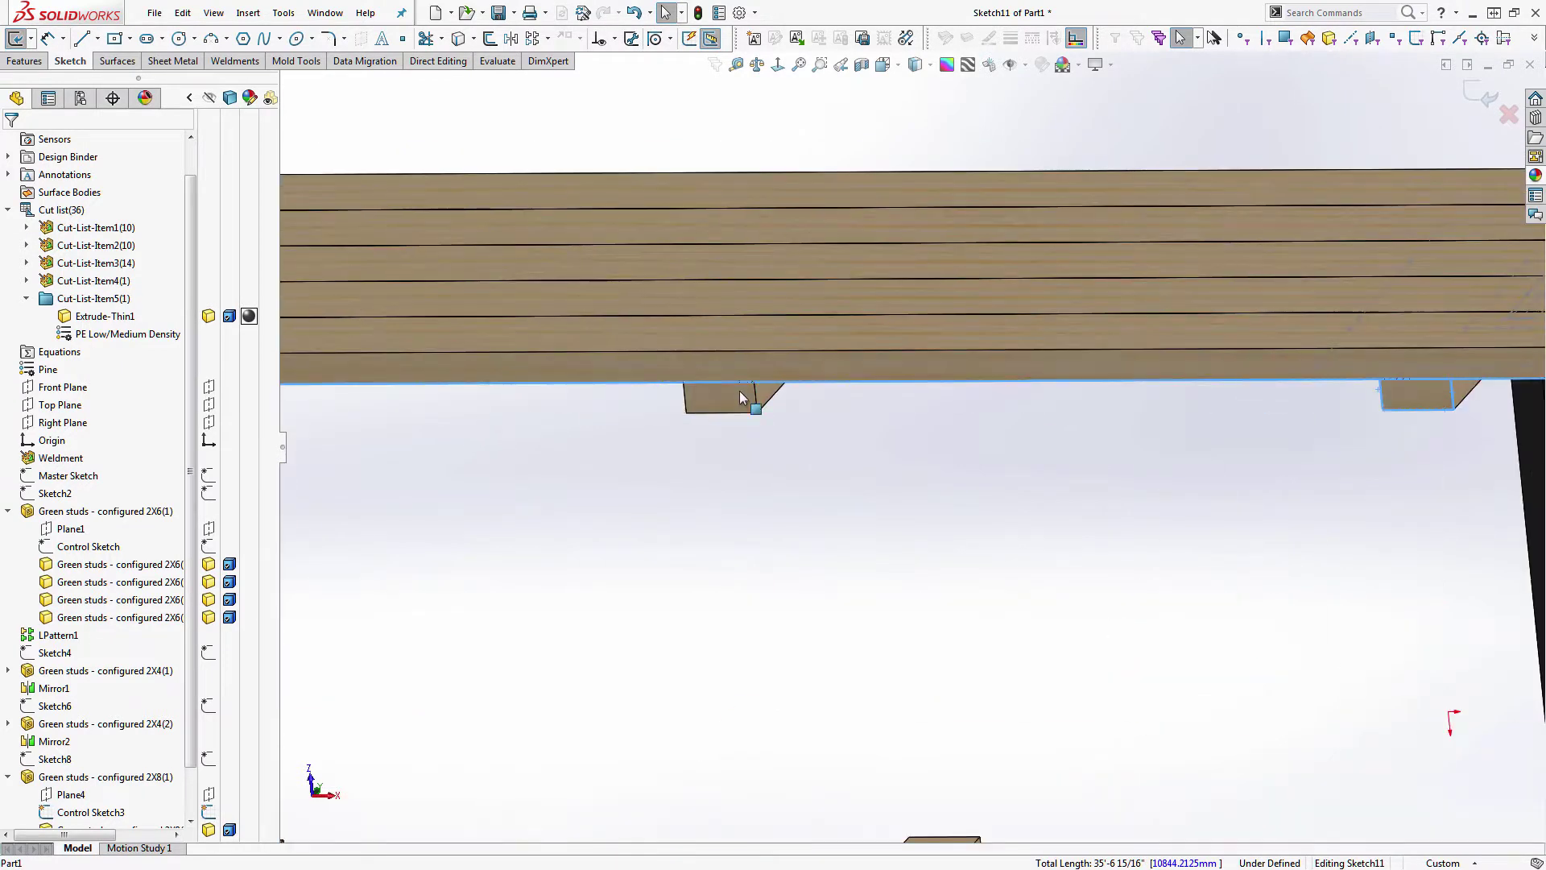
{"action": "left_click", "coordinate": [757, 397]}
{"action": "left_click", "coordinate": [726, 412]}
{"action": "left_click", "coordinate": [684, 399]}
{"action": "scroll", "coordinate": [591, 472], "scroll_direction": "up", "scroll_amount": 3}
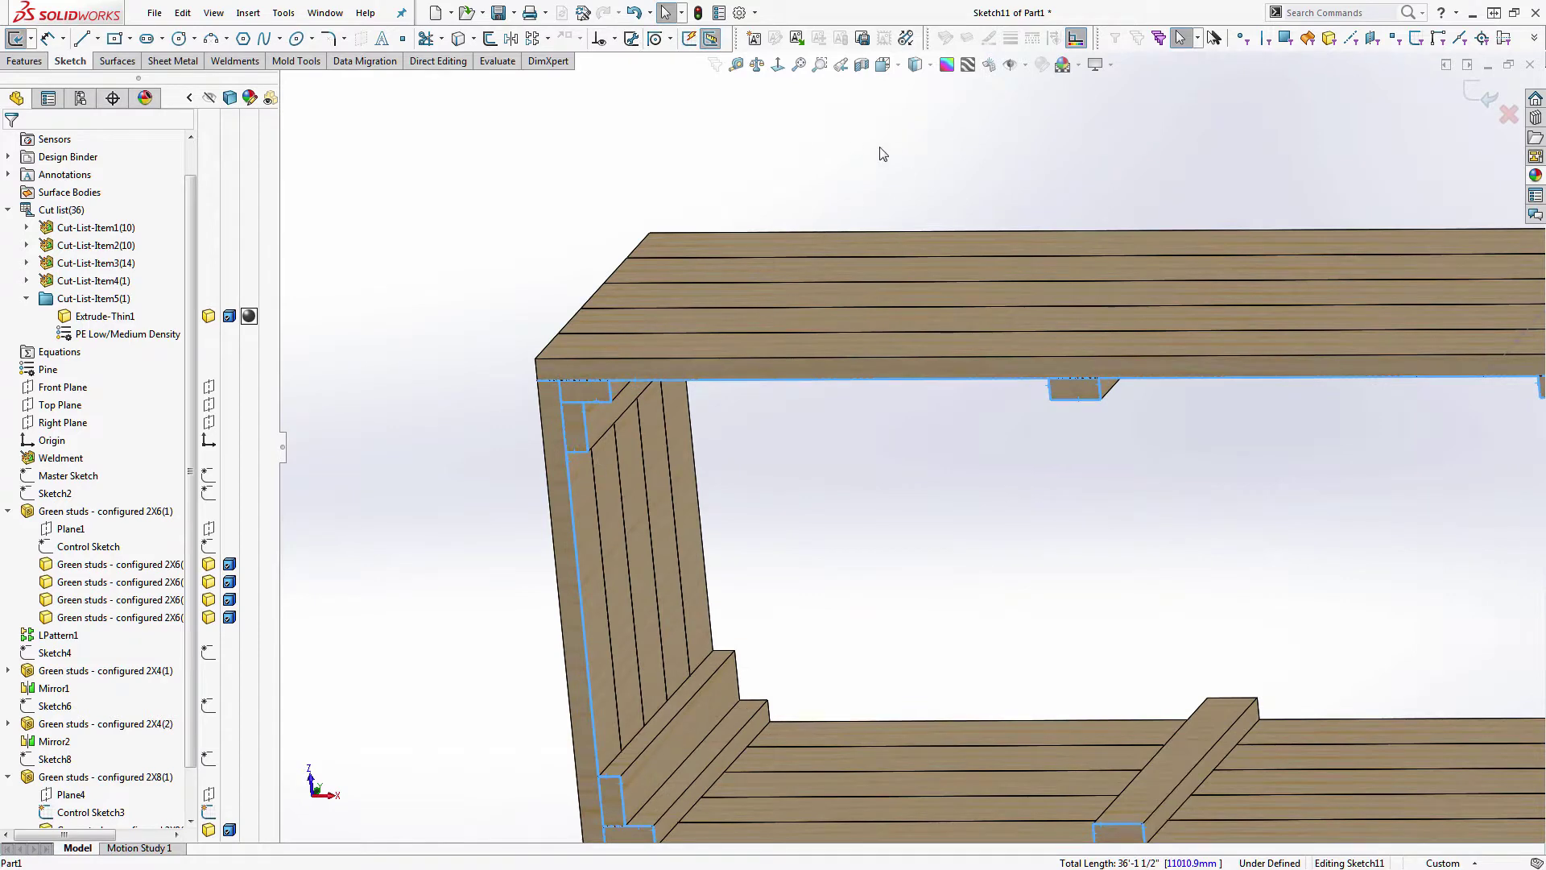
{"action": "left_click", "coordinate": [459, 38]}
{"action": "scroll", "coordinate": [572, 332], "scroll_direction": "up", "scroll_amount": 3}
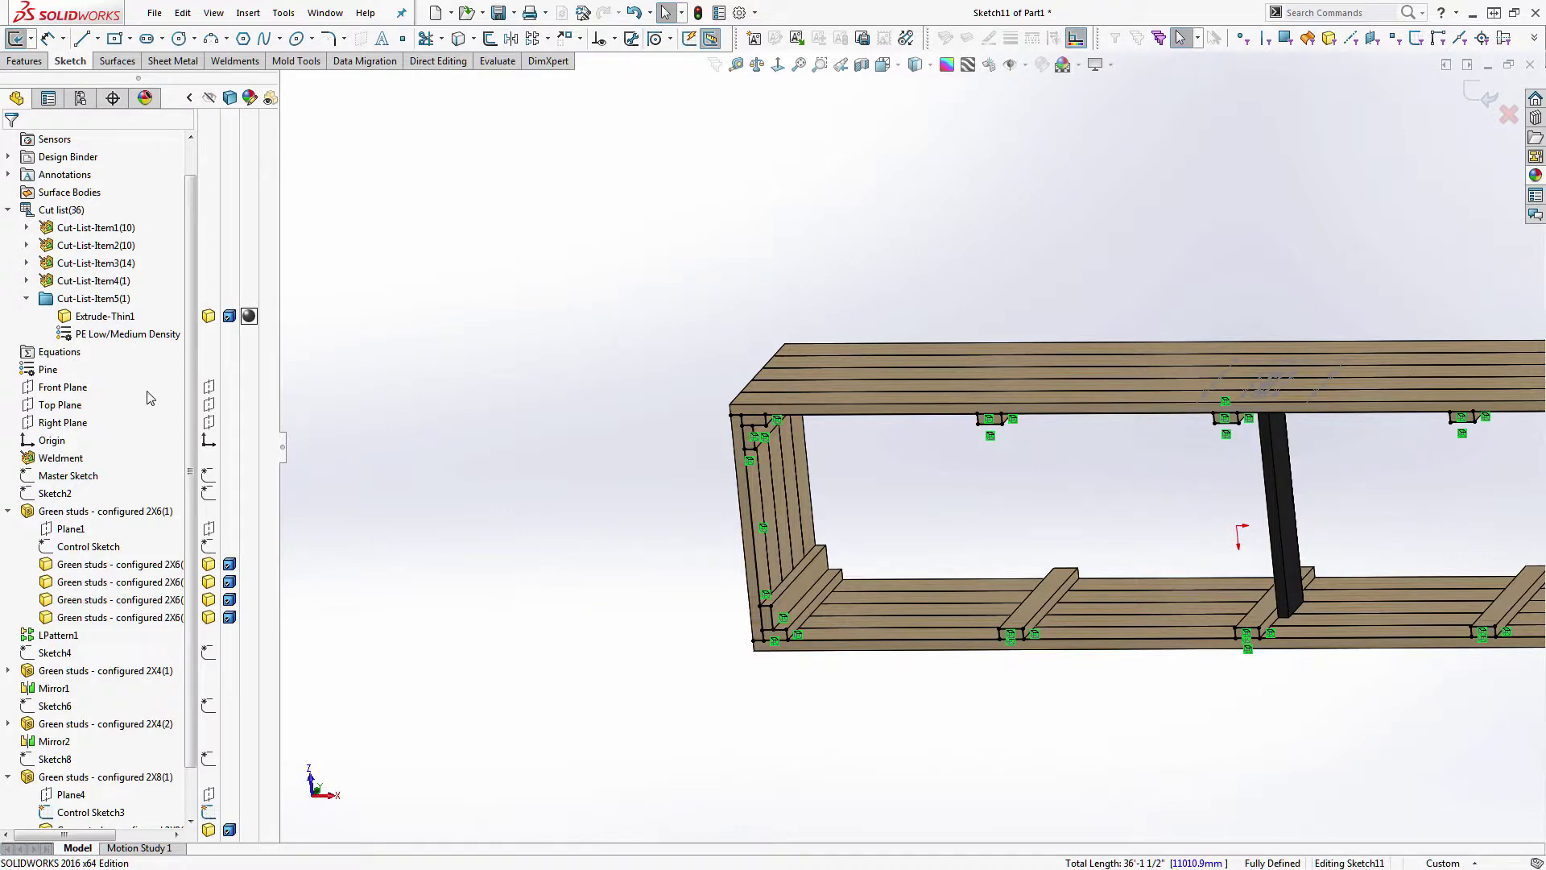
- Power-trim the excess line segments of the converted outline across the wall end and studs at the box's front-left corner
{"action": "left_click", "coordinate": [425, 38]}
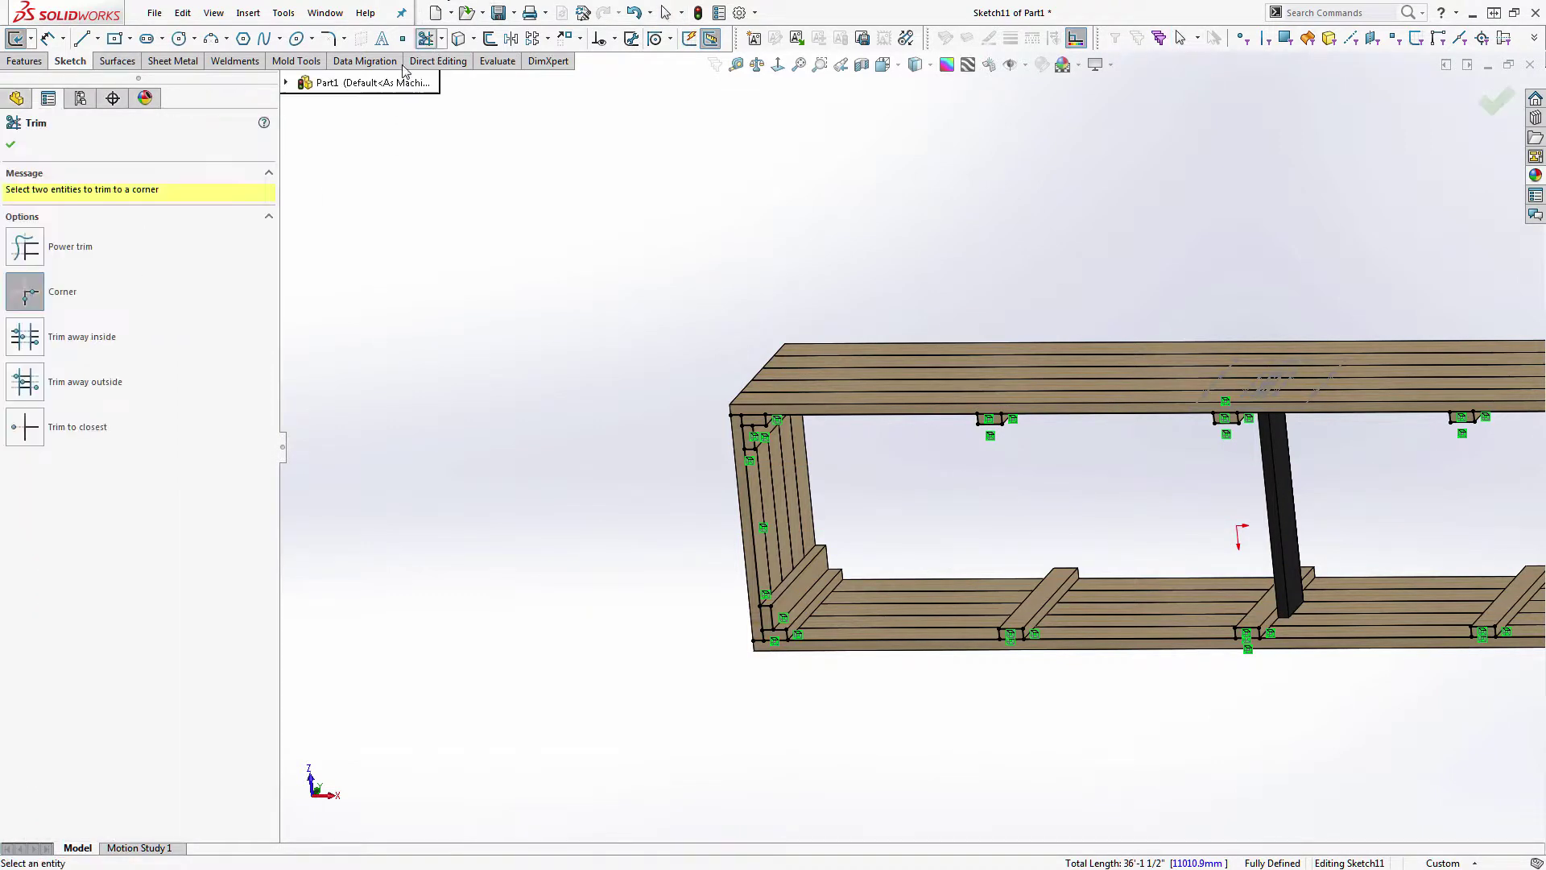
{"action": "left_click", "coordinate": [40, 243]}
{"action": "scroll", "coordinate": [625, 483], "scroll_direction": "down", "scroll_amount": 3}
{"action": "scroll", "coordinate": [626, 483], "scroll_direction": "down", "scroll_amount": 3}
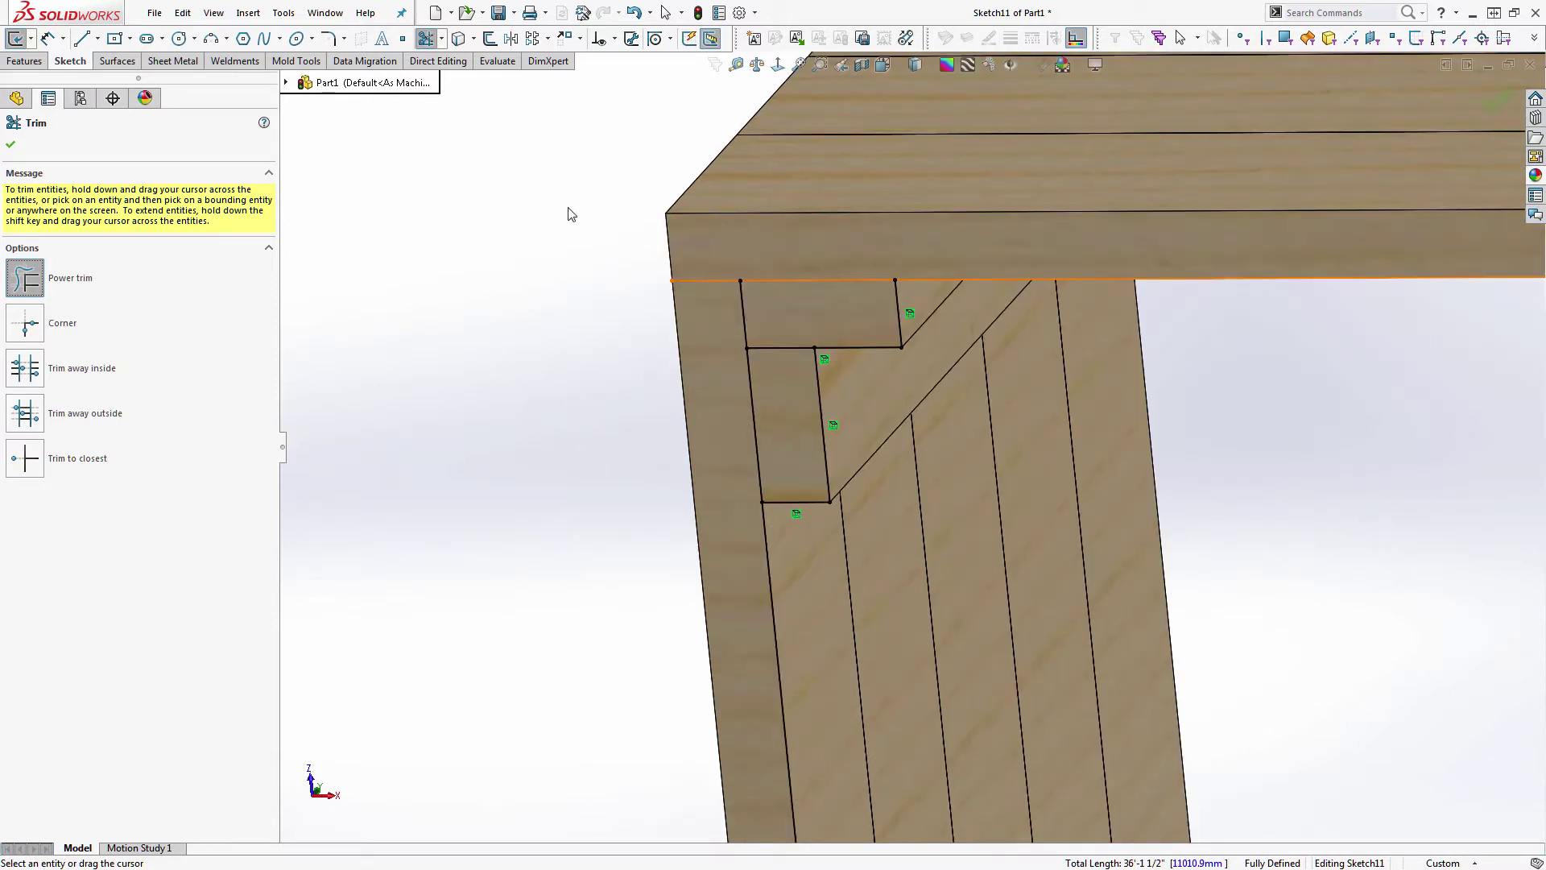
{"action": "mouse_move", "coordinate": [667, 127]}
{"action": "left_mouse_down"}
{"action": "mouse_move", "coordinate": [771, 232]}
{"action": "mouse_move", "coordinate": [794, 285]}
{"action": "mouse_move", "coordinate": [733, 432]}
{"action": "mouse_move", "coordinate": [715, 397]}
{"action": "left_mouse_up"}
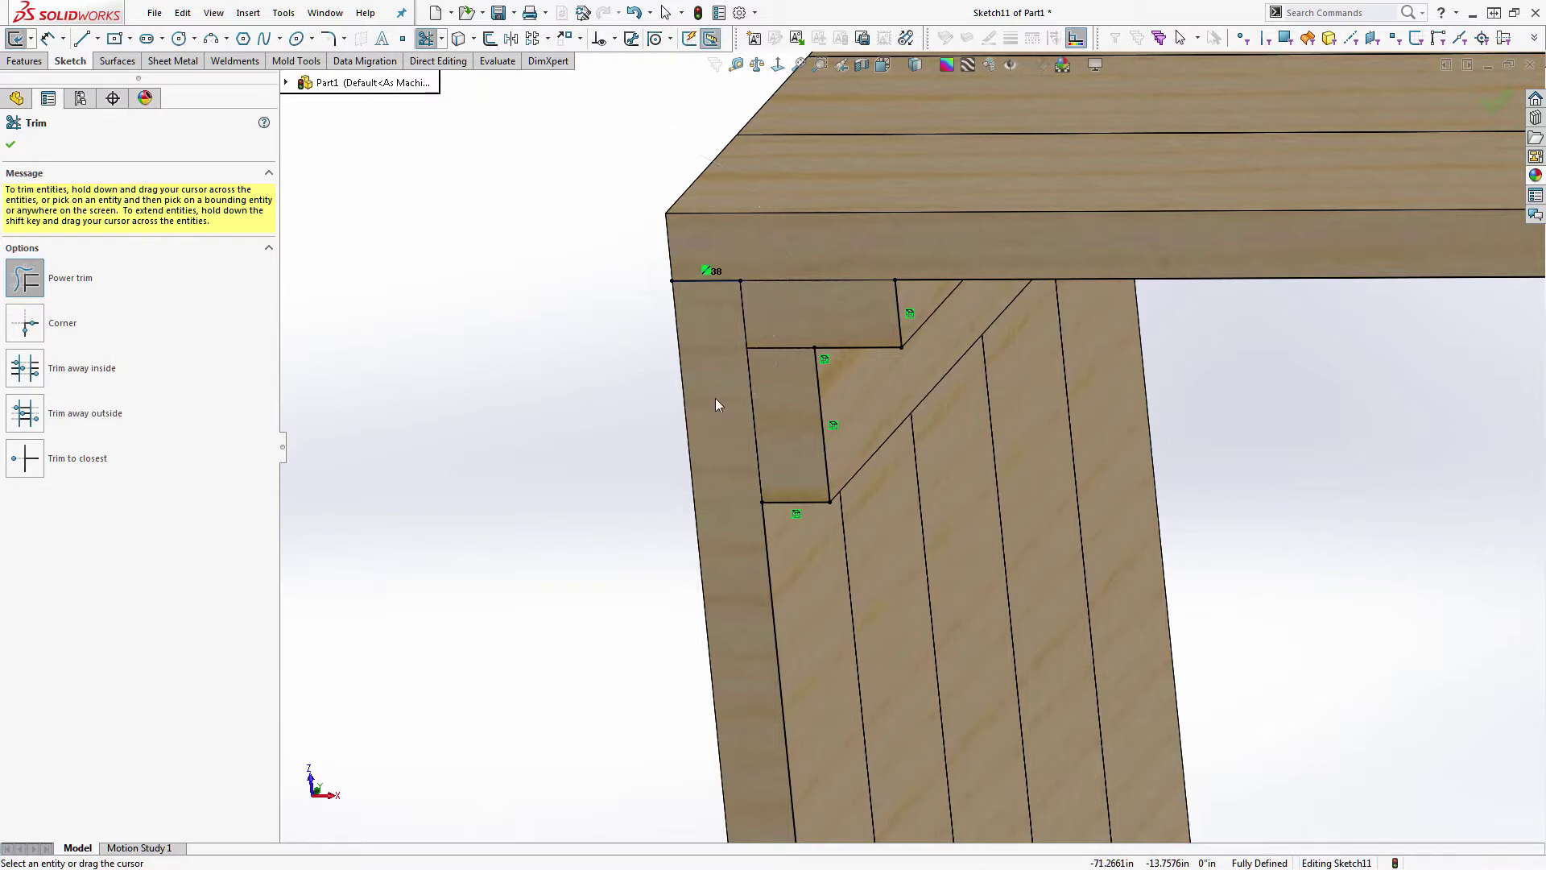
{"action": "left_click", "coordinate": [690, 285]}
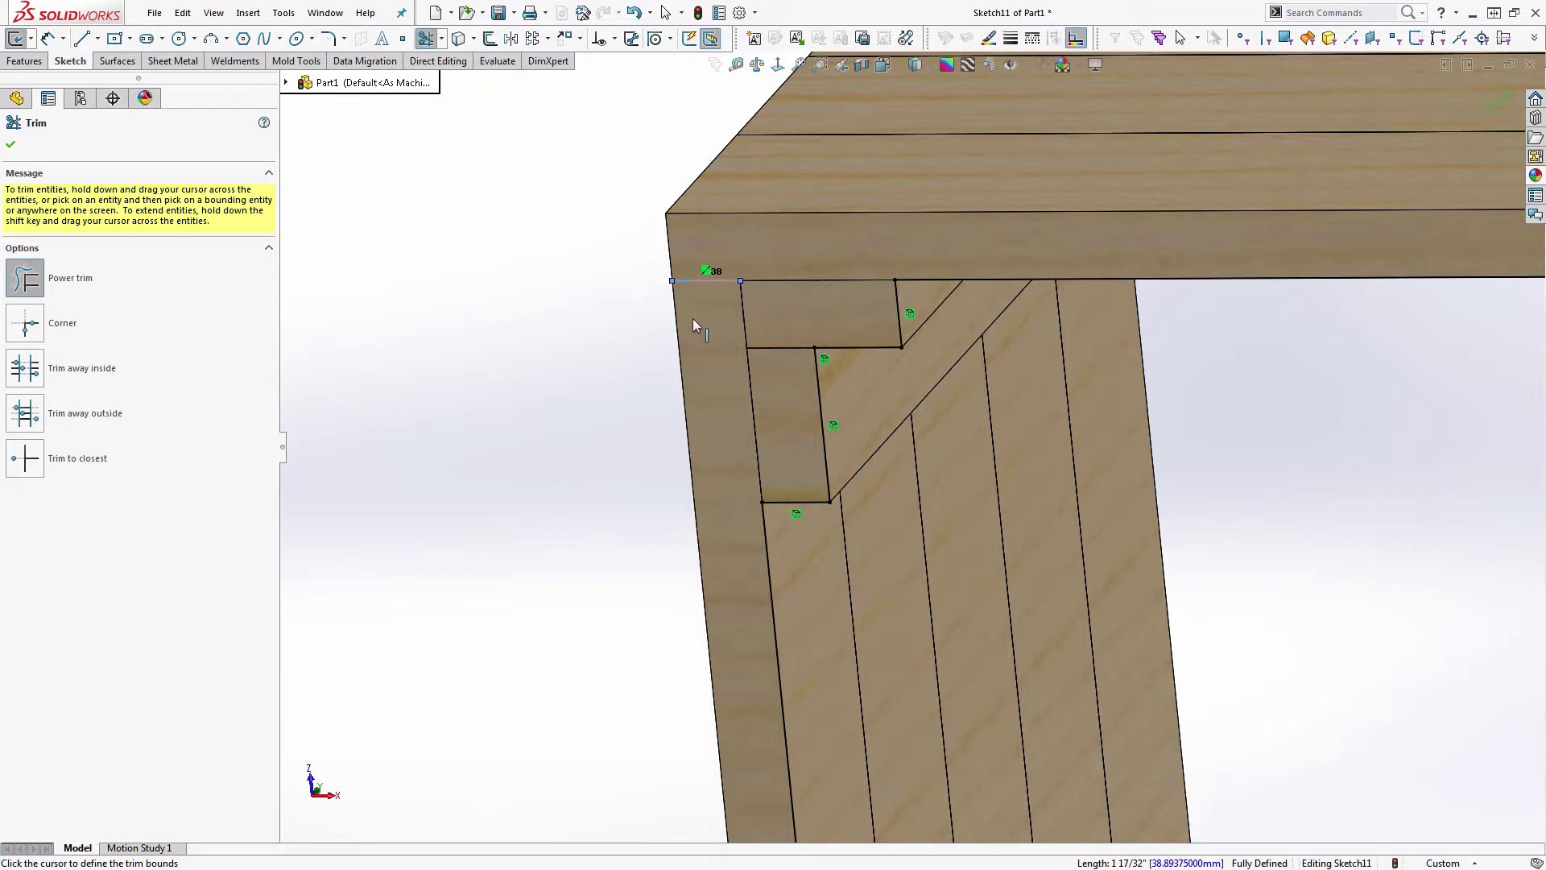
{"action": "left_click", "coordinate": [705, 293]}
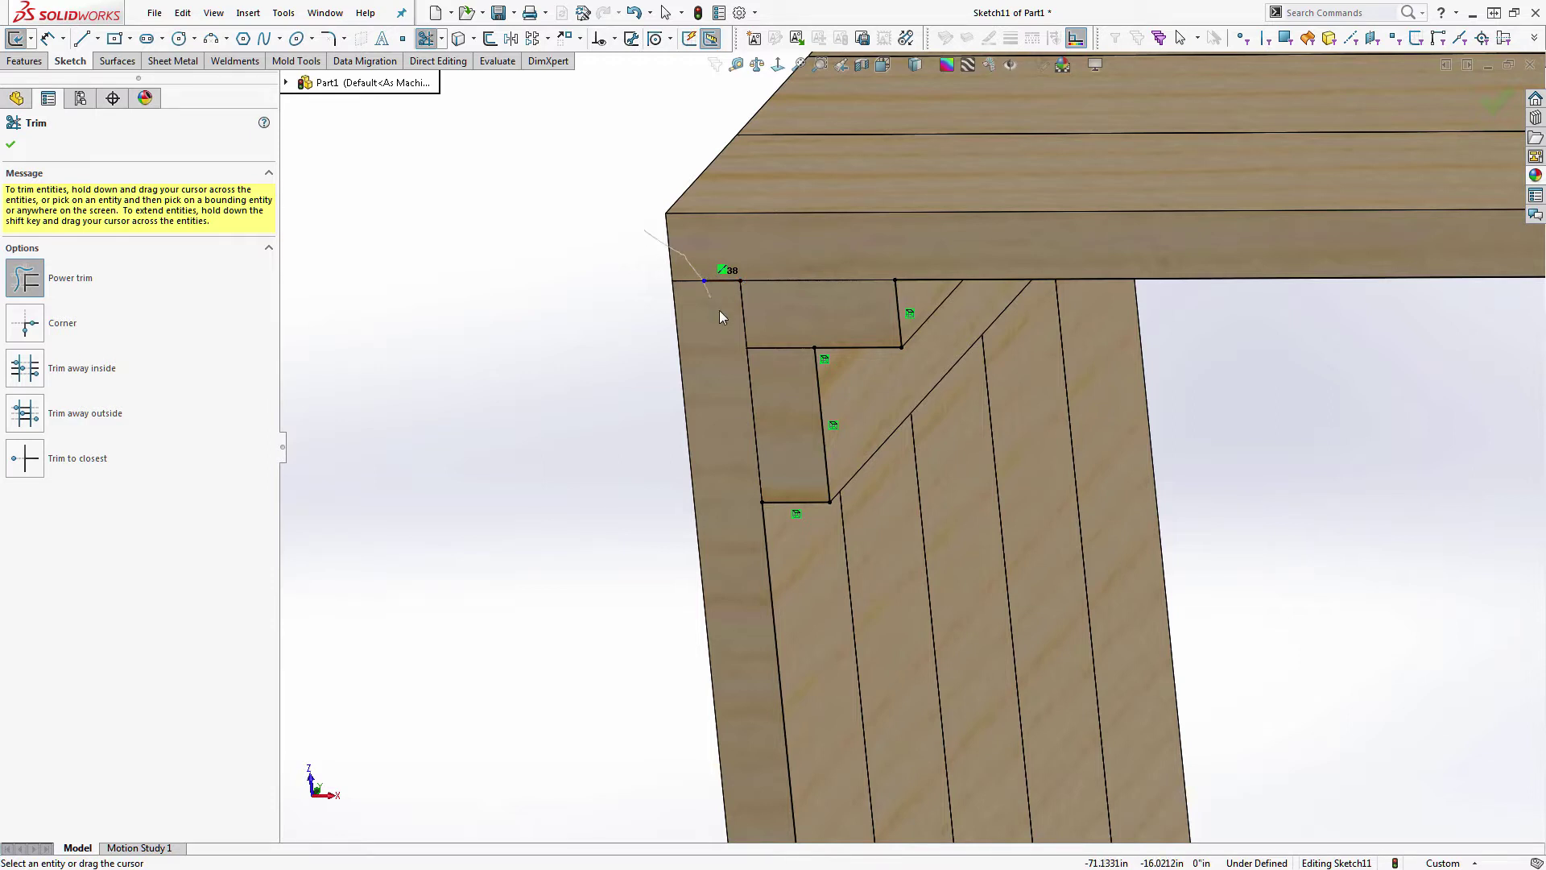
{"action": "mouse_move", "coordinate": [721, 303]}
{"action": "left_mouse_down"}
{"action": "mouse_move", "coordinate": [731, 266]}
{"action": "mouse_move", "coordinate": [747, 267]}
{"action": "left_mouse_up"}
{"action": "scroll", "coordinate": [809, 532], "scroll_direction": "up", "scroll_amount": 8}
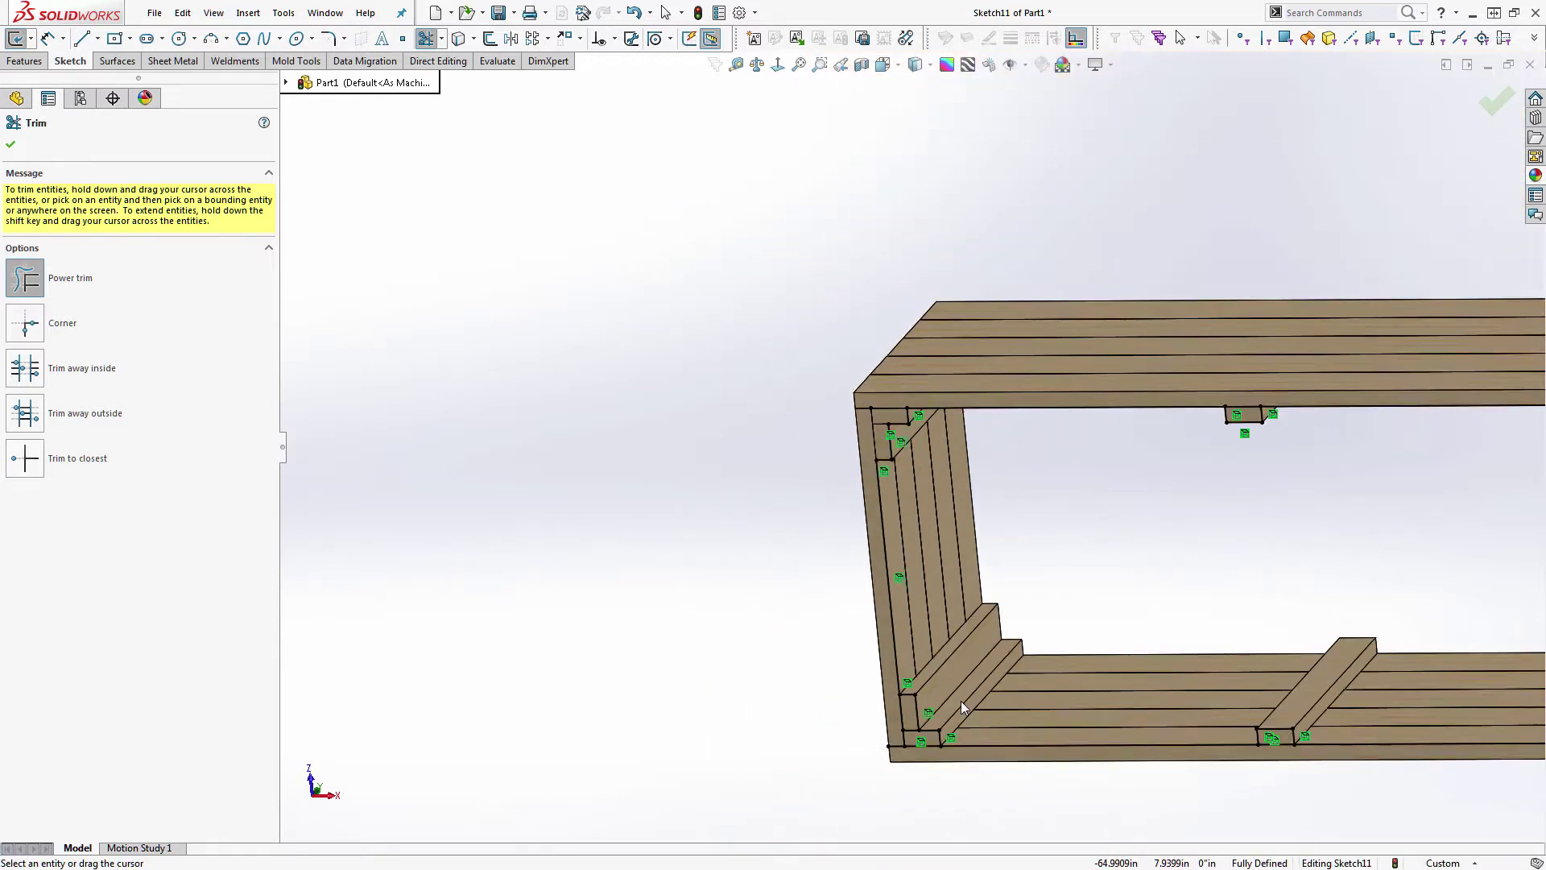
- Trim the excess outline segments behind the studs at the back-left corner
{"action": "scroll", "coordinate": [960, 700], "scroll_direction": "down", "scroll_amount": 7}
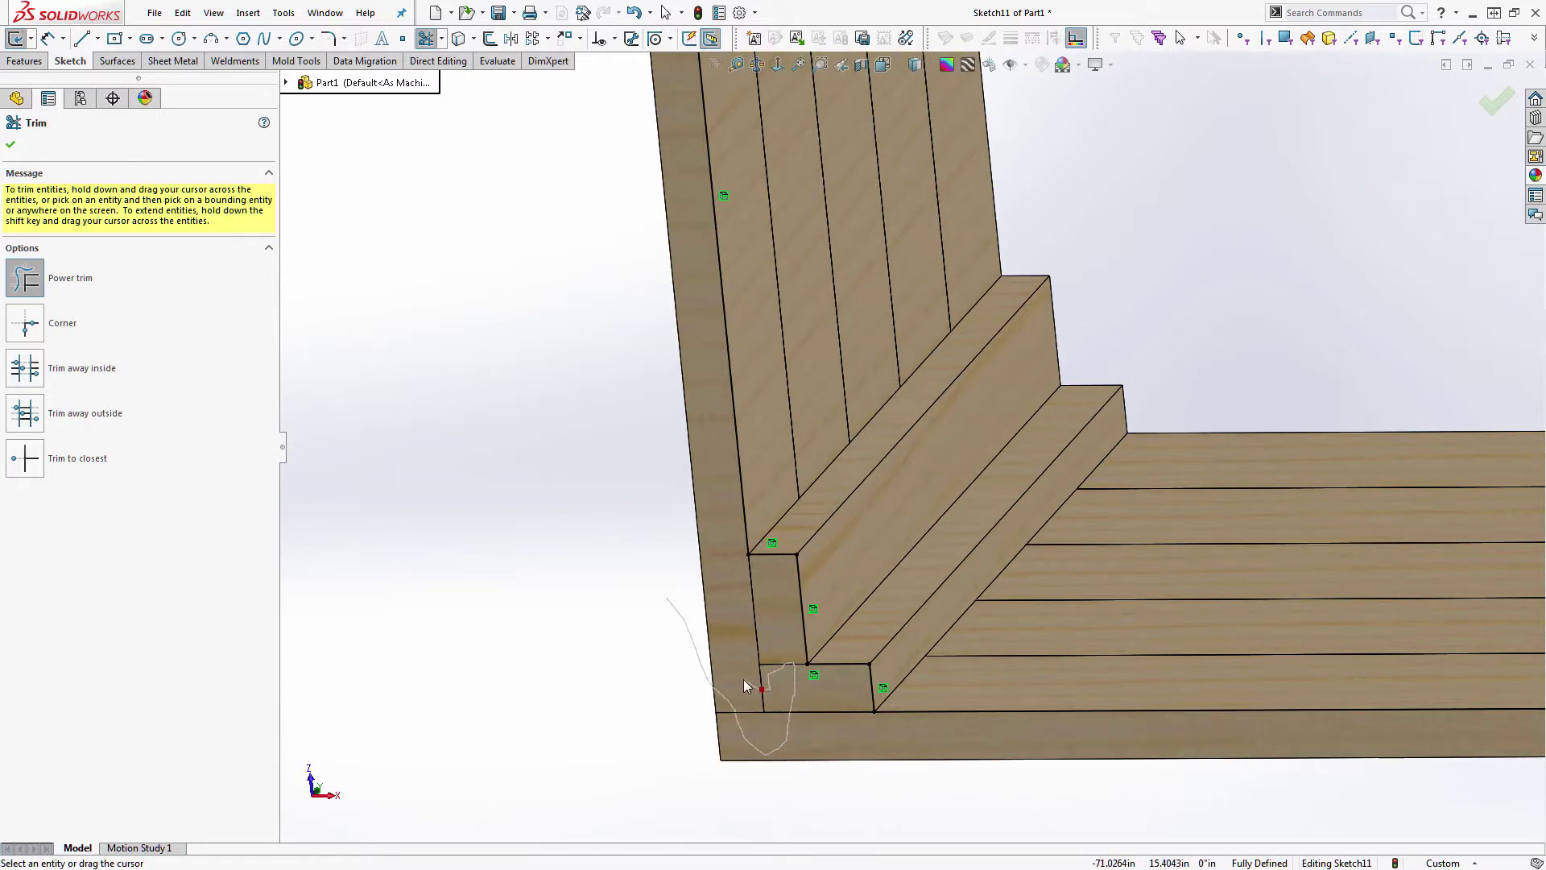
{"action": "left_click_drag", "start_coordinate": [789, 695], "coordinate": [763, 759]}
{"action": "scroll", "coordinate": [783, 761], "scroll_direction": "up", "scroll_amount": 5}
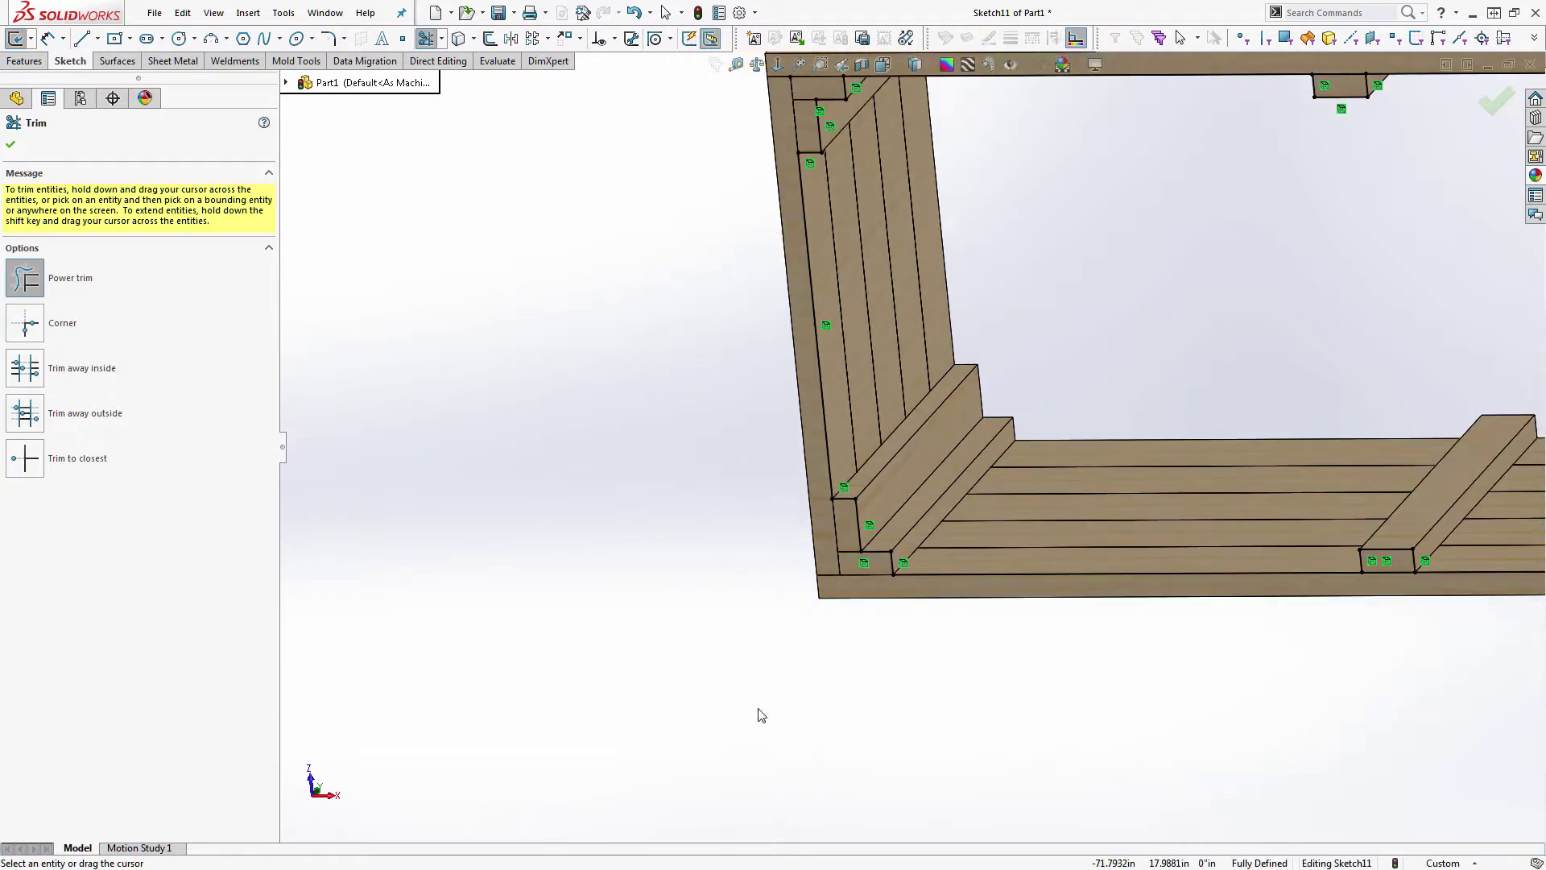
- Trim the back wall's edge line where it passes behind the left, middle and right intermediate studs
{"action": "scroll", "coordinate": [1459, 606], "scroll_direction": "down", "scroll_amount": 6}
{"action": "left_click_drag", "start_coordinate": [1072, 475], "coordinate": [1065, 452]}
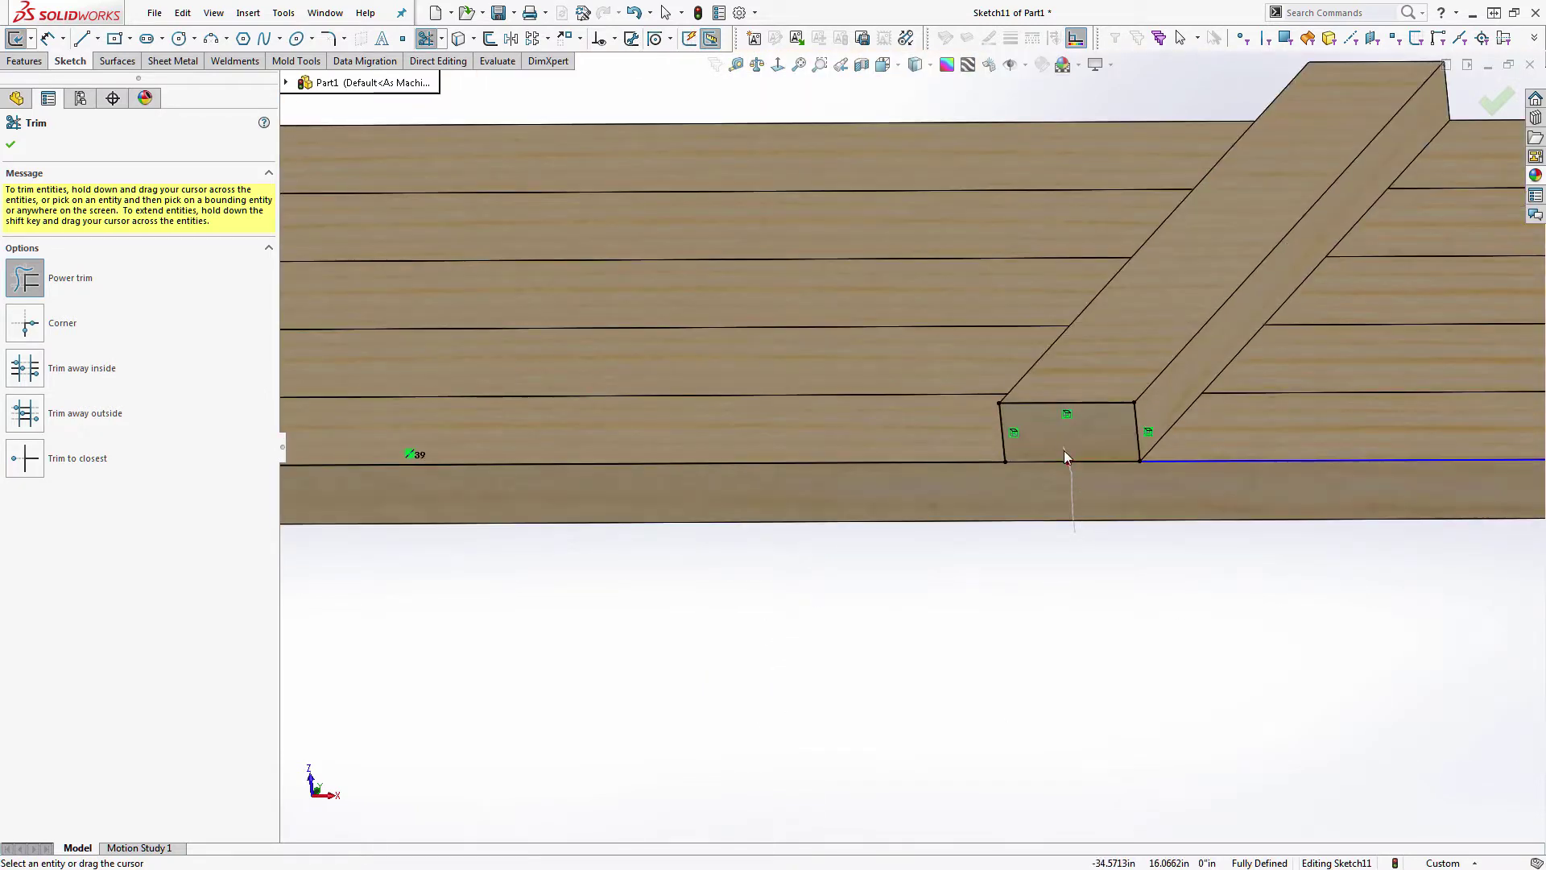
{"action": "scroll", "coordinate": [1053, 562], "scroll_direction": "up", "scroll_amount": 8}
{"action": "scroll", "coordinate": [1354, 534], "scroll_direction": "down", "scroll_amount": 6}
{"action": "scroll", "coordinate": [1333, 536], "scroll_direction": "down", "scroll_amount": 1}
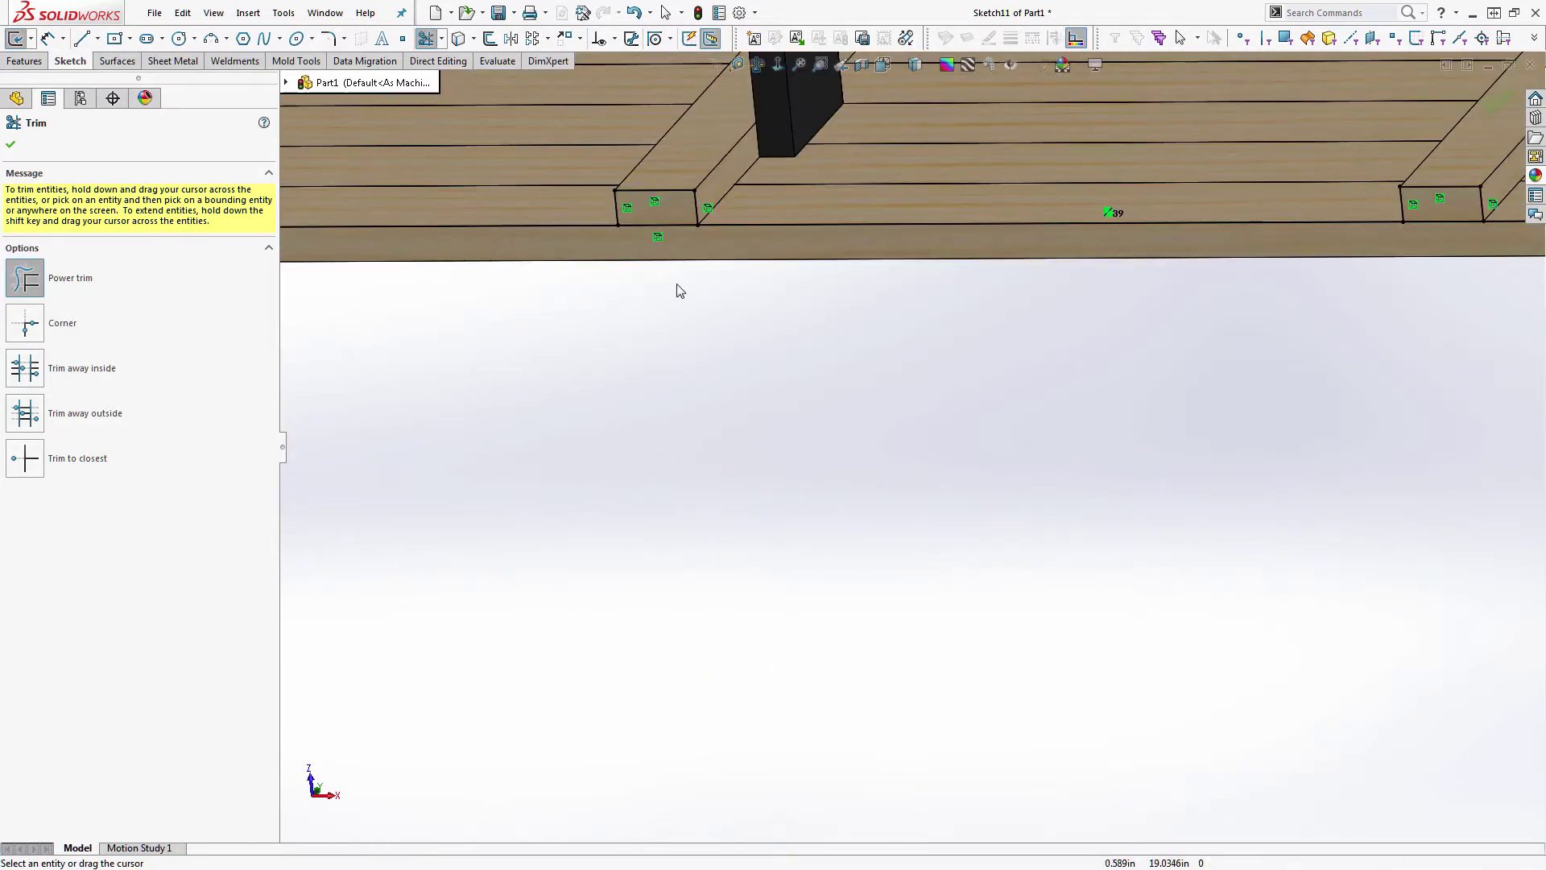
{"action": "left_click_drag", "start_coordinate": [653, 237], "coordinate": [660, 240]}
{"action": "left_click_drag", "start_coordinate": [1444, 253], "coordinate": [1444, 212]}
- Trim the excess outline segments behind the studs at the back-right corner
{"action": "scroll", "coordinate": [1386, 322], "scroll_direction": "up", "scroll_amount": 5}
{"action": "scroll", "coordinate": [1337, 399], "scroll_direction": "down", "scroll_amount": 6}
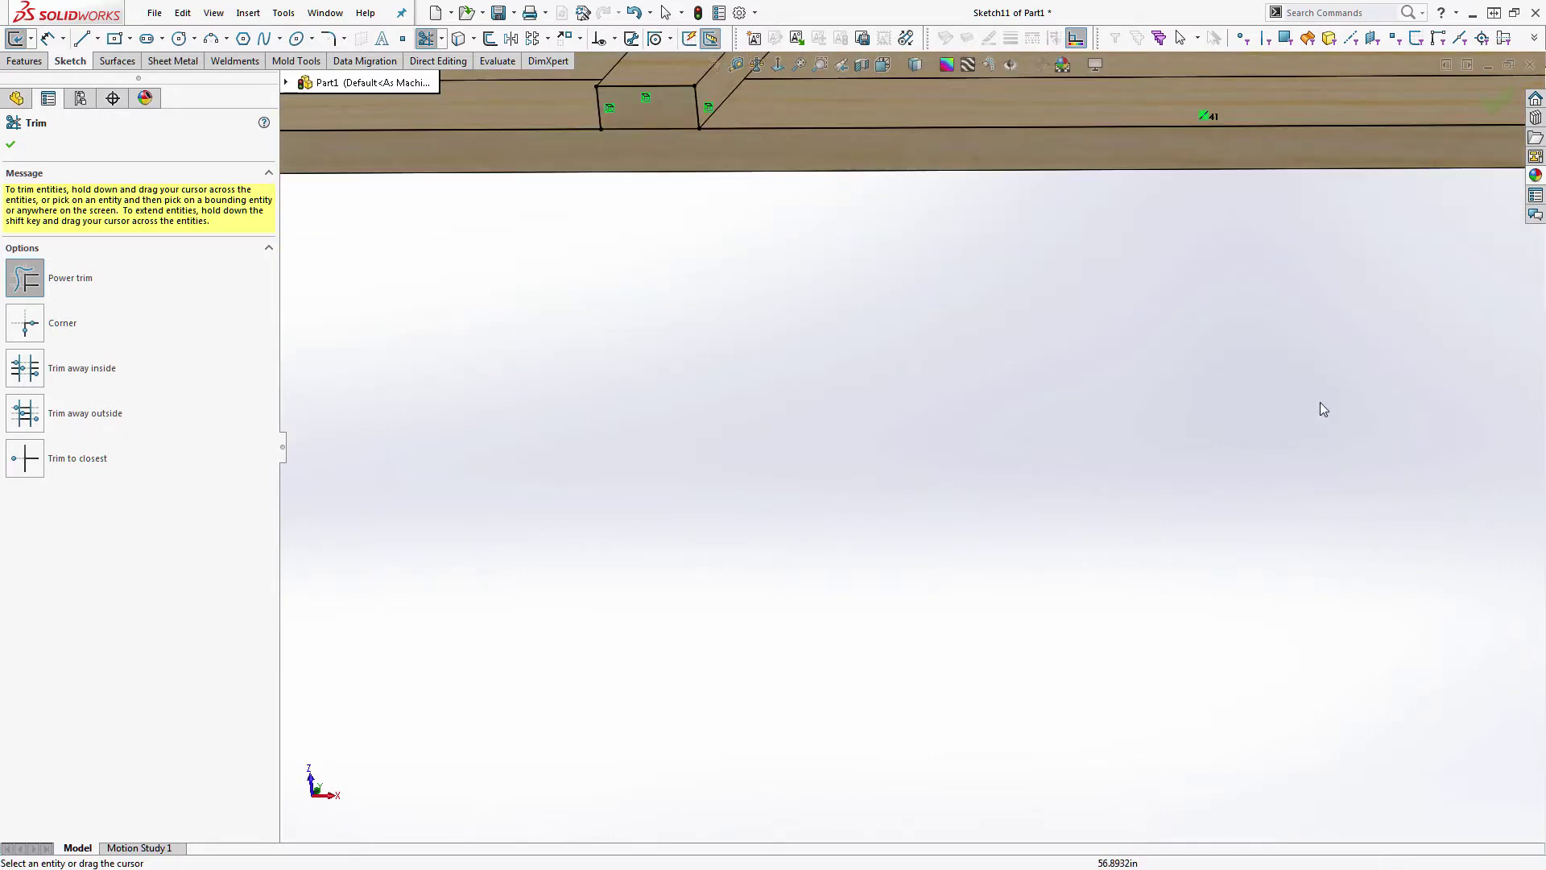
{"action": "scroll", "coordinate": [1317, 404], "scroll_direction": "up", "scroll_amount": 3}
{"action": "scroll", "coordinate": [756, 214], "scroll_direction": "down", "scroll_amount": 5}
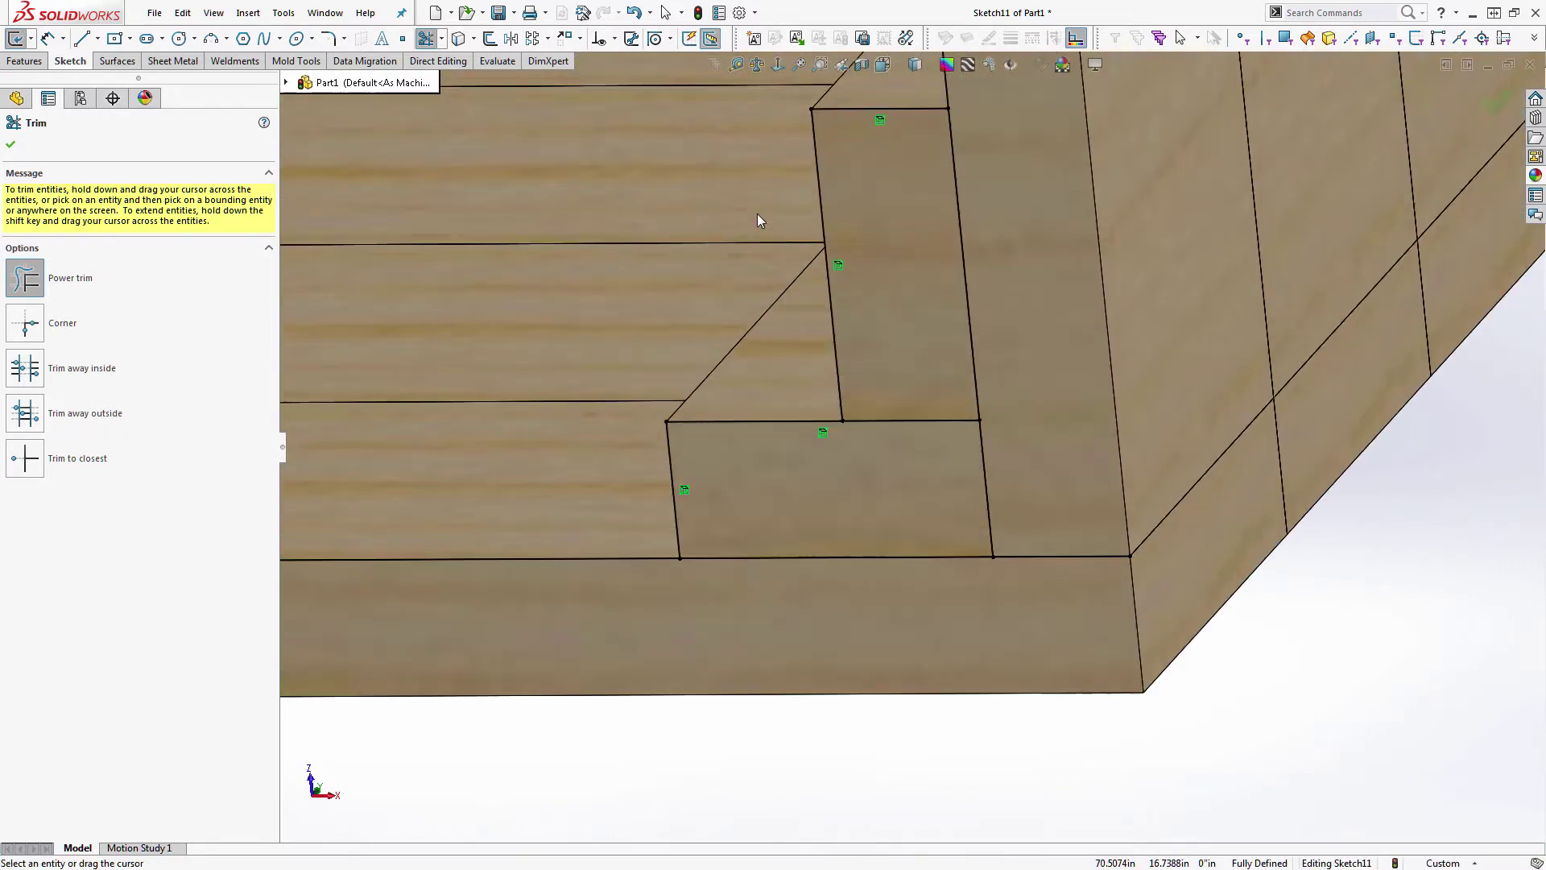
{"action": "left_click_drag", "start_coordinate": [885, 606], "coordinate": [1059, 504]}
{"action": "left_click_drag", "start_coordinate": [940, 453], "coordinate": [887, 534]}
{"action": "scroll", "coordinate": [890, 539], "scroll_direction": "up", "scroll_amount": 8}
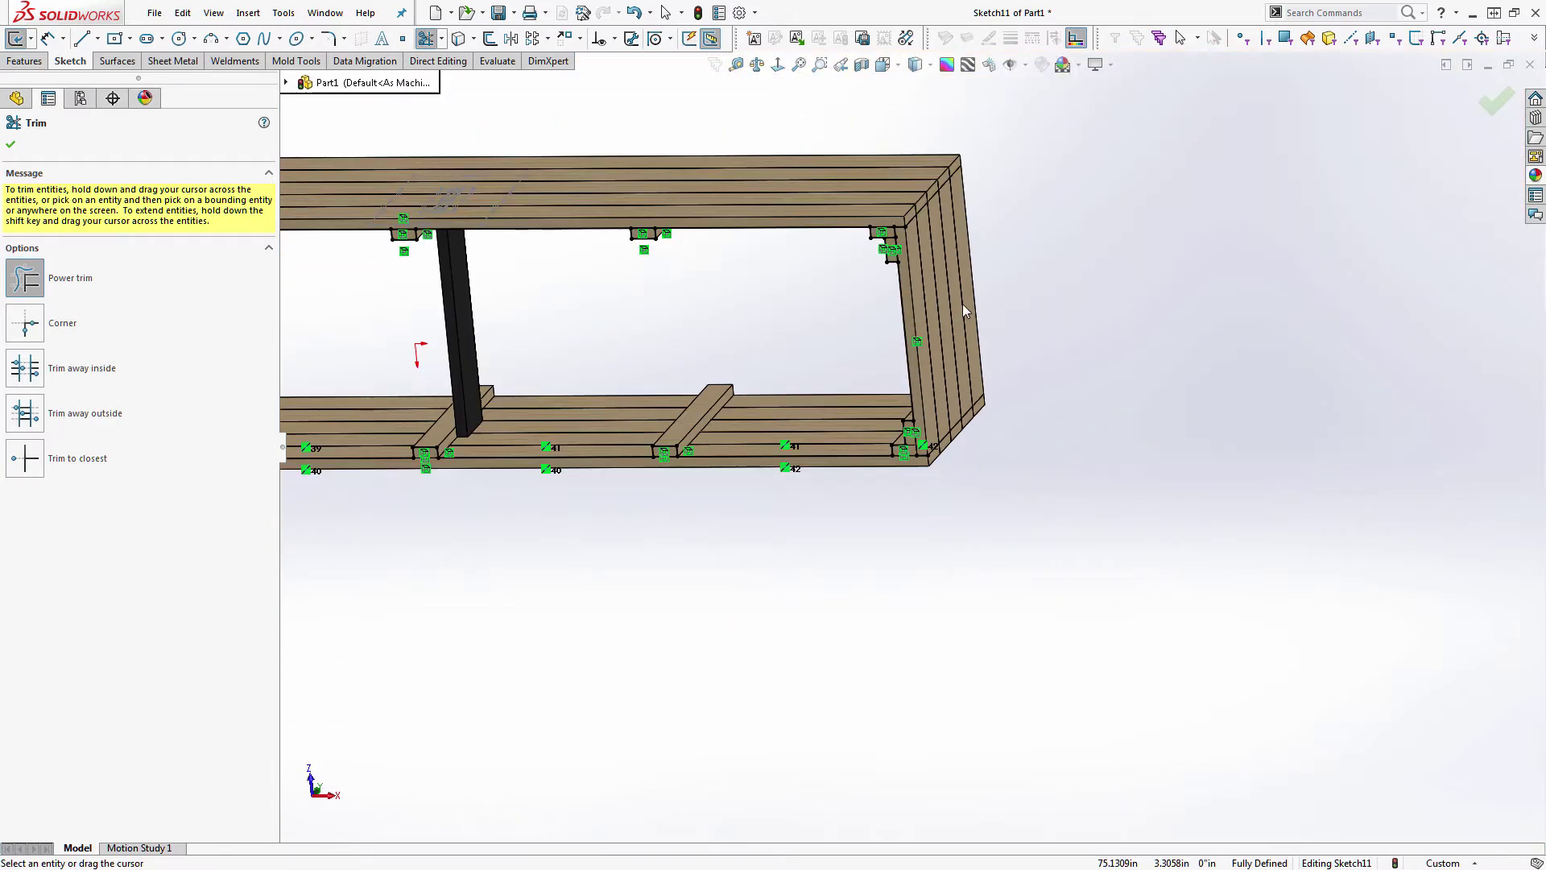
- Trim the excess outline segments behind the studs at the front-right corner
{"action": "scroll", "coordinate": [963, 303], "scroll_direction": "down", "scroll_amount": 10}
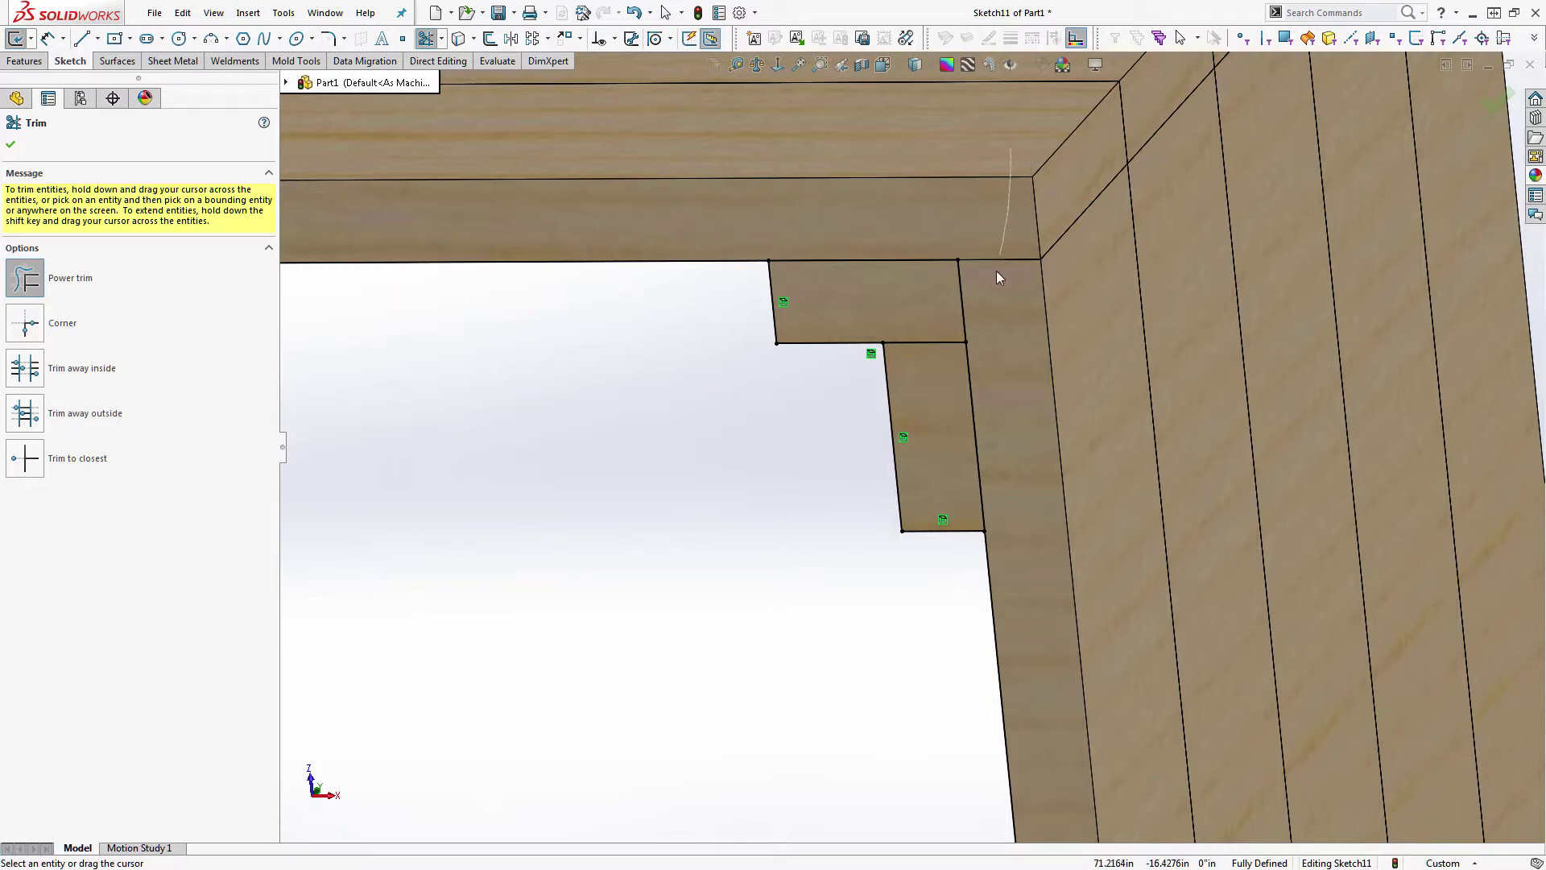
{"action": "left_click_drag", "start_coordinate": [996, 399], "coordinate": [1031, 348]}
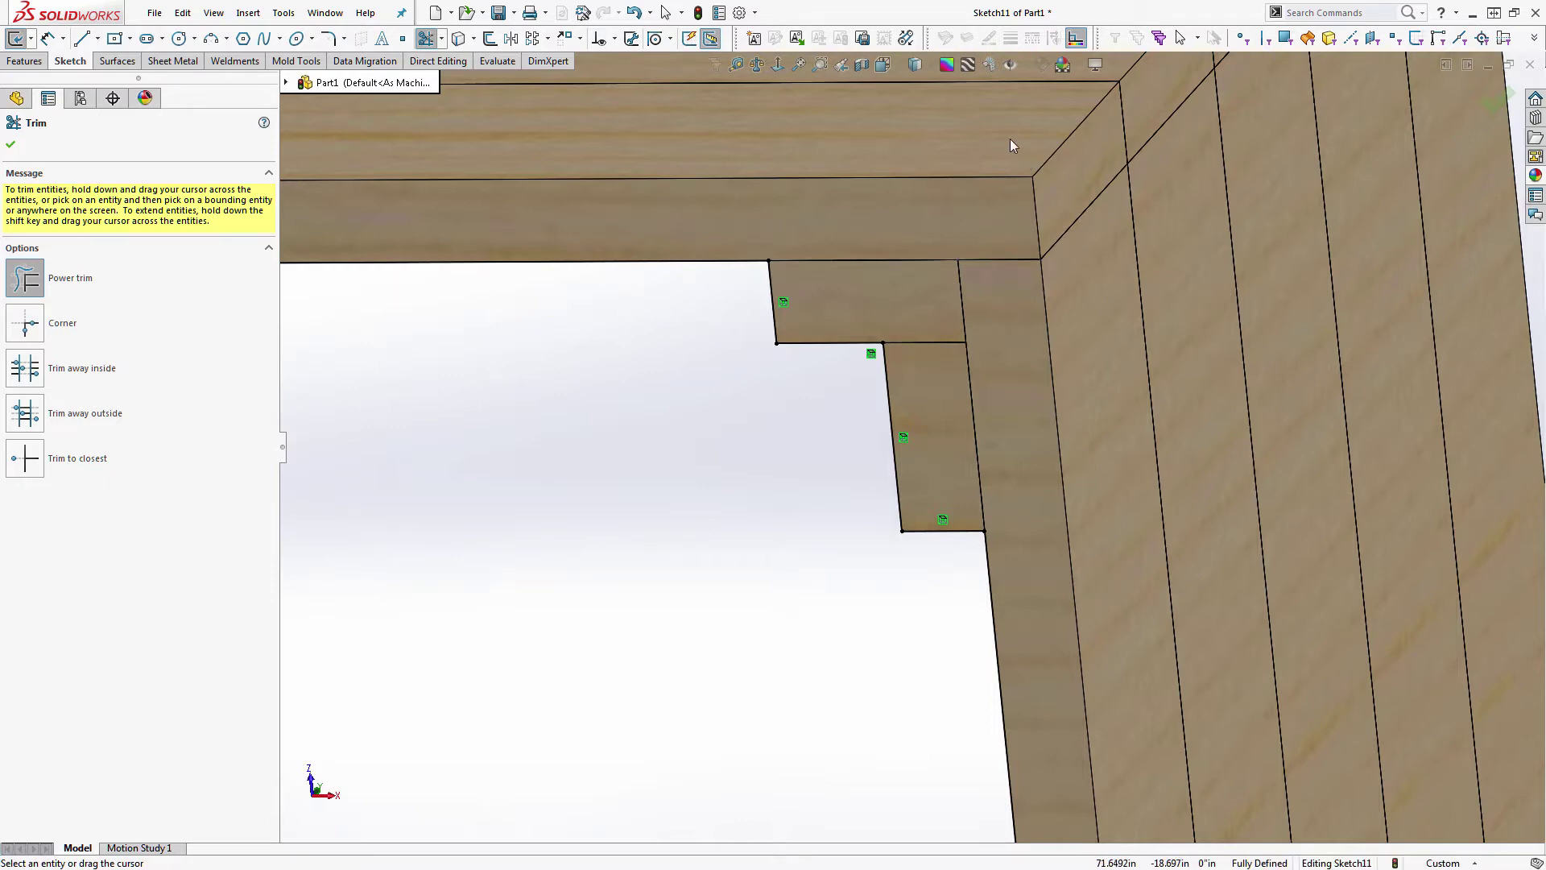
{"action": "scroll", "coordinate": [797, 360], "scroll_direction": "up", "scroll_amount": 10}
- Trim the front wall's edge line where it passes behind the intermediate studs
{"action": "scroll", "coordinate": [662, 380], "scroll_direction": "down", "scroll_amount": 7}
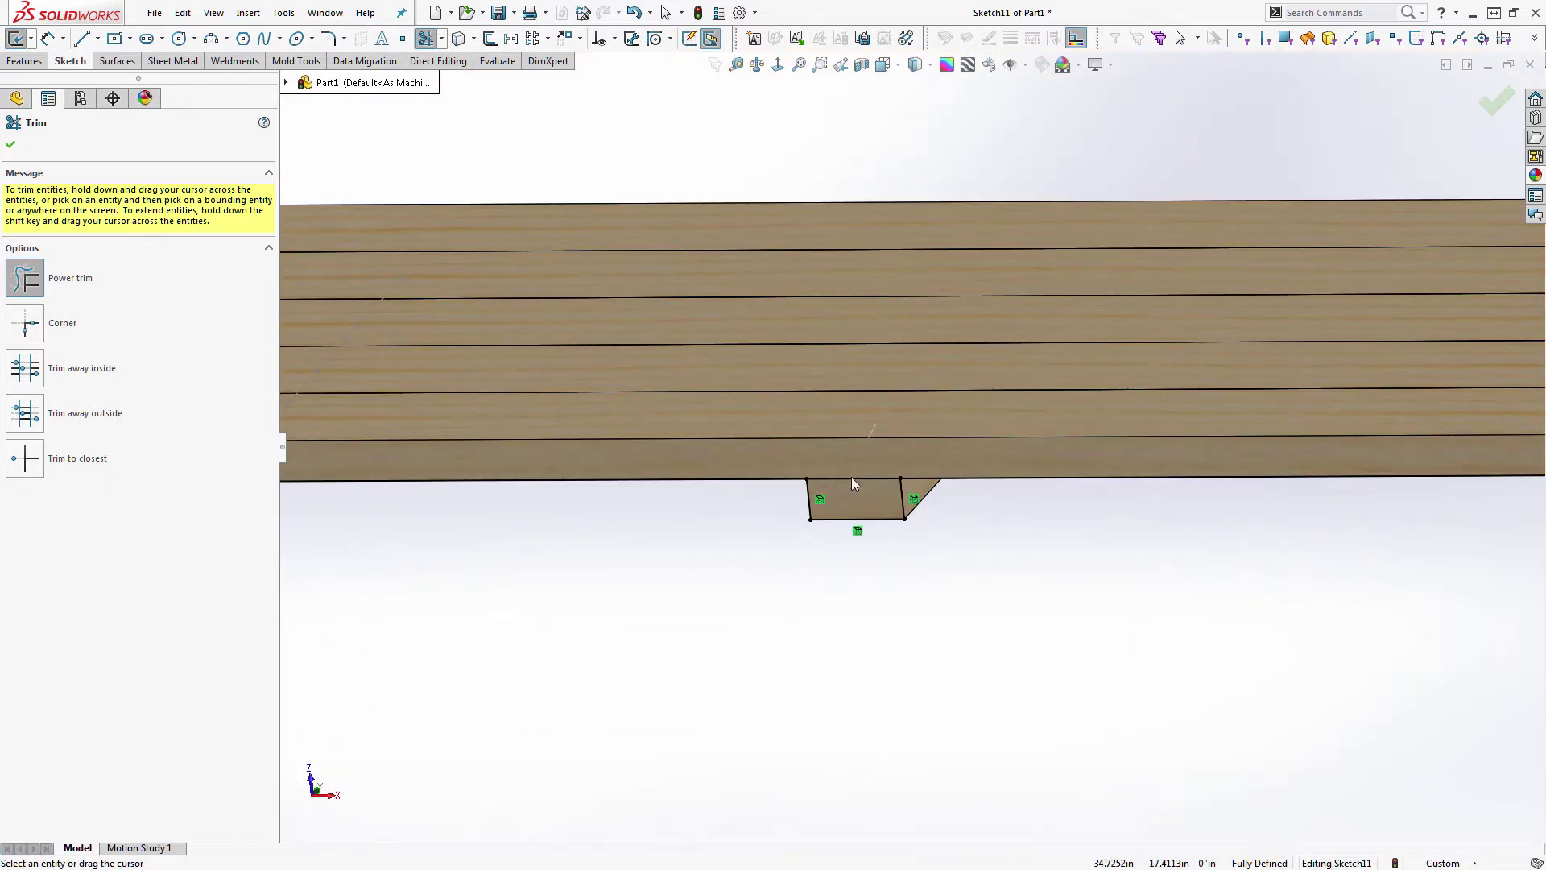
{"action": "scroll", "coordinate": [552, 495], "scroll_direction": "up", "scroll_amount": 4}
{"action": "scroll", "coordinate": [550, 351], "scroll_direction": "down", "scroll_amount": 3}
{"action": "scroll", "coordinate": [601, 447], "scroll_direction": "up", "scroll_amount": 2}
{"action": "scroll", "coordinate": [600, 447], "scroll_direction": "up", "scroll_amount": 4}
{"action": "scroll", "coordinate": [451, 418], "scroll_direction": "down", "scroll_amount": 6}
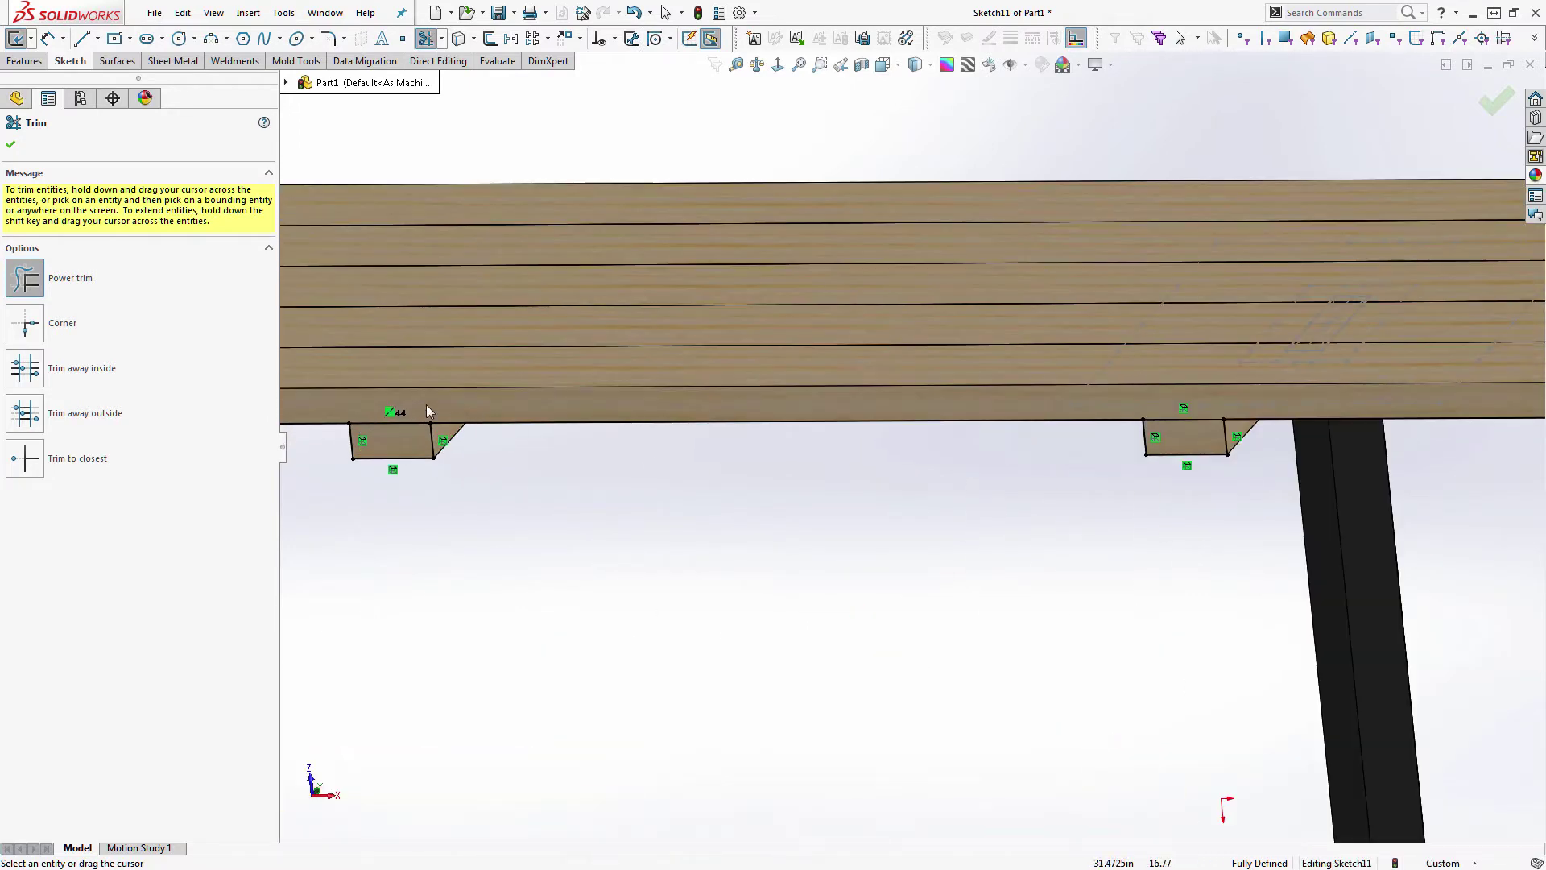
{"action": "left_click_drag", "start_coordinate": [389, 446], "coordinate": [386, 435]}
- Trim the remaining front edge segment at the front-left corner and exit the sketch
{"action": "scroll", "coordinate": [385, 433], "scroll_direction": "up", "scroll_amount": 6}
{"action": "scroll", "coordinate": [549, 418], "scroll_direction": "down", "scroll_amount": 6}
{"action": "left_click_drag", "start_coordinate": [583, 435], "coordinate": [515, 448]}
{"action": "left_click", "coordinate": [1496, 101]}
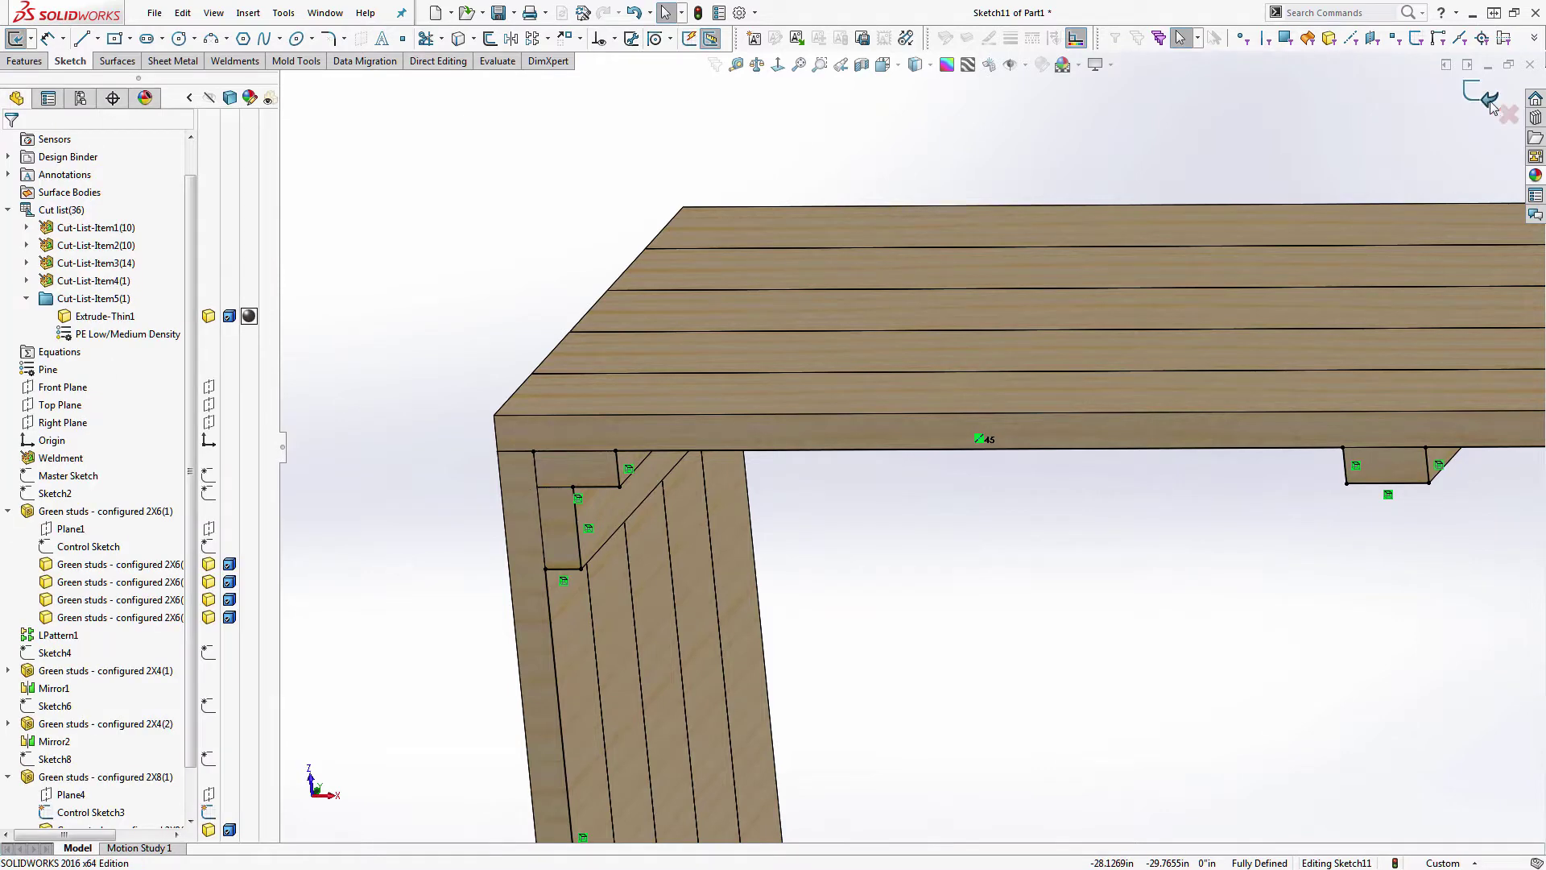
{"action": "left_click", "coordinate": [1486, 95]}
- Examine the trimmed outline around the studs and corners for leftover segments
{"action": "scroll", "coordinate": [1037, 500], "scroll_direction": "up", "scroll_amount": 5}
{"action": "scroll", "coordinate": [1042, 495], "scroll_direction": "down", "scroll_amount": 3}
{"action": "scroll", "coordinate": [1031, 458], "scroll_direction": "up", "scroll_amount": 3}
{"action": "scroll", "coordinate": [1092, 480], "scroll_direction": "down", "scroll_amount": 2}
{"action": "scroll", "coordinate": [1090, 478], "scroll_direction": "up", "scroll_amount": 3}
{"action": "scroll", "coordinate": [1203, 436], "scroll_direction": "down", "scroll_amount": 6}
{"action": "scroll", "coordinate": [1204, 438], "scroll_direction": "up", "scroll_amount": 3}
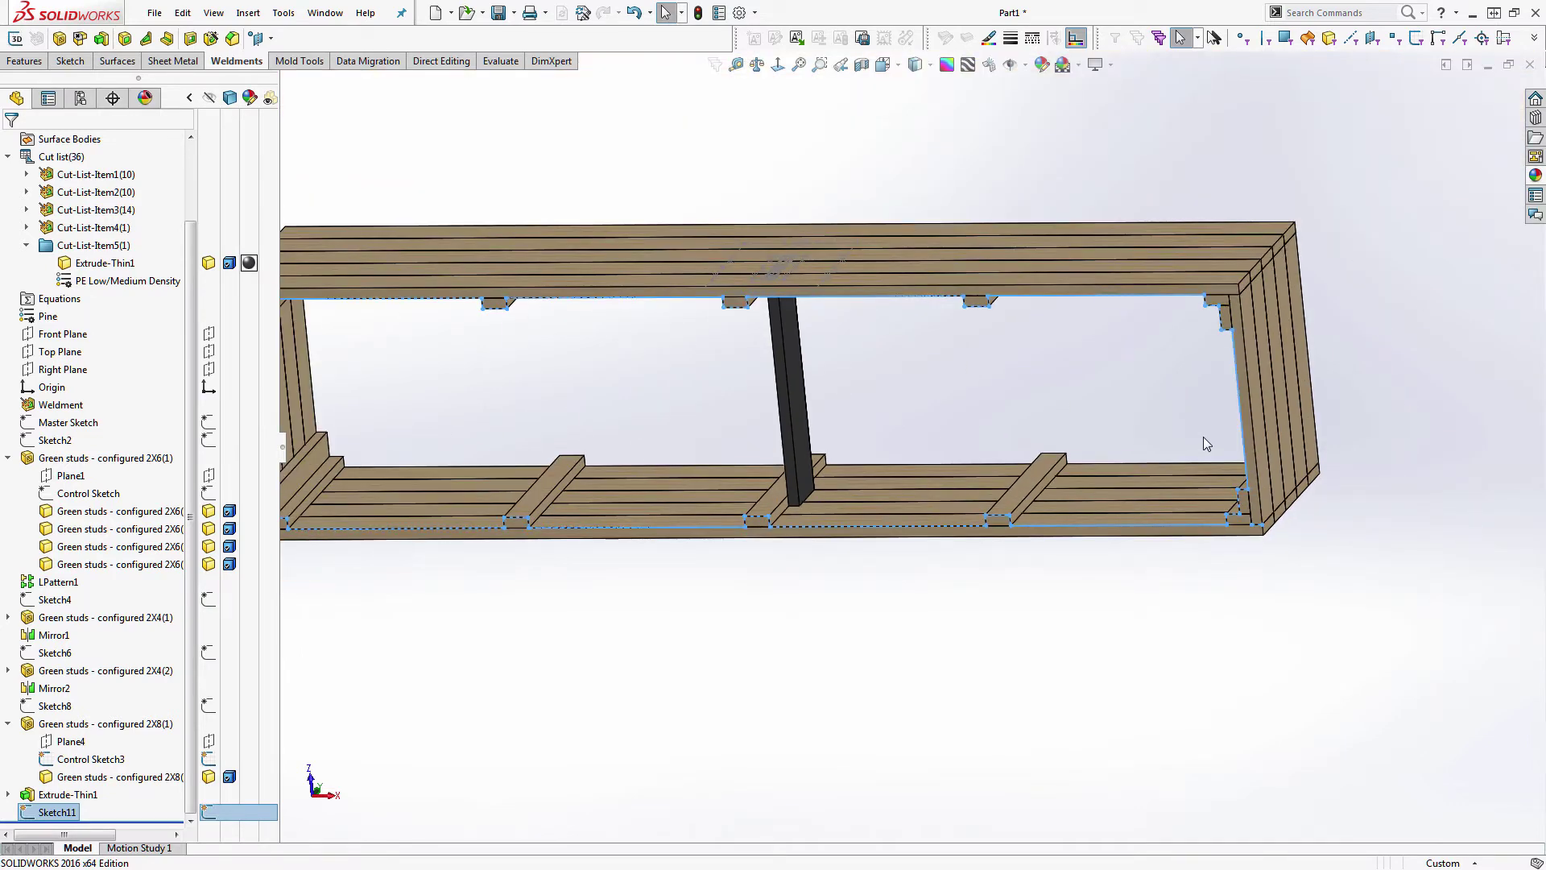
{"action": "scroll", "coordinate": [1232, 483], "scroll_direction": "down", "scroll_amount": 5}
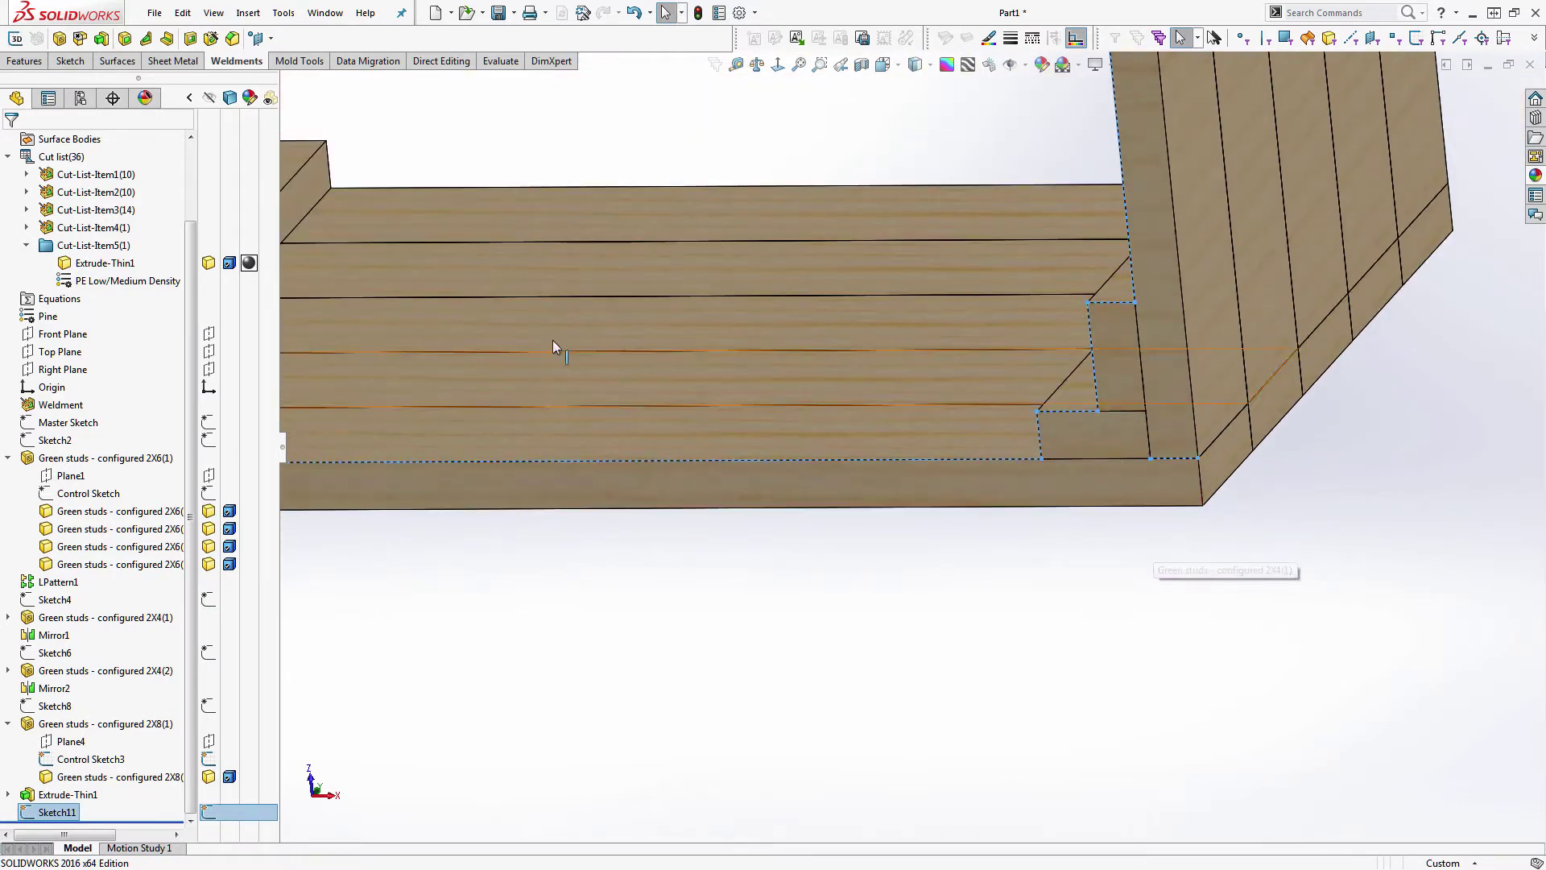
- Reopen Sketch11, trim the short segment running under the end wall at the back-right corner, and exit the sketch
{"action": "right_click", "coordinate": [69, 818]}
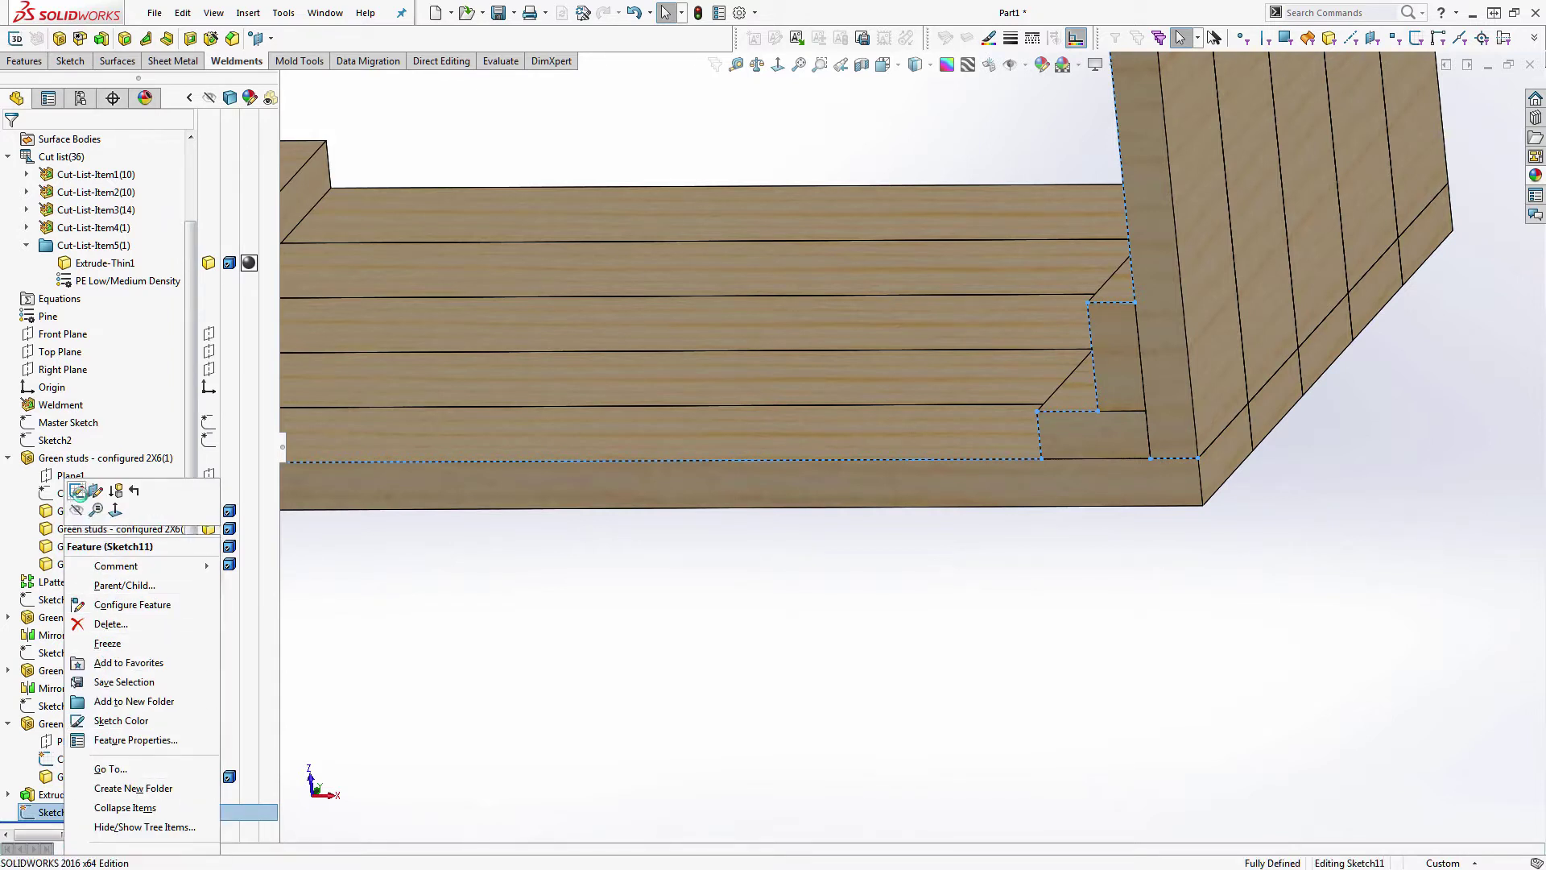
{"action": "left_click", "coordinate": [77, 491]}
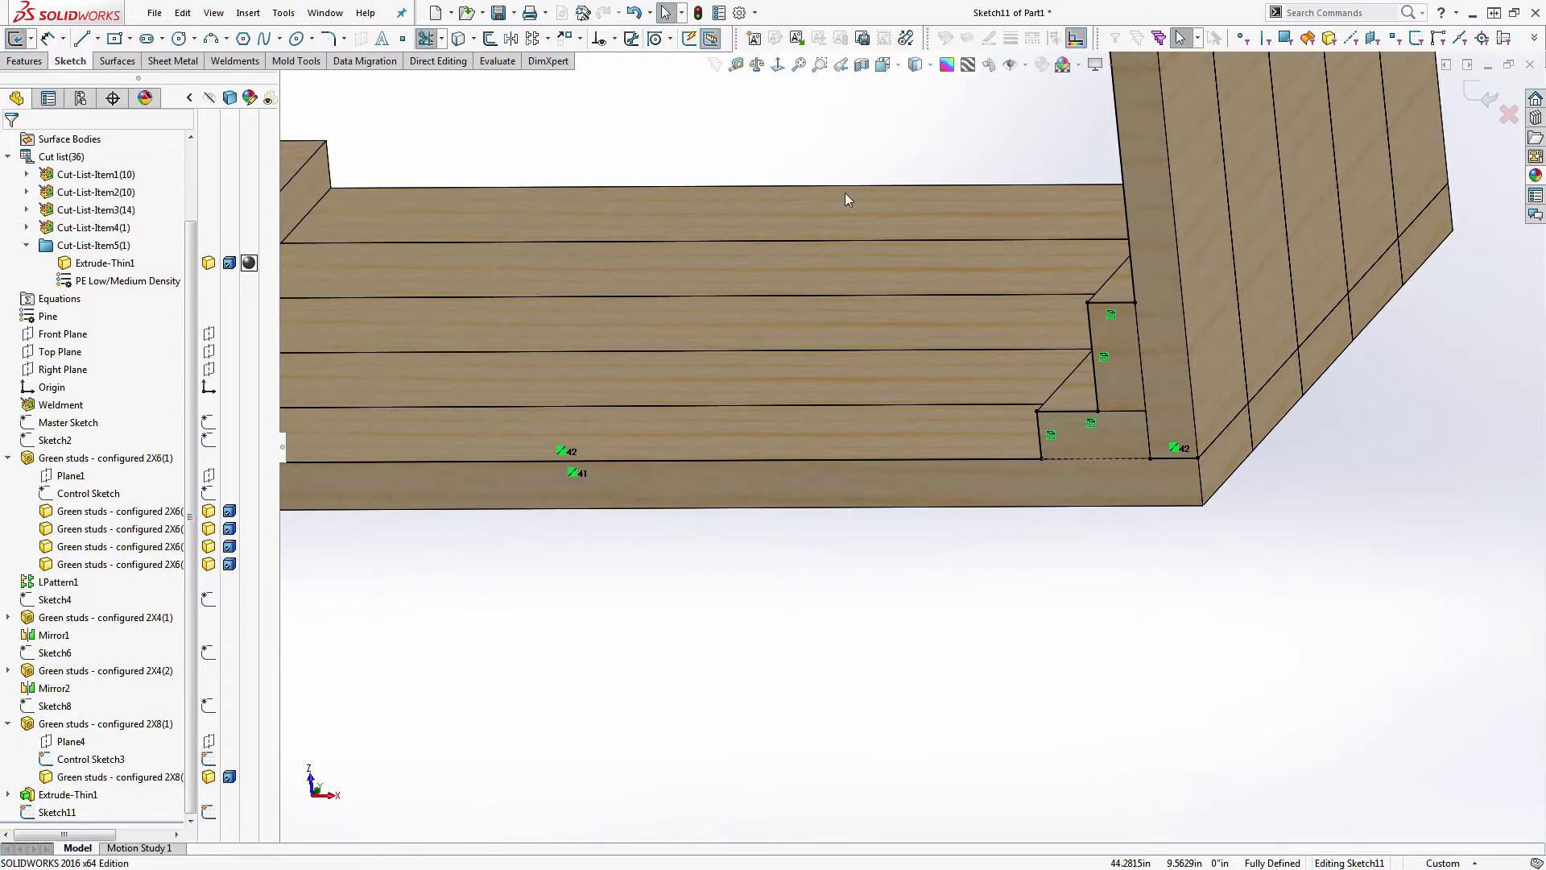
{"action": "left_click", "coordinate": [425, 38]}
{"action": "left_click_drag", "start_coordinate": [1179, 475], "coordinate": [1157, 448]}
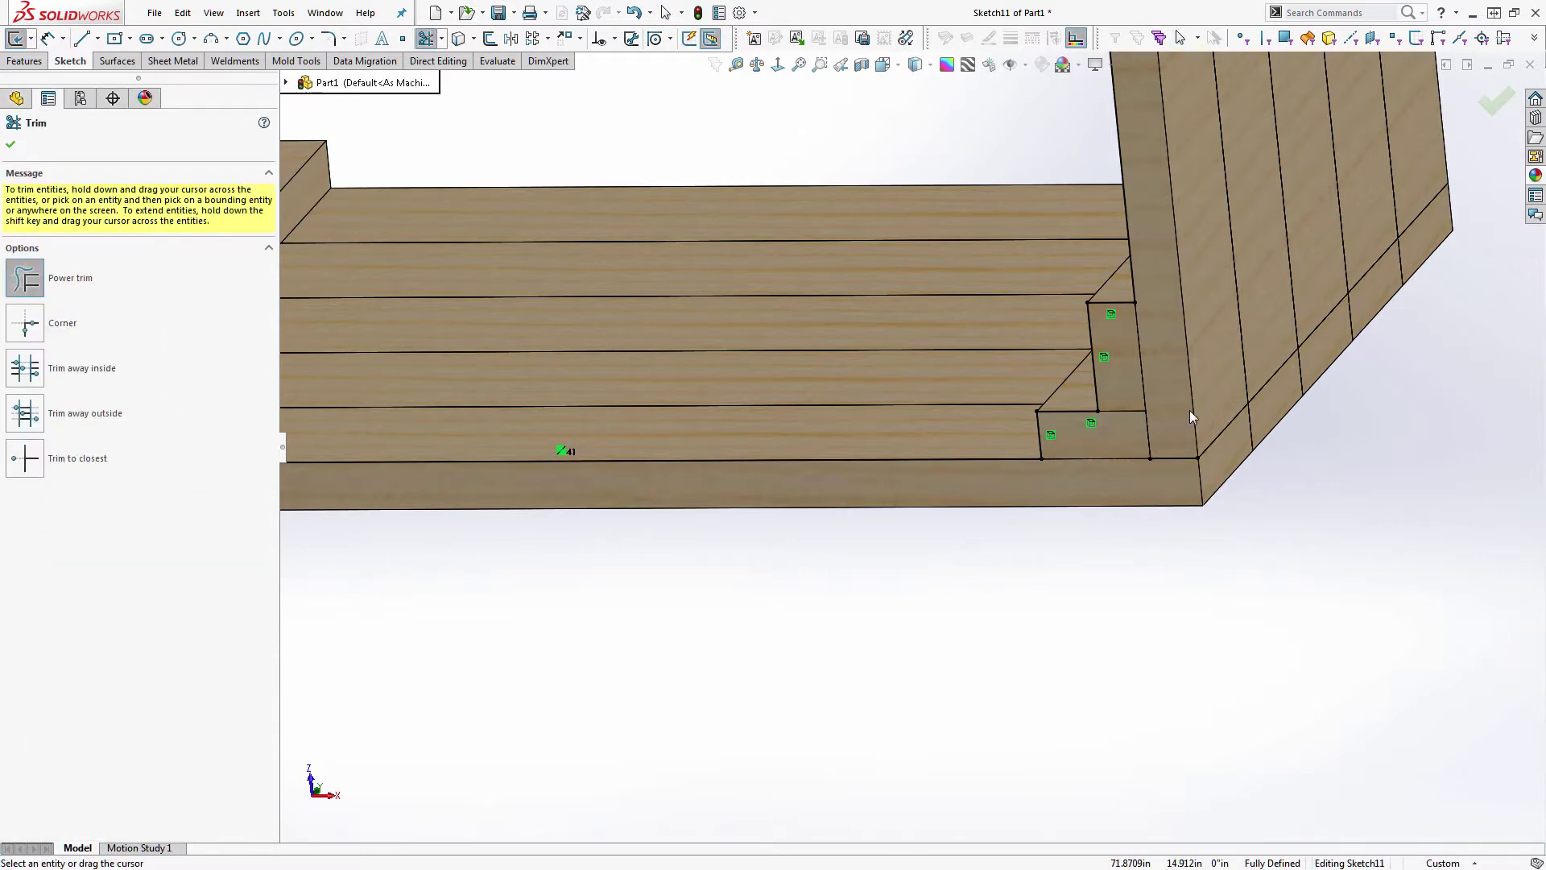
{"action": "left_click", "coordinate": [1496, 101]}
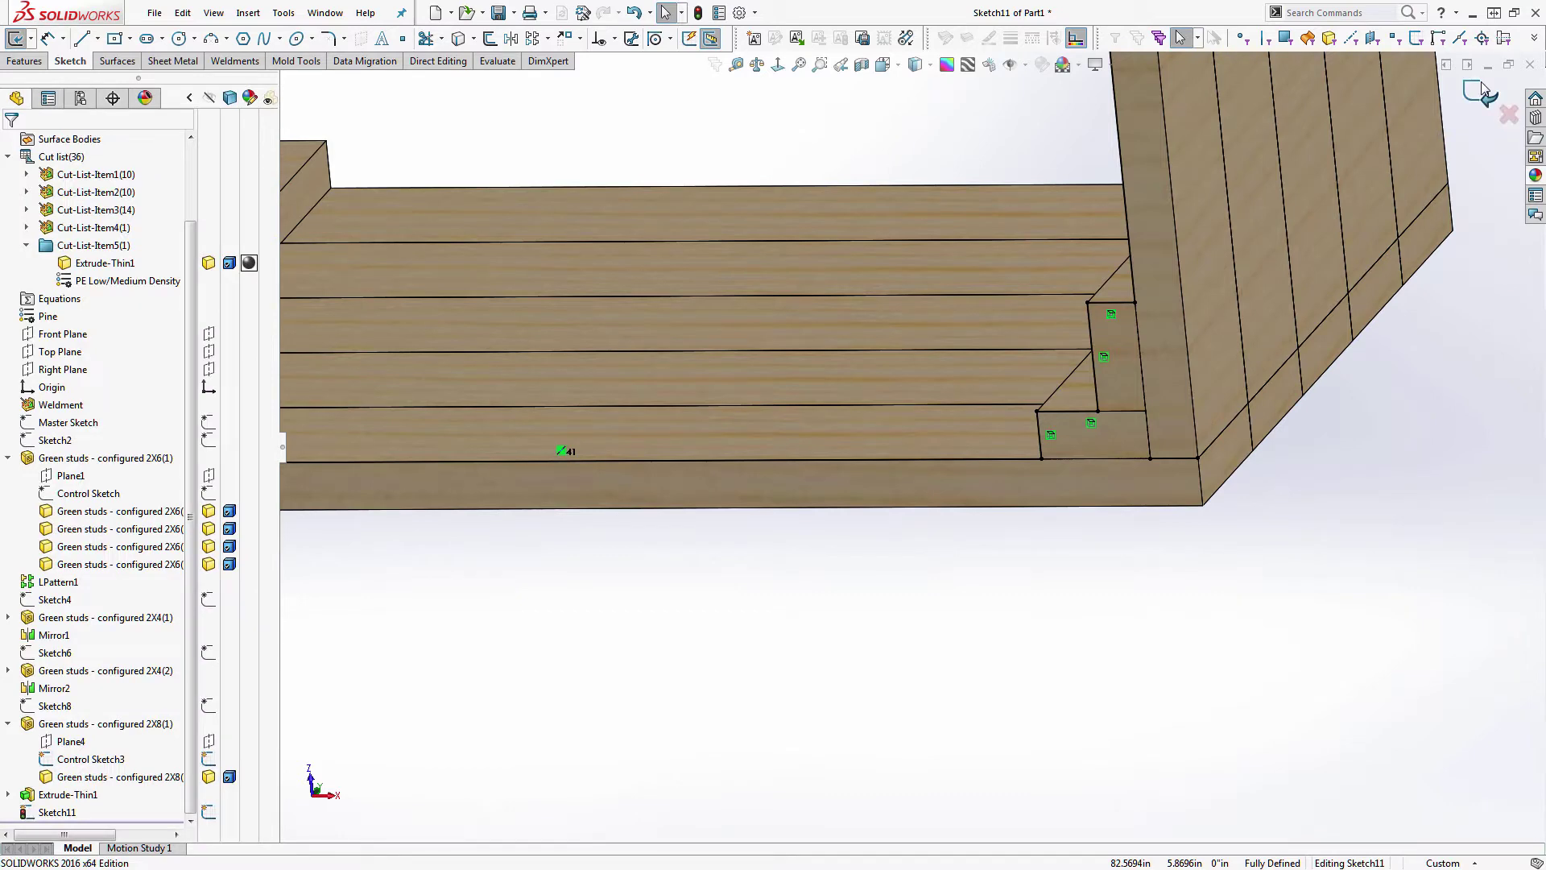
{"action": "scroll", "coordinate": [1264, 412], "scroll_direction": "up", "scroll_amount": 5}
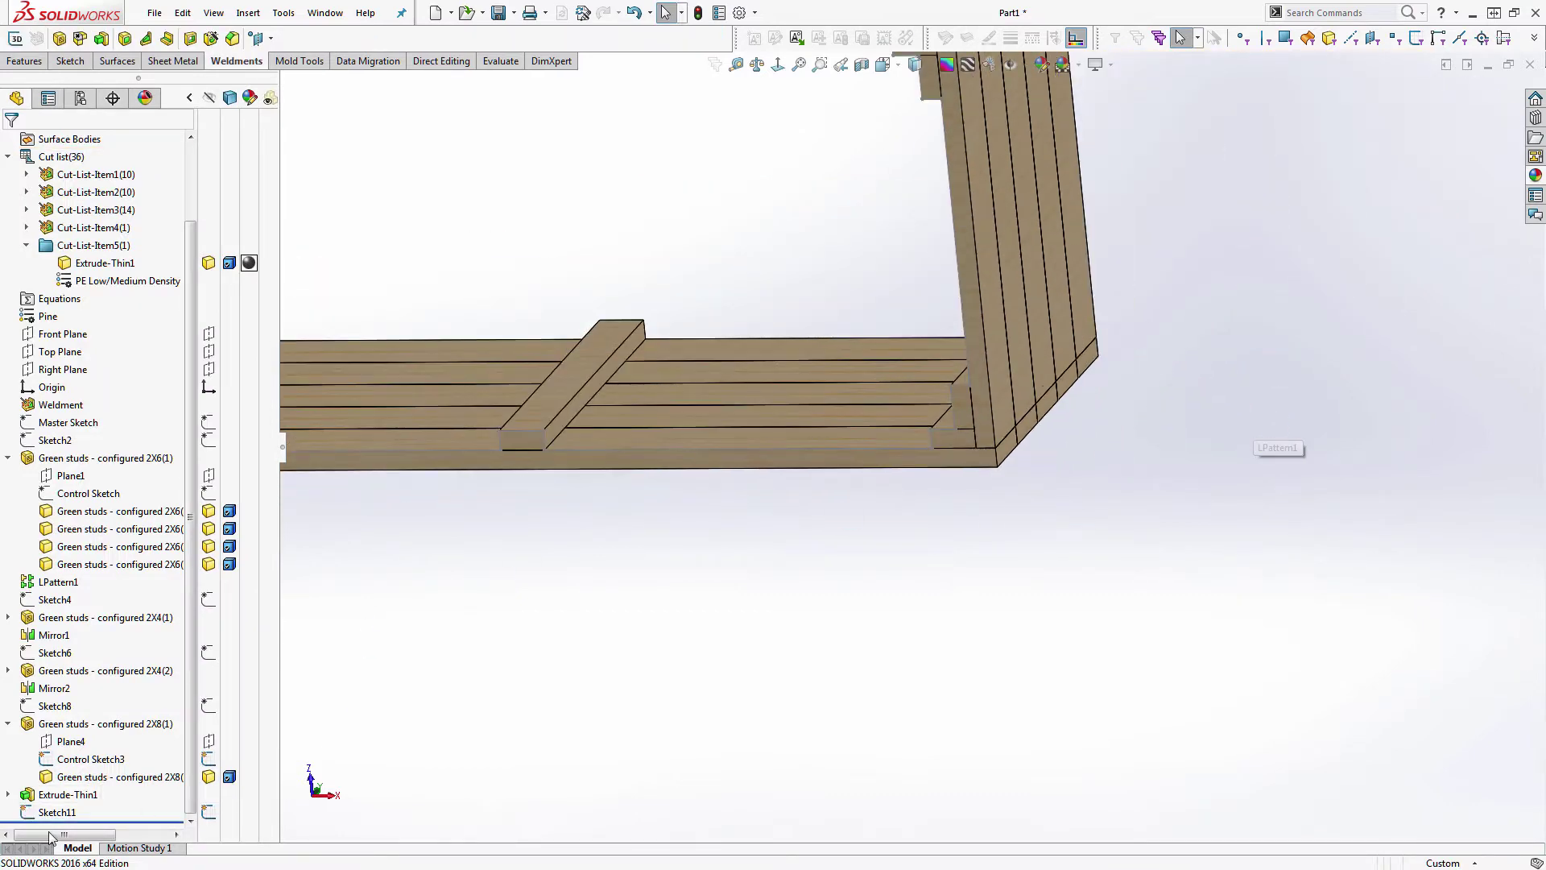
- Start a boss extrusion of Sketch11 as a one-direction thin feature 0.006 in thick
{"action": "left_click", "coordinate": [50, 812]}
{"action": "key", "text": "f"}
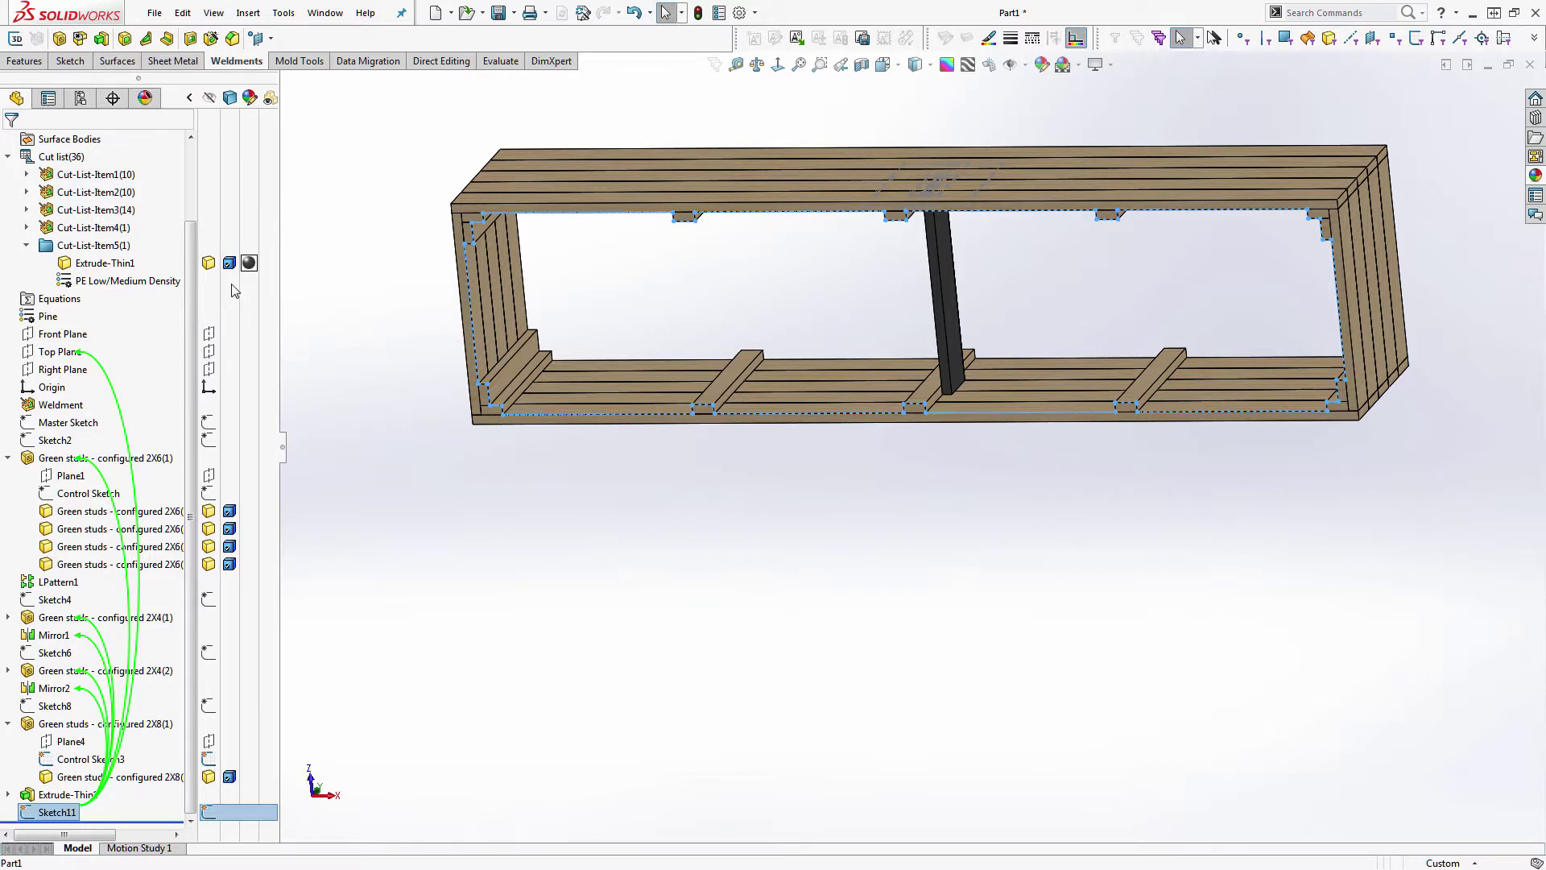
{"action": "key", "text": "s"}
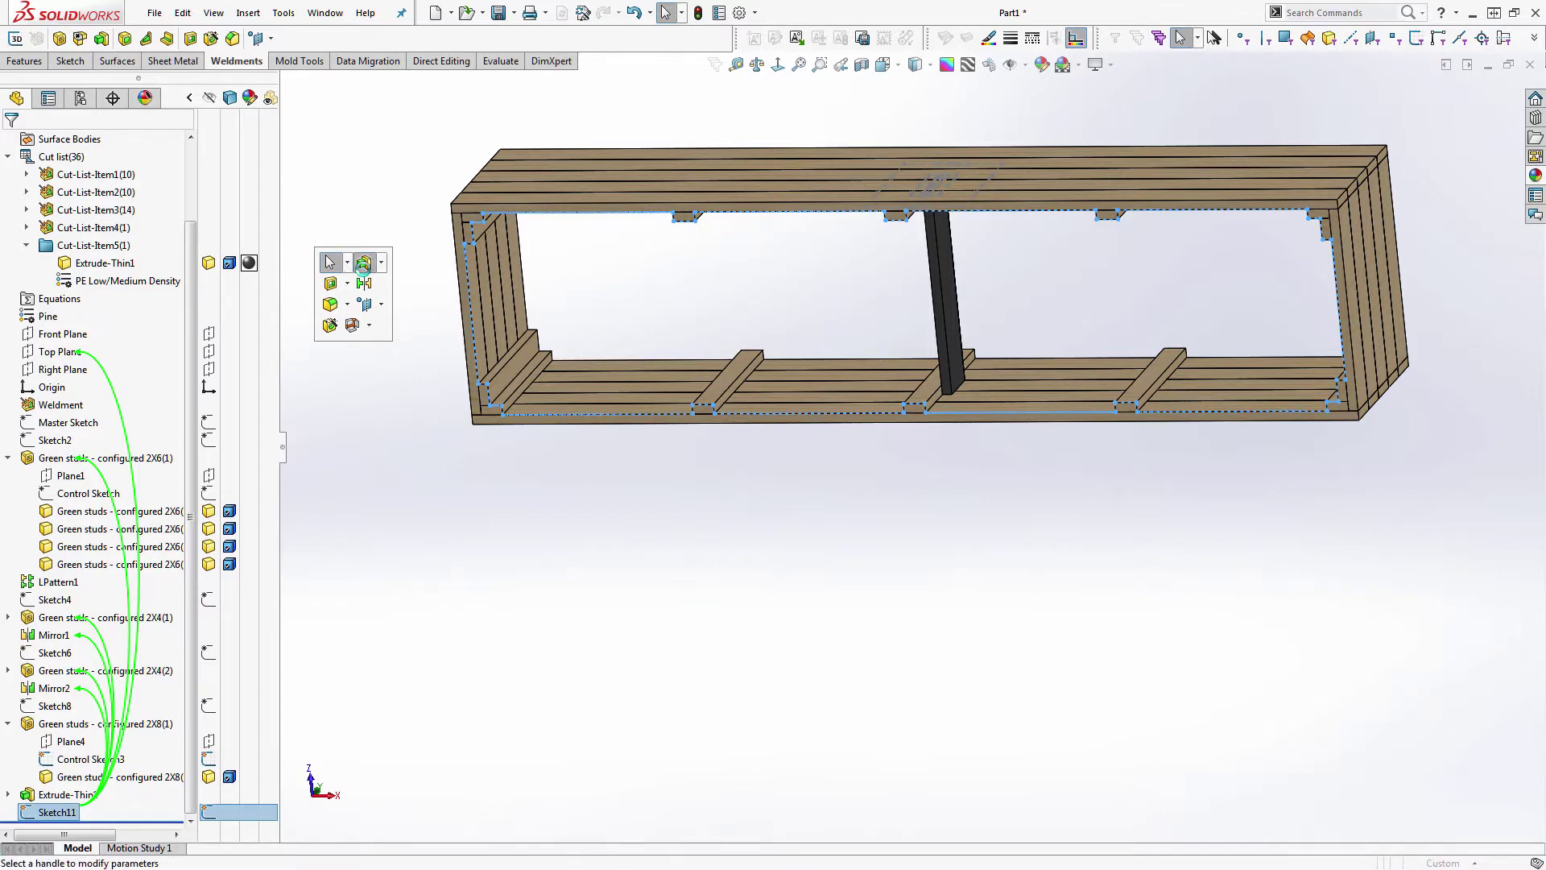
{"action": "left_click", "coordinate": [363, 262]}
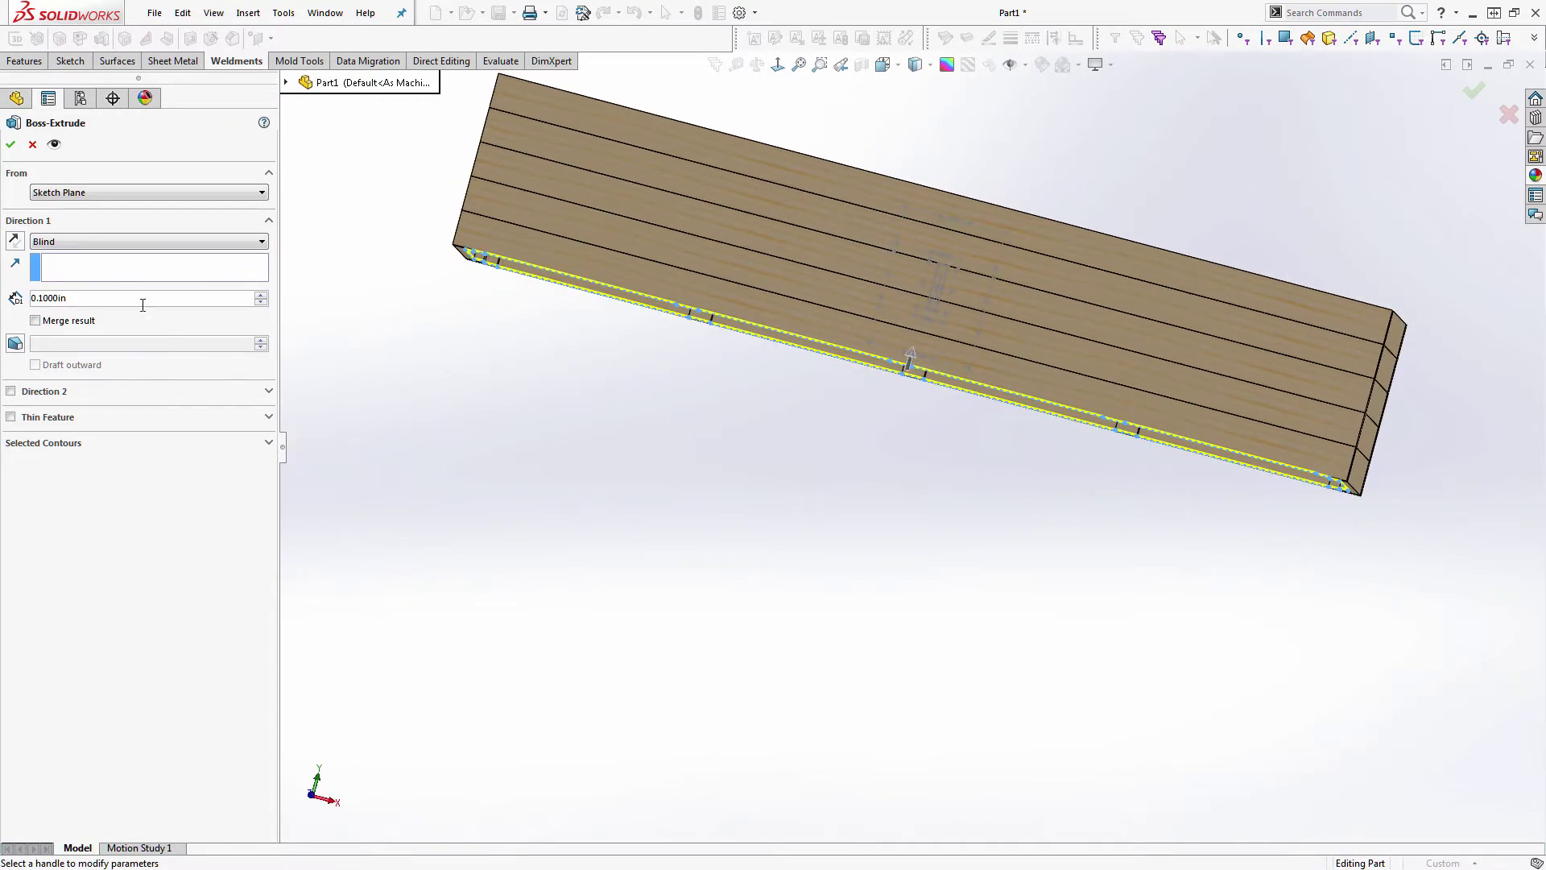
{"action": "left_click", "coordinate": [33, 418]}
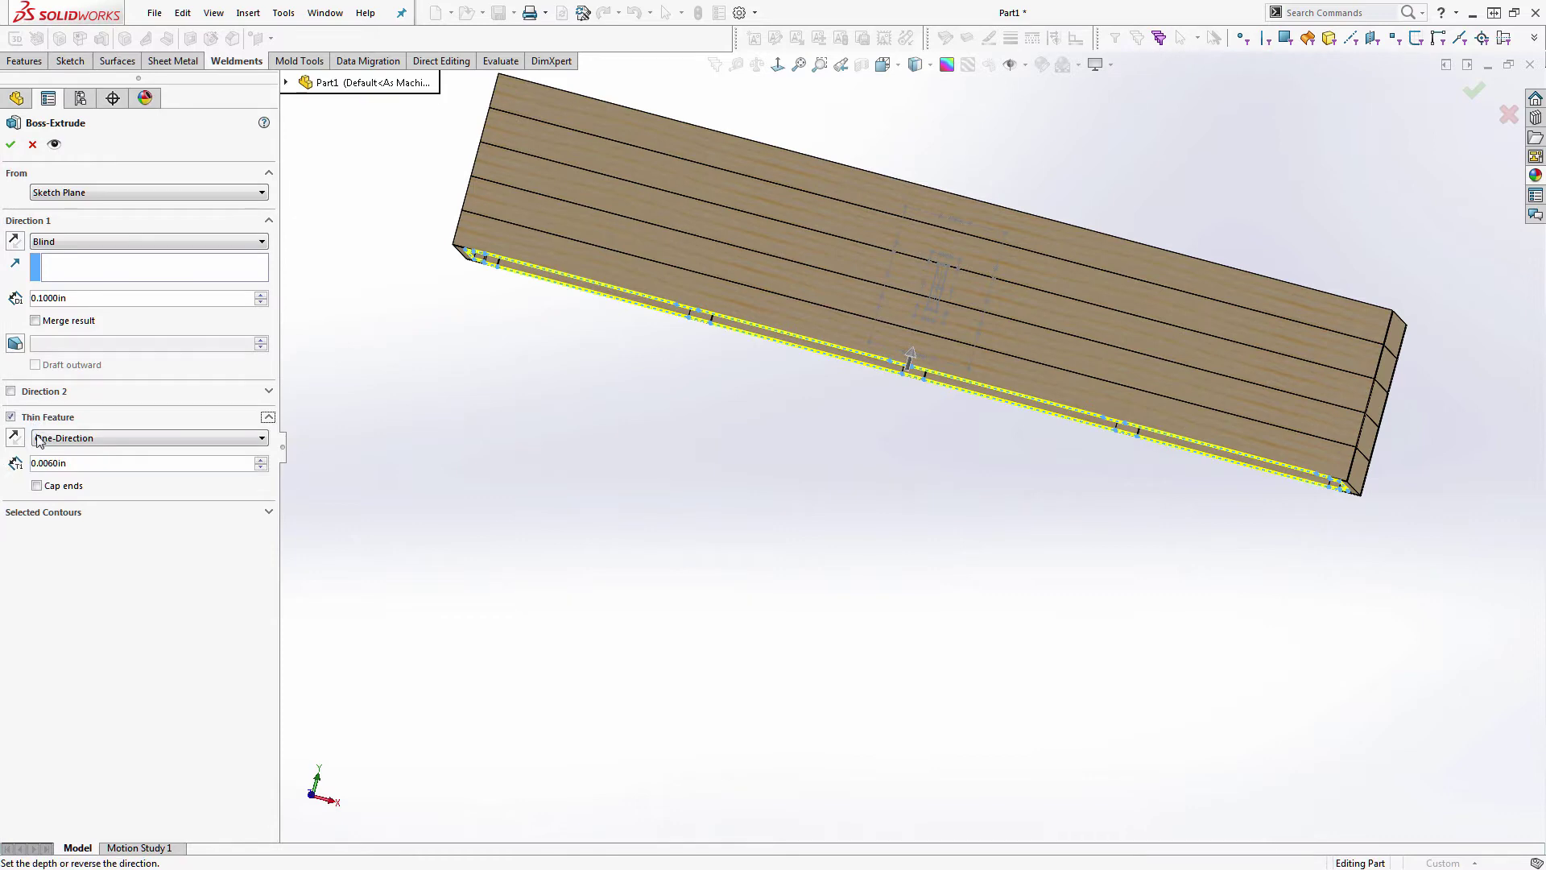
- Set the extrusion to end up to surface at the long wall's top face
{"action": "middle_click_drag", "start_coordinate": [674, 208], "coordinate": [823, 231]}
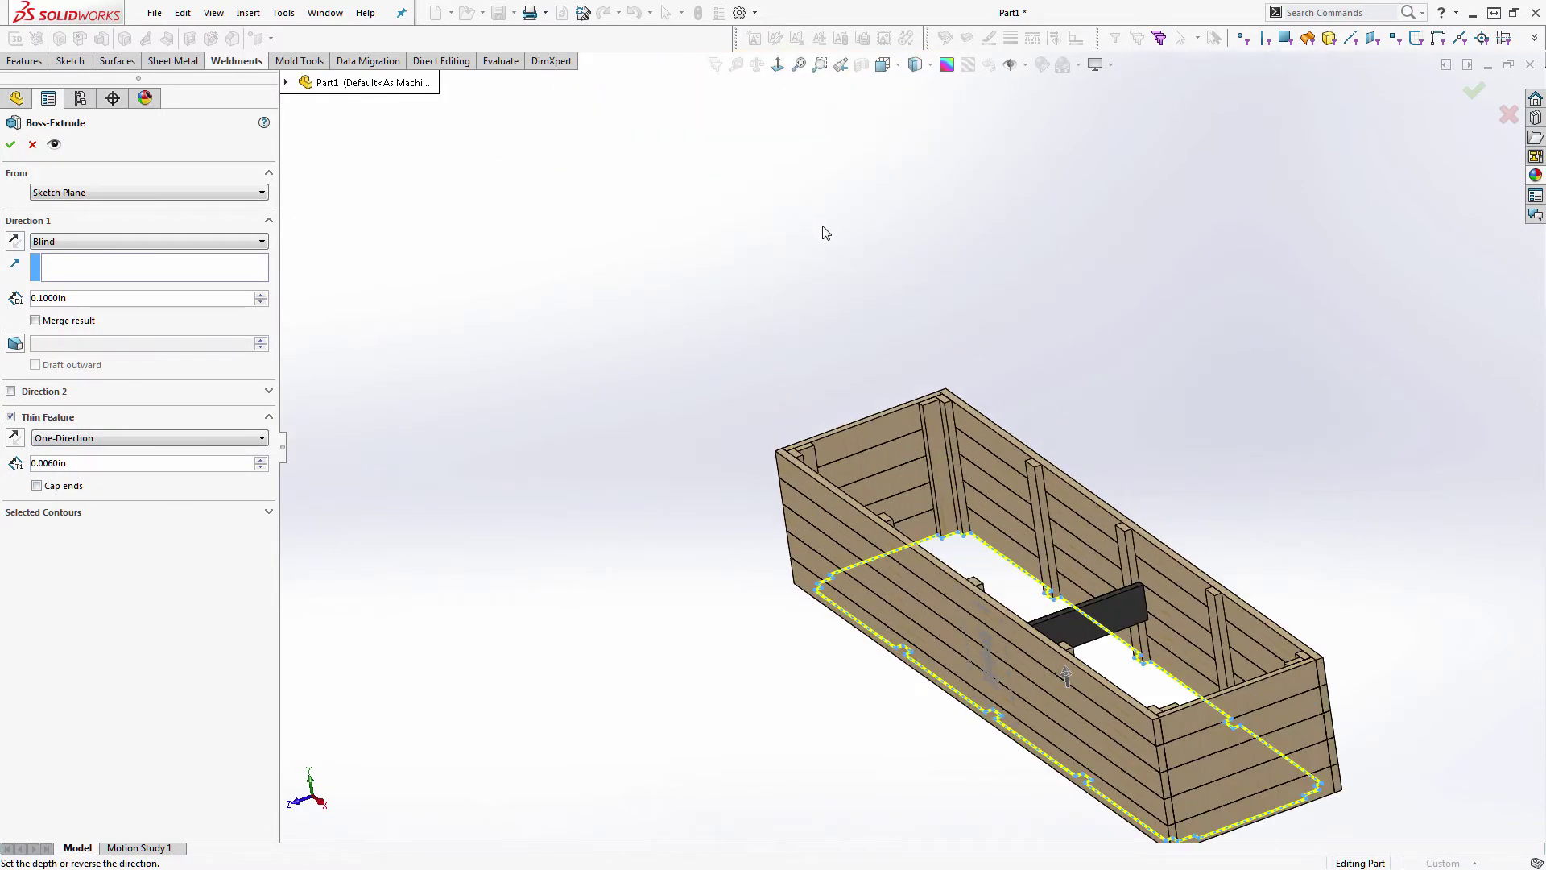
{"action": "scroll", "coordinate": [918, 438], "scroll_direction": "down", "scroll_amount": 10}
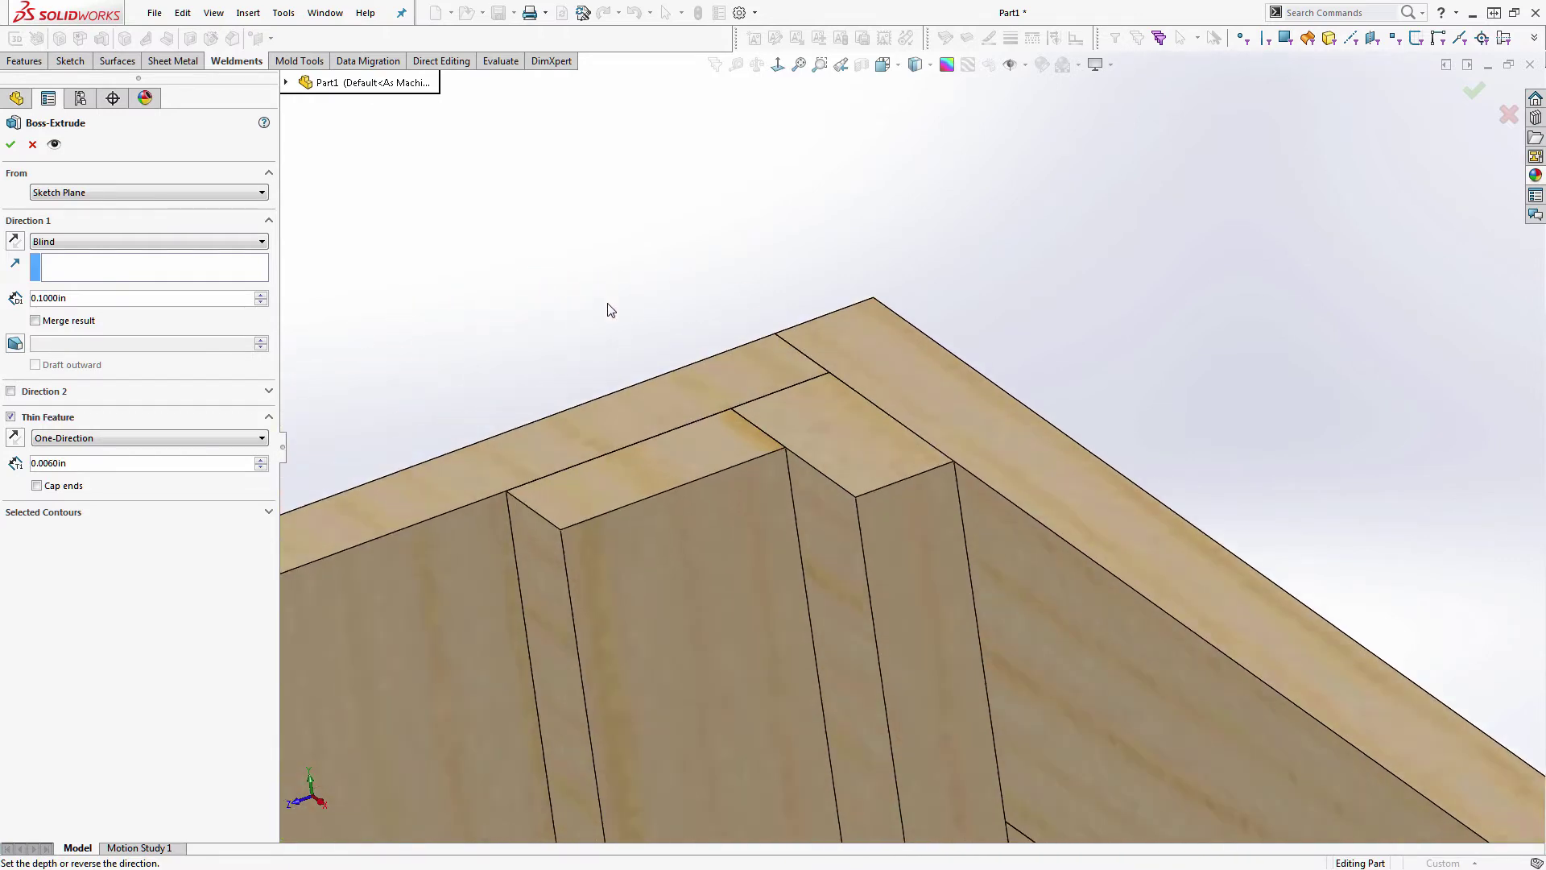
{"action": "left_click", "coordinate": [906, 349]}
{"action": "scroll", "coordinate": [907, 350], "scroll_direction": "up", "scroll_amount": 6}
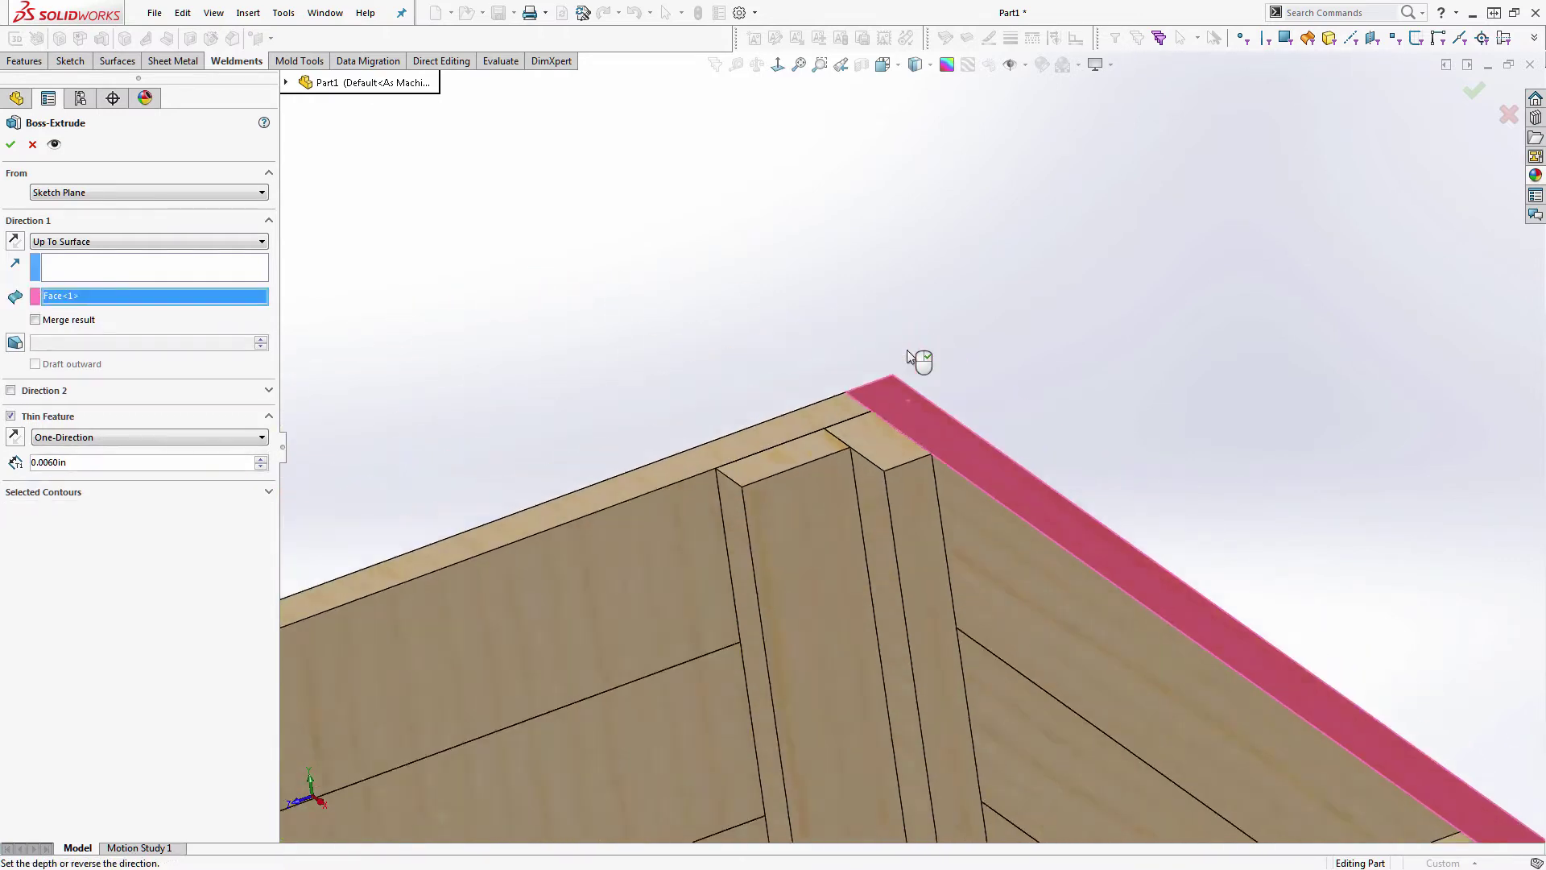
- Reverse the thin wall's direction so the sheeting sits on the inside of the box, and finish the extrusion
{"action": "scroll", "coordinate": [1089, 622], "scroll_direction": "down", "scroll_amount": 4}
{"action": "scroll", "coordinate": [958, 627], "scroll_direction": "down", "scroll_amount": 8}
{"action": "scroll", "coordinate": [654, 599], "scroll_direction": "up", "scroll_amount": 10}
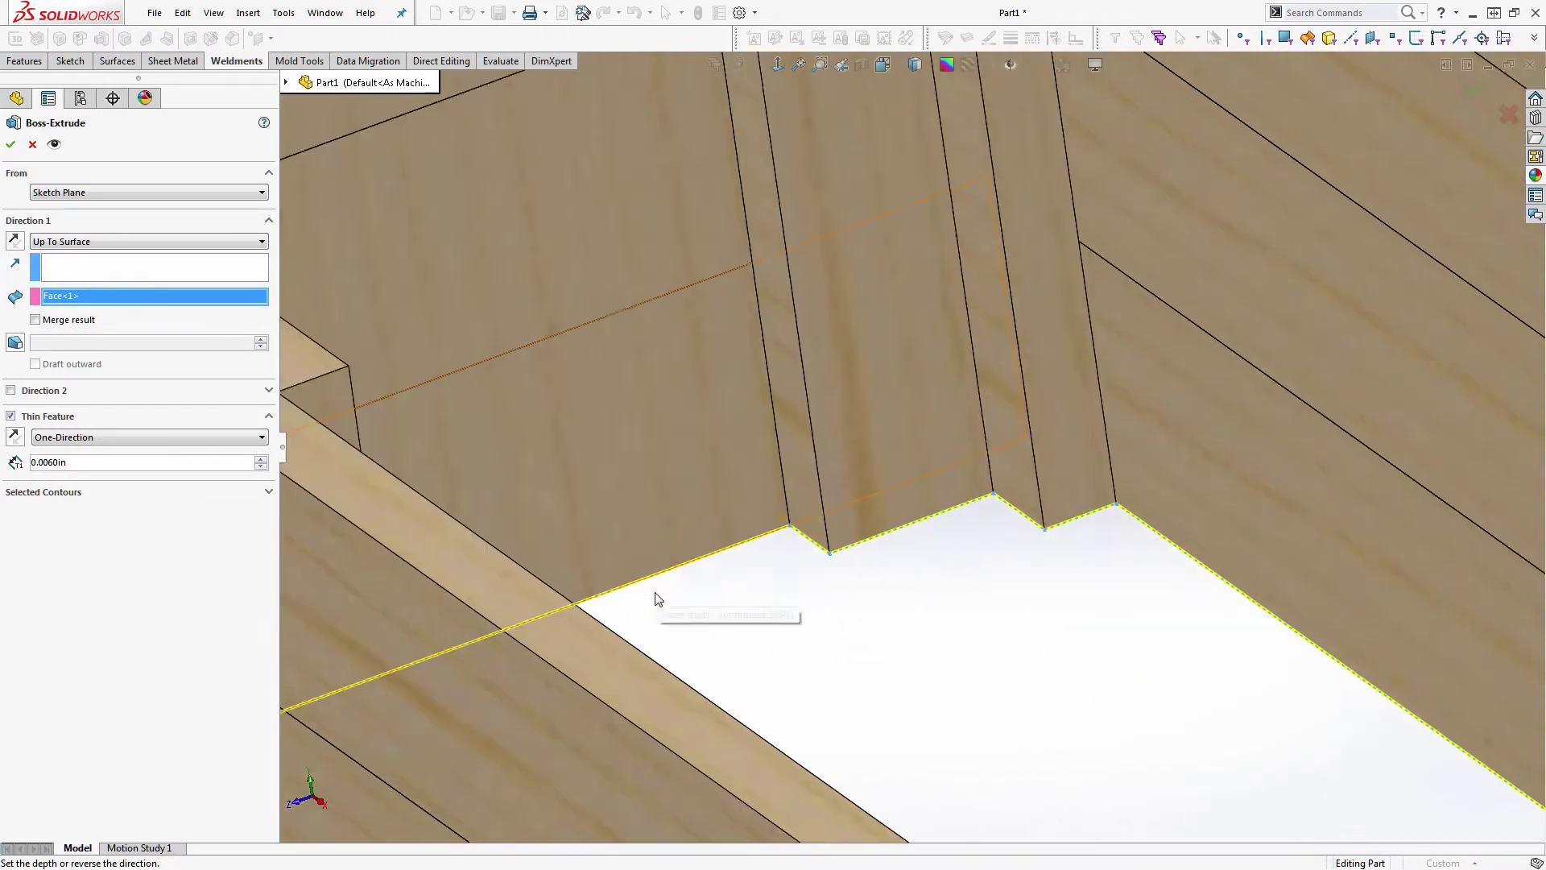
{"action": "middle_click_drag", "start_coordinate": [615, 705], "coordinate": [604, 270]}
{"action": "scroll", "coordinate": [797, 519], "scroll_direction": "down", "scroll_amount": 6}
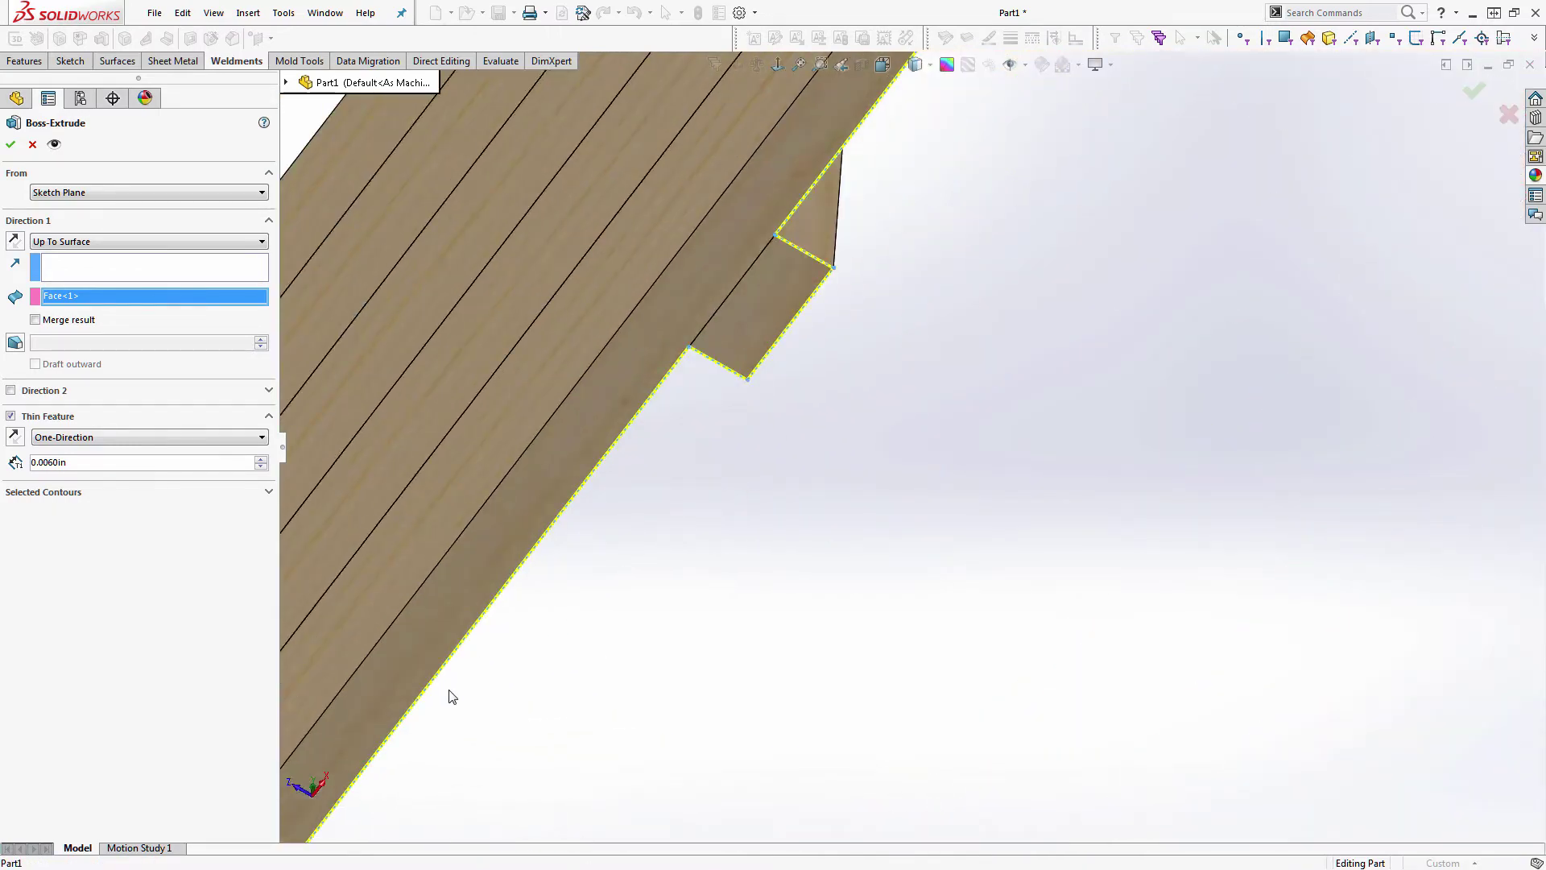
{"action": "scroll", "coordinate": [451, 698], "scroll_direction": "up", "scroll_amount": 6}
{"action": "scroll", "coordinate": [825, 565], "scroll_direction": "down", "scroll_amount": 10}
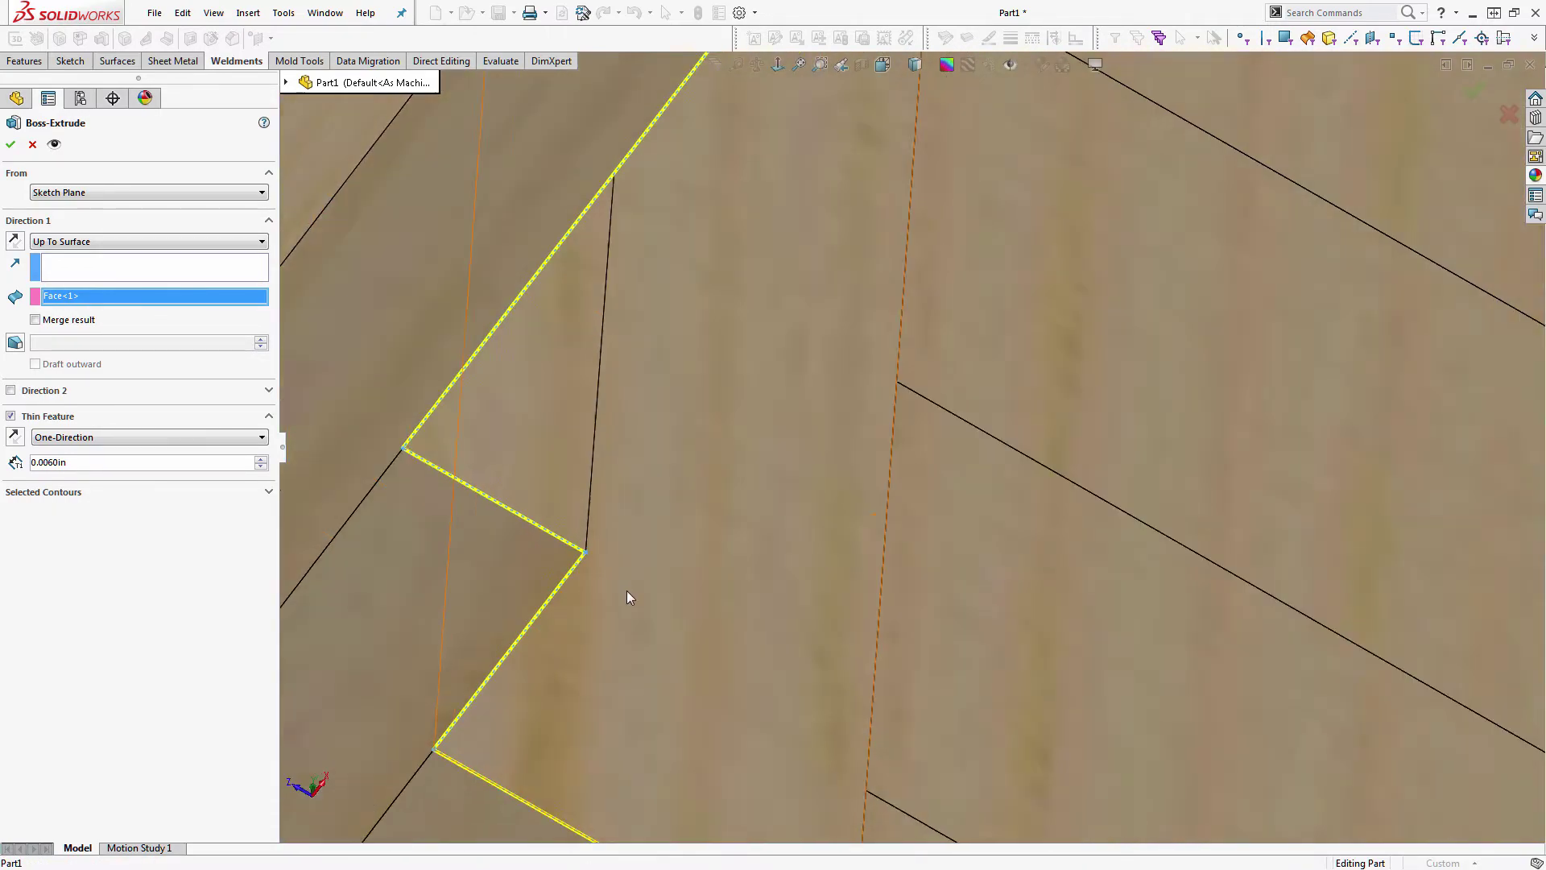
{"action": "scroll", "coordinate": [882, 530], "scroll_direction": "down", "scroll_amount": 6}
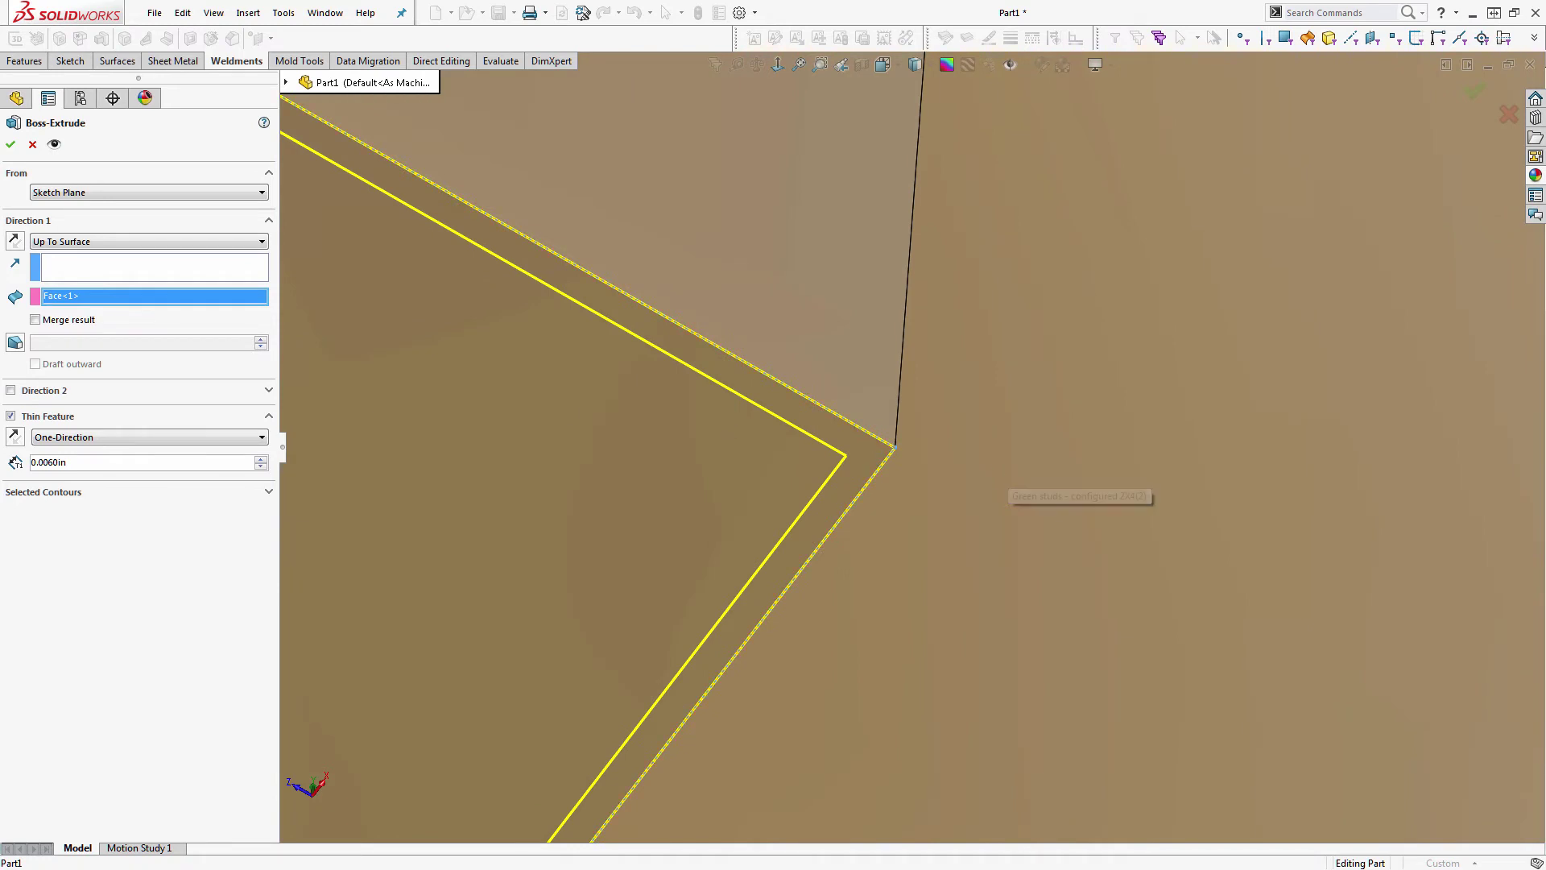
{"action": "left_click", "coordinate": [14, 437]}
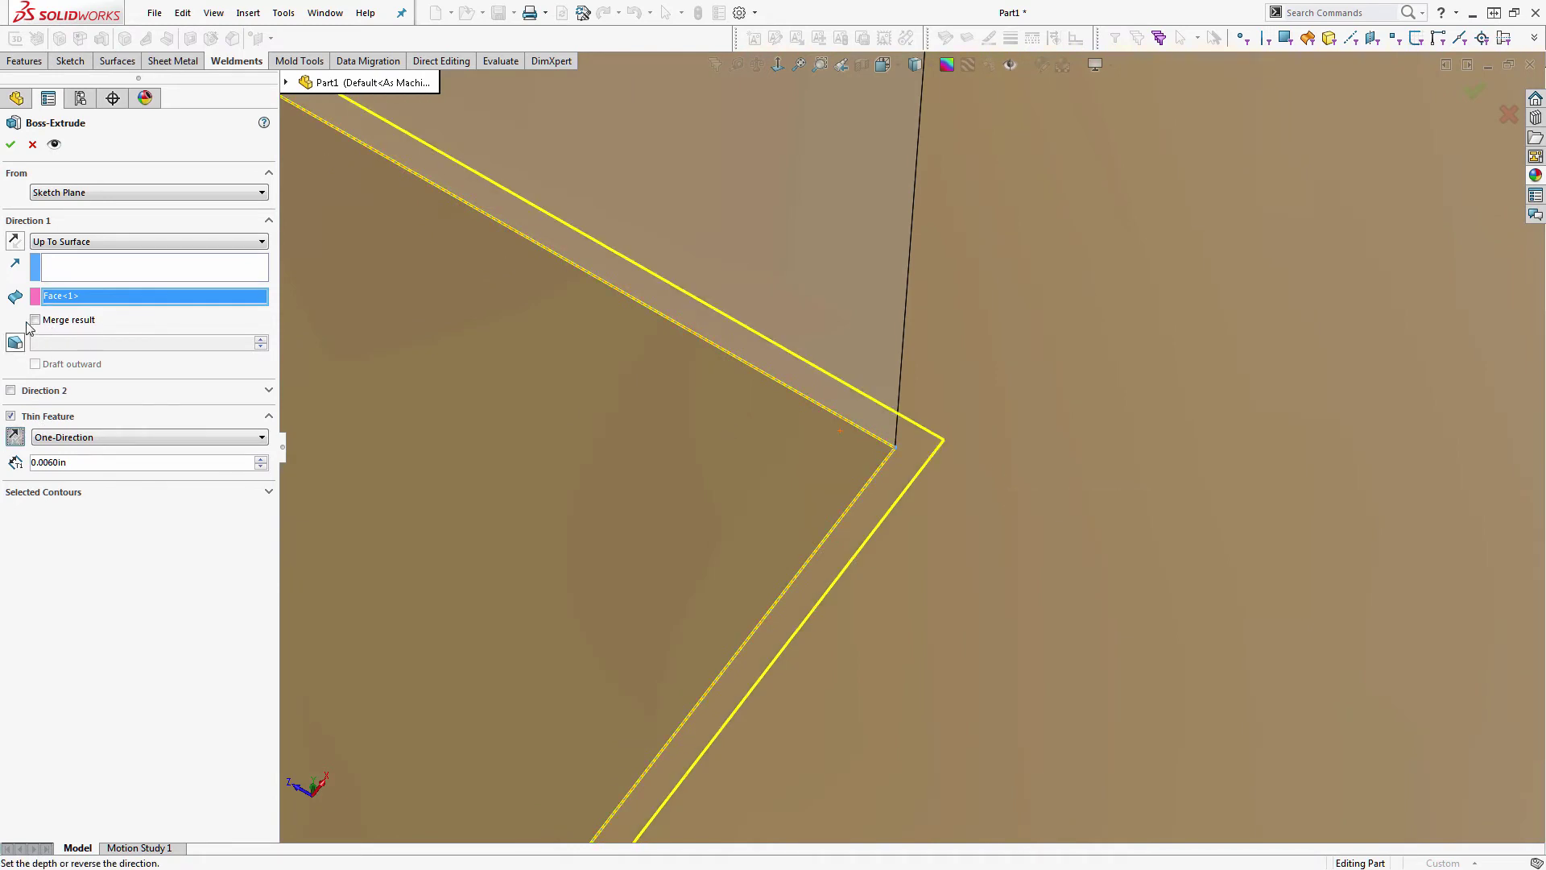
{"action": "left_click", "coordinate": [12, 145]}
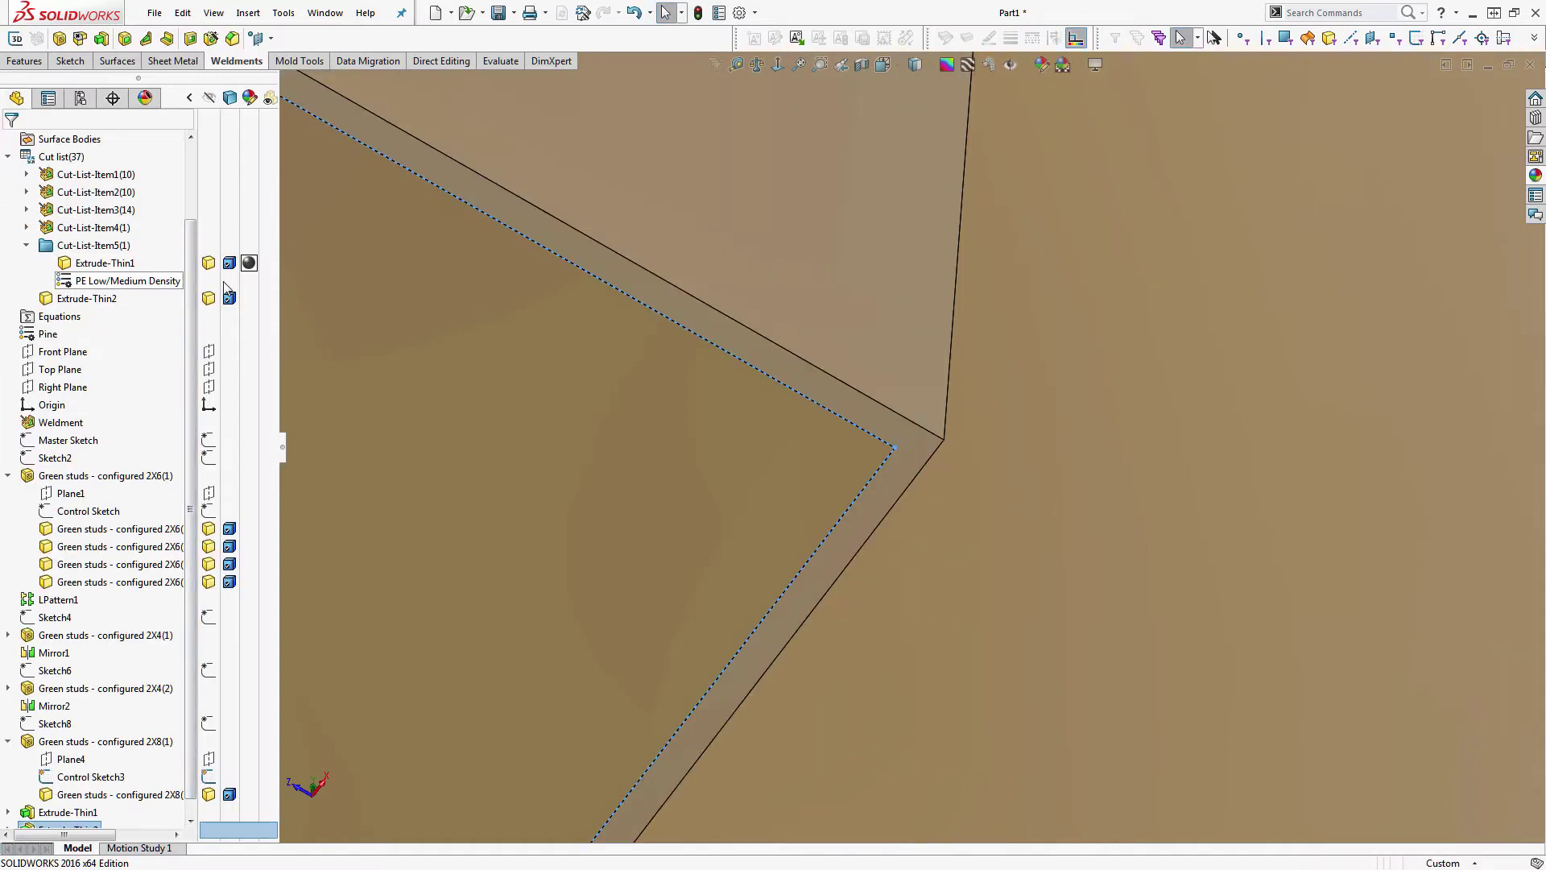
- Assign the PE Low/Medium Density material to the Extrude-Thin2 body
{"action": "right_click", "coordinate": [112, 302]}
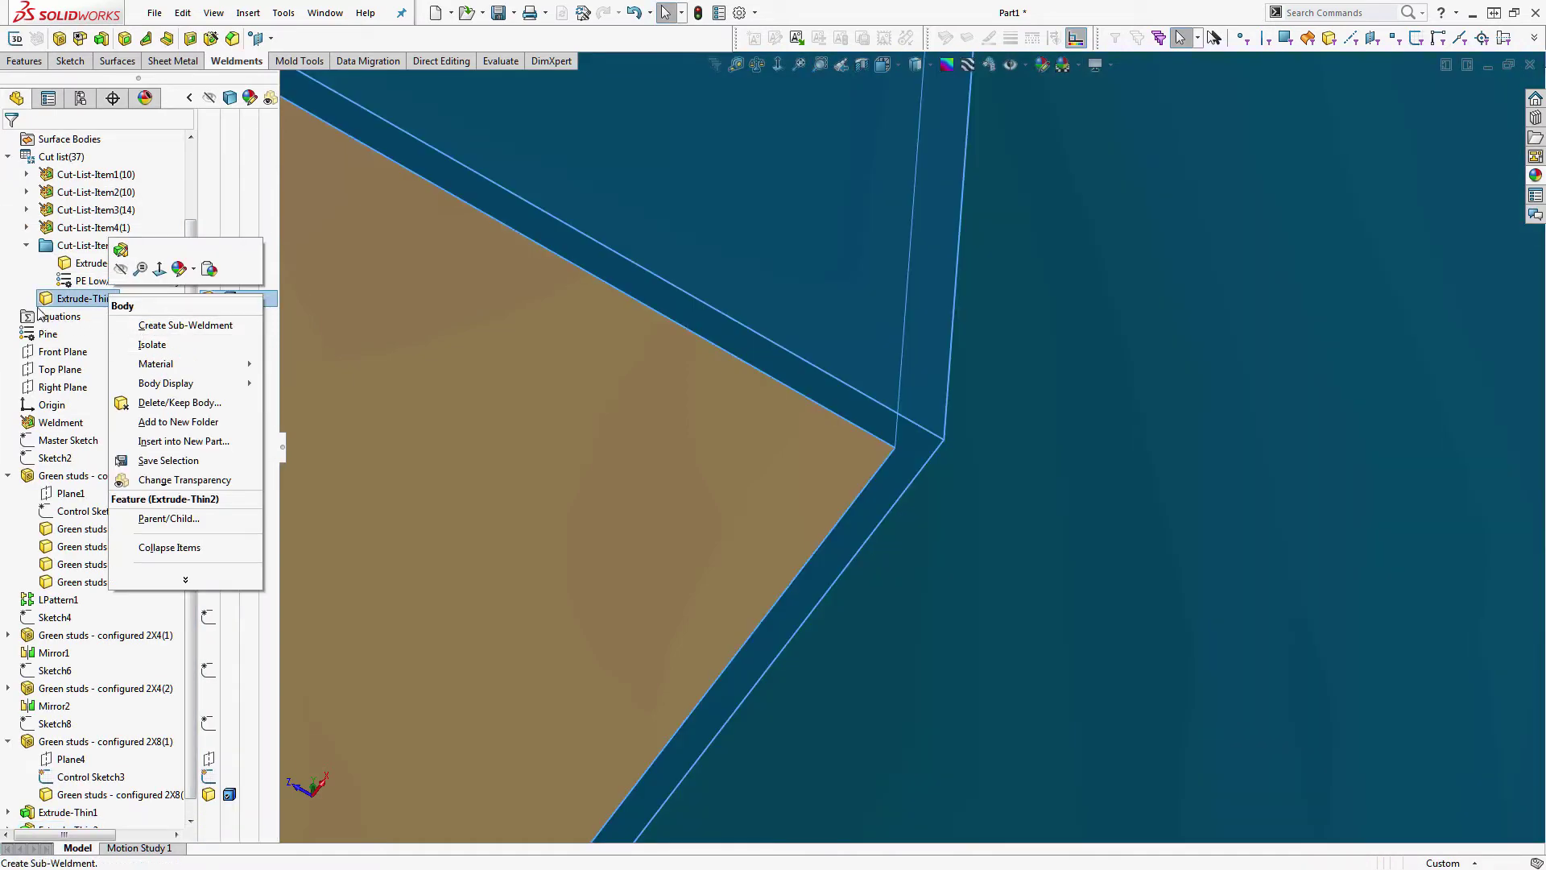
{"action": "mouse_move", "coordinate": [231, 368]}
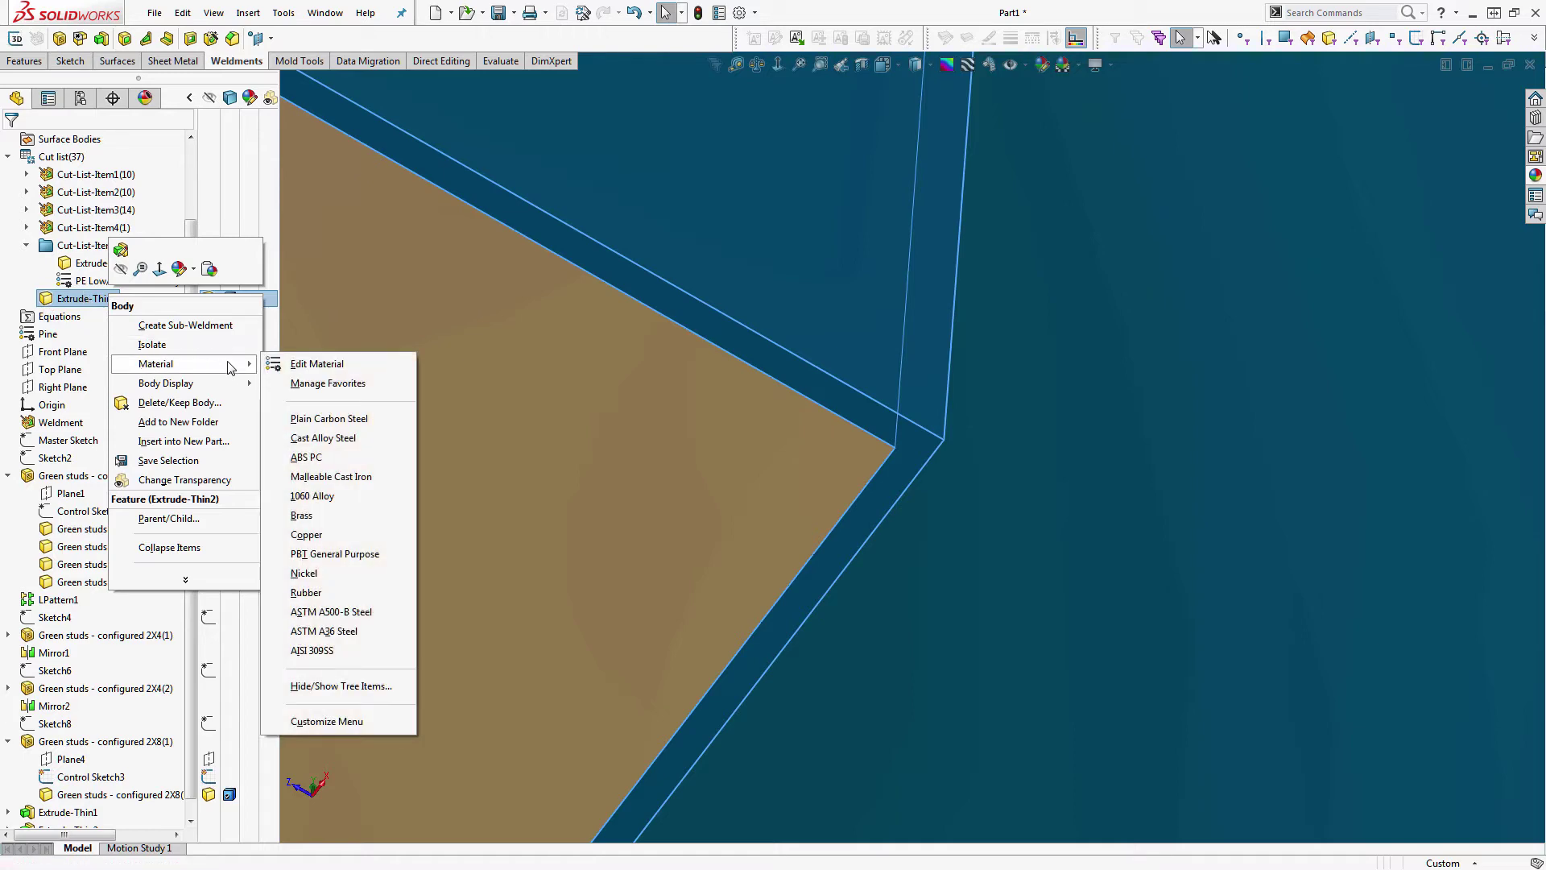
{"action": "left_click", "coordinate": [296, 364]}
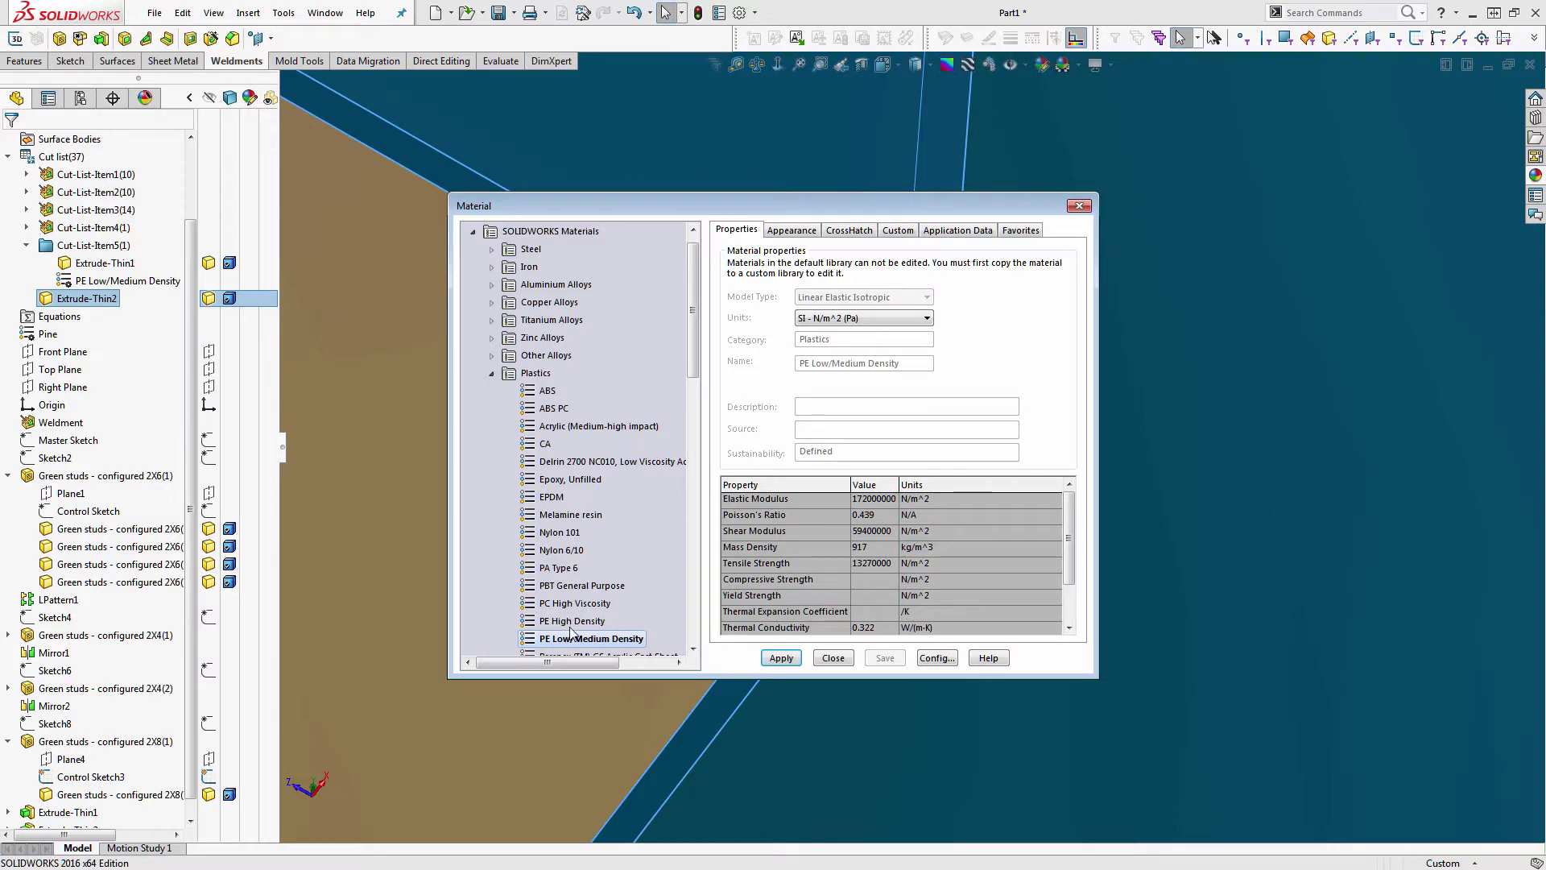
{"action": "left_click", "coordinate": [780, 658]}
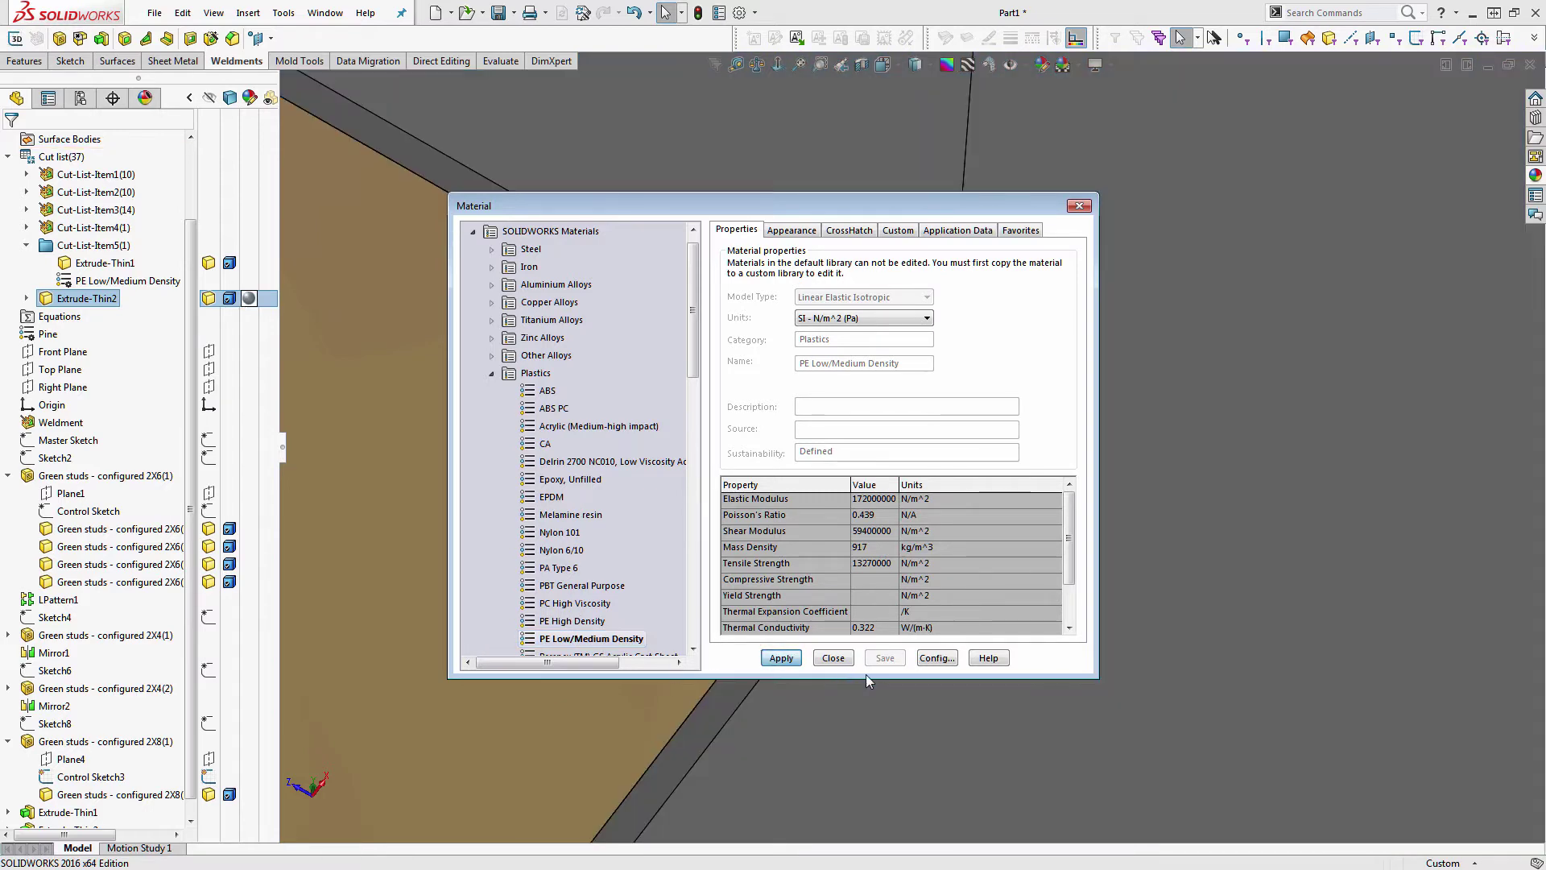
{"action": "left_click", "coordinate": [834, 658]}
{"action": "mouse_move", "coordinate": [247, 311]}
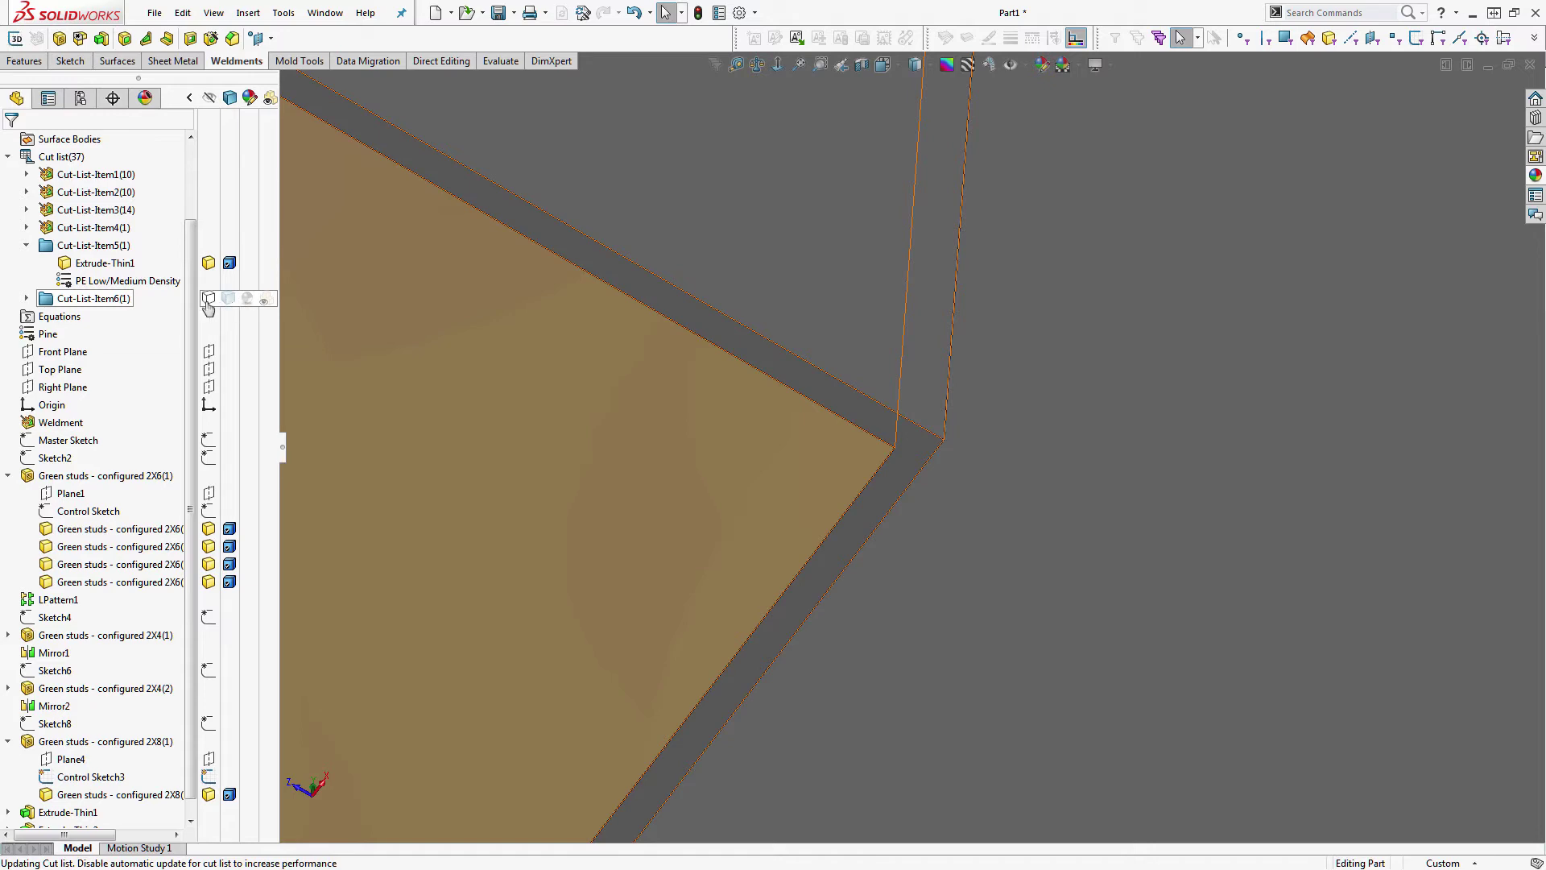
- Set the appearance colour of the Extrude-Thin2 body to dark grey, RGB 64, 64, 64
{"action": "left_click", "coordinate": [29, 298]}
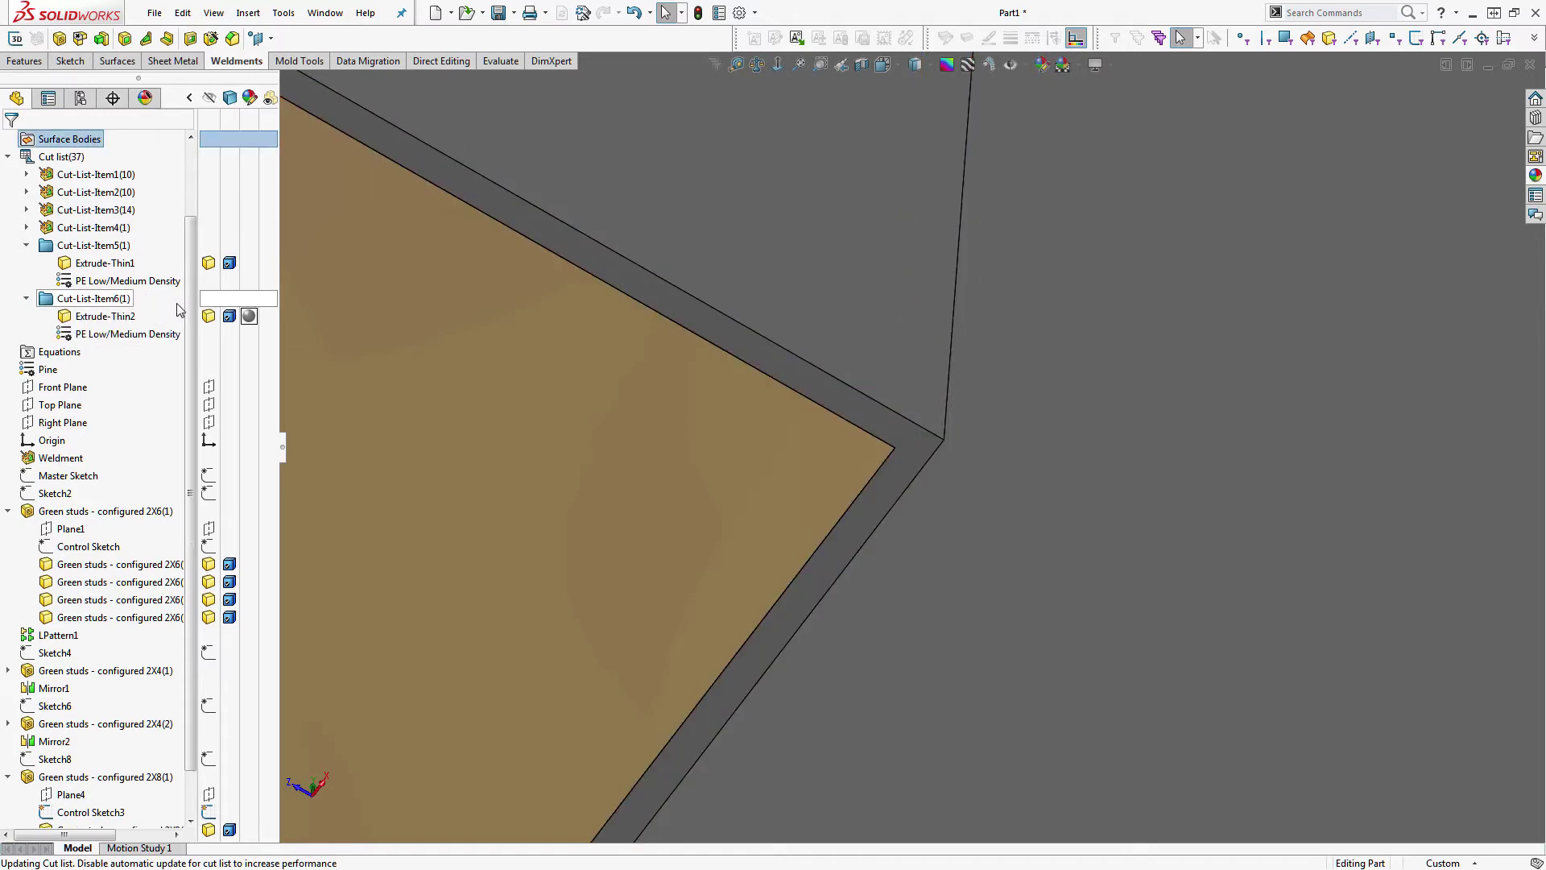
{"action": "left_click", "coordinate": [248, 315]}
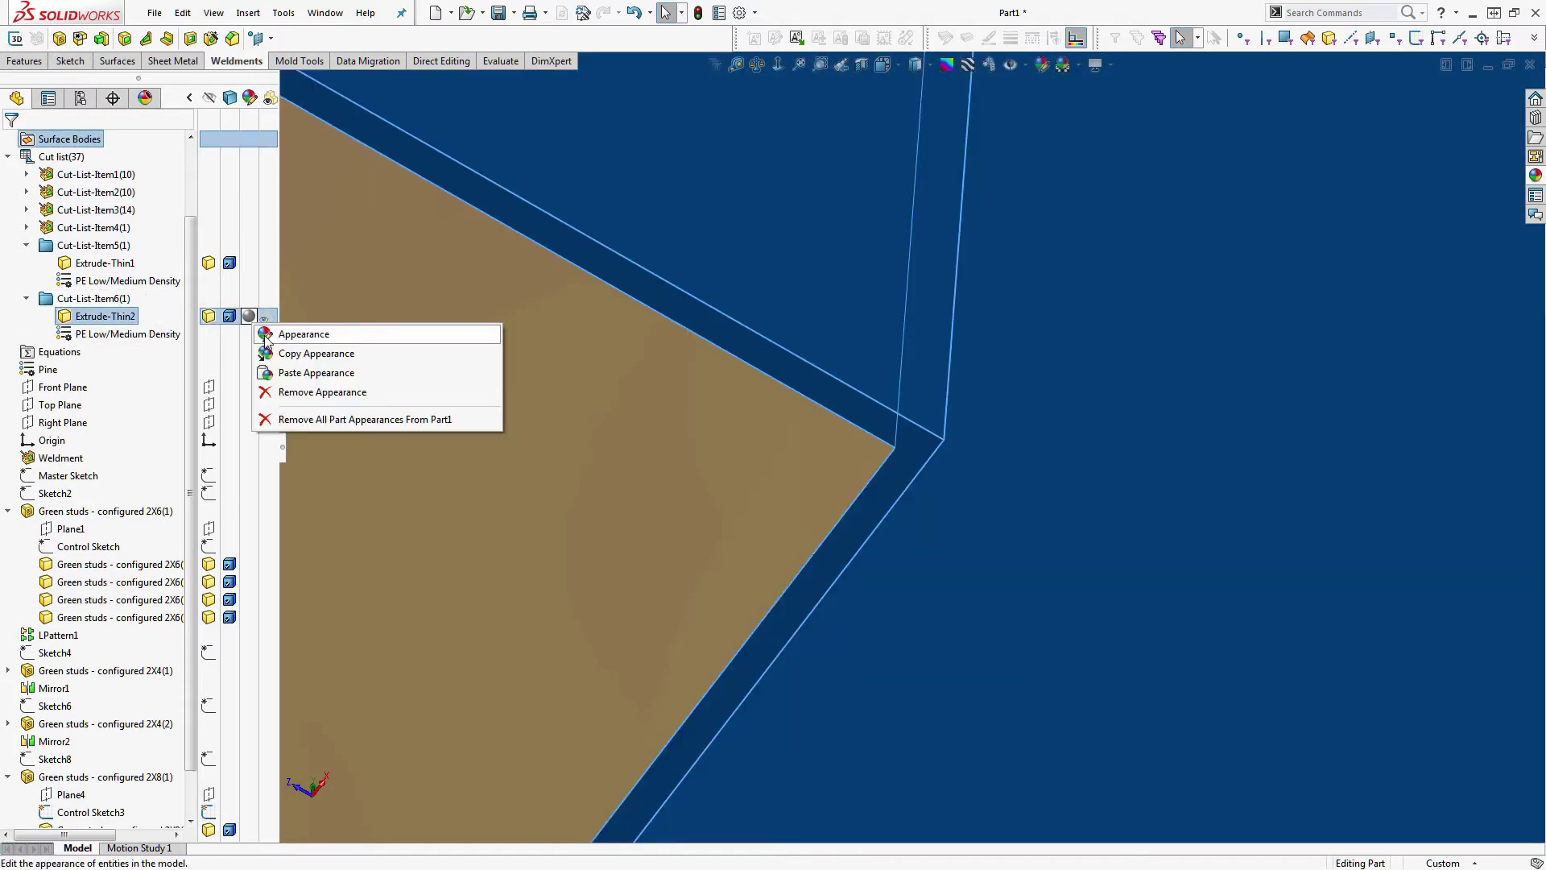
{"action": "left_click", "coordinate": [267, 336]}
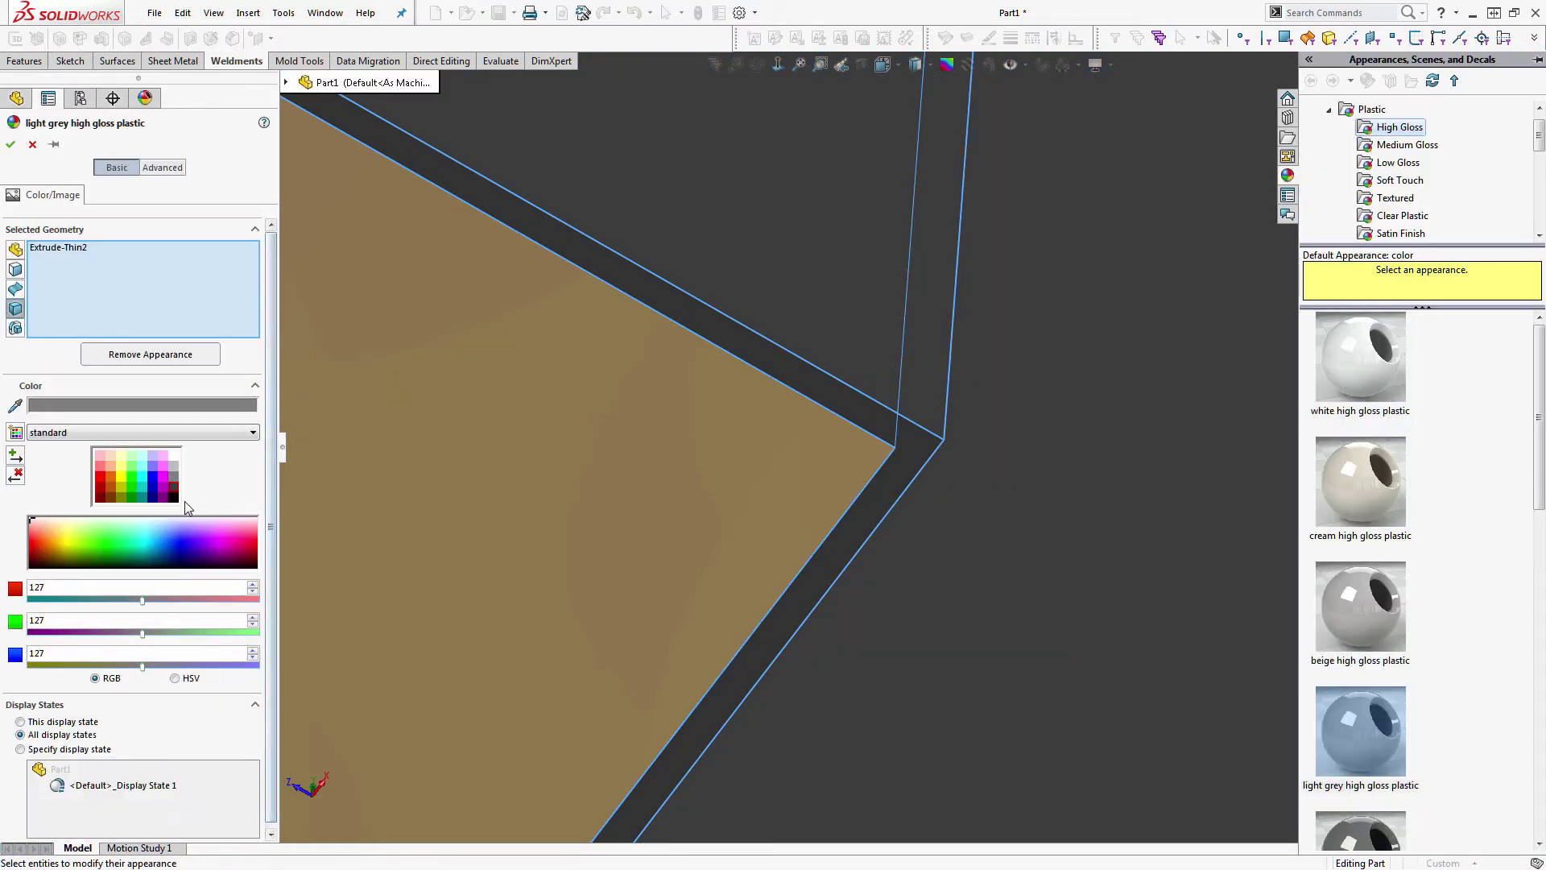
{"action": "left_click", "coordinate": [173, 492]}
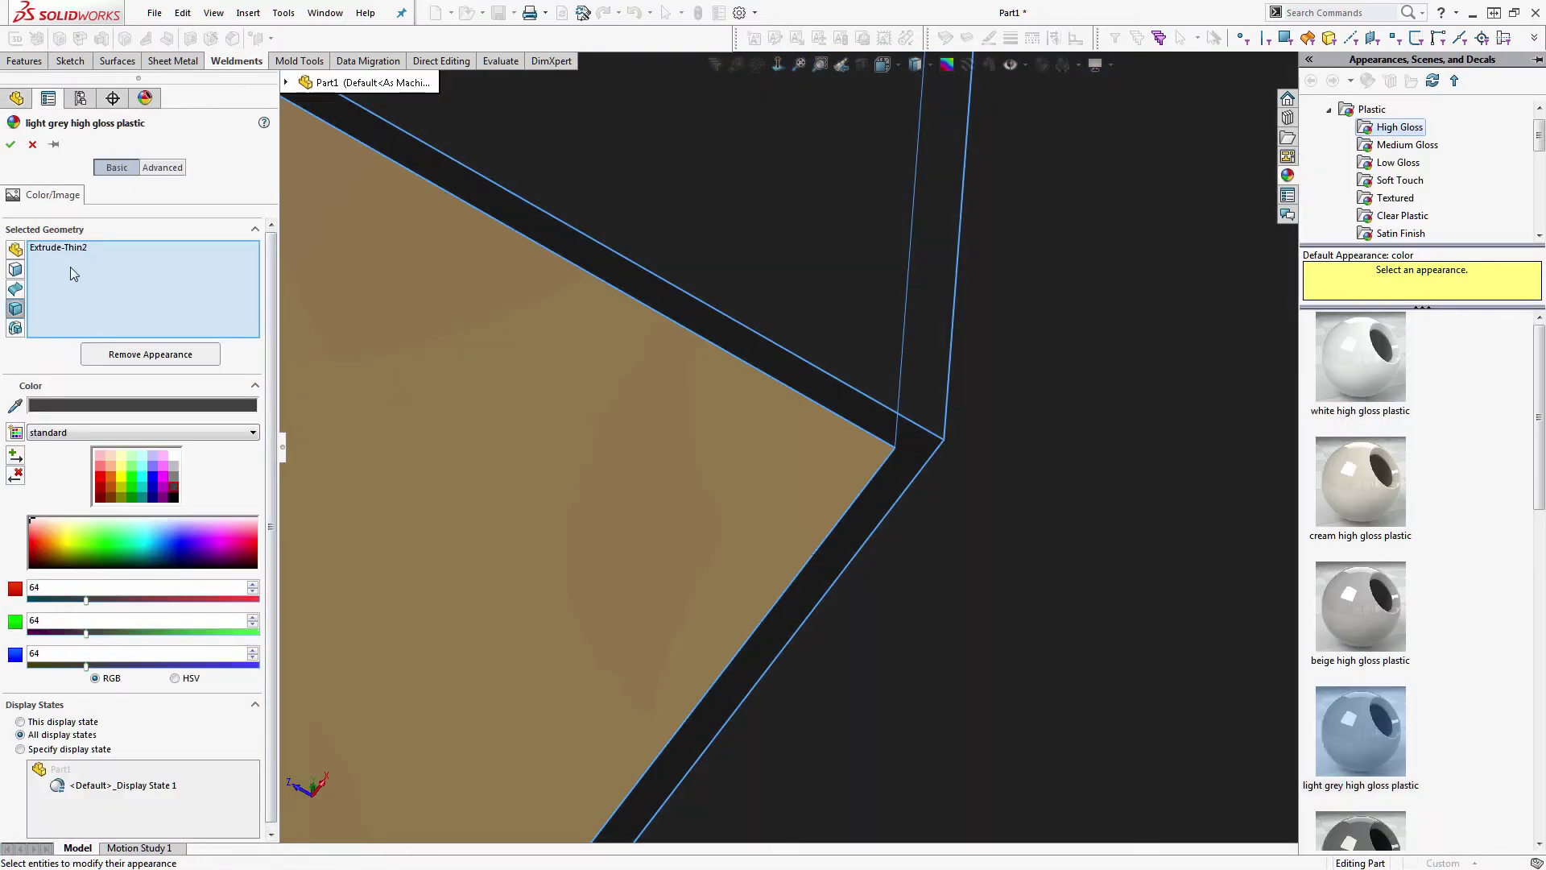
{"action": "left_click", "coordinate": [10, 145]}
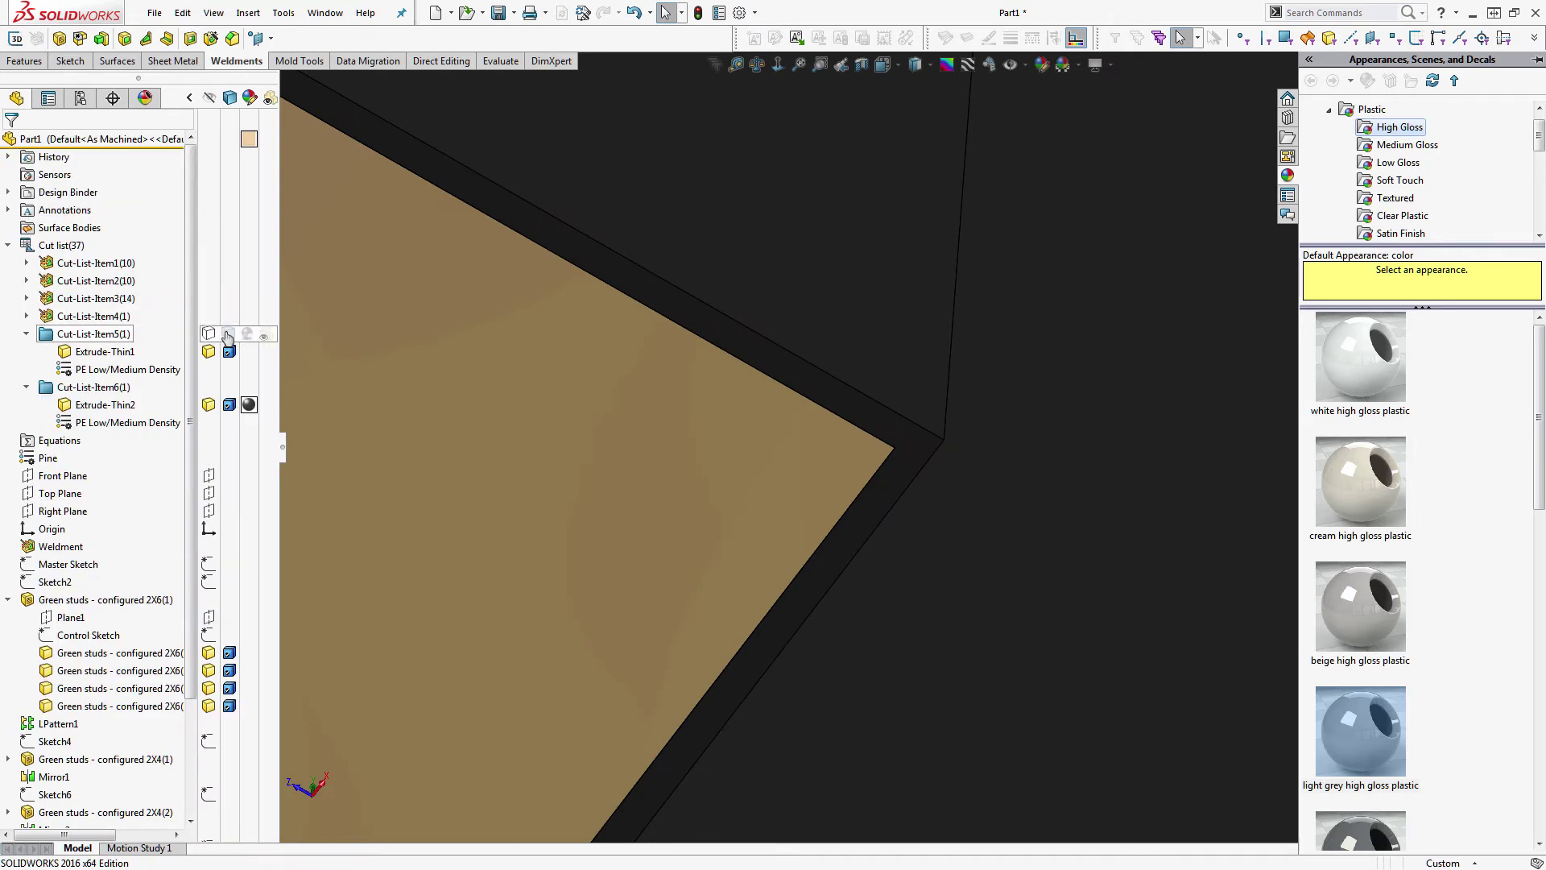
- Hide Control Sketch3 of the 2X8 member so its lines no longer show on the box
{"action": "scroll", "coordinate": [927, 427], "scroll_direction": "up", "scroll_amount": 10}
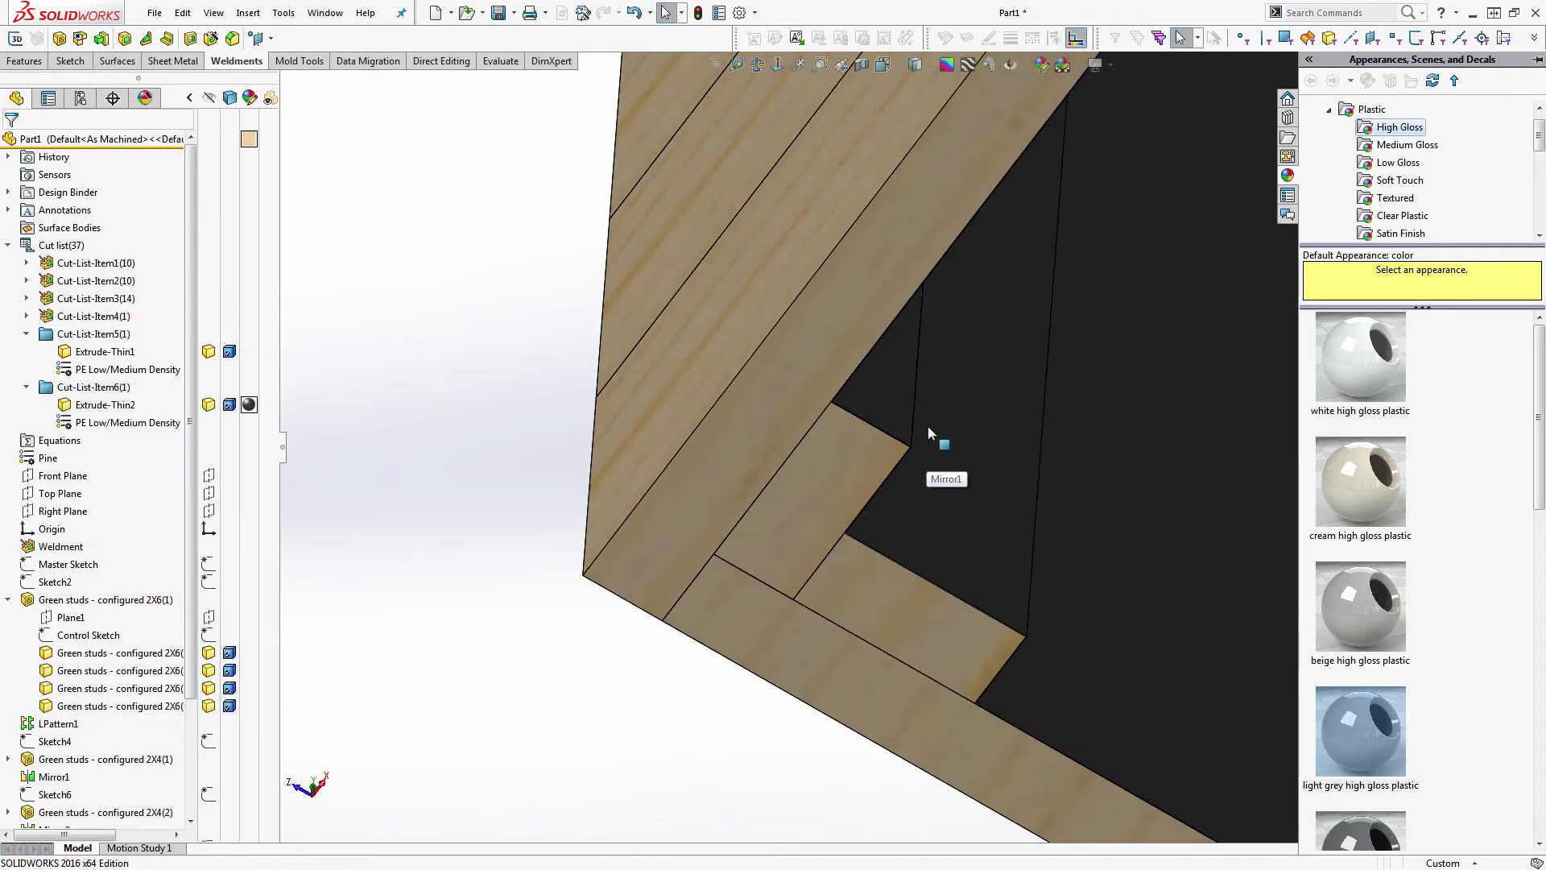
{"action": "middle_click_drag", "start_coordinate": [928, 425], "coordinate": [1123, 354]}
{"action": "scroll", "coordinate": [757, 461], "scroll_direction": "down", "scroll_amount": 8}
{"action": "middle_click_drag", "start_coordinate": [756, 461], "coordinate": [723, 370]}
{"action": "scroll", "coordinate": [722, 370], "scroll_direction": "up", "scroll_amount": 4}
{"action": "scroll", "coordinate": [721, 371], "scroll_direction": "down", "scroll_amount": 2}
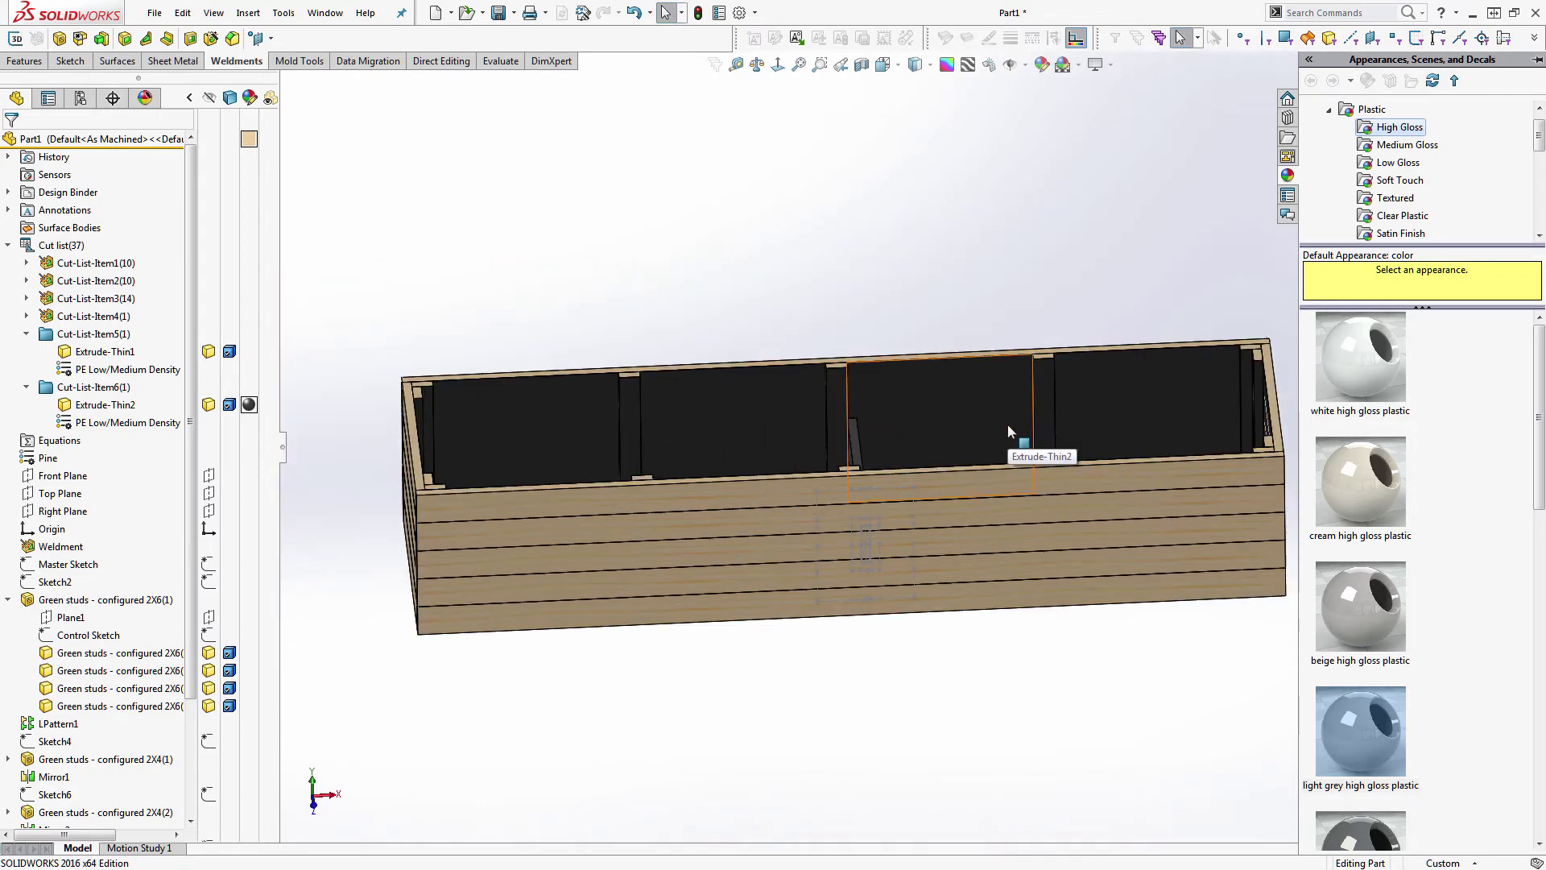
{"action": "scroll", "coordinate": [1007, 423], "scroll_direction": "up", "scroll_amount": 1}
{"action": "scroll", "coordinate": [1007, 424], "scroll_direction": "down", "scroll_amount": 1}
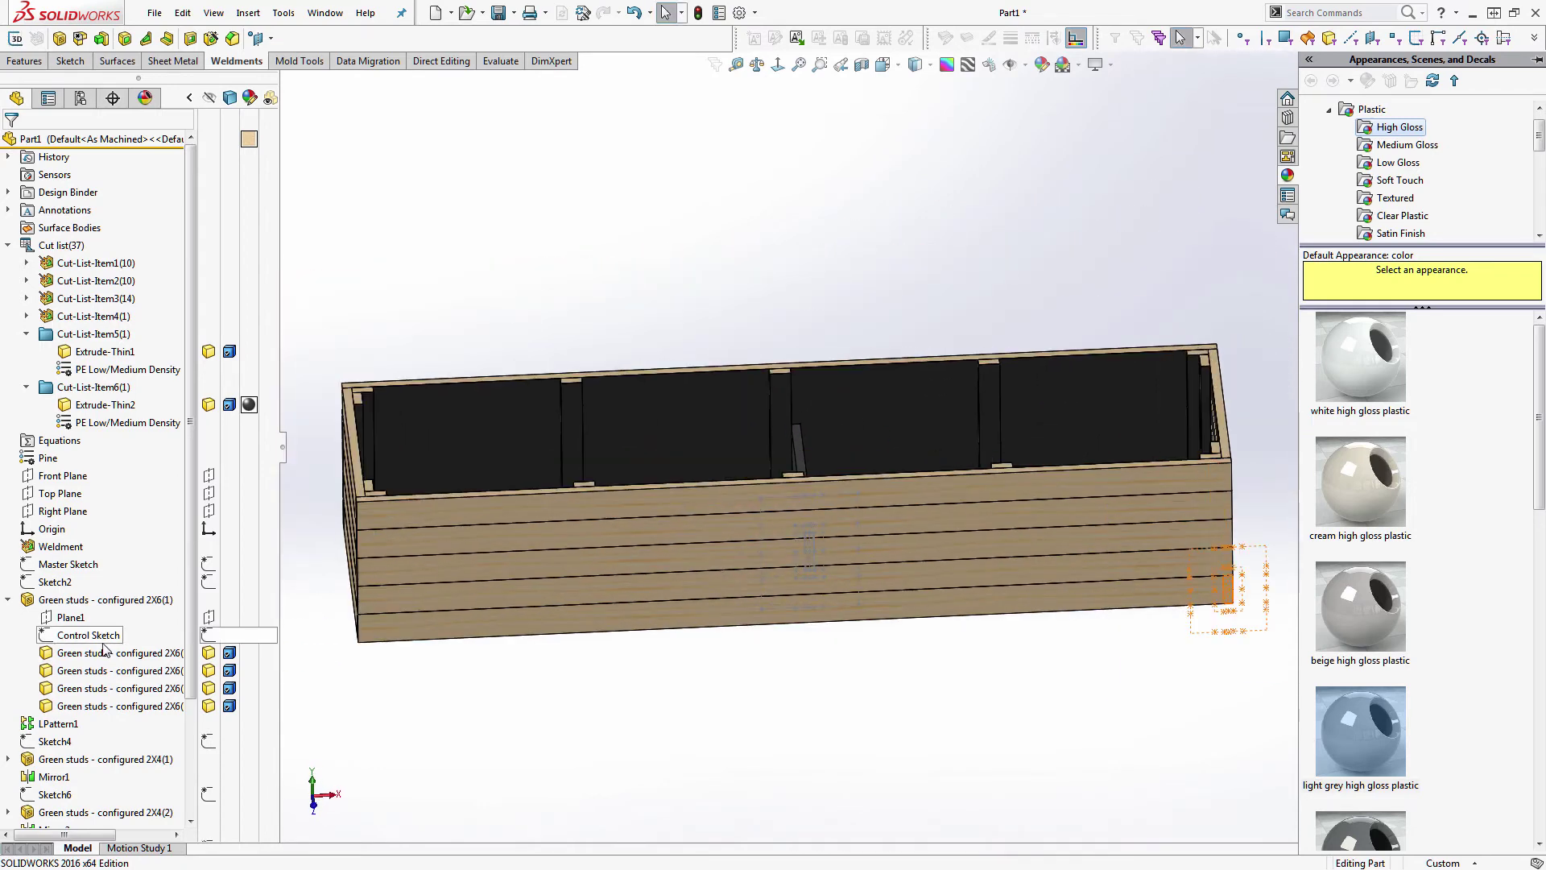
{"action": "right_click", "coordinate": [758, 580]}
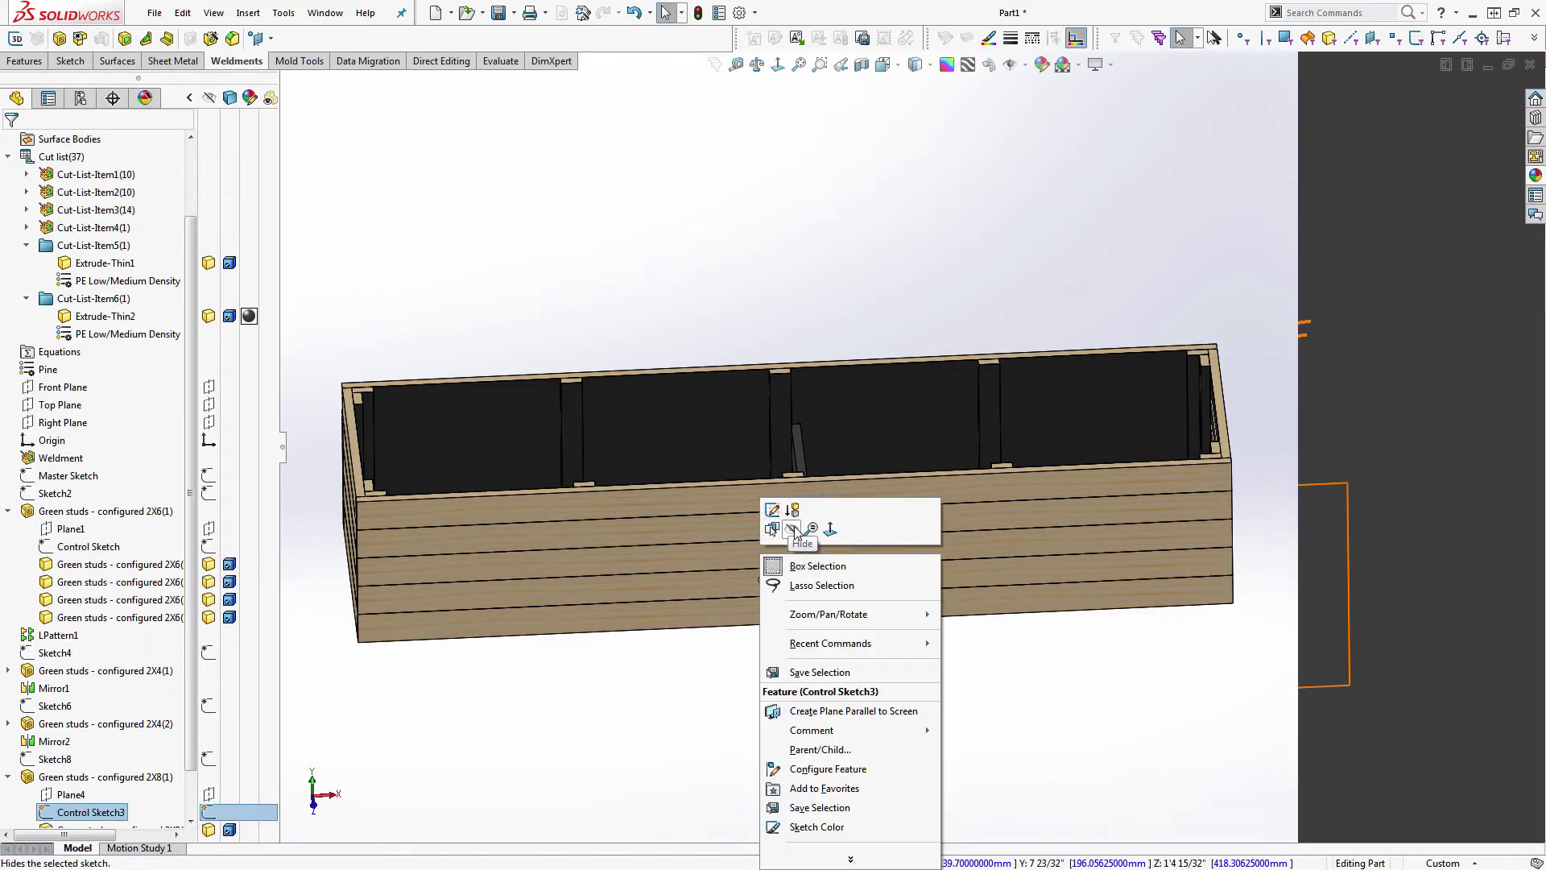
{"action": "left_click", "coordinate": [692, 263]}
- Give the Extrude-Thin1 wrap around the 2X8 the same dark grey colour, RGB 64, 64, 64
{"action": "middle_click_drag", "start_coordinate": [712, 292], "coordinate": [756, 283]}
{"action": "scroll", "coordinate": [760, 484], "scroll_direction": "down", "scroll_amount": 8}
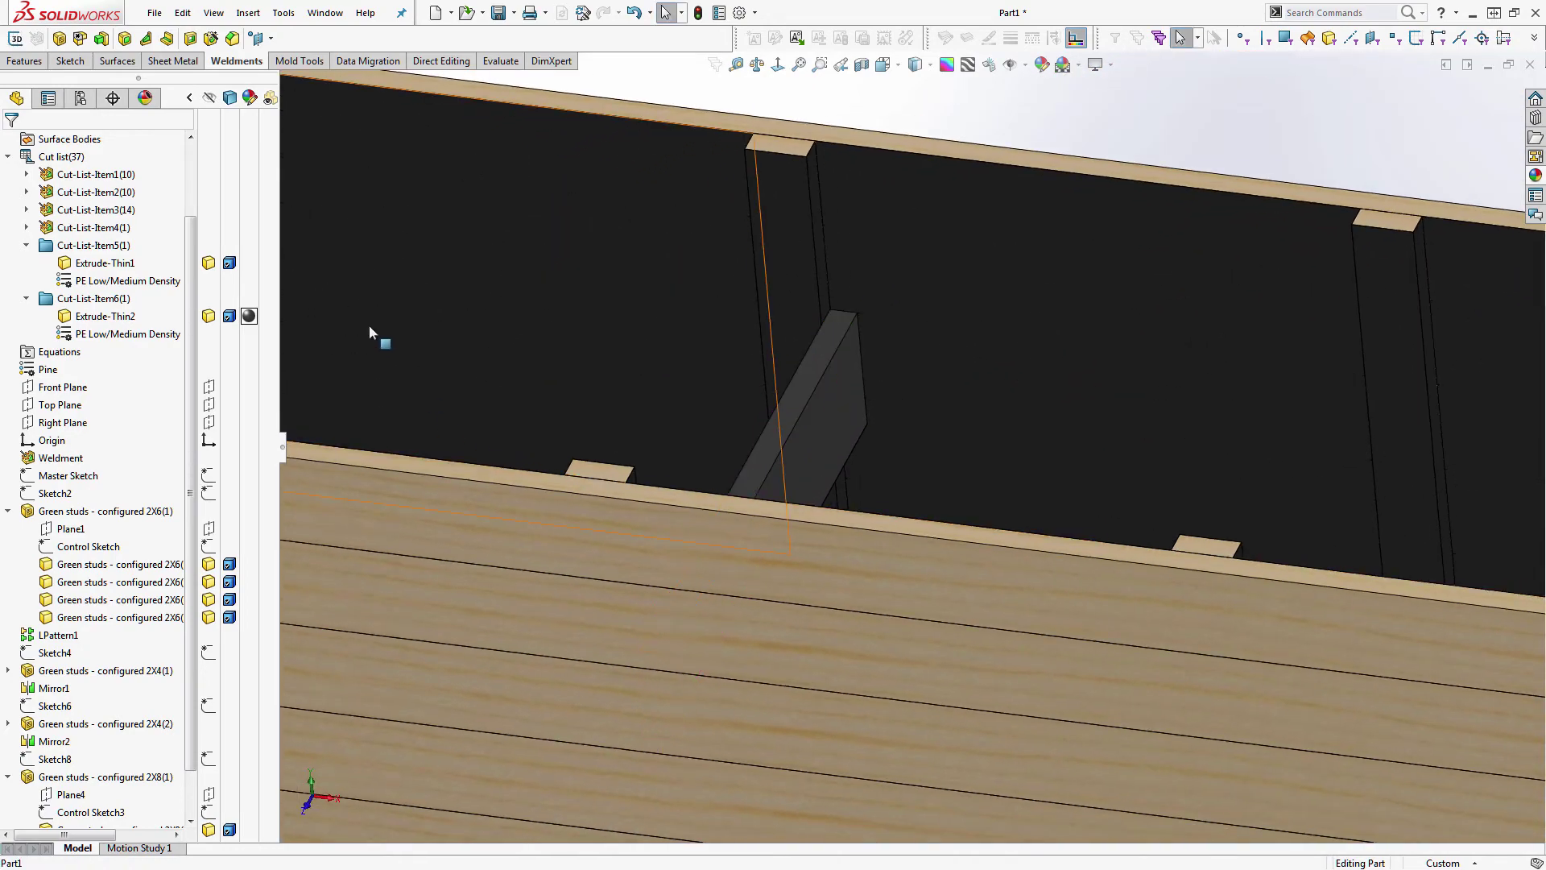
{"action": "left_click", "coordinate": [245, 265]}
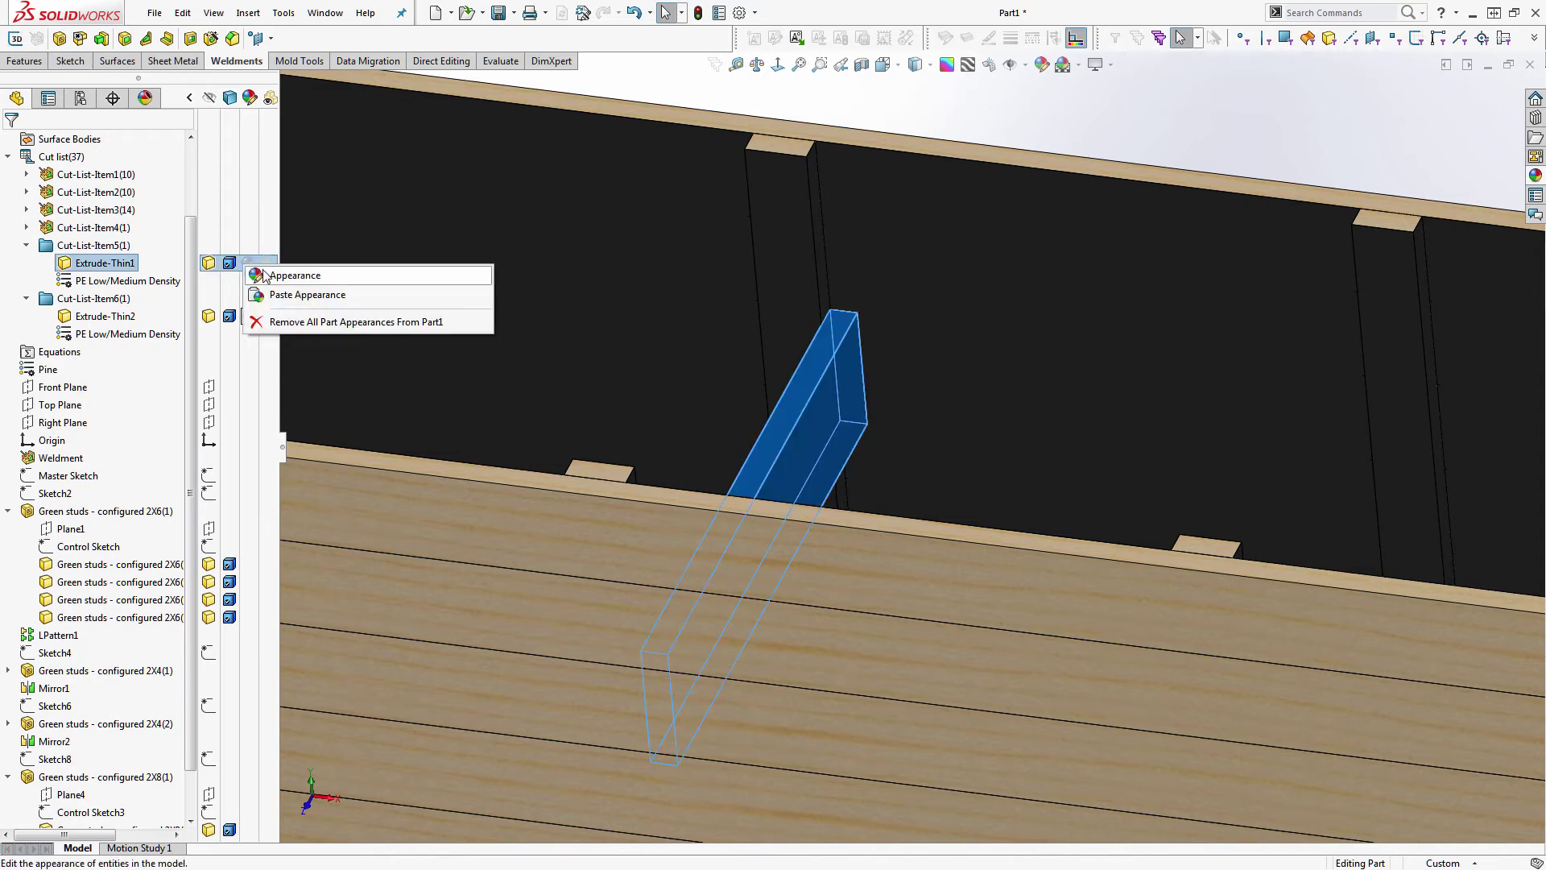
{"action": "left_click", "coordinate": [266, 275]}
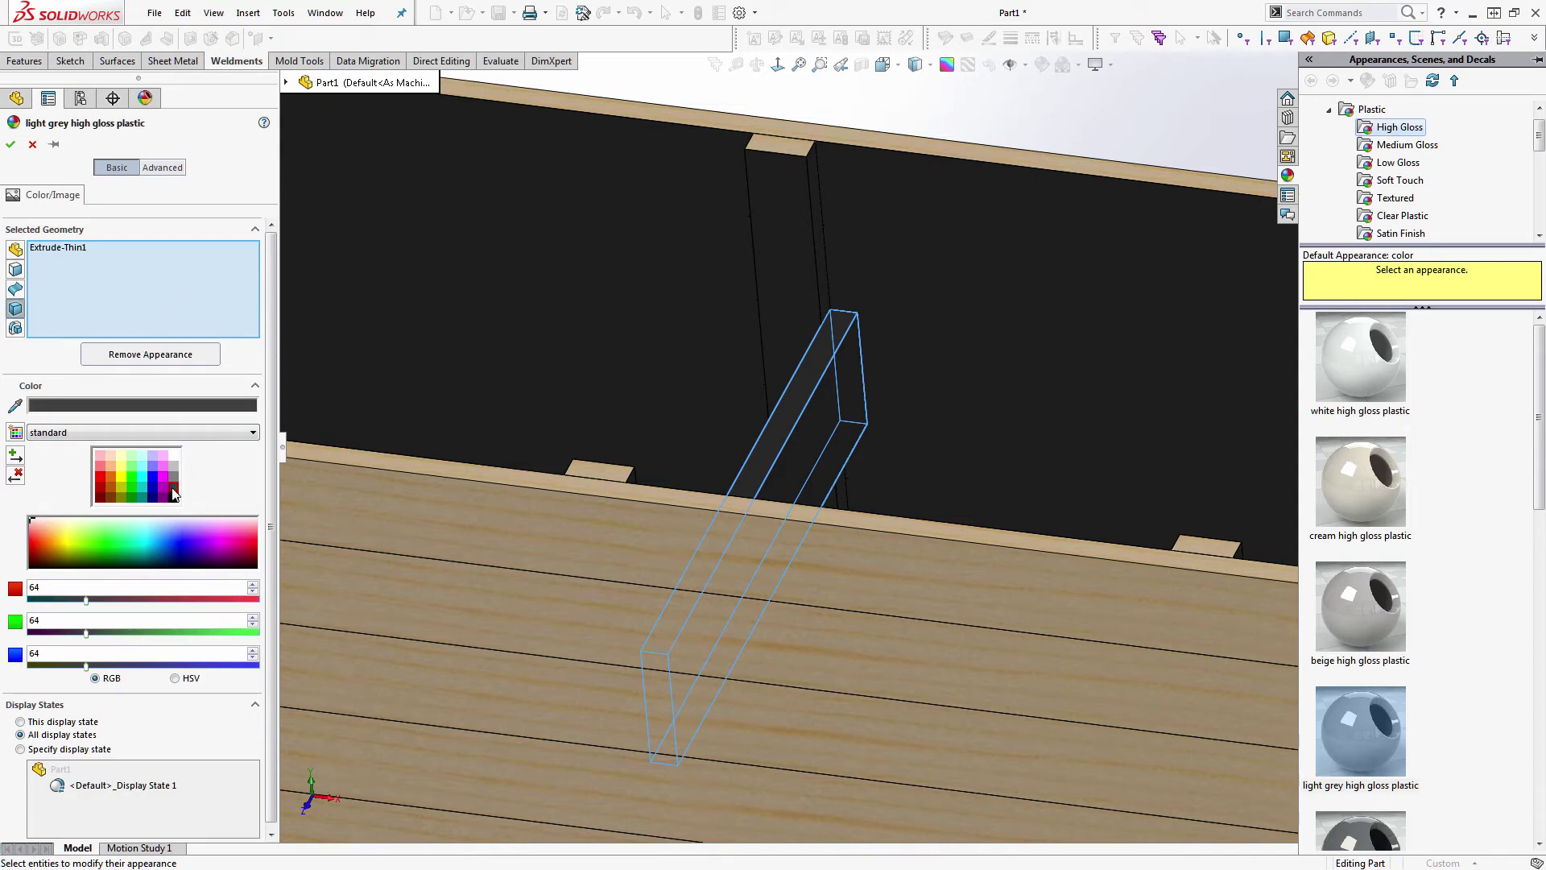
{"action": "left_click", "coordinate": [11, 144]}
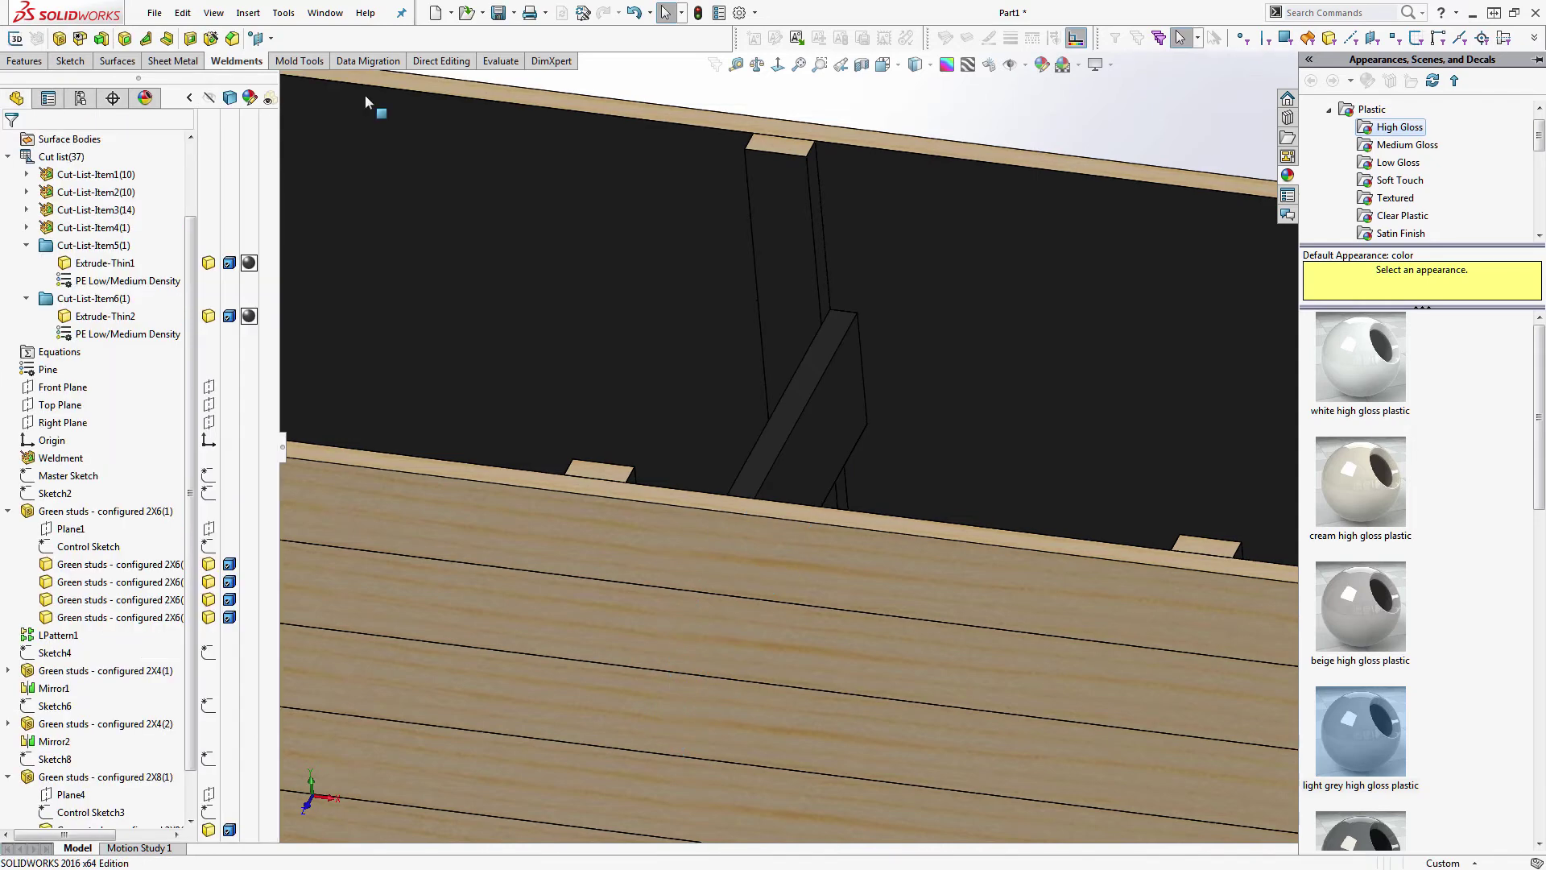
{"action": "left_click", "coordinate": [1161, 144]}
- Show the whole box and collapse the 2X6 feature and the cut list in the feature tree
{"action": "scroll", "coordinate": [1081, 232], "scroll_direction": "up", "scroll_amount": 6}
{"action": "middle_click_drag", "start_coordinate": [955, 529], "coordinate": [805, 467]}
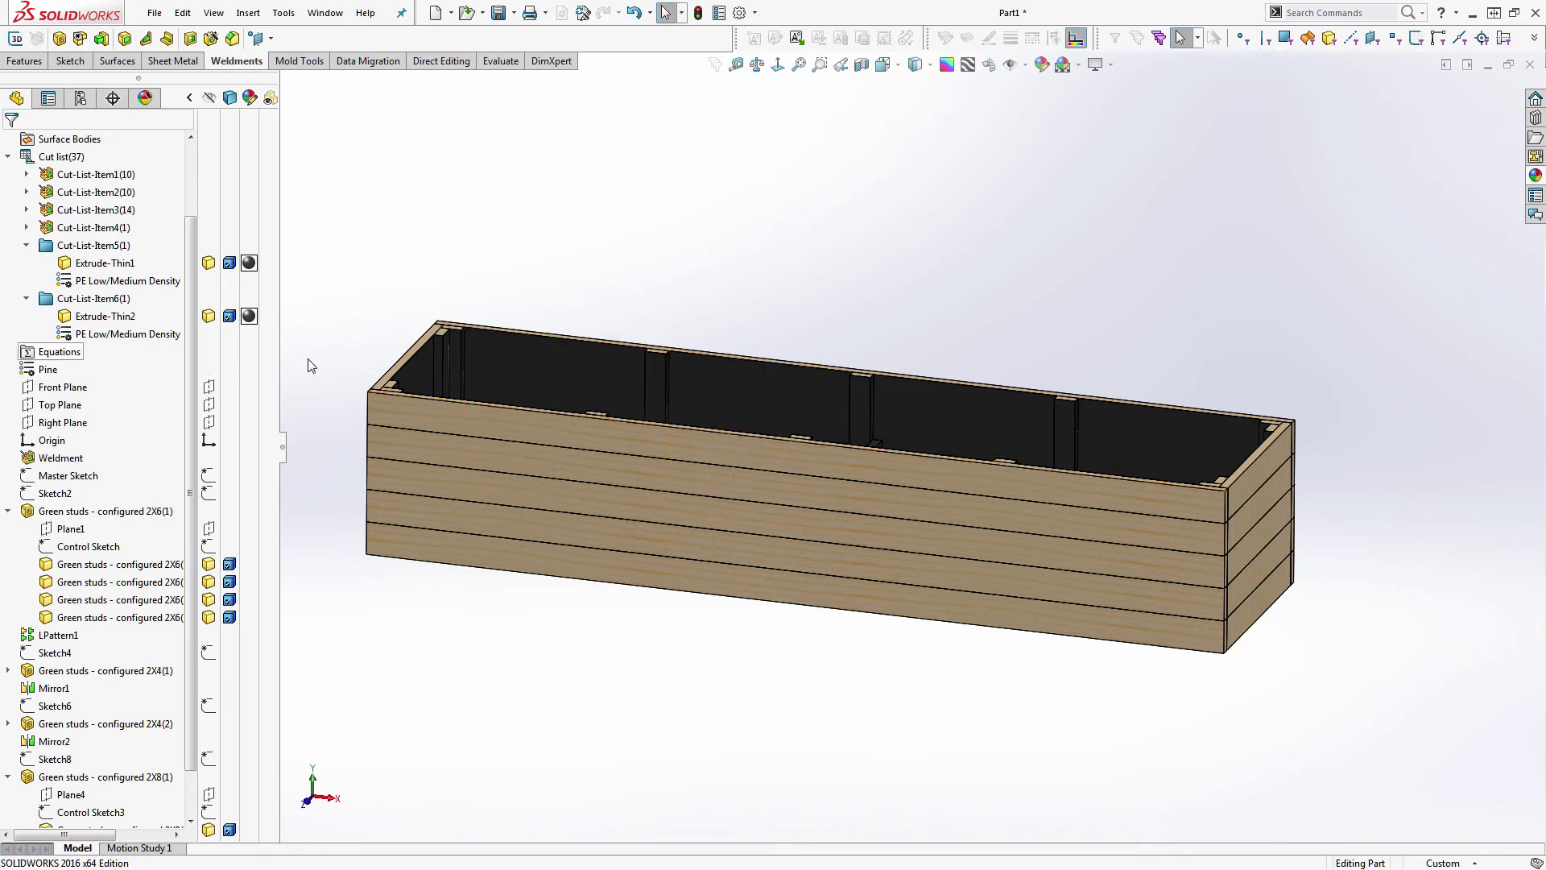
{"action": "left_click", "coordinate": [8, 511]}
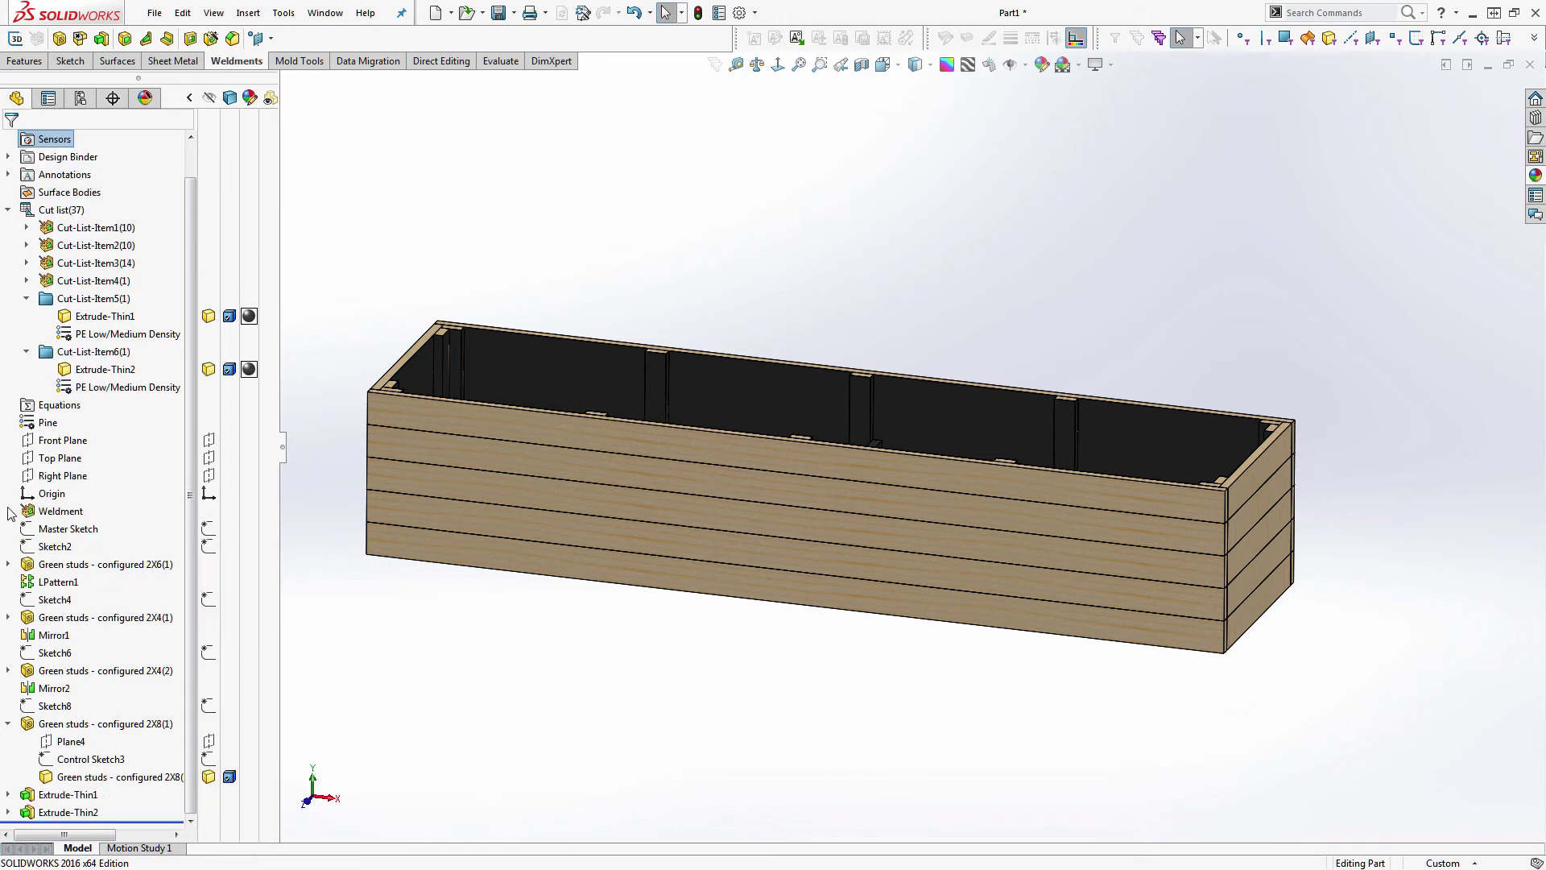
{"action": "left_click", "coordinate": [8, 210]}
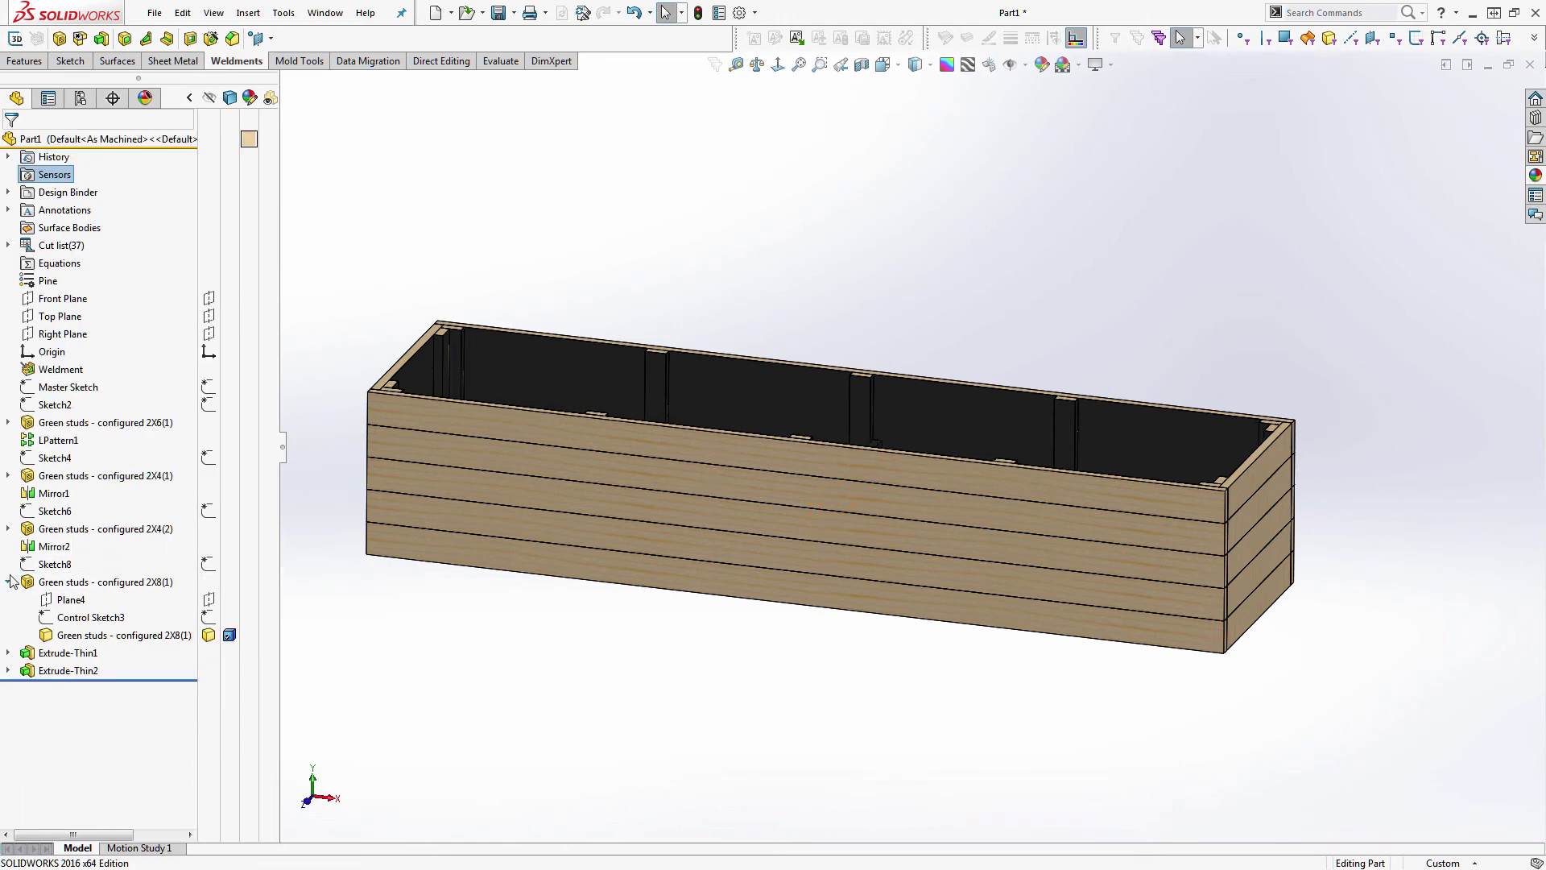